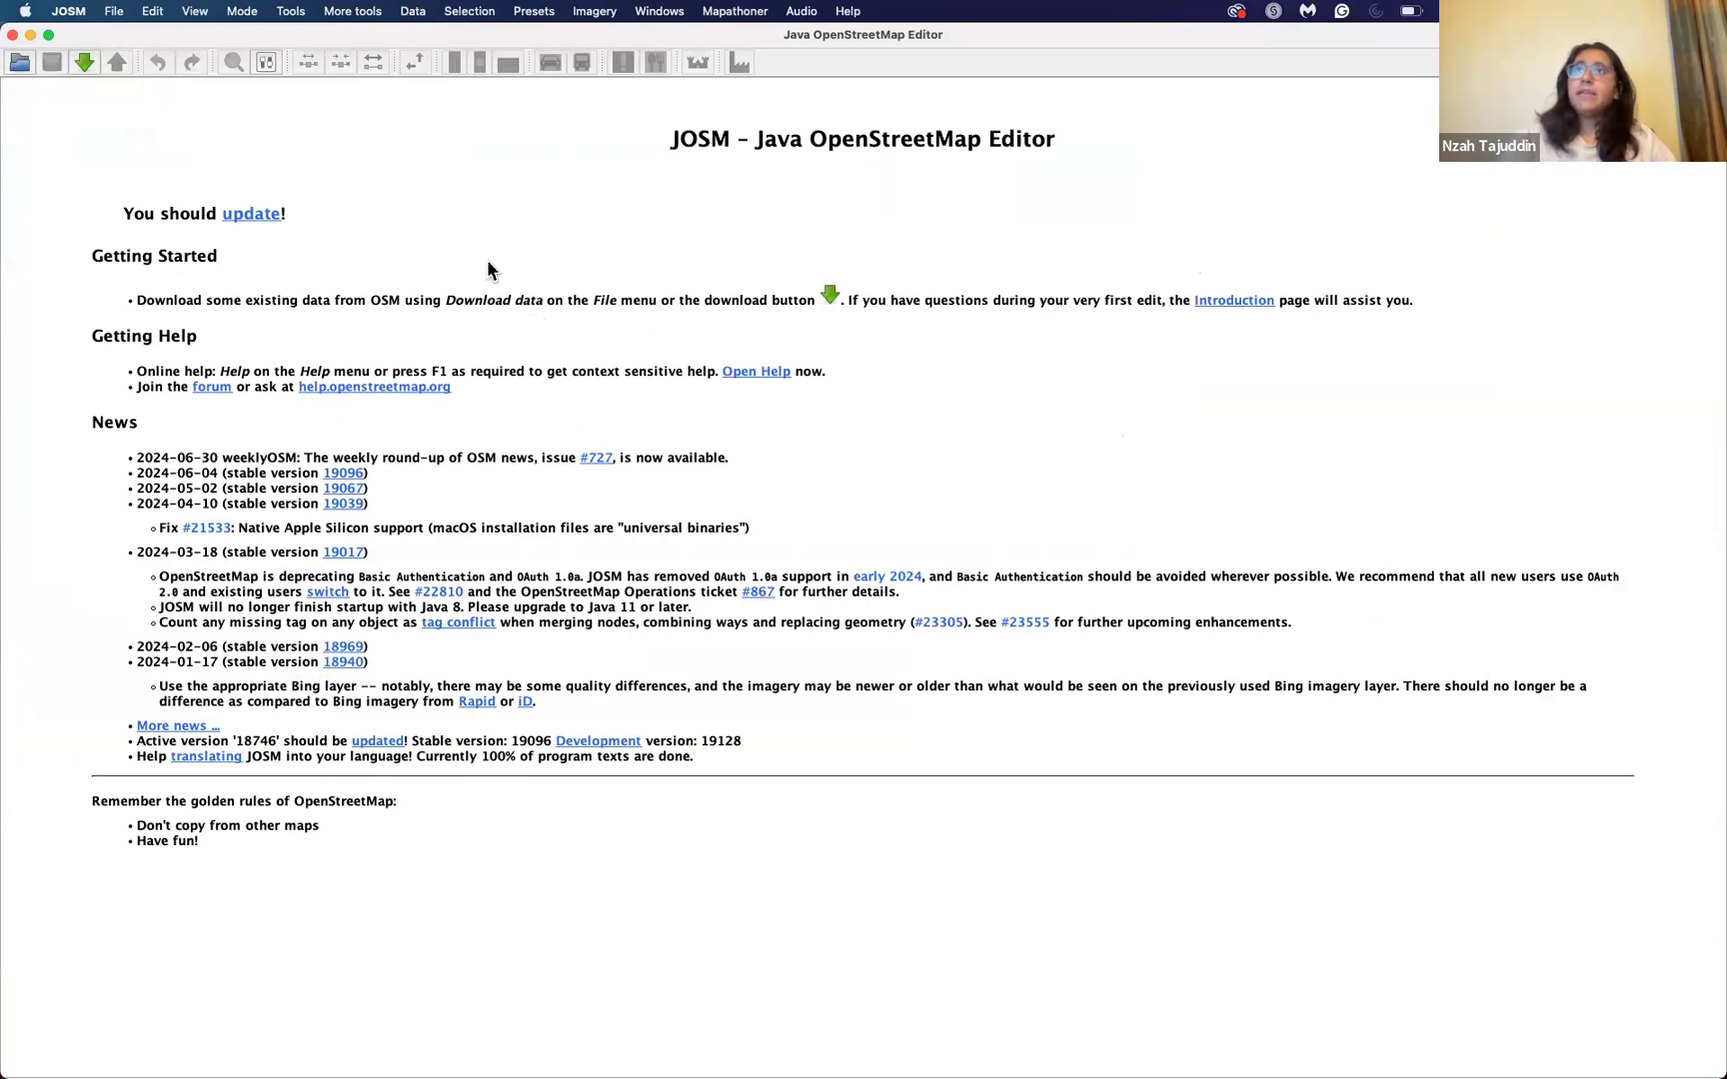
Step: Open the JOSM preferences and view the connection settings for the OSM server
left_click(78, 14)
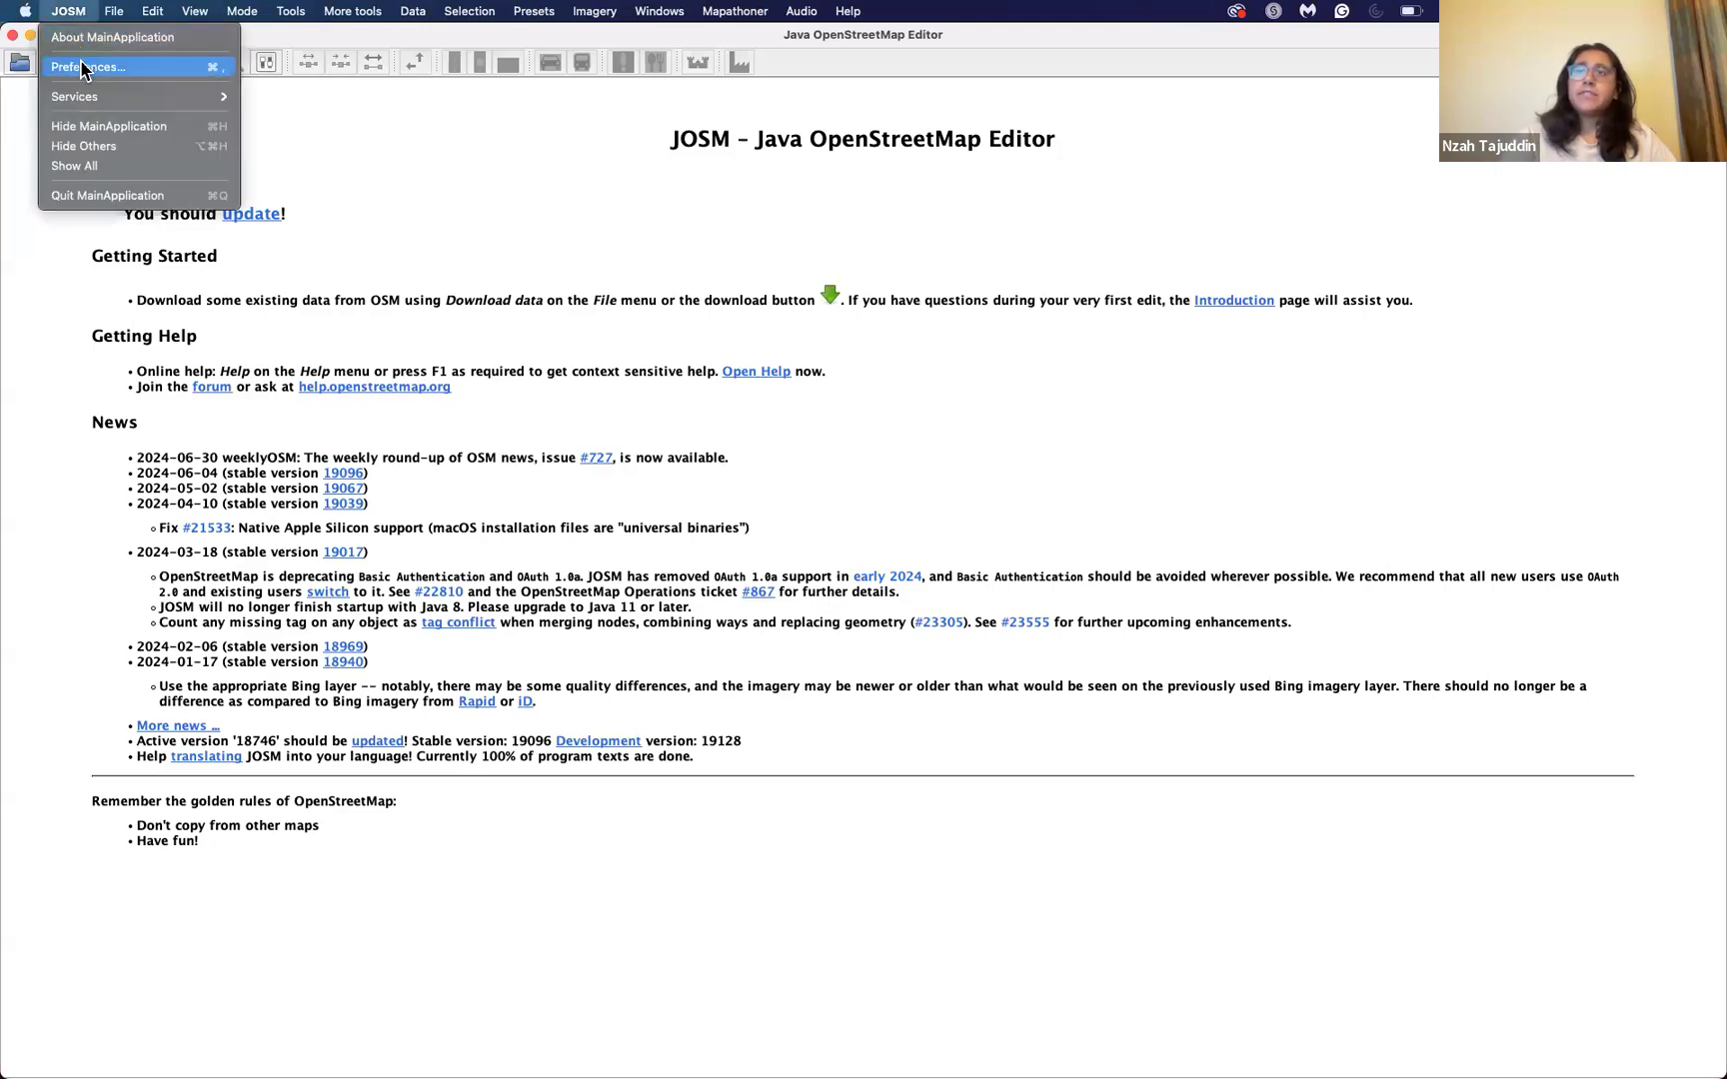
left_click(81, 66)
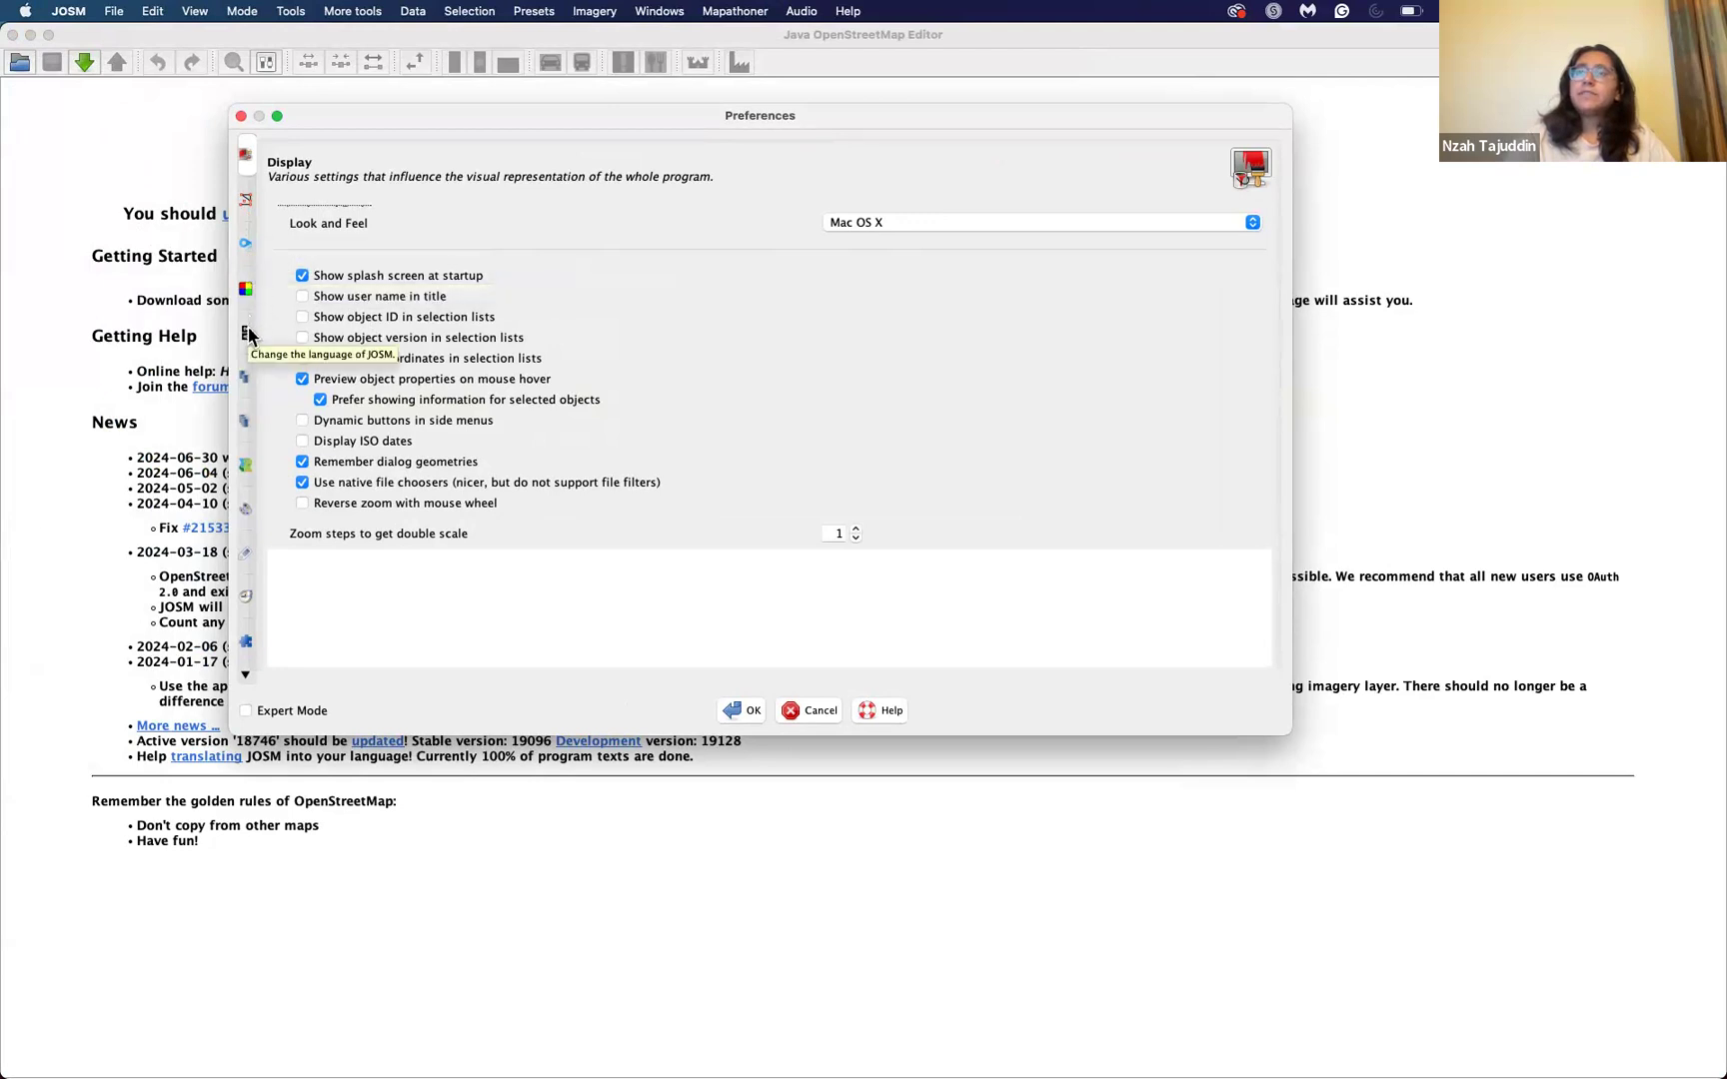
left_click(245, 384)
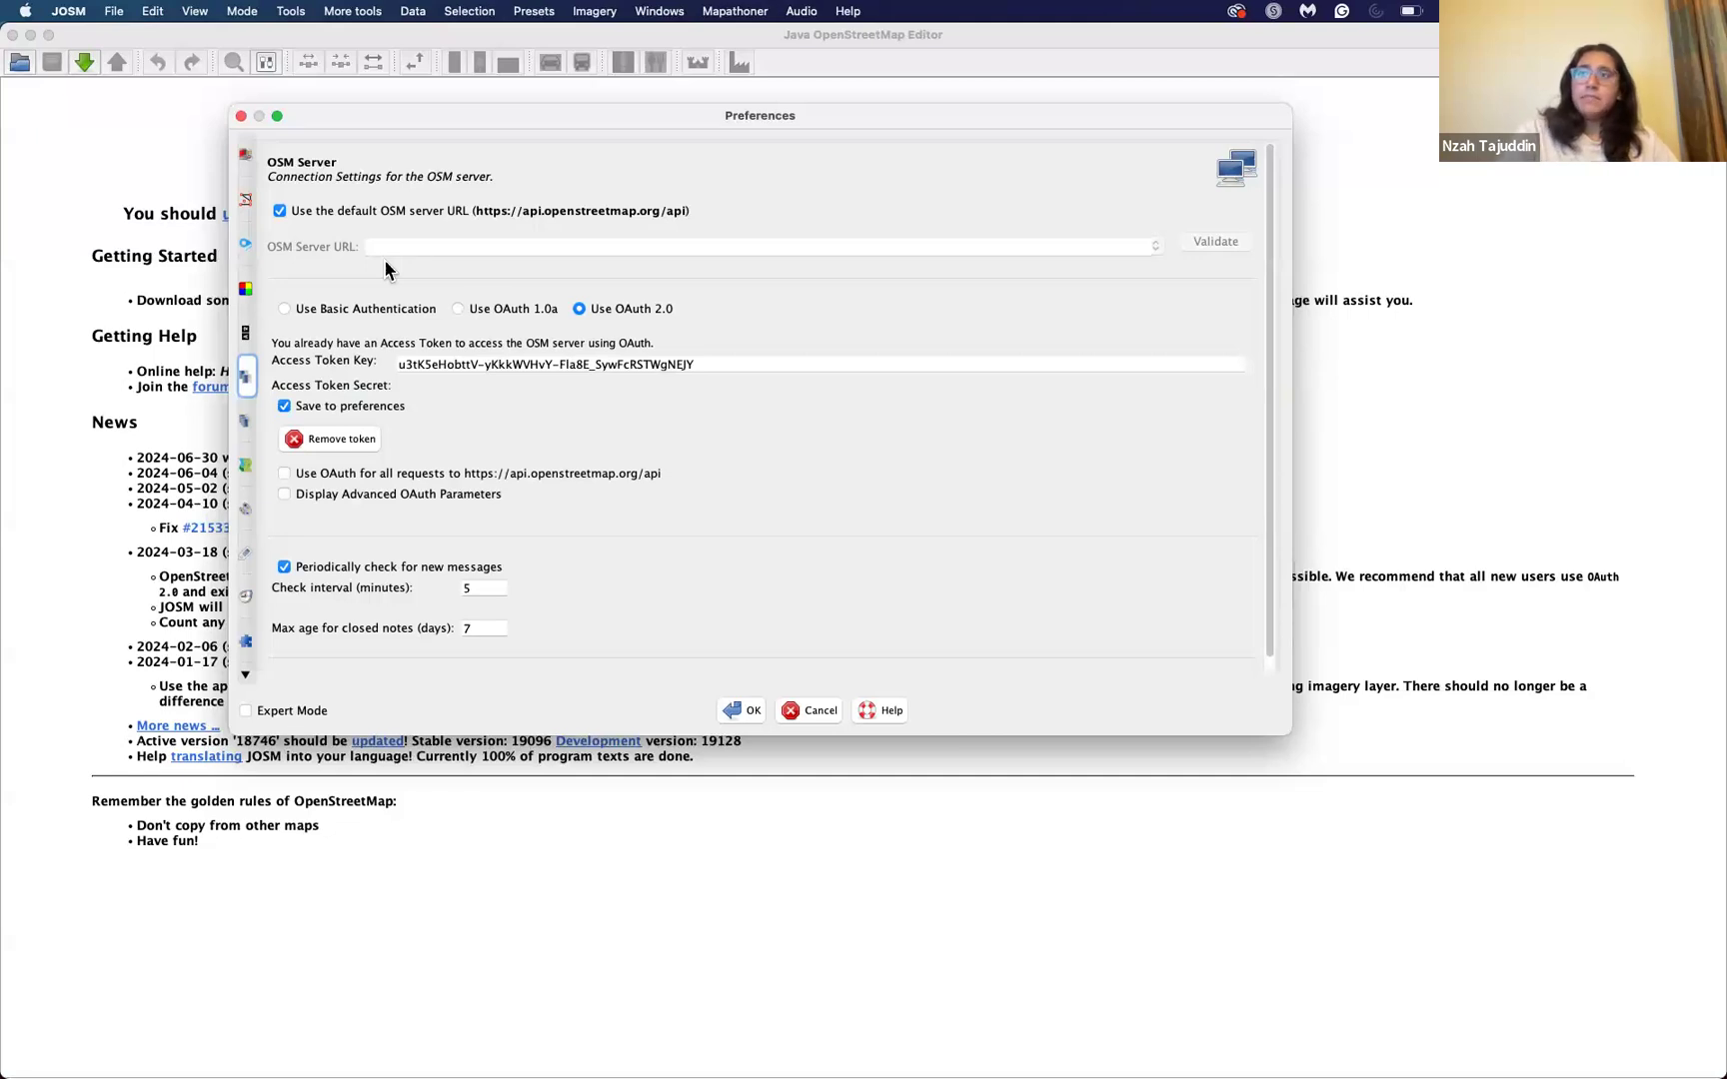
Step: Browse the available plugins in the preferences and search the plugin list for "util"
left_click(252, 645)
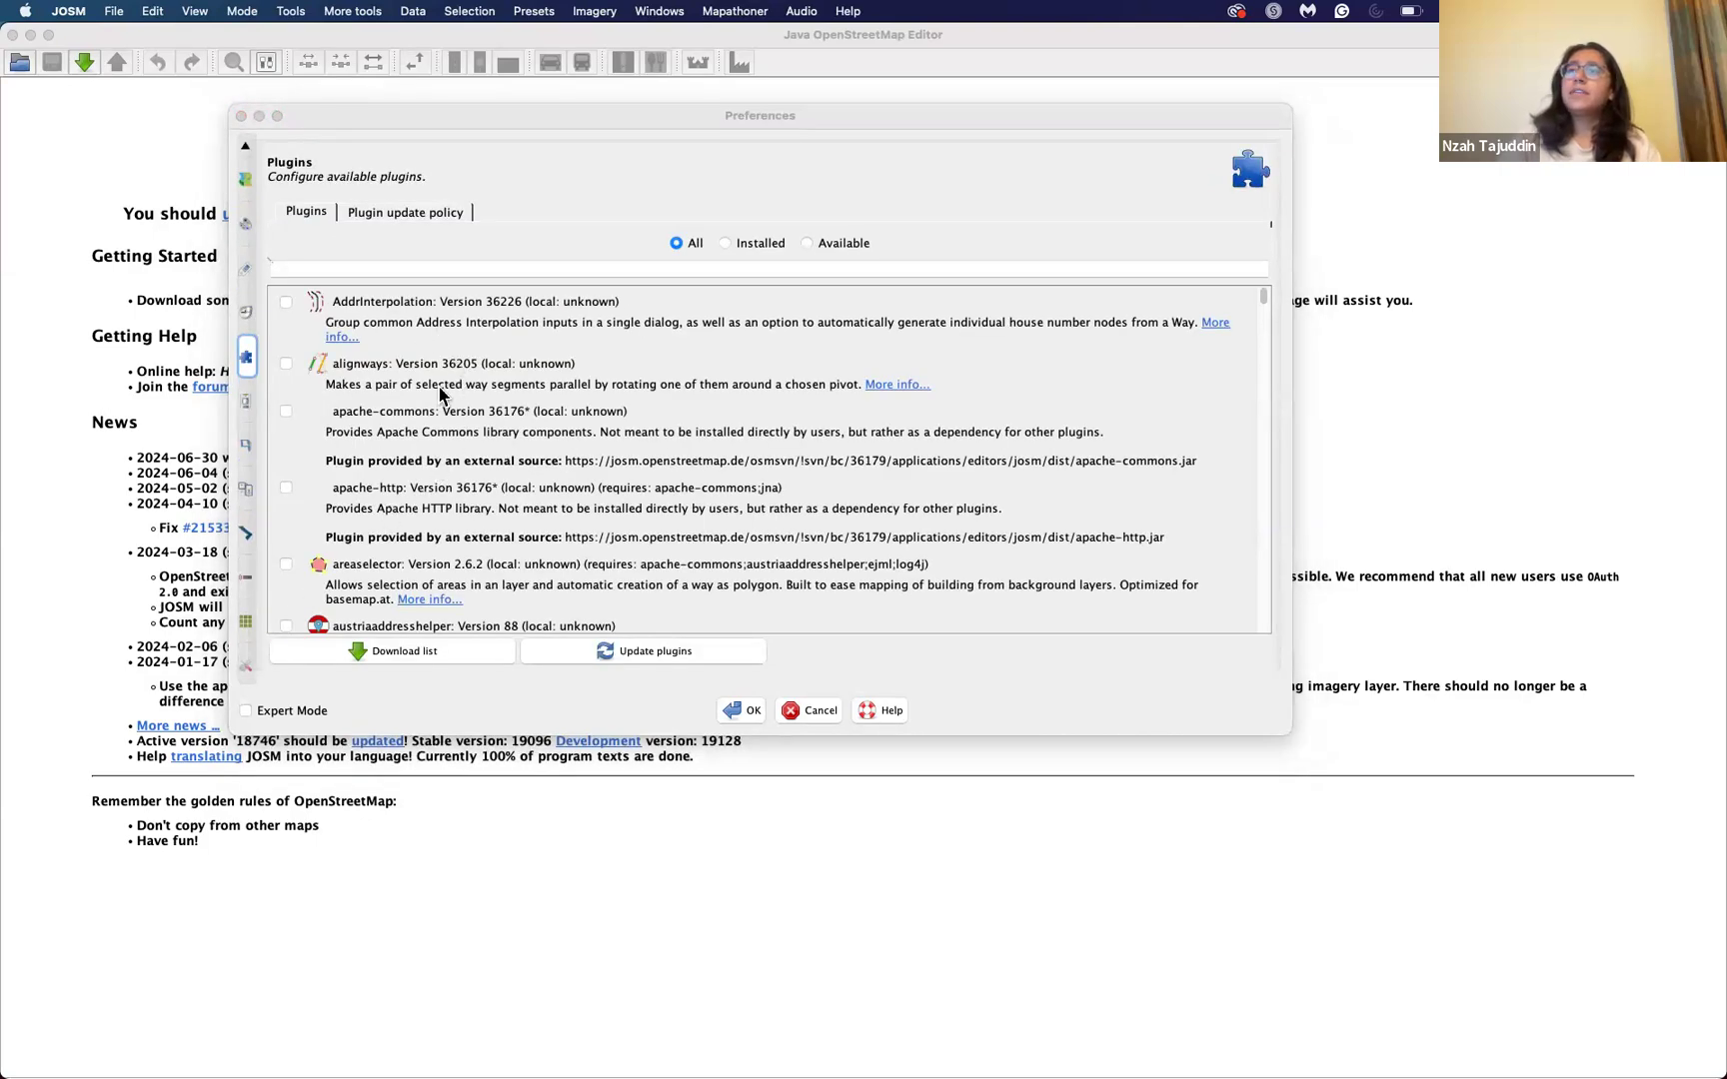
scroll(445, 399, "down", 2)
scroll(441, 403, "down", 5)
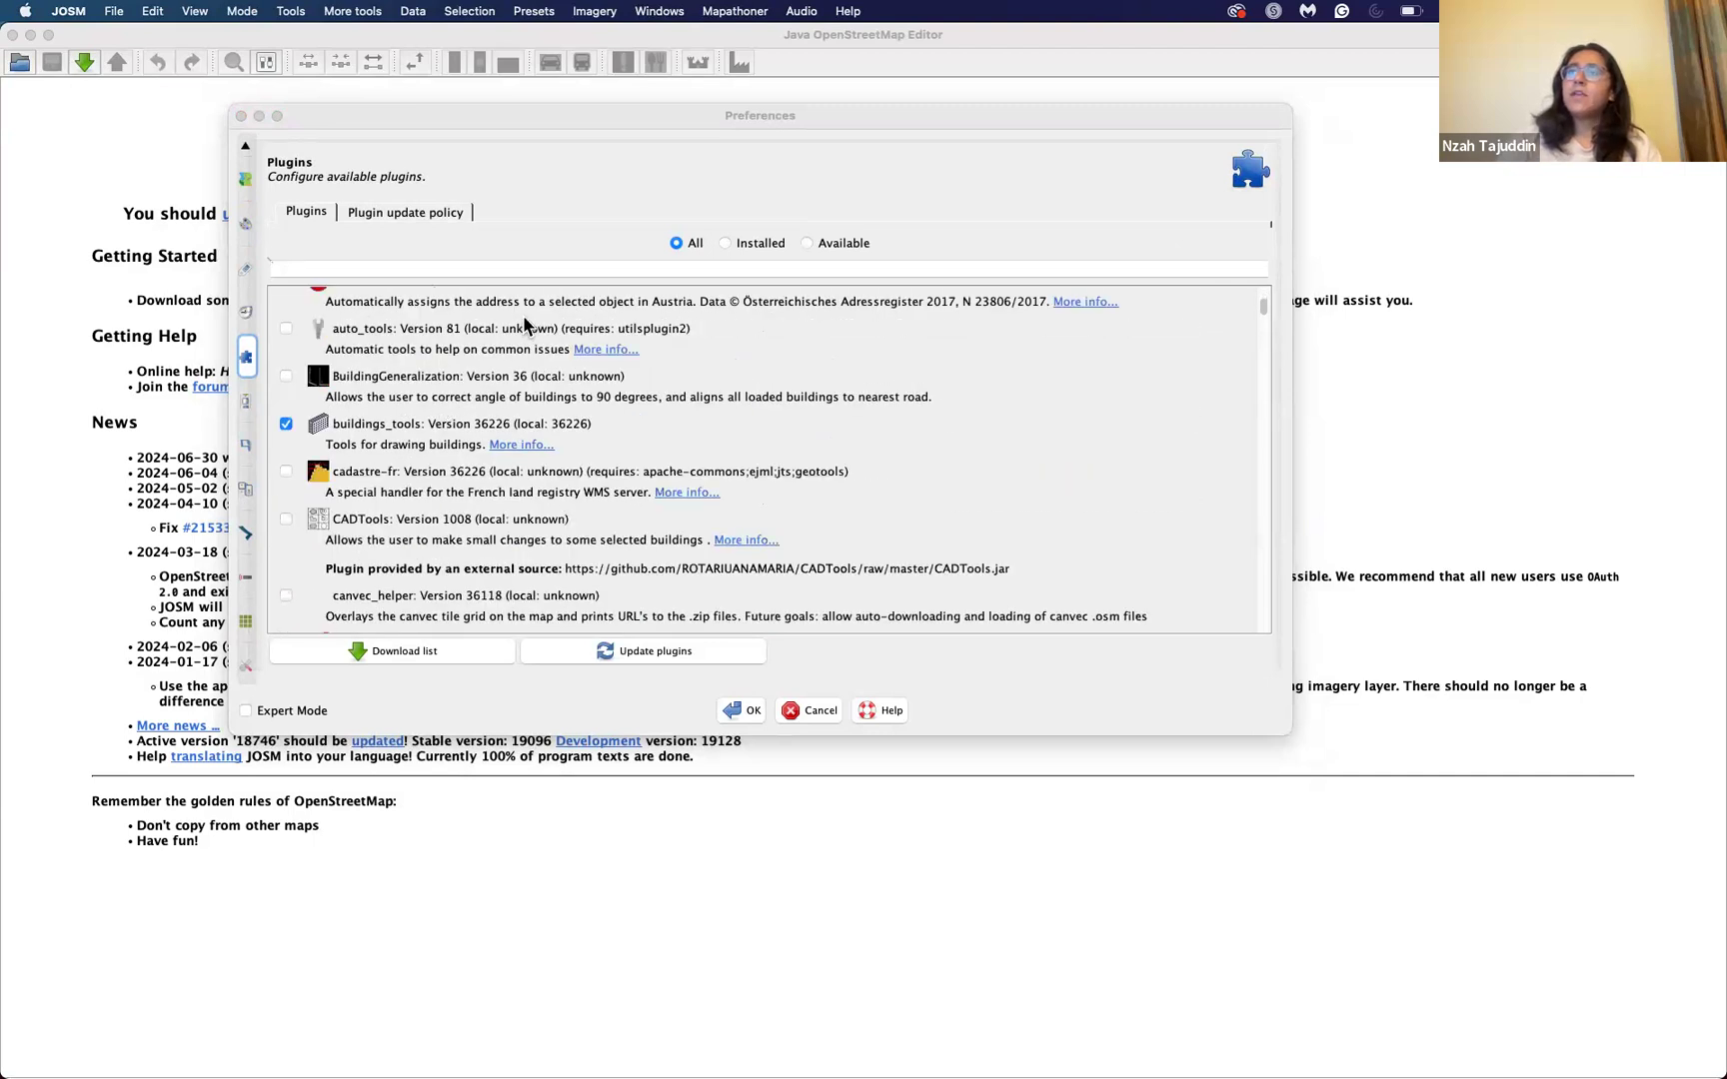
left_click(481, 269)
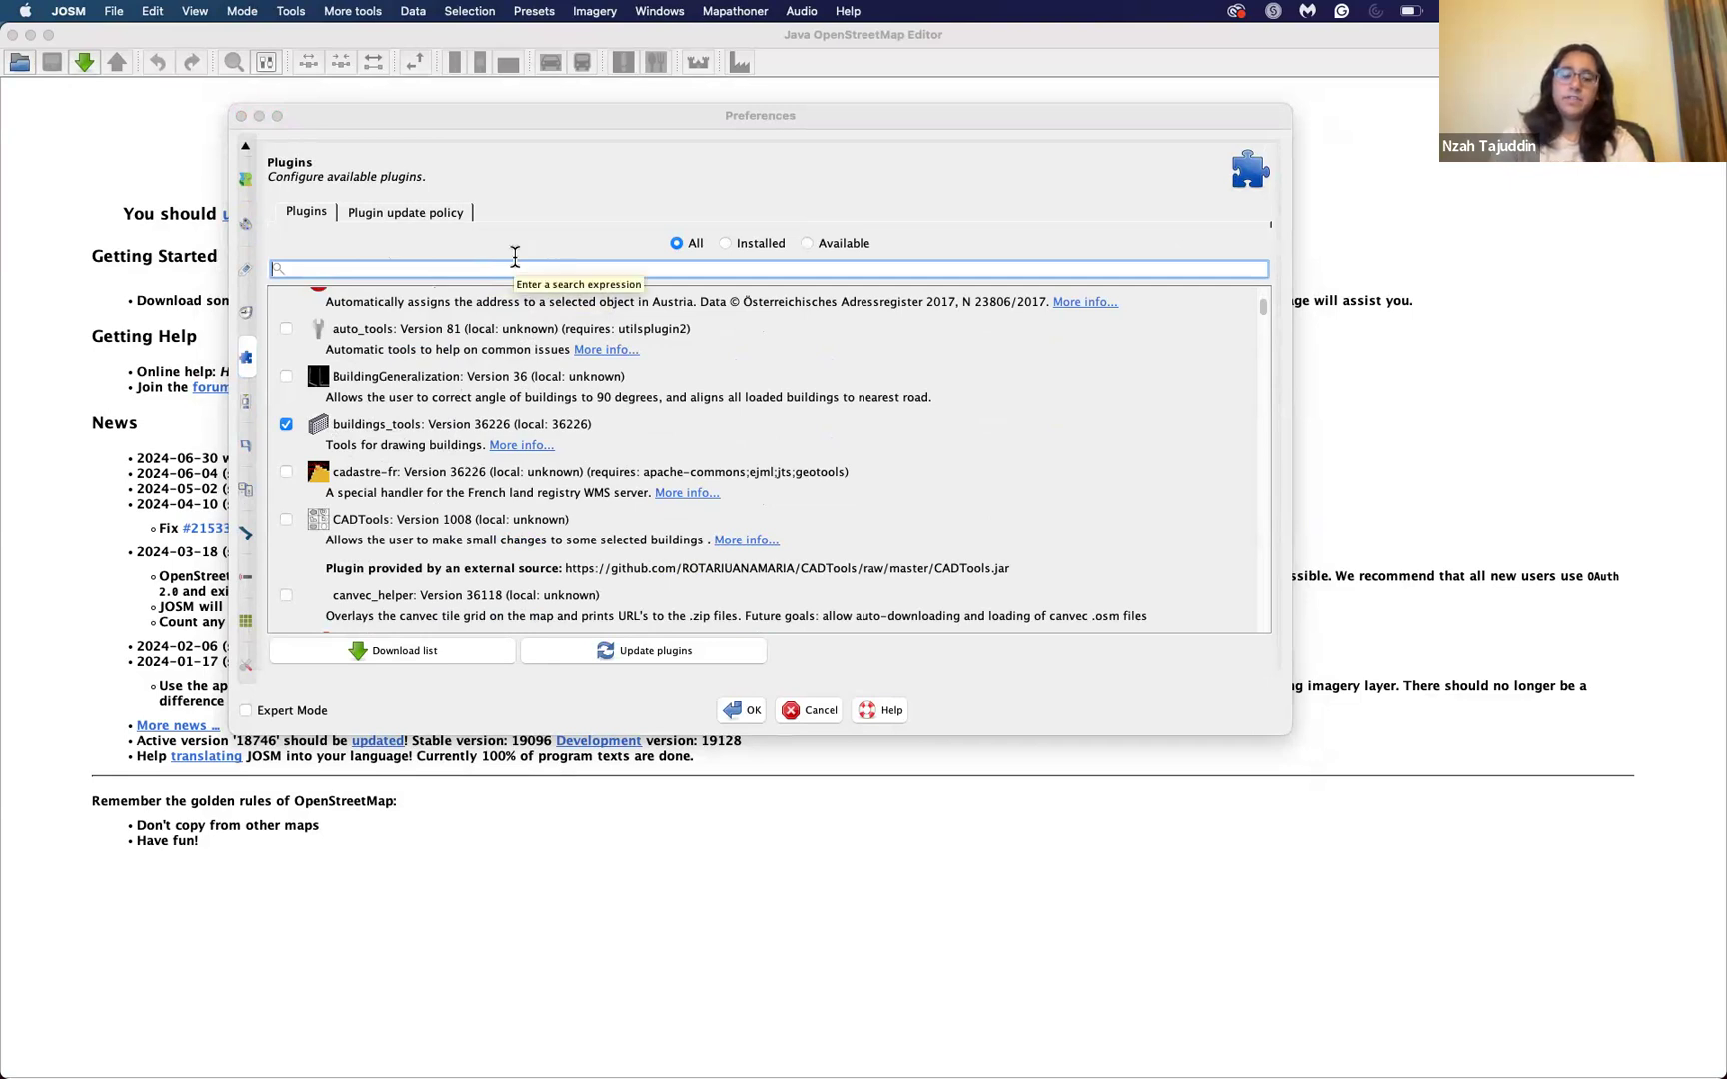
type("util")
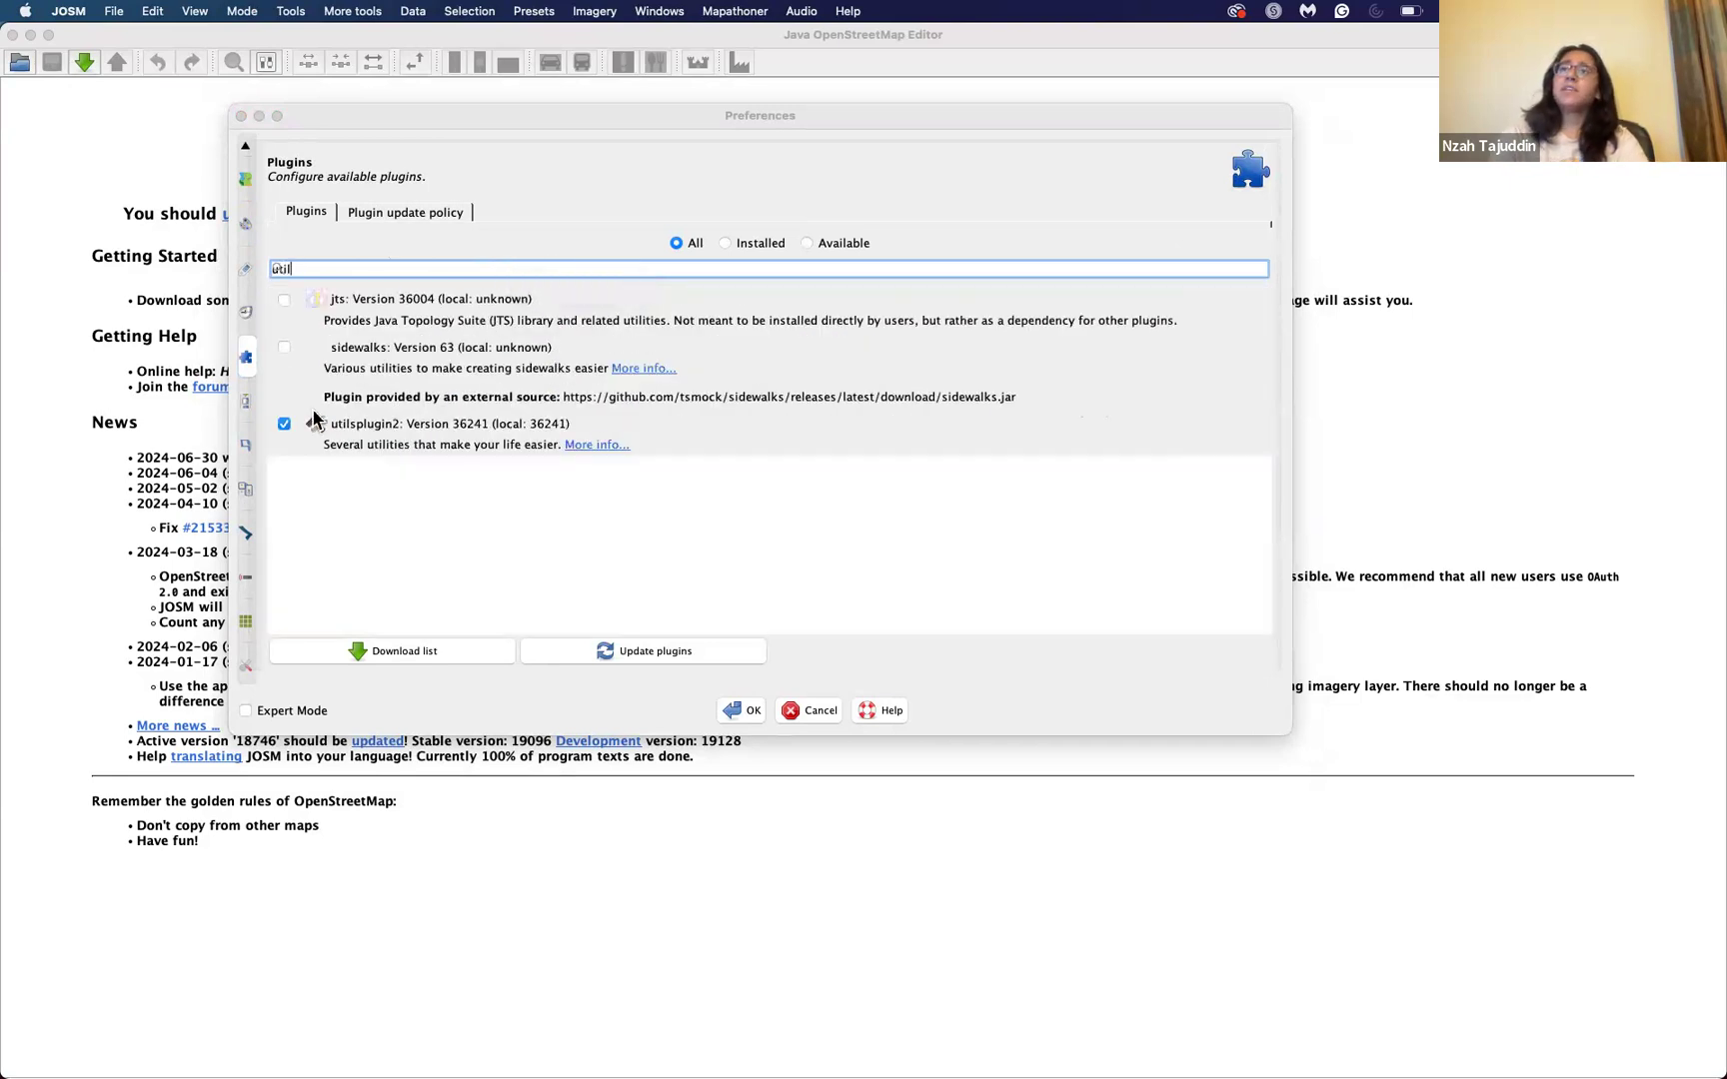
Step: Search the plugin list for "mapa" instead, and disable and re-enable the mapathoner plugin
key("BackSpace")
key("BackSpace")
key("BackSpace")
key("BackSpace")
type("mapa")
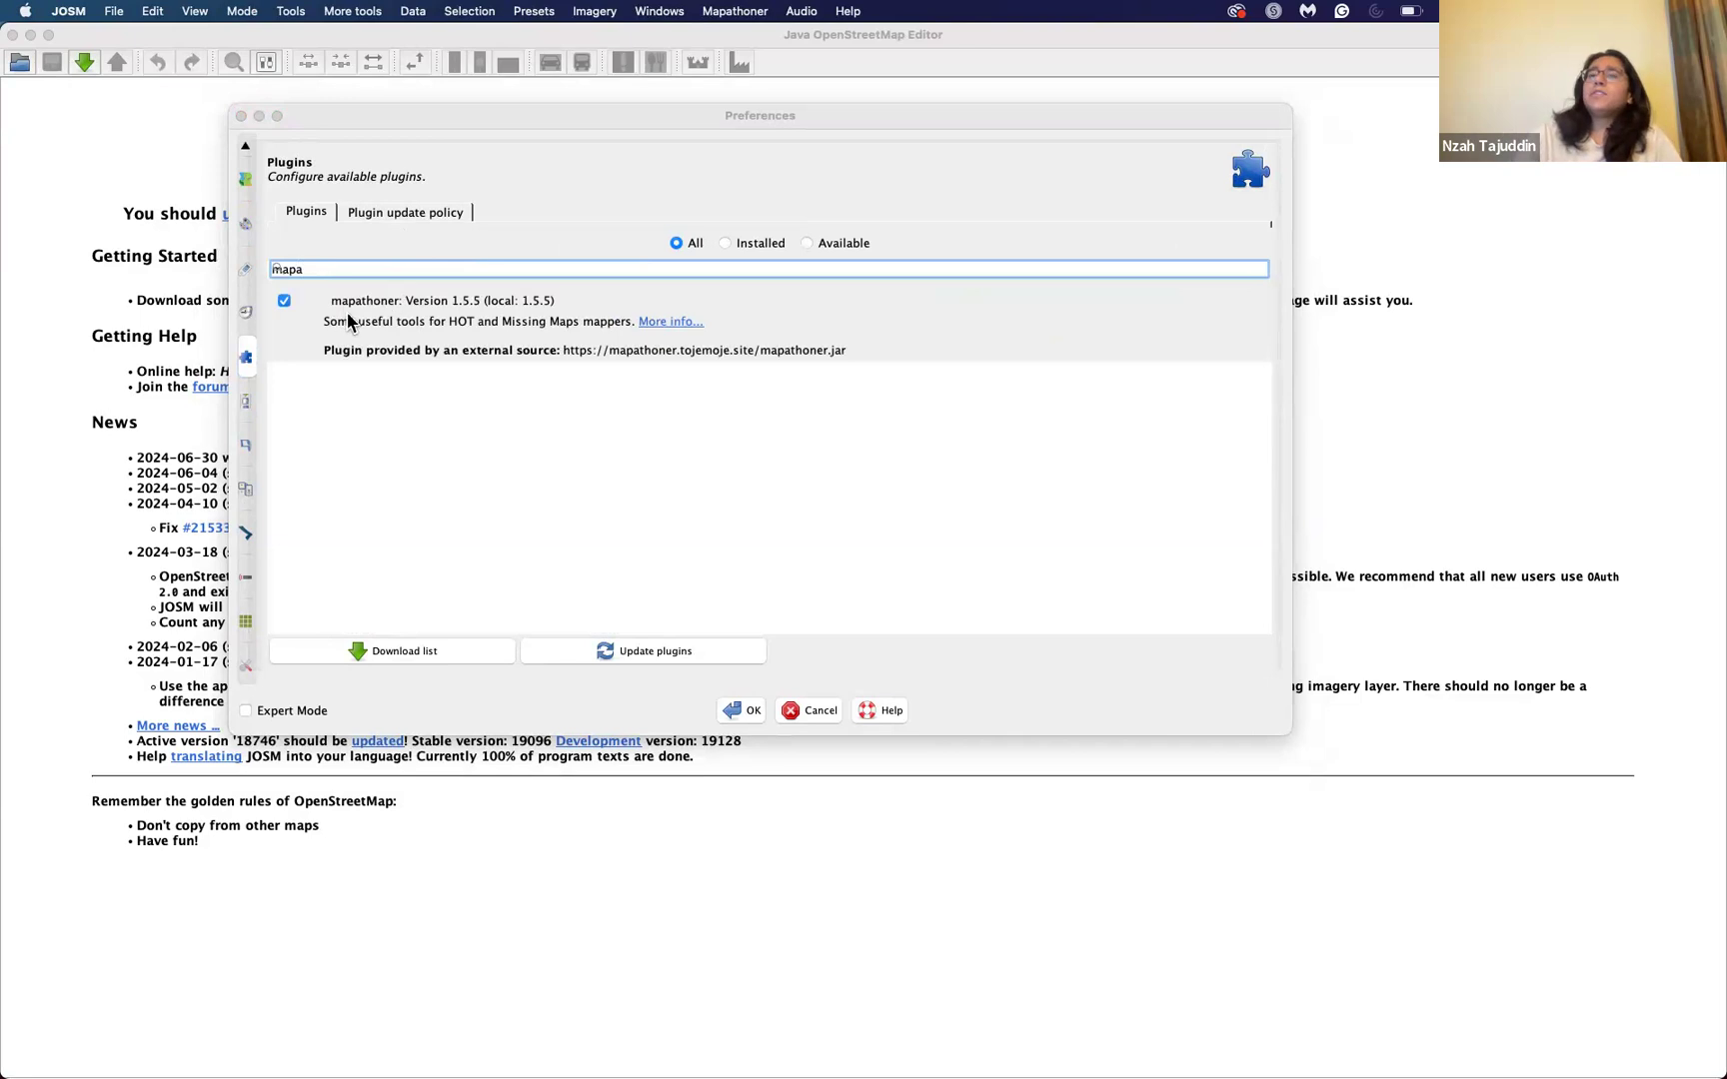
left_click(282, 301)
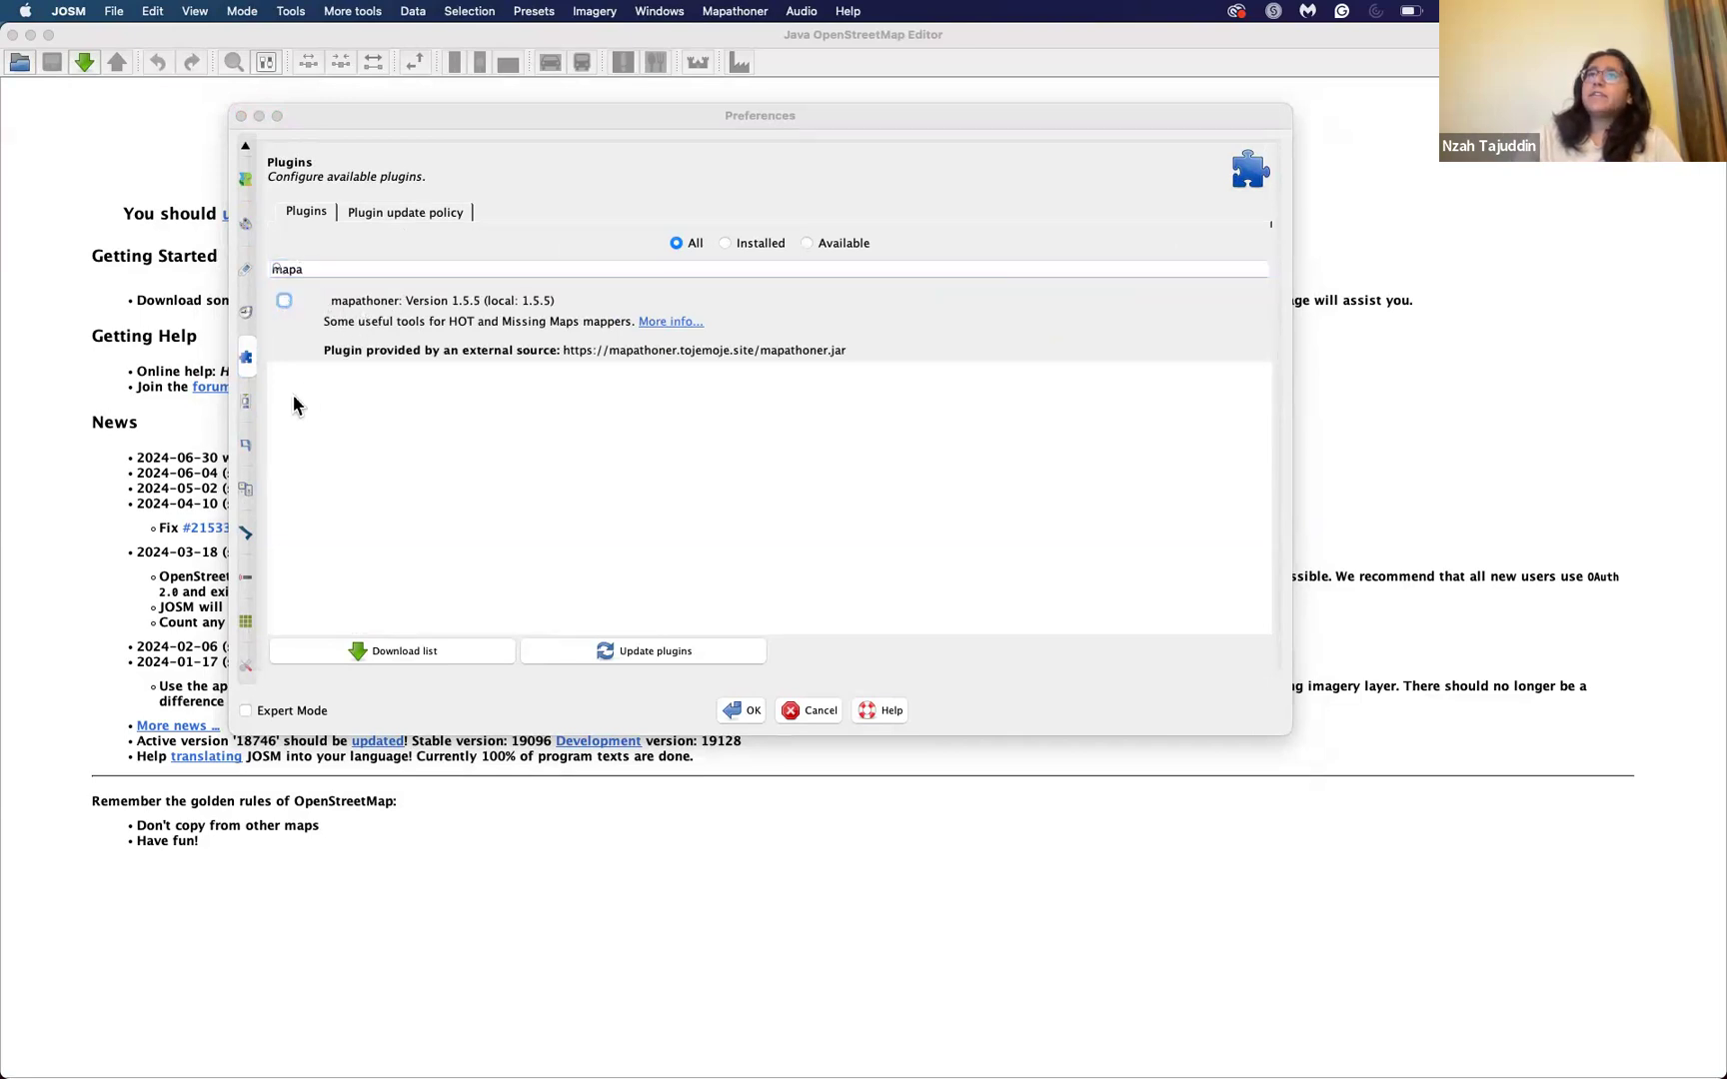
left_click(285, 300)
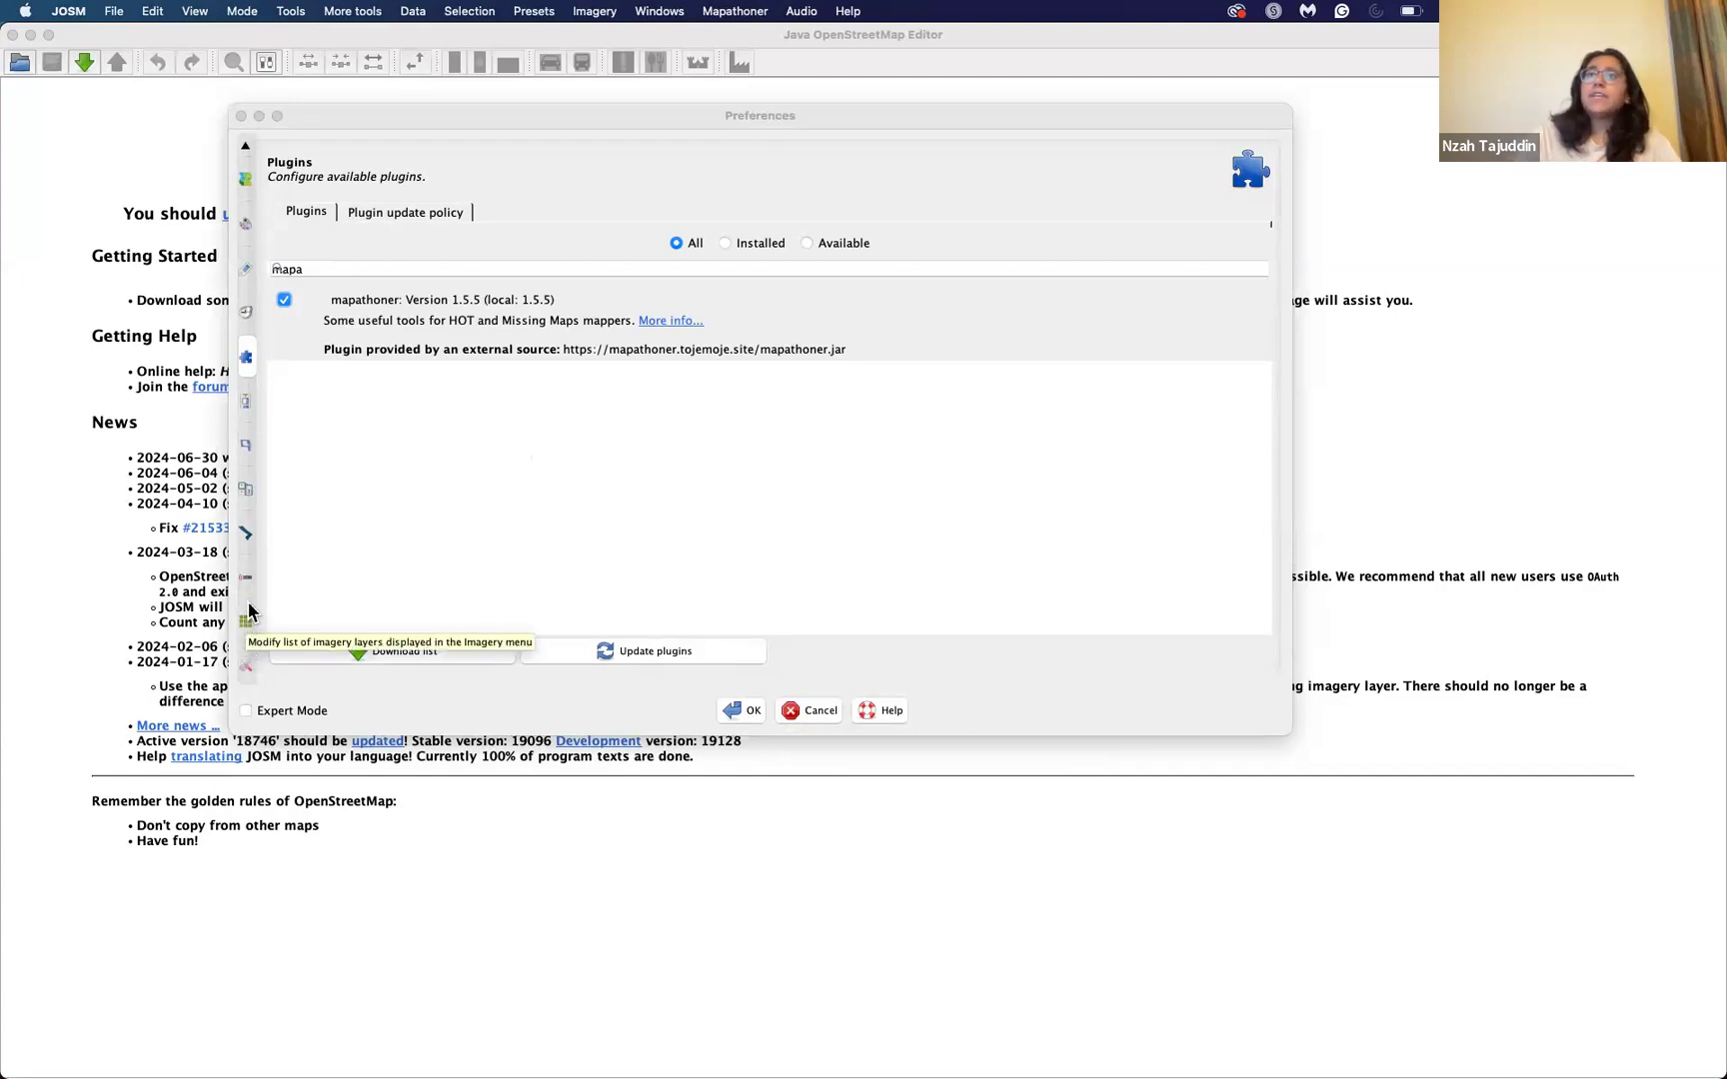
Step: Review the Remote Control settings with their permitted actions, and accept the preferences
left_click(248, 572)
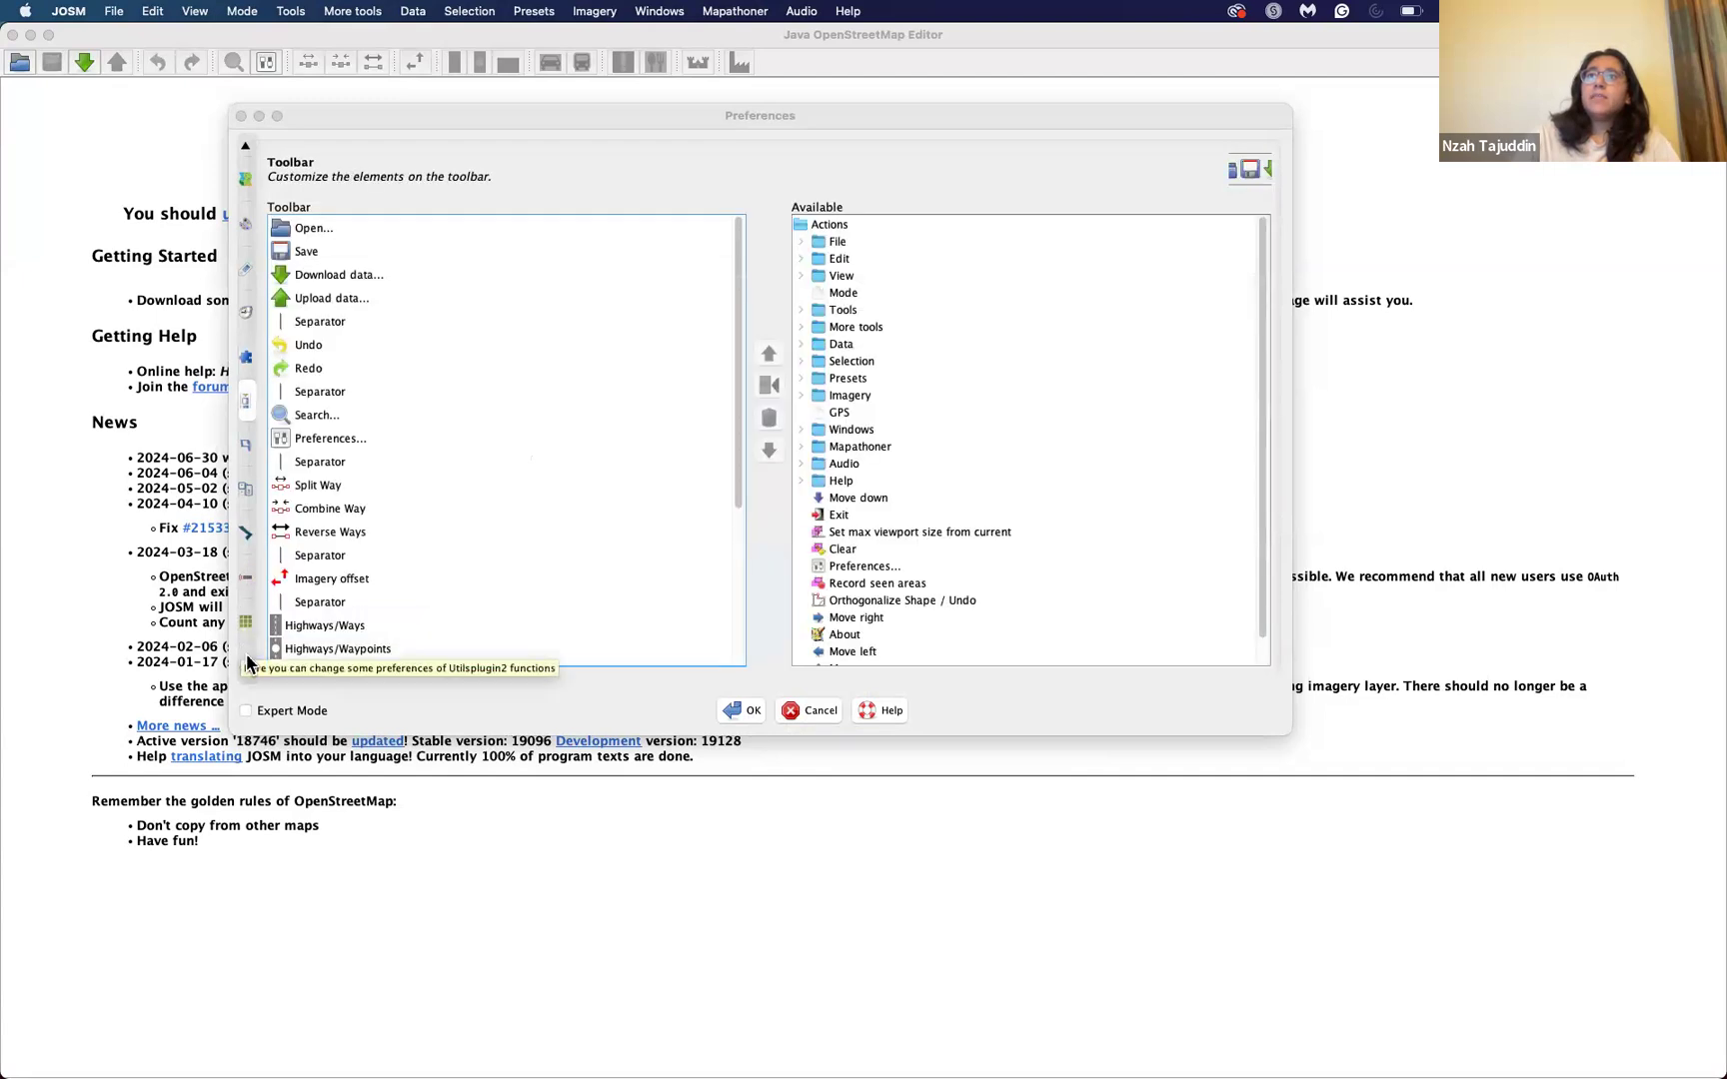
left_click(251, 665)
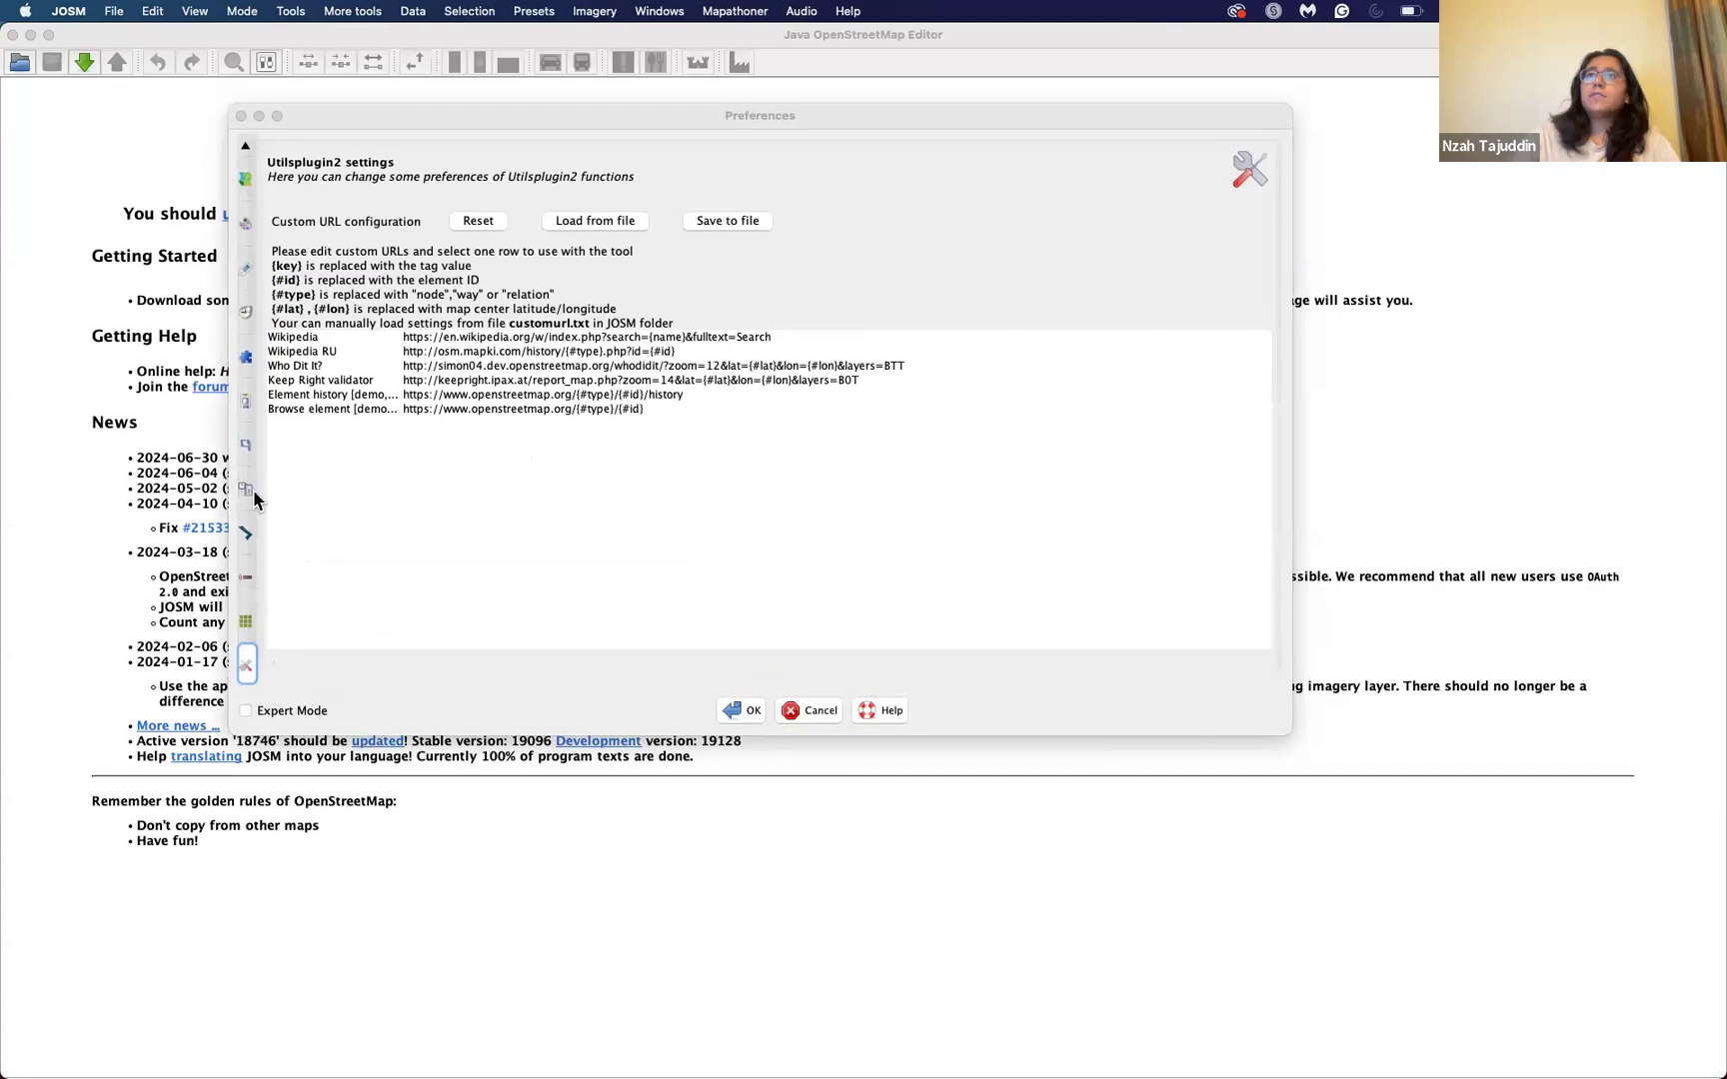
left_click(249, 588)
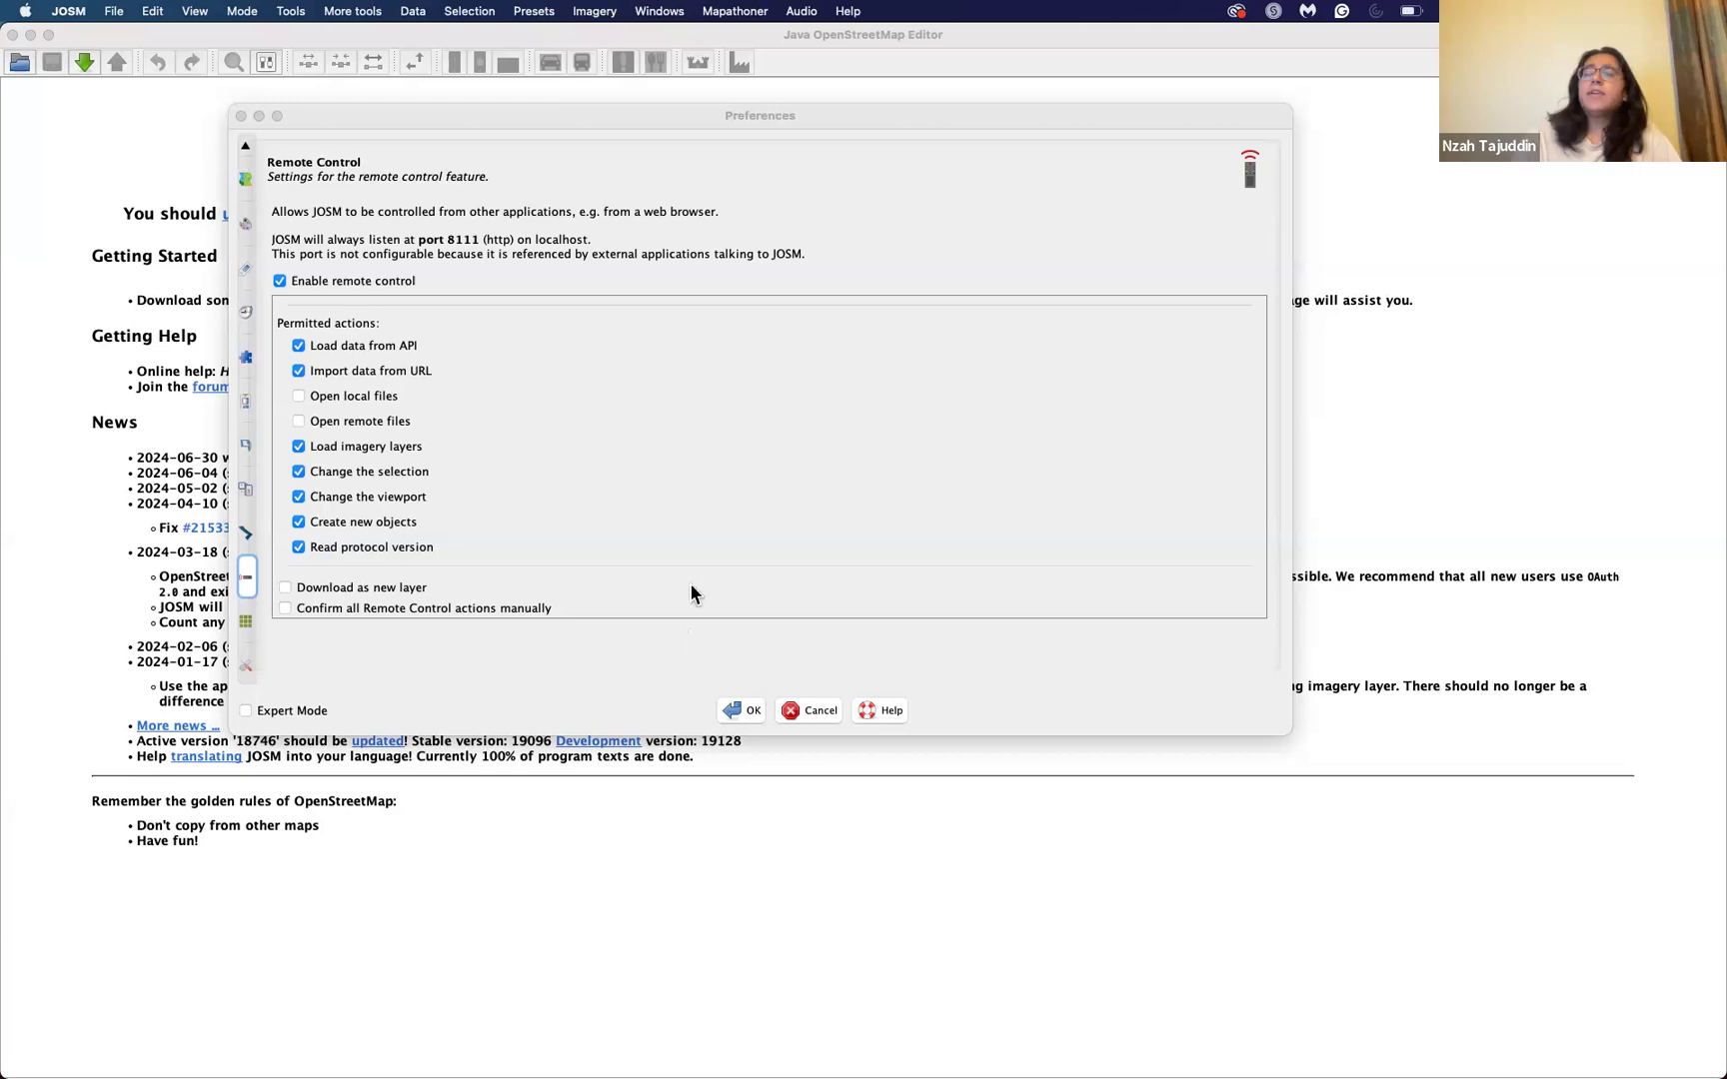
left_click(745, 710)
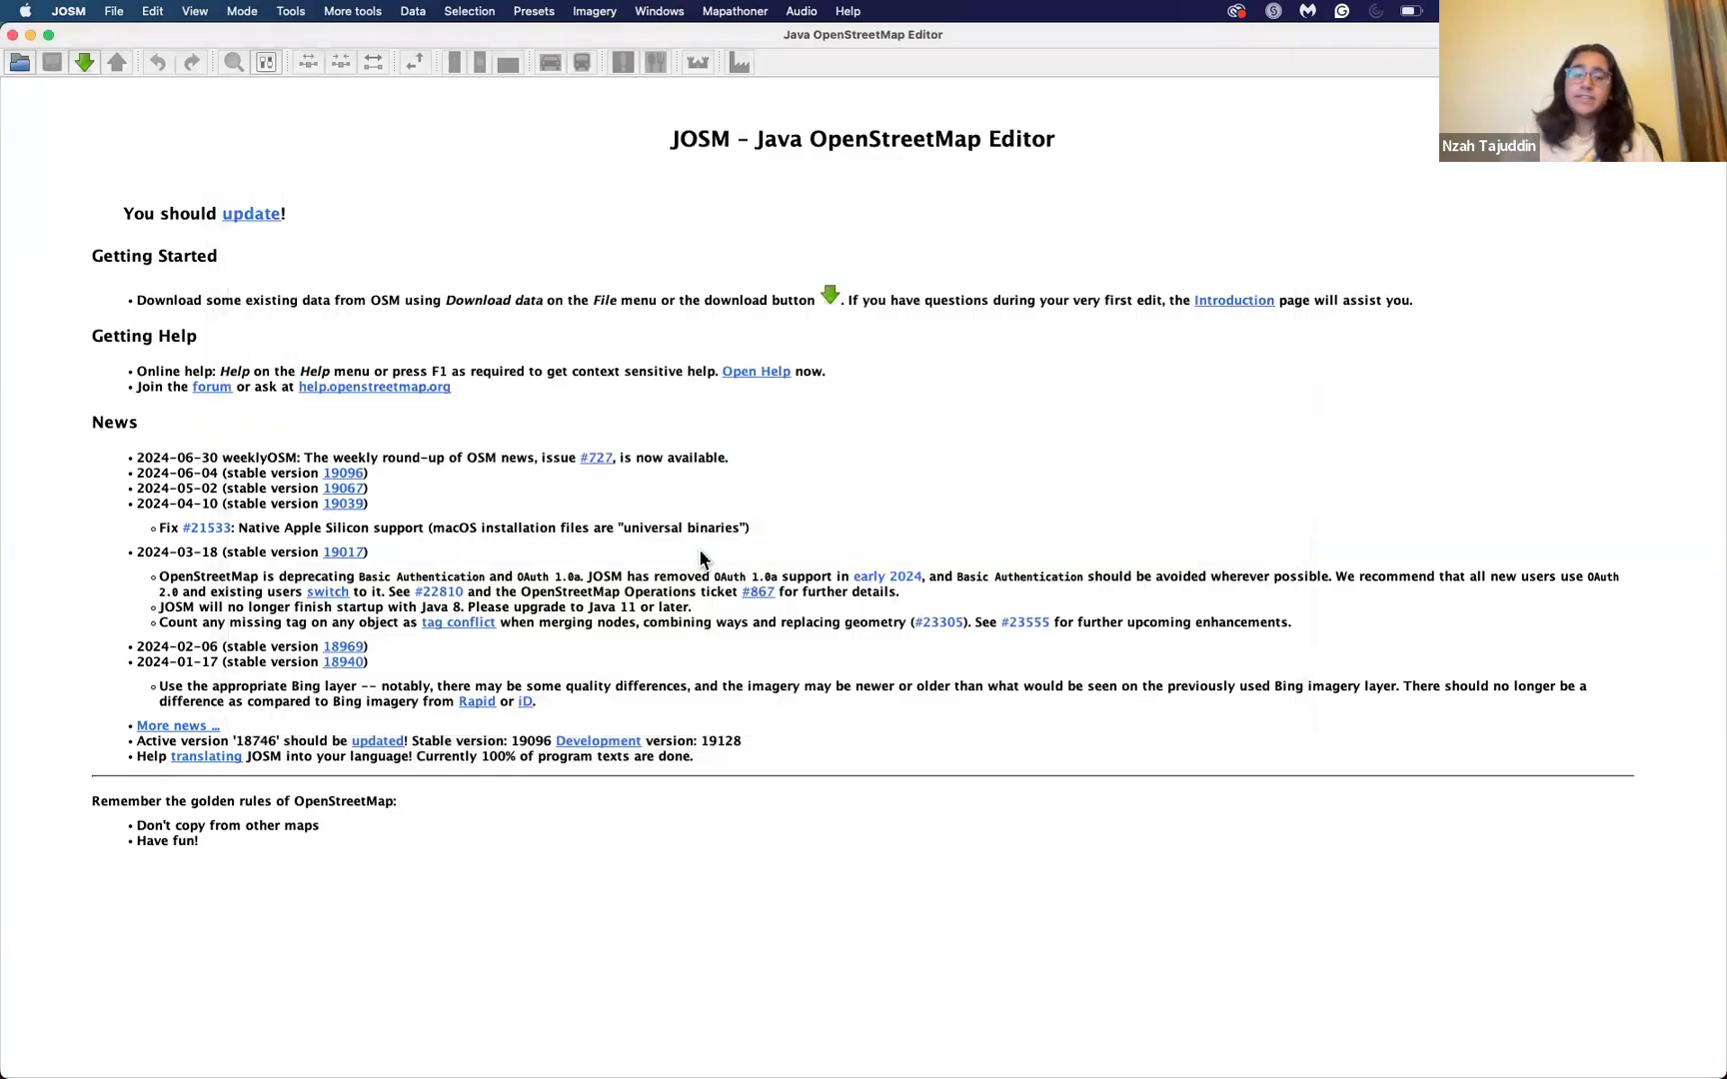
Step: Switch to the "Introduction to JOSM" presentation in Google Slides and start its slideshow from the current slide
key("ctrl+Up")
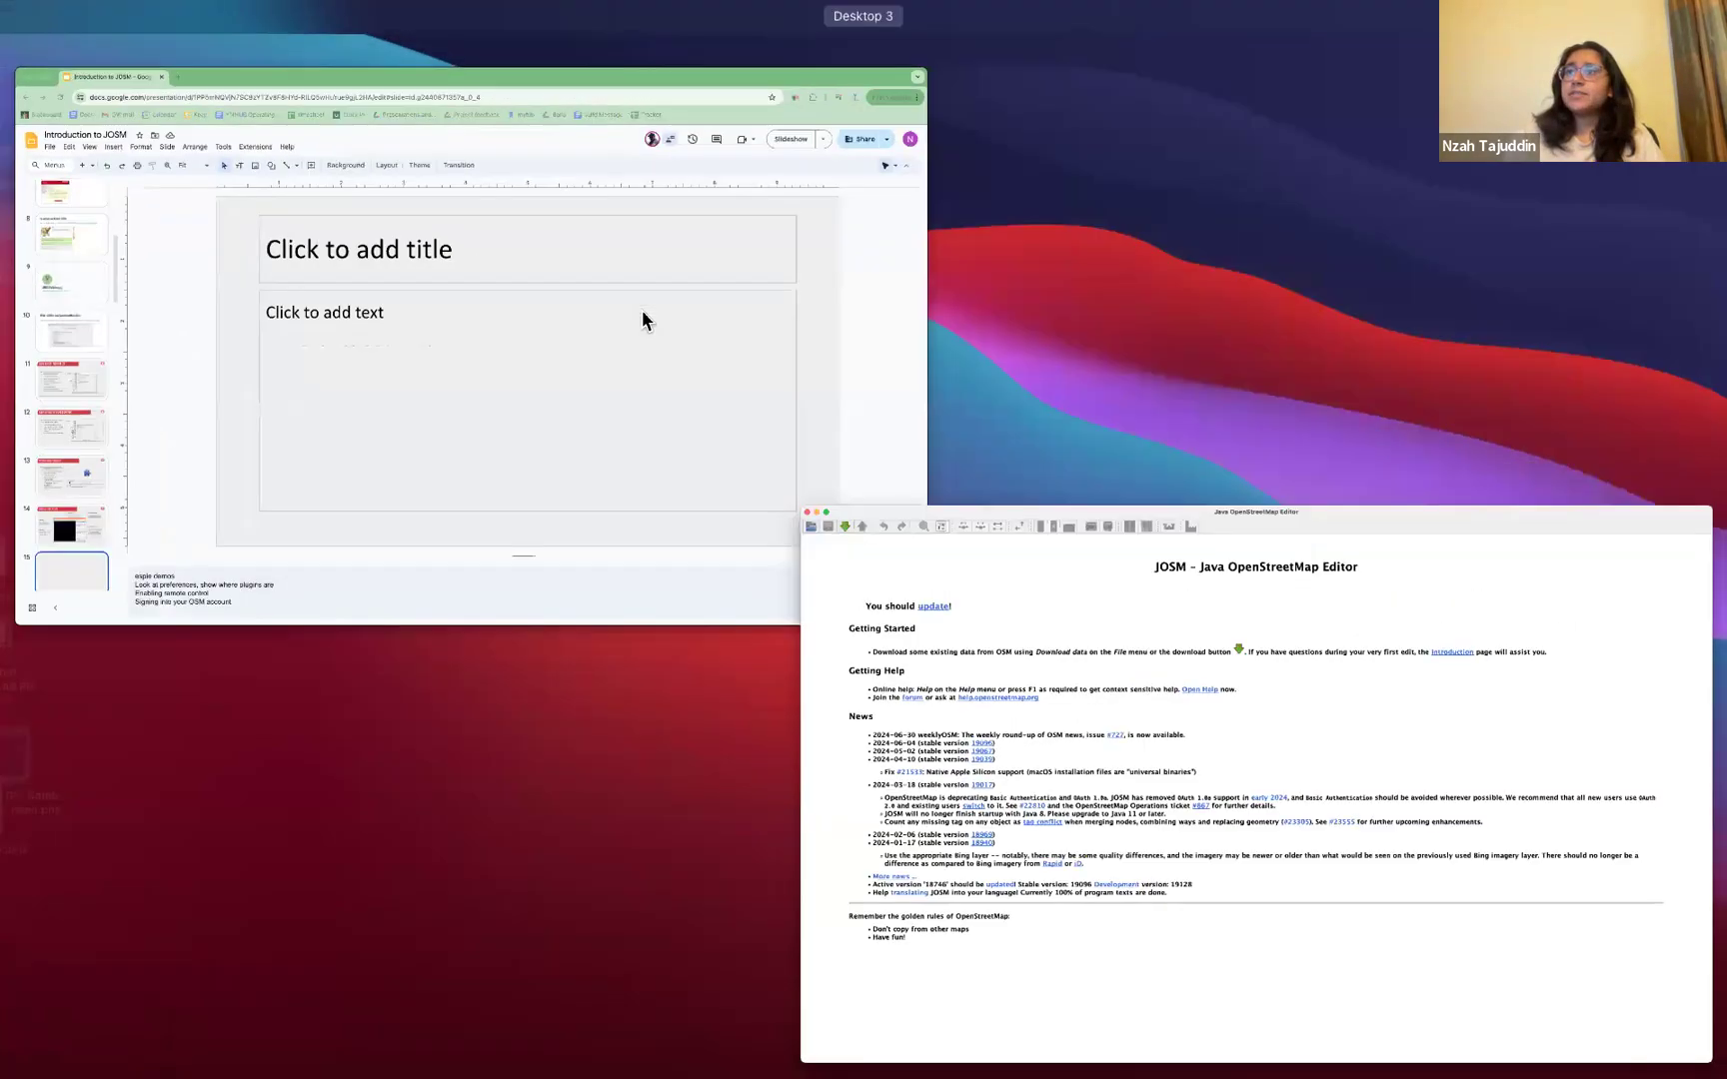
left_click(643, 313)
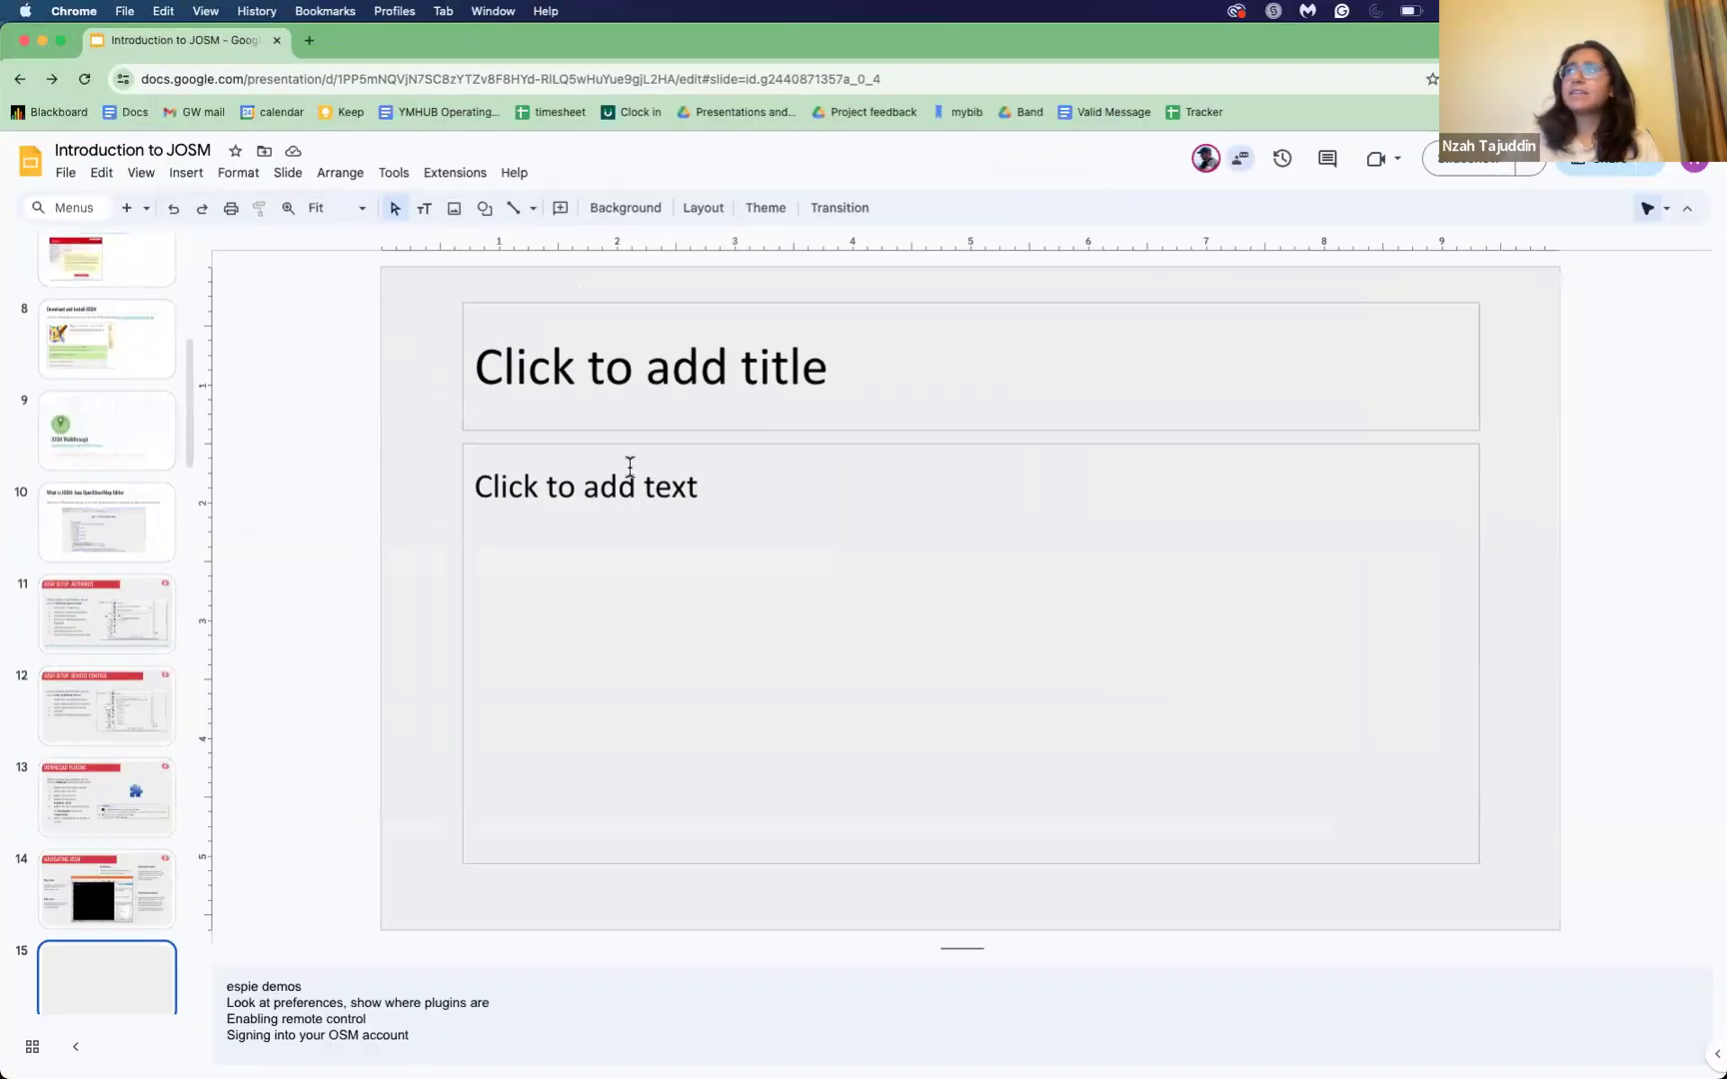
left_click(1483, 167)
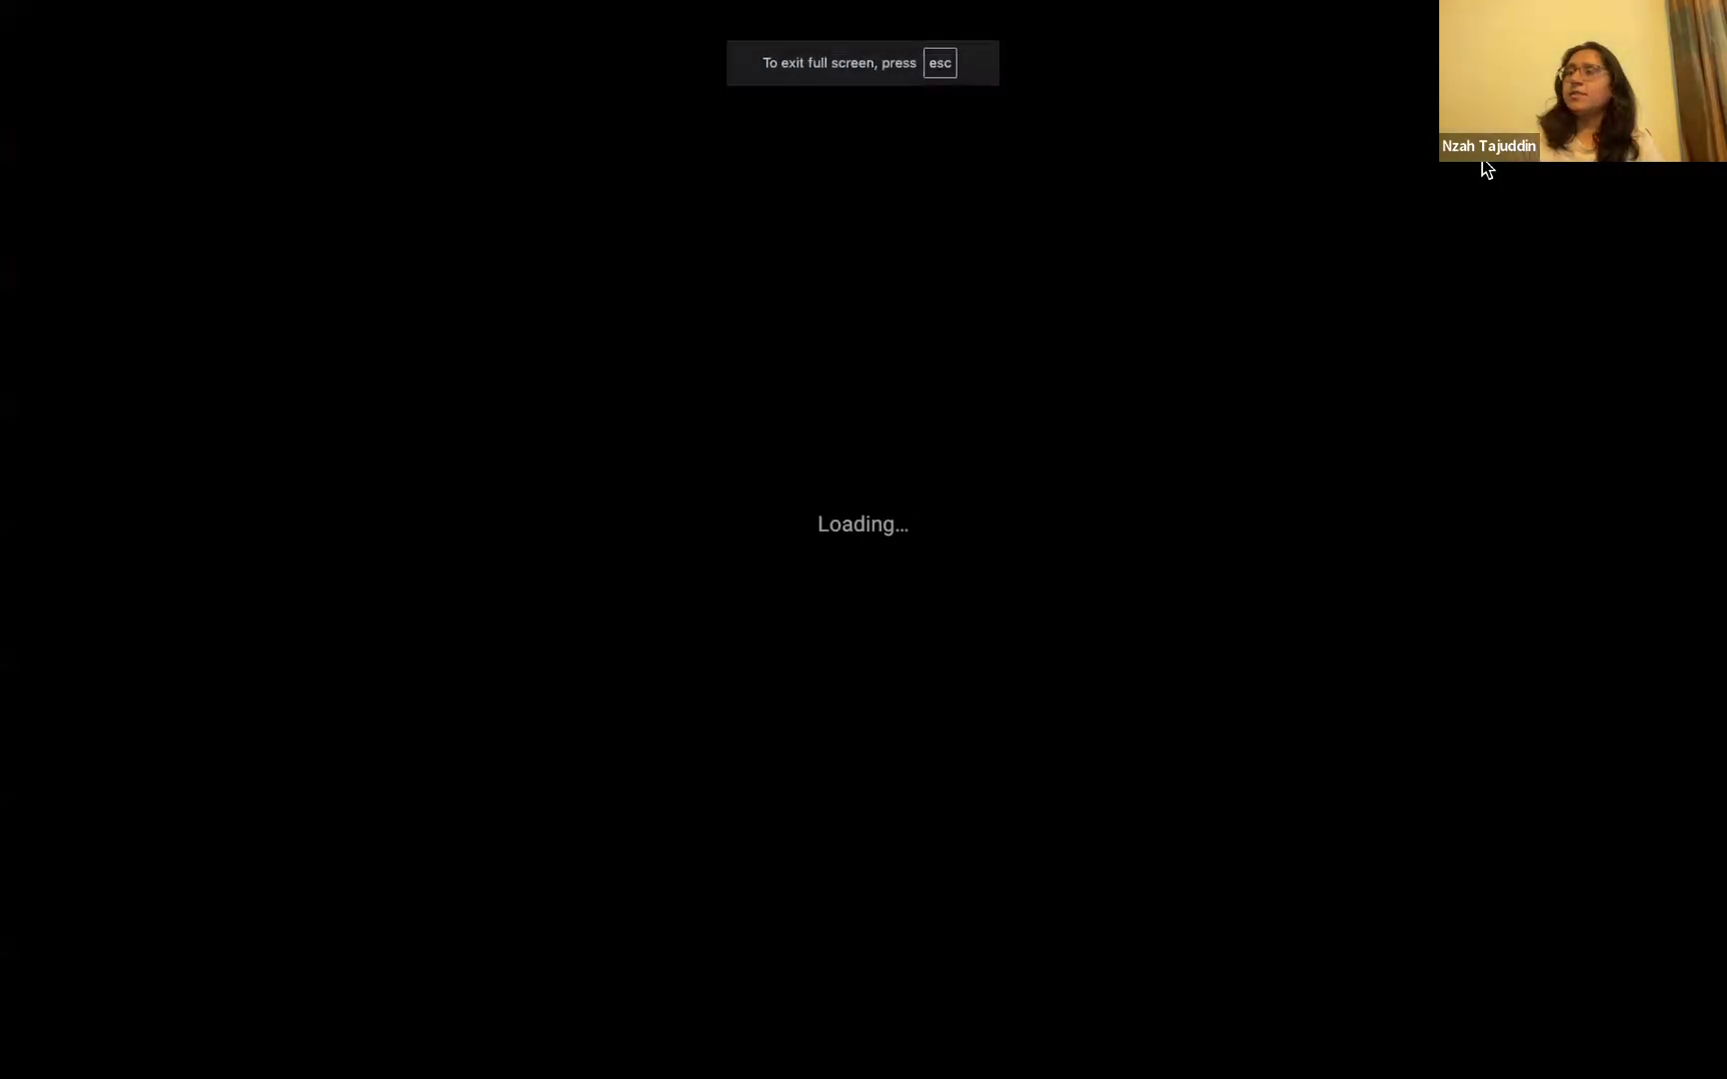
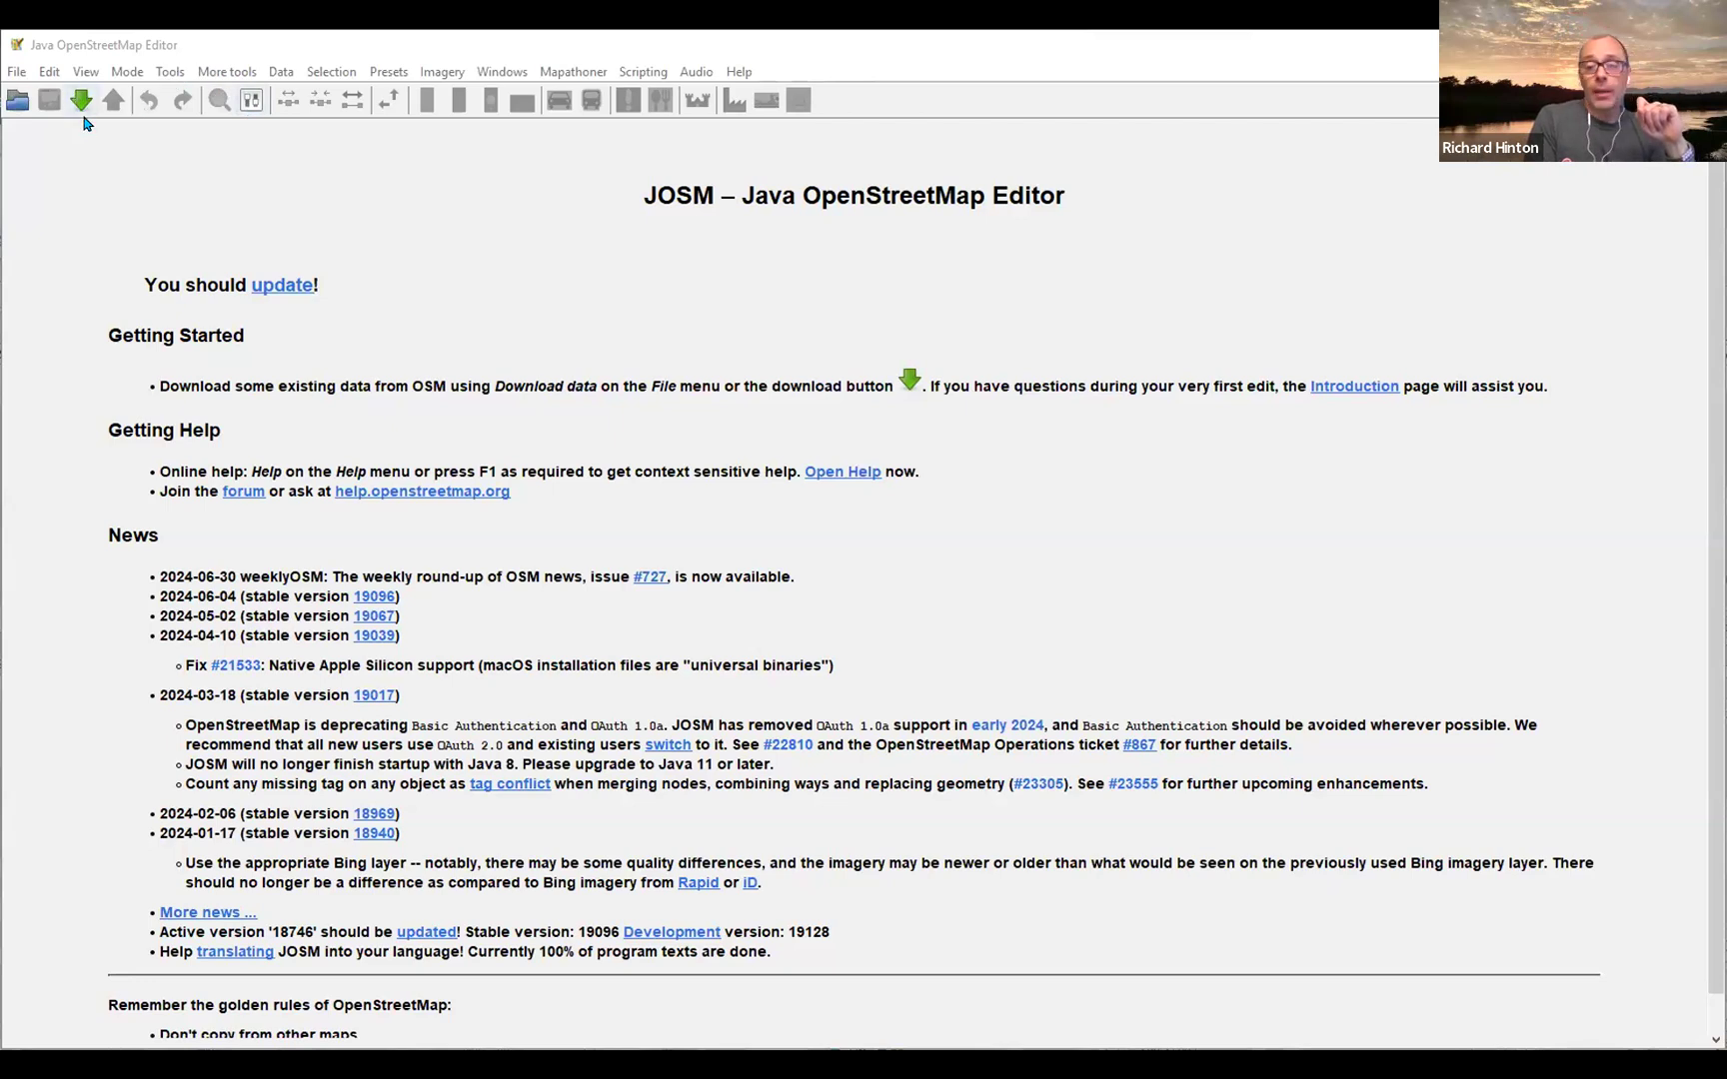
Step: Switch to JOSM, open the dialog for downloading map data from a server, and move it higher on the screen
left_click(18, 73)
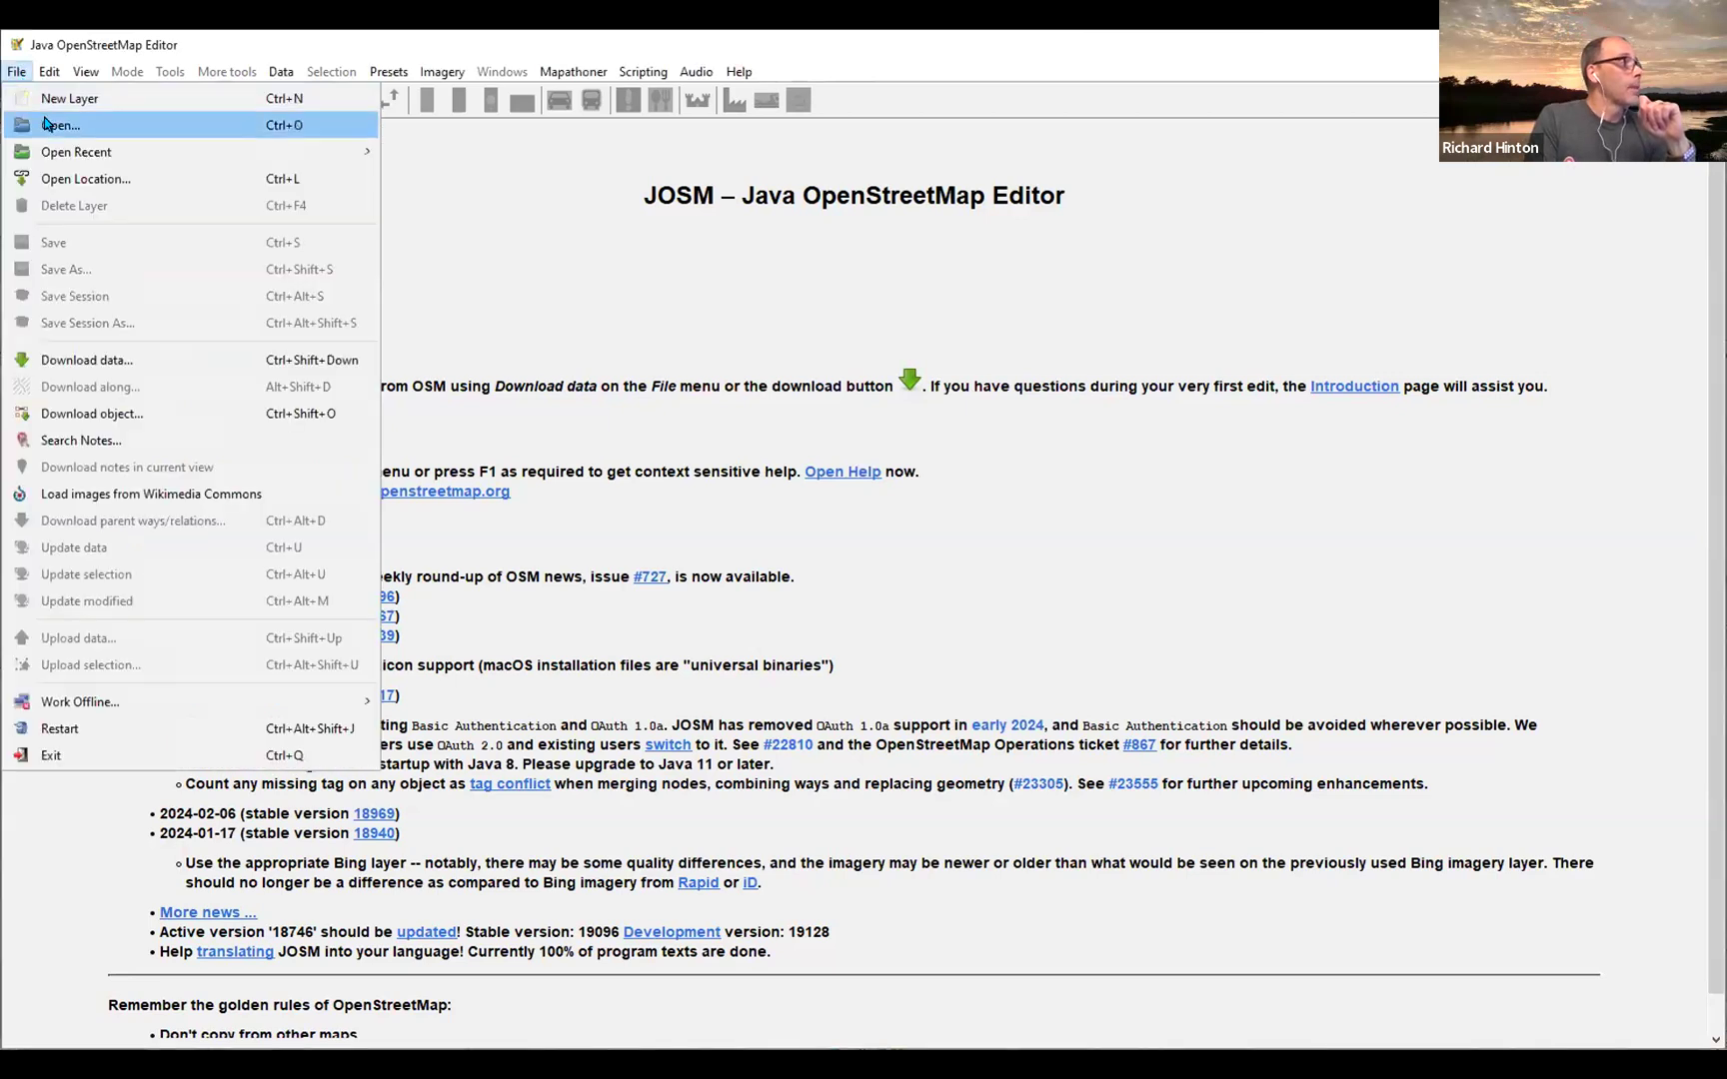
mouse_move(64, 150)
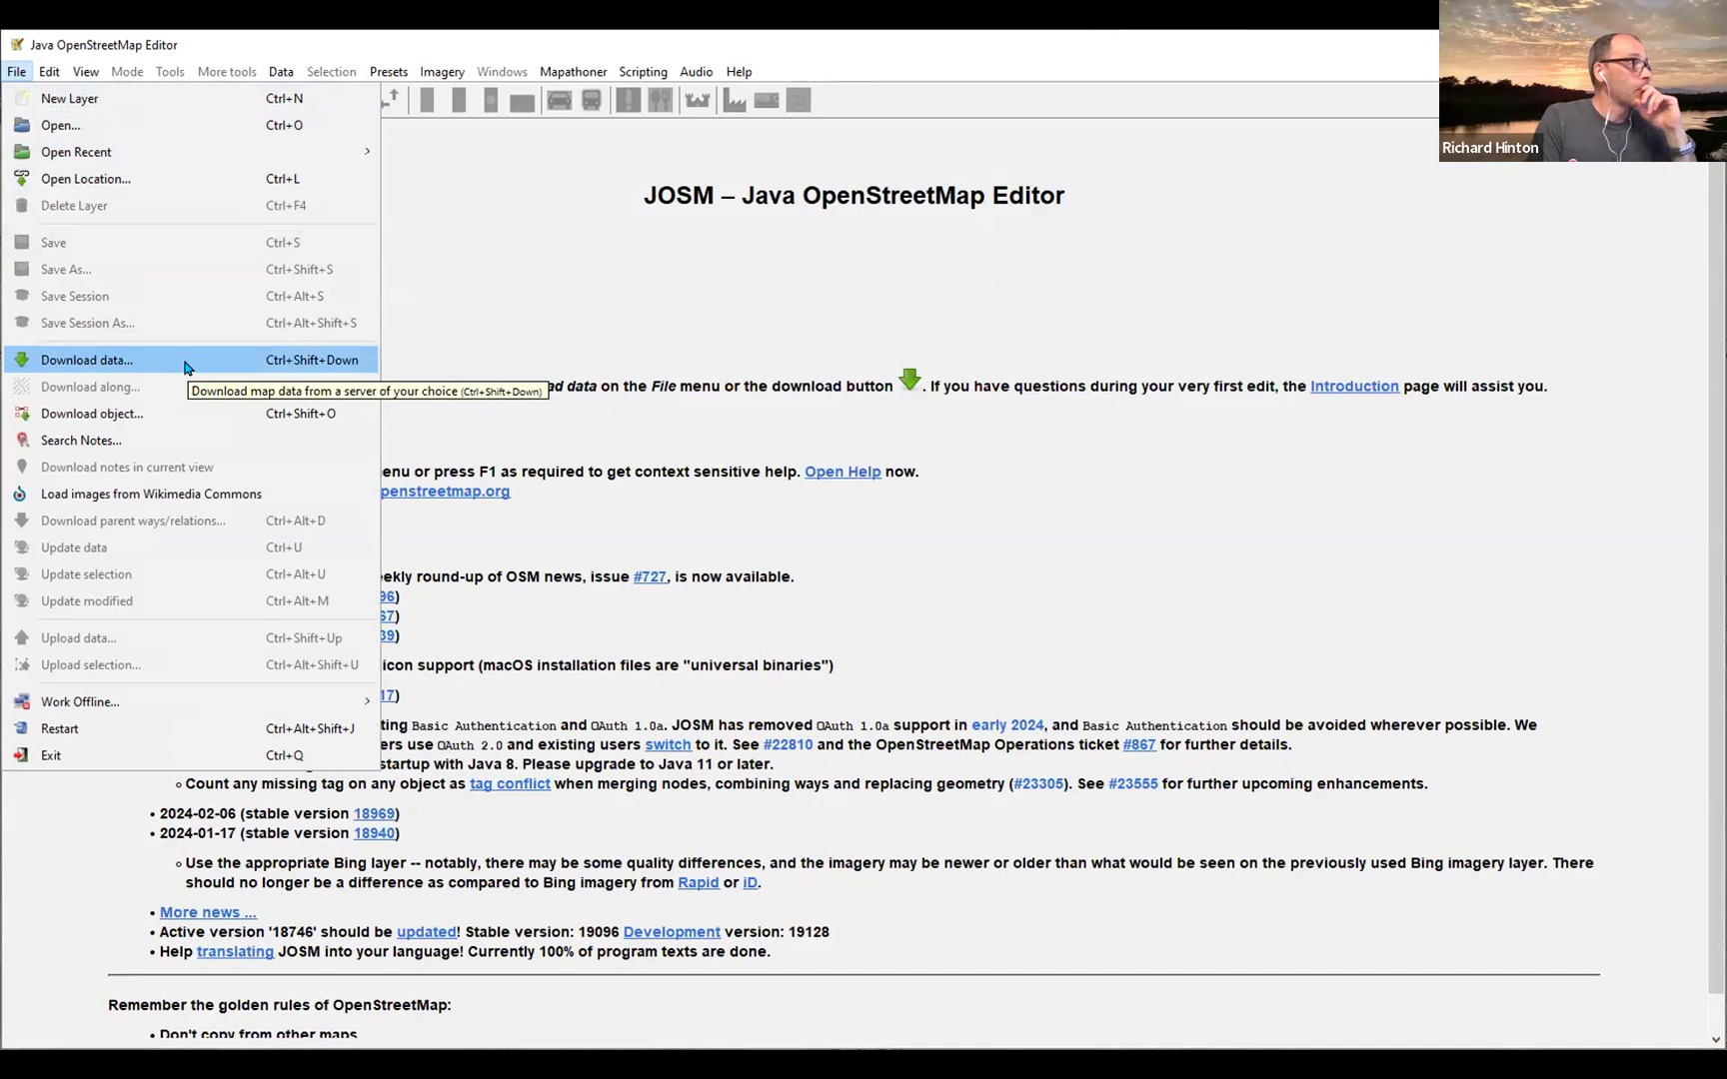
left_click(227, 370)
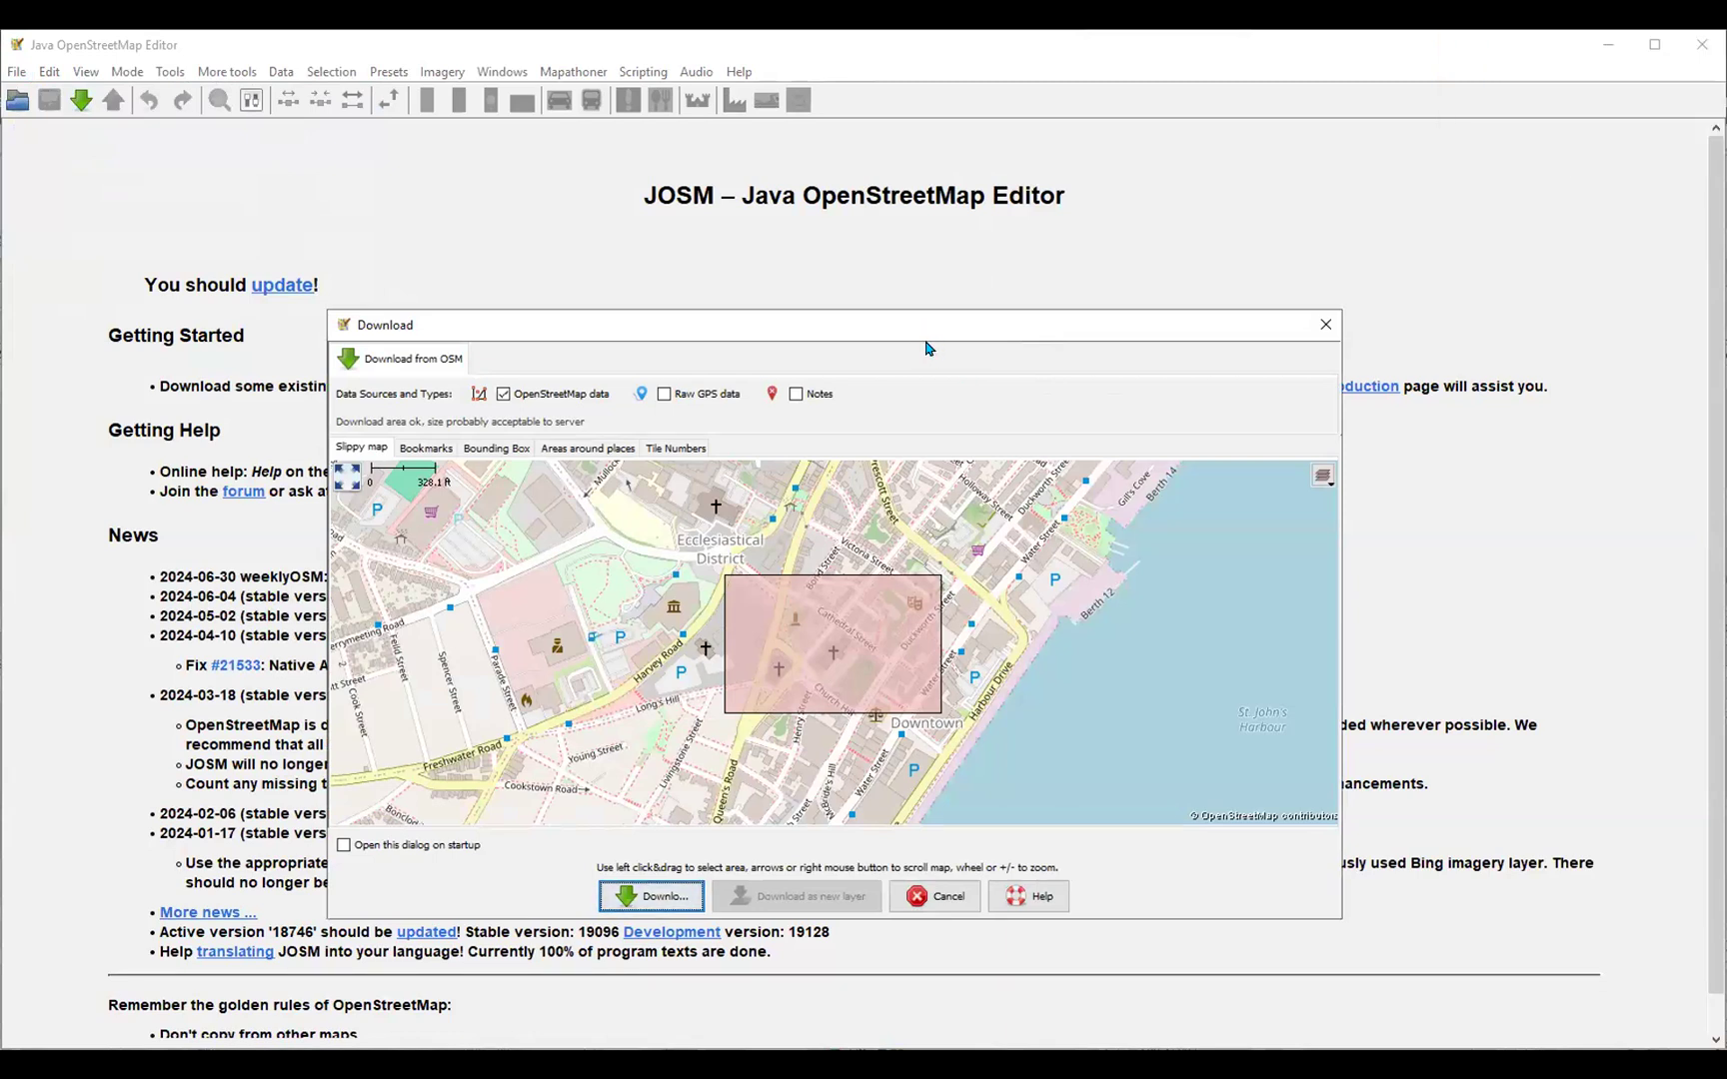
left_click_drag(901, 334, 911, 284)
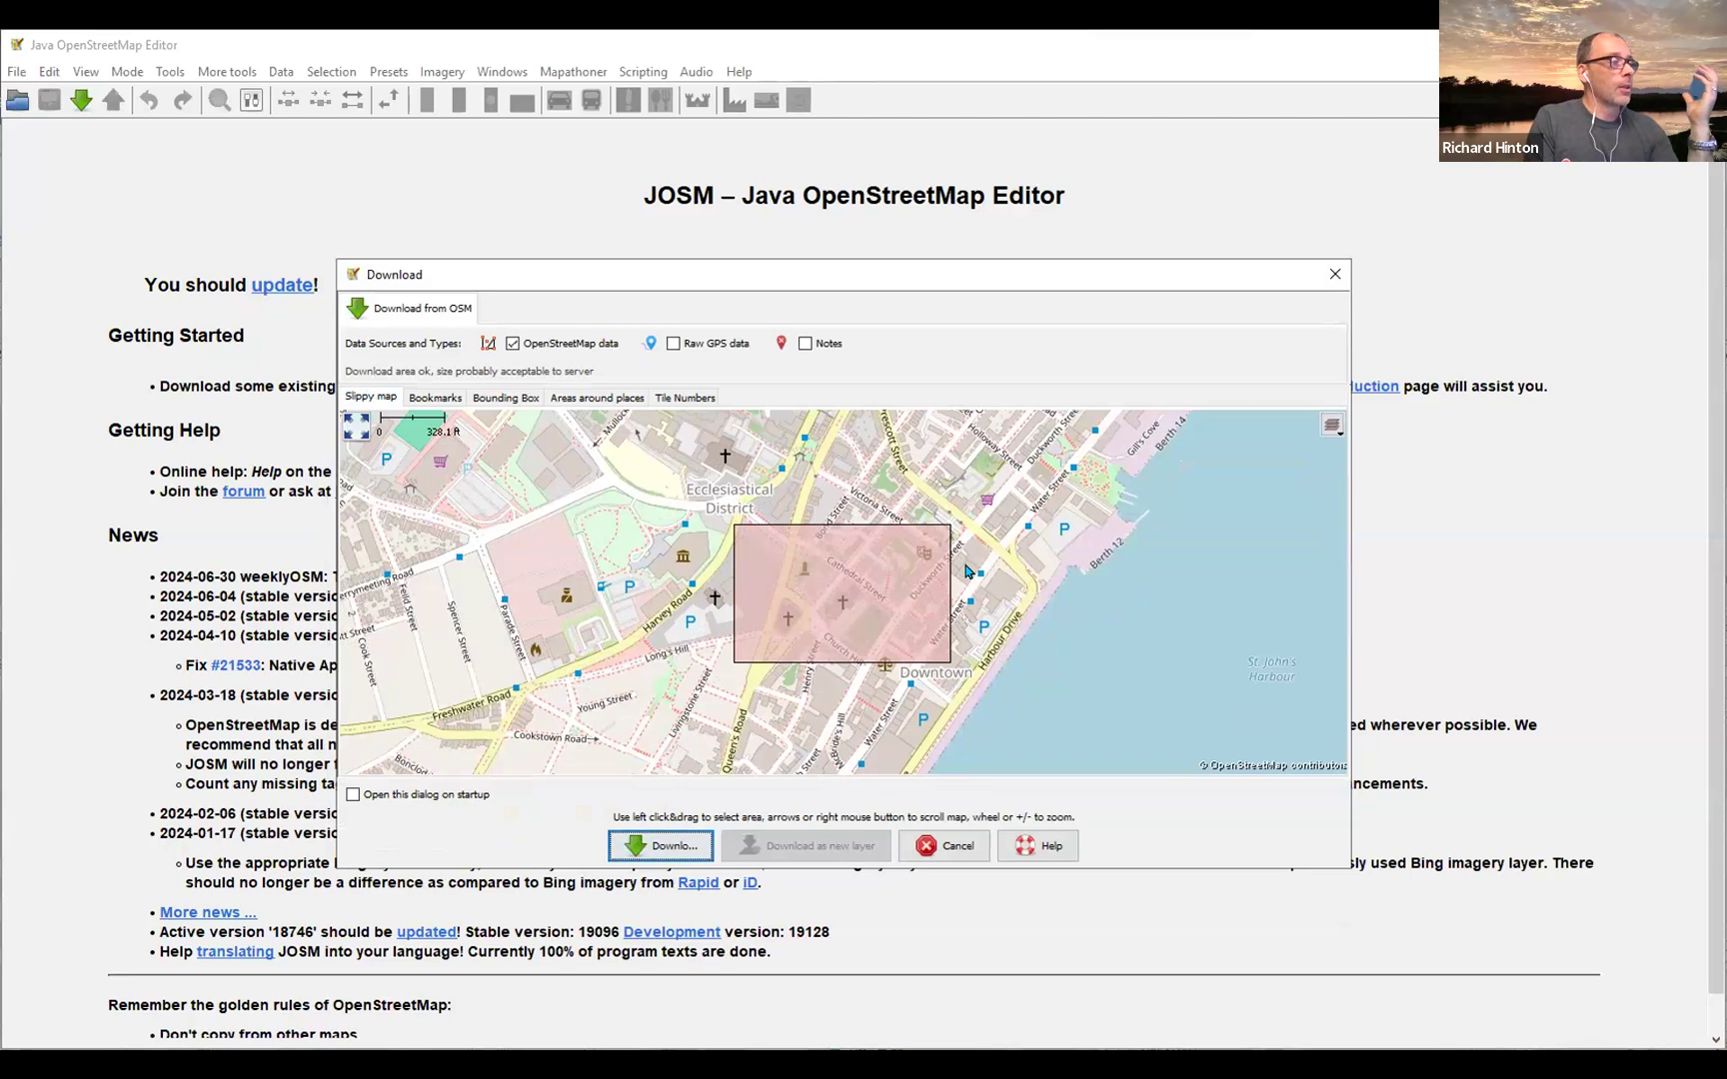
Step: Mark a larger rectangle over downtown St. John's as the download area and download its OpenStreetMap data
left_click_drag(950, 464, 637, 700)
left_click_drag(649, 460, 949, 646)
left_click_drag(794, 666, 1061, 729)
left_click_drag(657, 461, 959, 653)
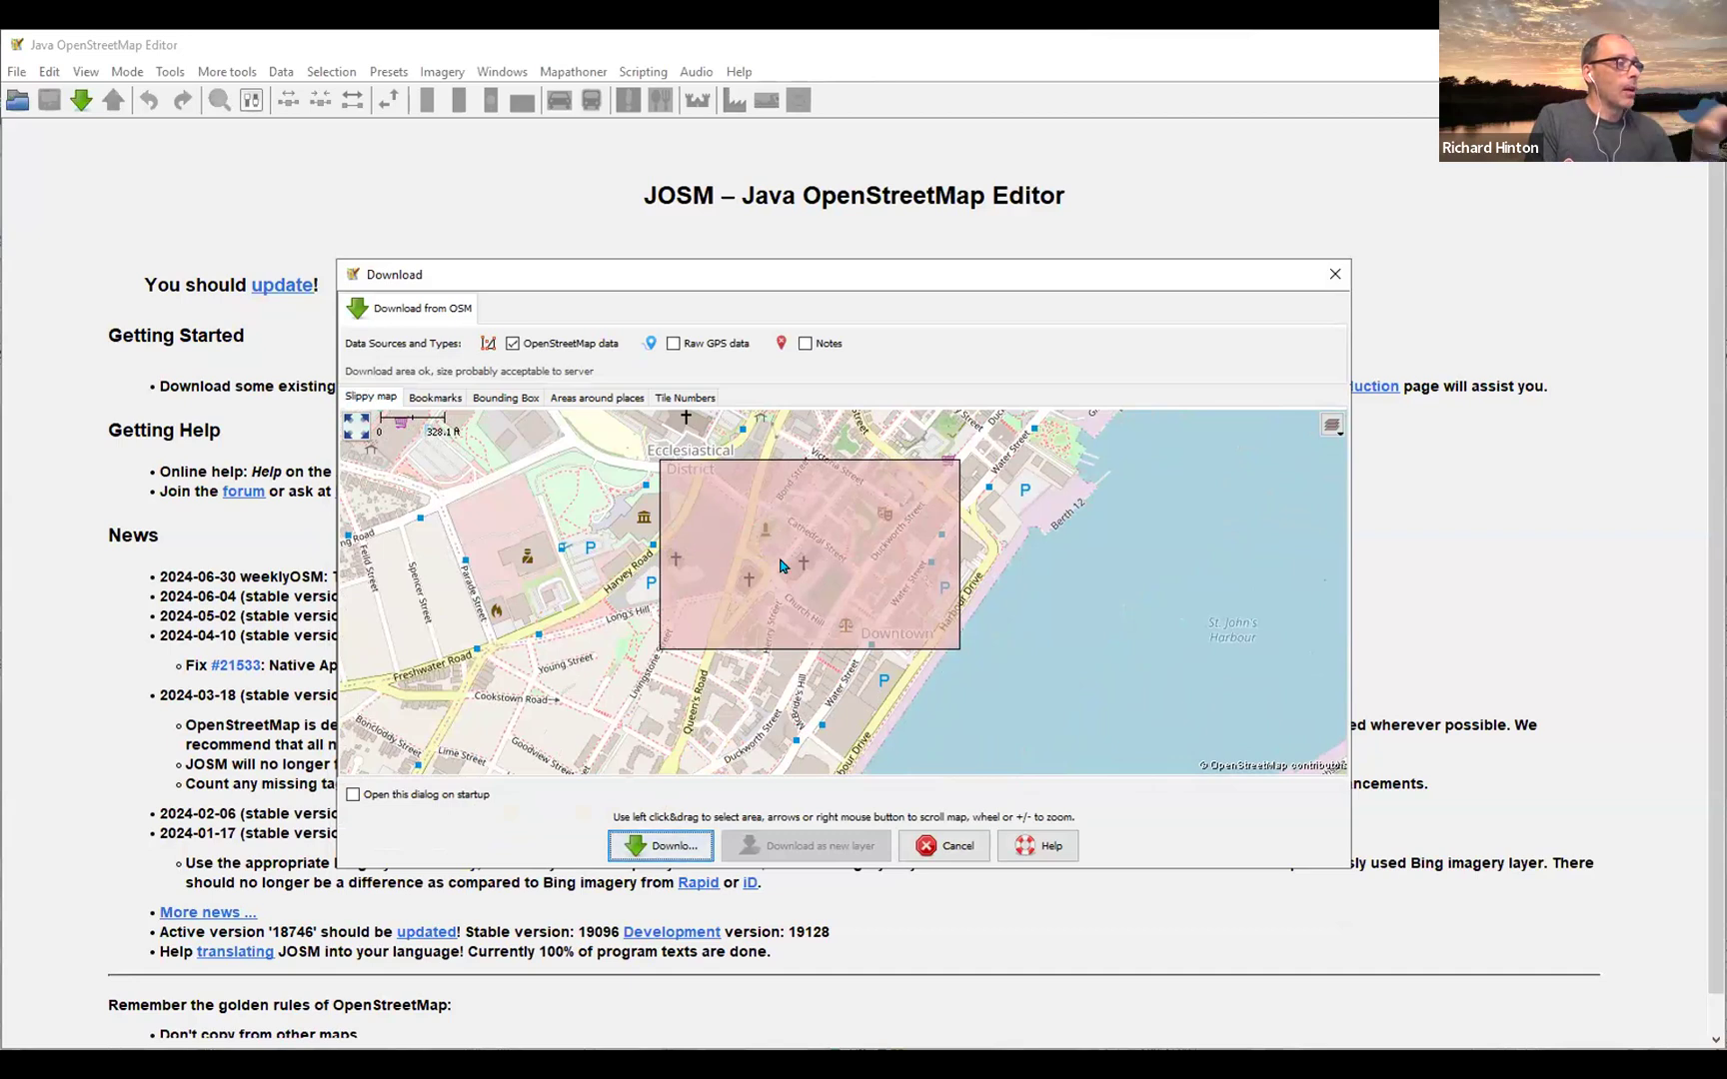
left_click(669, 847)
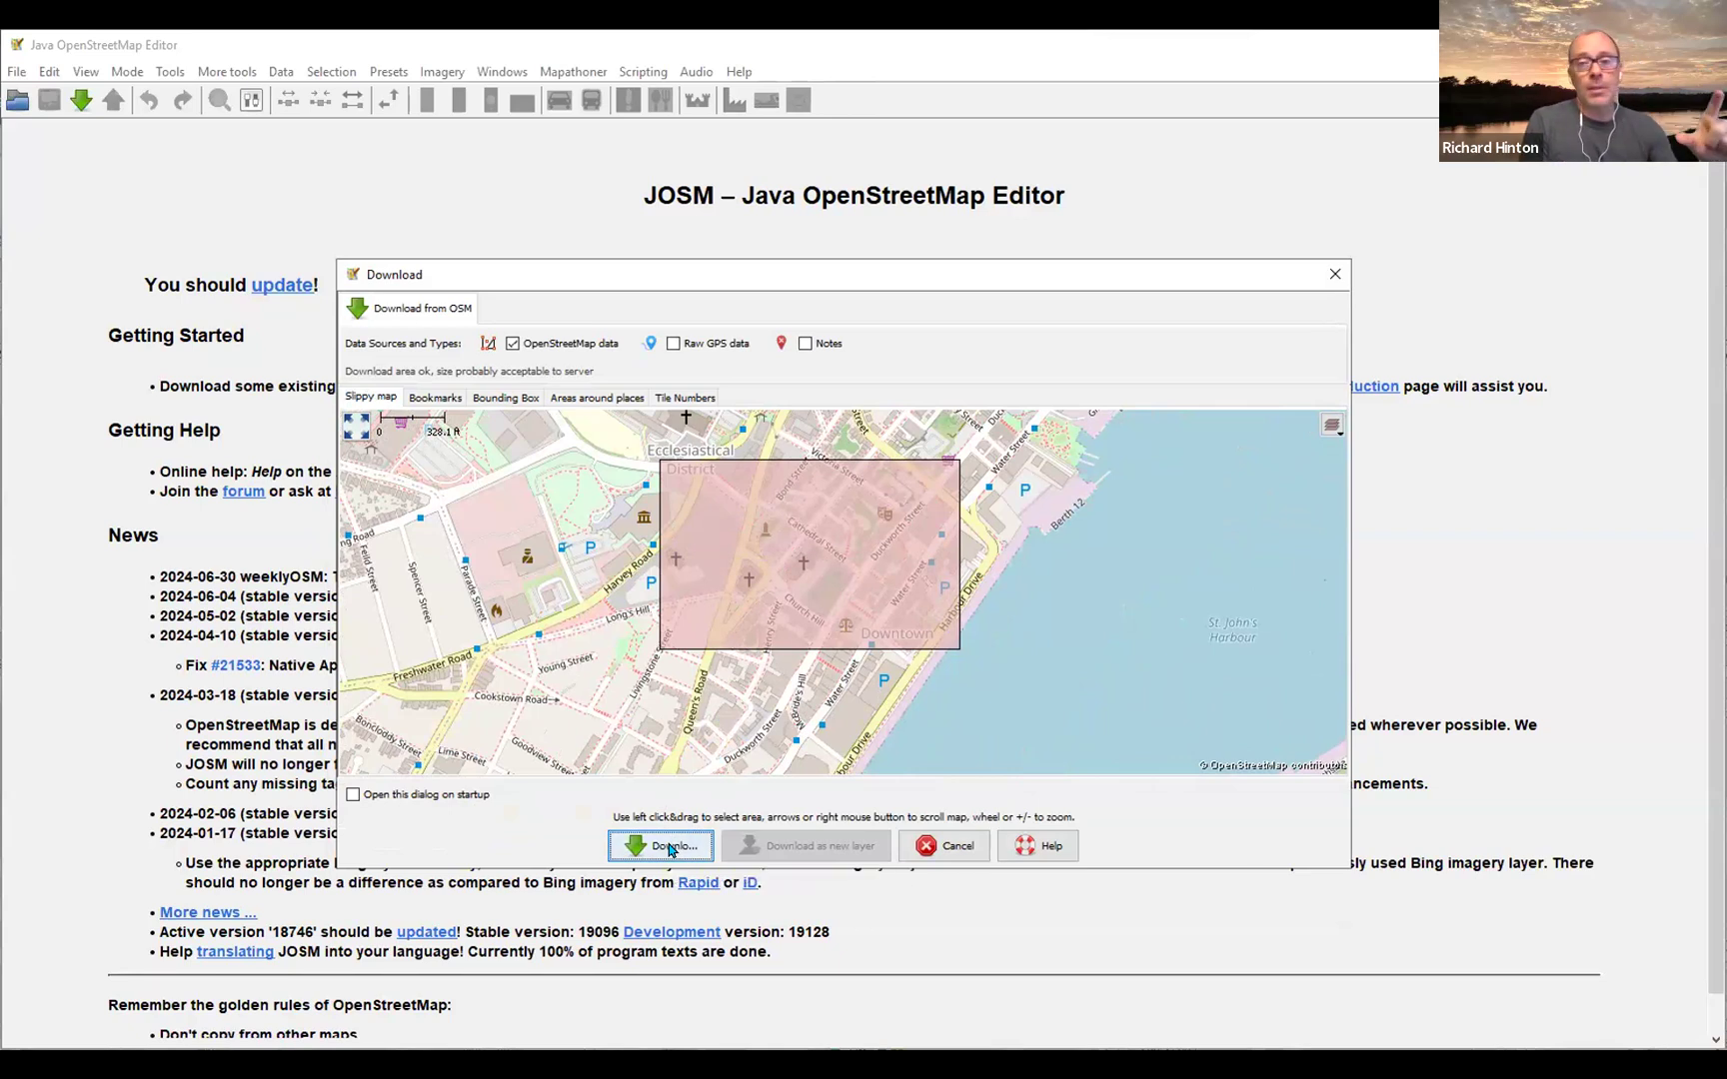
left_click(683, 844)
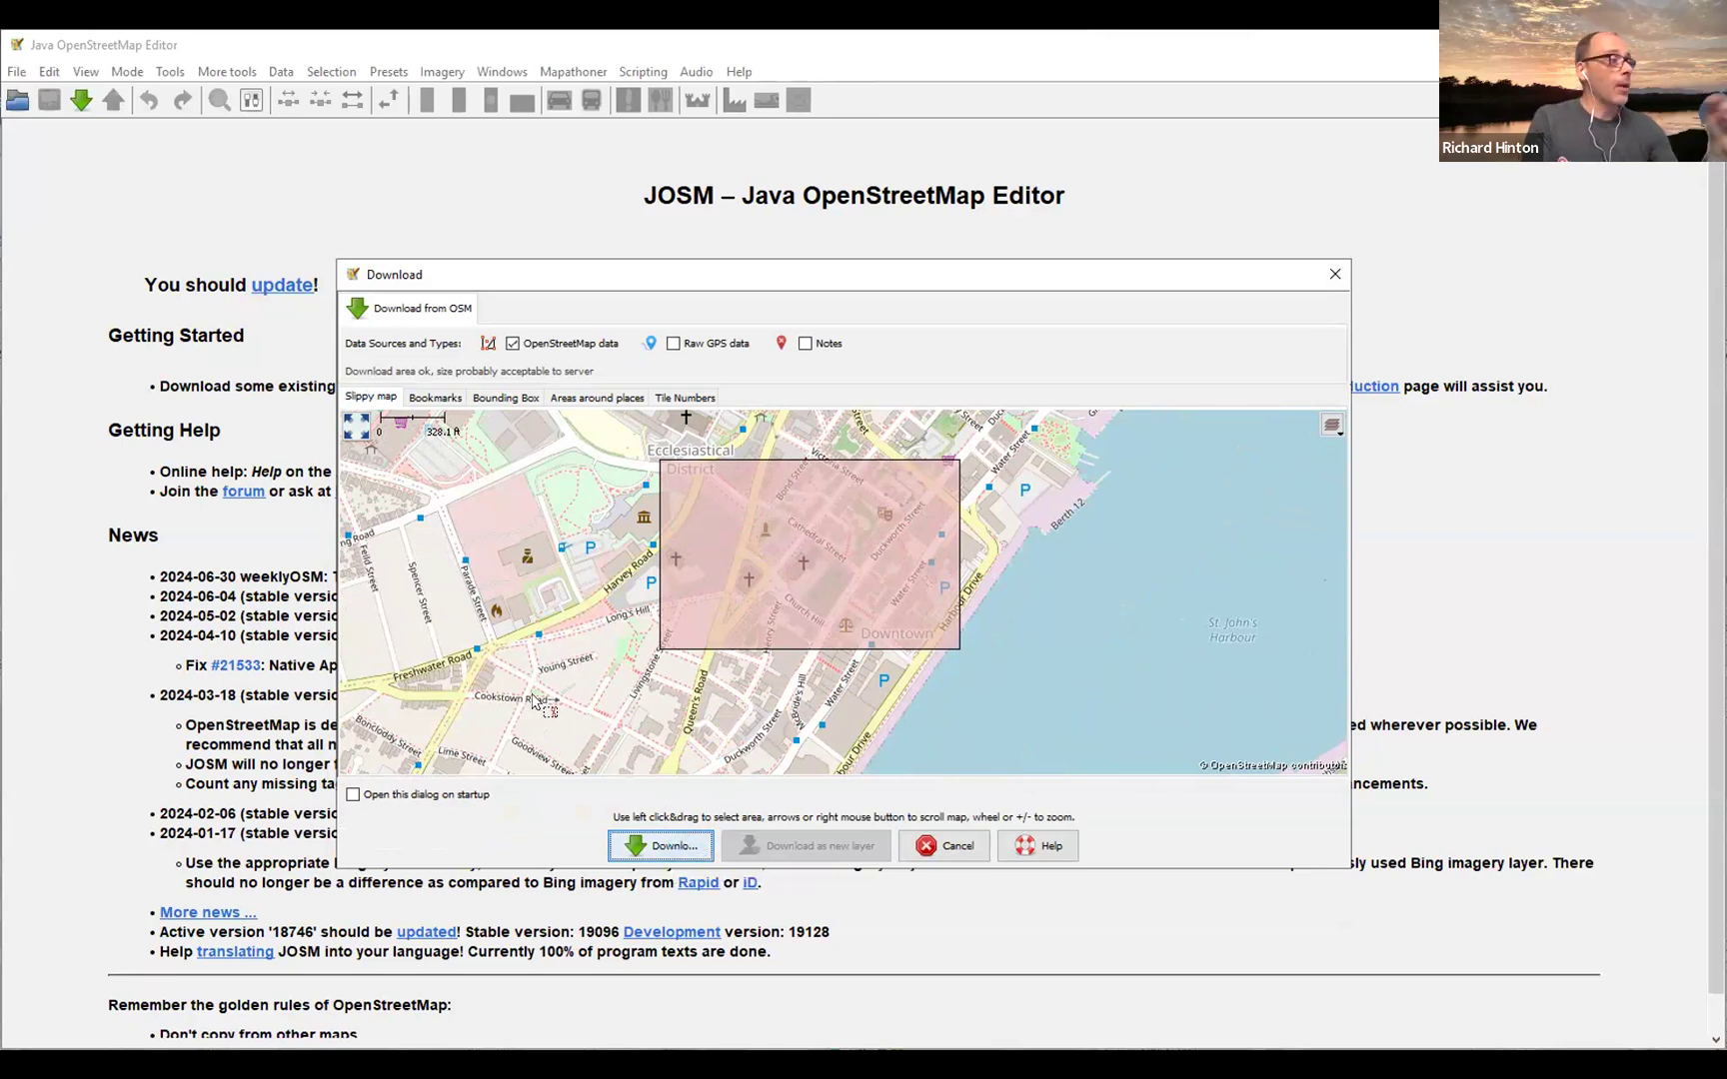
left_click(623, 583)
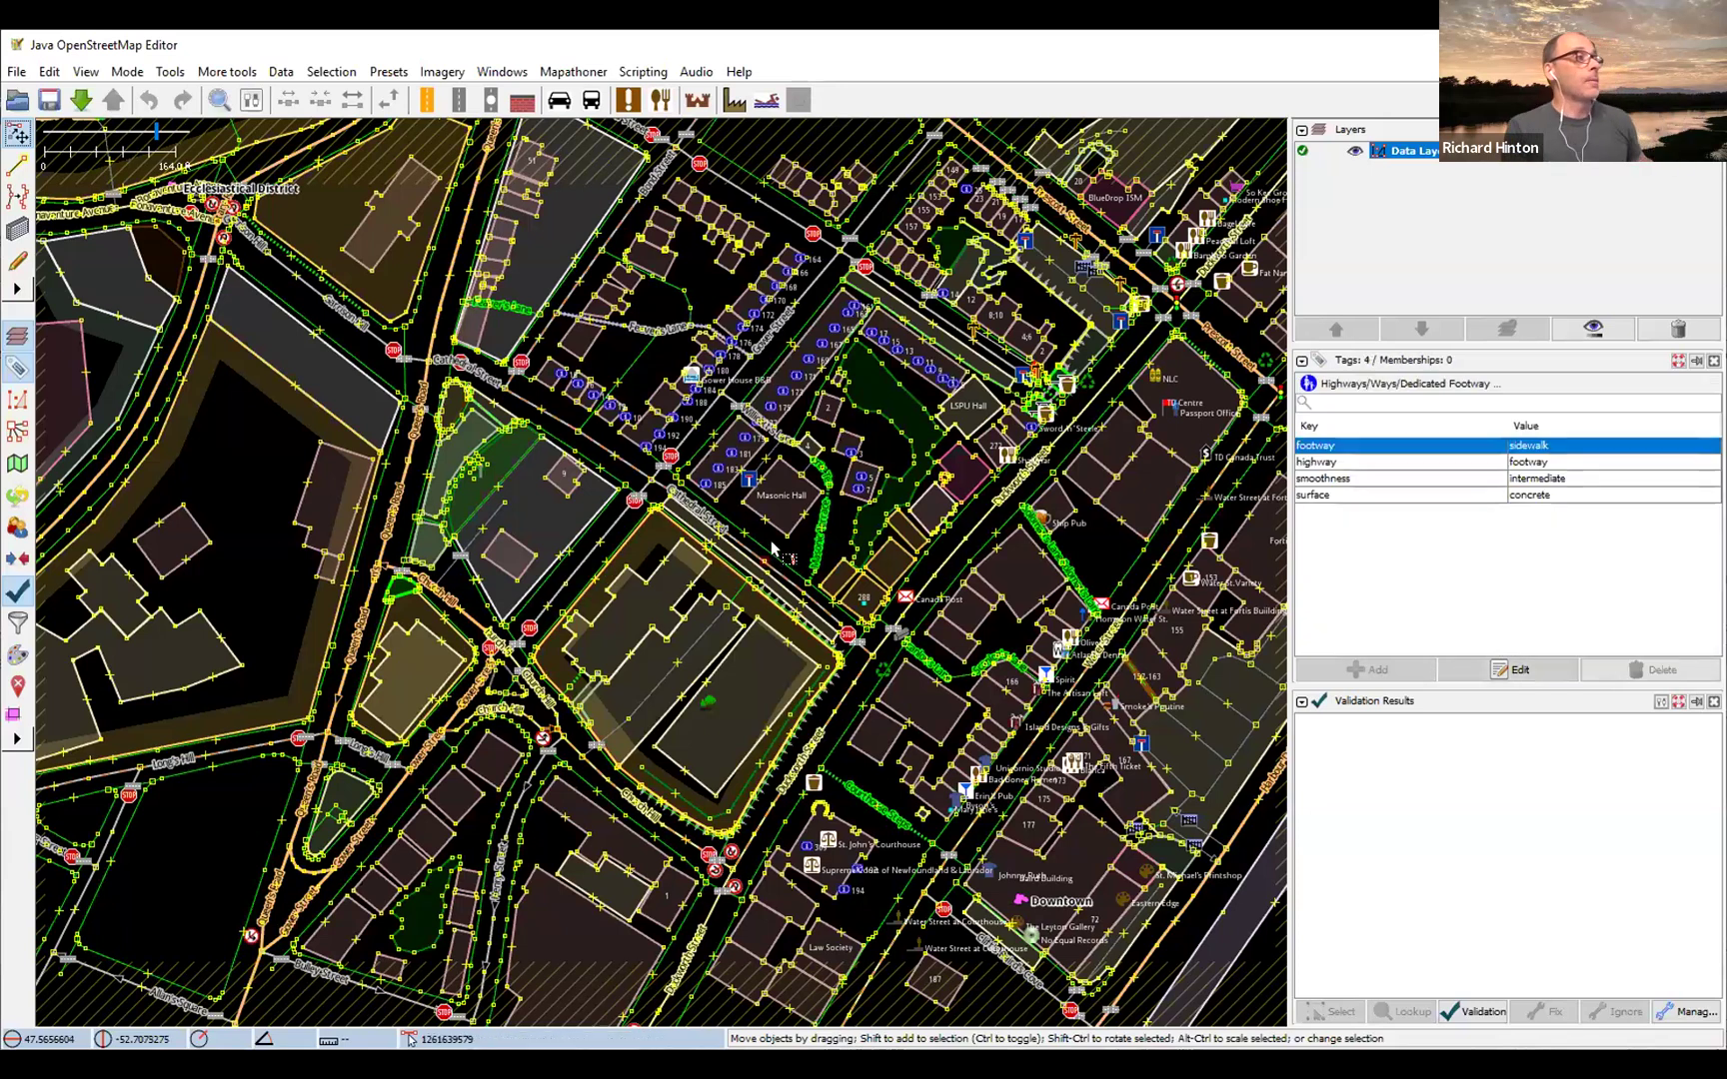
Step: Select the customer parking area and a nearby building in the downloaded data to examine their tags
left_click(683, 631)
scroll(682, 632, "down", 2)
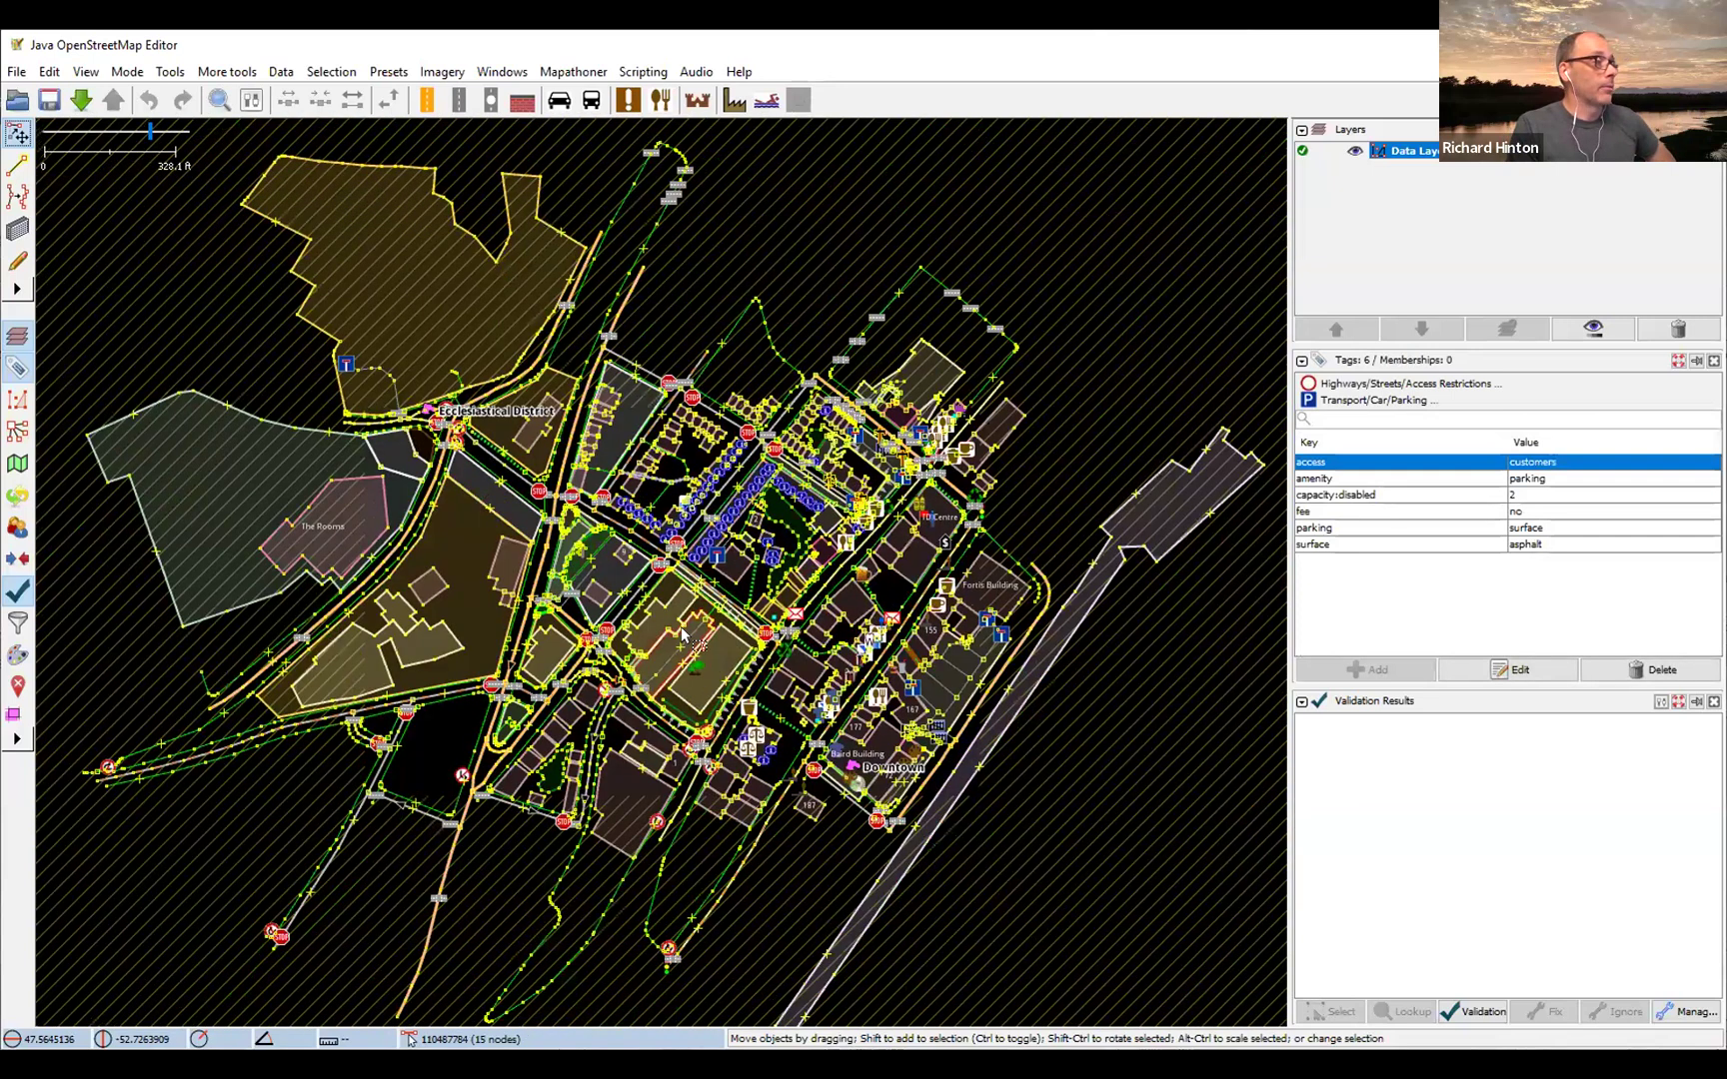
scroll(683, 631, "up", 2)
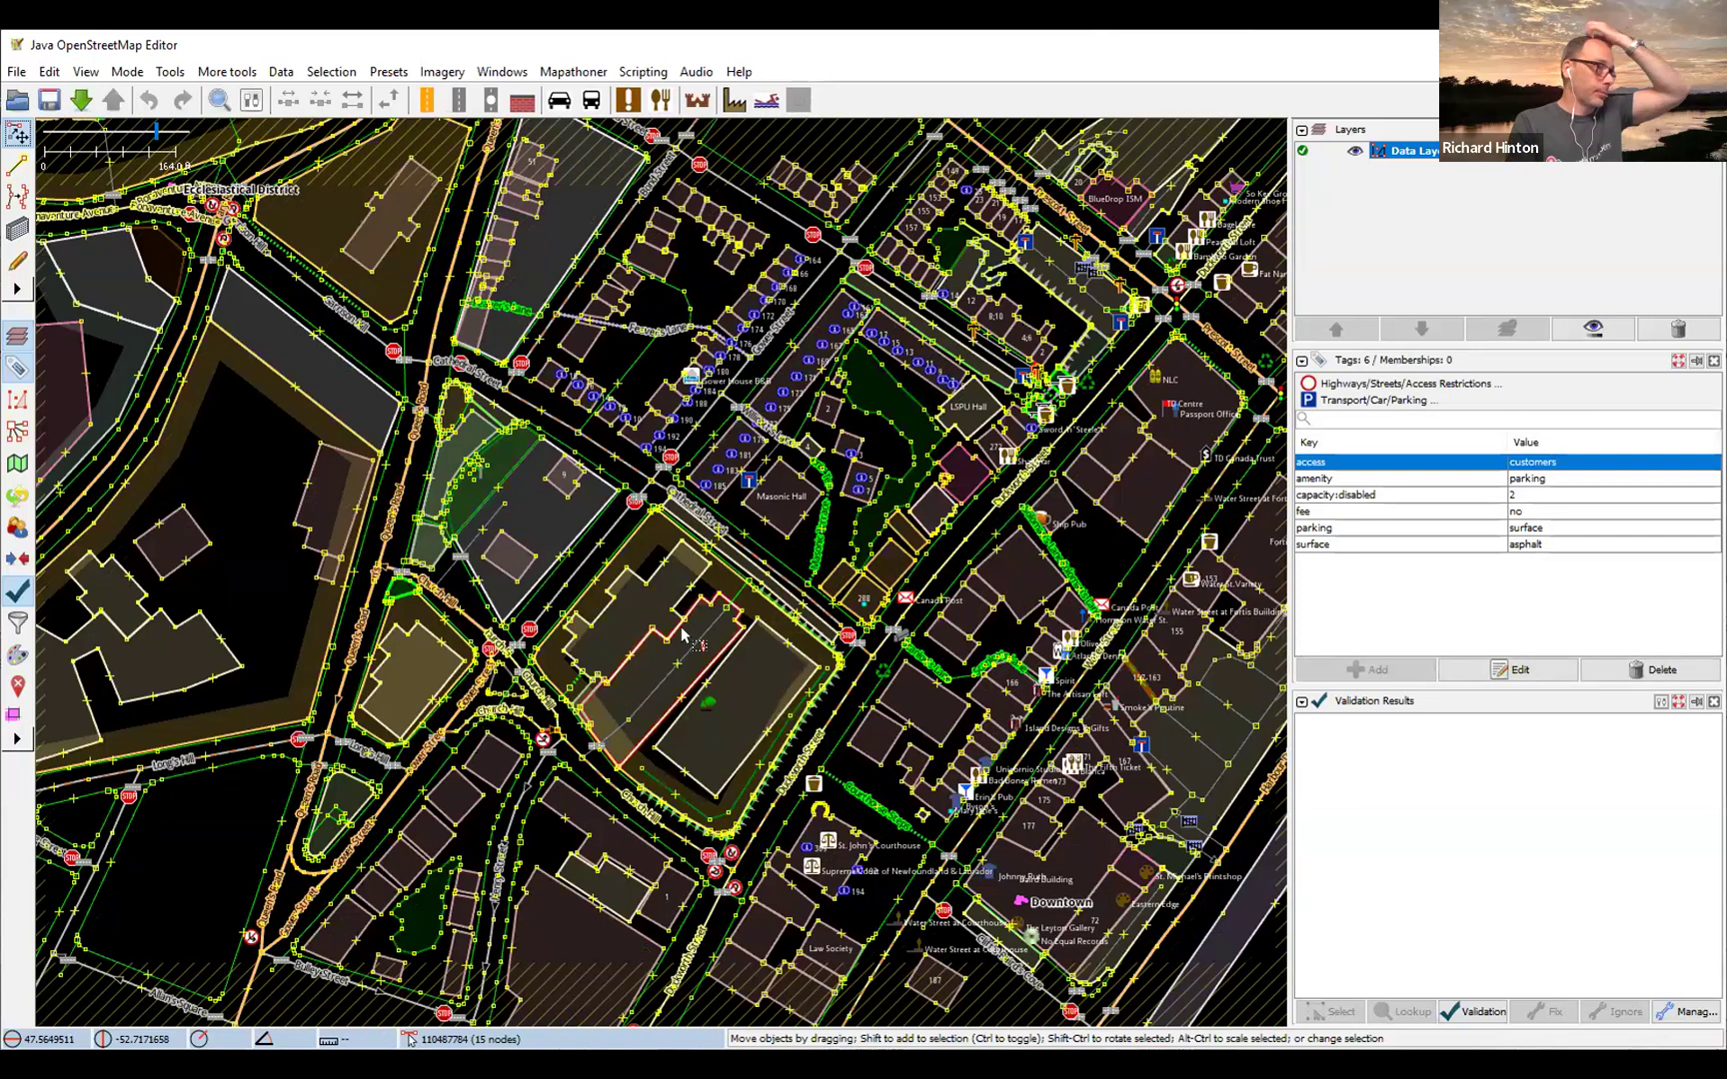
left_click(686, 621)
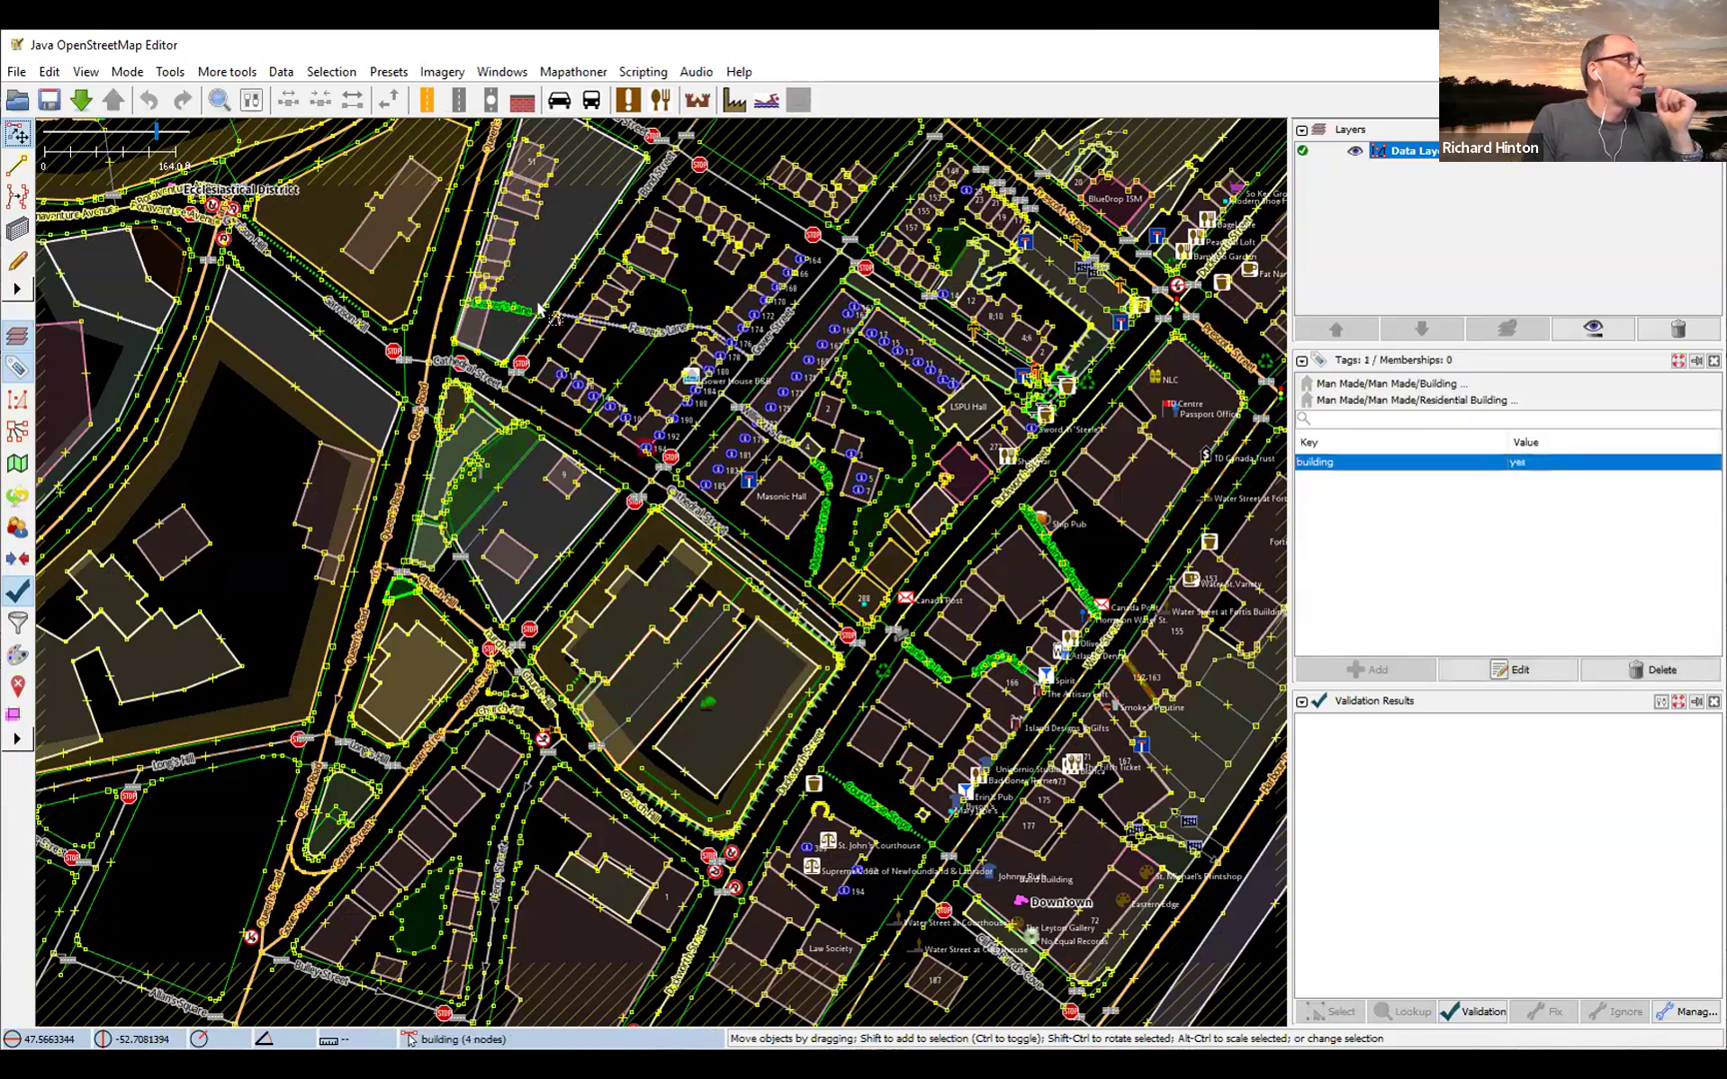
left_click(430, 219)
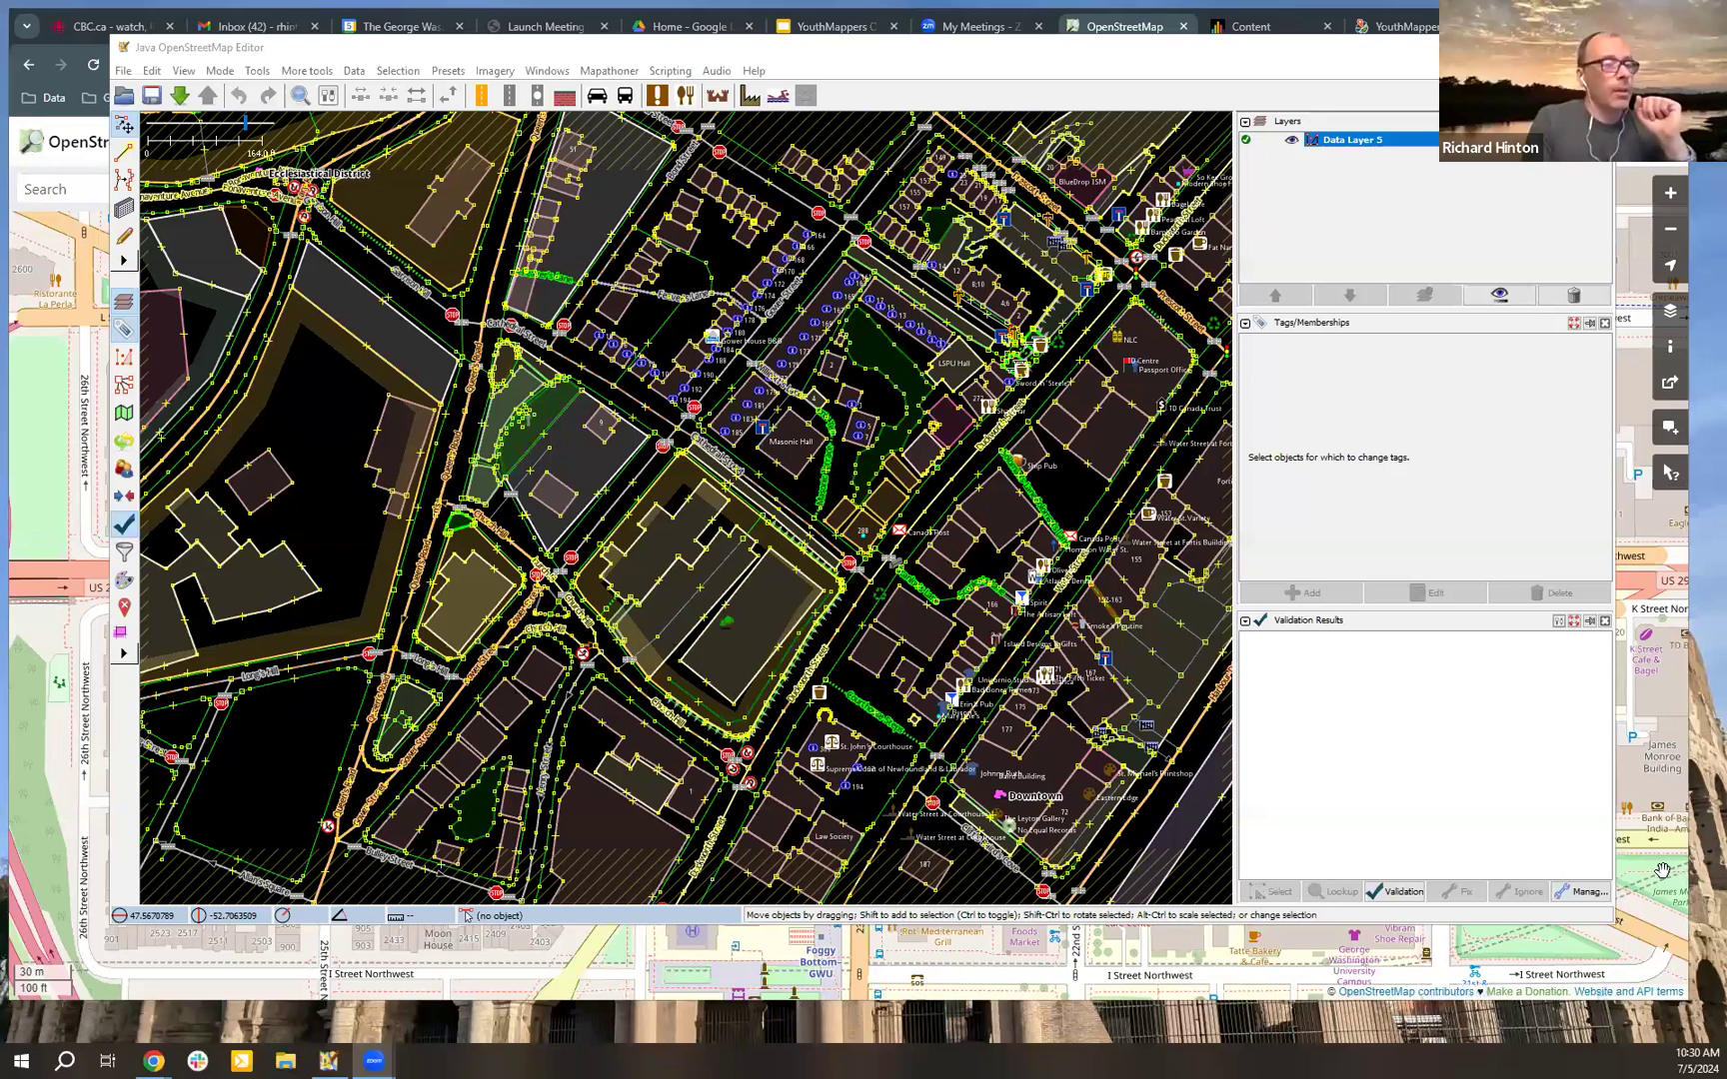
Step: Switch to the OpenStreetMap website in the browser, frame the traffic circle on K Street Northwest in Washington, and copy the map's URL
key("alt+Tab")
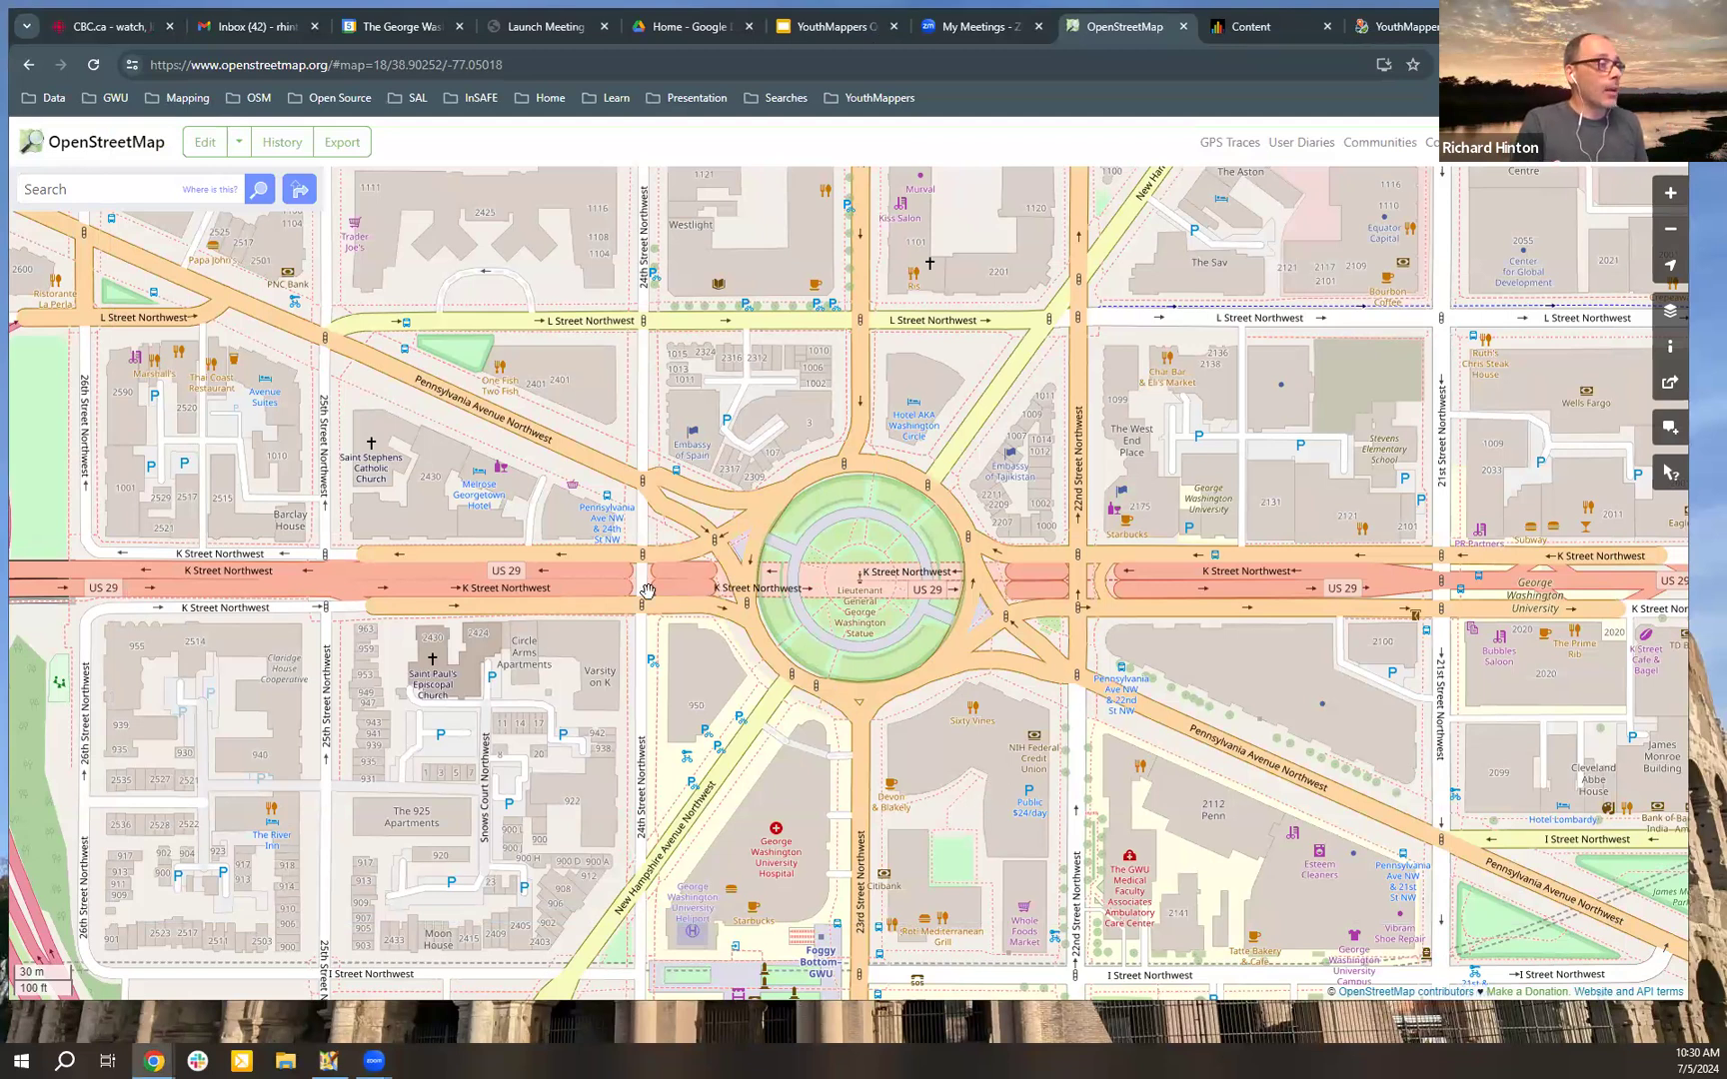
left_click_drag(987, 679, 914, 697)
left_click_drag(718, 663, 865, 631)
scroll(865, 631, "up", 1)
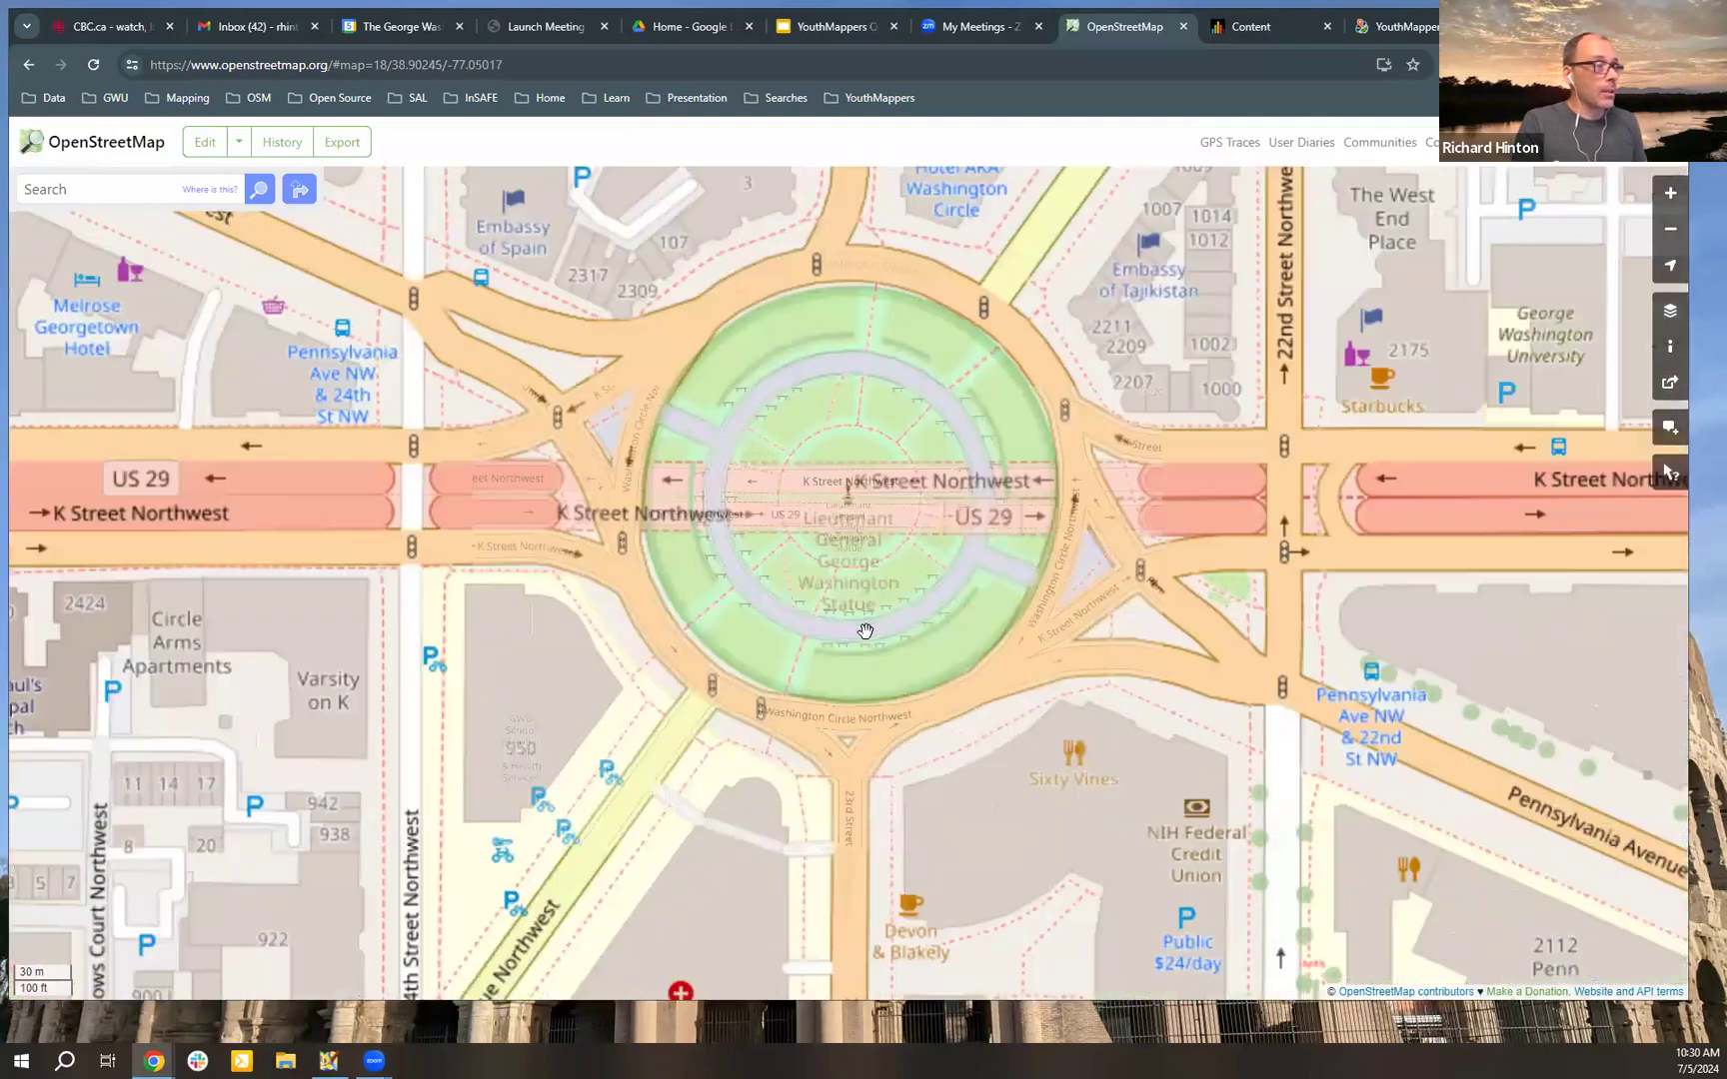
scroll(865, 630, "down", 1)
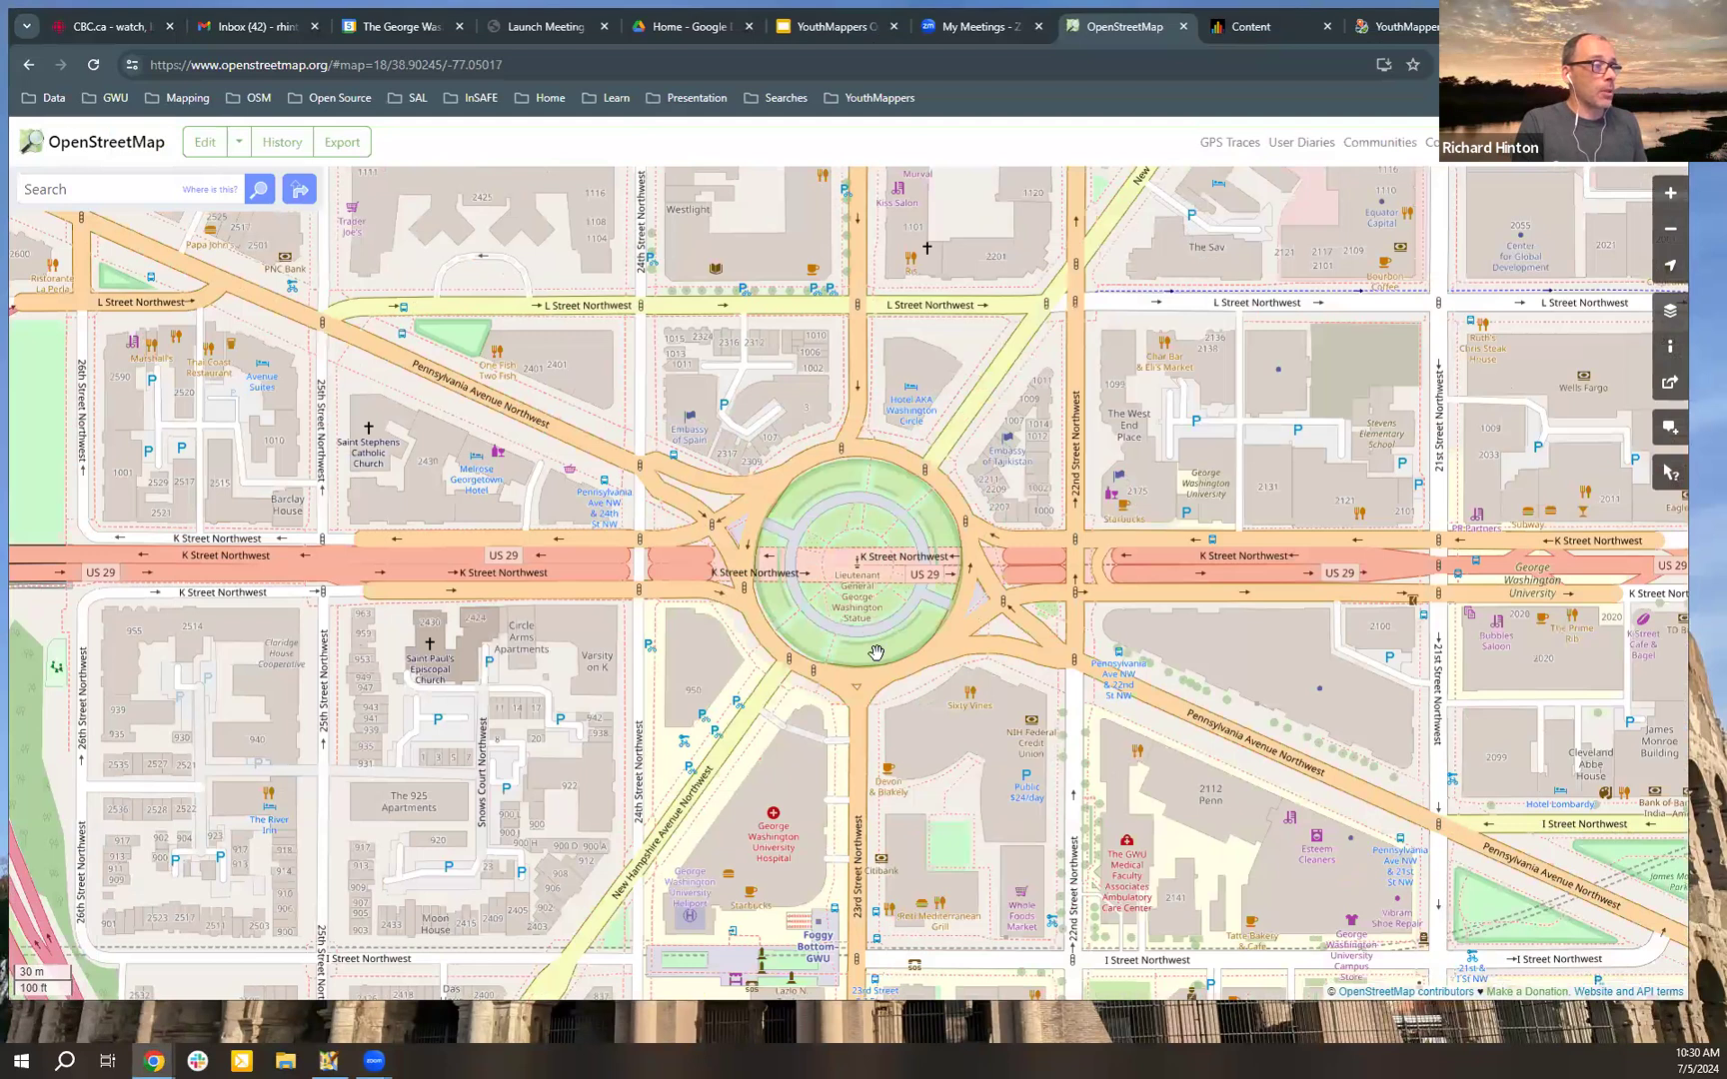
scroll(875, 653, "down", 2)
scroll(874, 655, "down", 1)
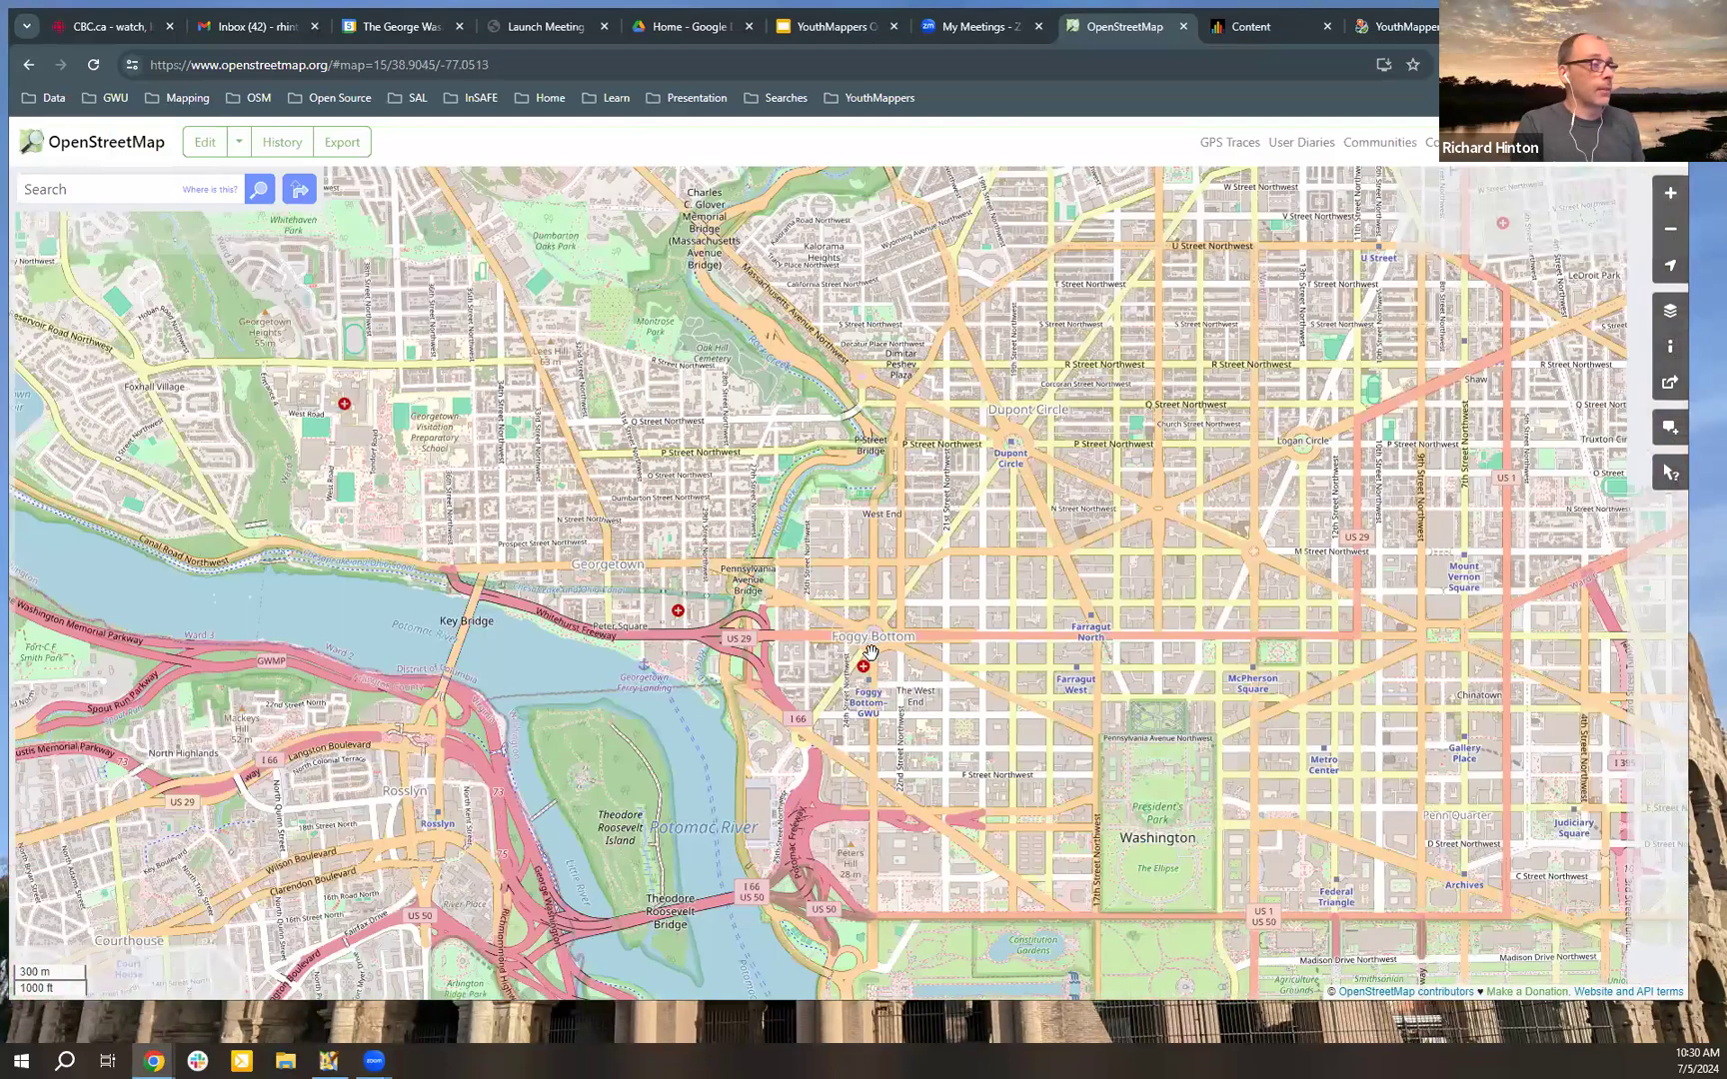
scroll(874, 637, "up", 3)
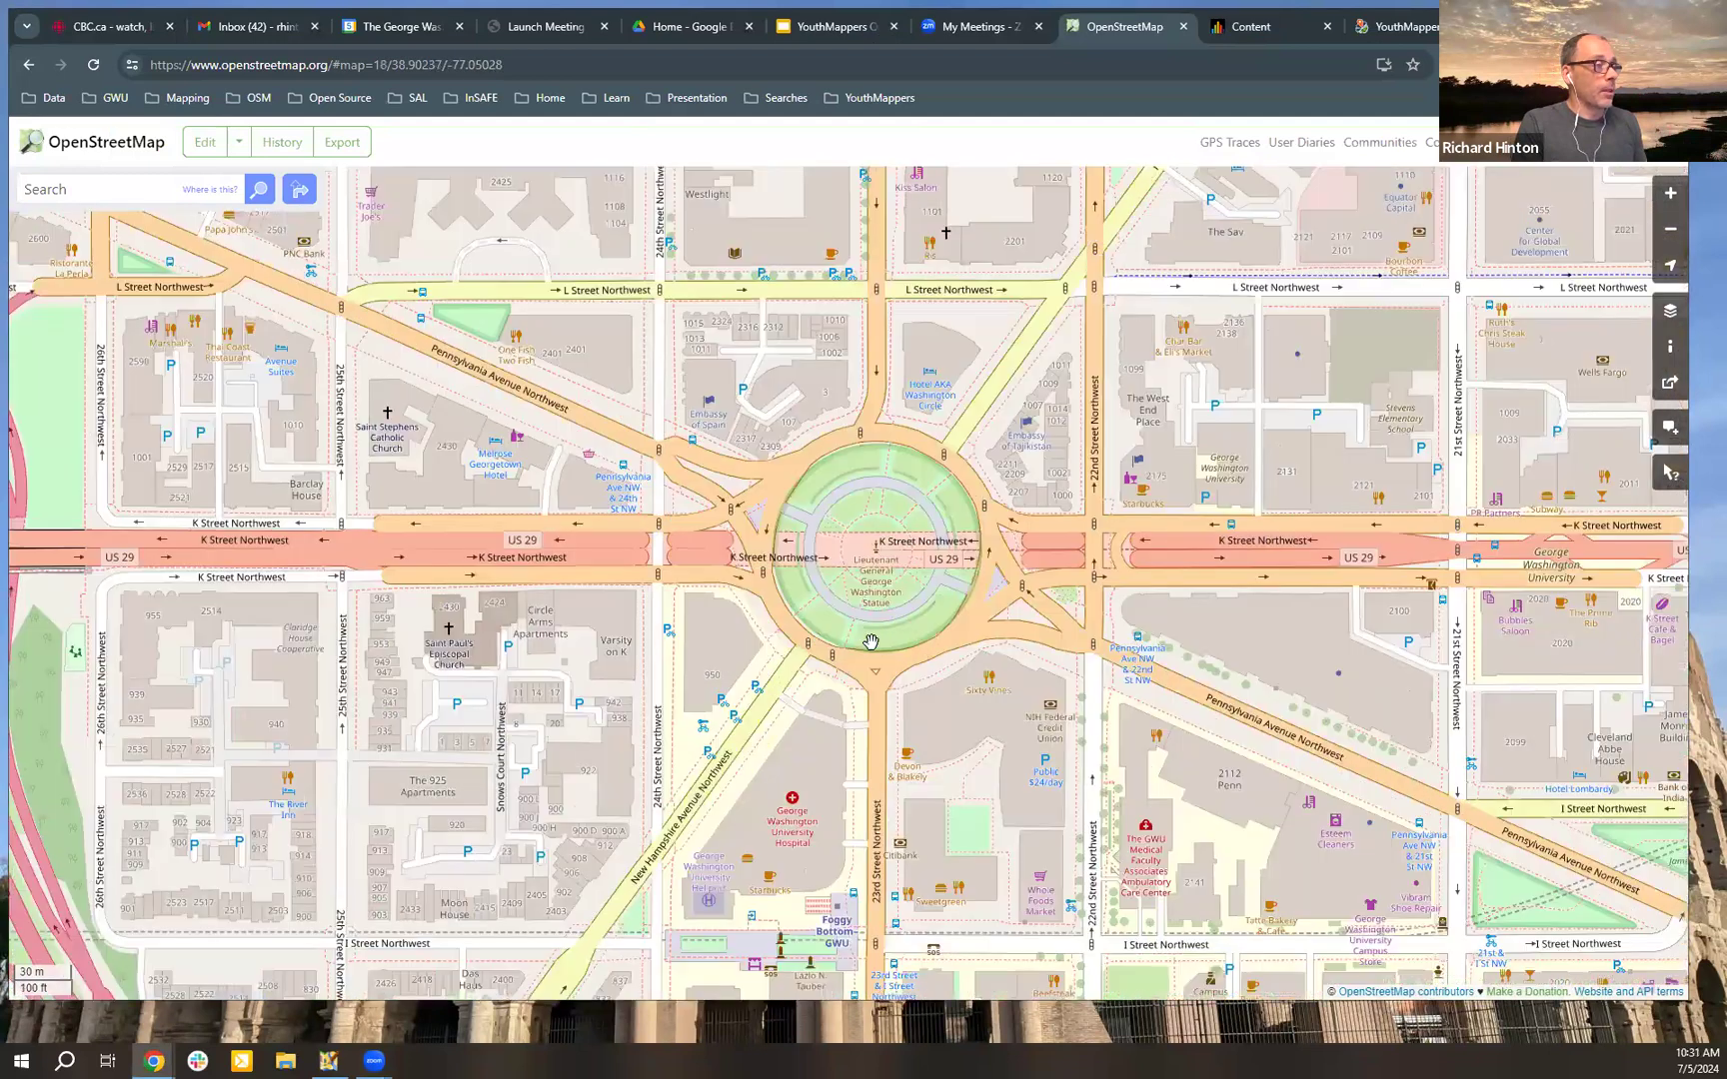
left_click_drag(918, 644, 877, 645)
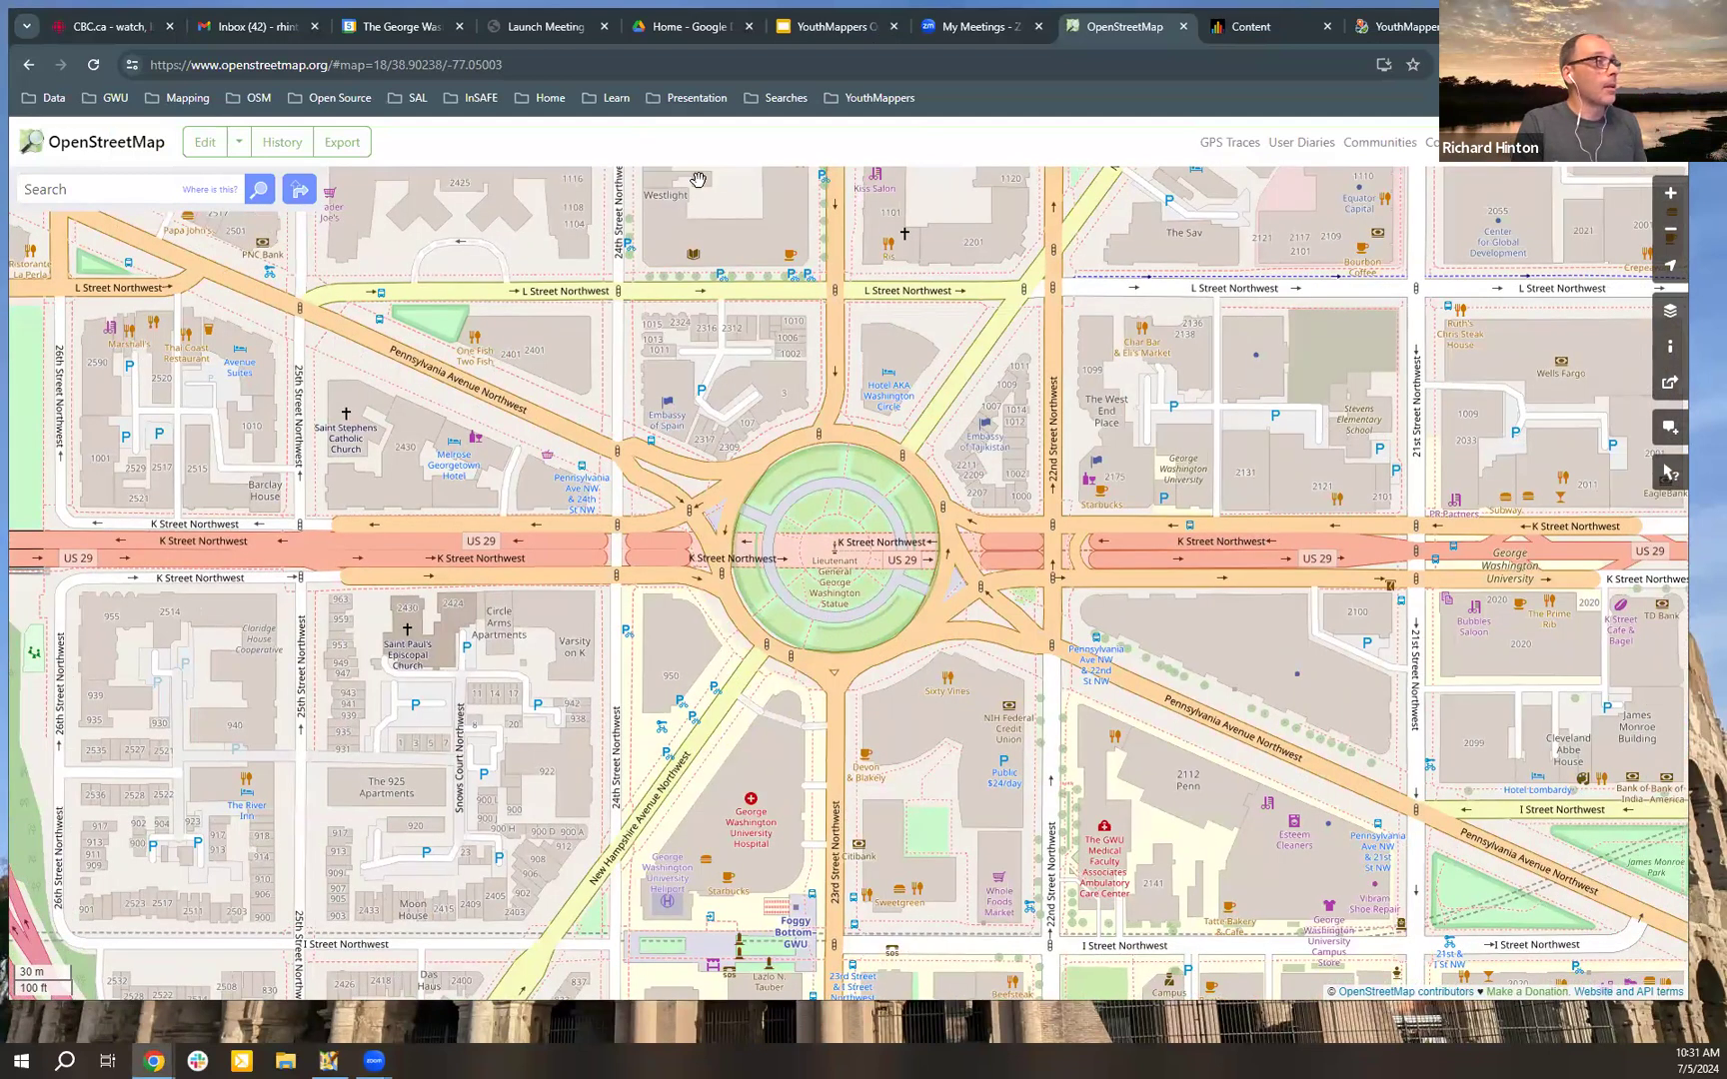
left_click(590, 79)
key("ctrl+c")
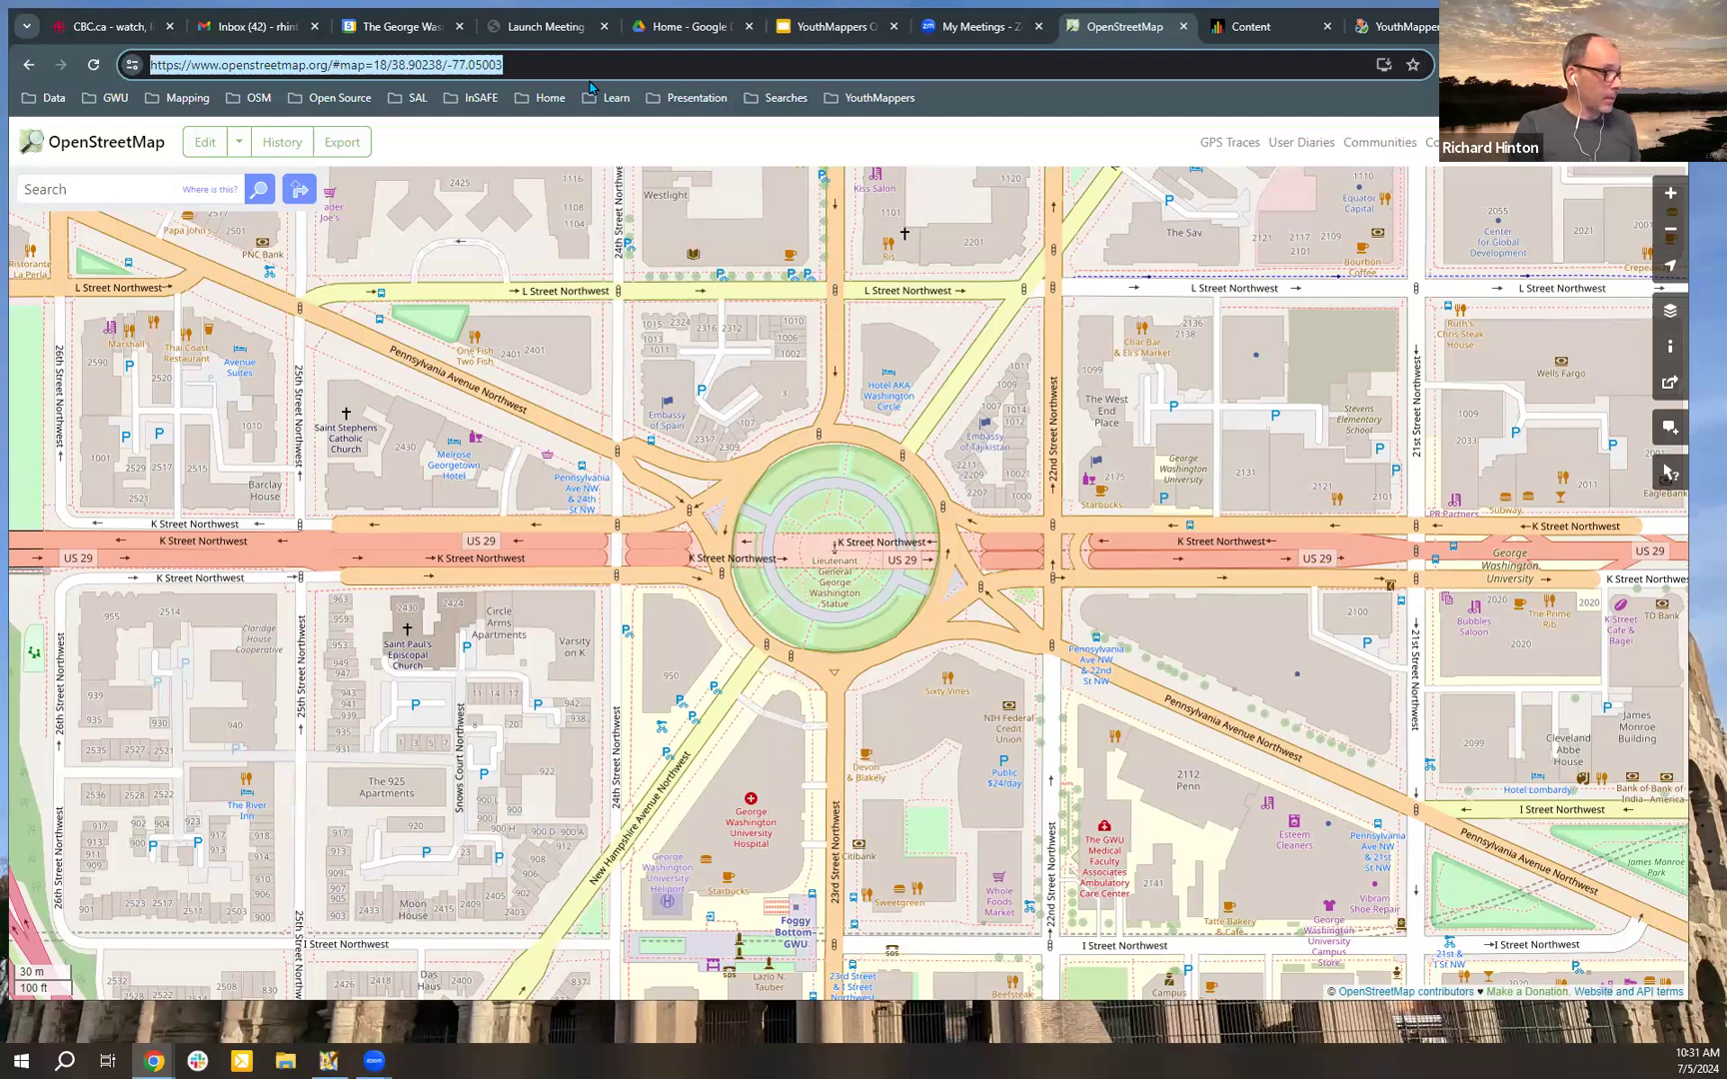
left_click(333, 1061)
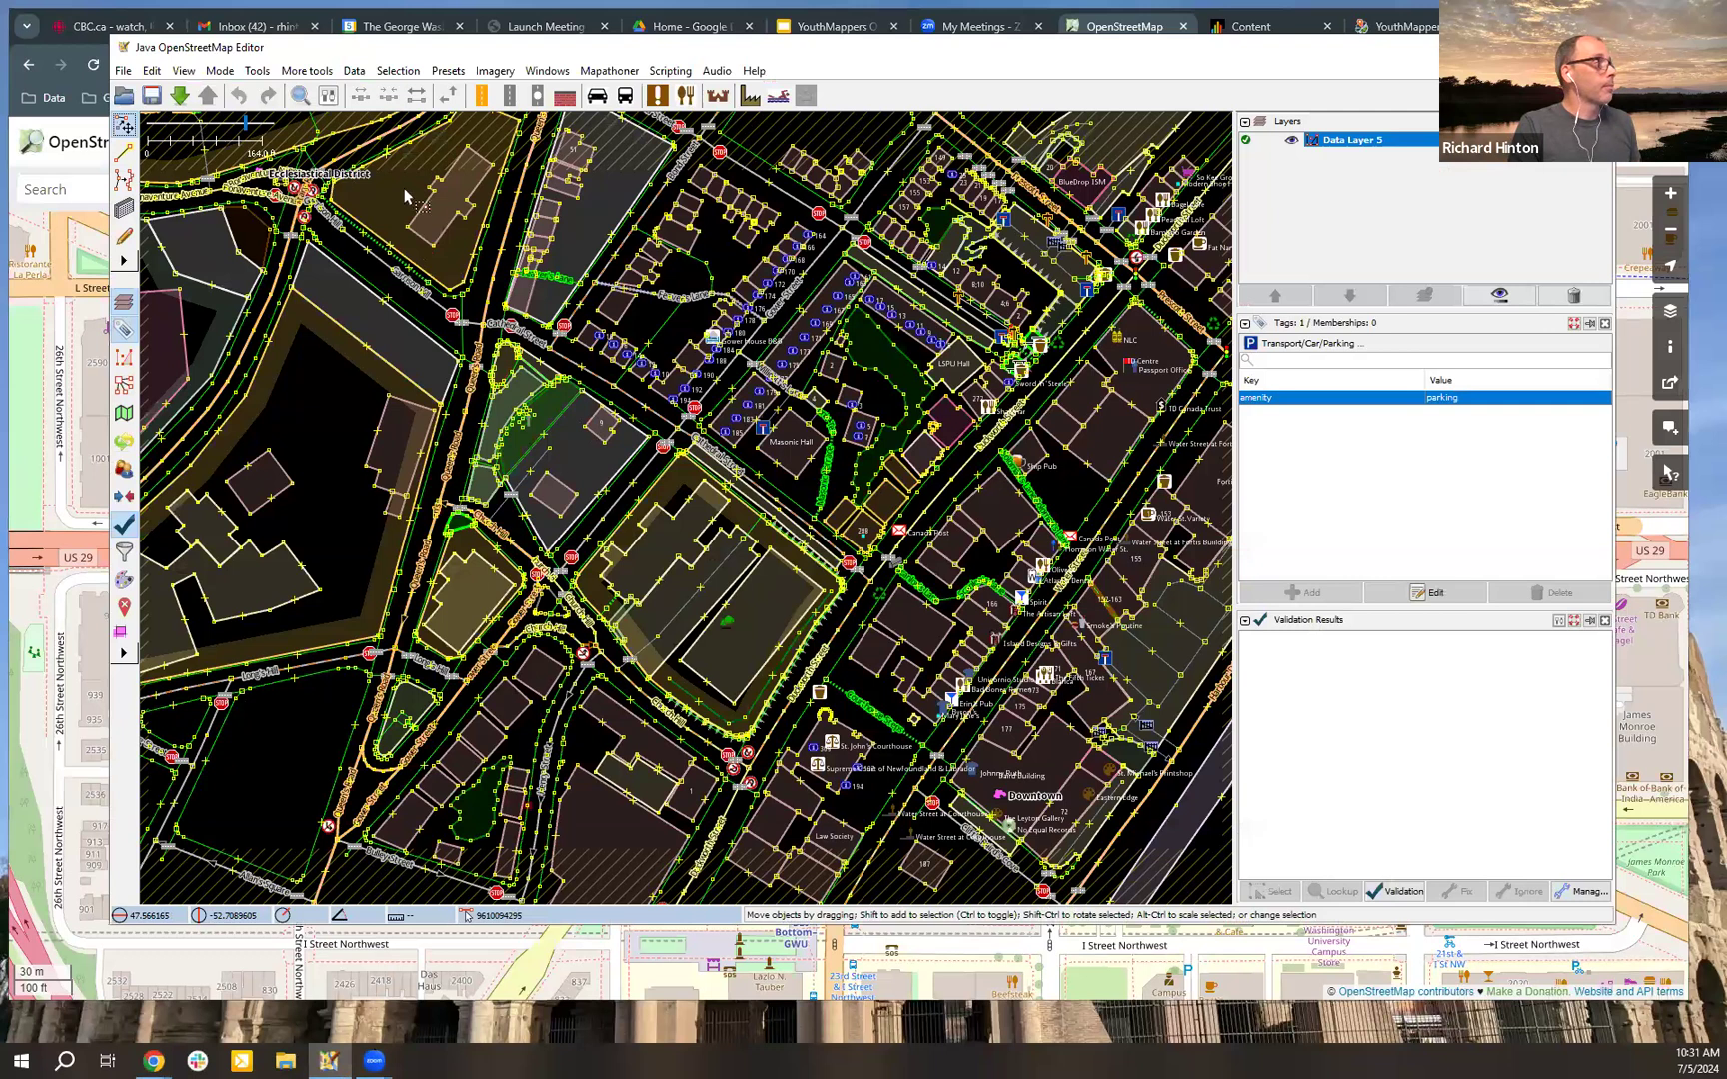
left_click(123, 72)
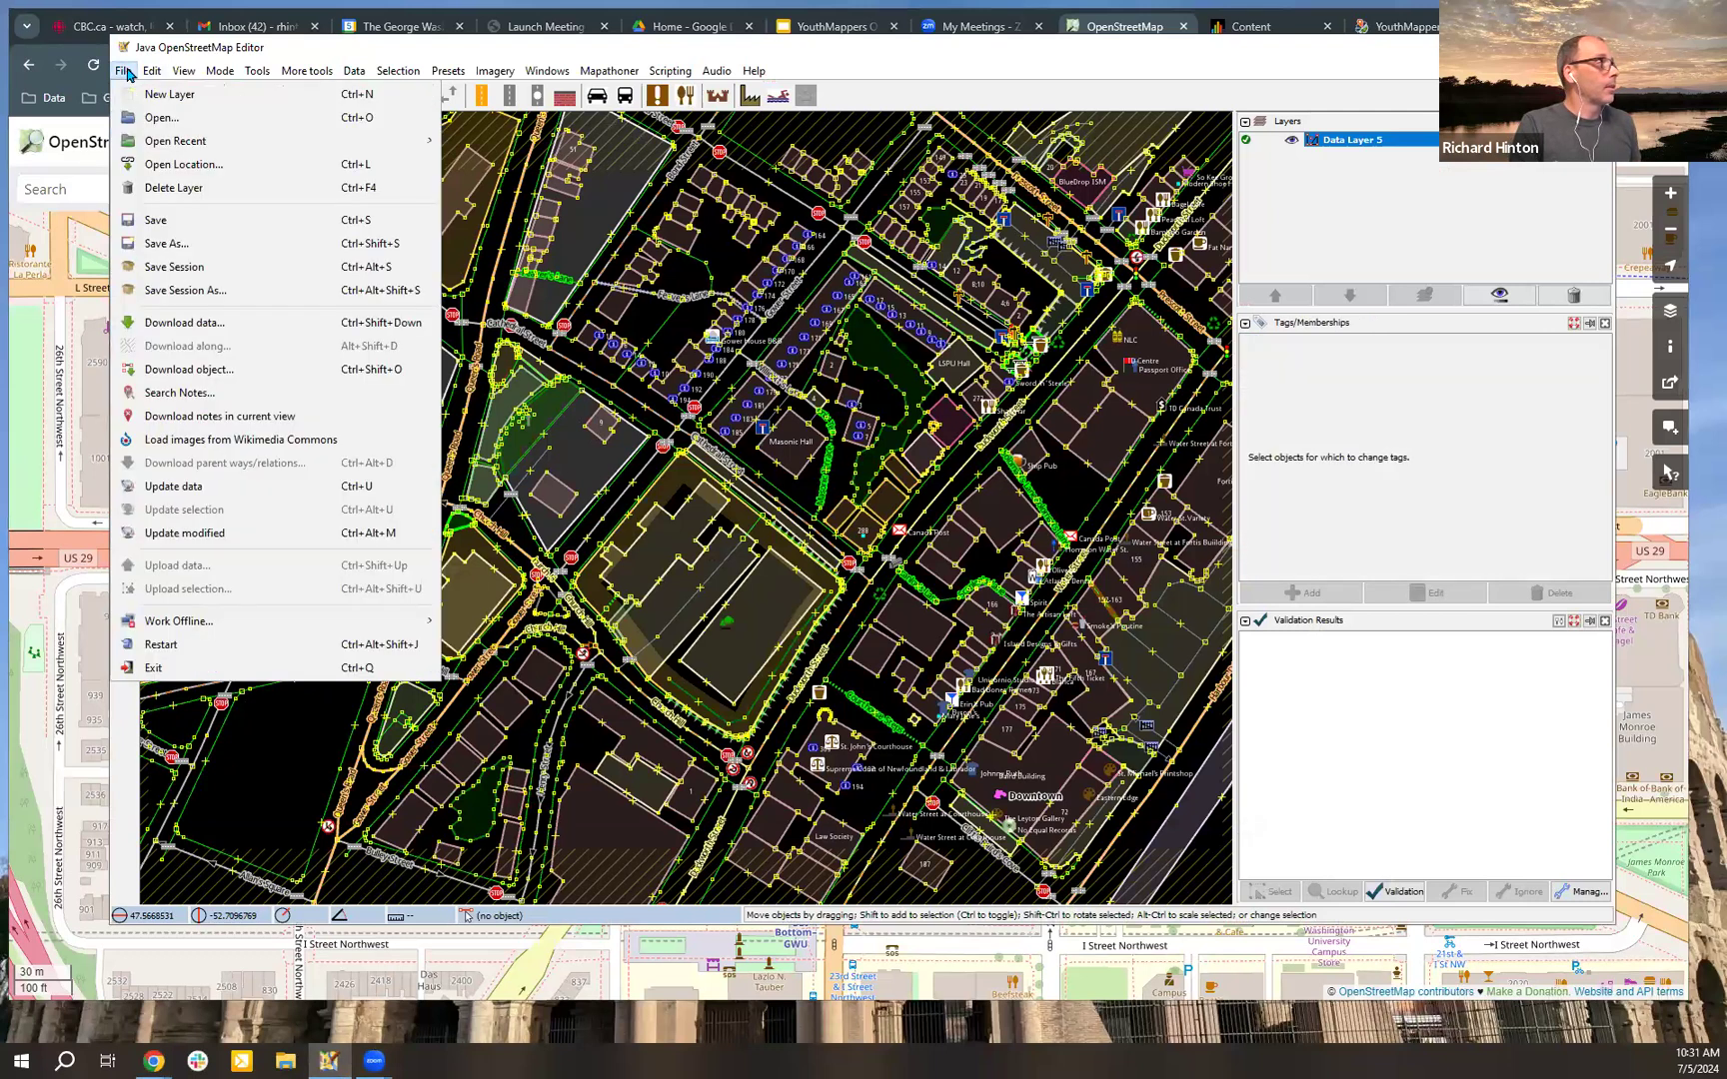
left_click(273, 166)
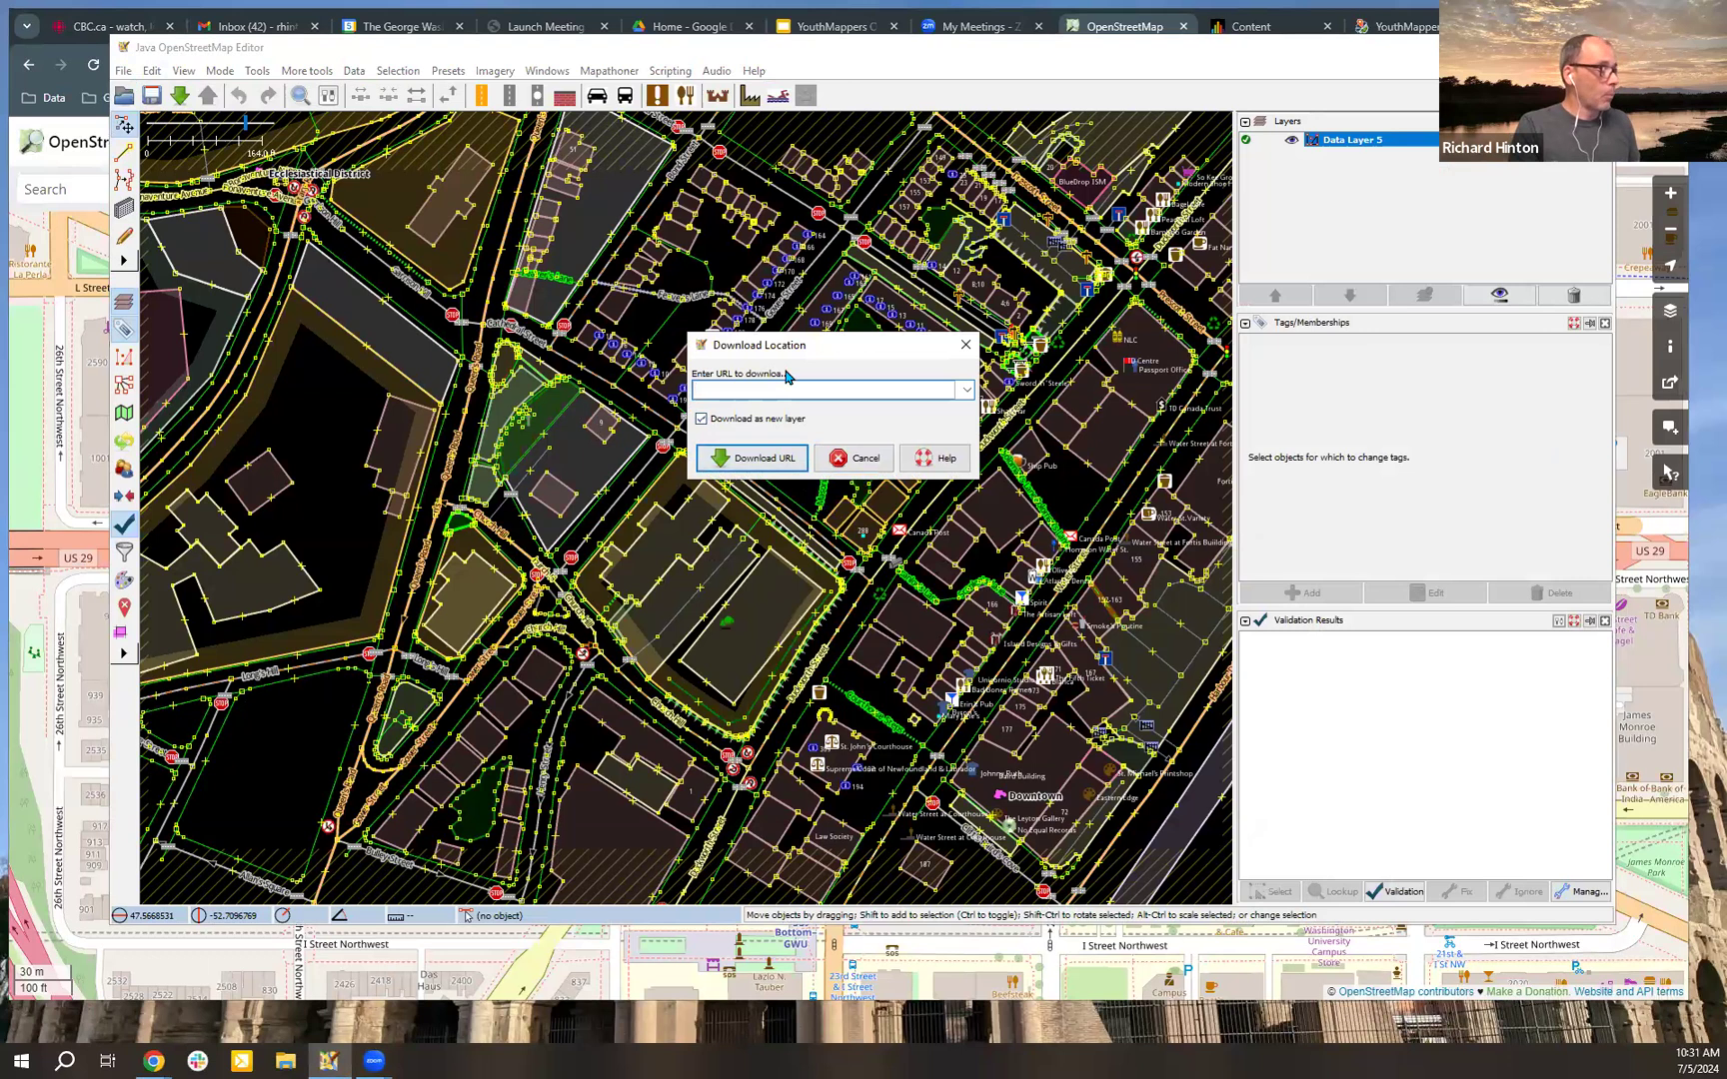
key("ctrl+v")
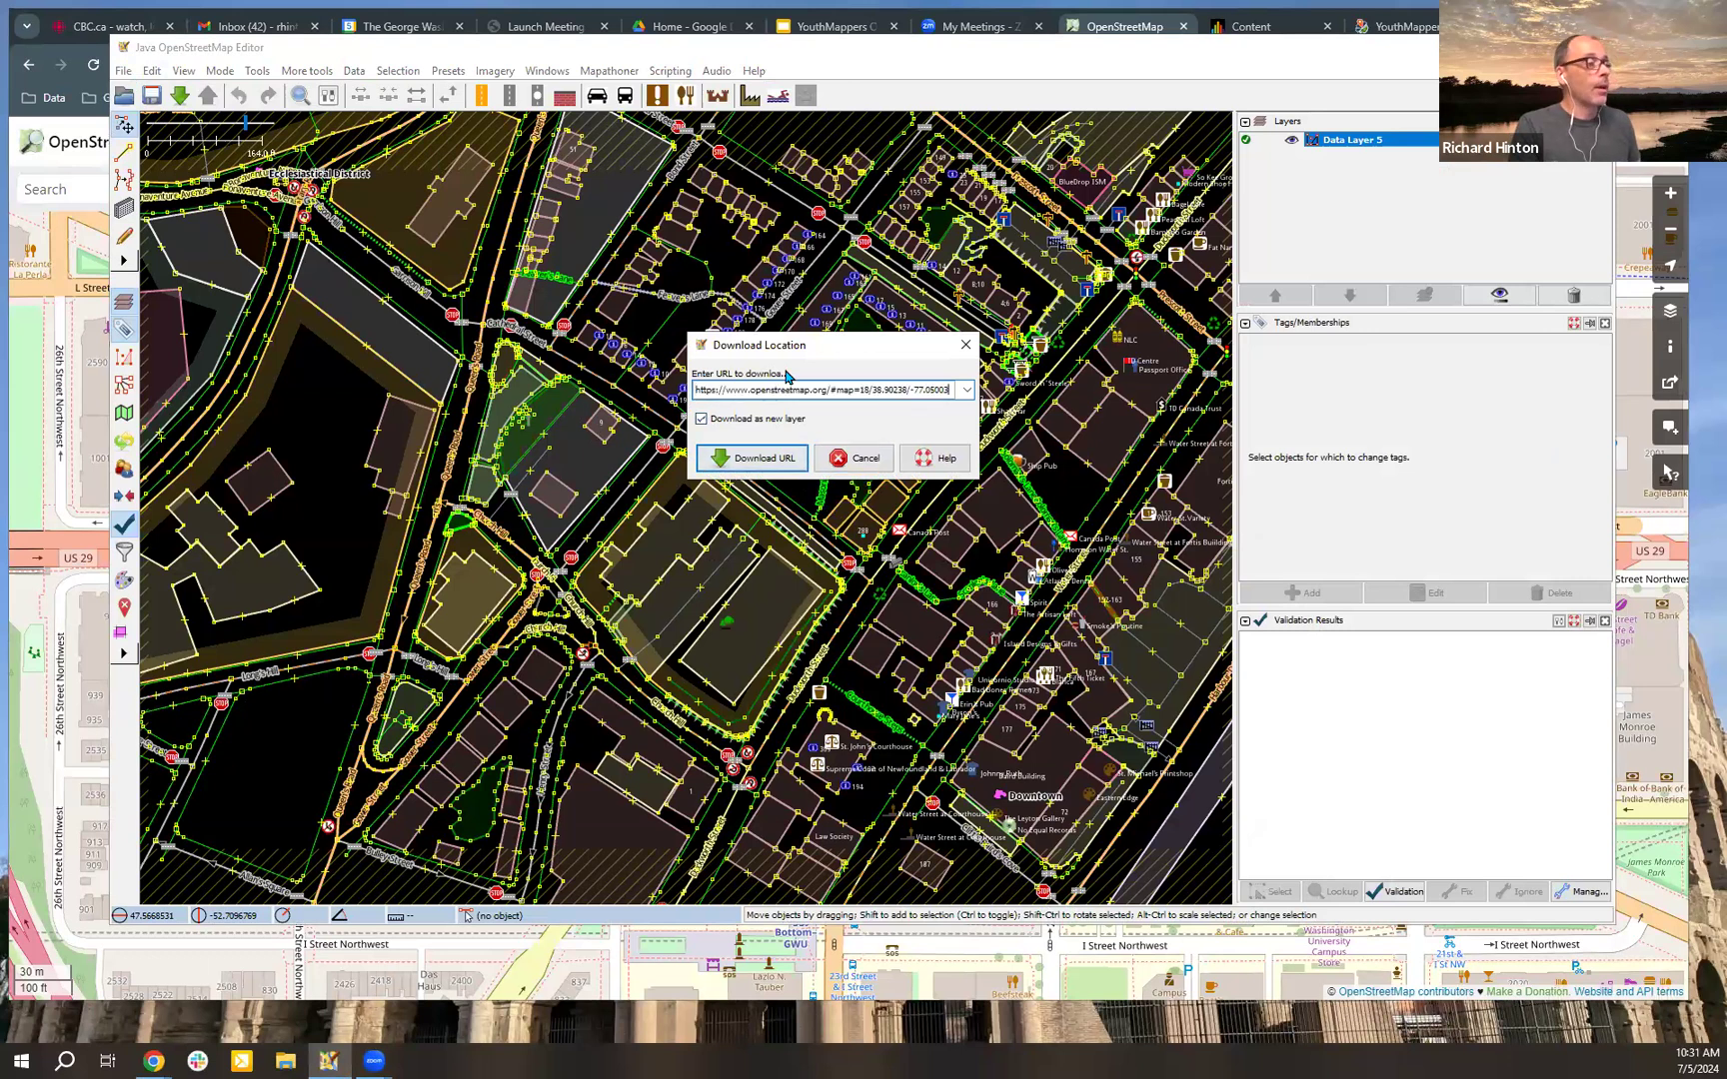
left_click(783, 466)
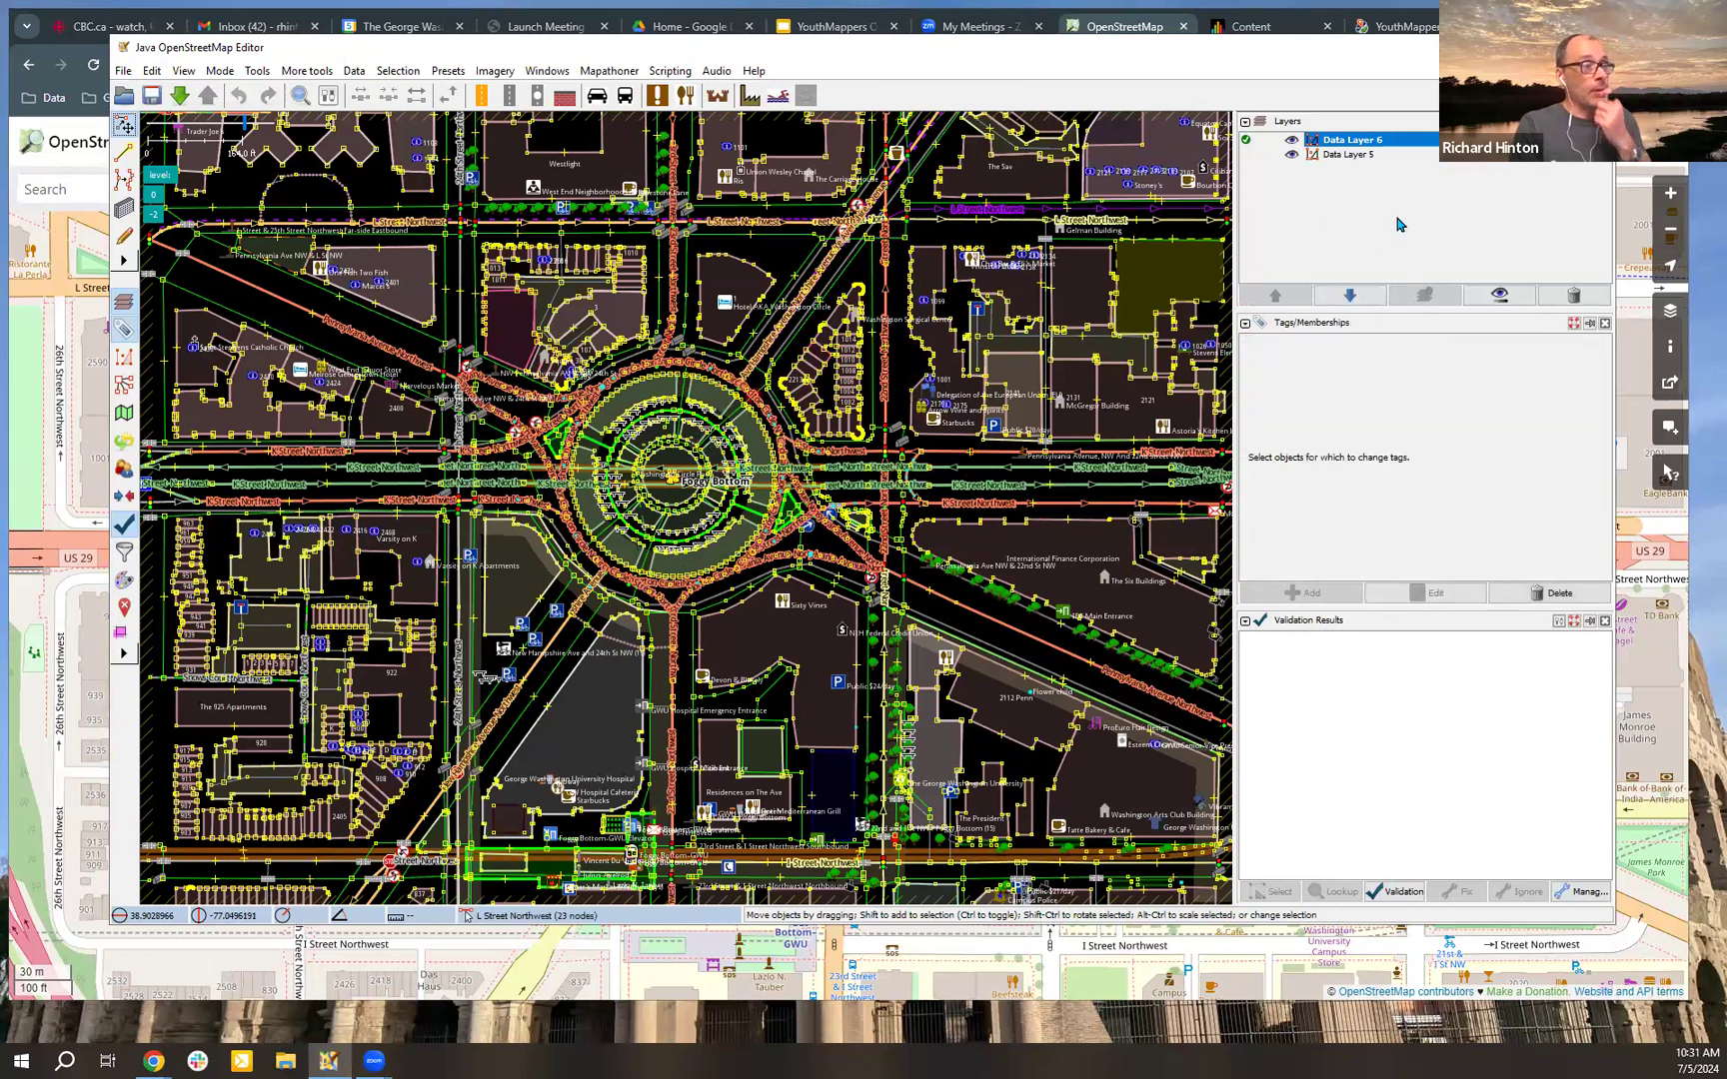
Step: Select each of the two data layers in turn, toggle the visibility of Data Layer 6, and leave it hidden
left_click(1366, 157)
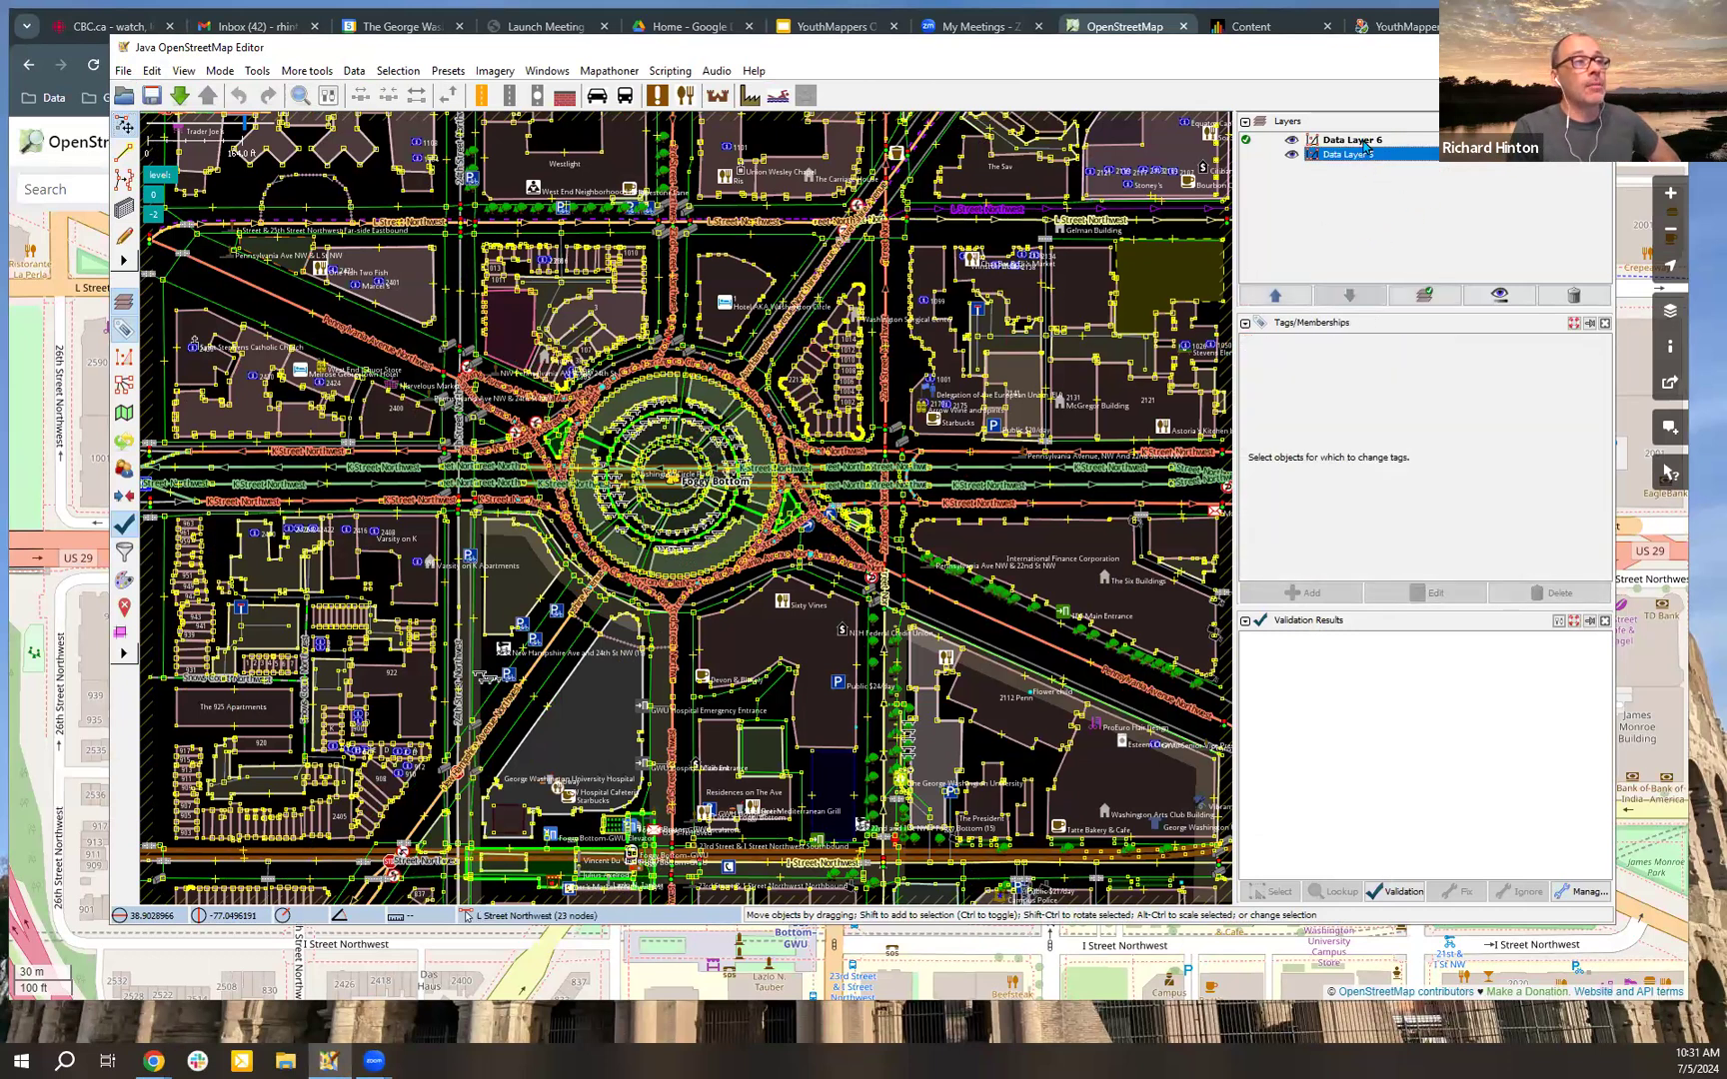
left_click(1363, 142)
left_click(1356, 155)
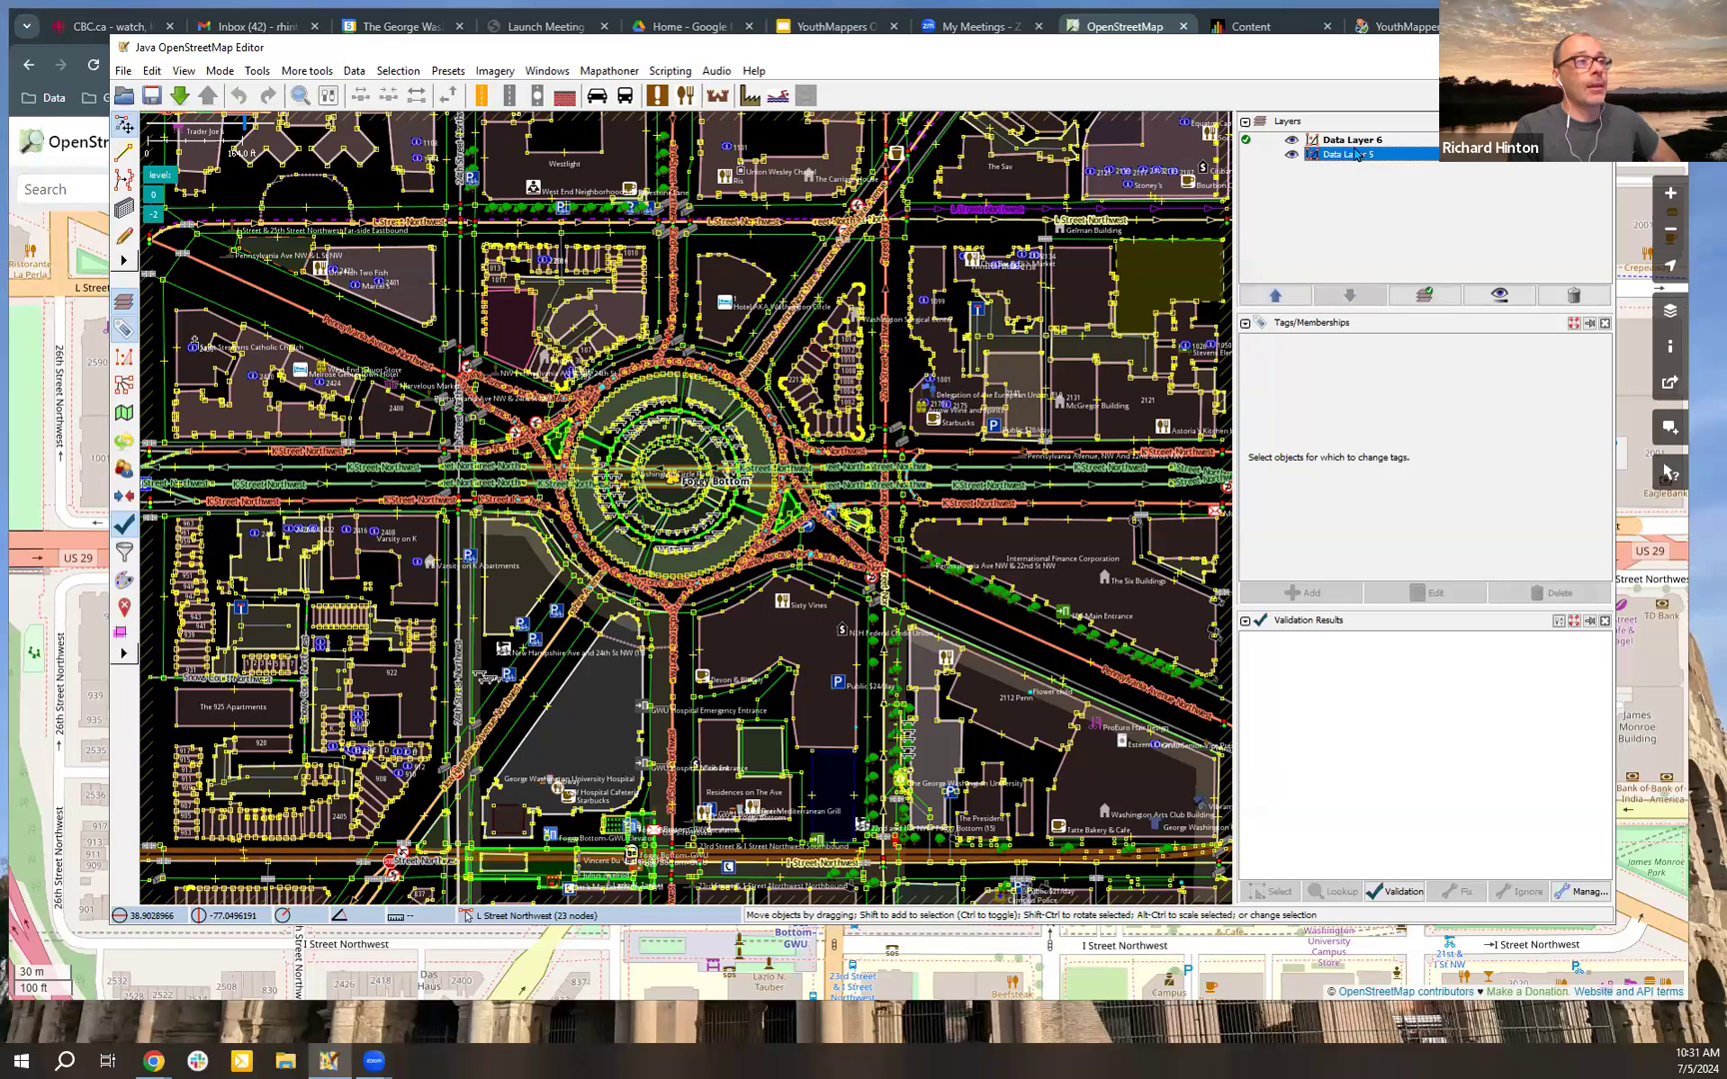
left_click(1299, 141)
left_click(1295, 142)
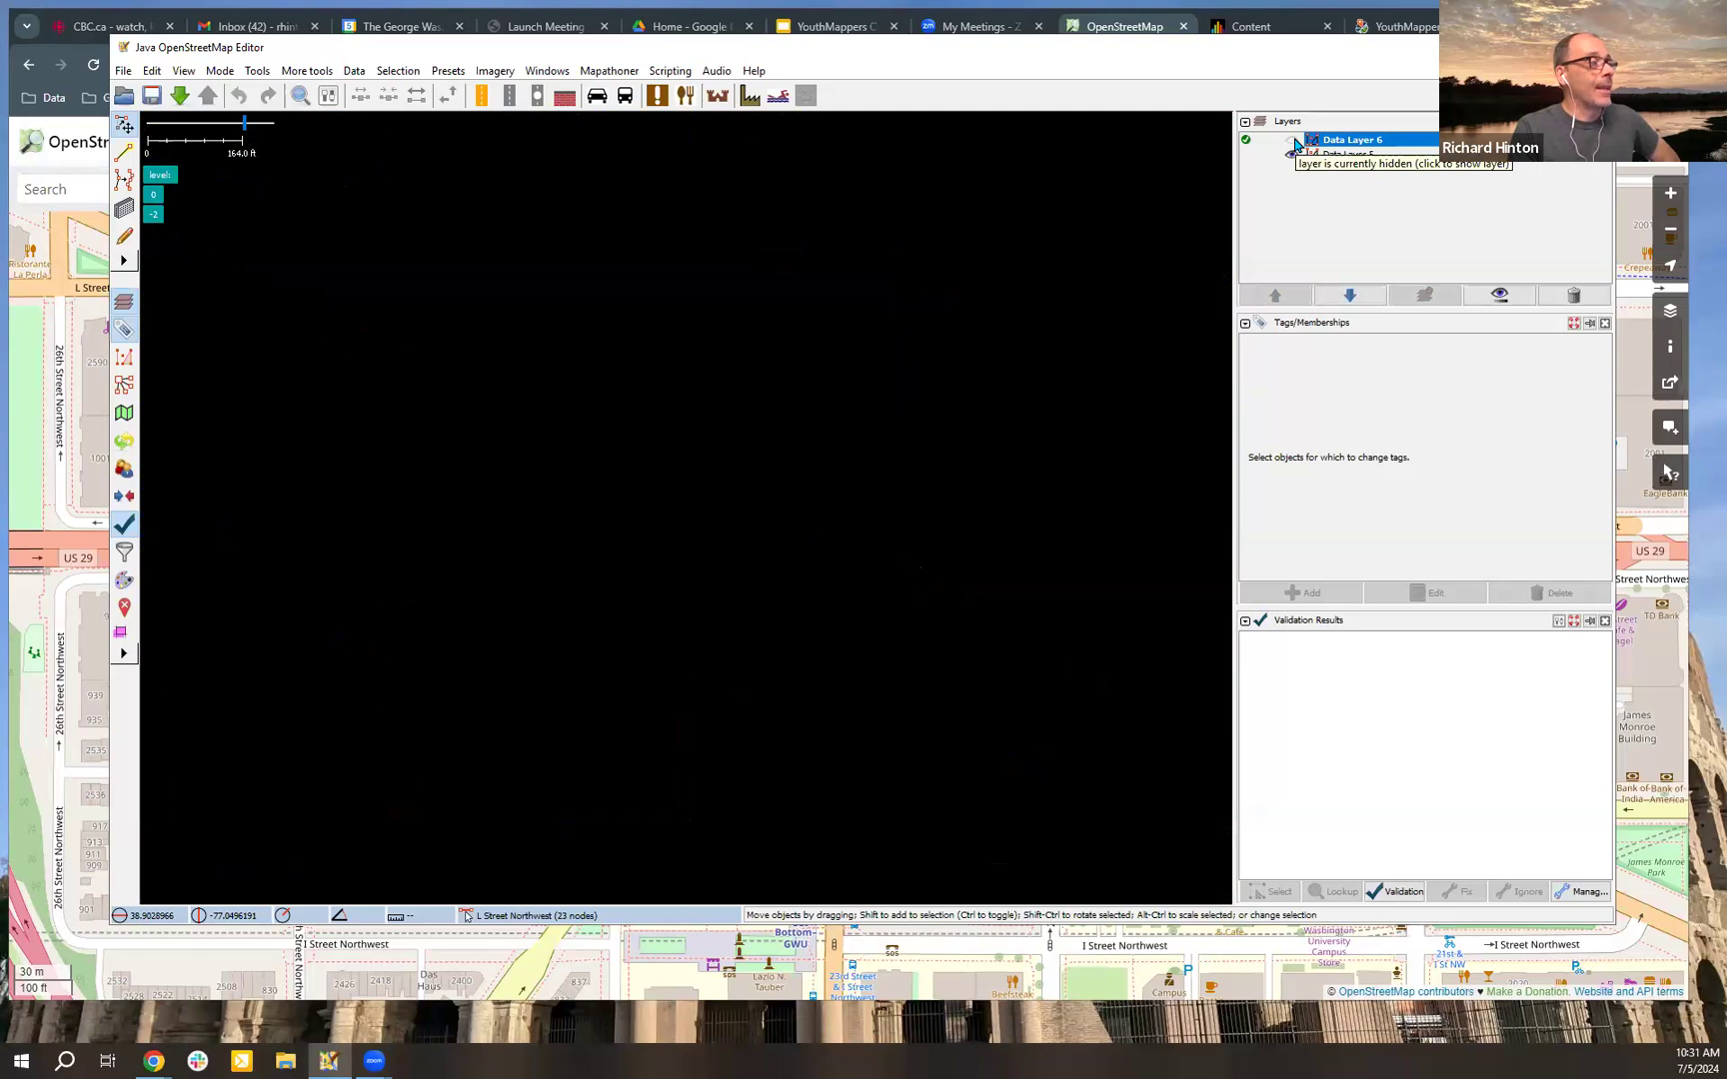
left_click(1294, 142)
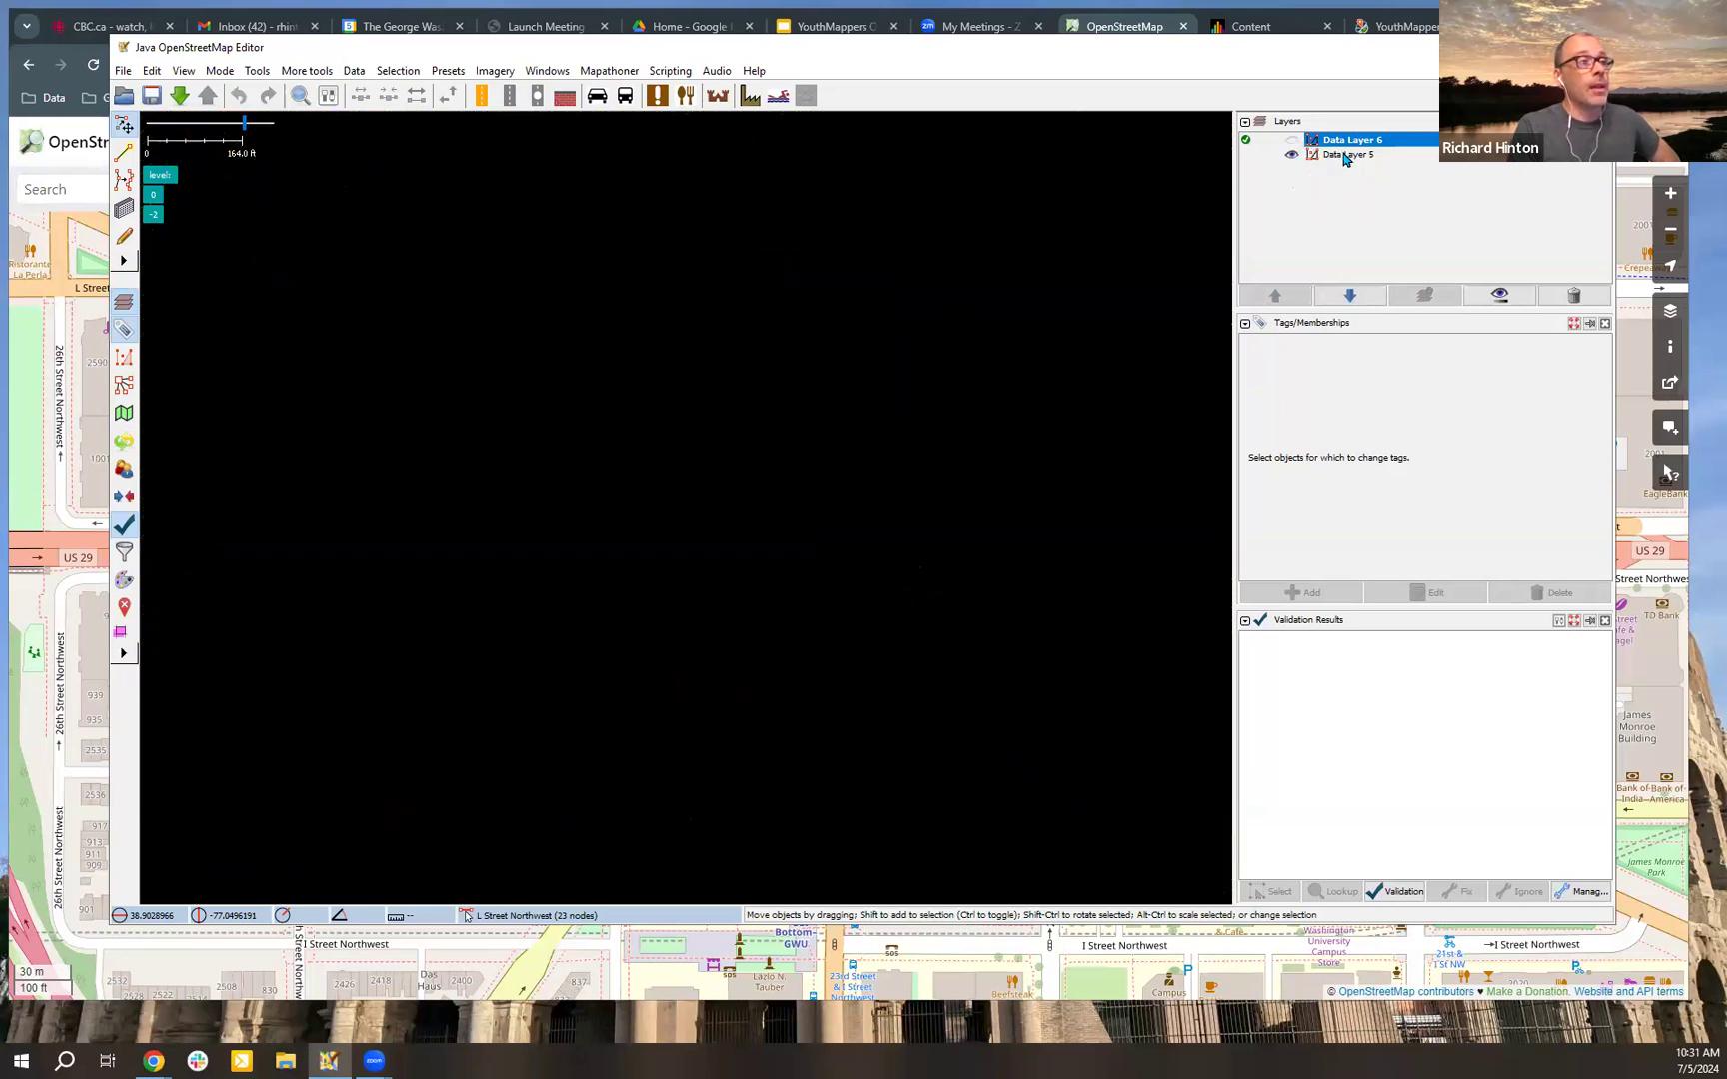
Step: Zoom the map to Data Layer 5 and make it the active layer
right_click(1343, 157)
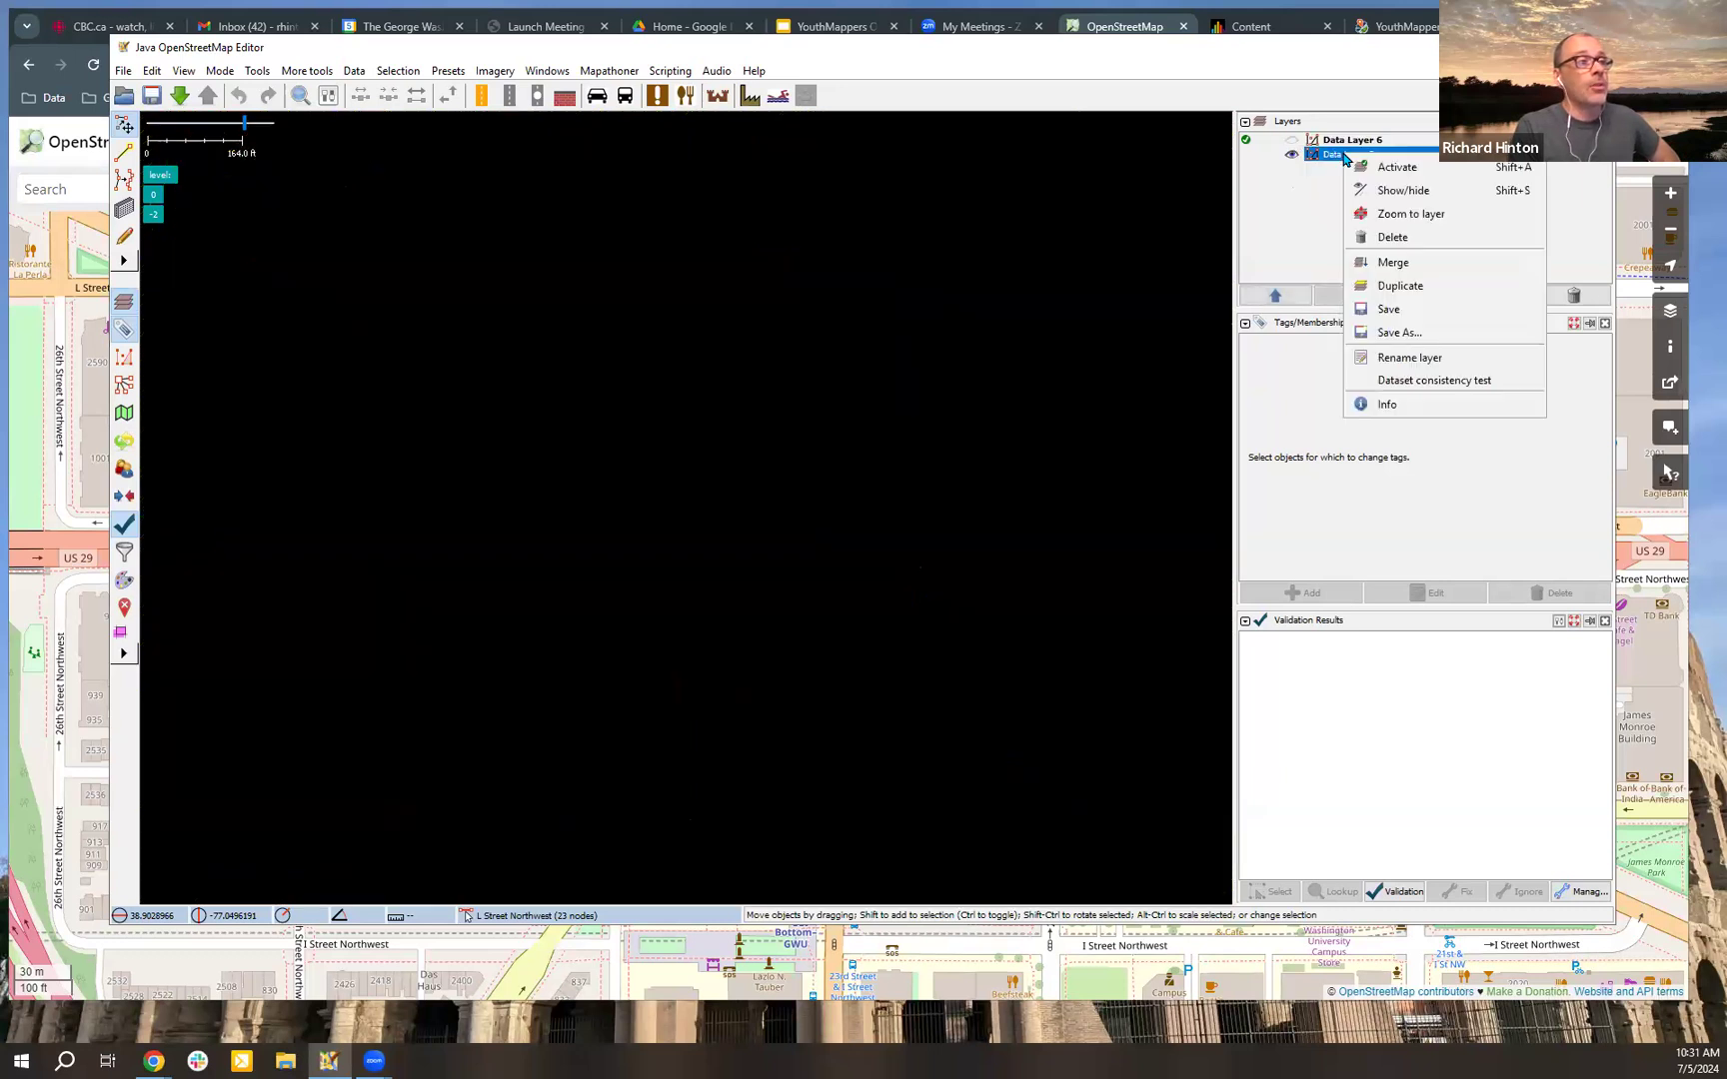
left_click(1426, 212)
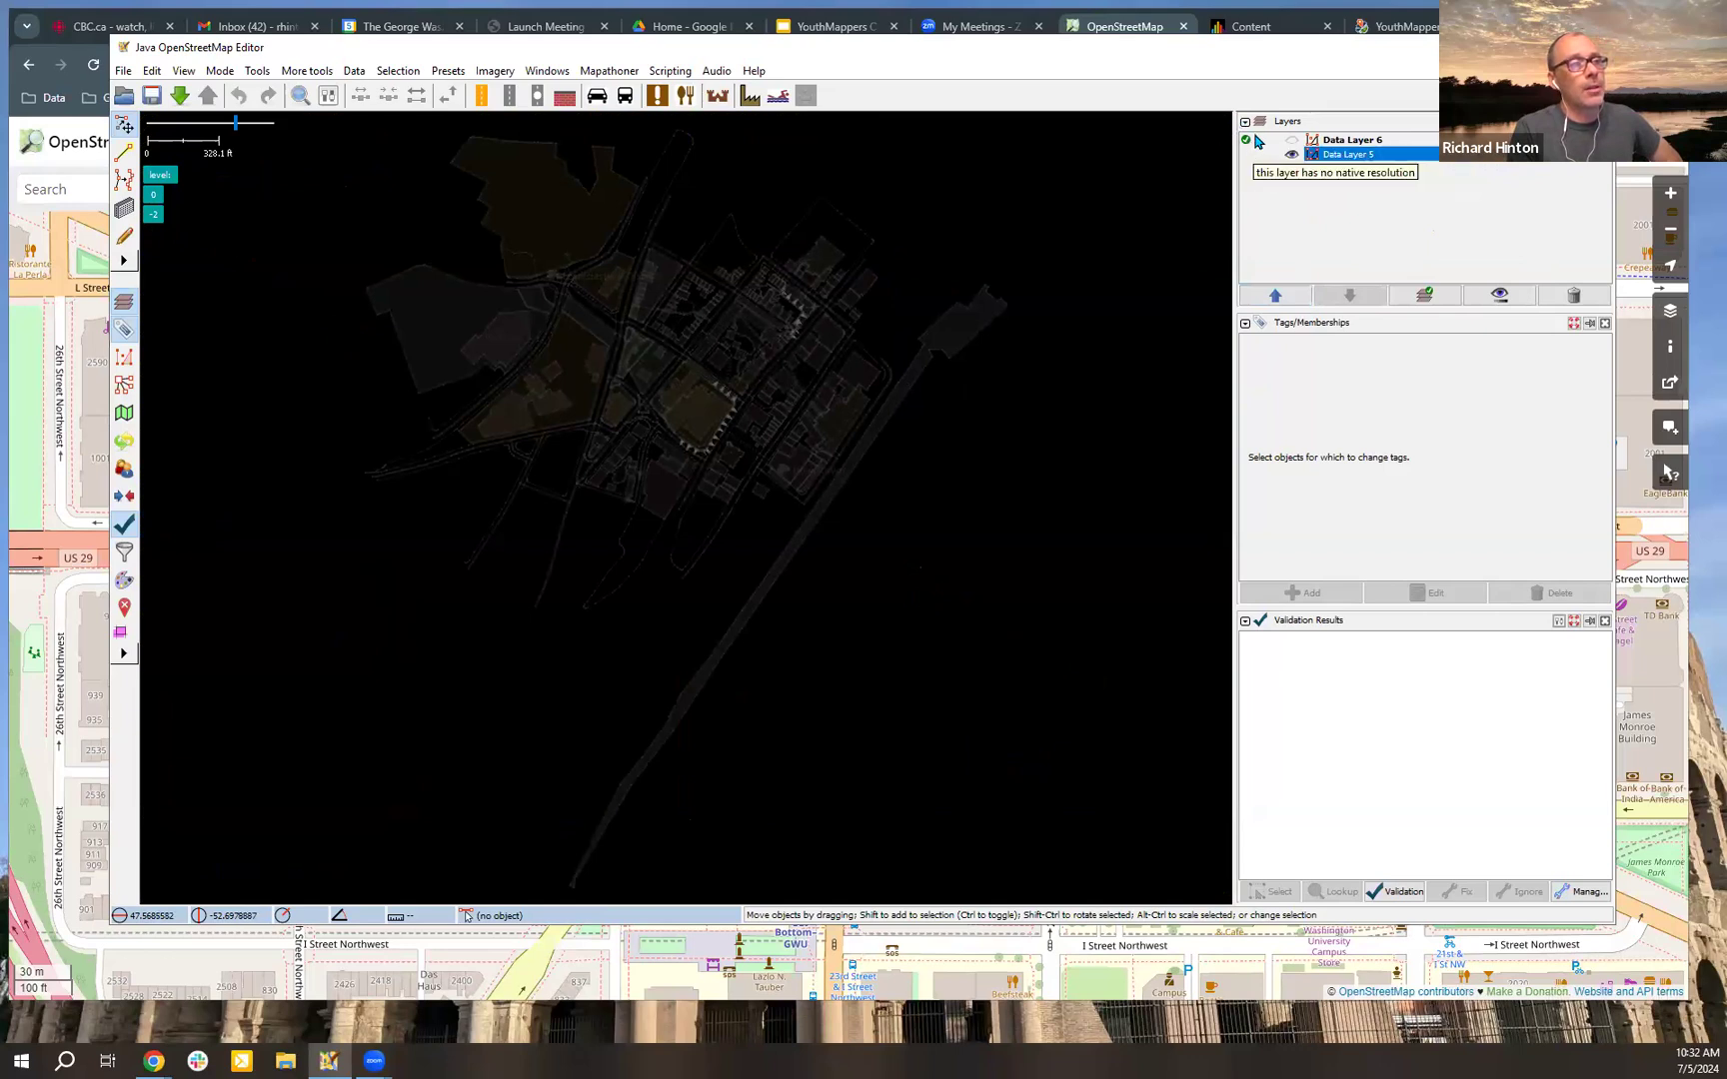
right_click(1393, 160)
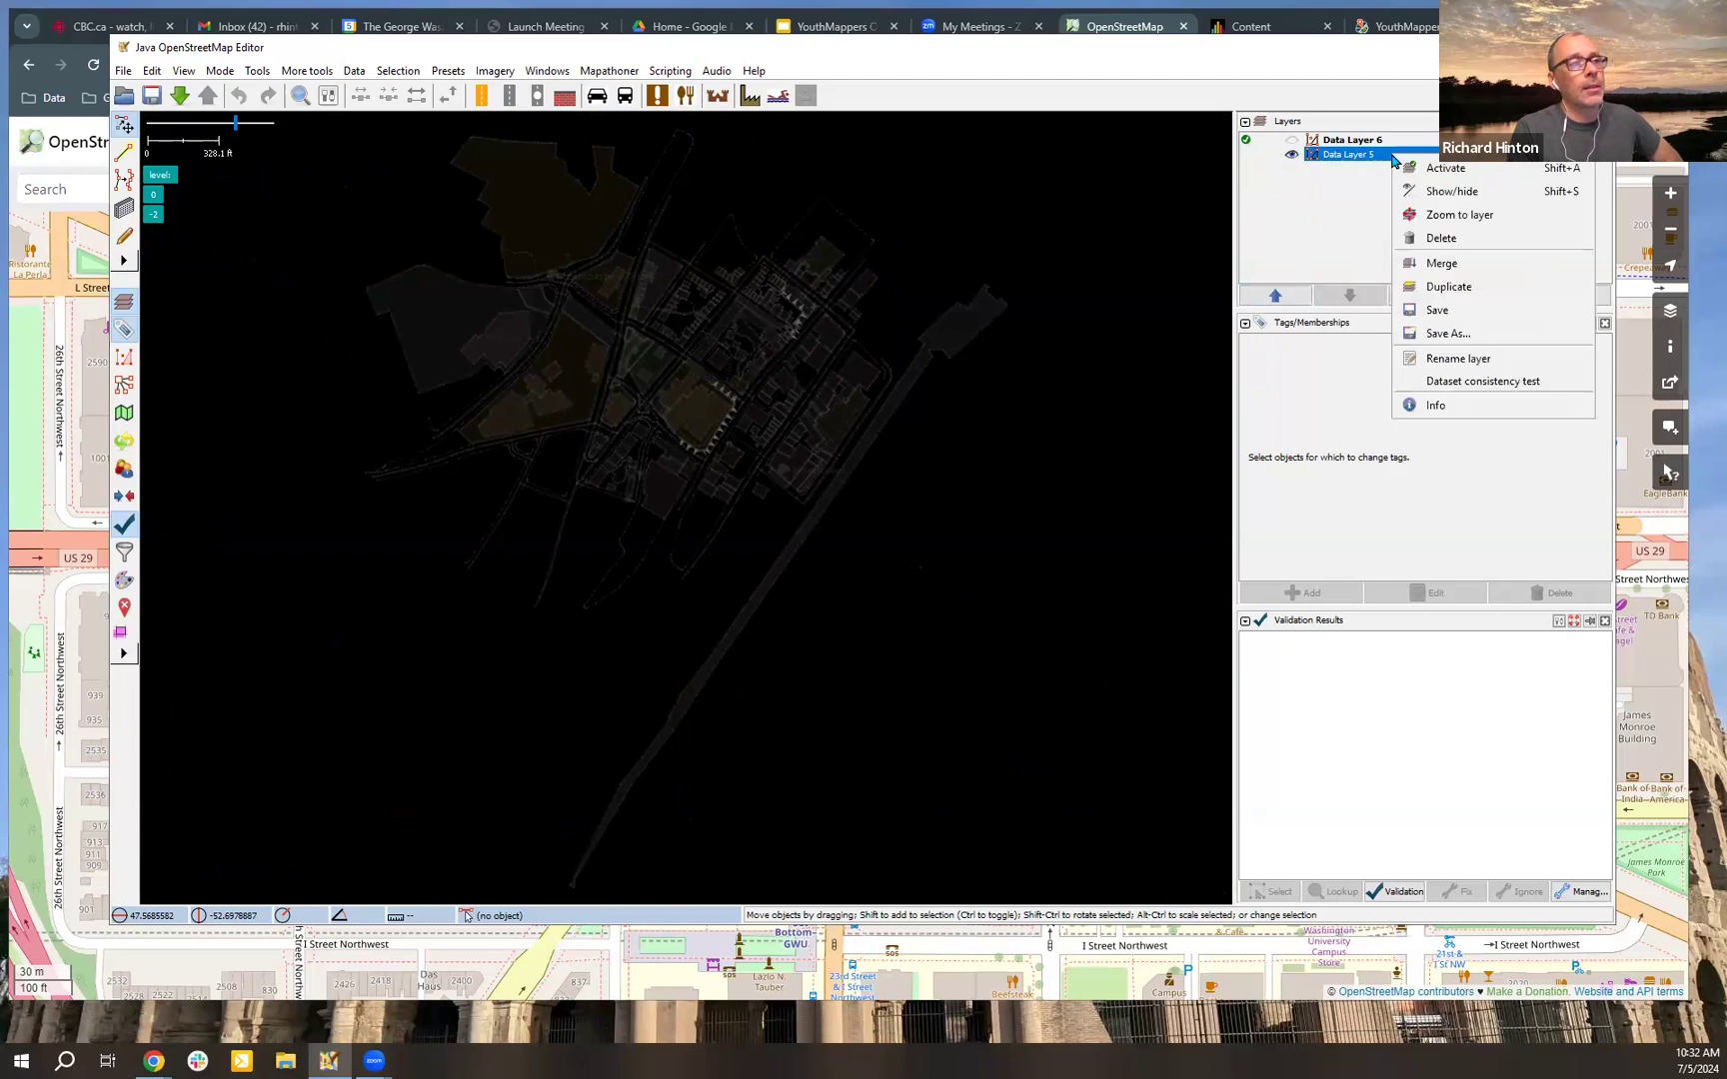
left_click(1446, 169)
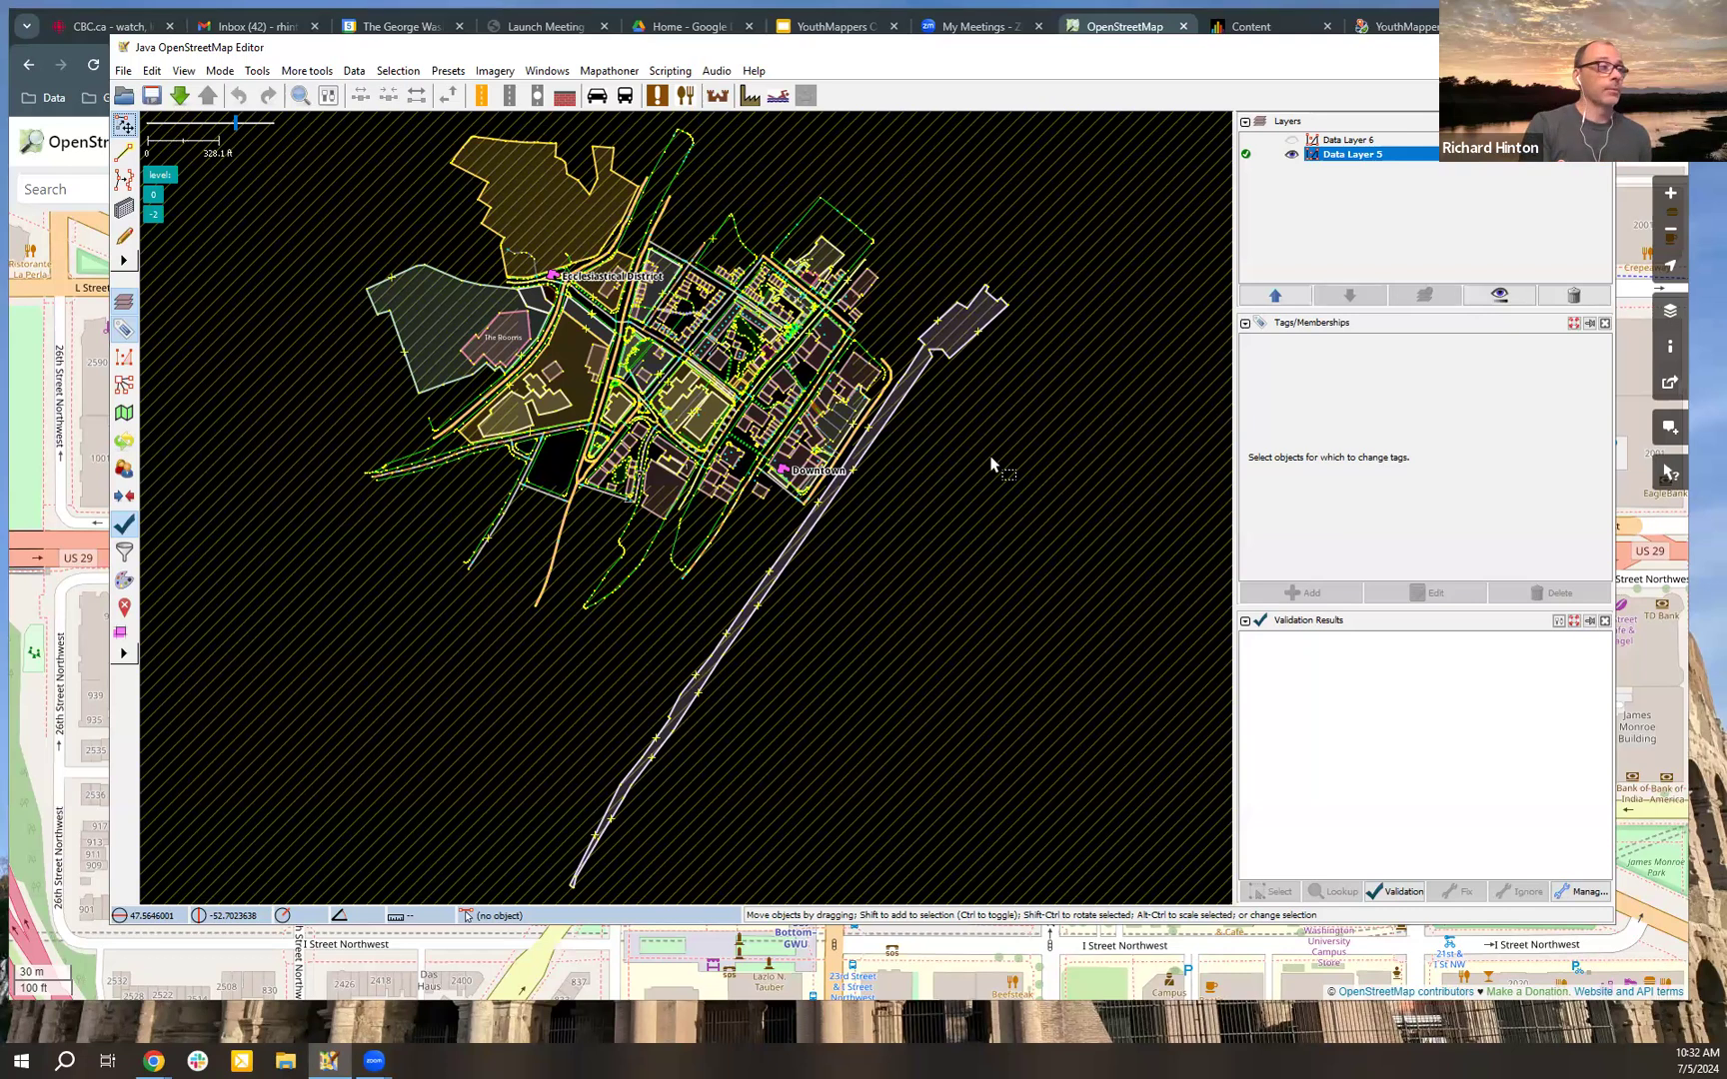
Step: Examine the tags of individual objects in Data Layer 5, including the Anglican cathedral and the residential street Cliff's Baird's Cove
left_click(896, 382)
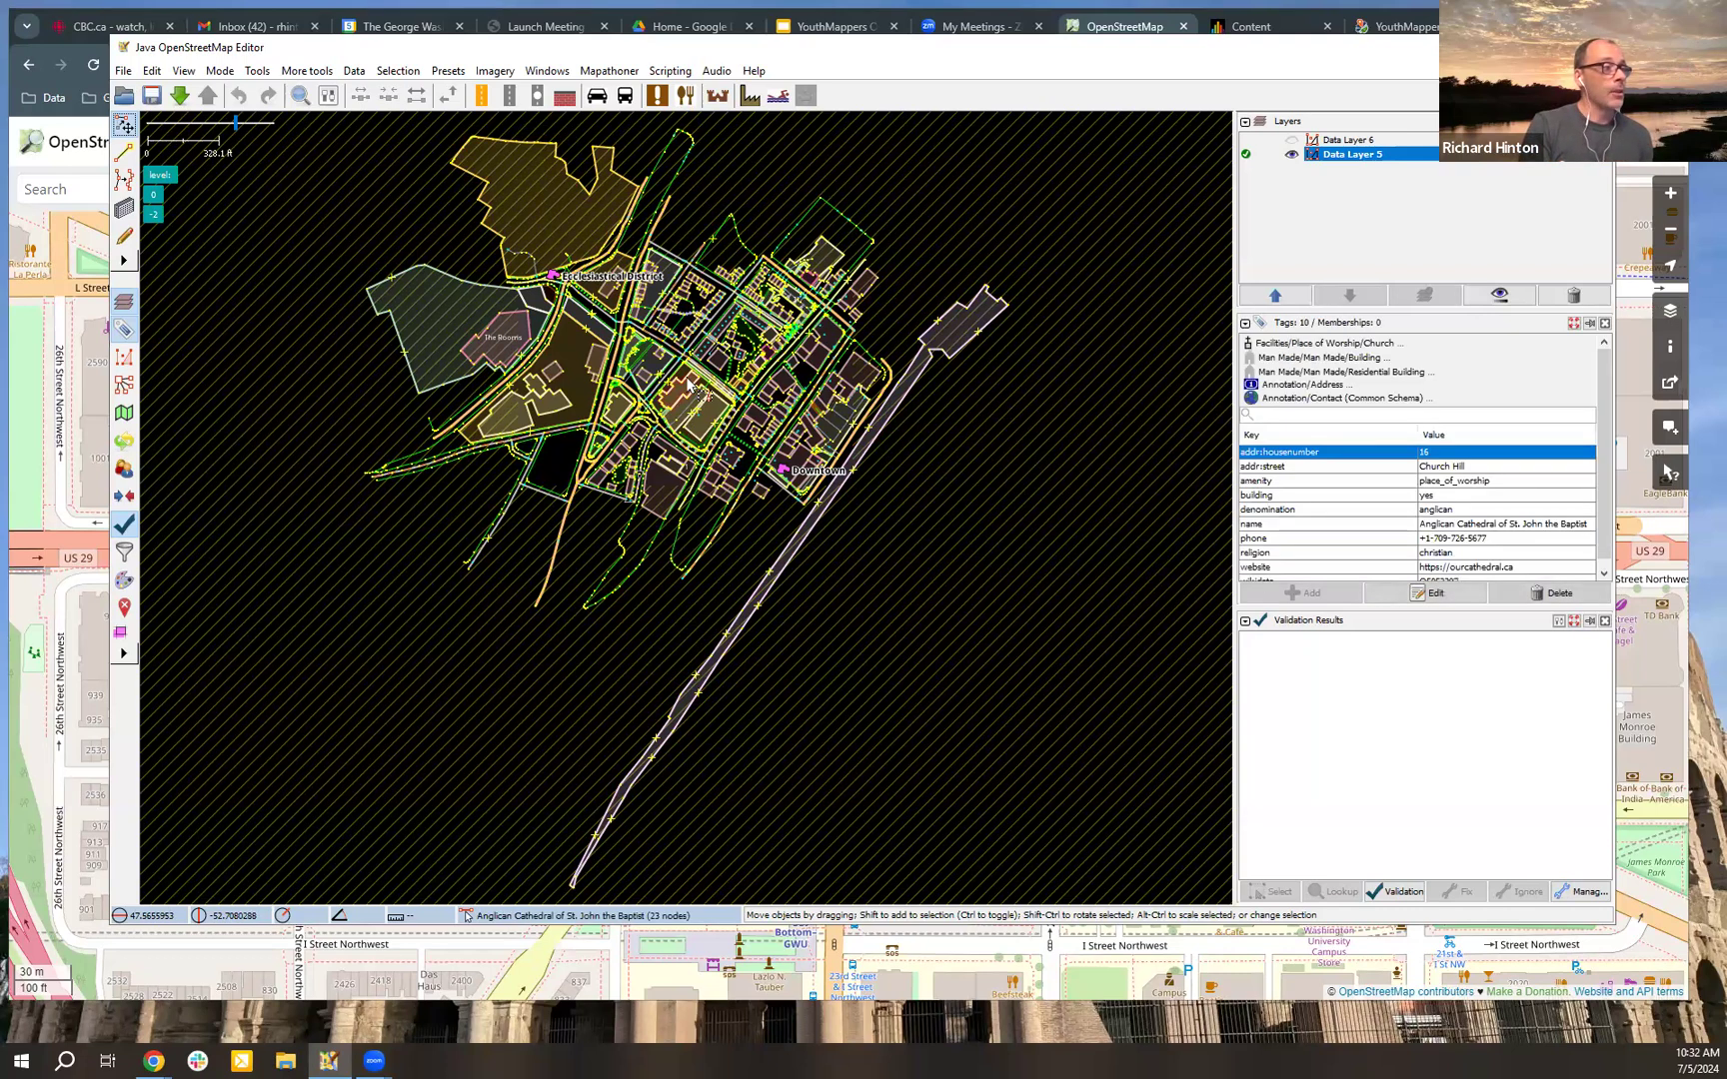
left_click(940, 456)
left_click(760, 427)
left_click(758, 424)
scroll(757, 422, "up", 2)
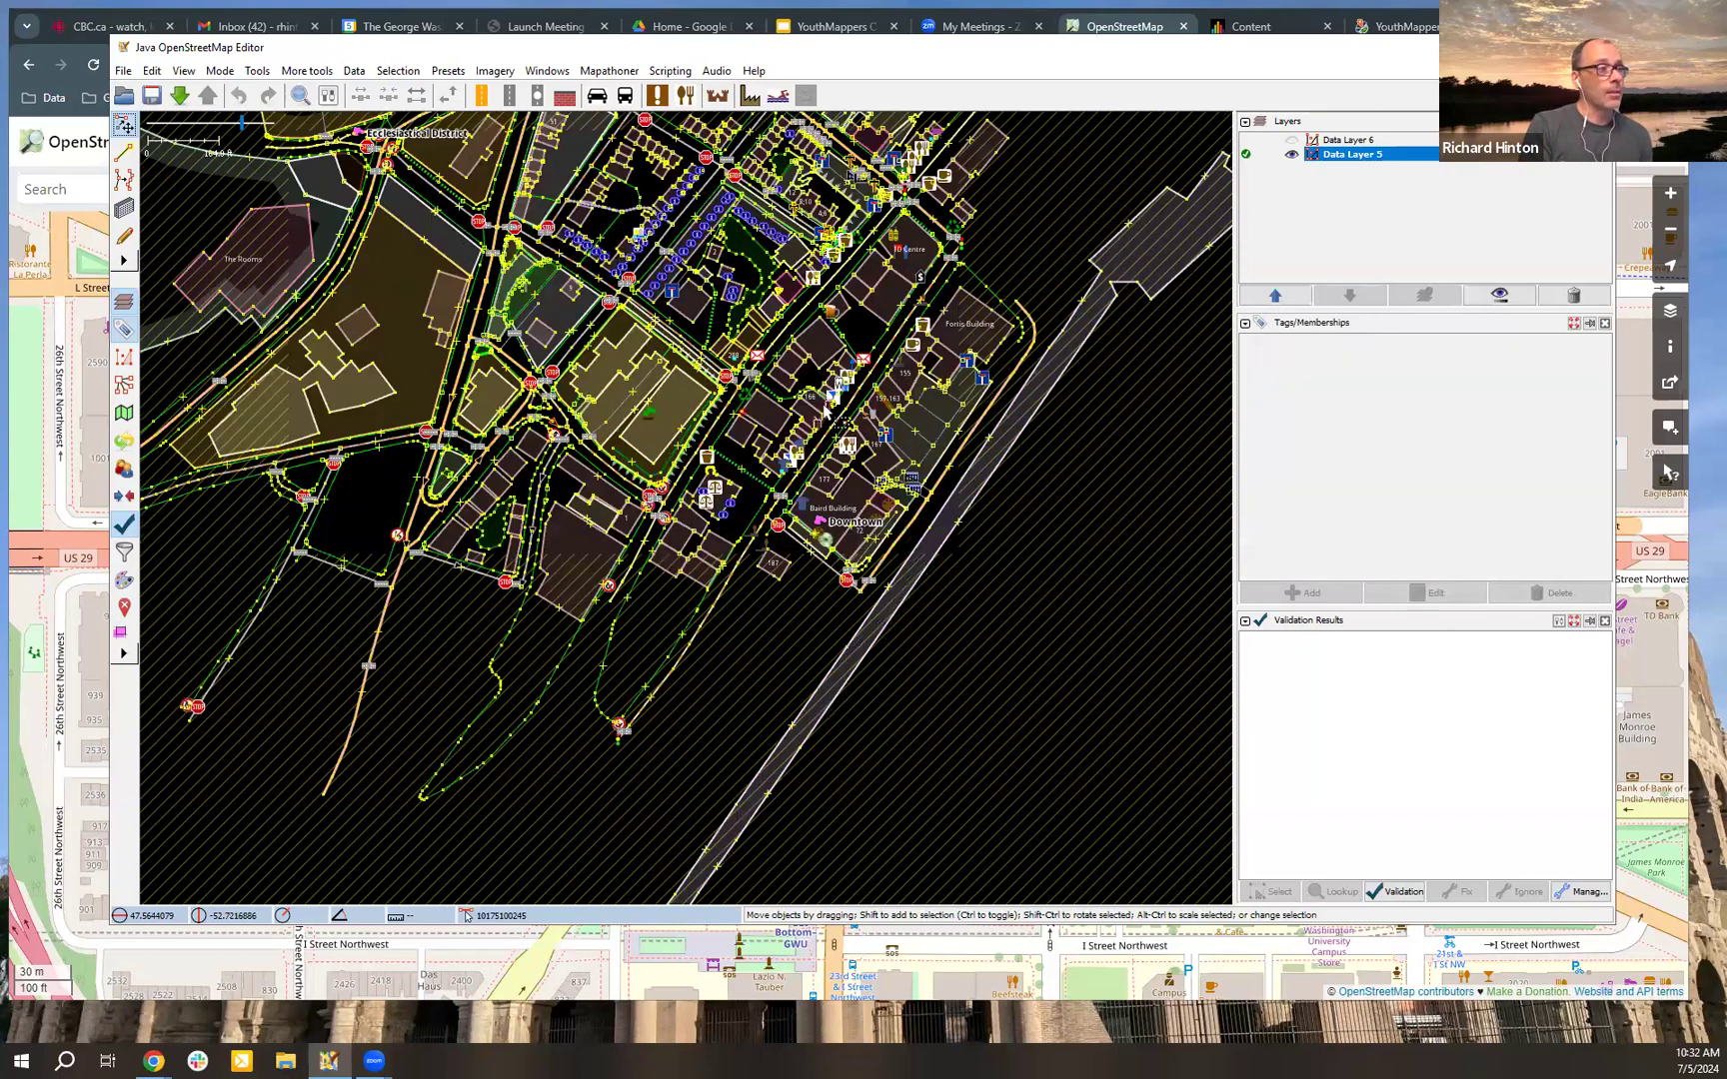
scroll(799, 413, "up", 2)
left_click_drag(932, 357, 664, 459)
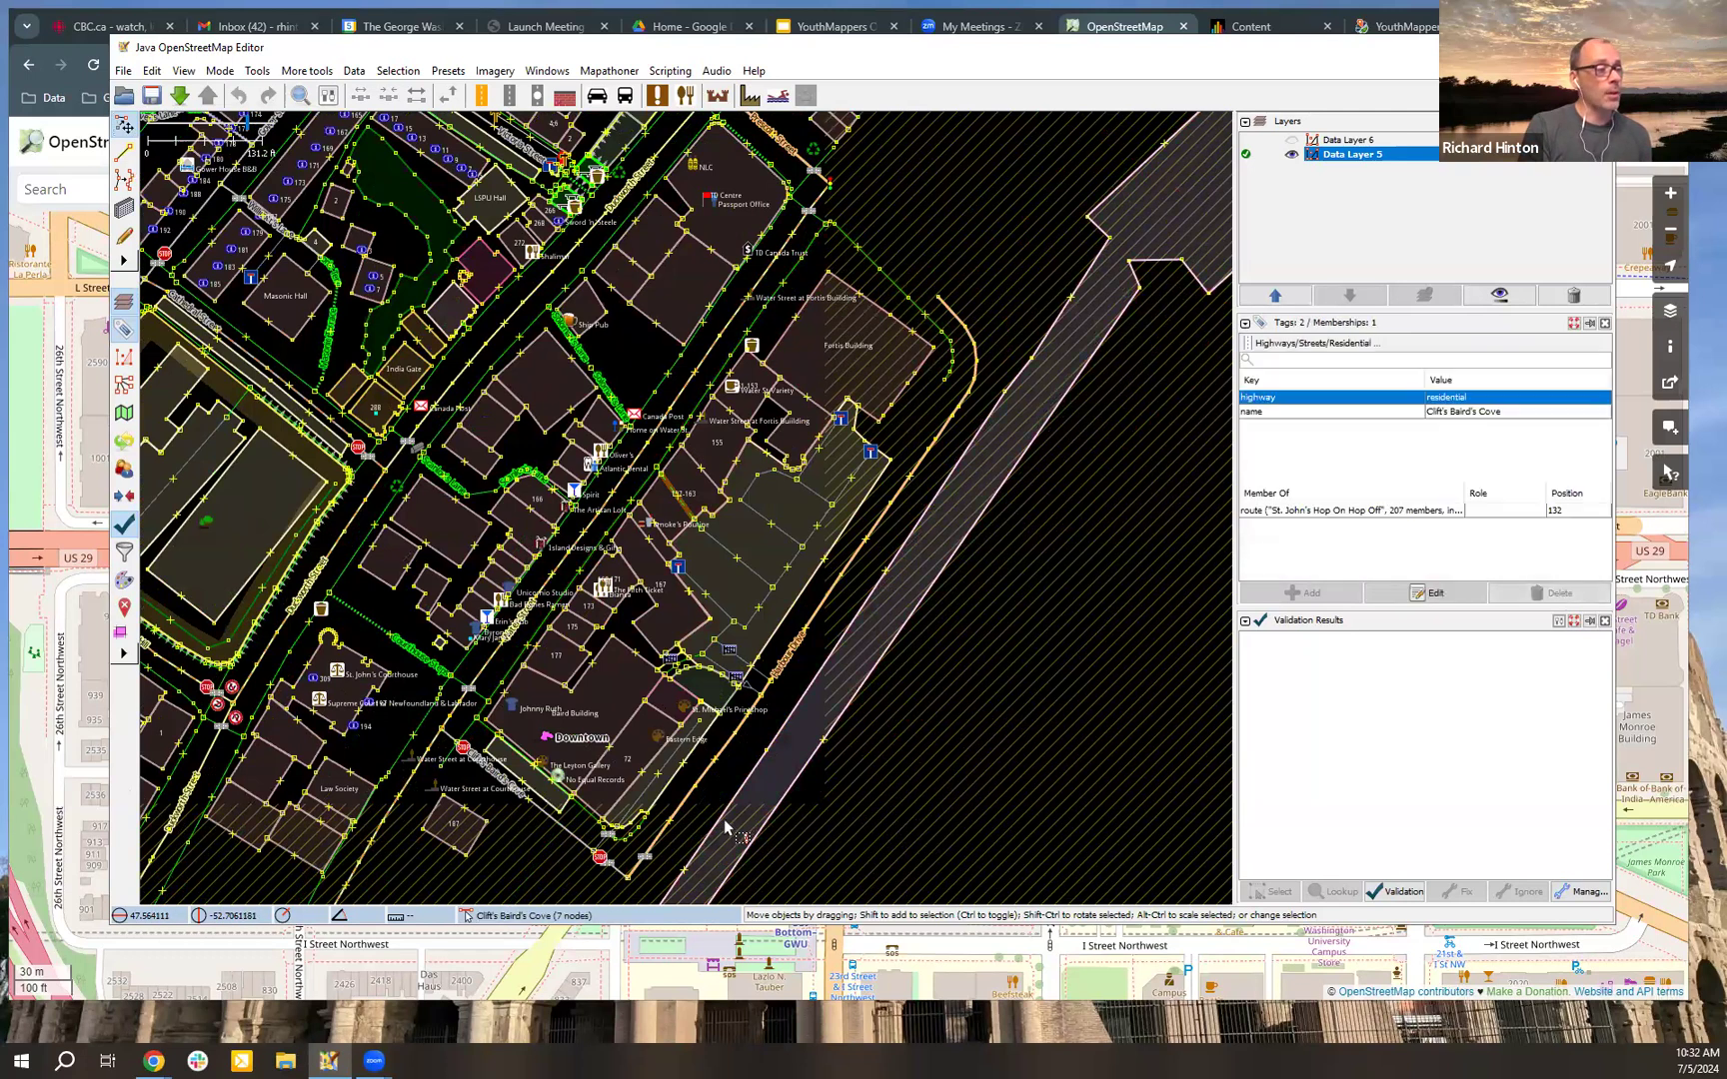
Step: Examine the tags and memberships of the St. John's Port Authority area, a building outline and the Anglican graveyard in Data Layer 5
left_click(751, 786)
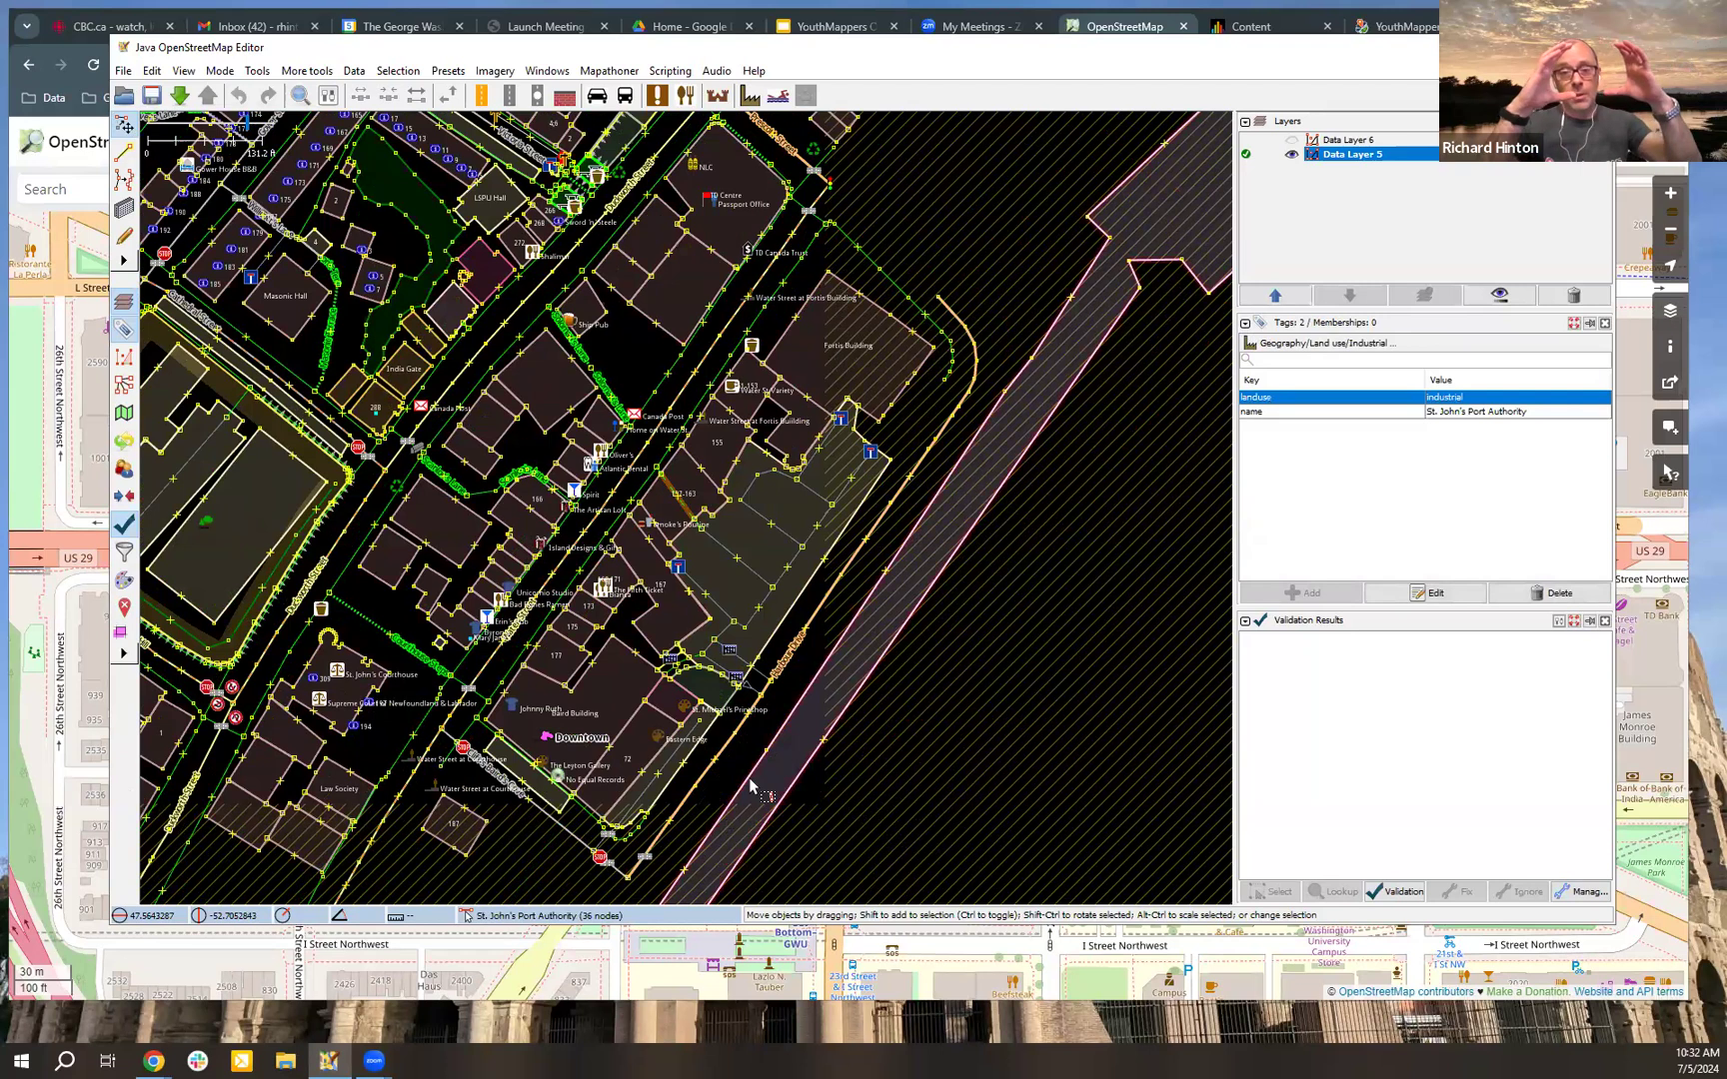
left_click(645, 372)
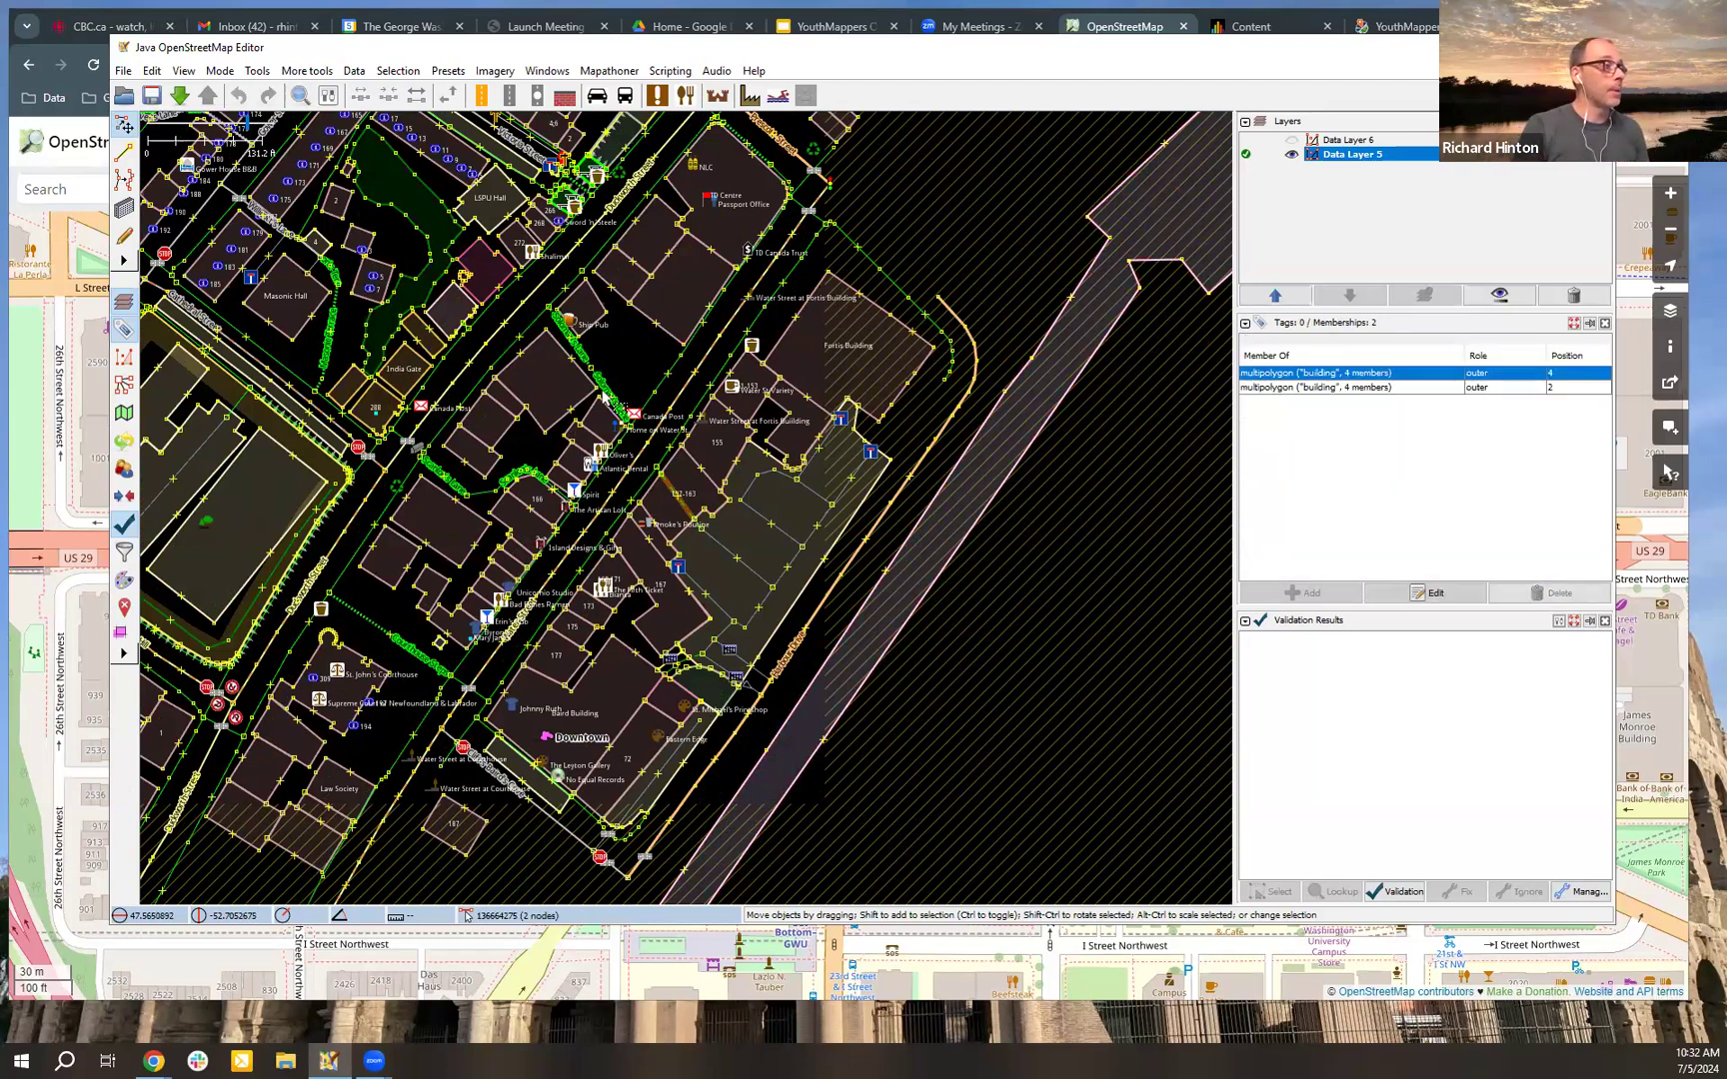
left_click_drag(645, 372, 1002, 385)
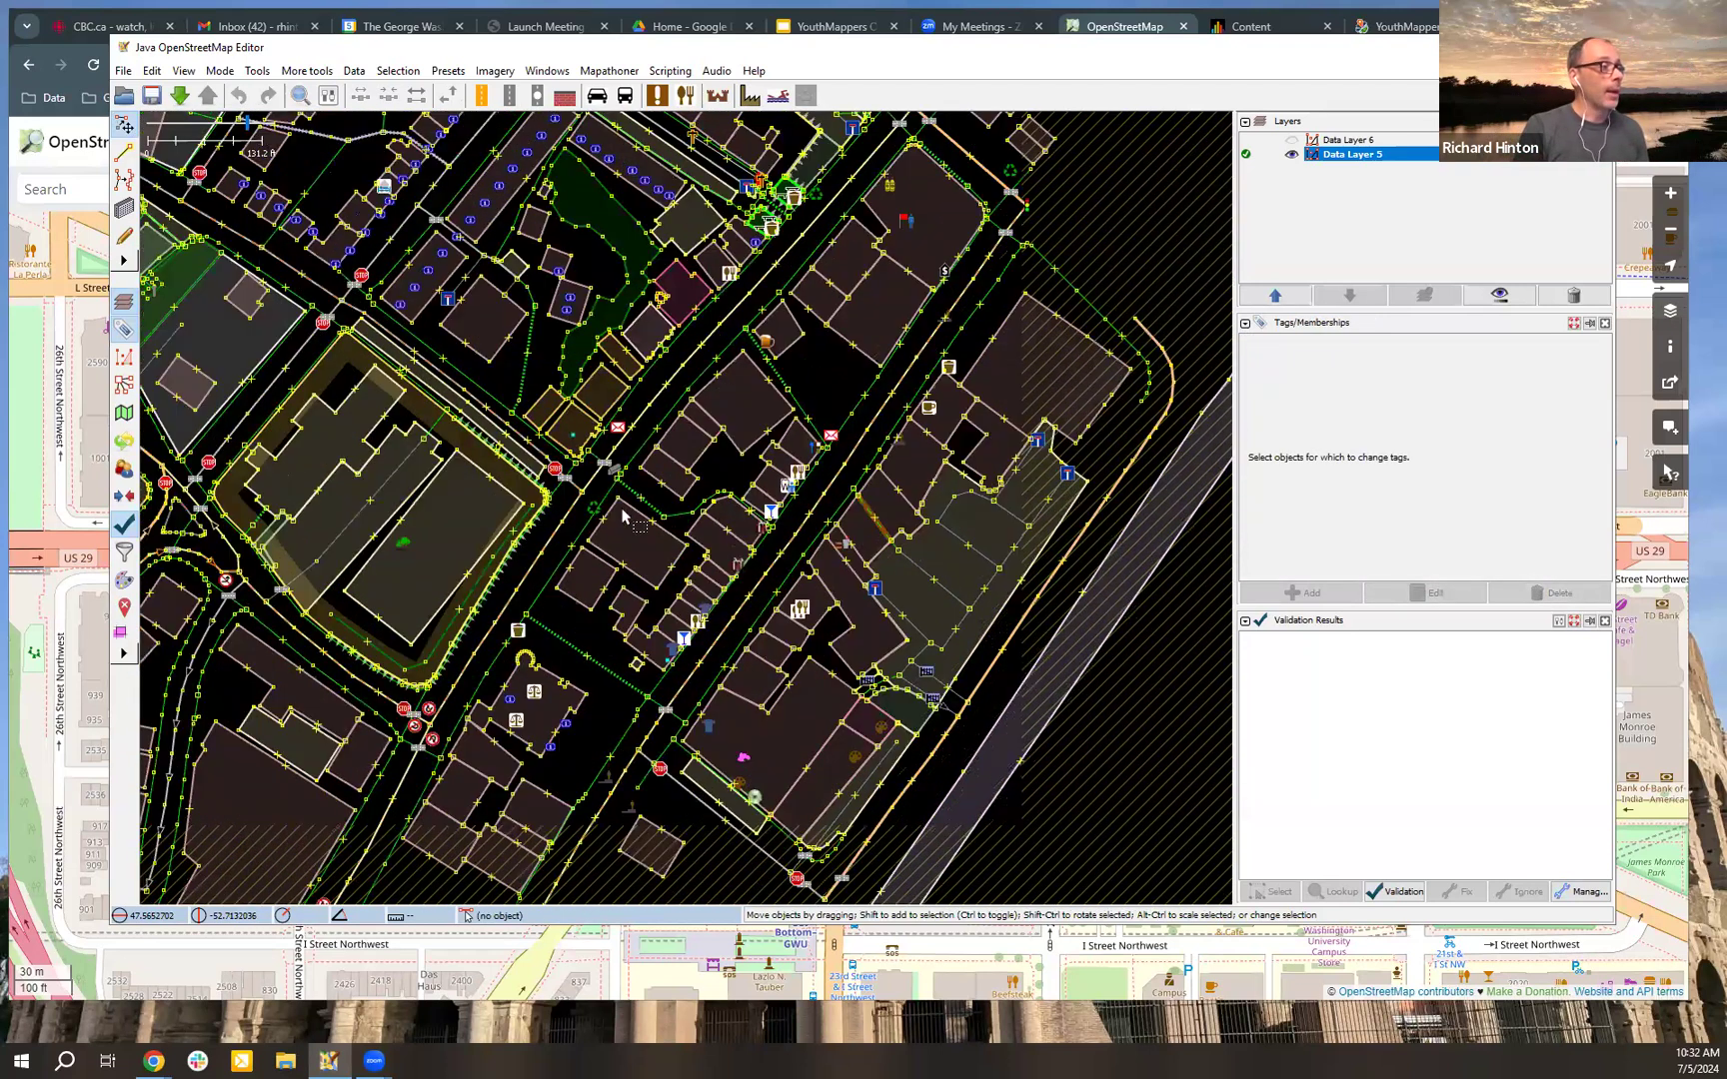
left_click(631, 458)
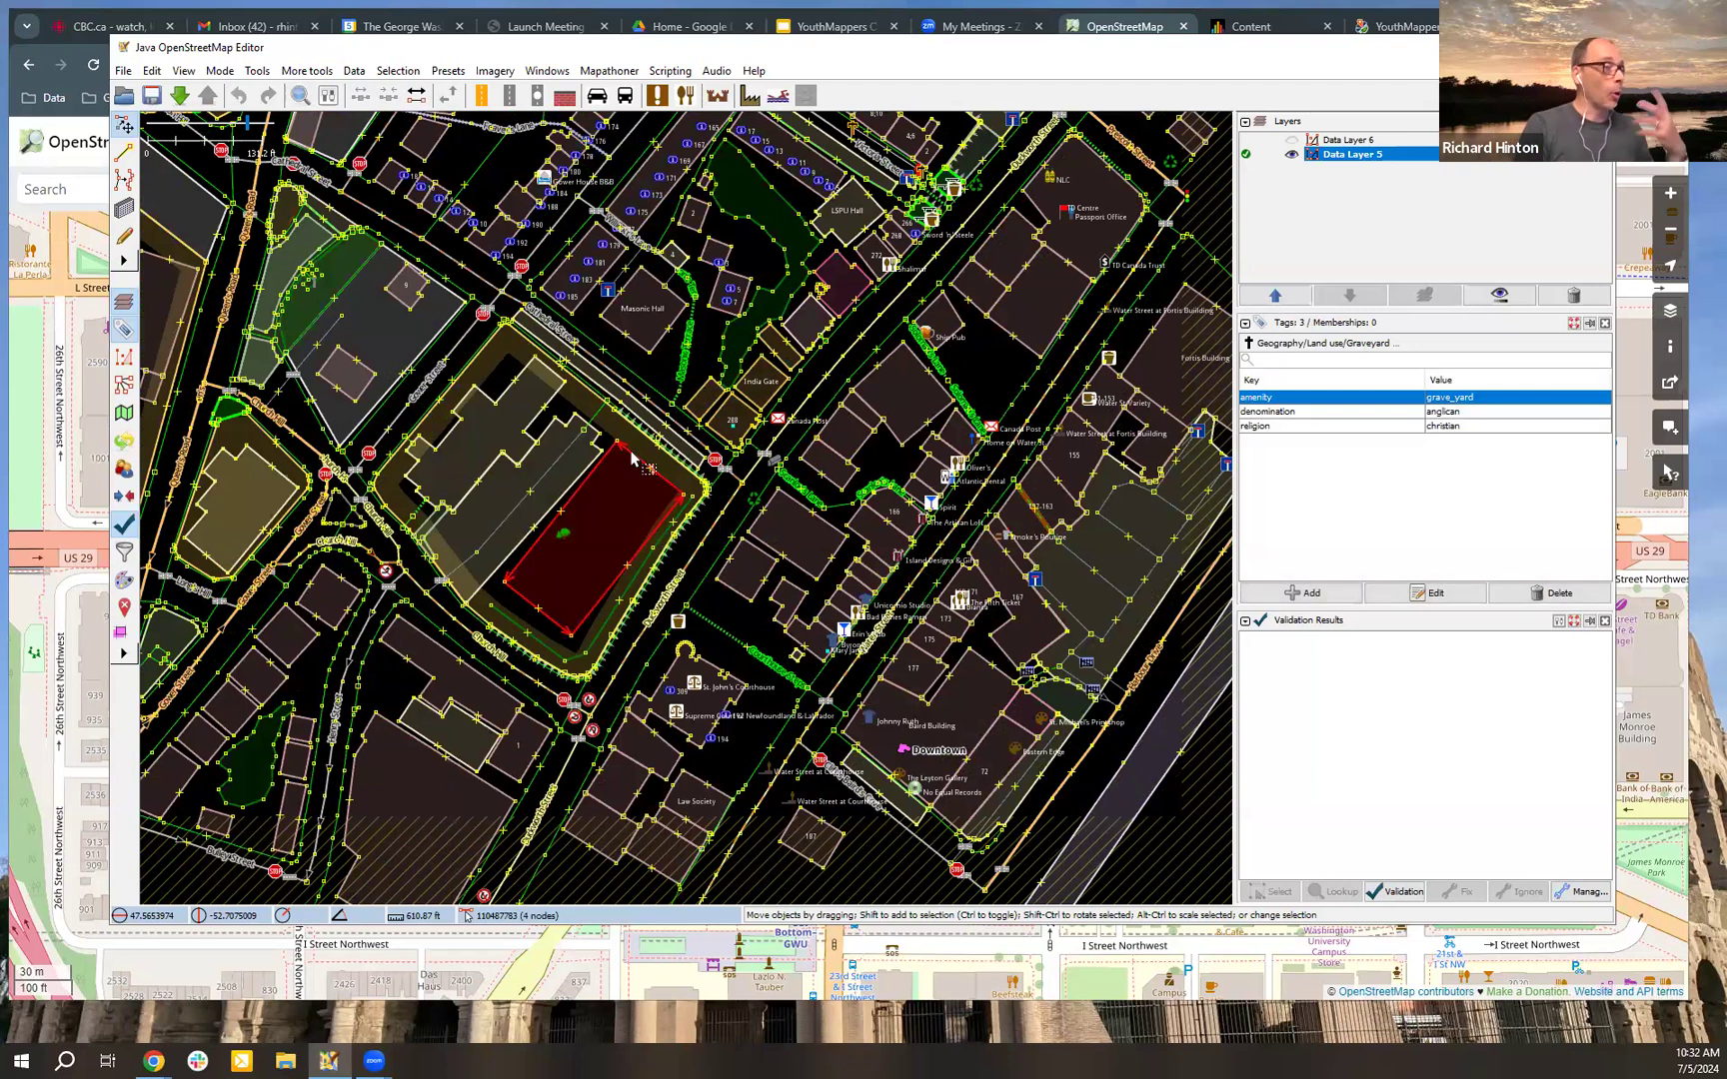
Step: Show Data Layer 6 as the active layer with Data Layer 5 hidden, and zoom the map to it
left_click(1292, 142)
left_click(1292, 143)
left_click(1292, 155)
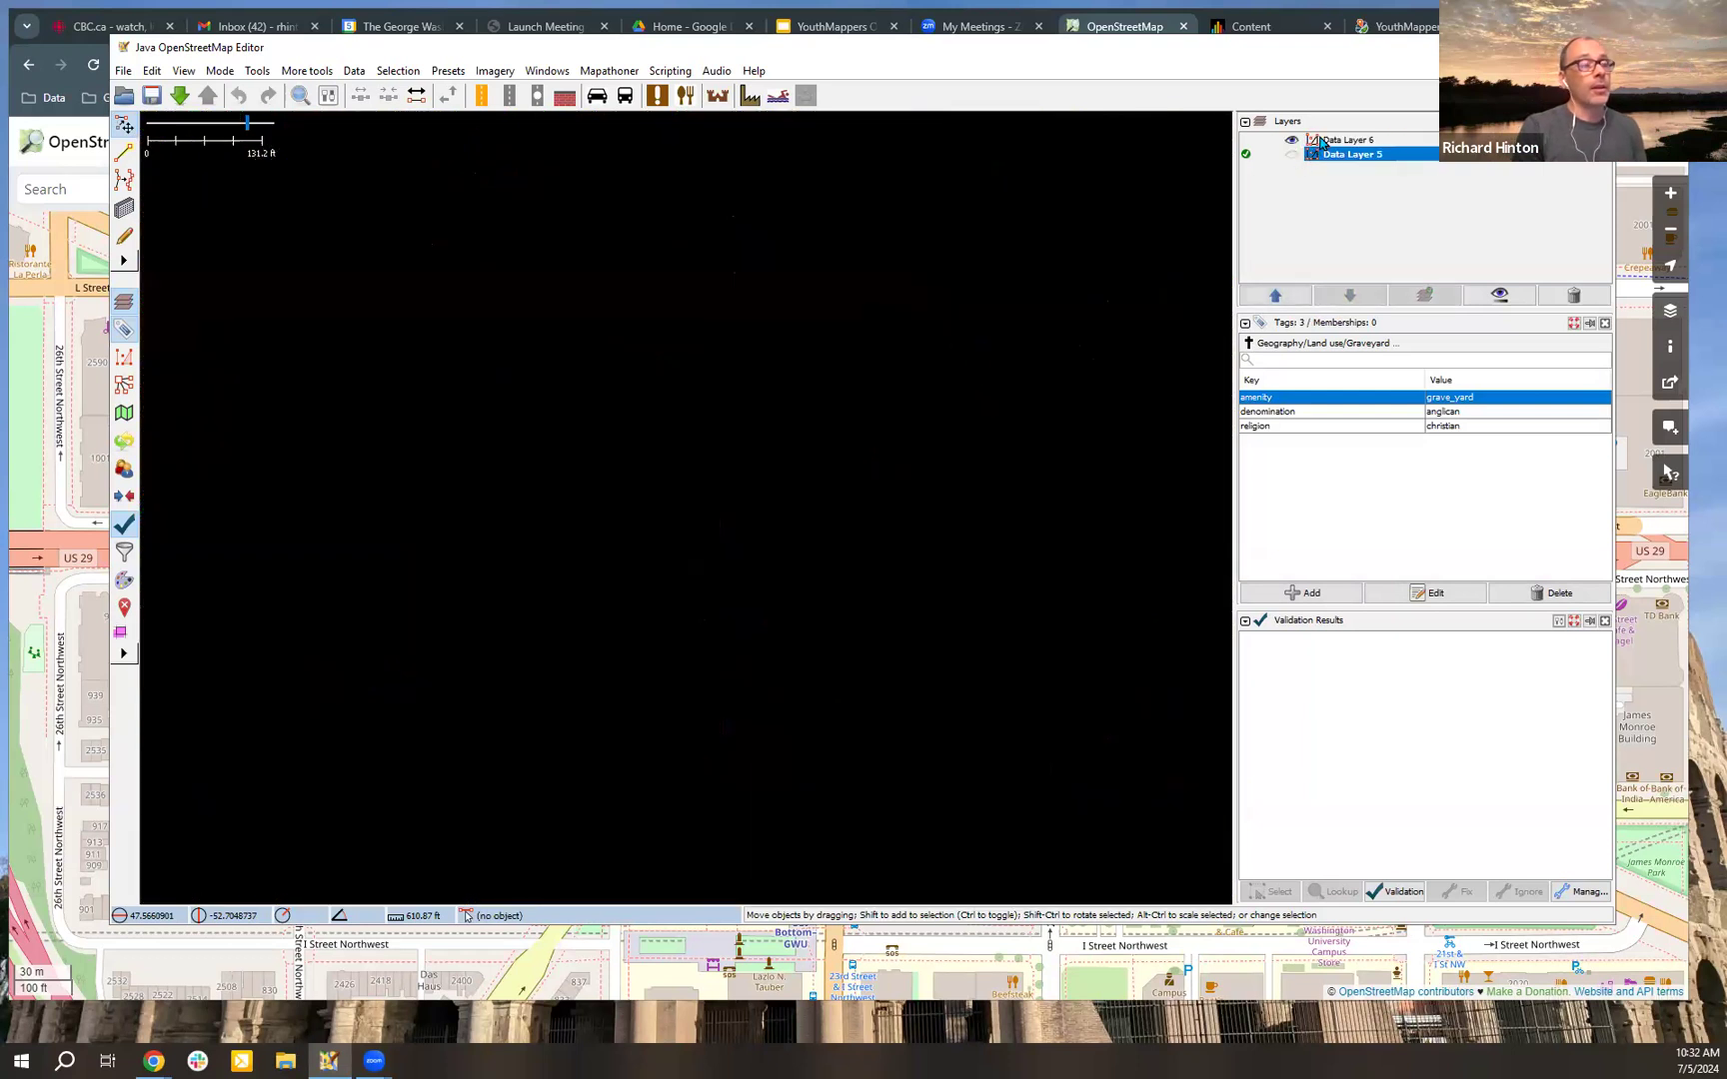
right_click(1321, 143)
left_click(1372, 151)
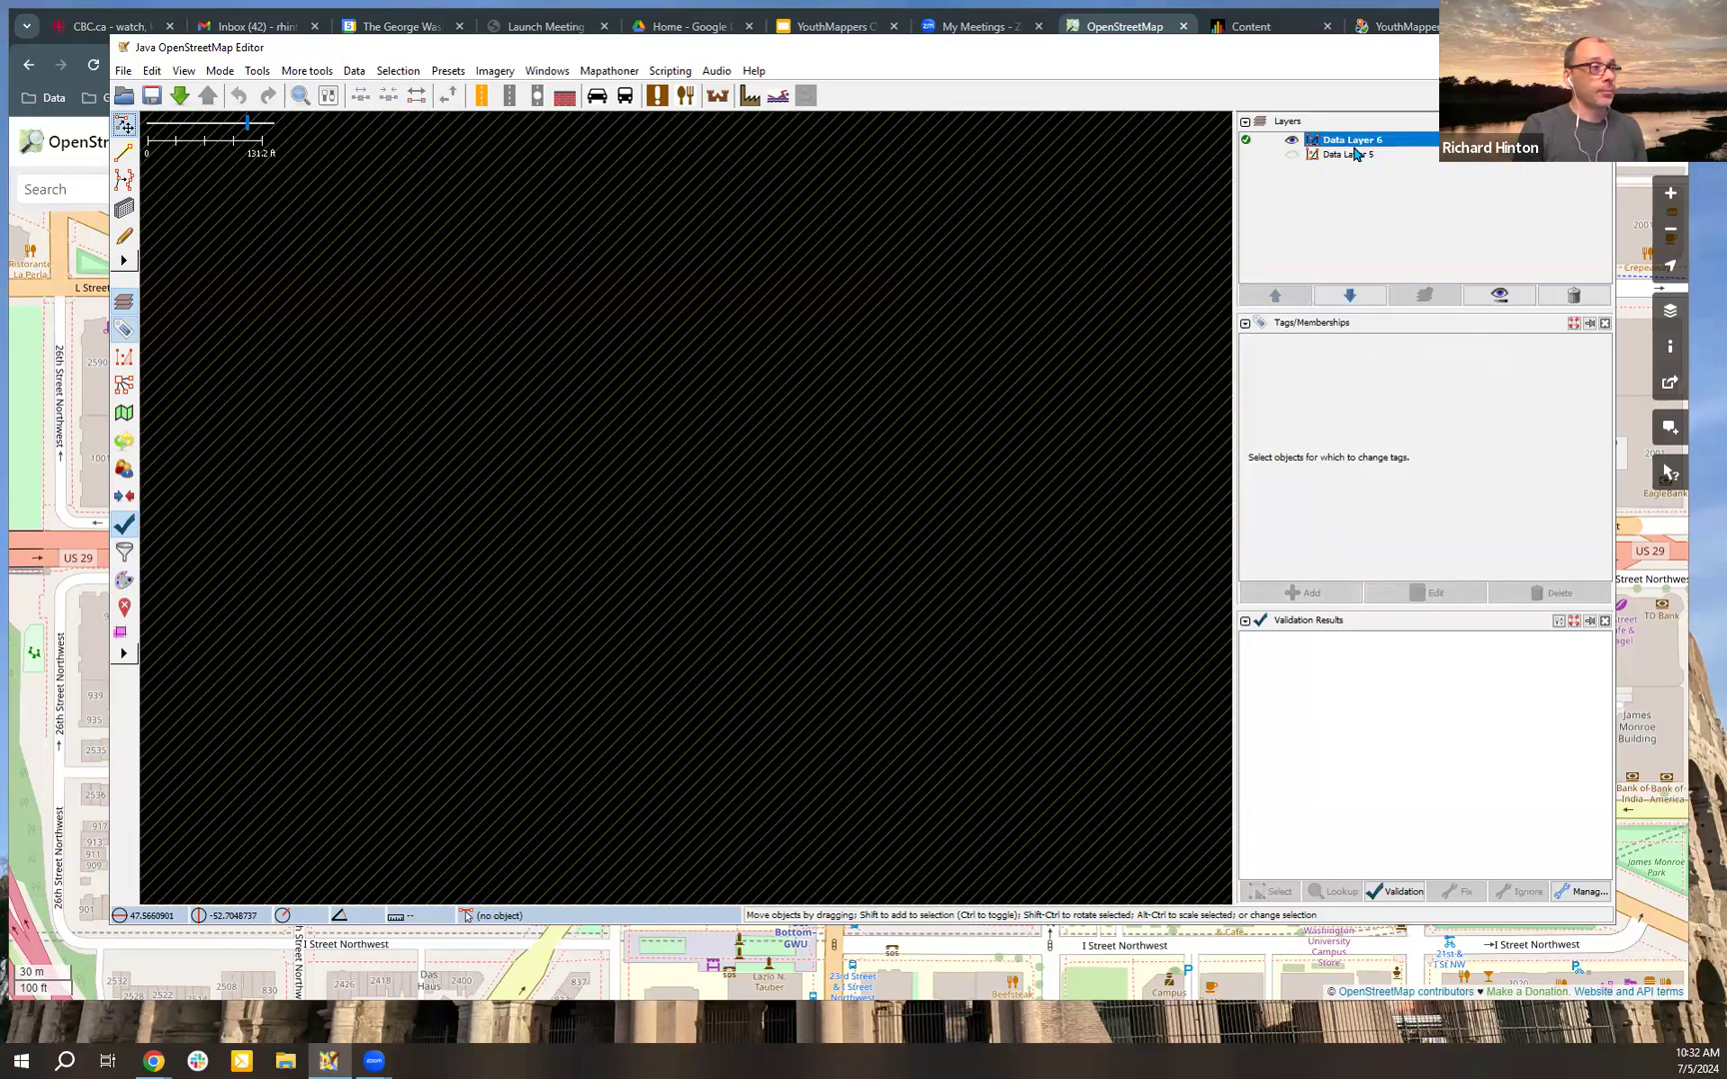
right_click(1353, 147)
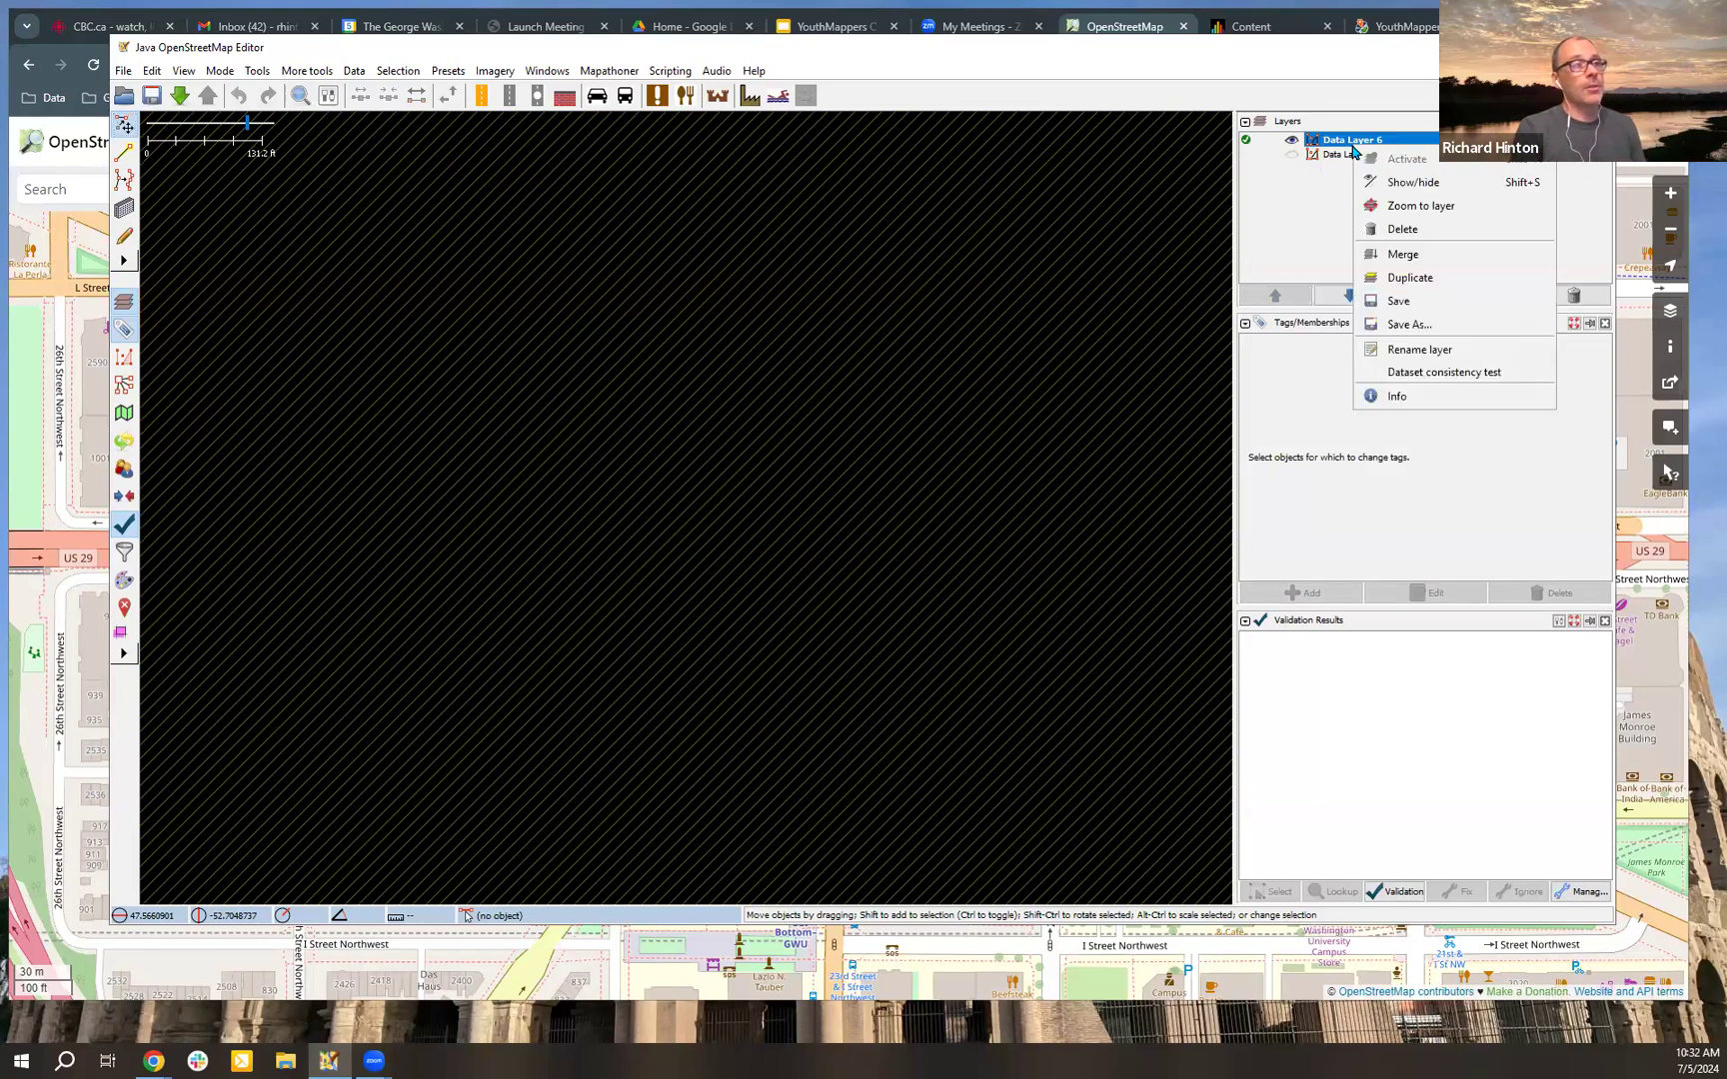
left_click(1404, 206)
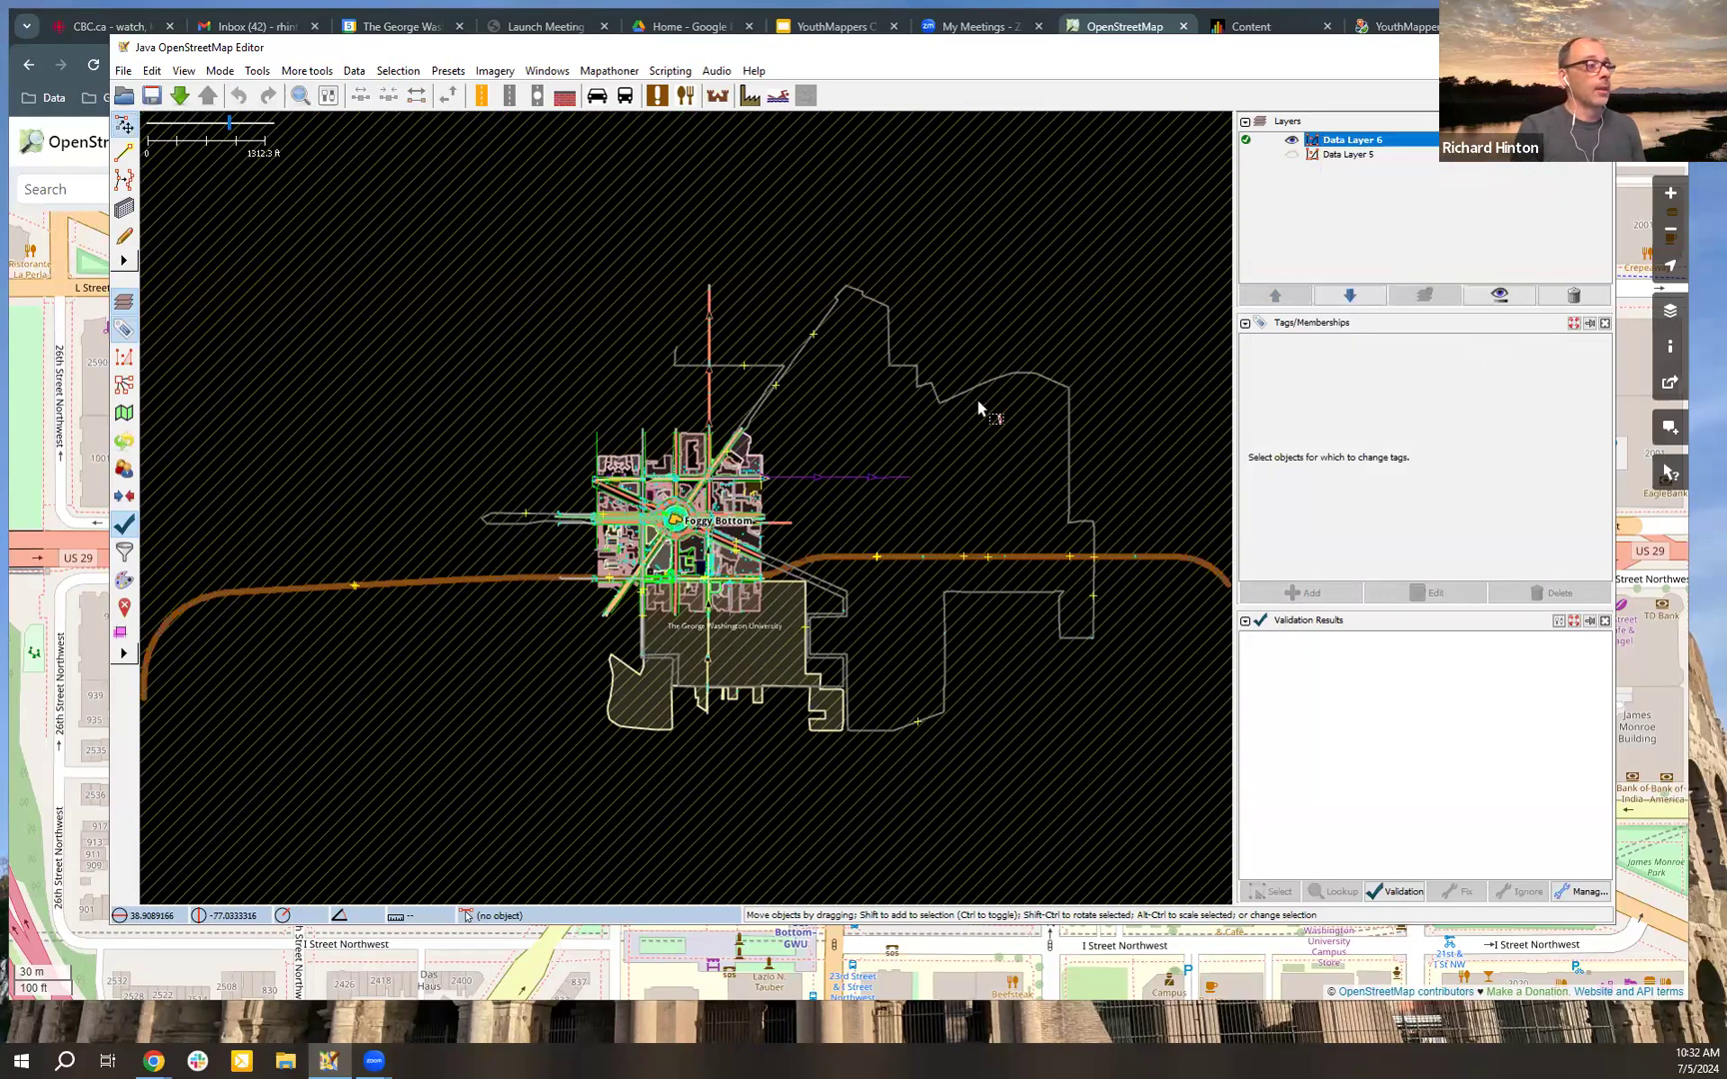
Step: Examine the tags of objects around Foggy Bottom in Data Layer 6, including Snows Court Northwest and the International Finance Corporation building
left_click(689, 526)
left_click(599, 497)
left_click(665, 518)
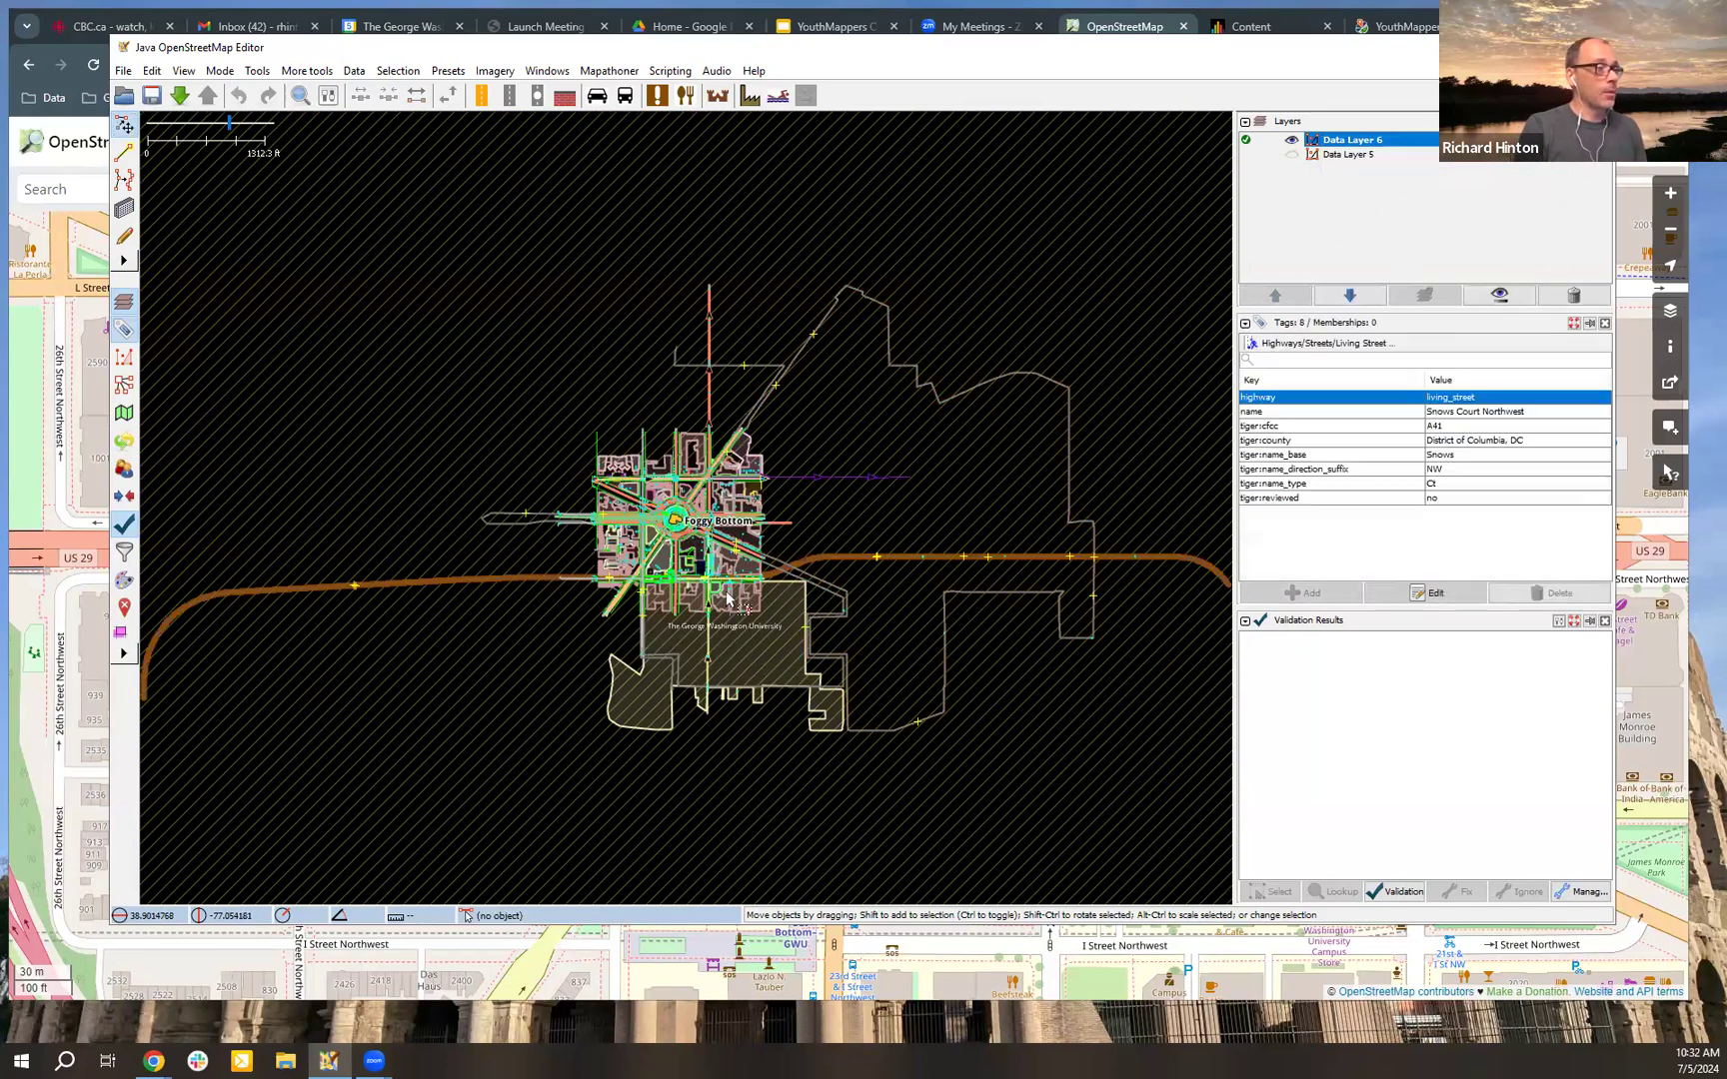
left_click(684, 467)
left_click(683, 543)
scroll(683, 543, "up", 1)
scroll(684, 539, "up", 1)
left_click(948, 518)
scroll(947, 518, "up", 2)
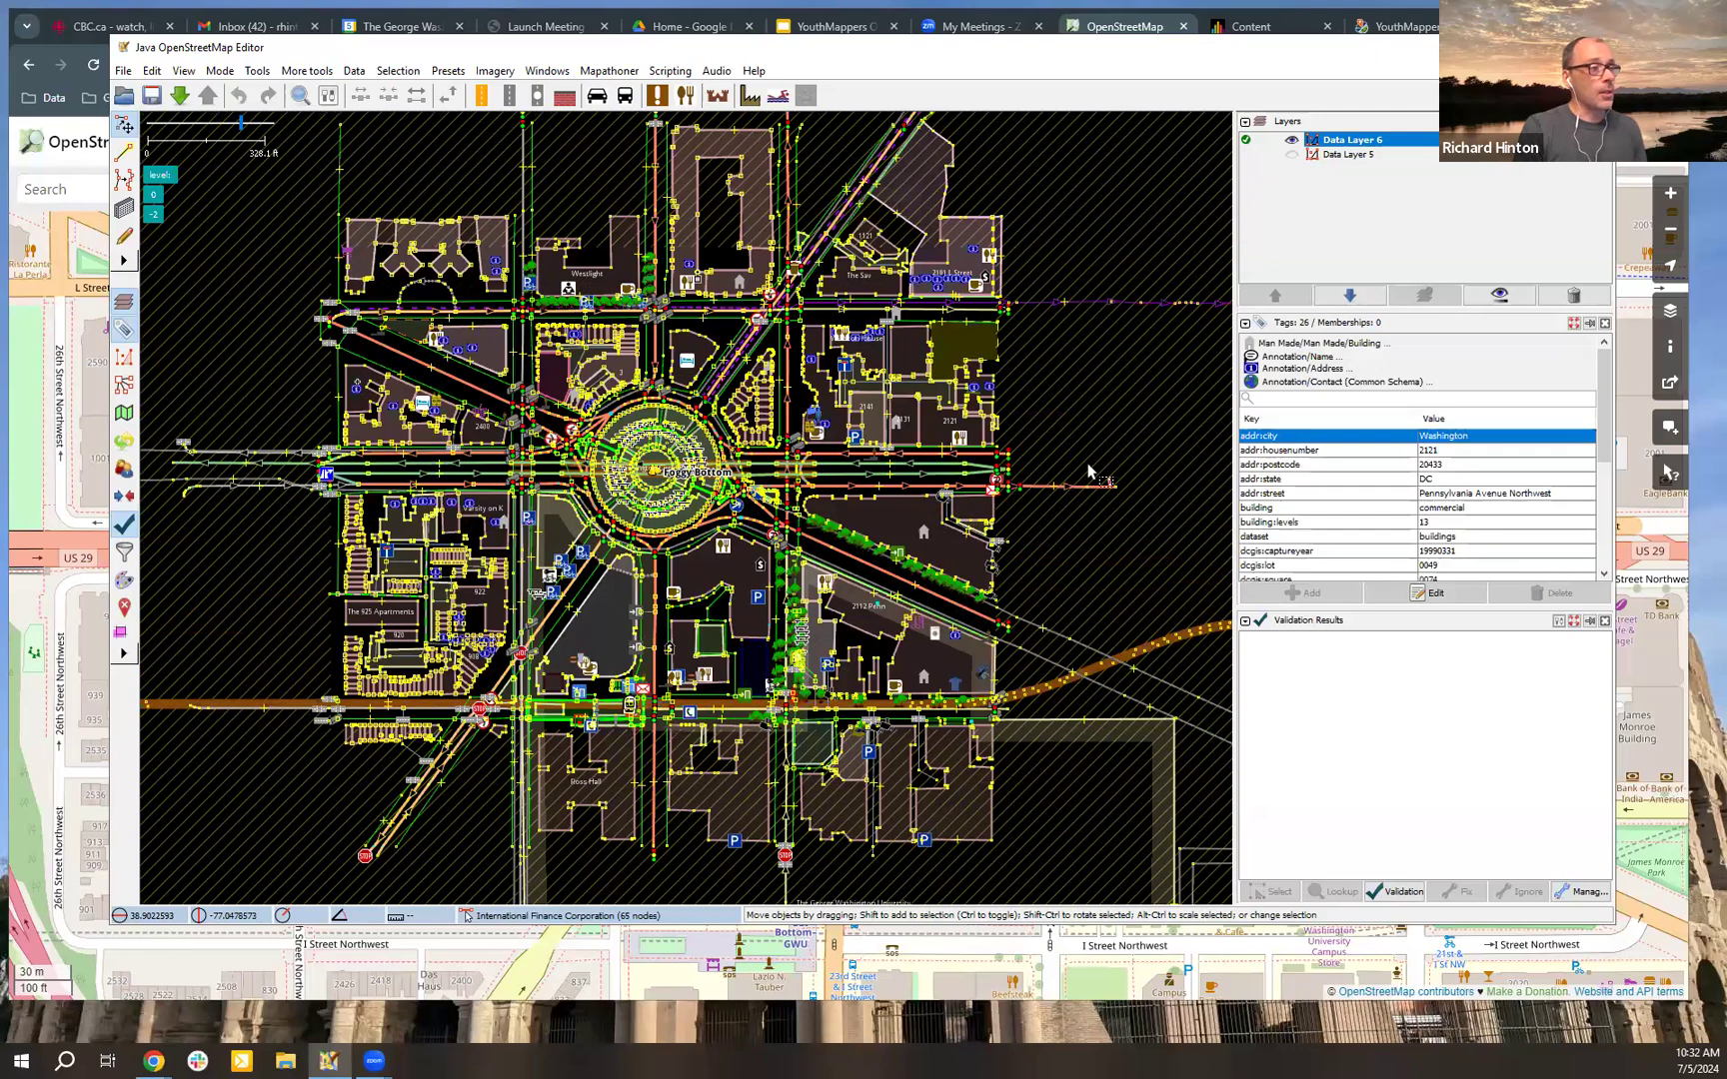
Step: Inspect the pedestrian crossing and the K Street Northwest trunk road near the eastern edge of the downloaded area
left_click(1159, 332)
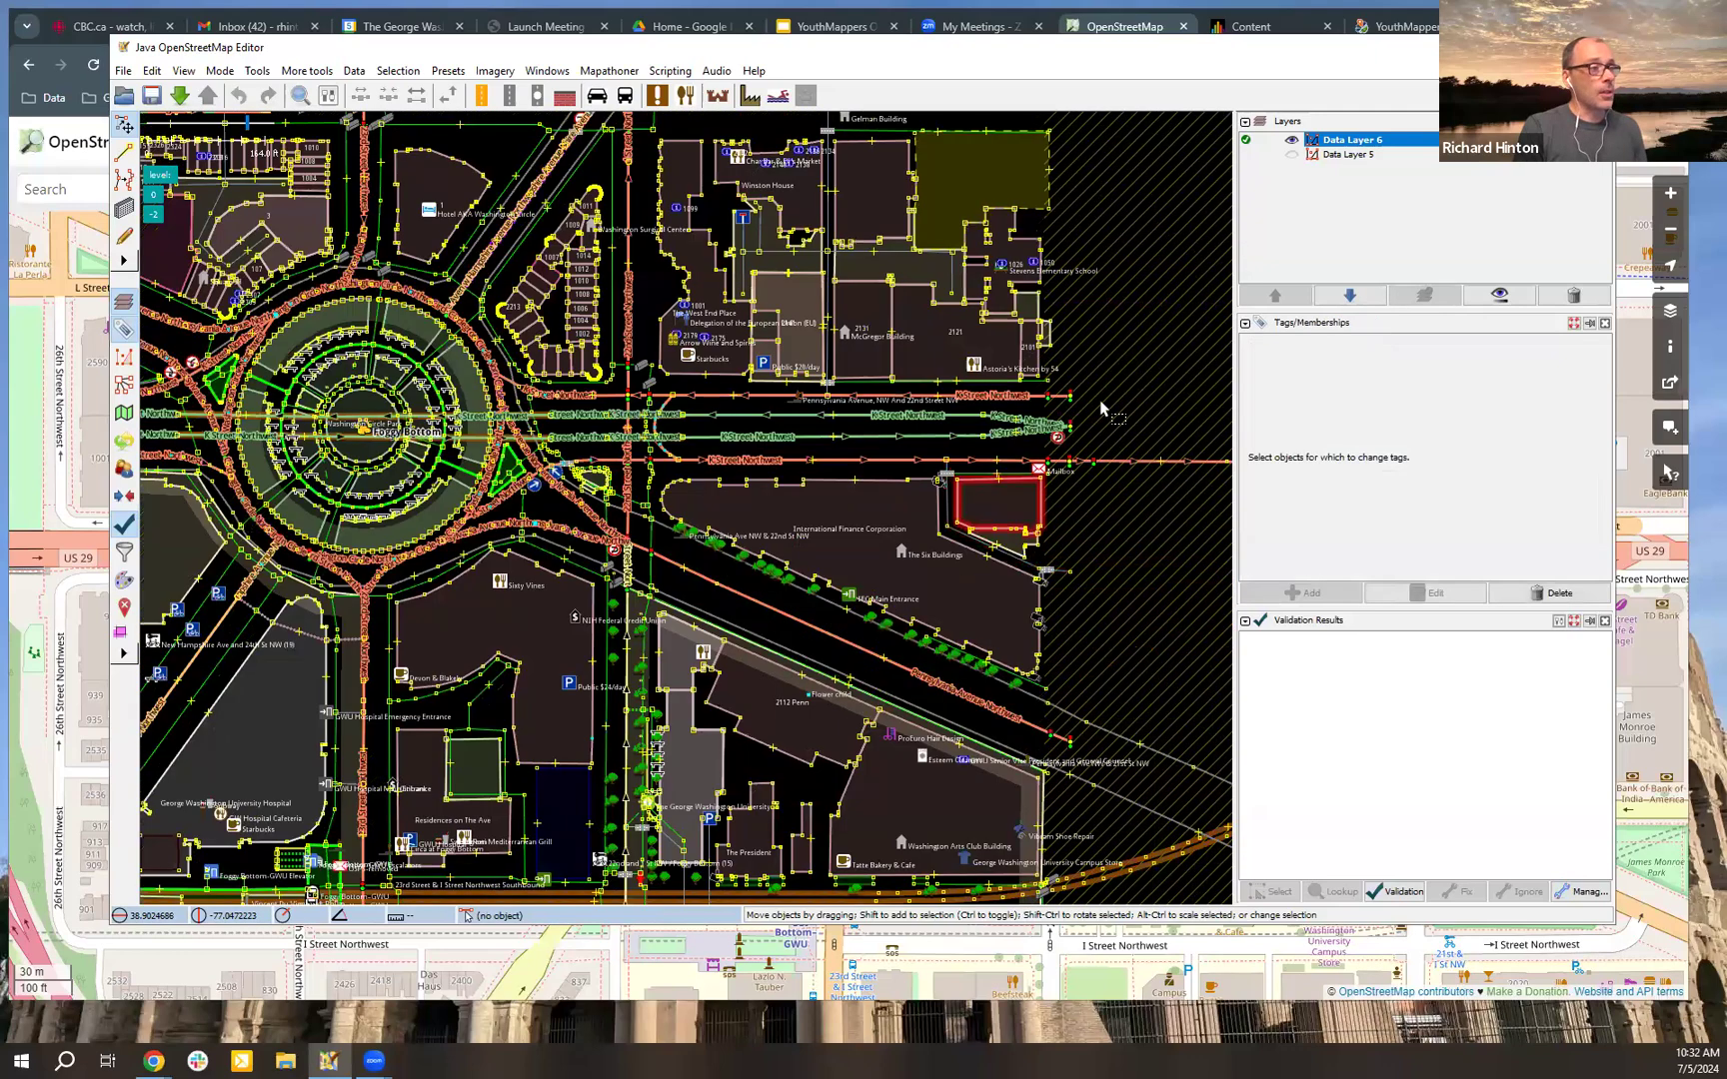
left_click(1049, 412)
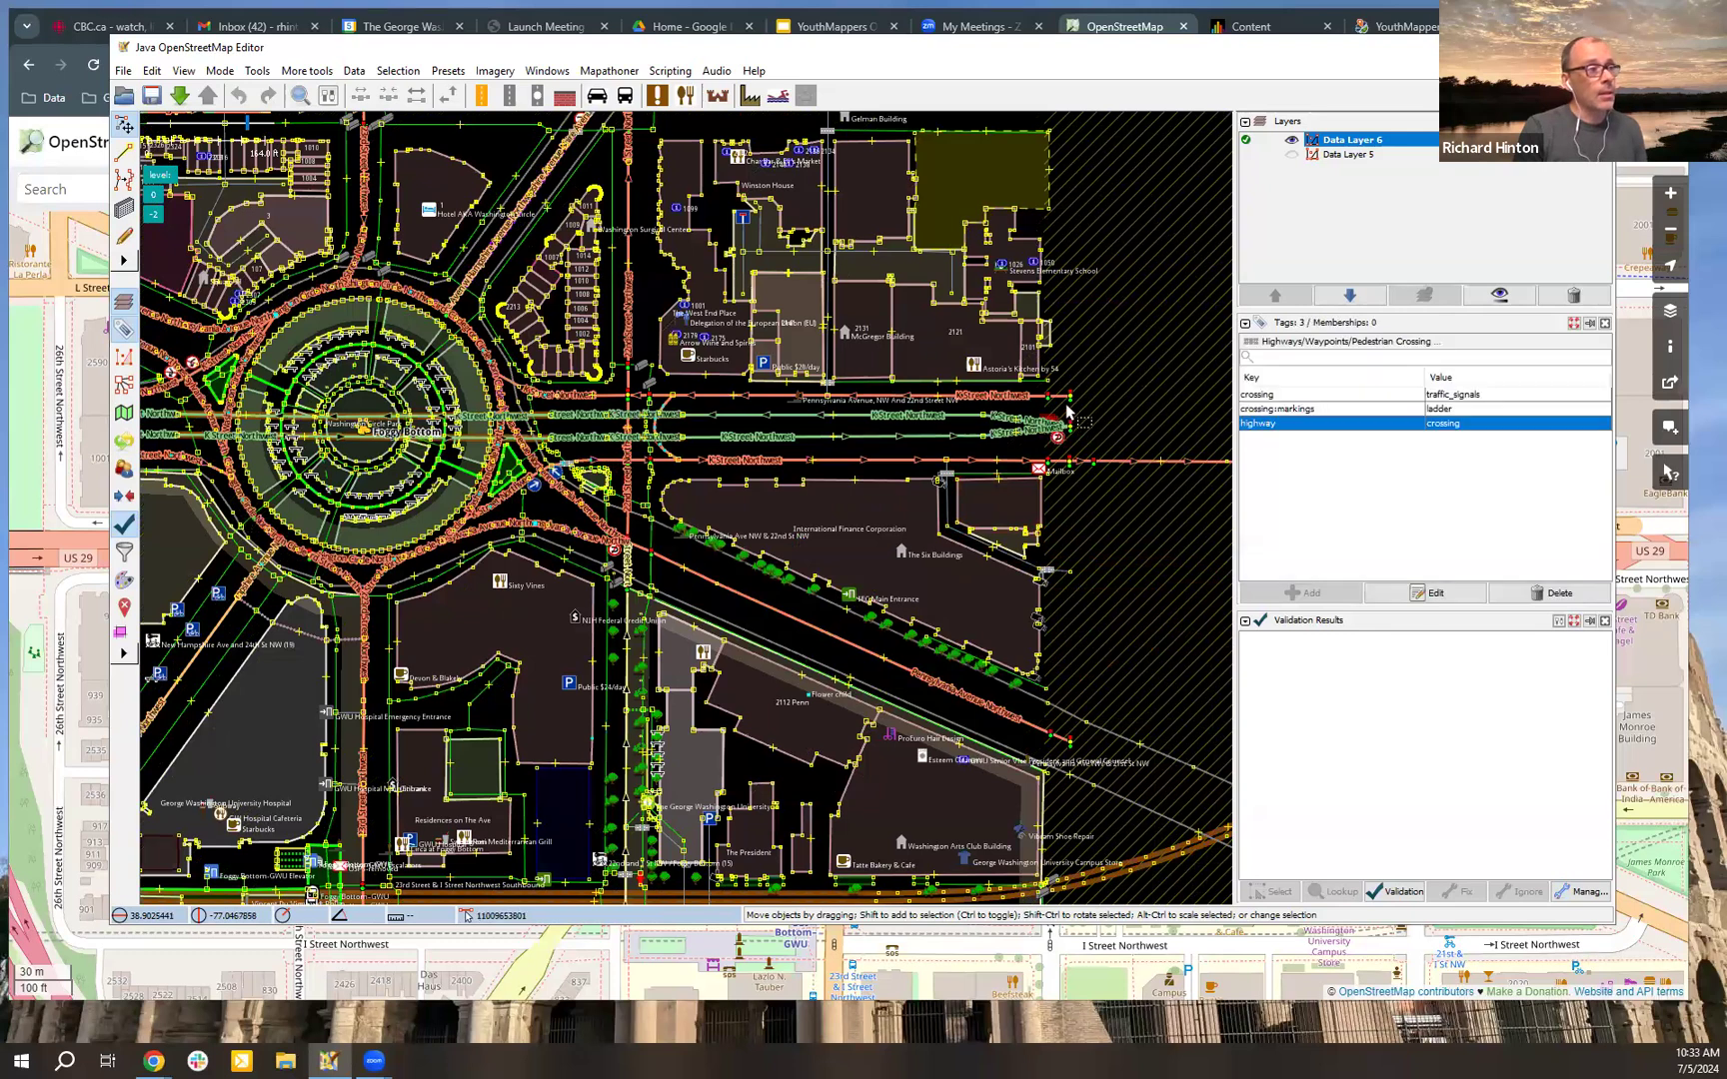
scroll(1049, 410, "up", 6)
left_click(1126, 369)
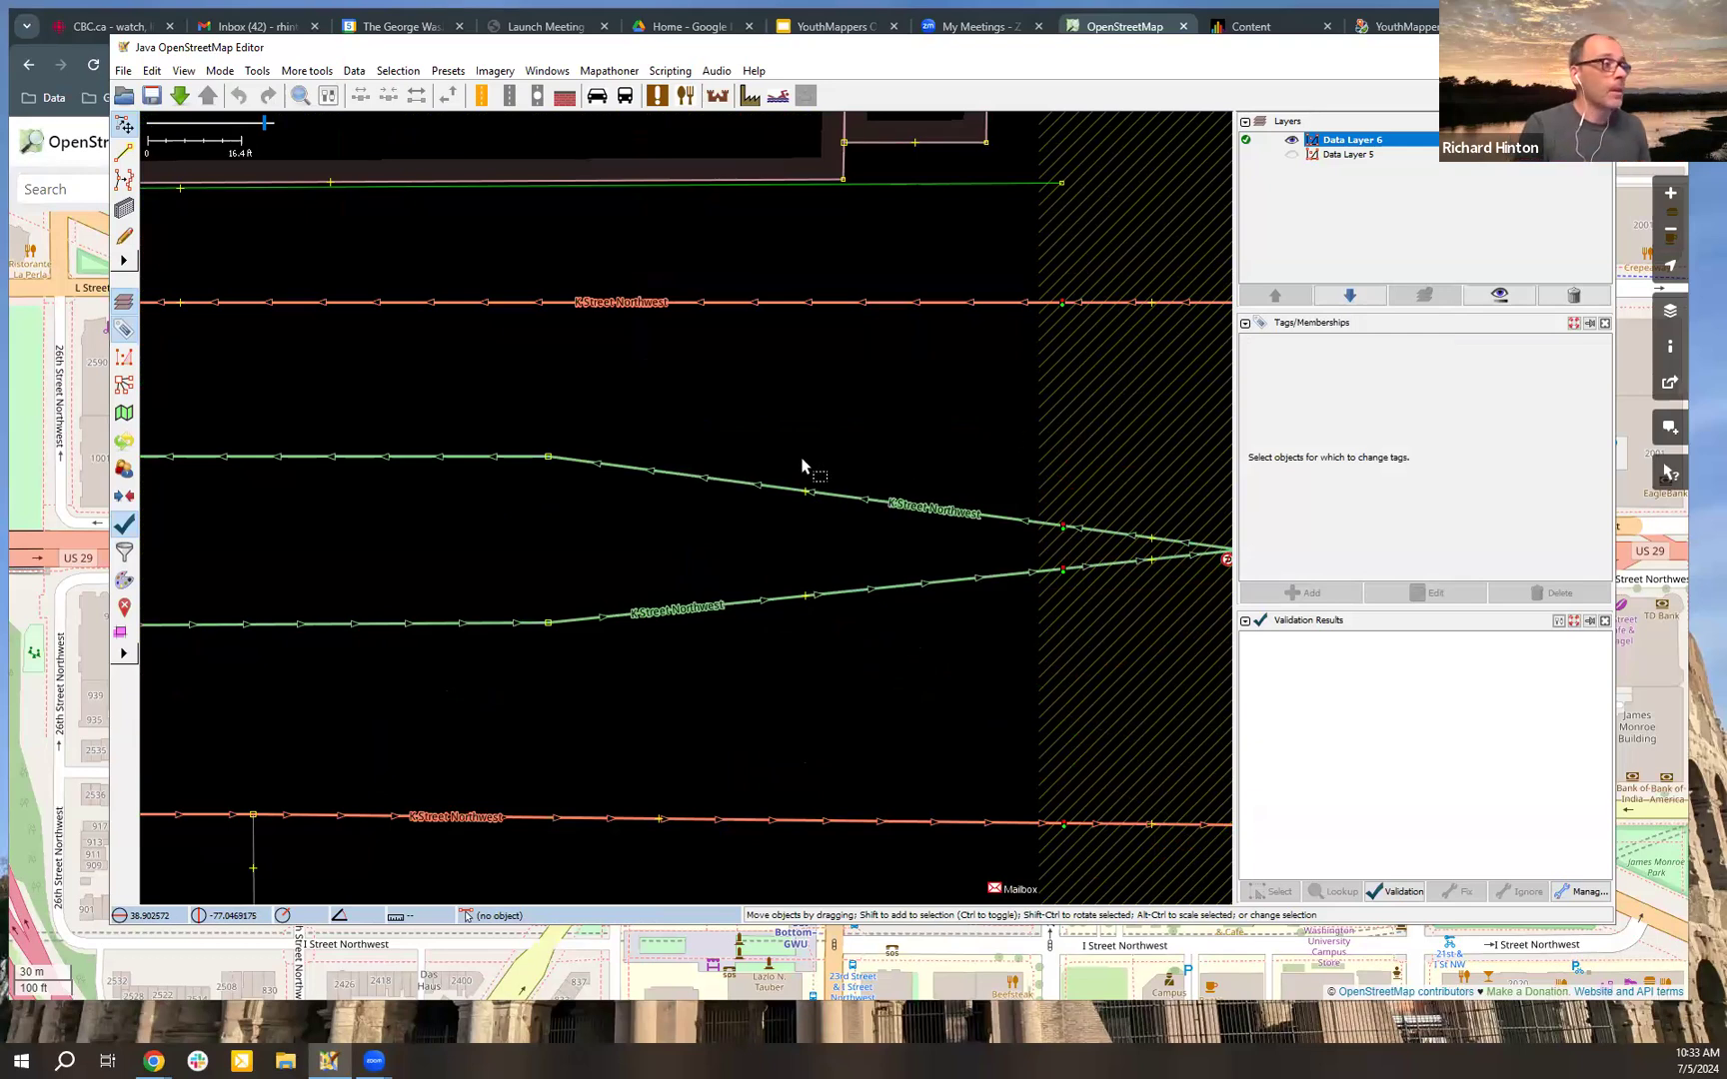
scroll(790, 480, "down", 4)
left_click(693, 502)
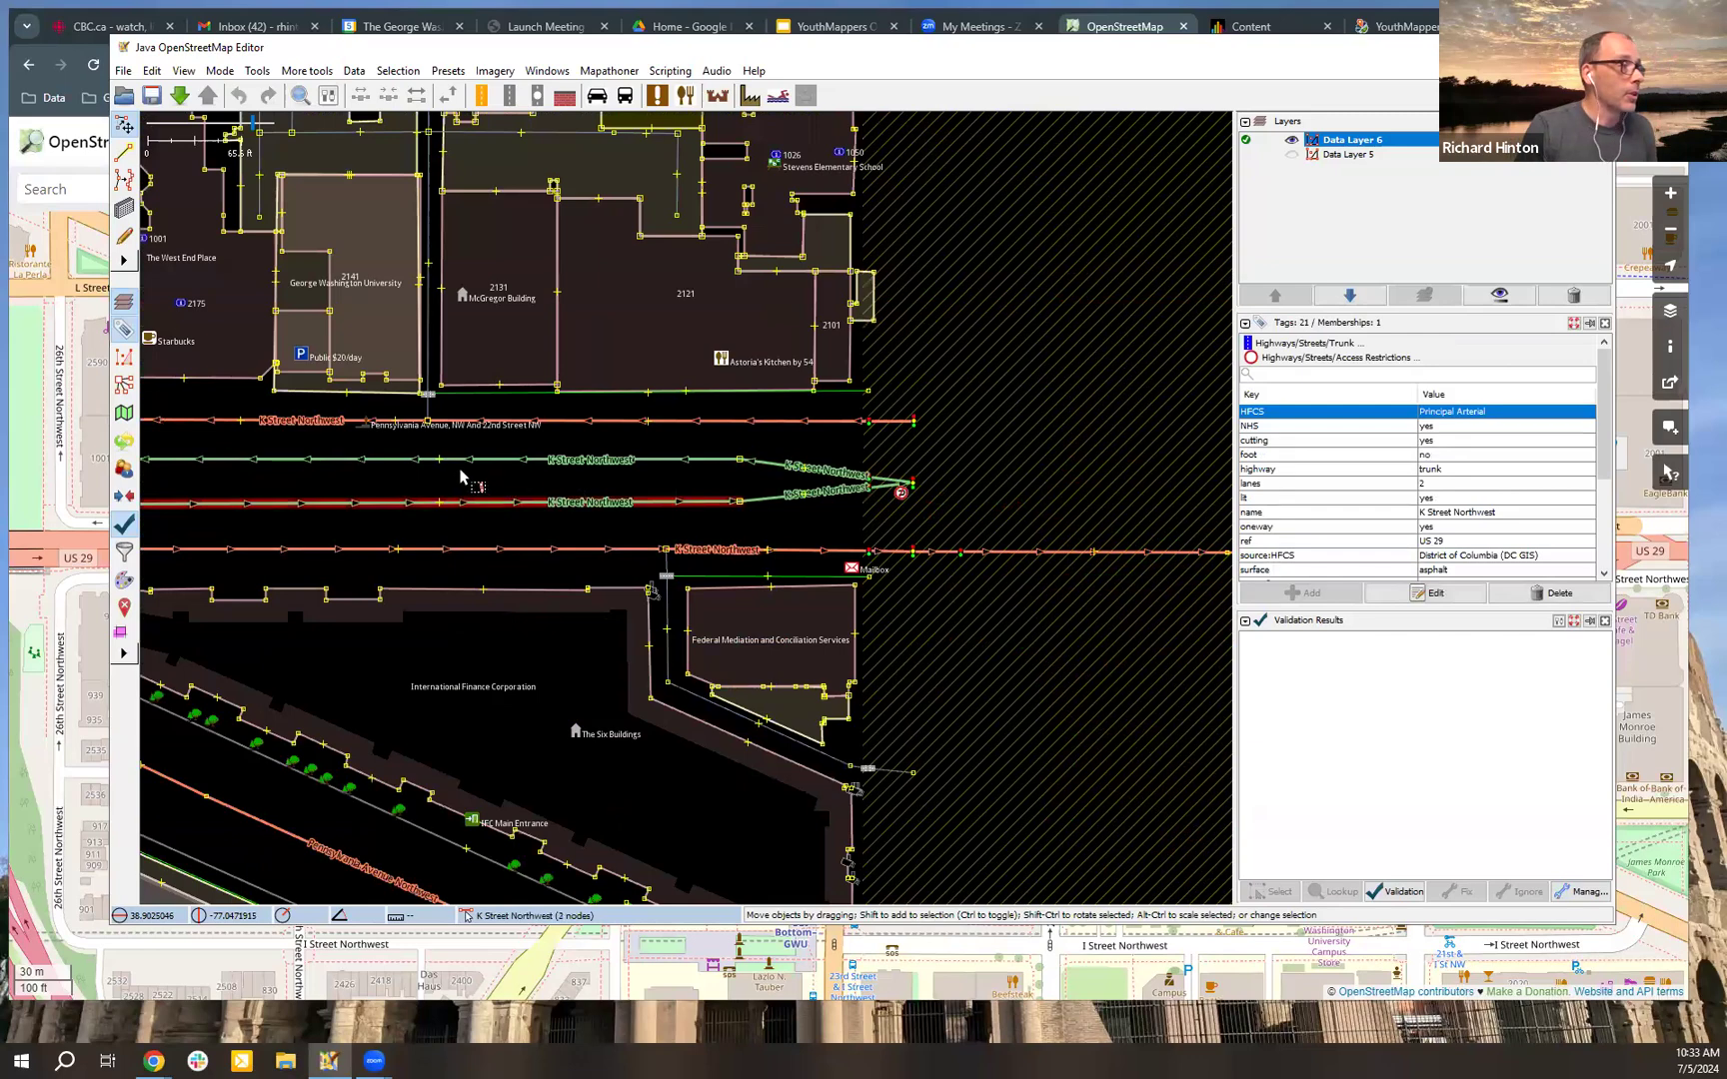
scroll(692, 498, "down", 2)
left_click_drag(527, 493, 955, 469)
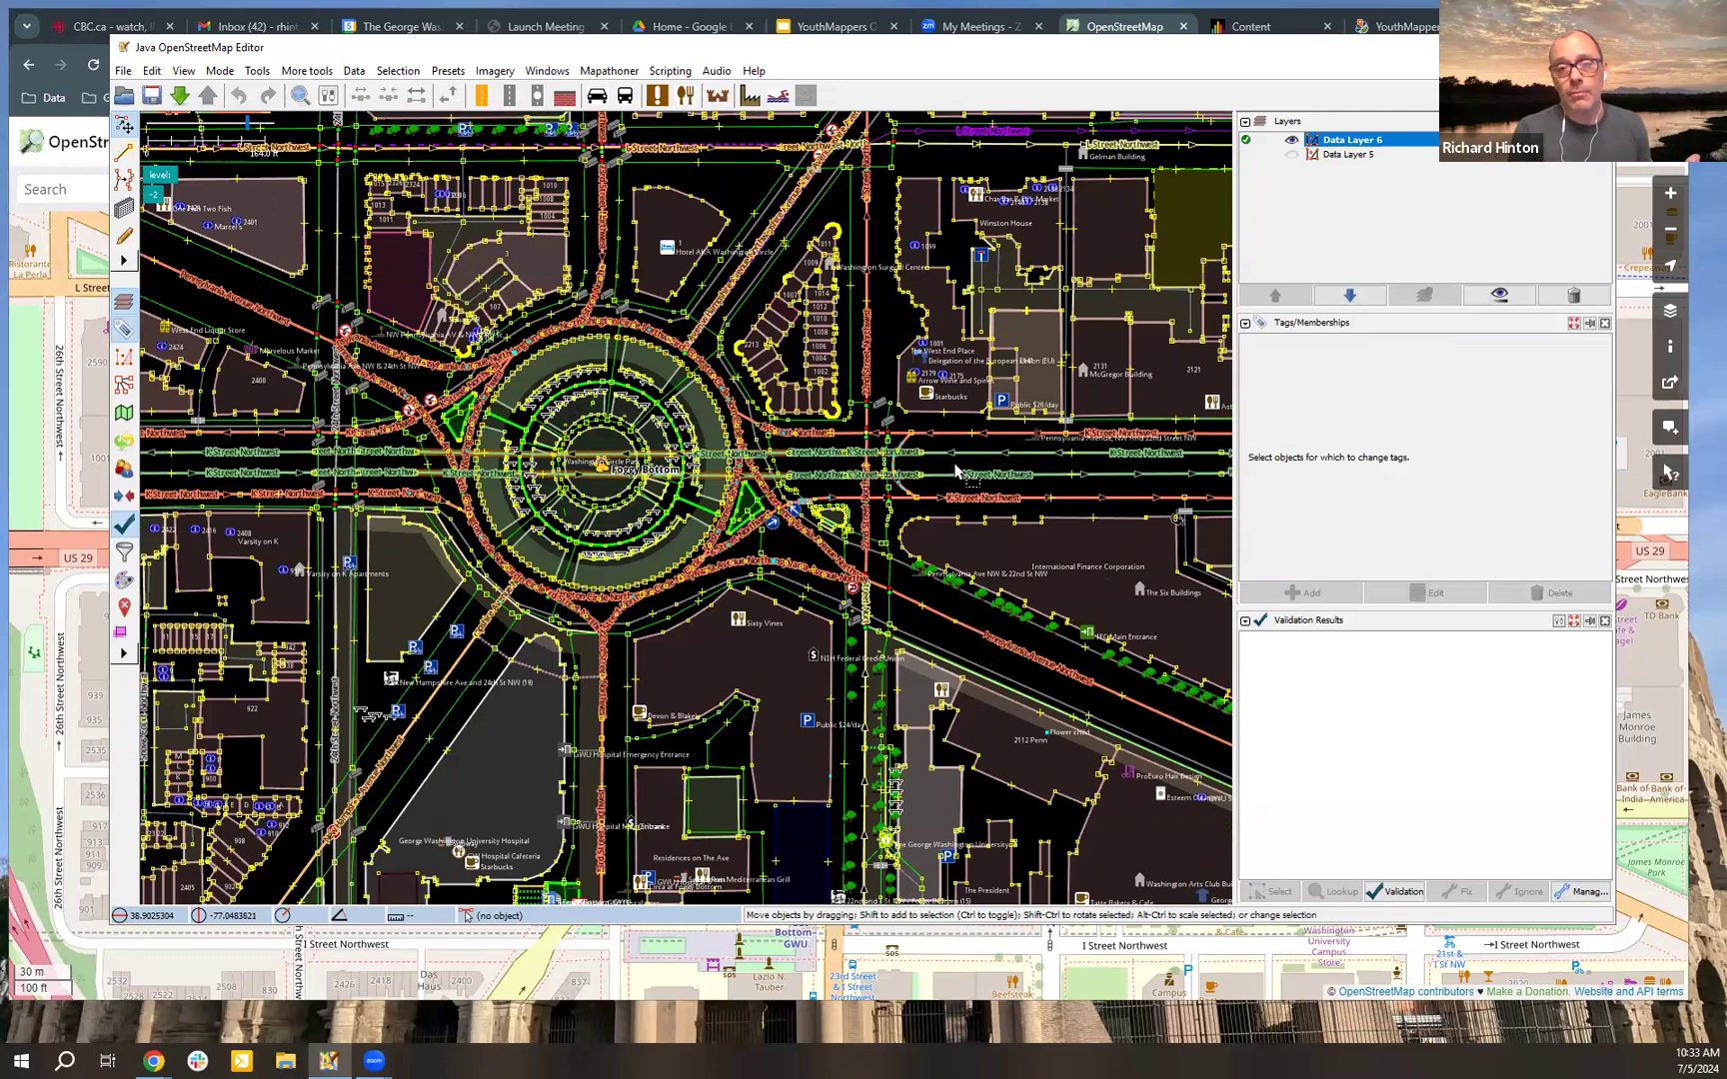
Step: Examine the K Street Northwest tunnel segments under Washington Circle Park, highlighting the layer tag of one segment
left_click(799, 544)
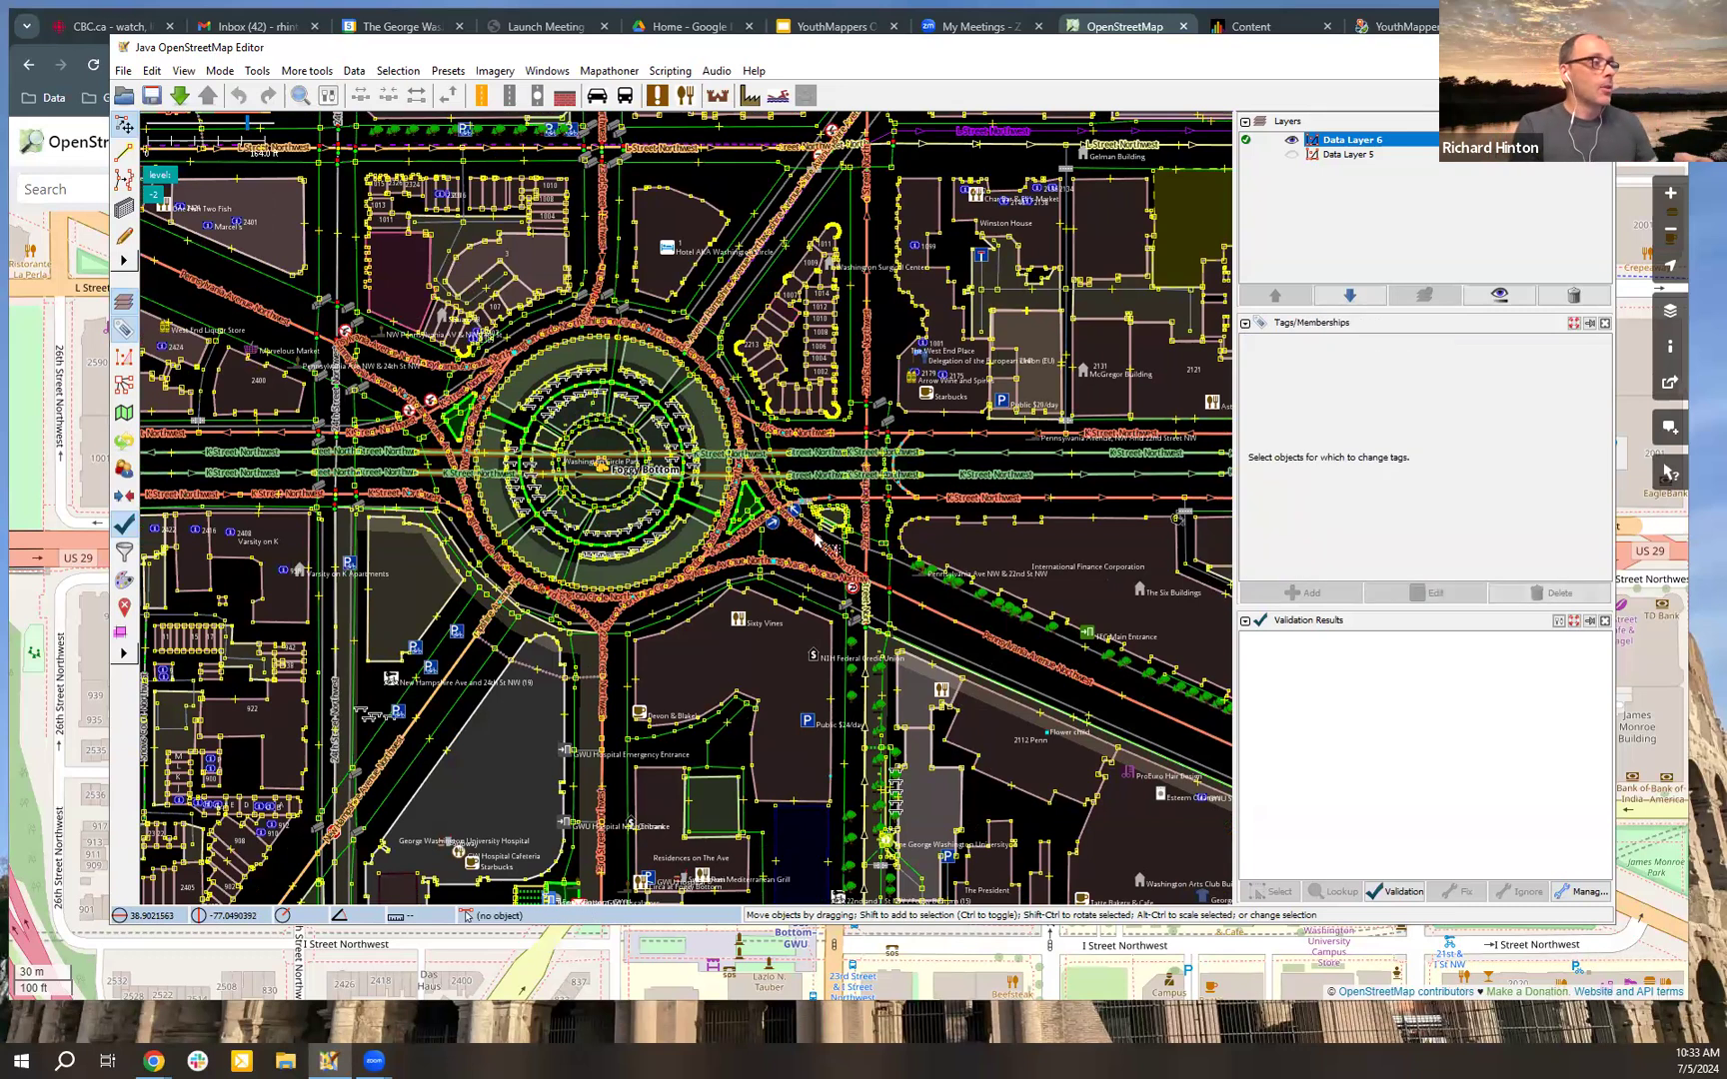
left_click(798, 538)
left_click(805, 517)
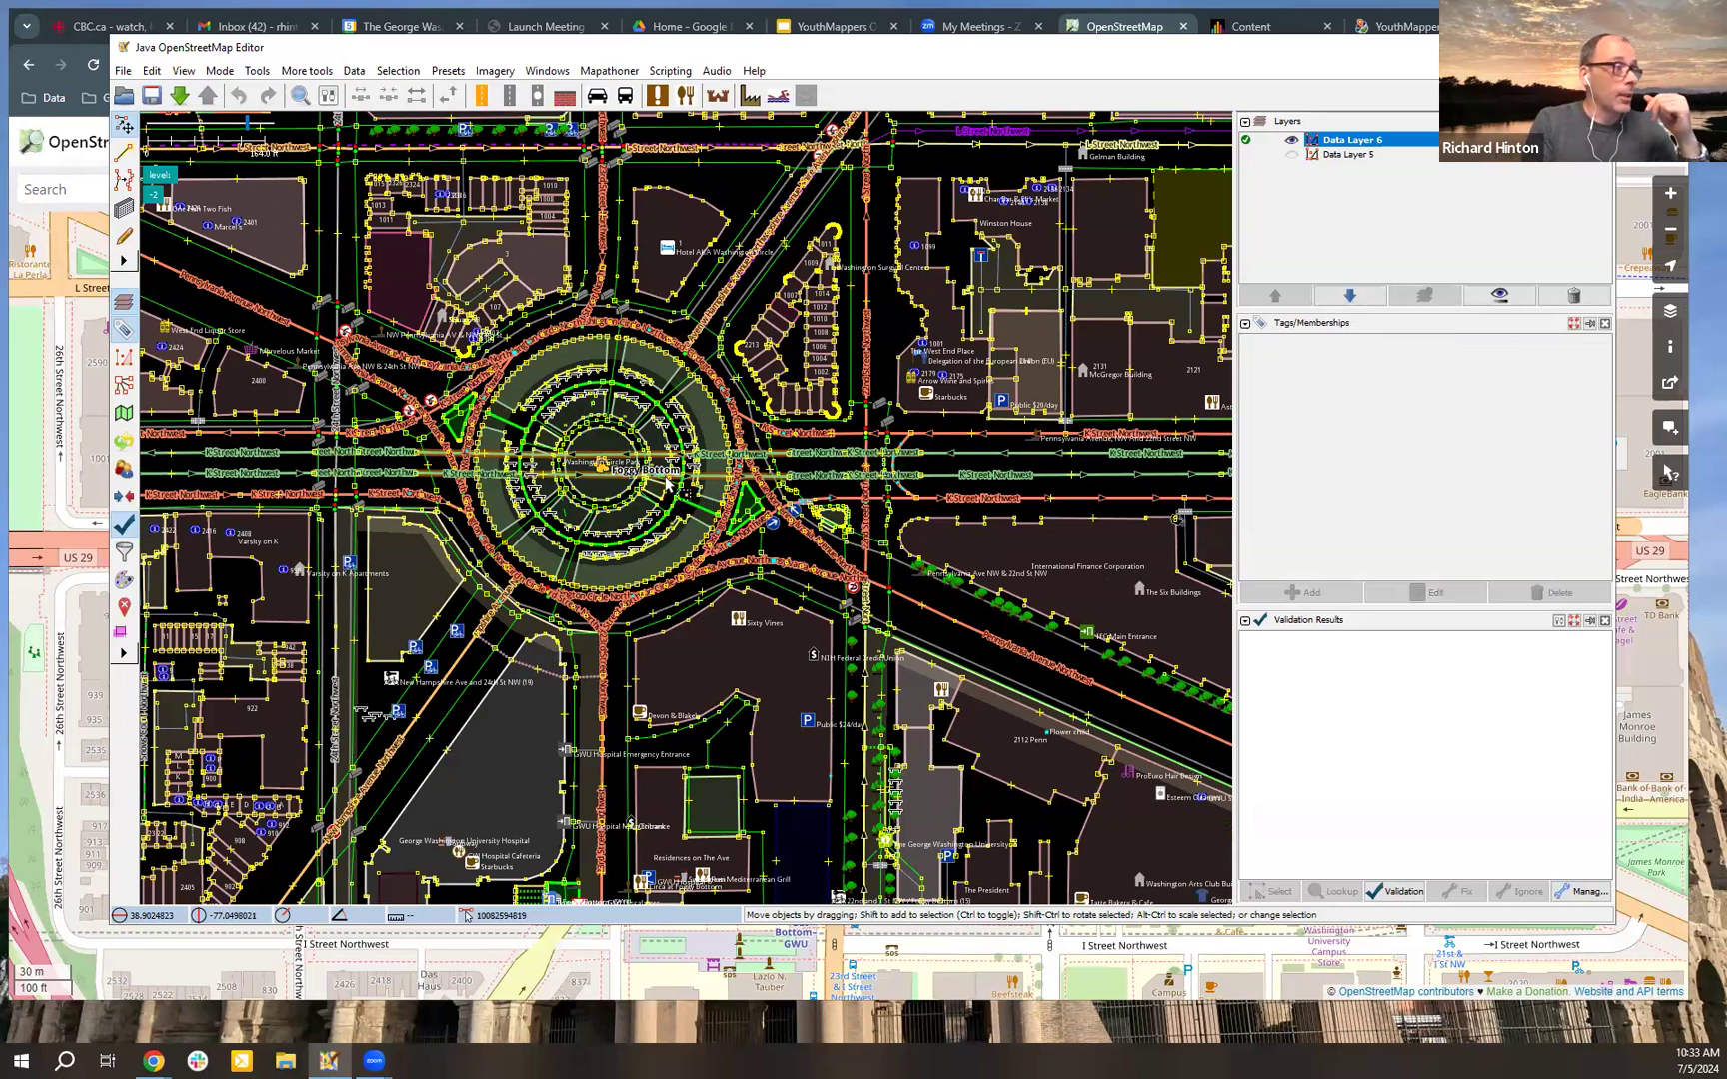
scroll(768, 437, "up", 2)
left_click(770, 437)
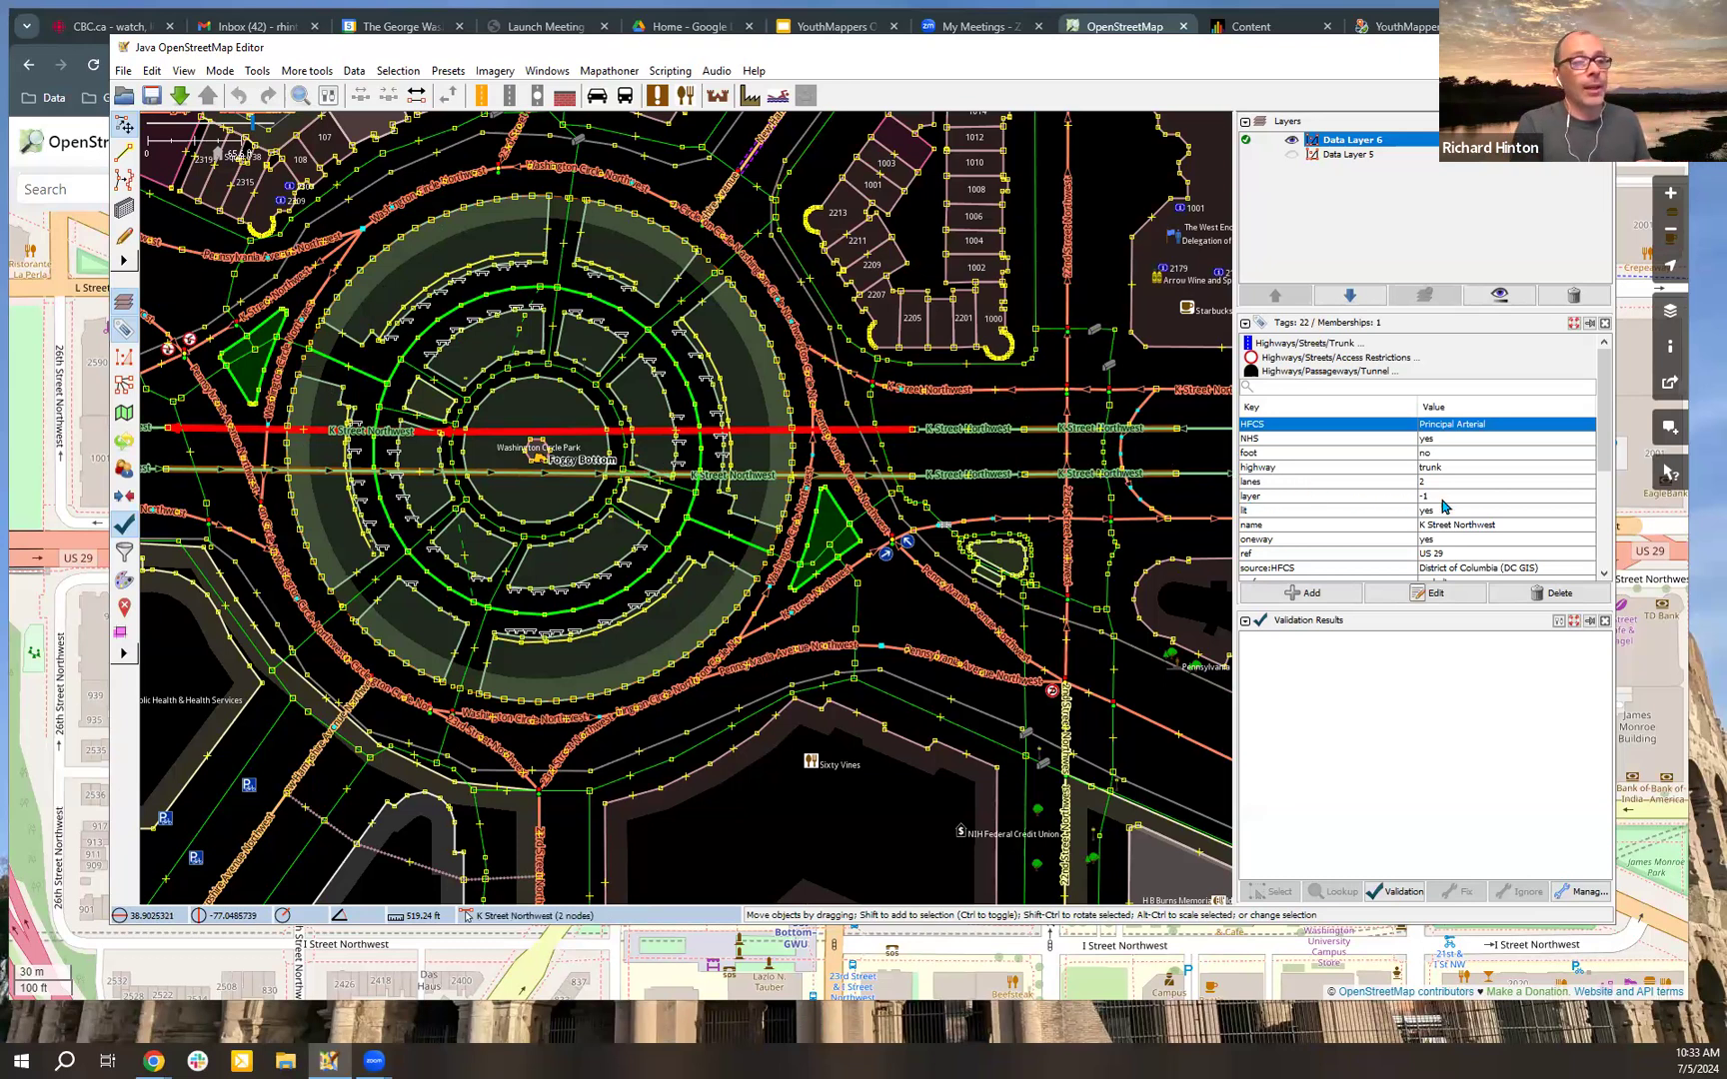
left_click(1369, 508)
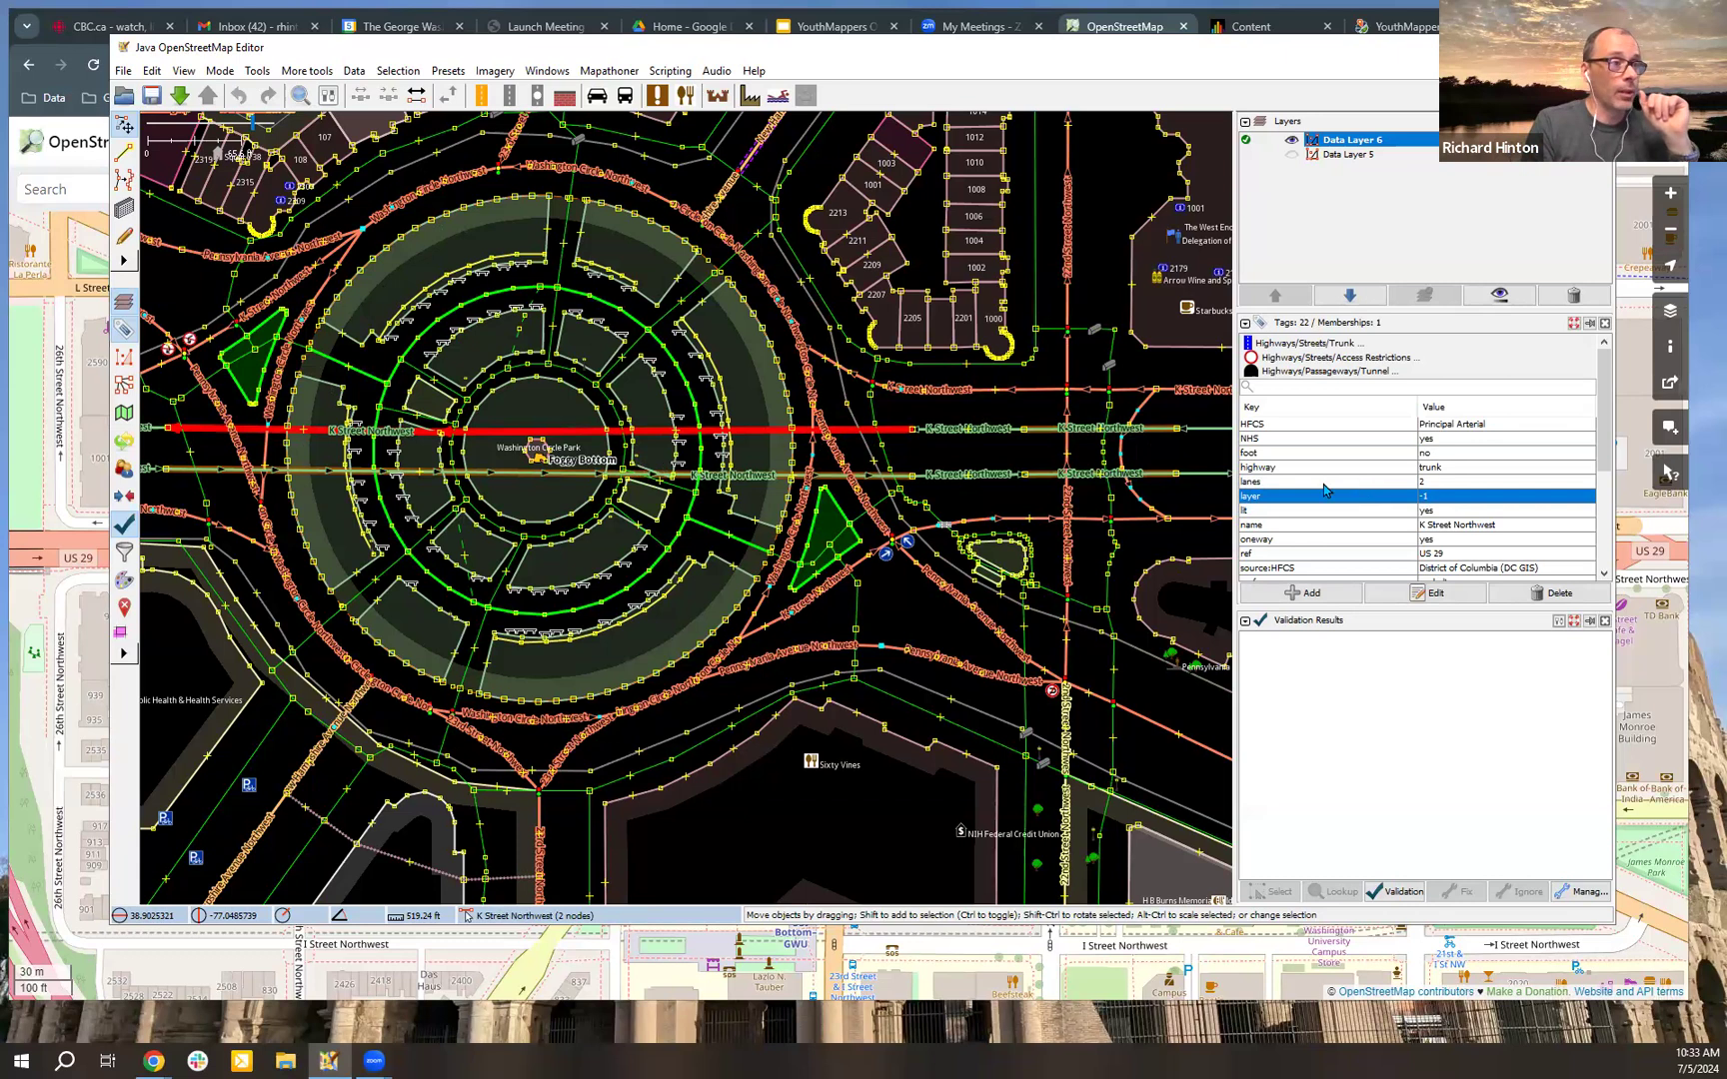
left_click(954, 452)
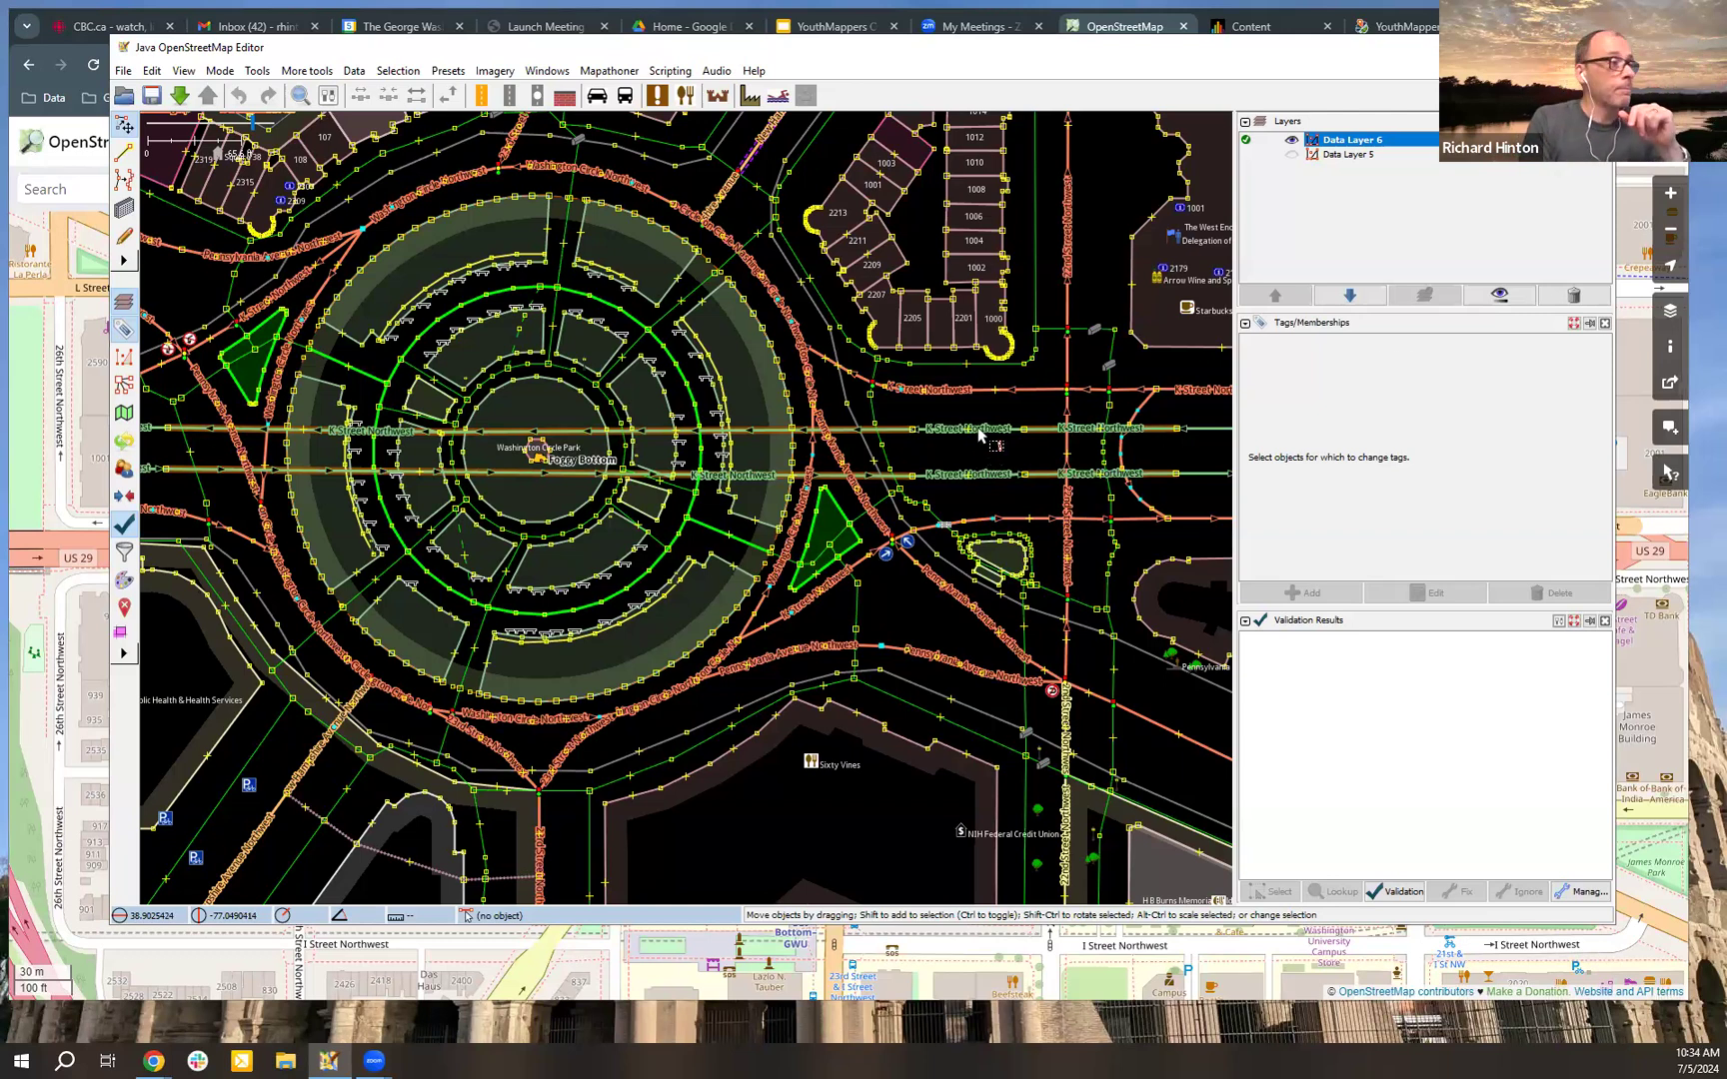
left_click(978, 429)
left_click(1207, 467)
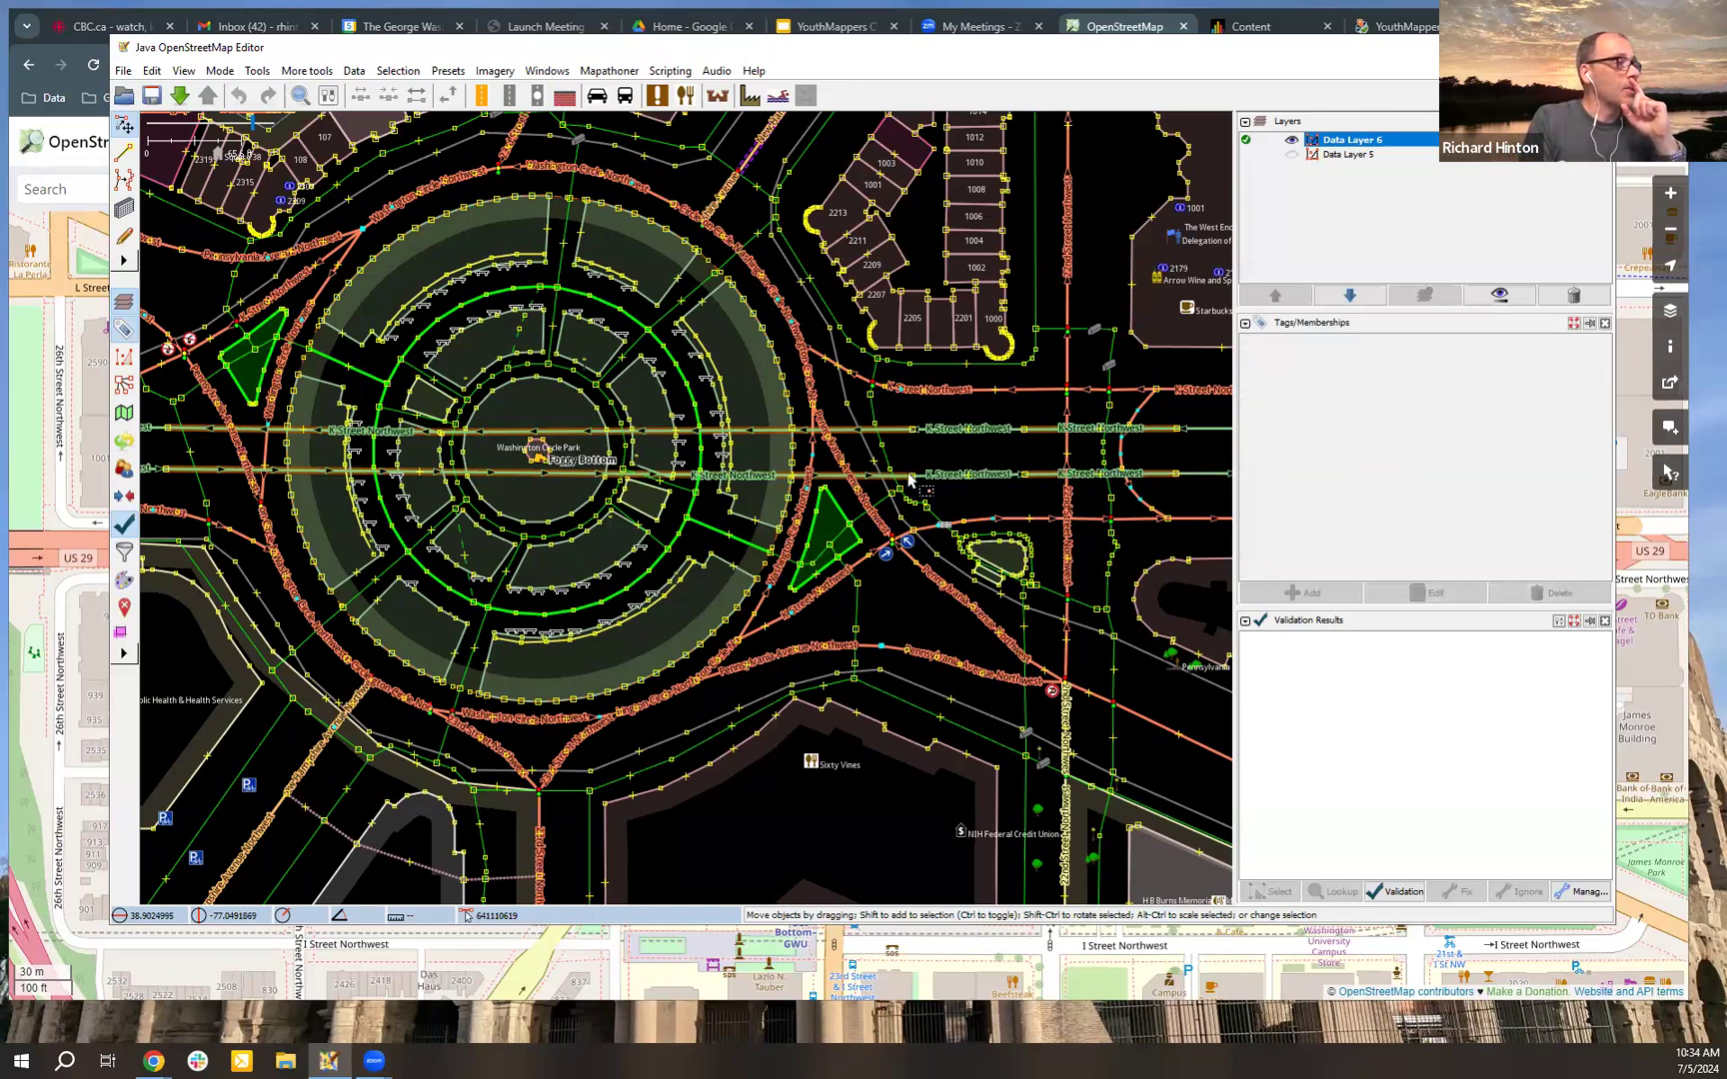
left_click(910, 469)
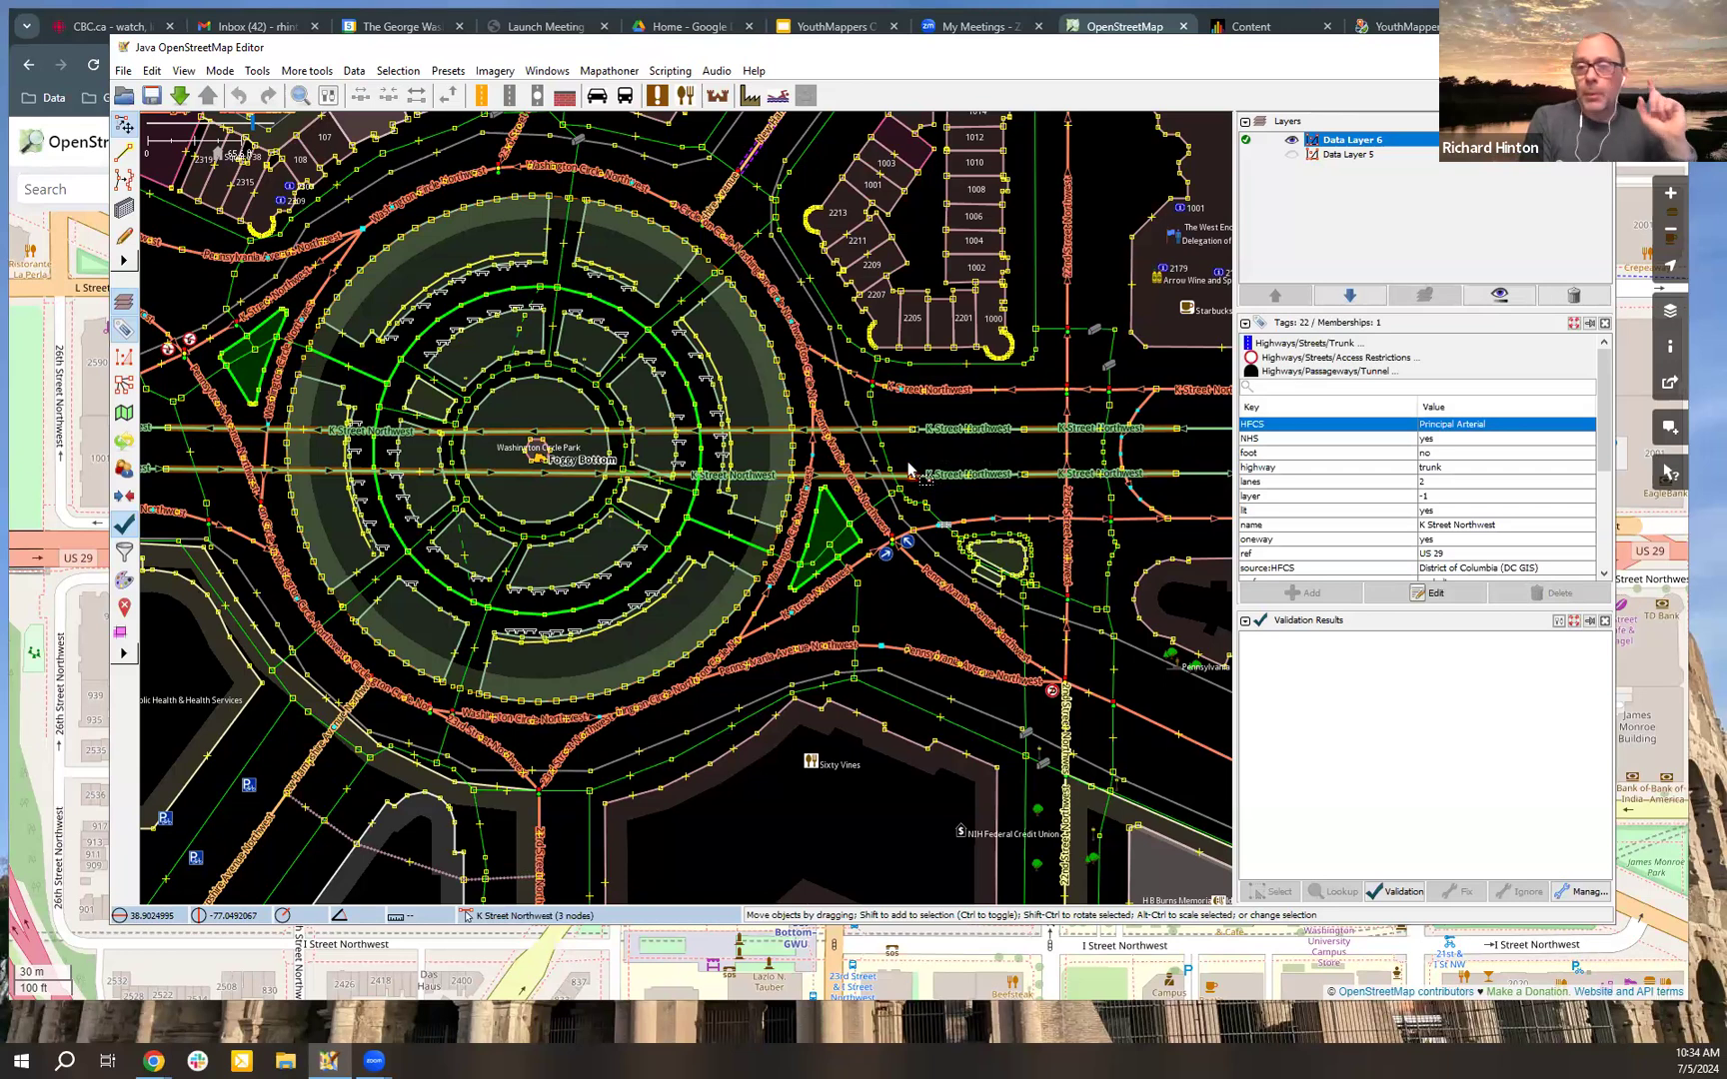
Step: Add Bing aerial imagery as a background layer beneath the map data
scroll(909, 469, "down", 3)
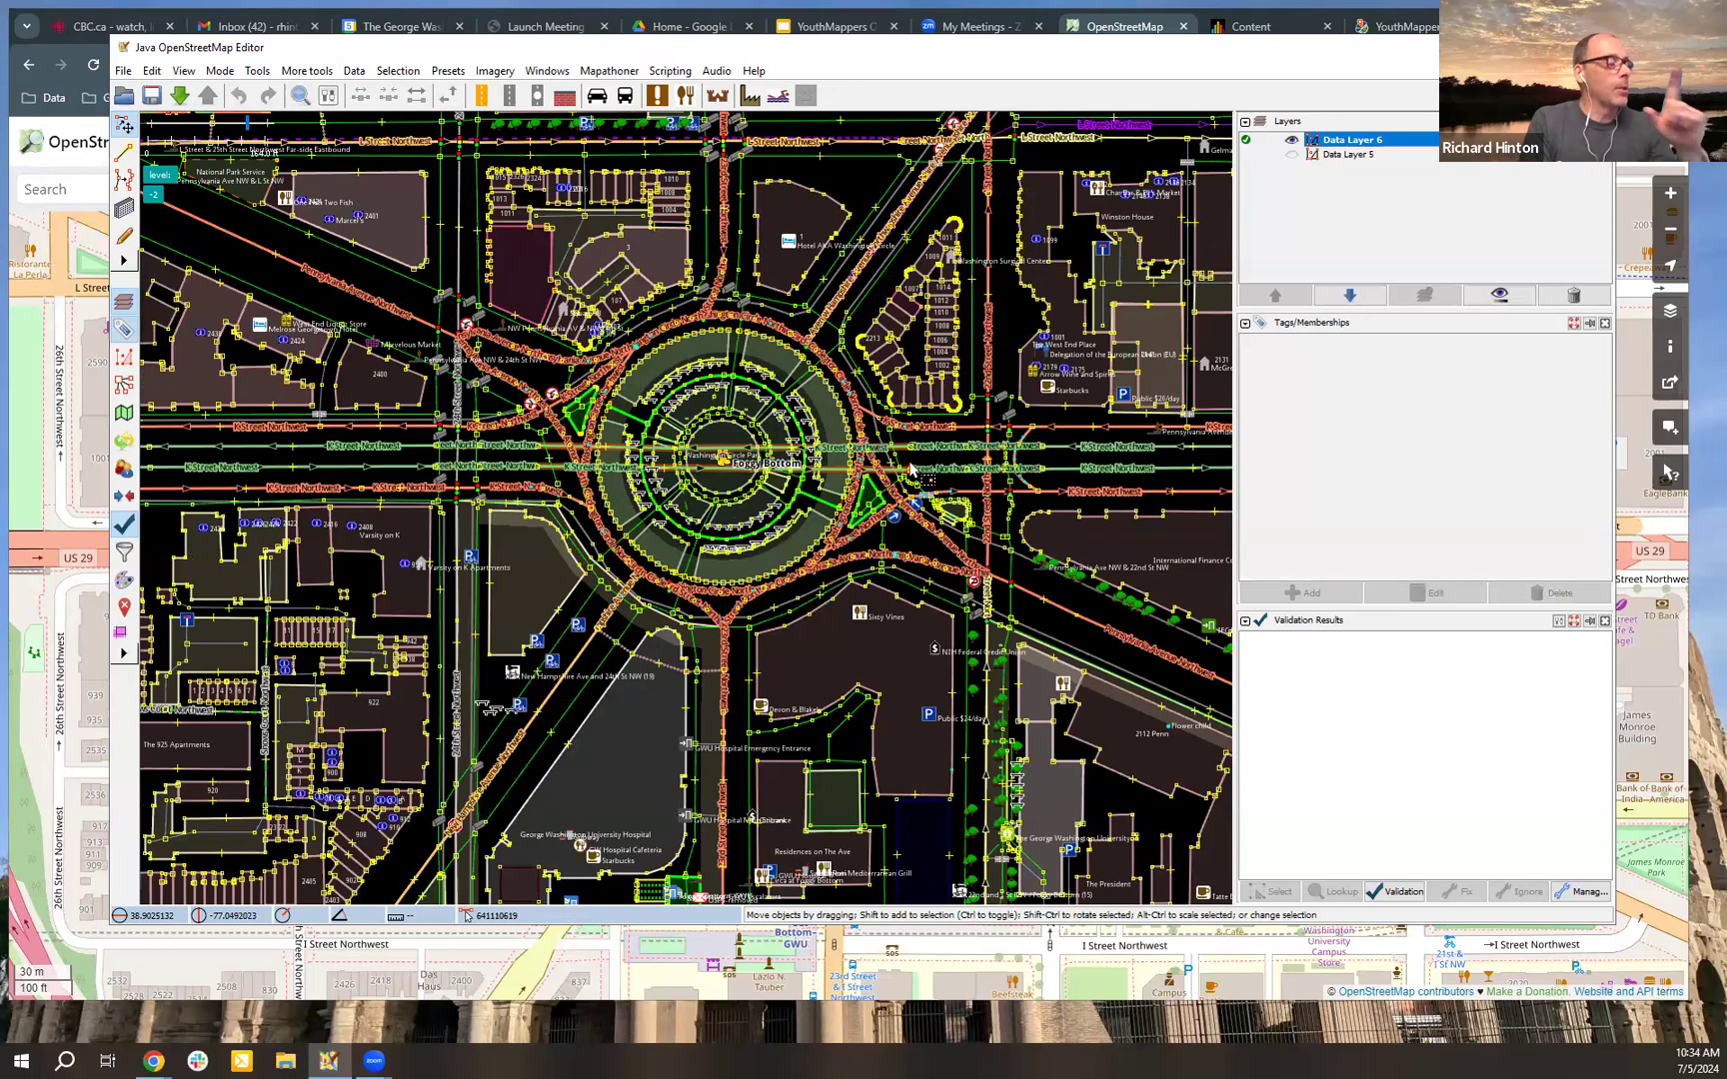
left_click(496, 73)
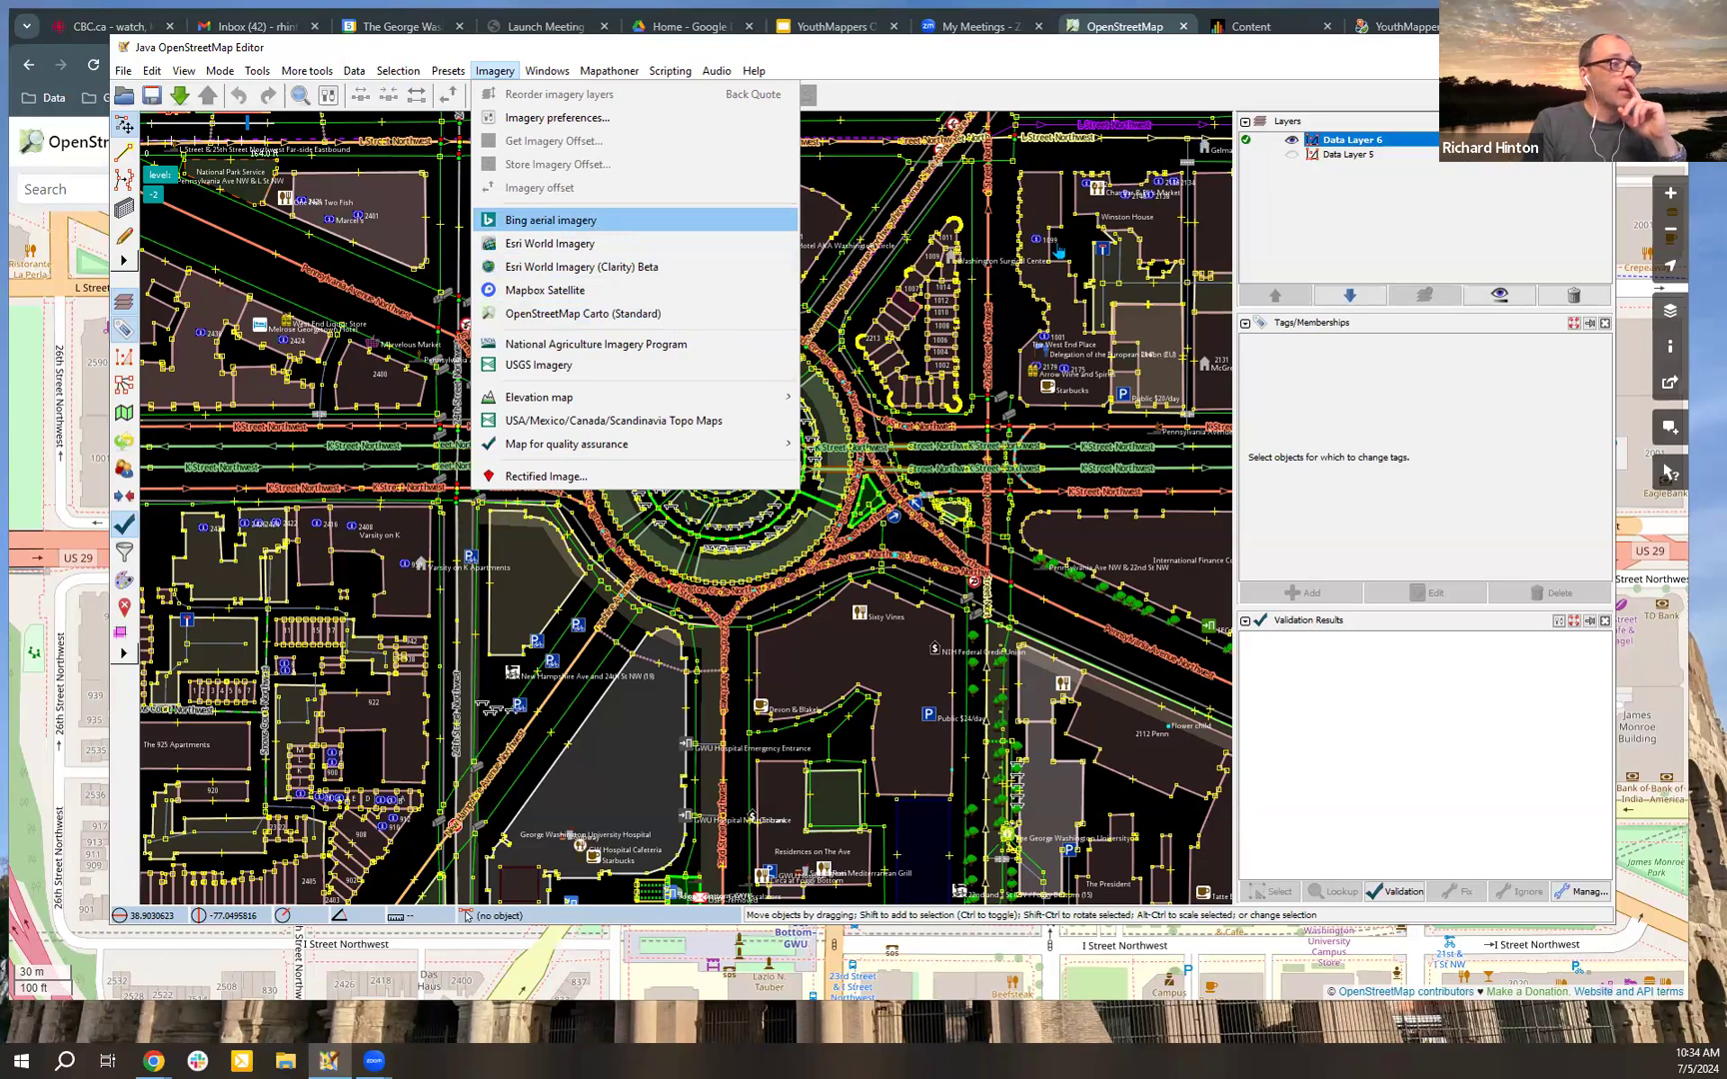
key("Return")
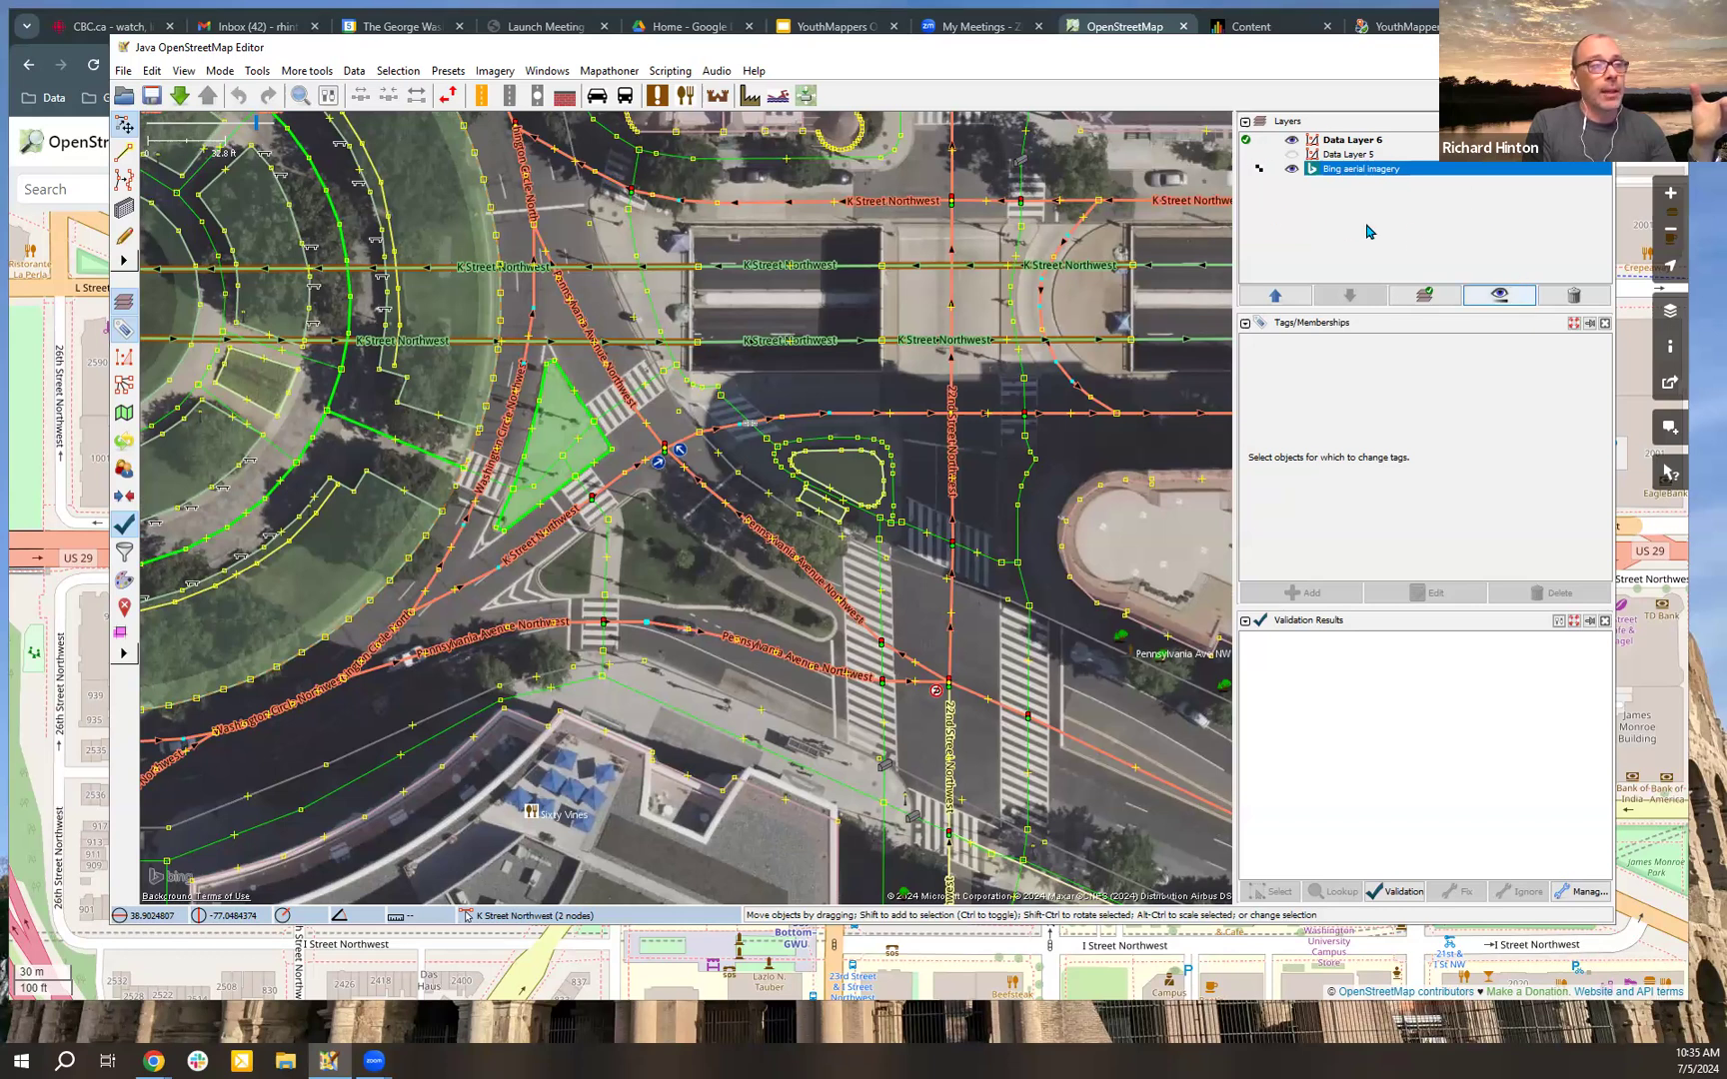
Step: Adjust the Bing aerial imagery's display settings to 100% opacity, normal colorfulness, gamma slightly above 1 and sharpness just above normal
left_click(1489, 297)
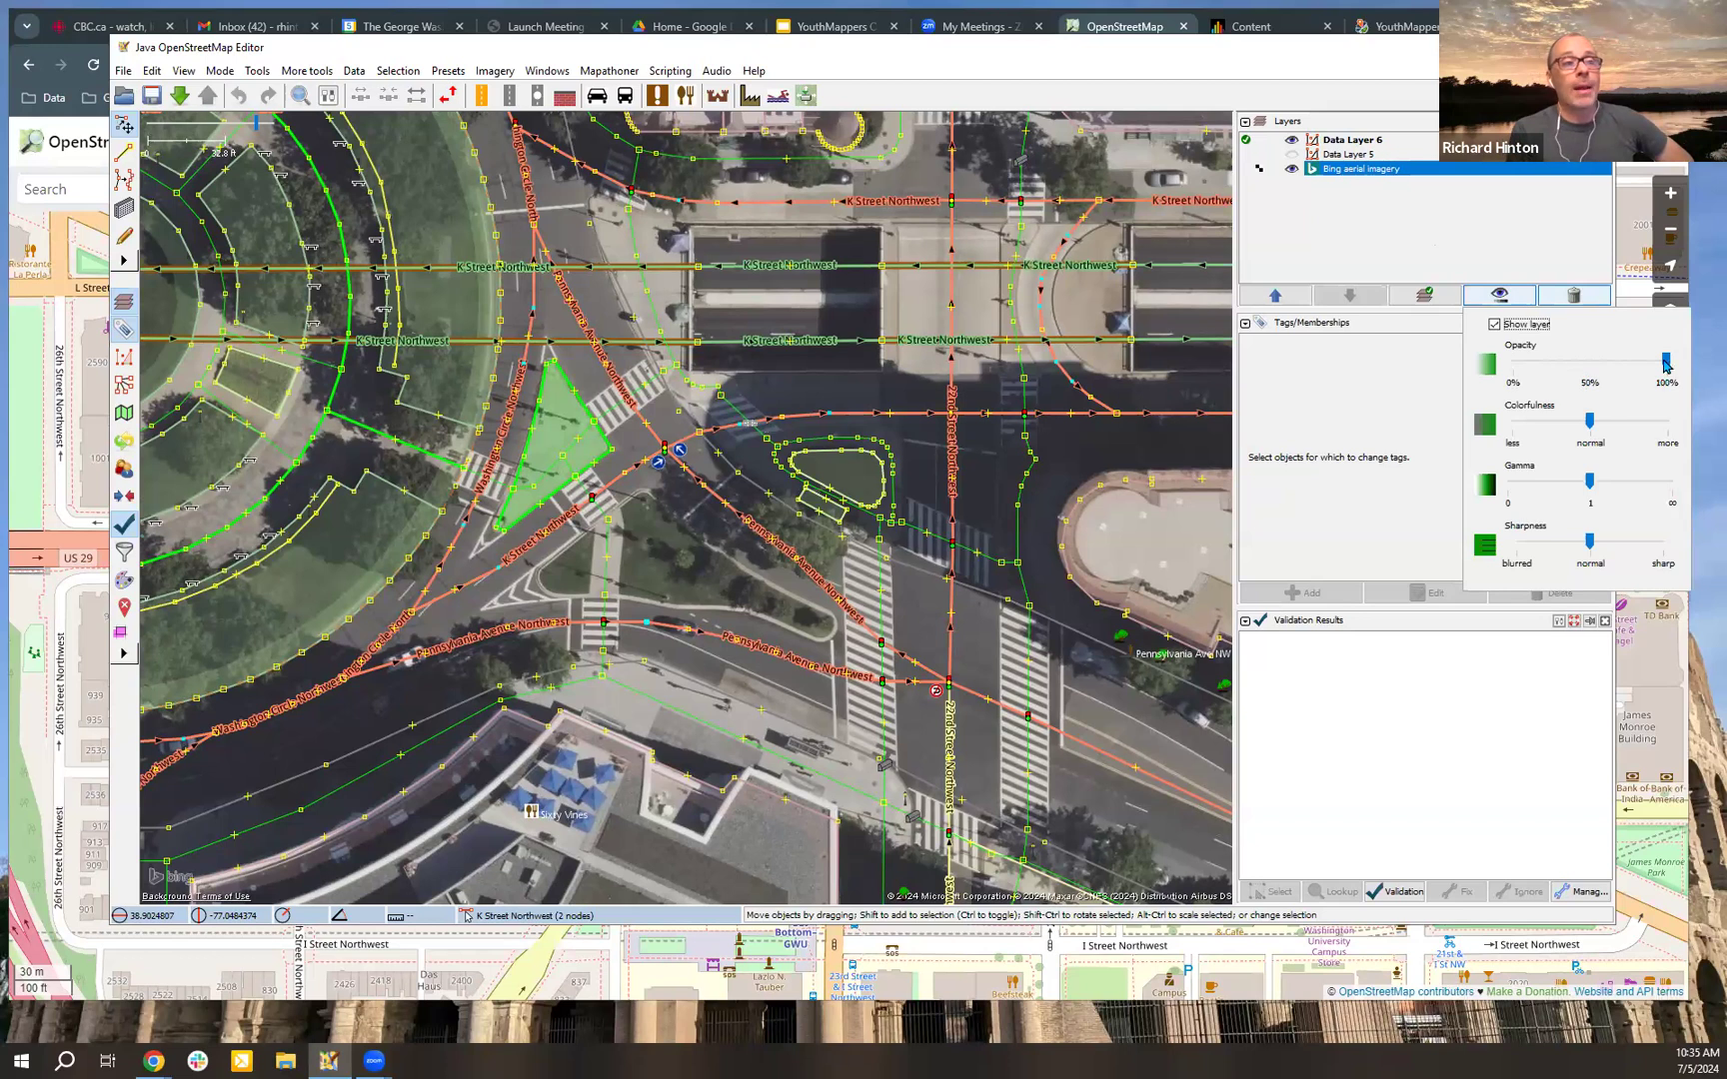
left_click_drag(1664, 363, 1565, 364)
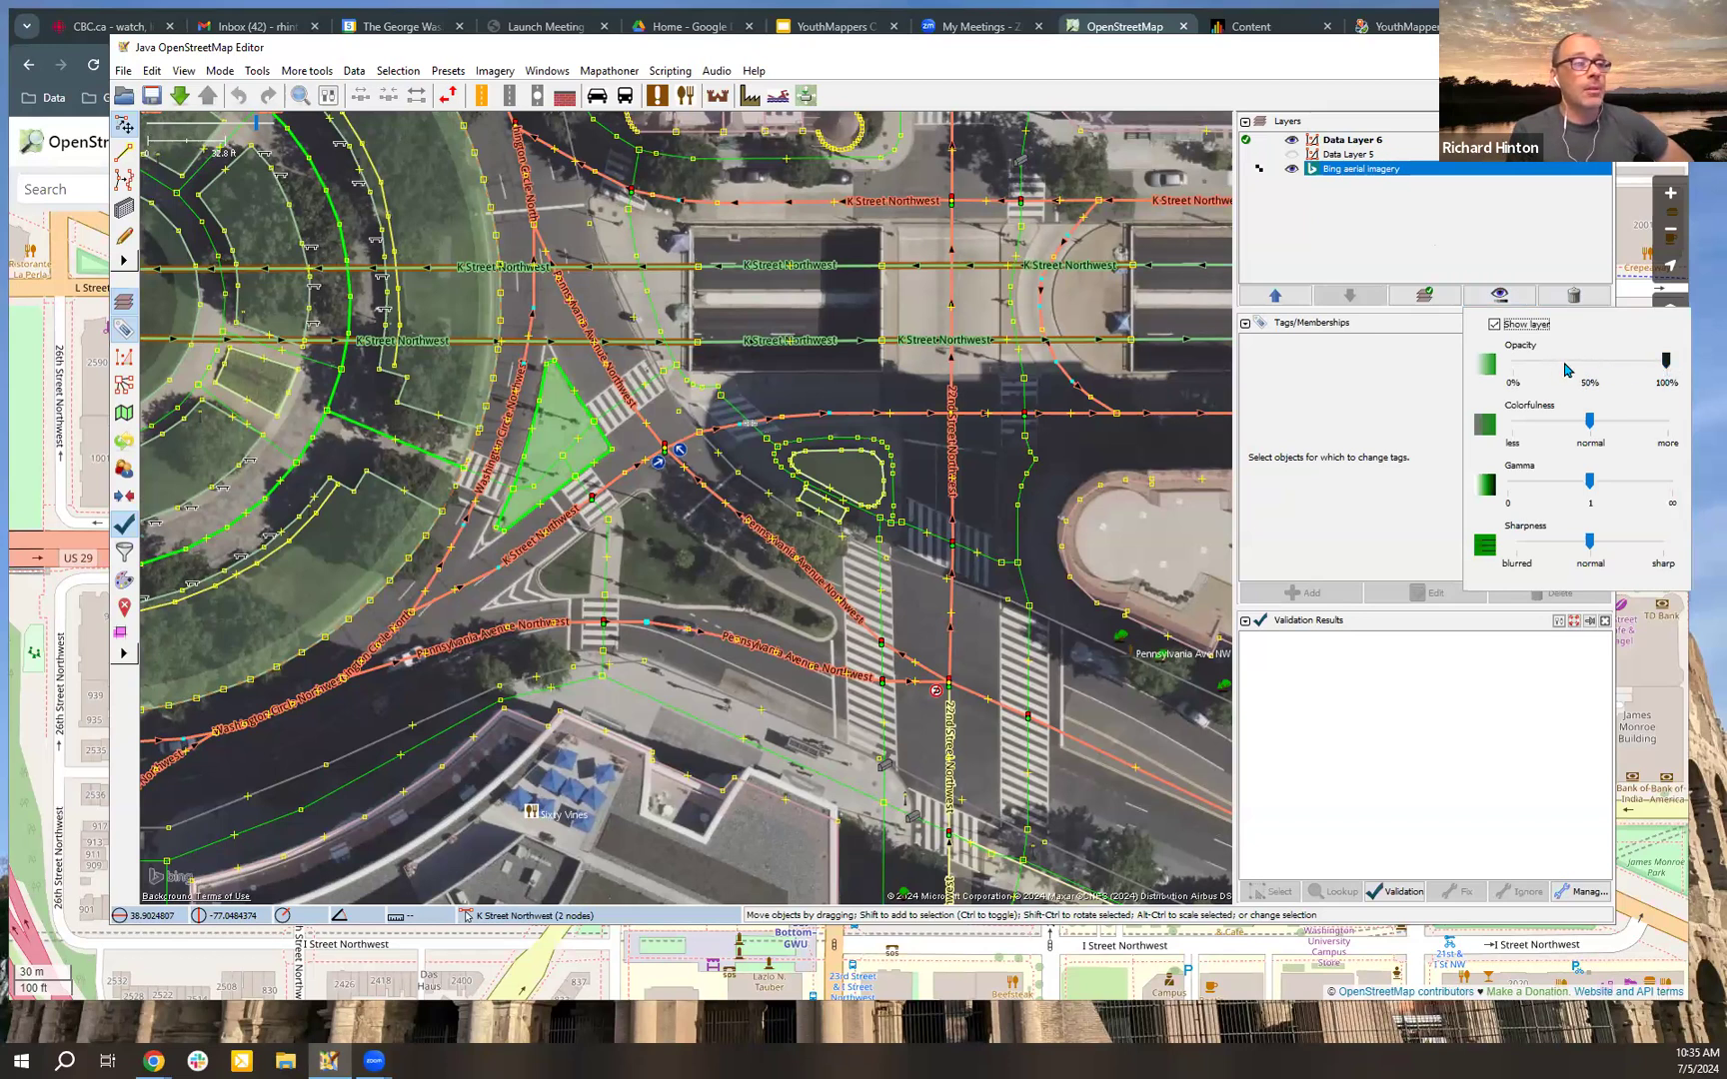
left_click(1670, 368)
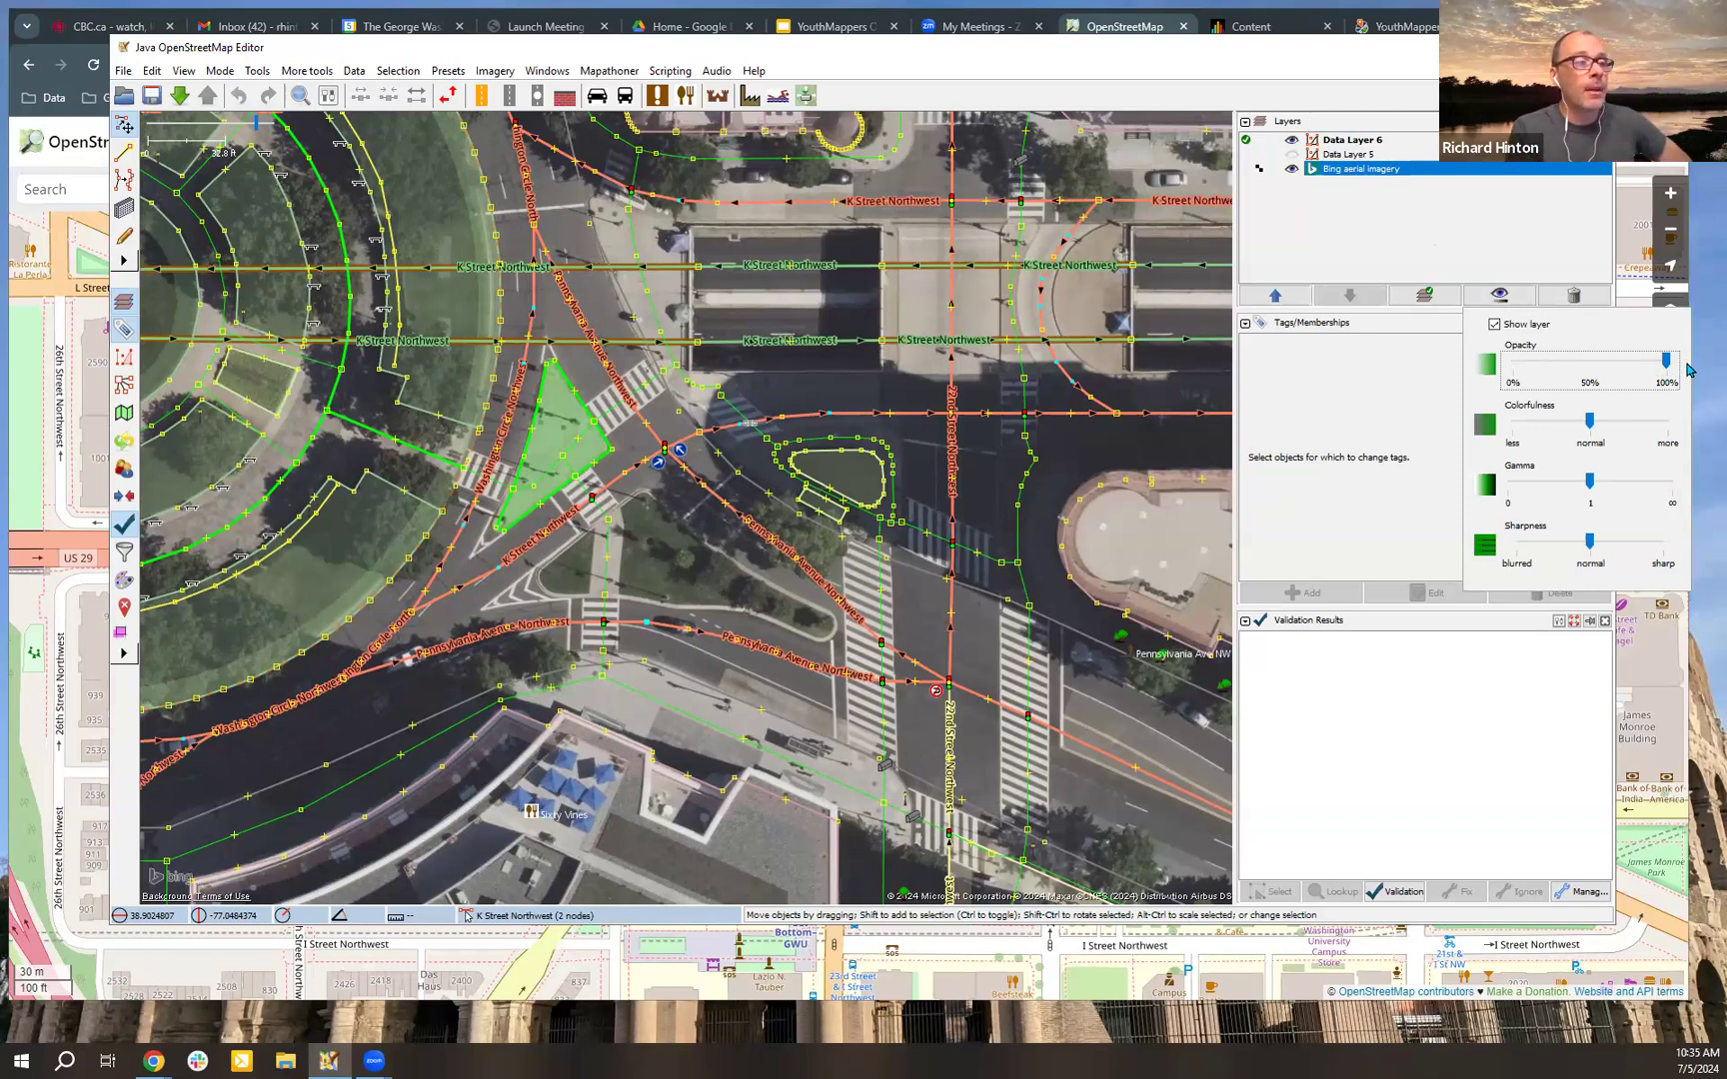
left_click(1619, 426)
left_click_drag(1539, 432, 1574, 480)
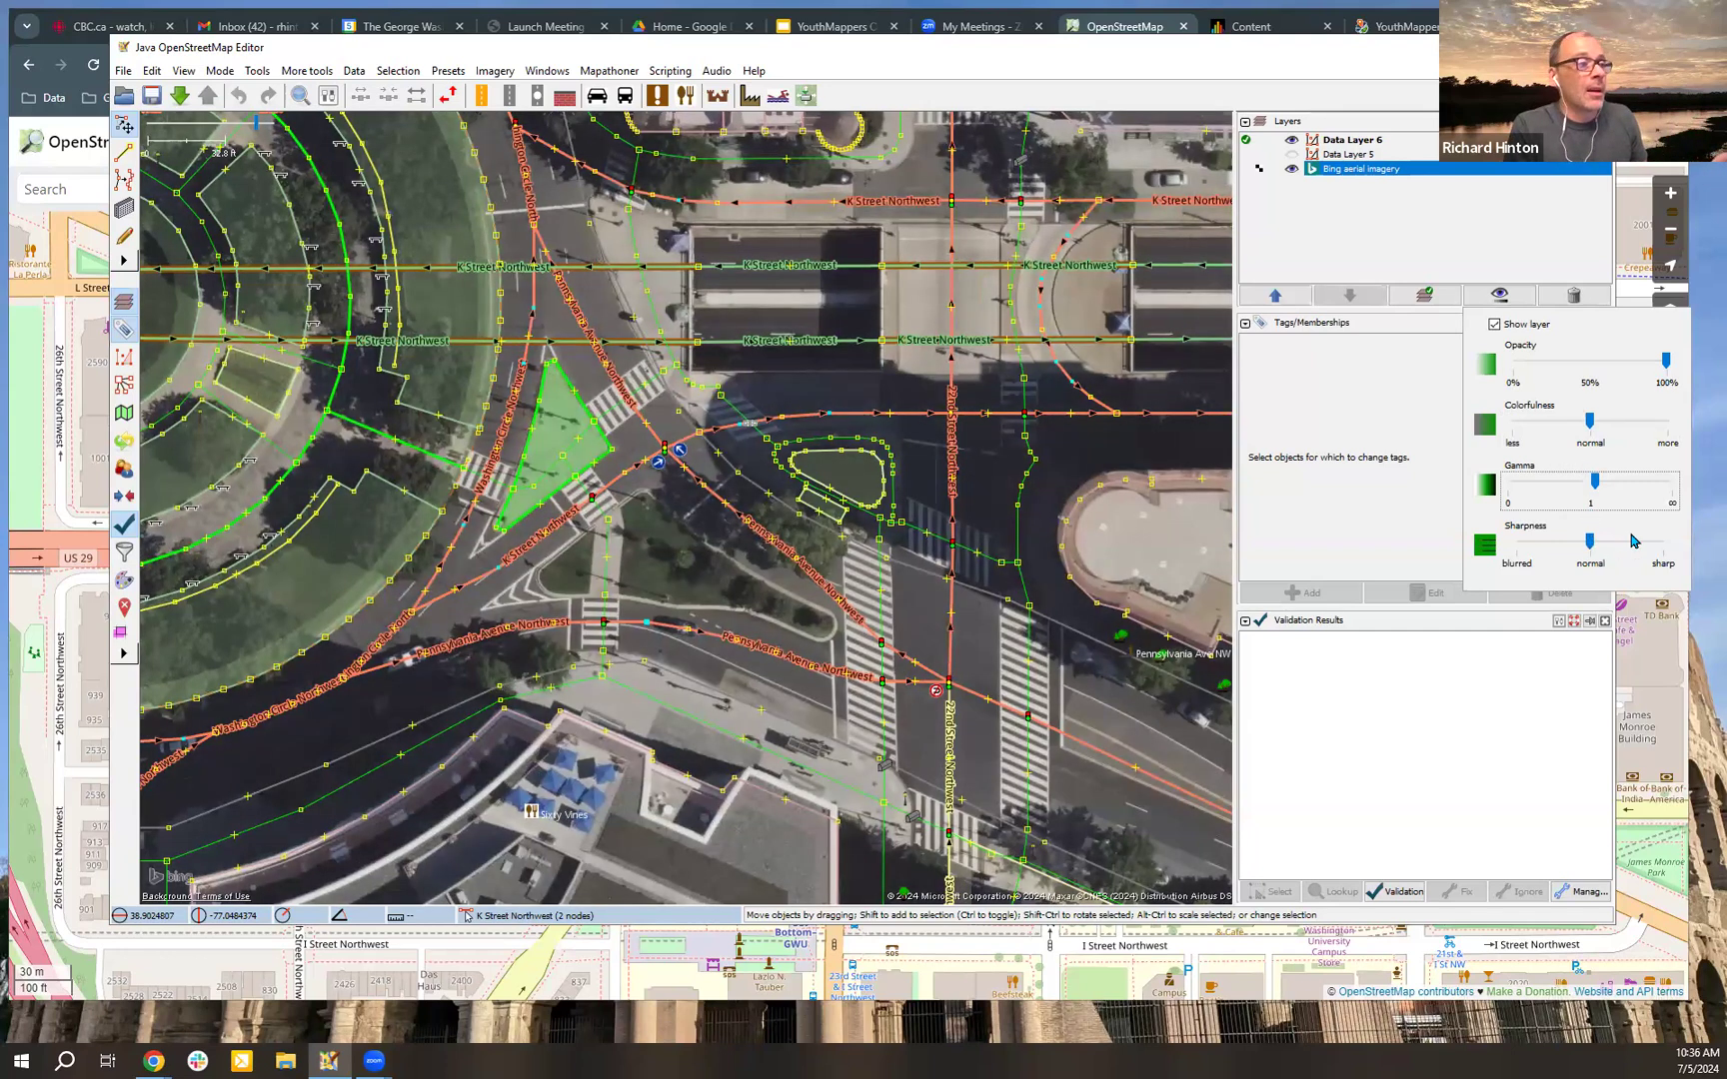
mouse_move(1591, 541)
left_mouse_down()
mouse_move(1565, 544)
mouse_move(1617, 544)
mouse_move(1591, 546)
left_mouse_up()
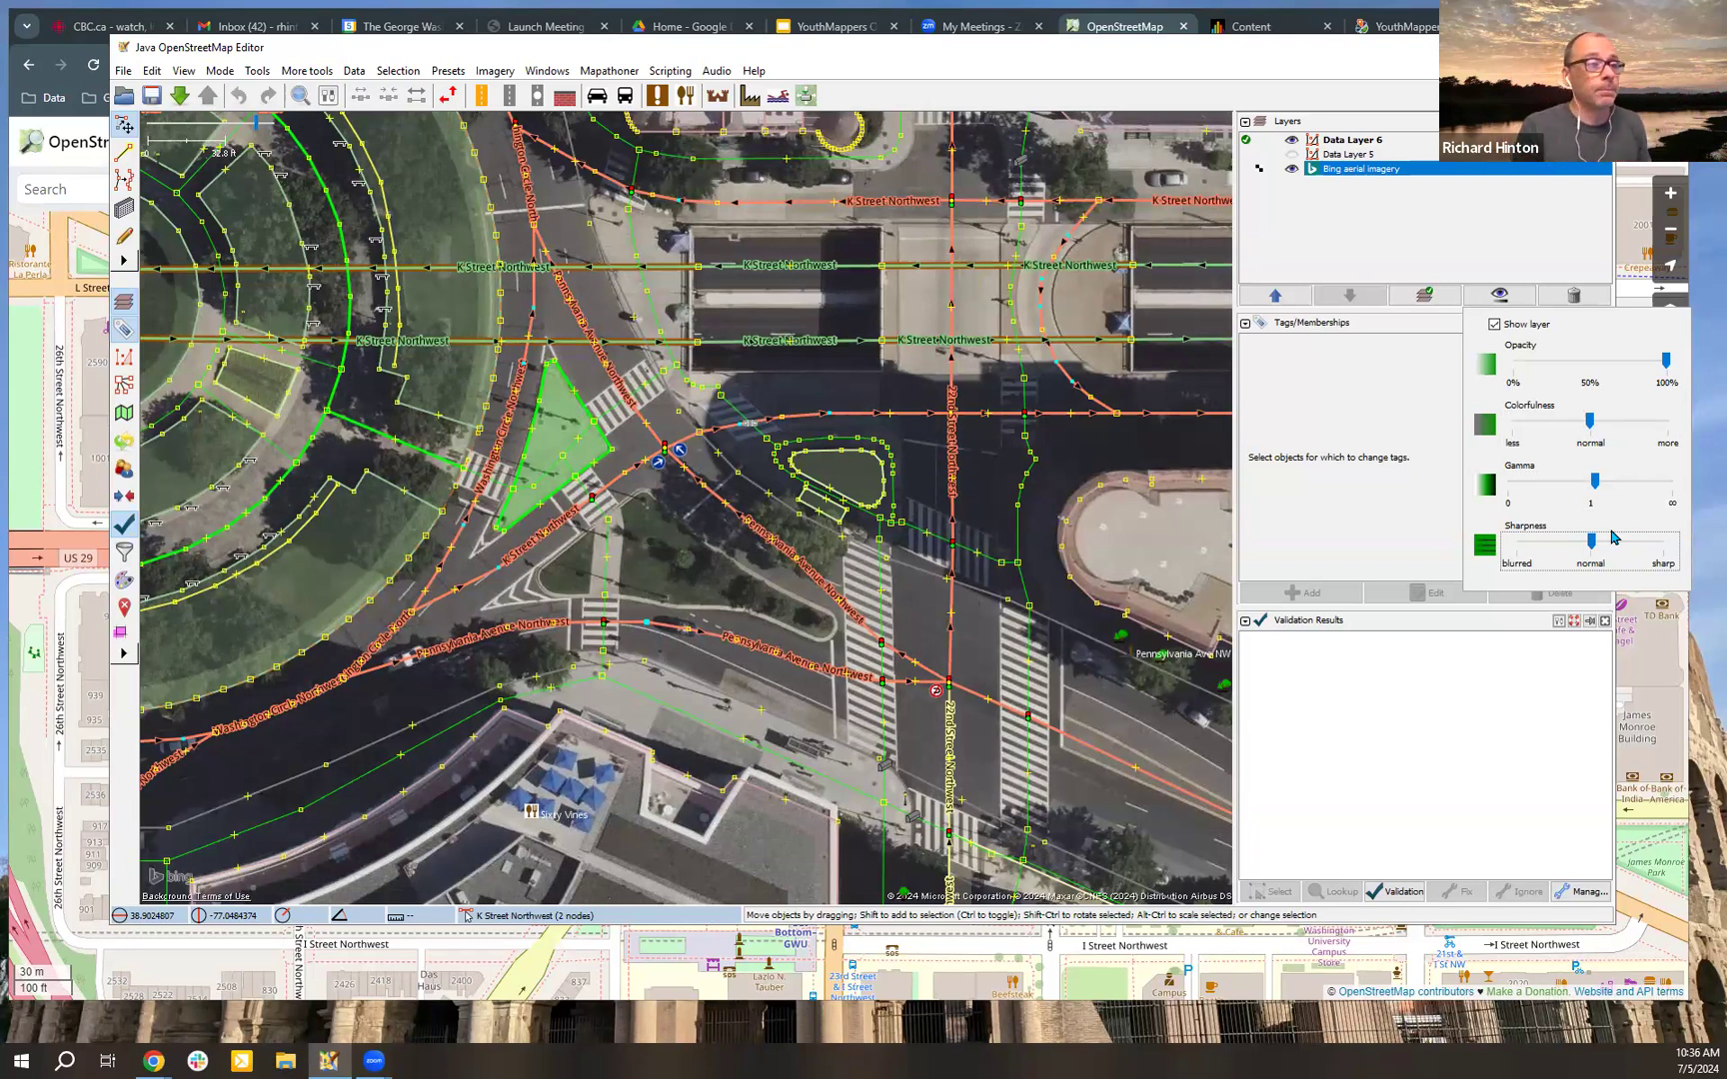
left_click(1384, 519)
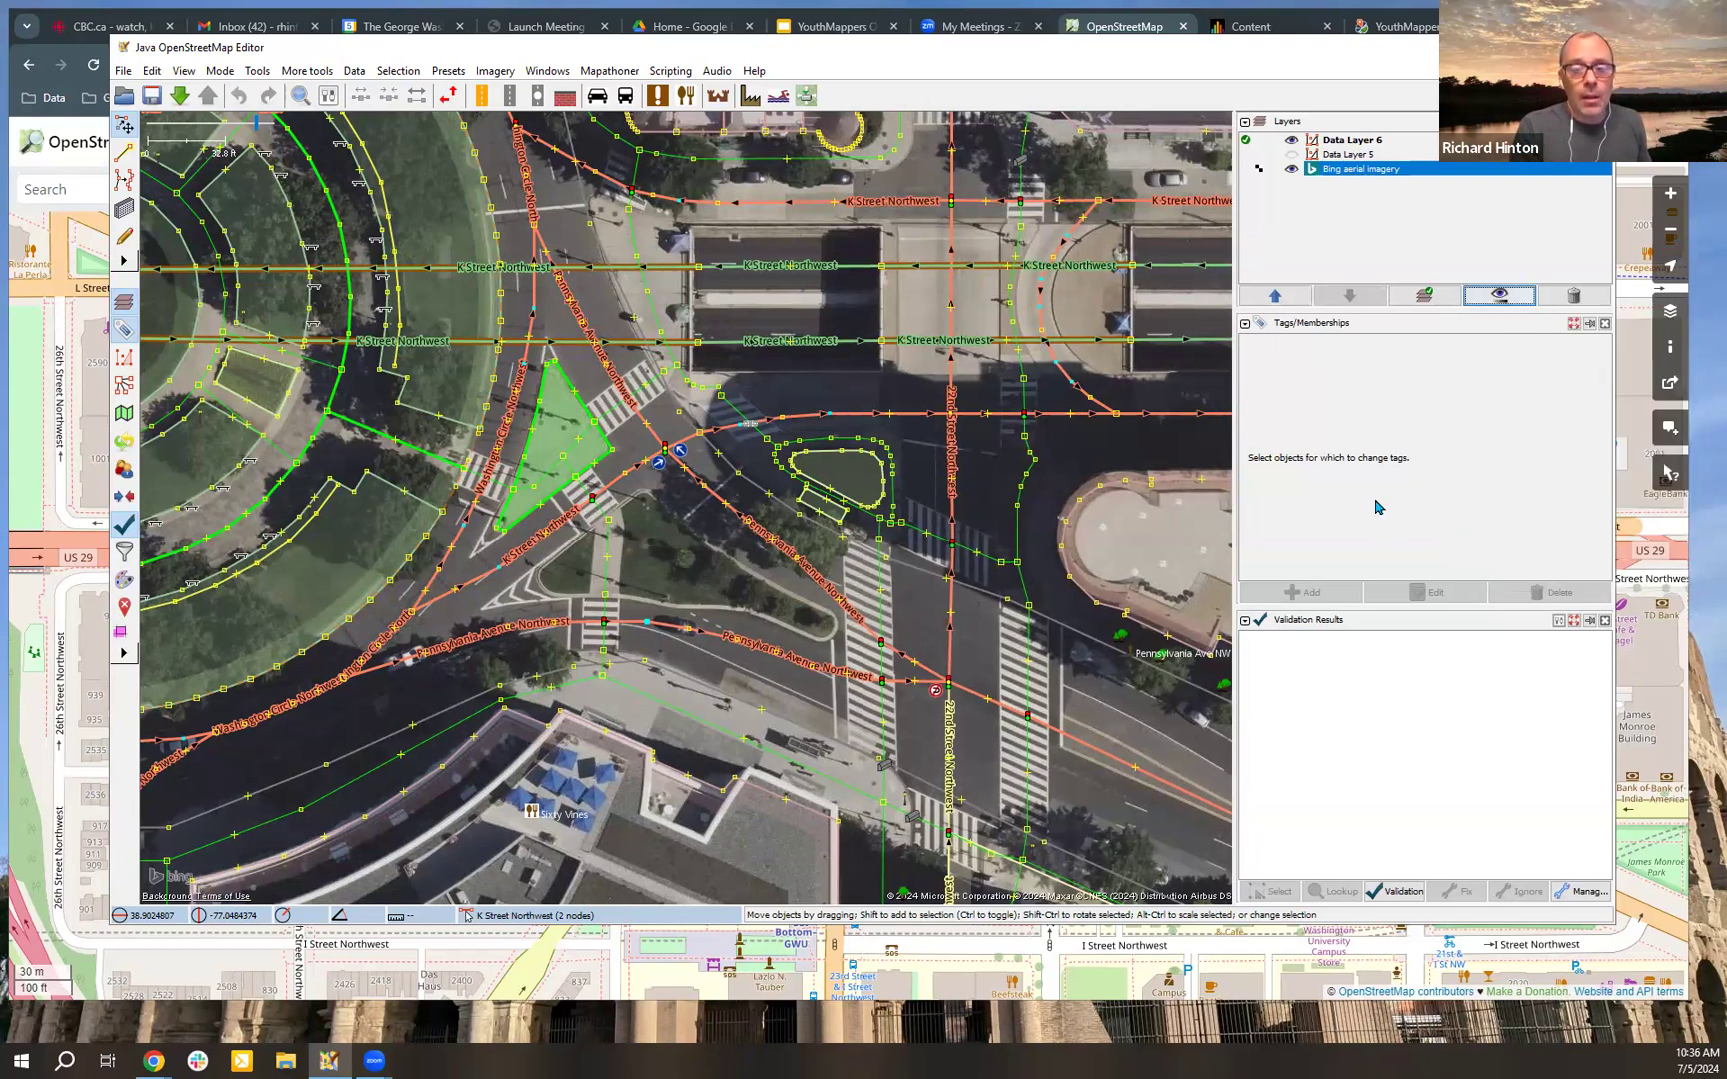
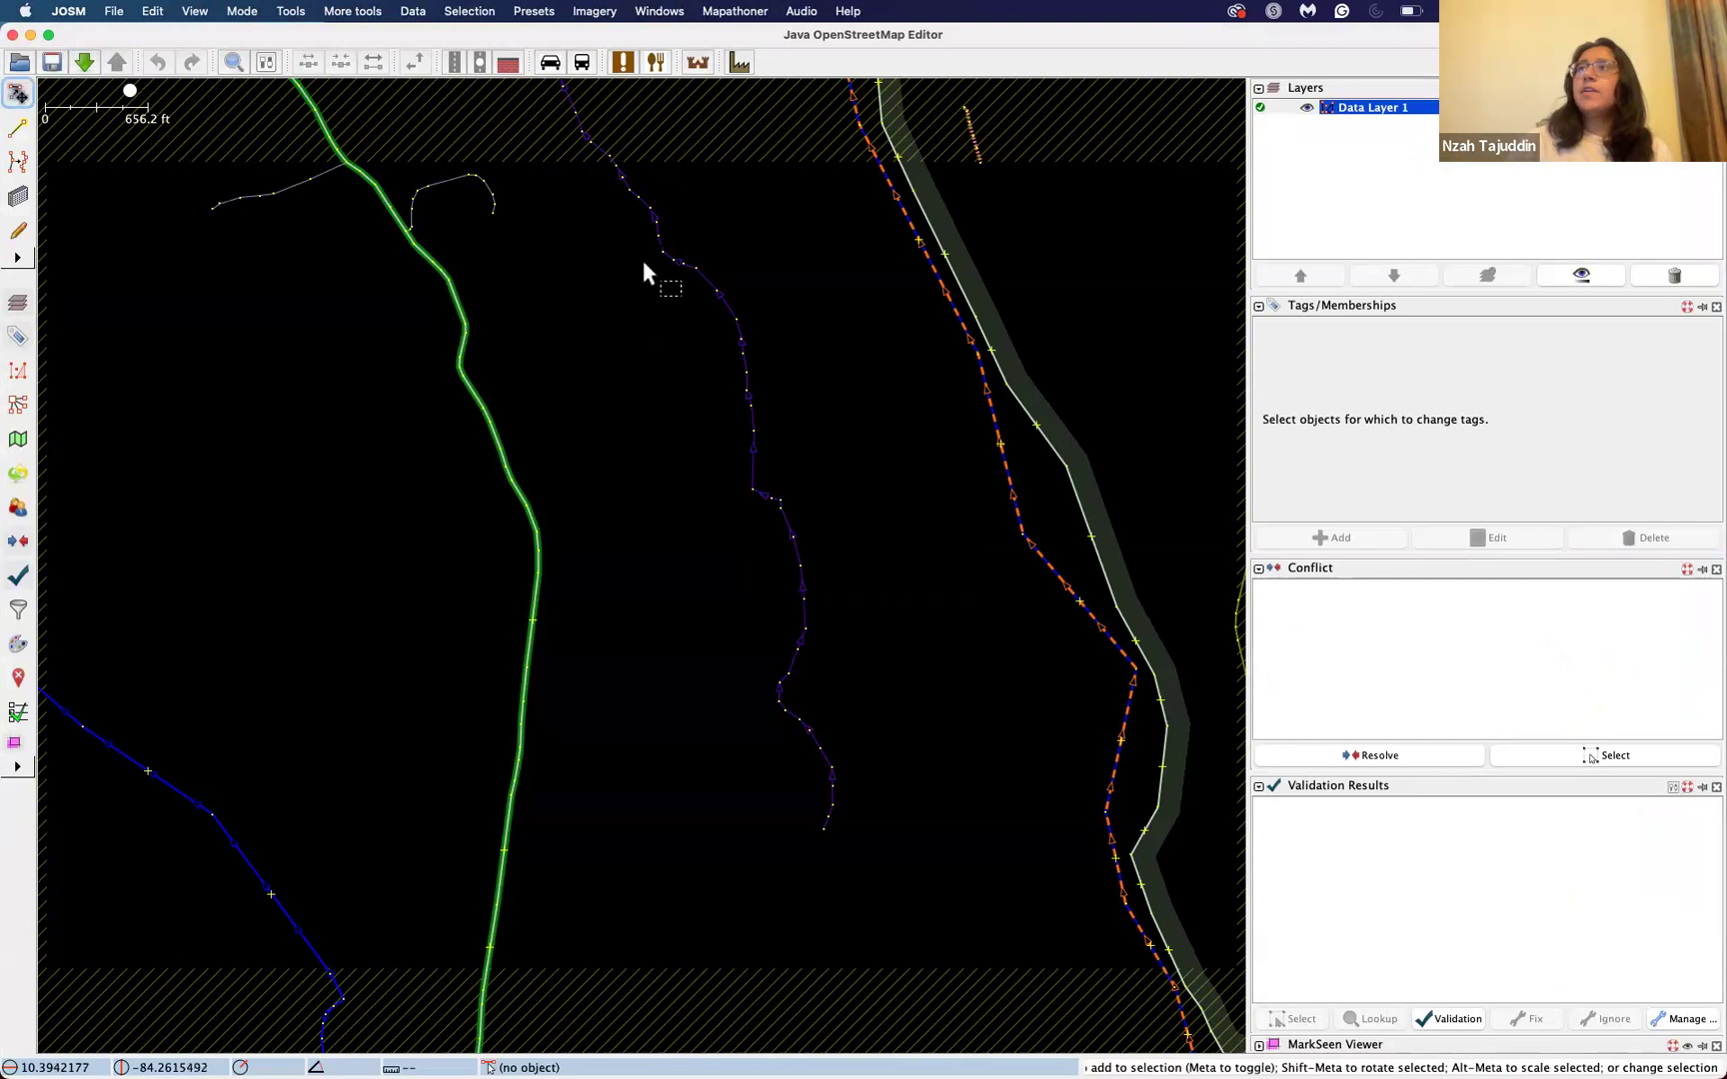
Step: Add Bing aerial imagery beneath Data Layer 1 for the farmland area around the Quebrada San Pedro stream
left_click(598, 12)
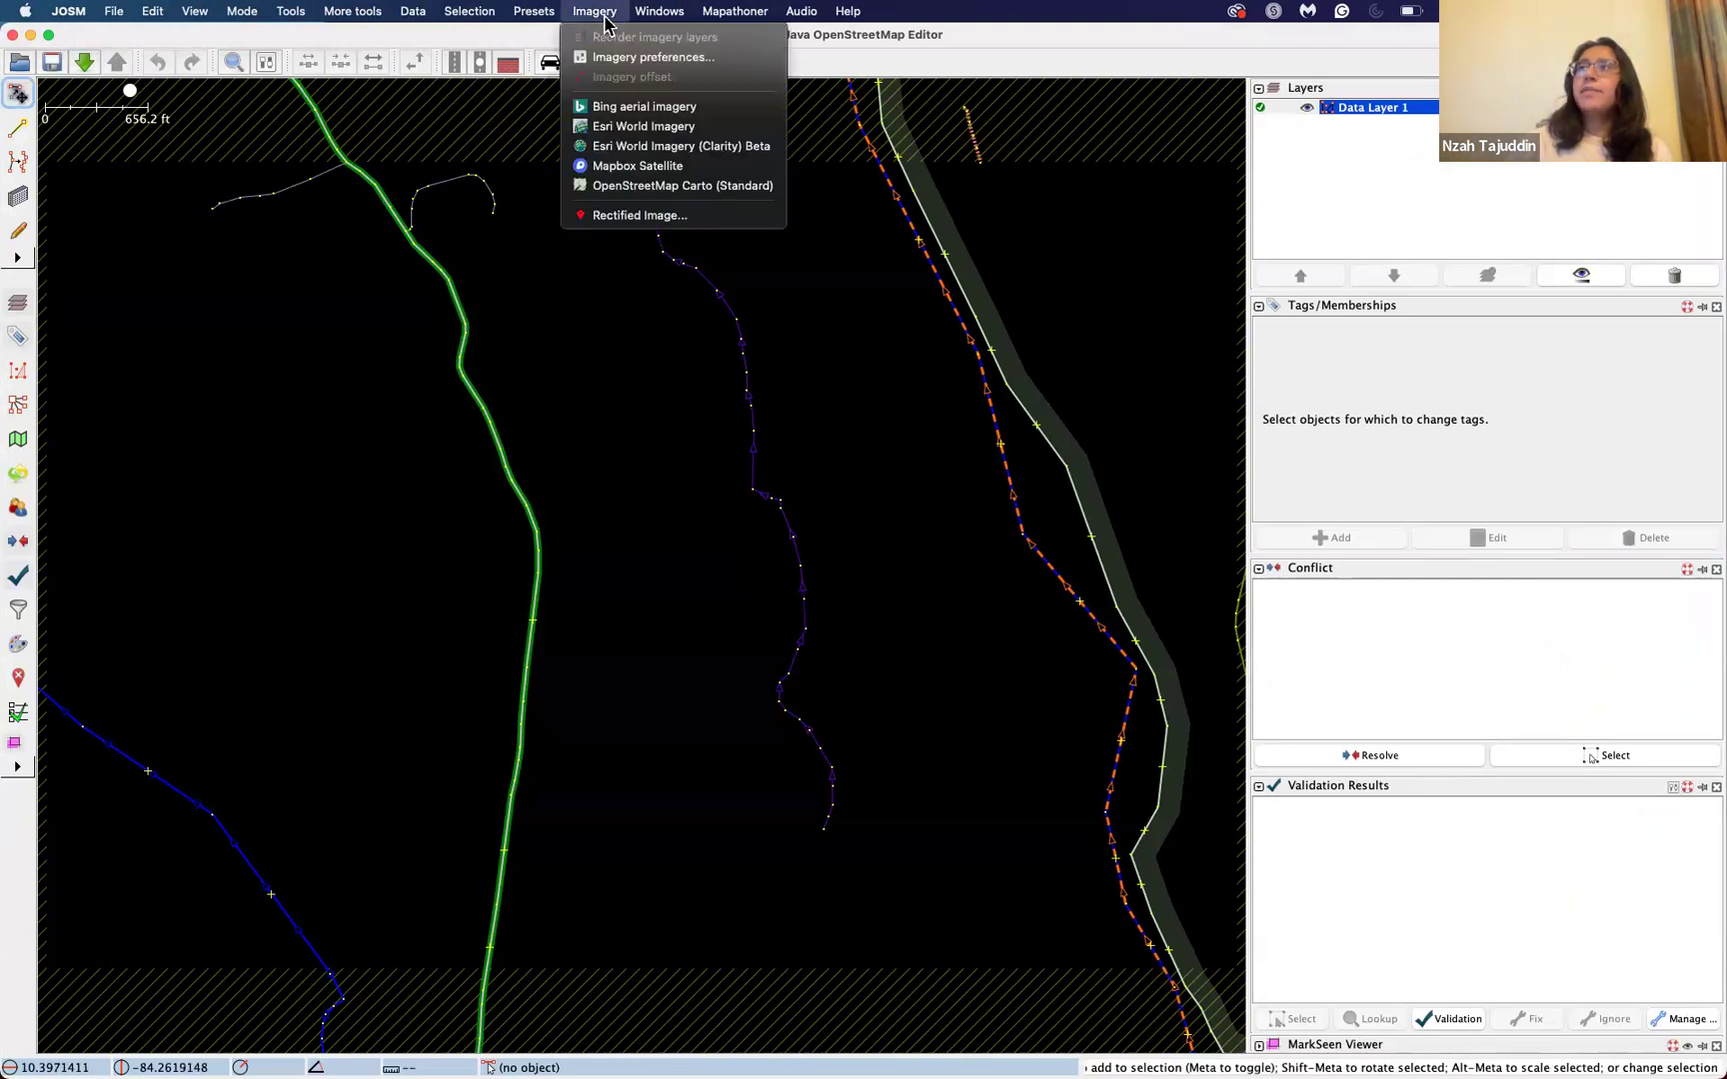
left_click(605, 108)
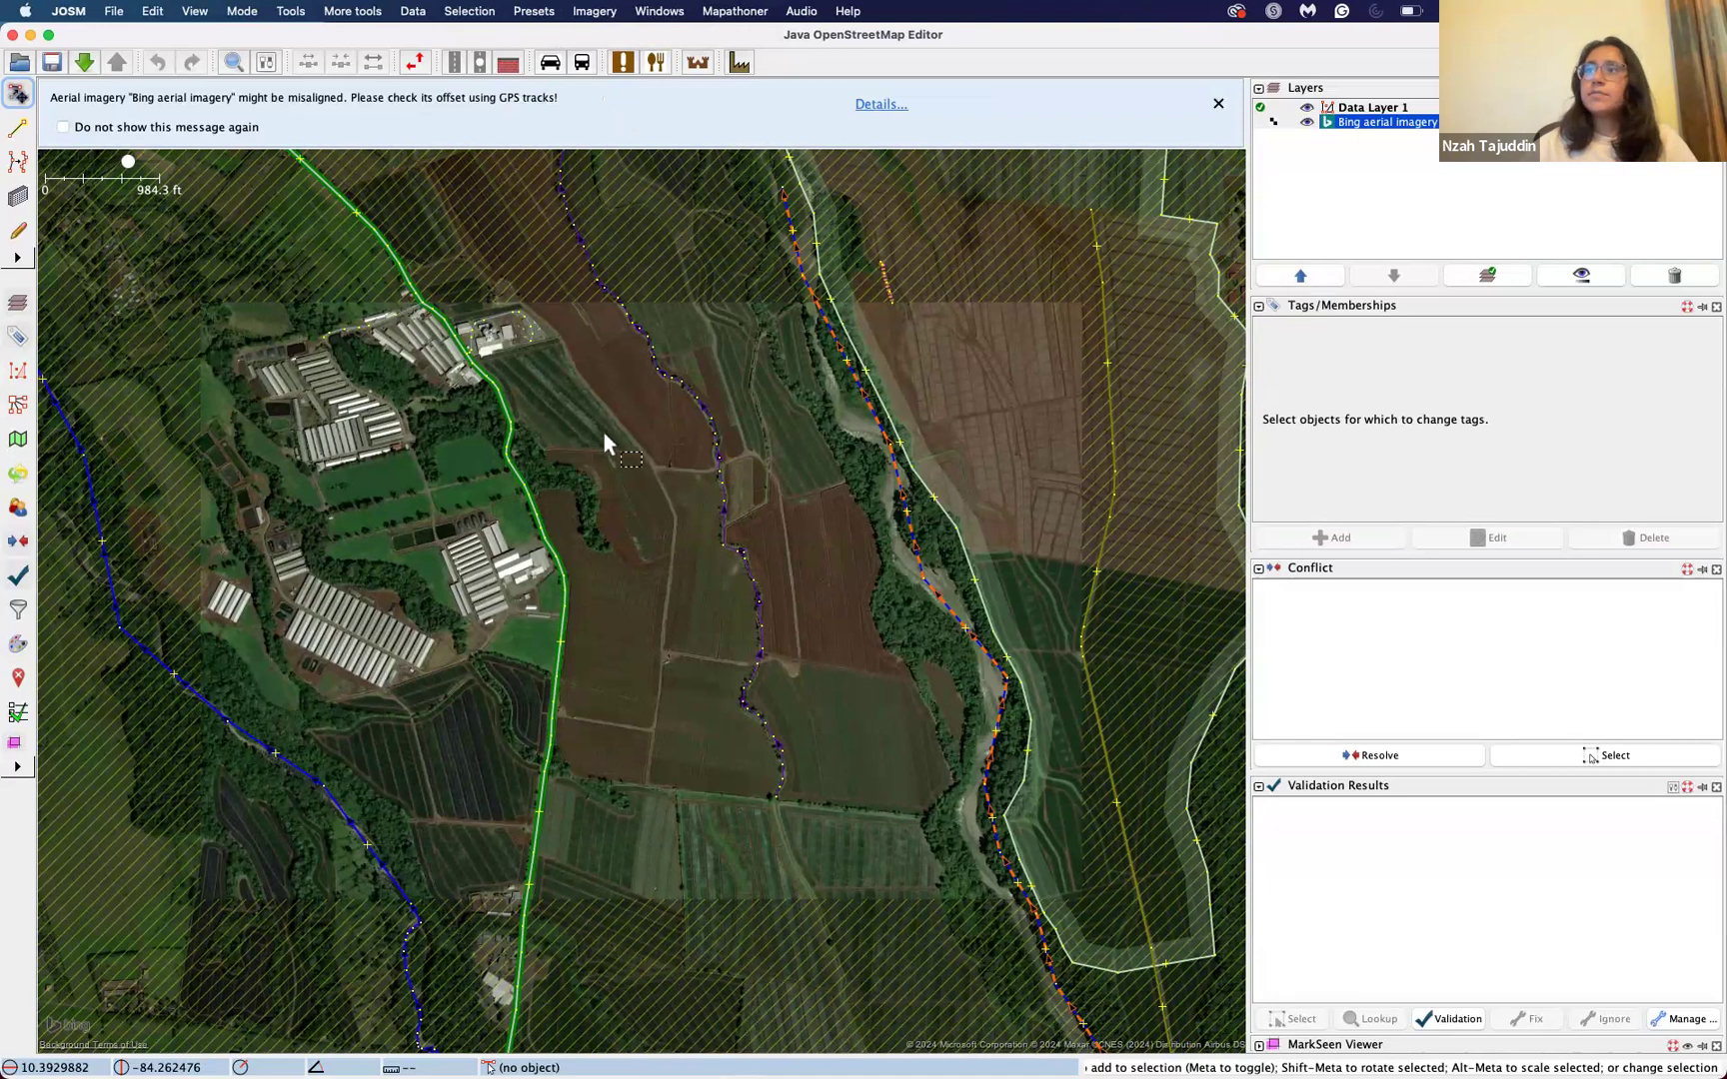
scroll(603, 430, "up", 4)
scroll(602, 435, "down", 4)
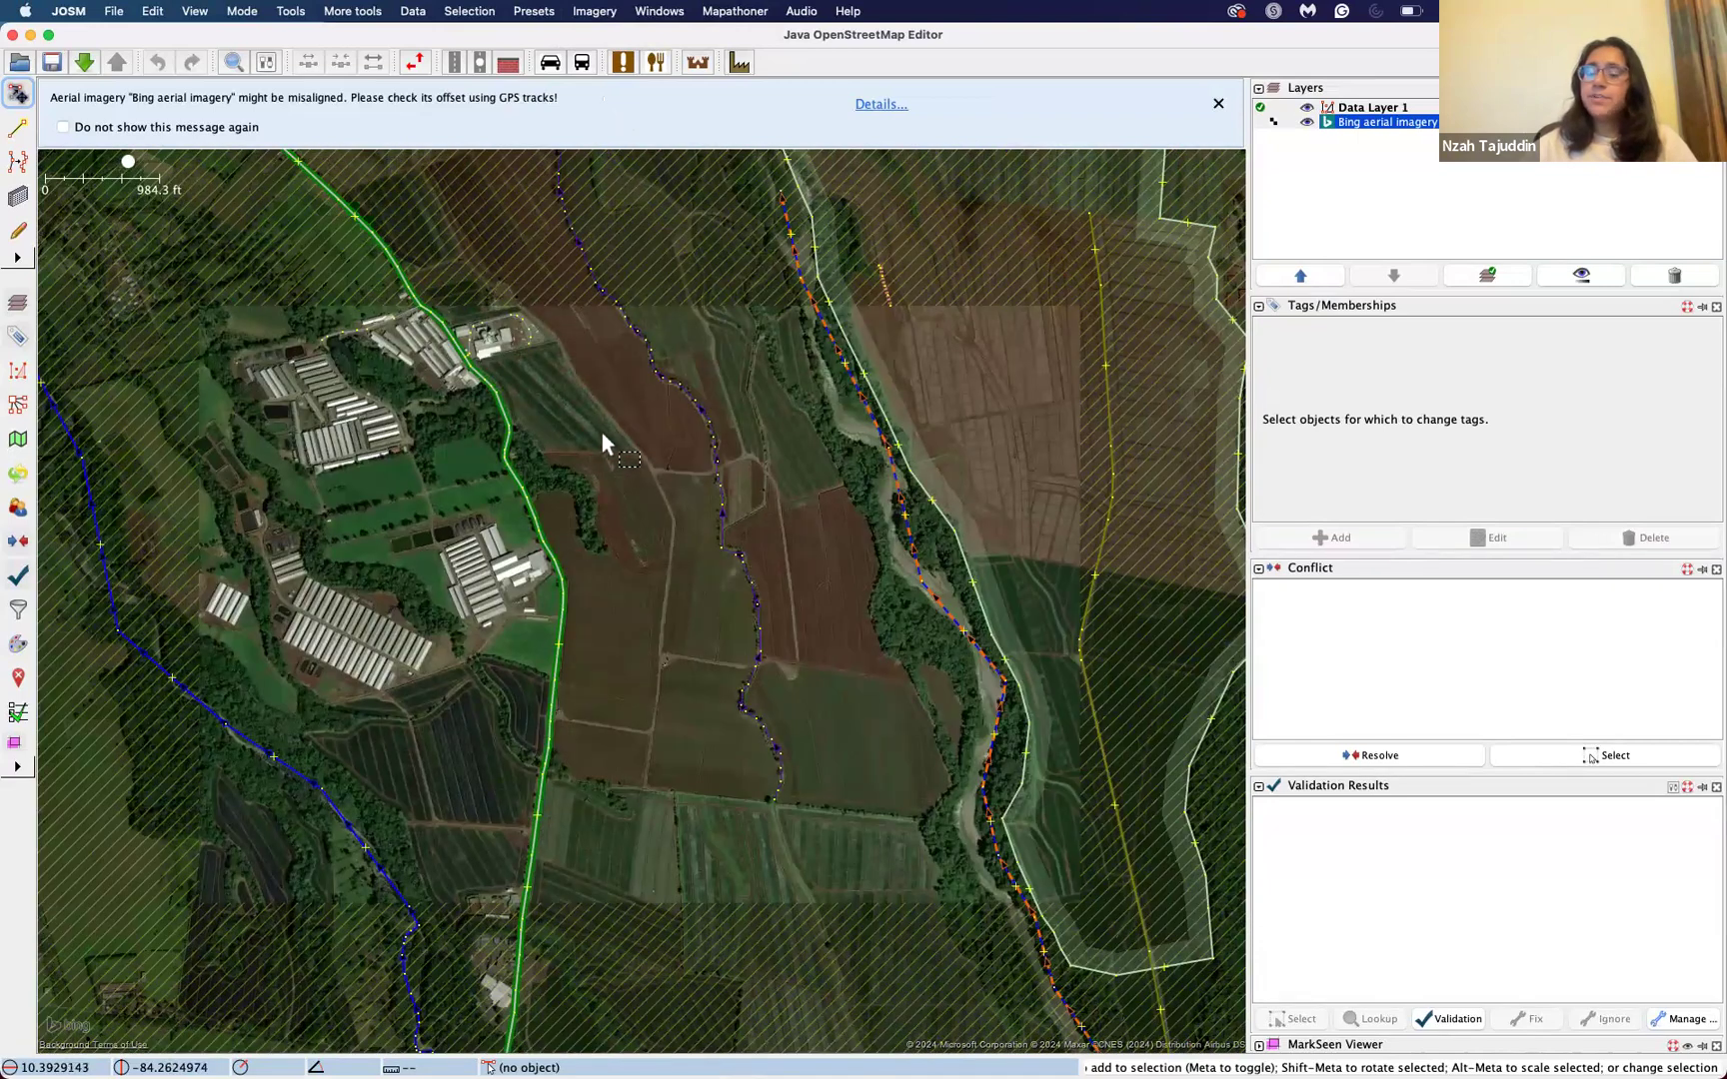
mouse_move(601, 431)
left_mouse_down()
mouse_move(590, 456)
mouse_move(560, 449)
mouse_move(456, 530)
mouse_move(640, 571)
mouse_move(642, 456)
mouse_move(614, 445)
mouse_move(628, 435)
mouse_move(597, 437)
left_mouse_up()
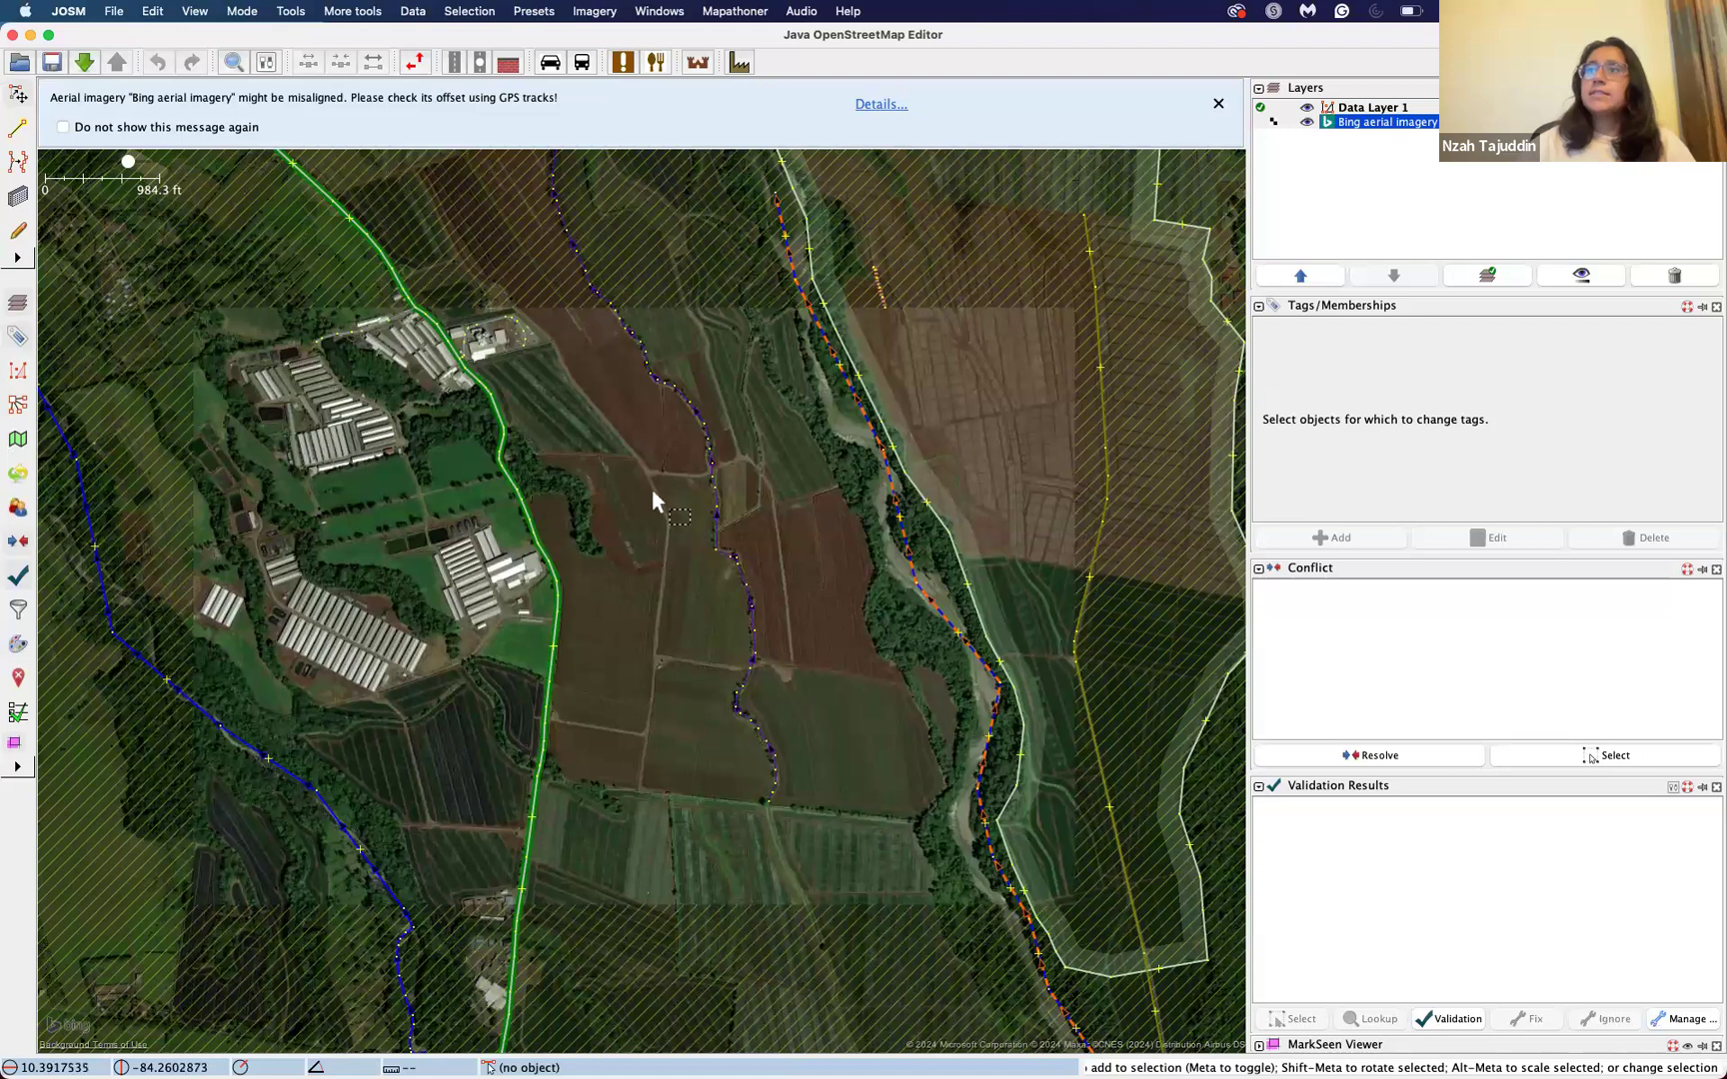
Step: Try to move the whole Quebrada San Pedro stream eastward into the adjoining fields and undo the move
scroll(761, 545, "up", 5)
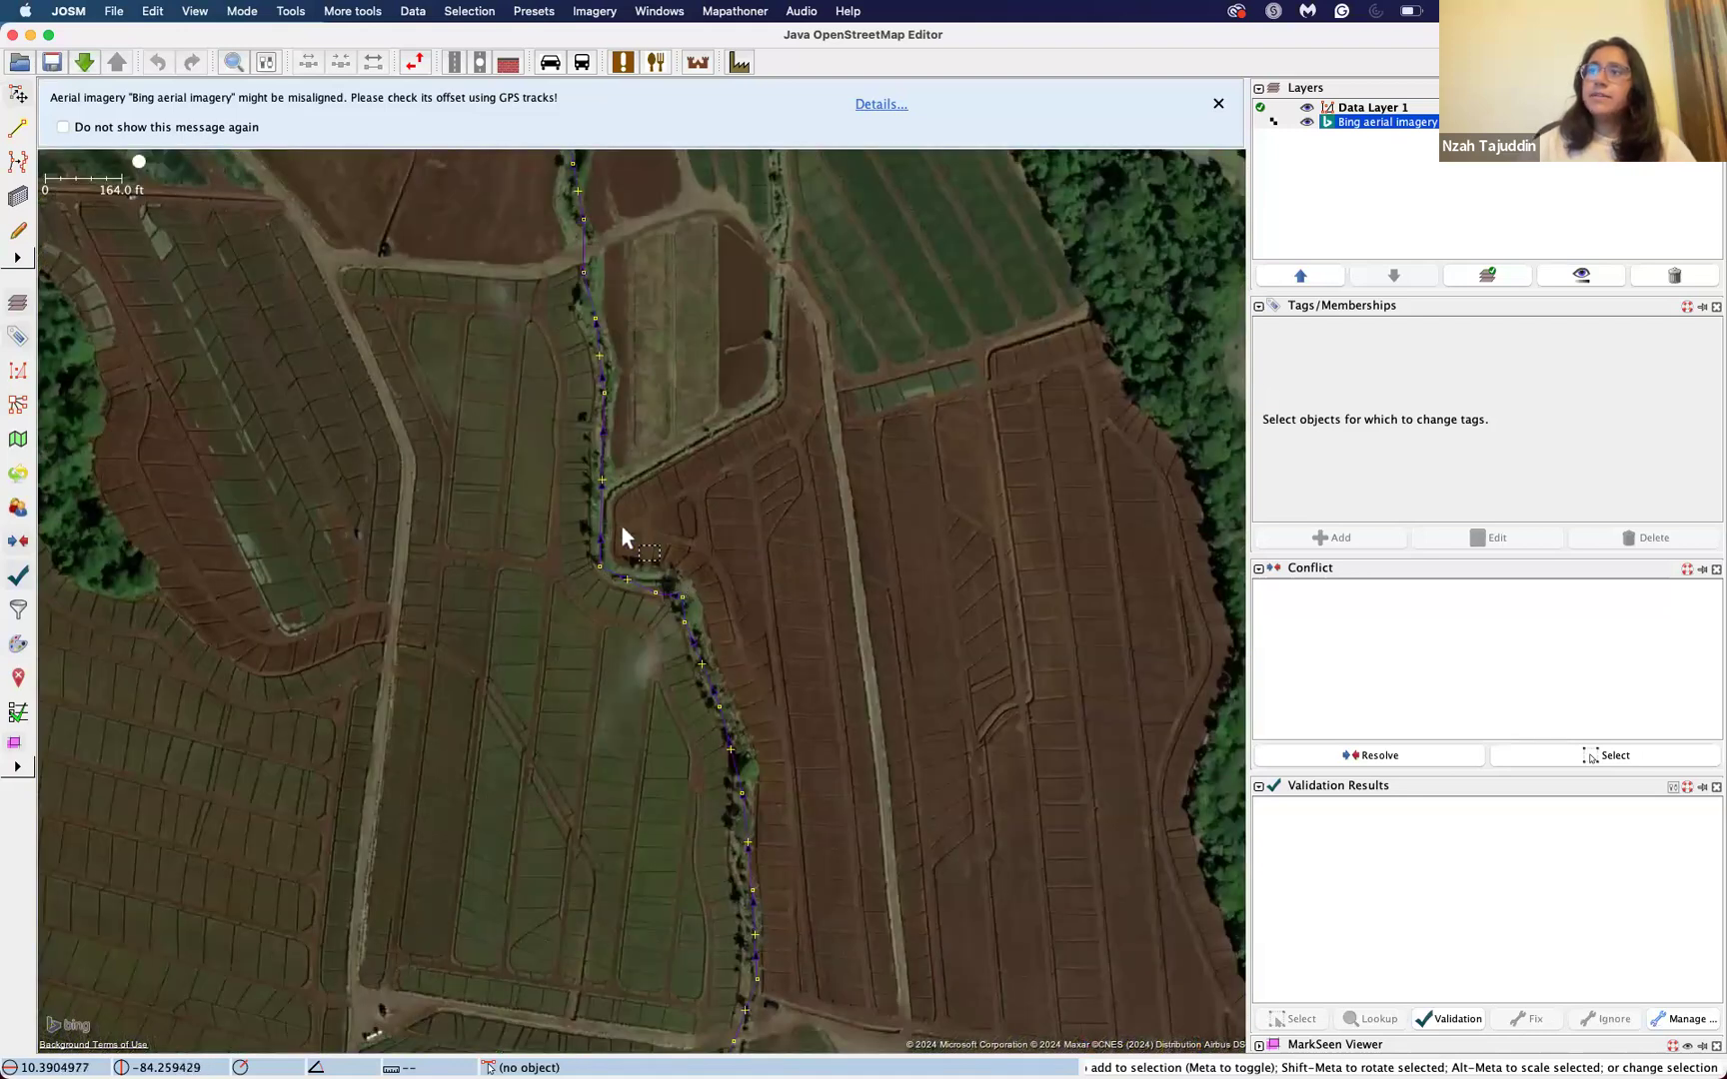
left_click(603, 521)
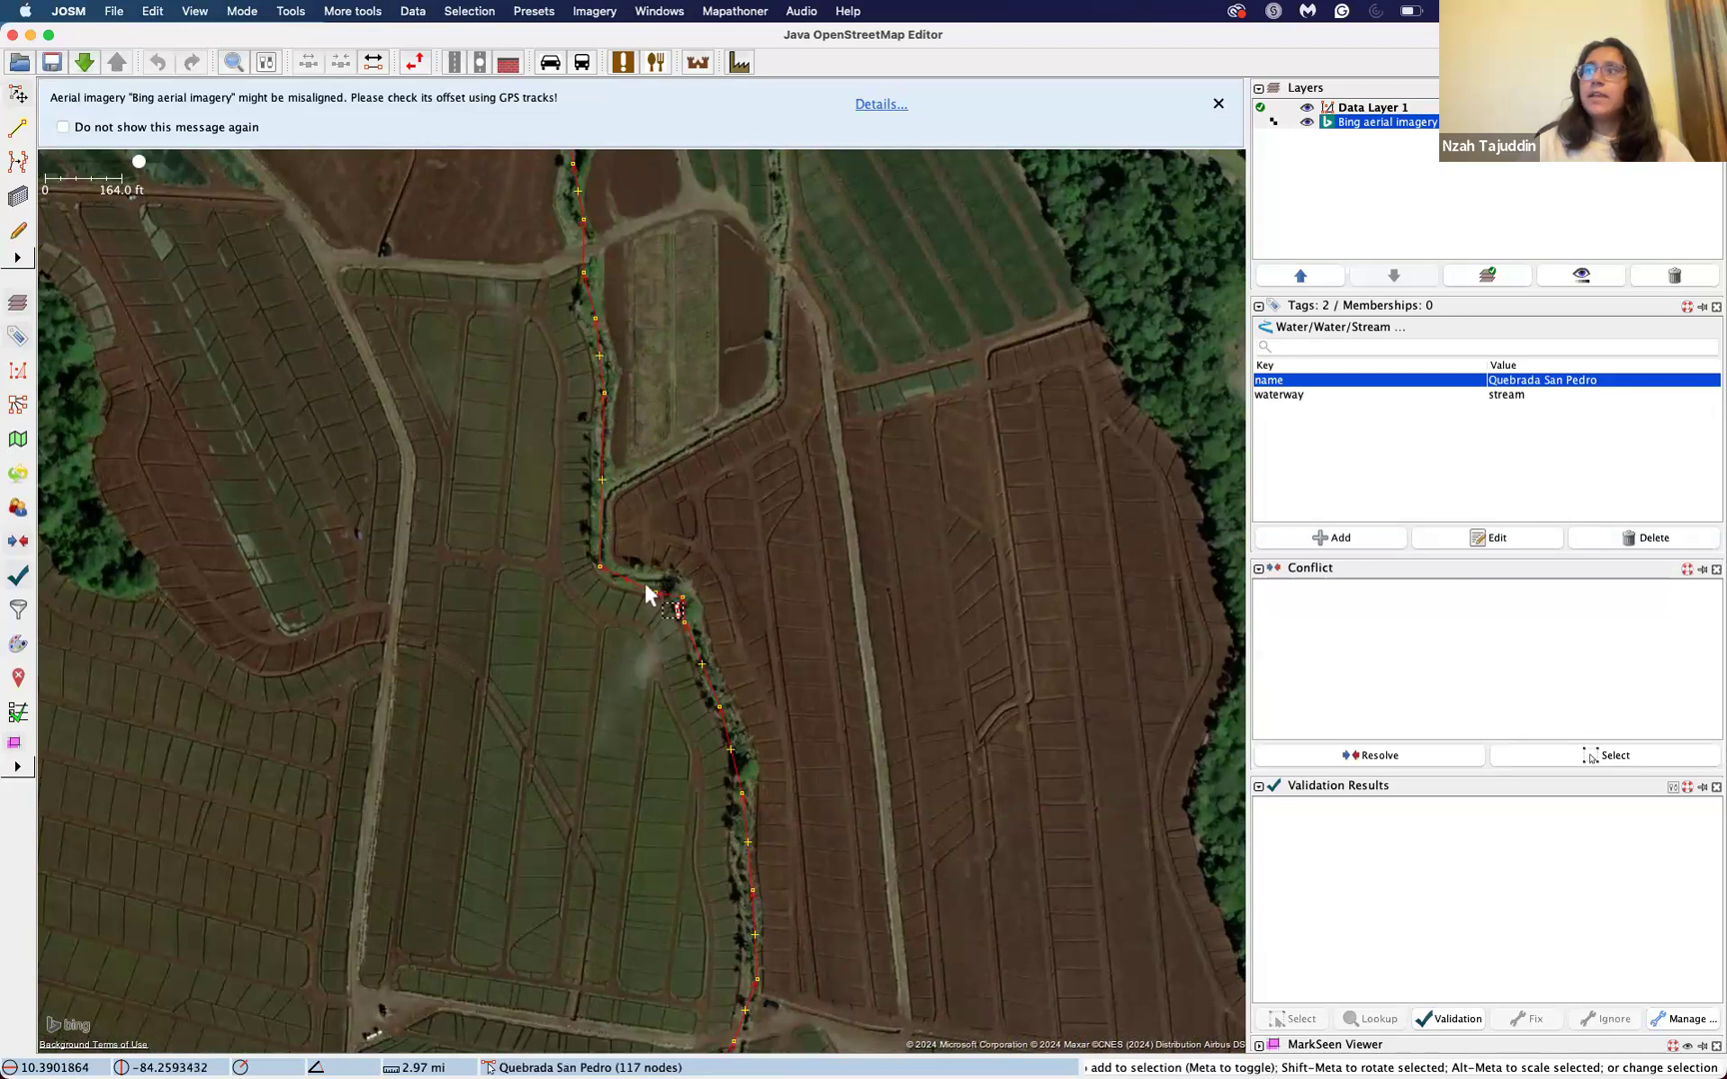
left_click_drag(643, 590, 707, 571)
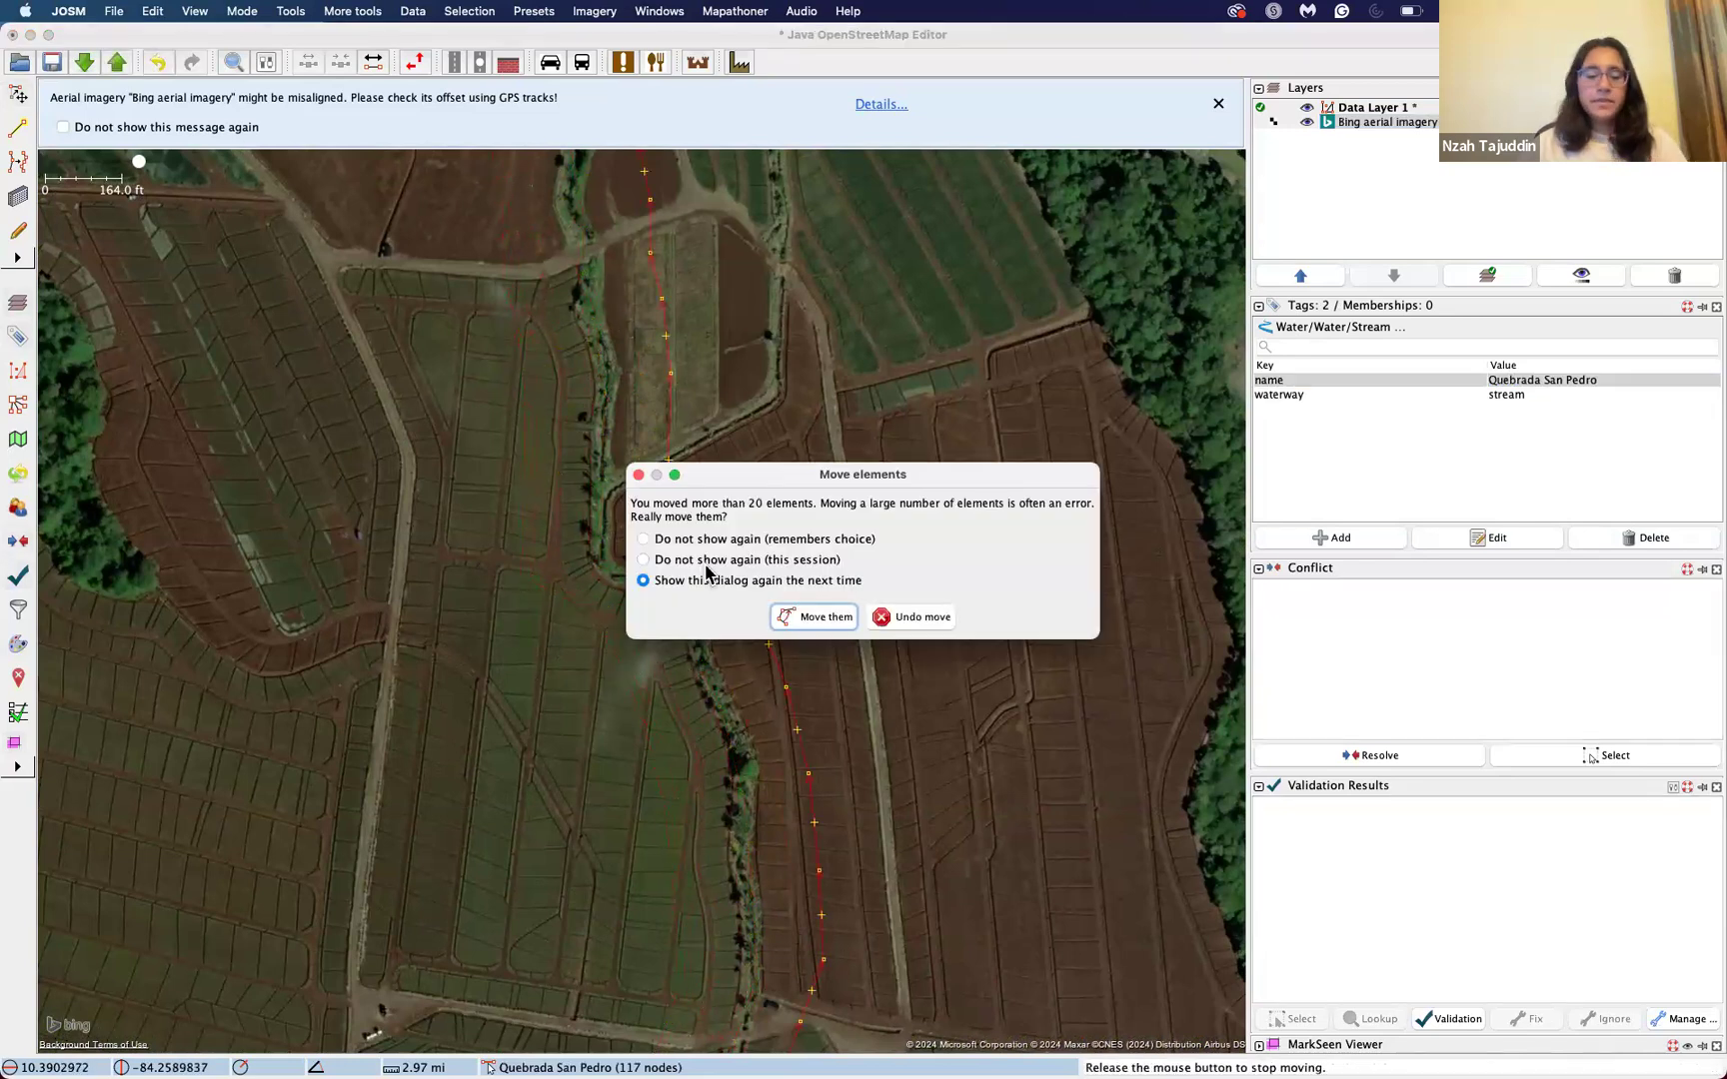
left_click(907, 616)
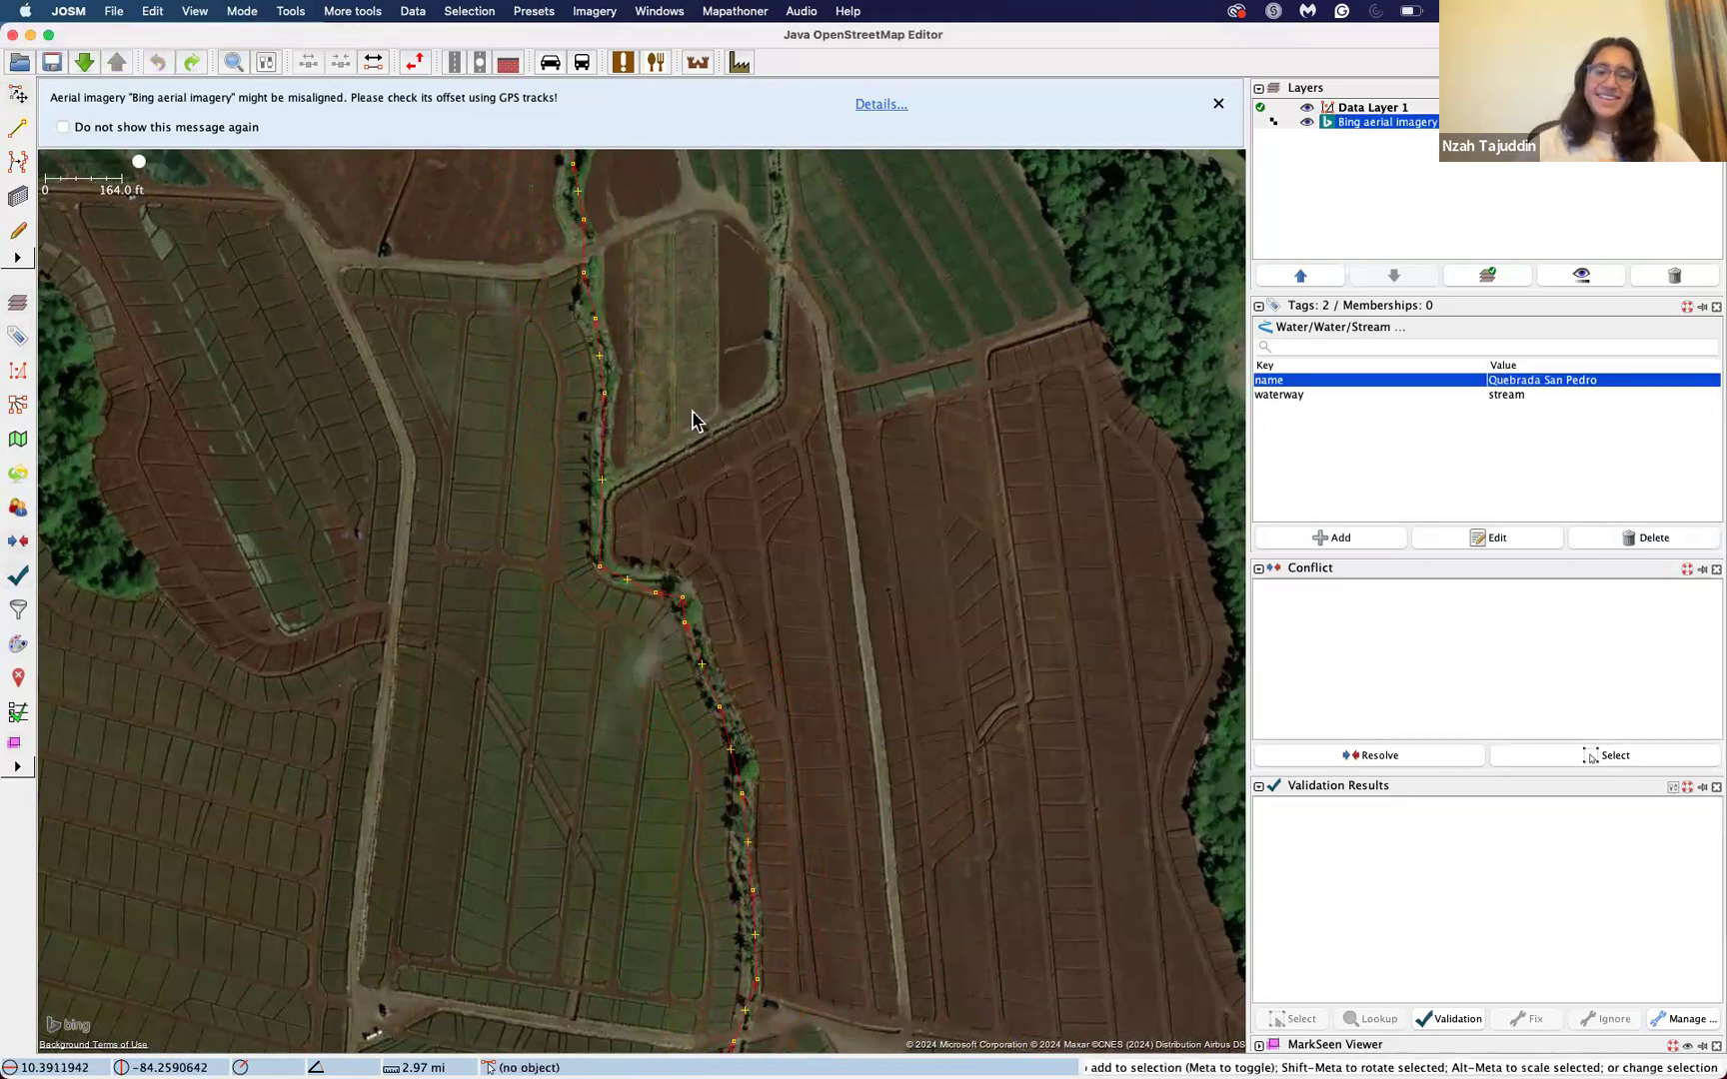
Step: Draw a single standalone node in the striped field west of the dirt road
left_click_drag(542, 433, 892, 378)
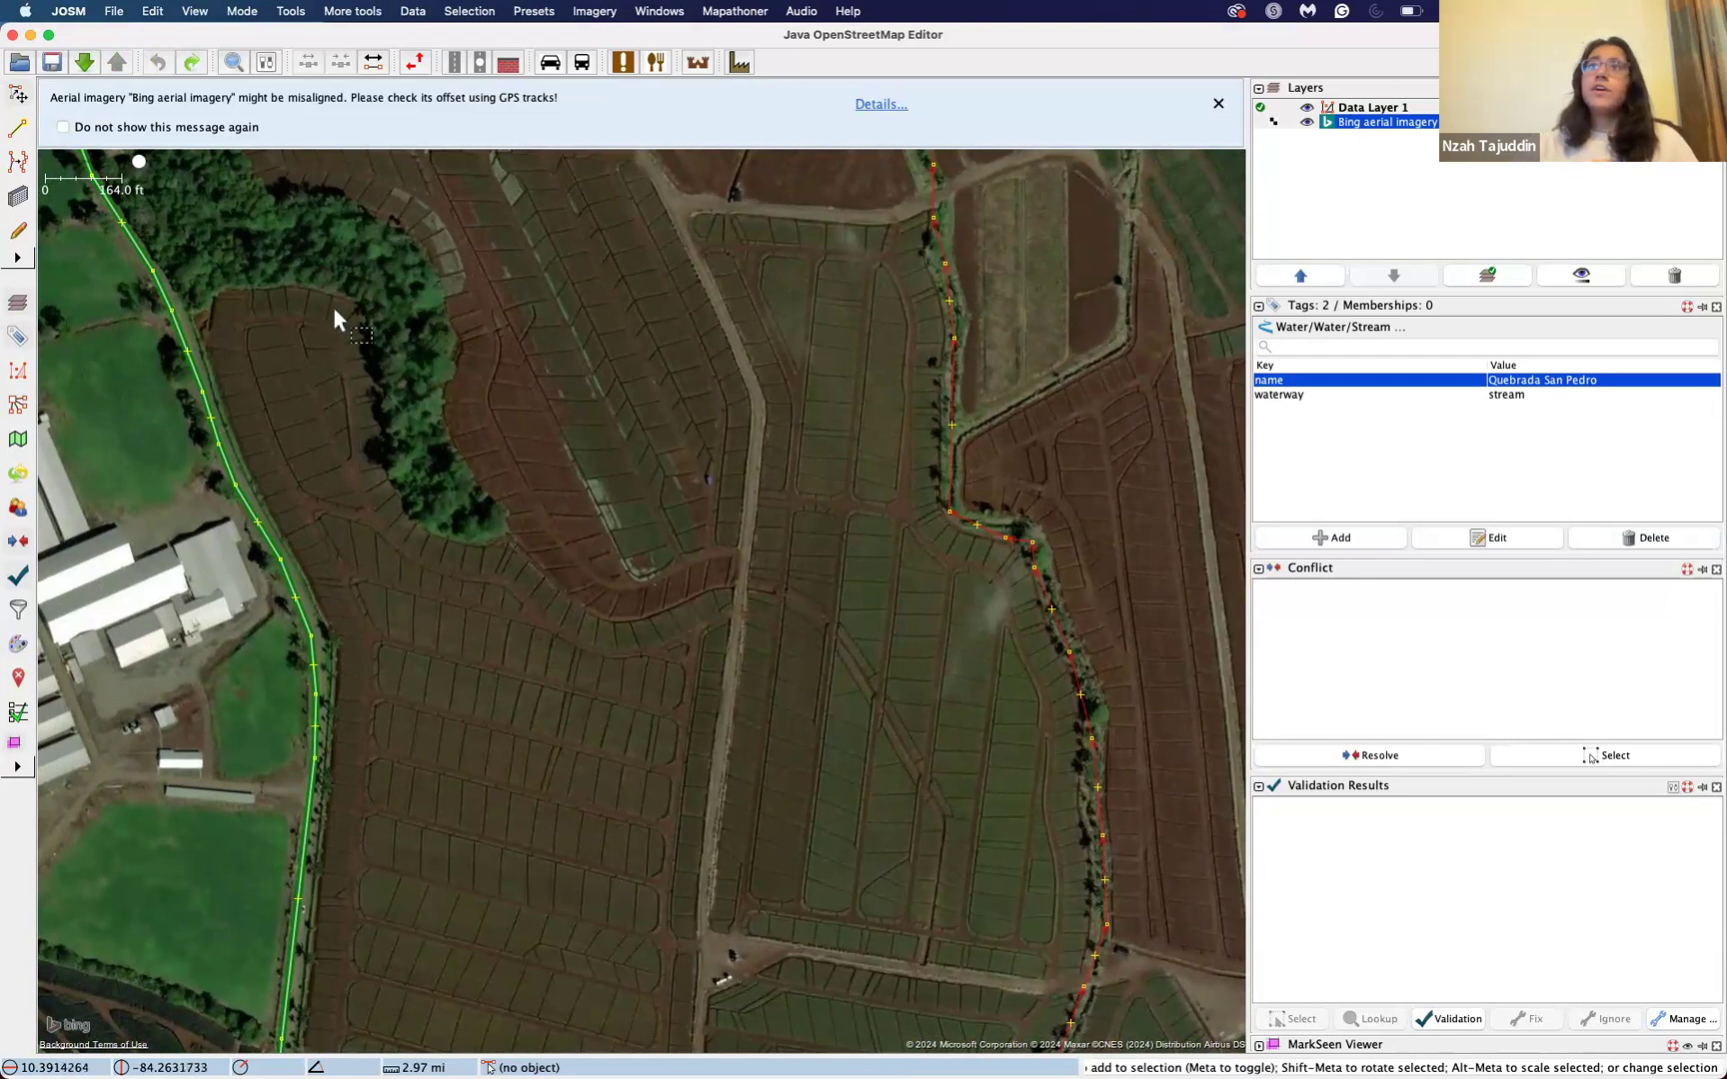
left_click(20, 135)
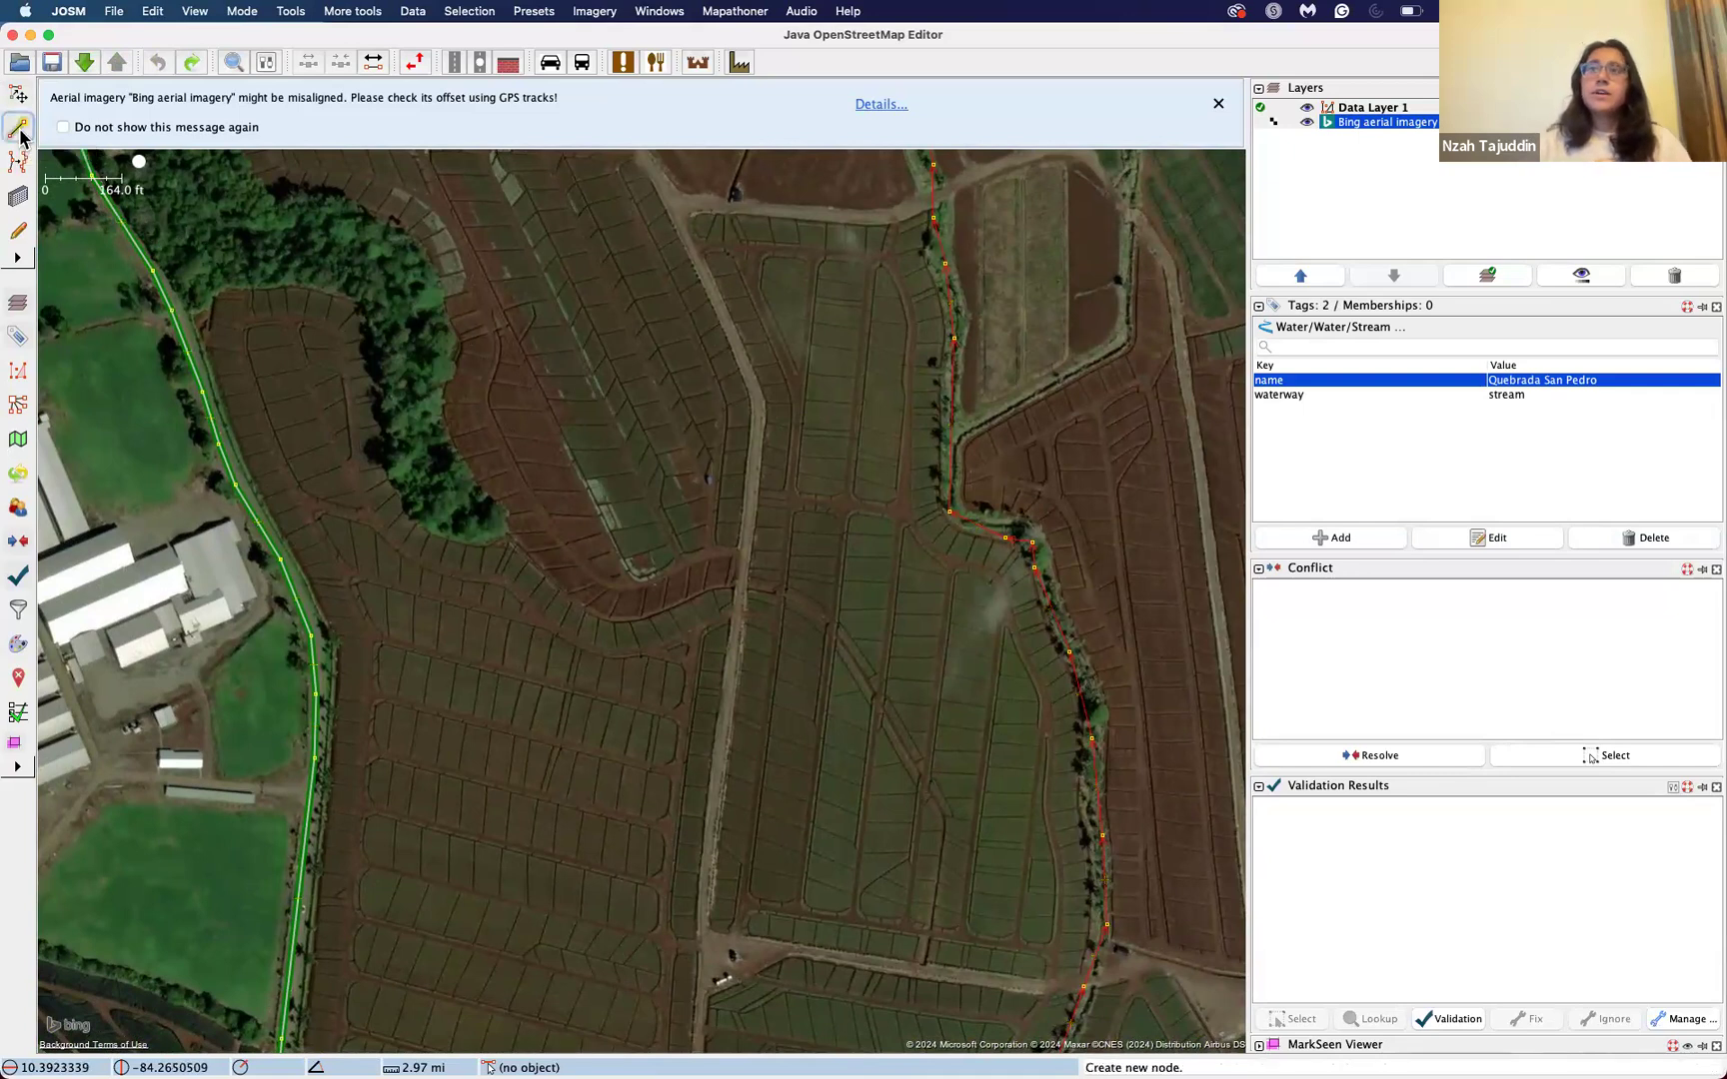
left_click(630, 451)
left_click(630, 451)
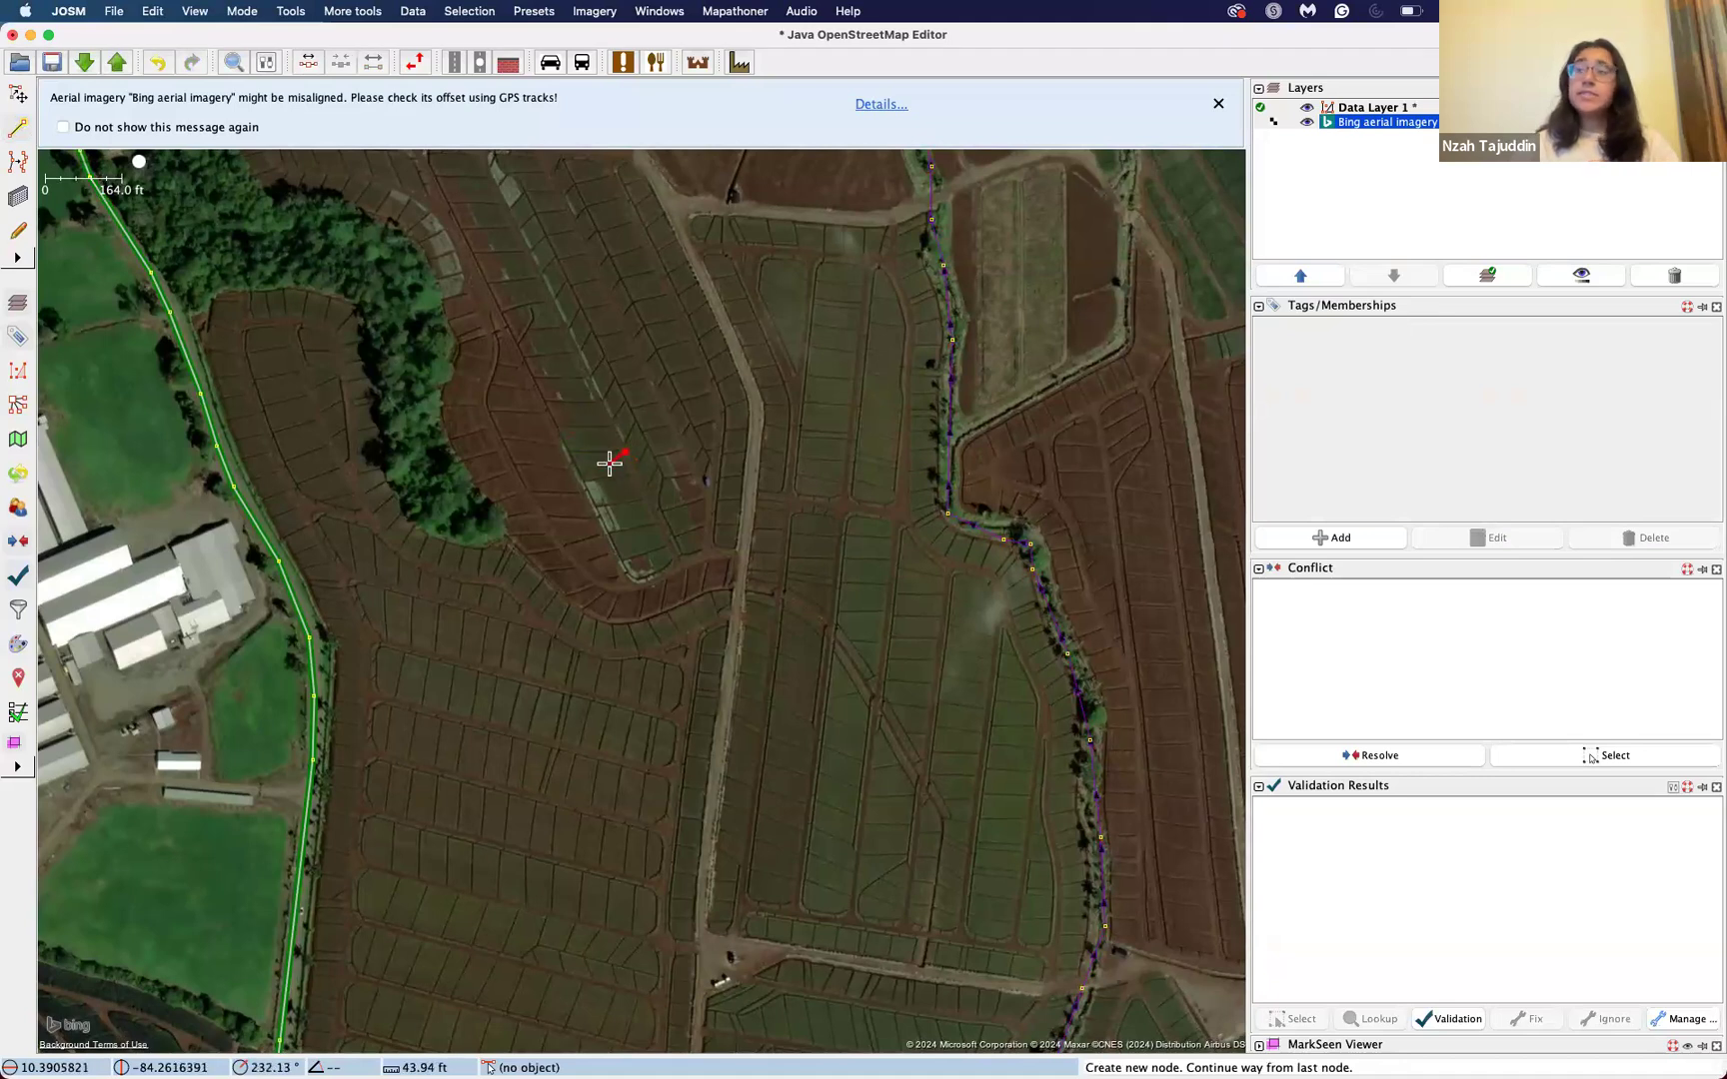
key("Escape")
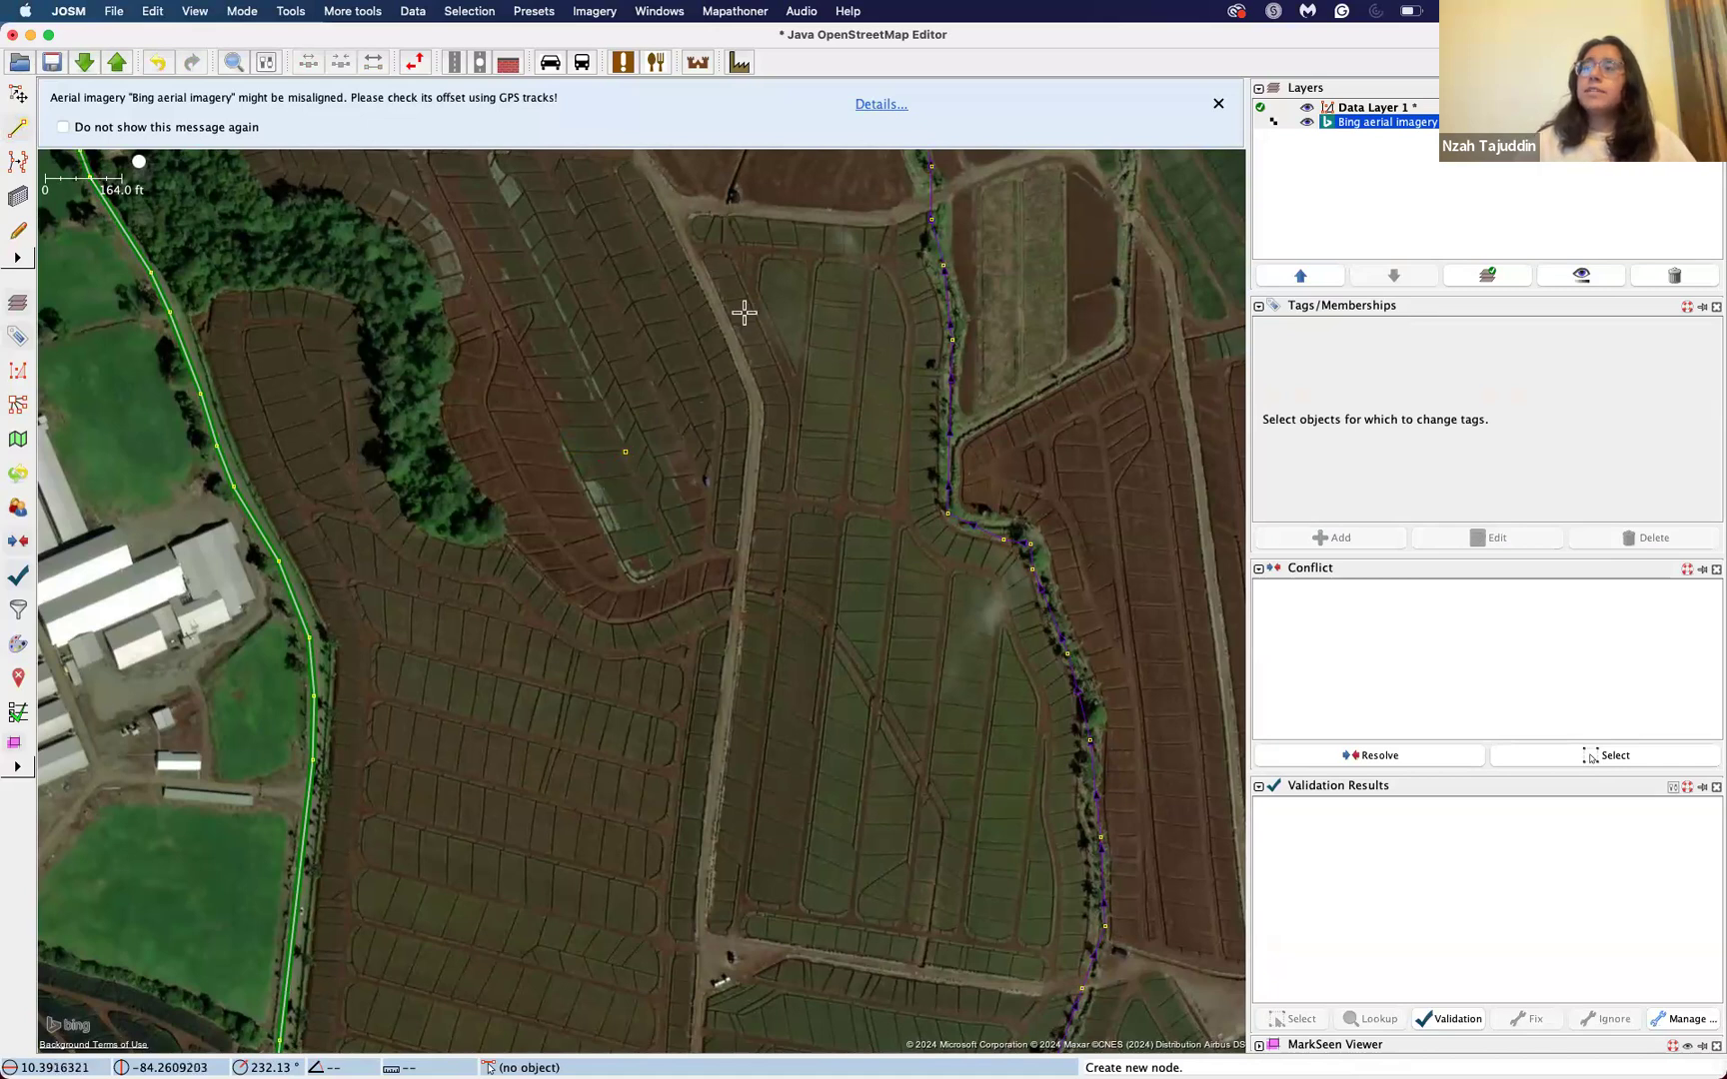
Step: Draw a way about 890 ft long along the dirt road, from the northern track junction south to the field-edge path
left_click(675, 208)
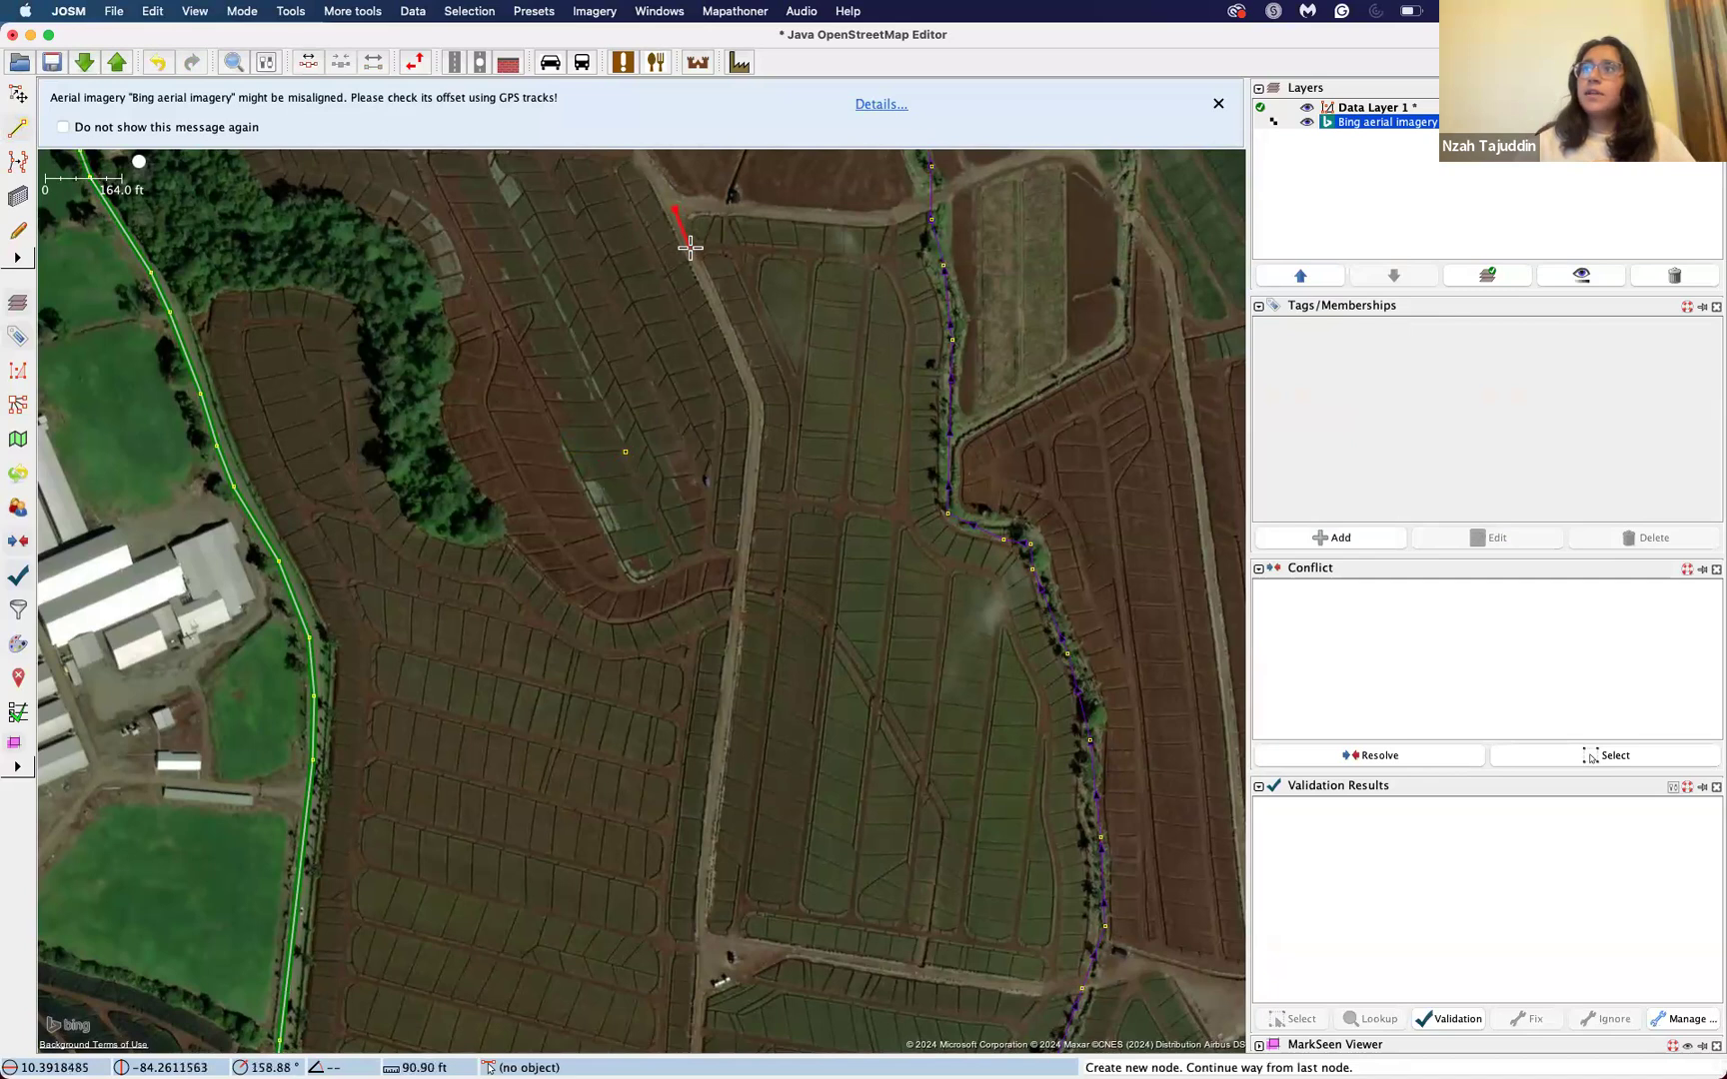
left_click(690, 253)
left_click(710, 289)
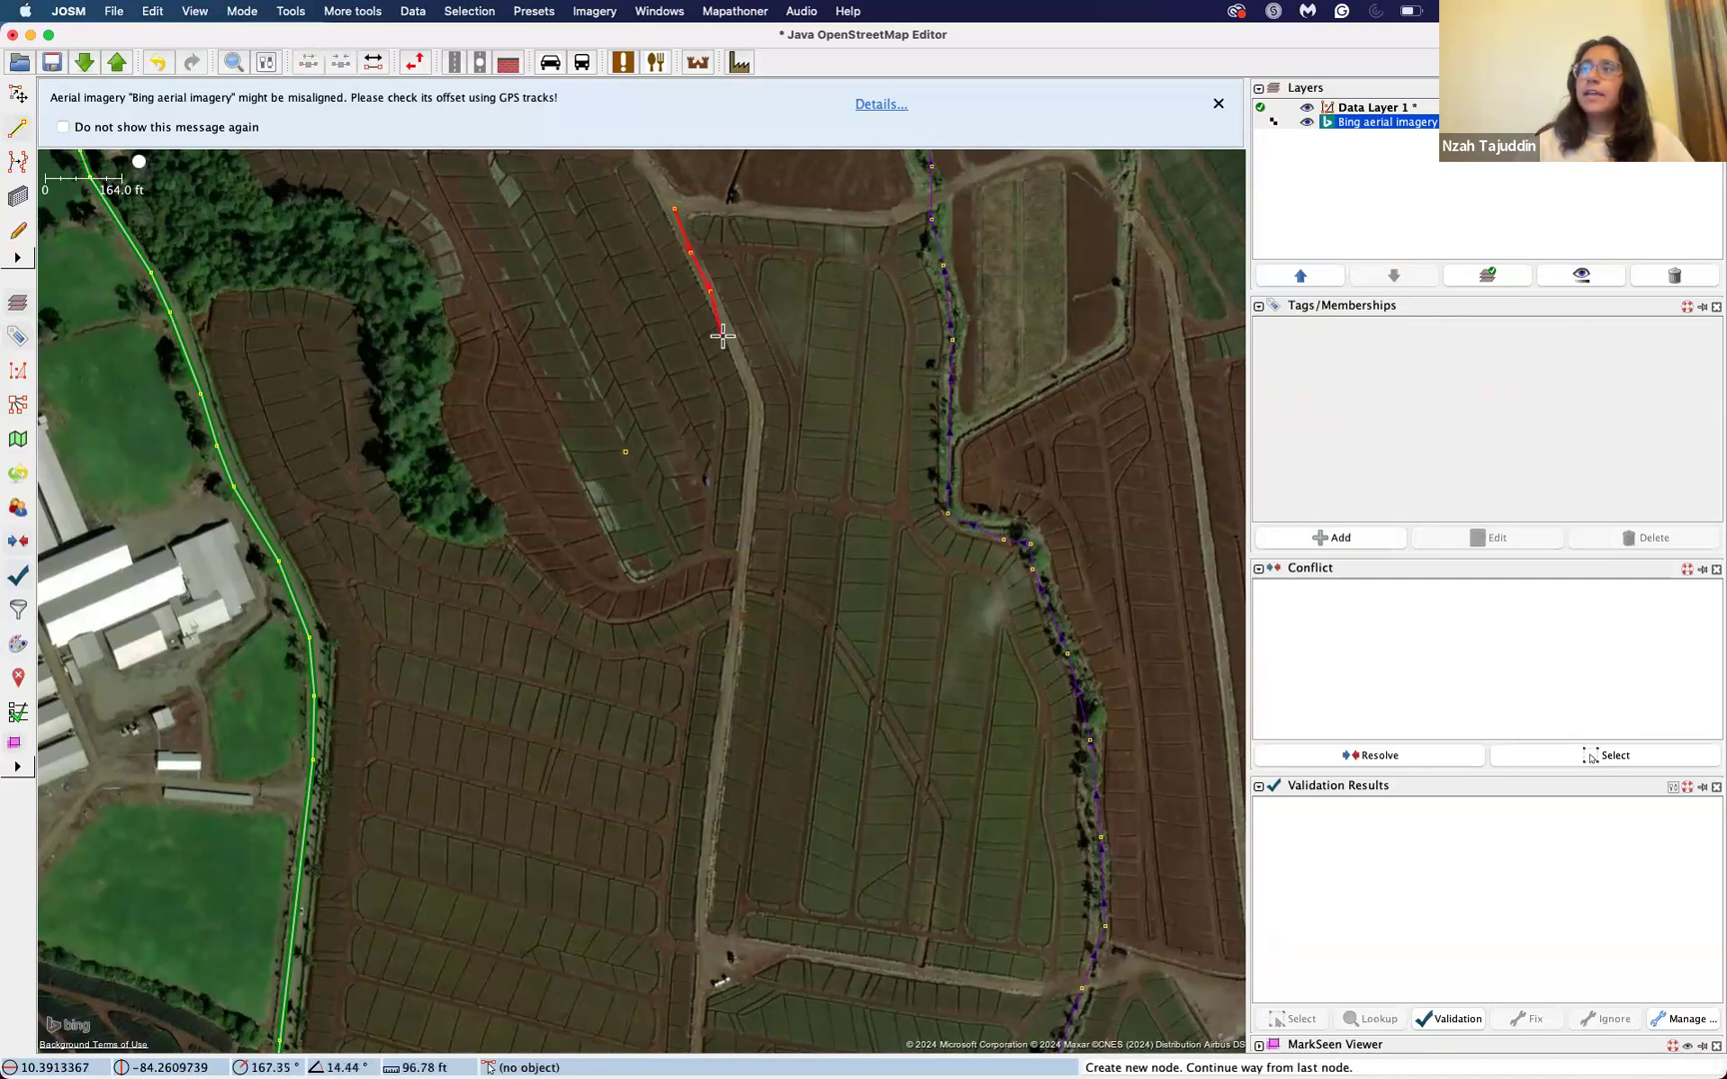
left_click(734, 339)
left_click(751, 384)
left_click(757, 413)
left_click(747, 500)
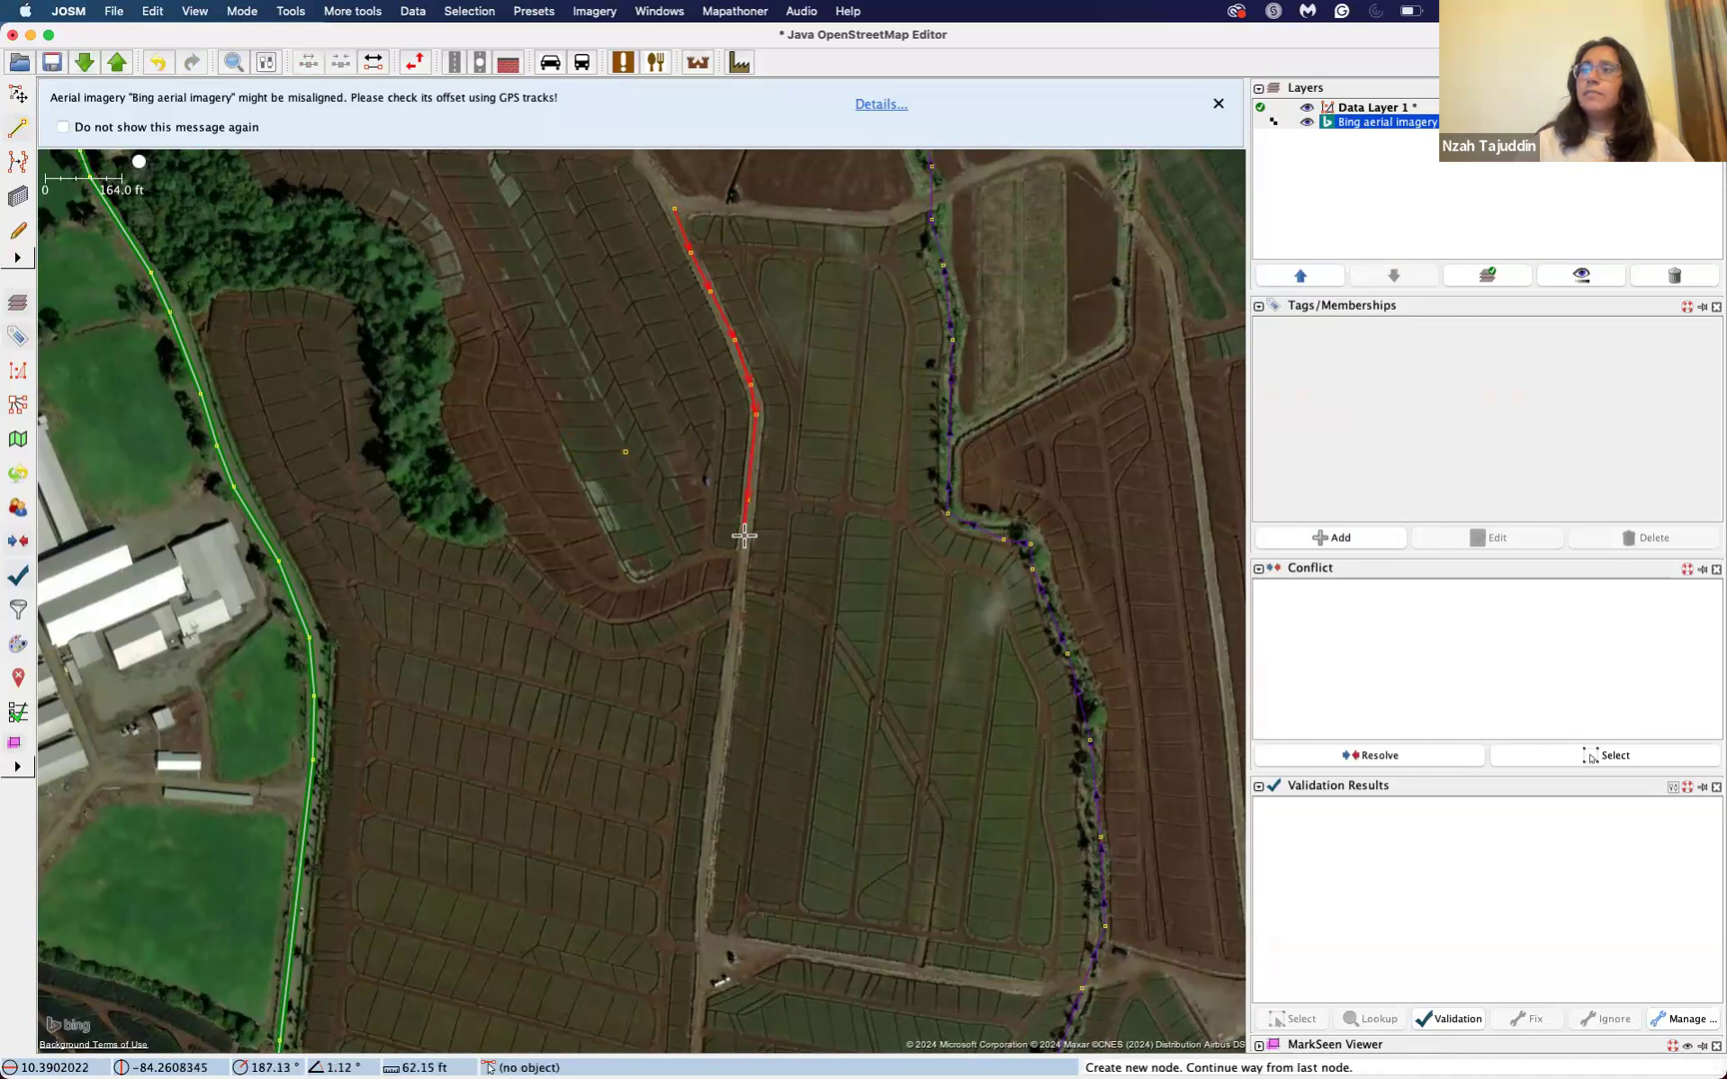
left_click(743, 570)
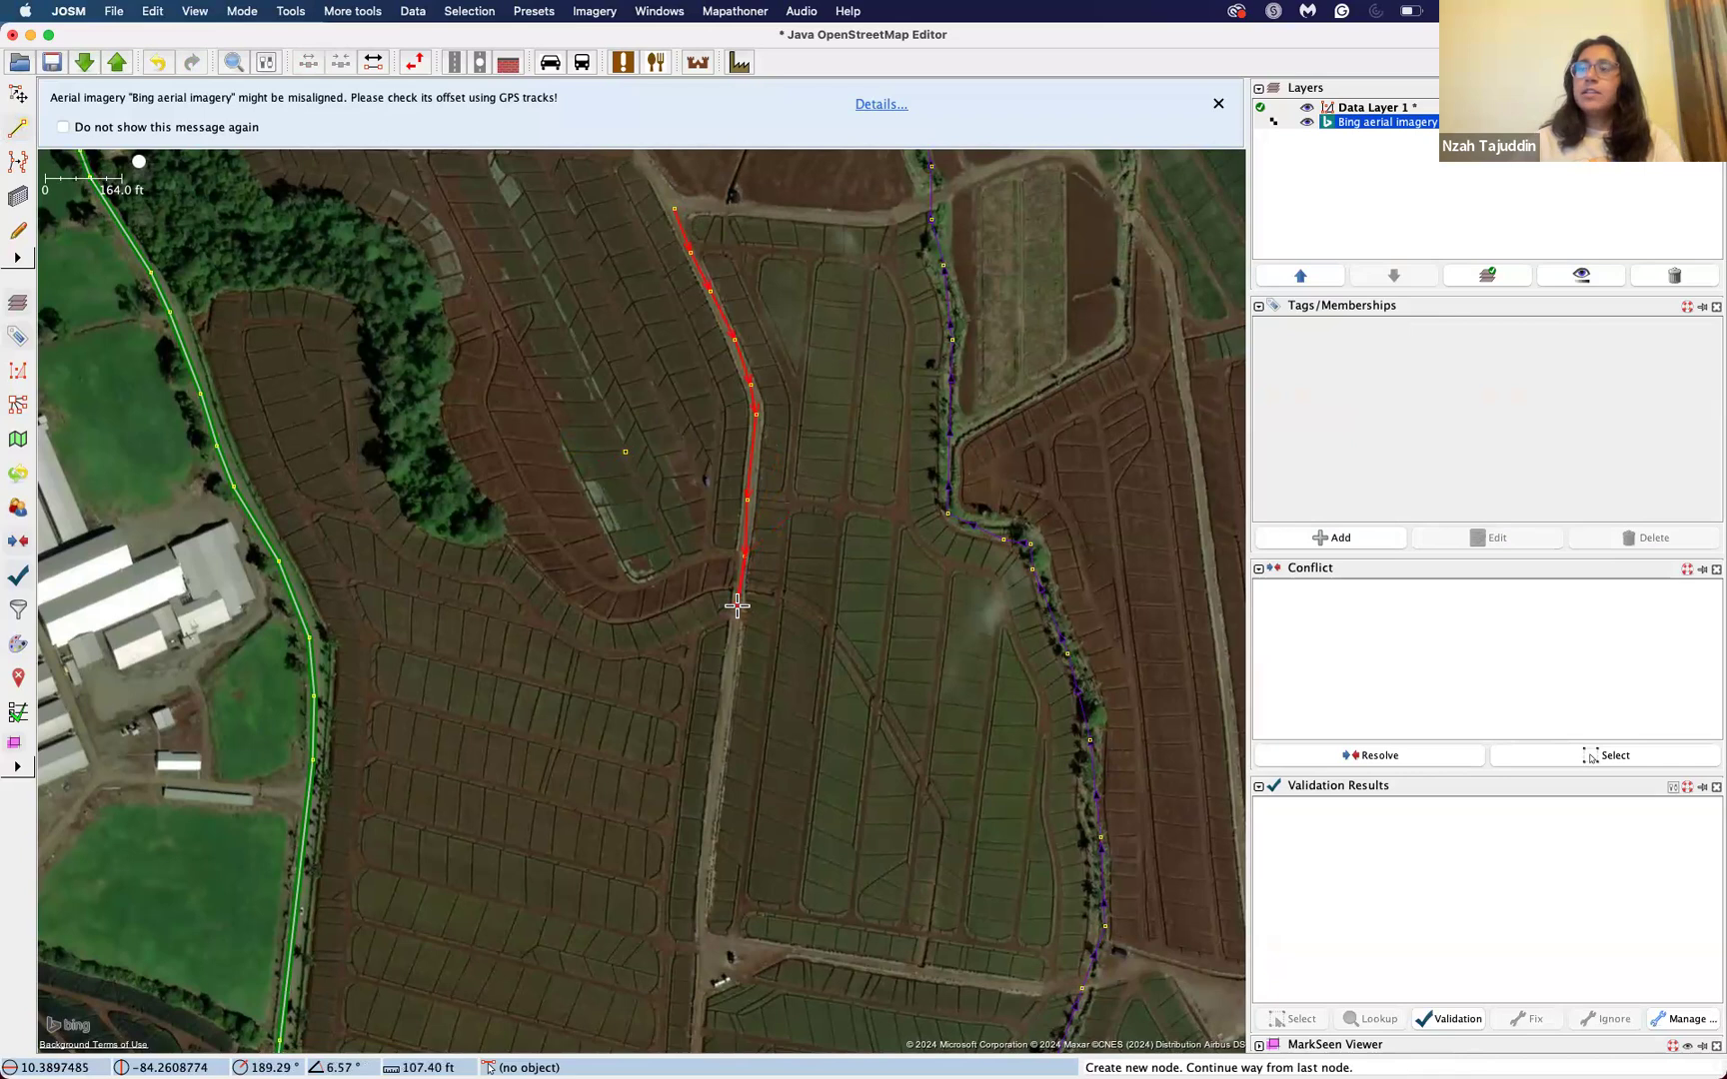
double_click(736, 605)
right_click(736, 605)
left_click(765, 590)
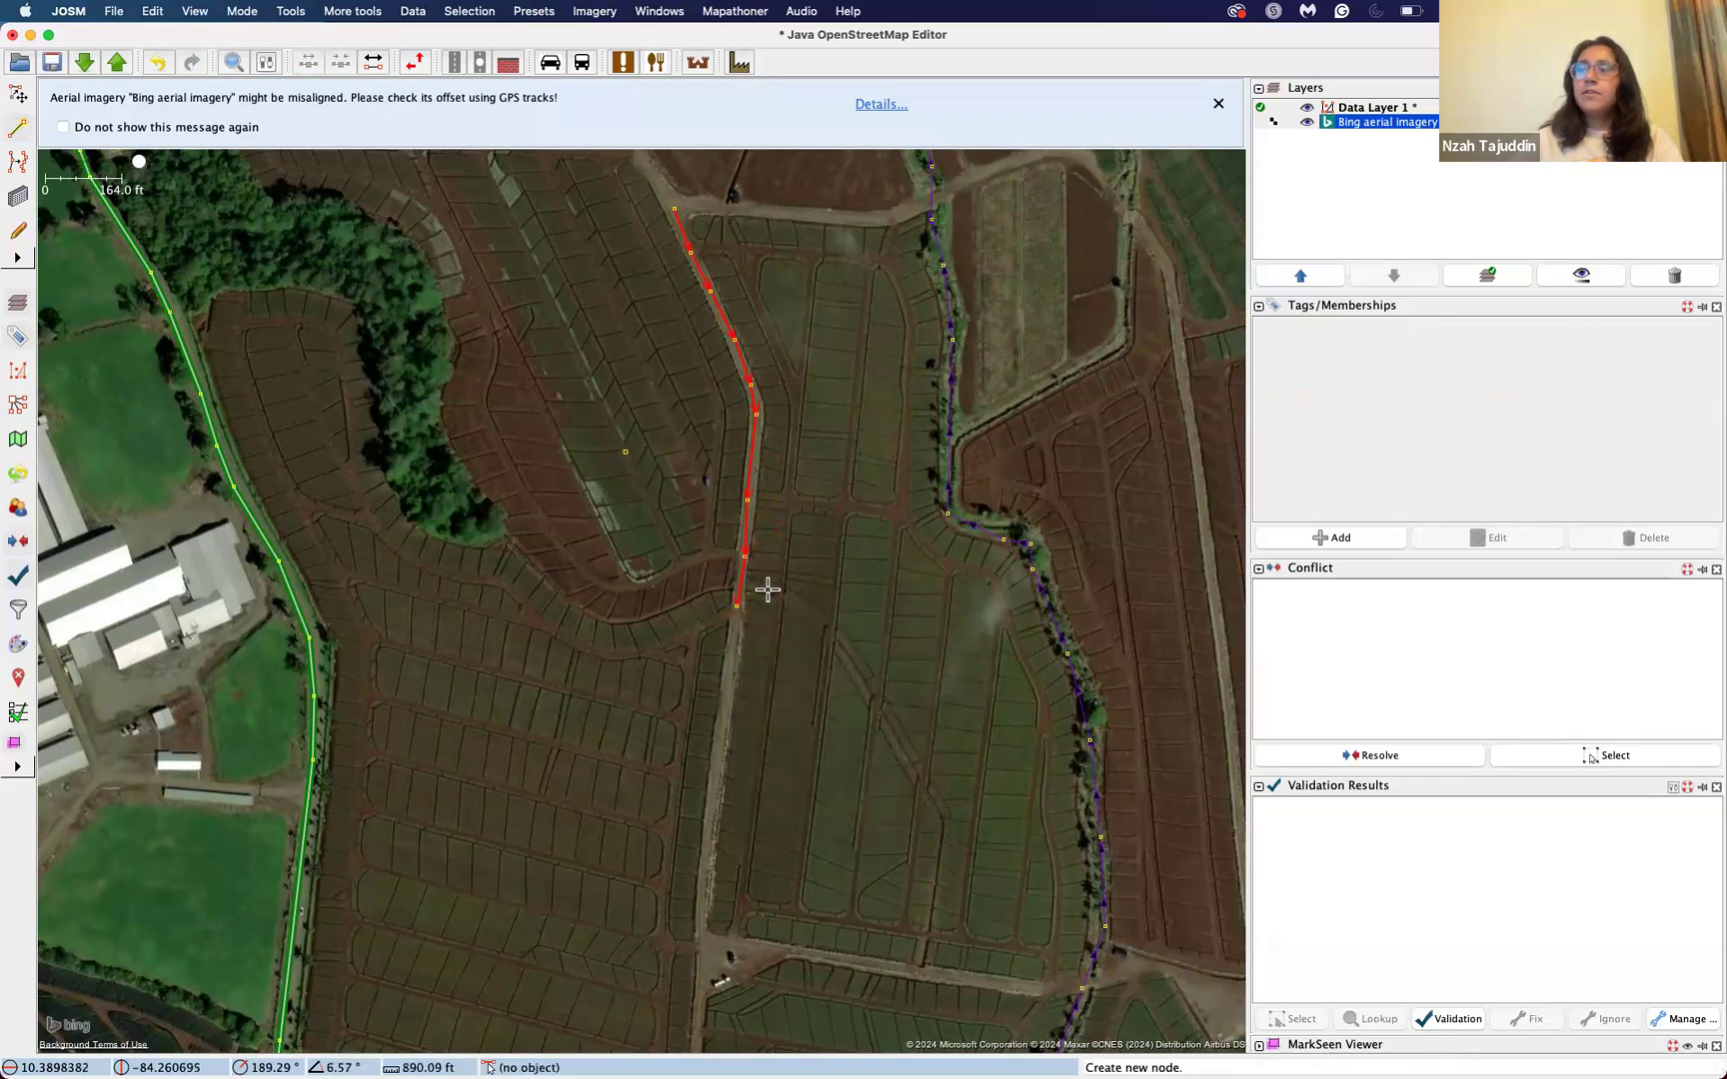
Step: Return to selection mode and inspect the tags of the Quebrada San Pedro stream, leaving it deselected
left_click(20, 95)
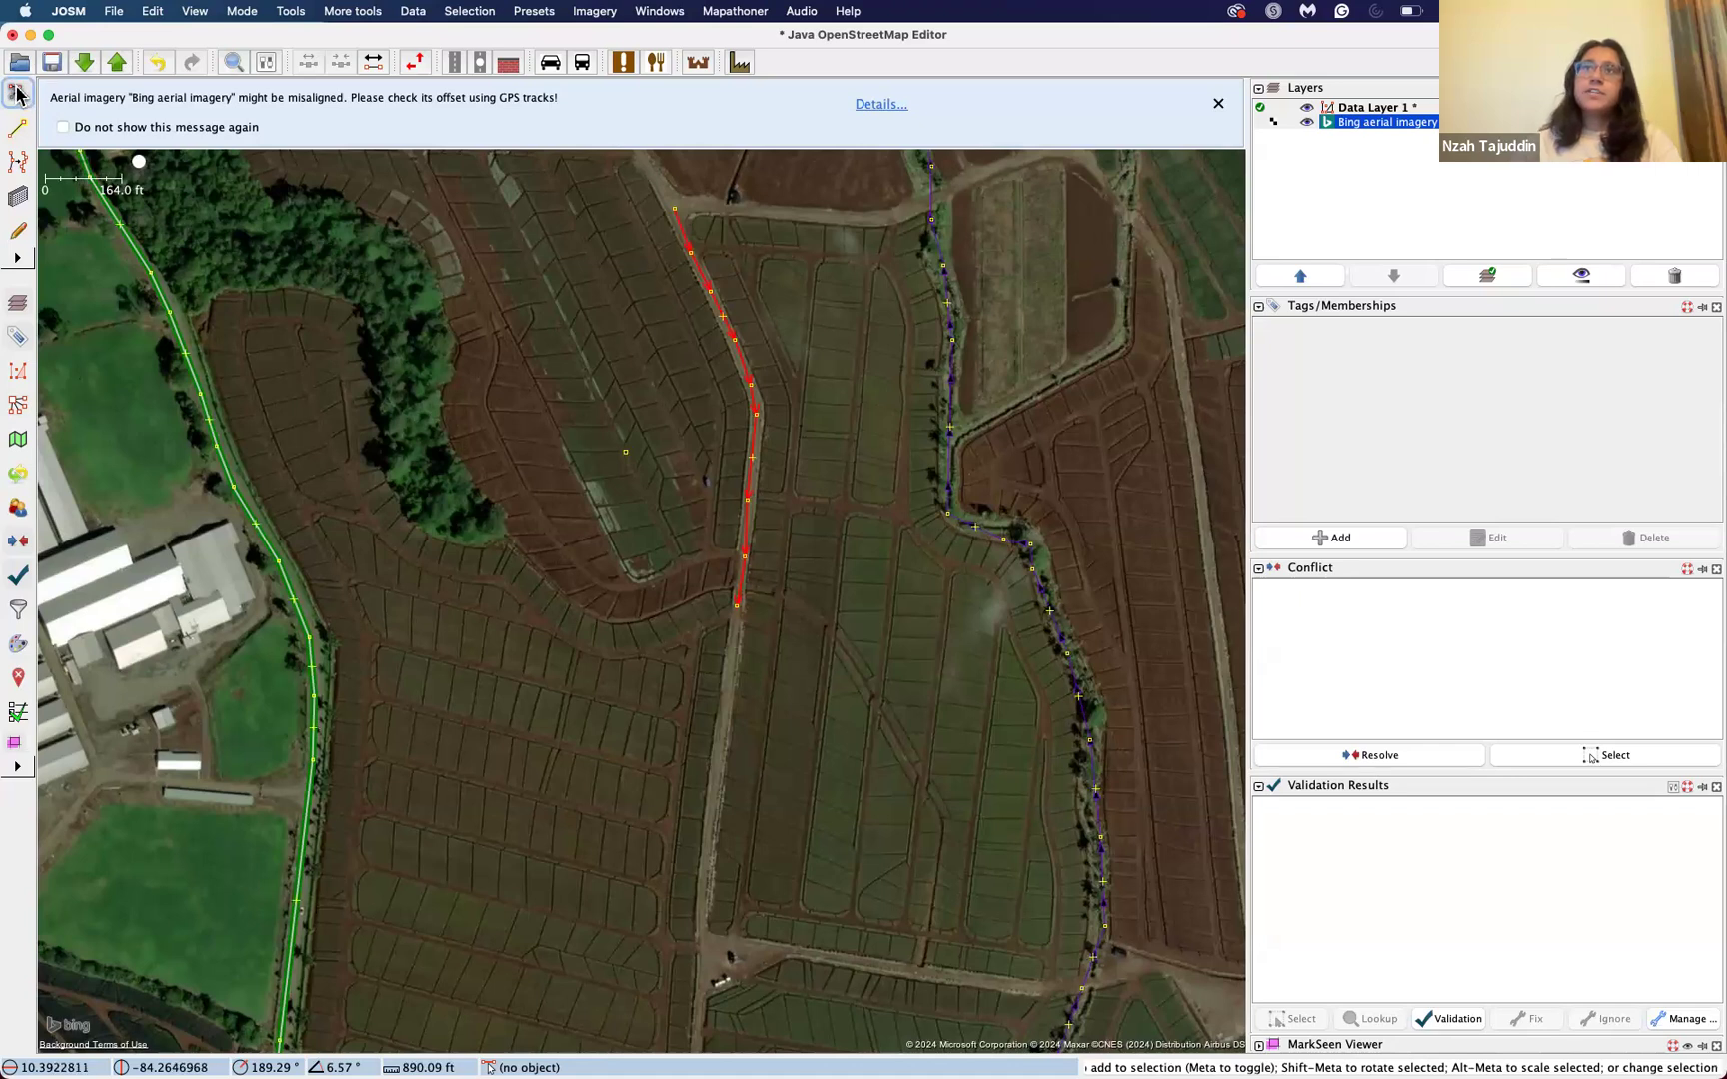
left_click(684, 343)
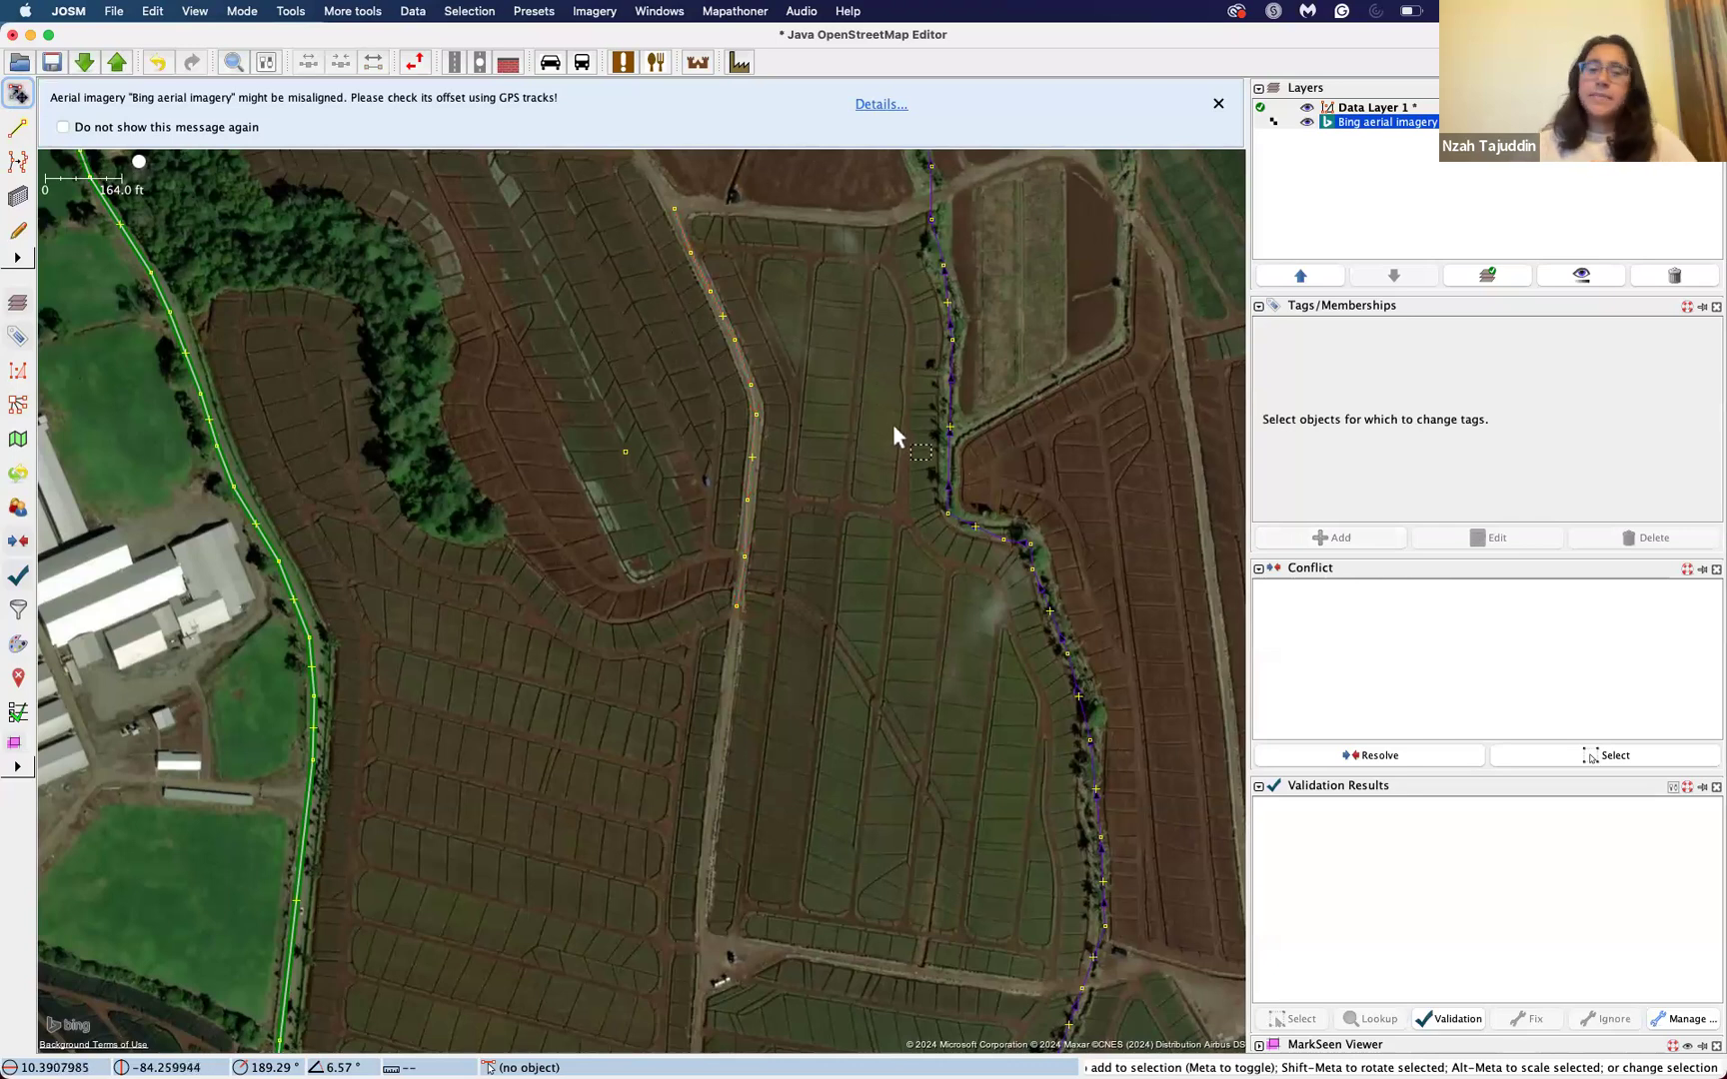
left_click(954, 437)
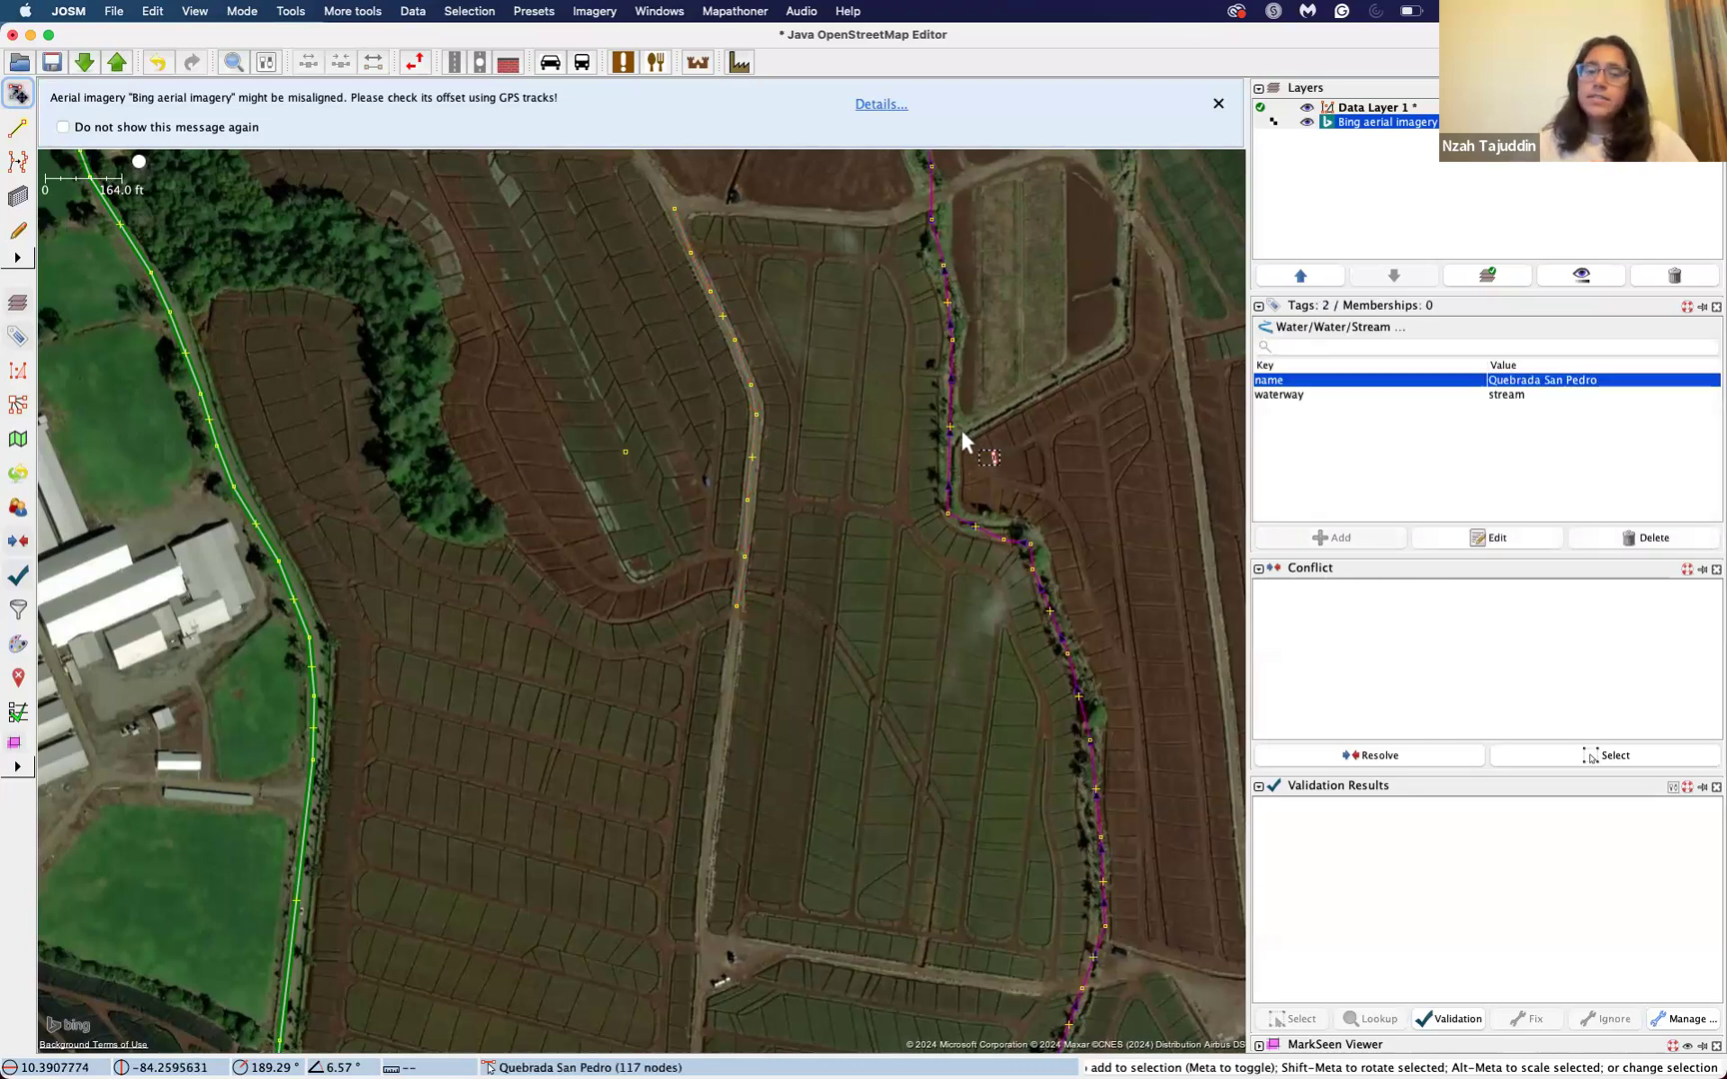
left_click(962, 431)
left_click(760, 424)
left_click(769, 390)
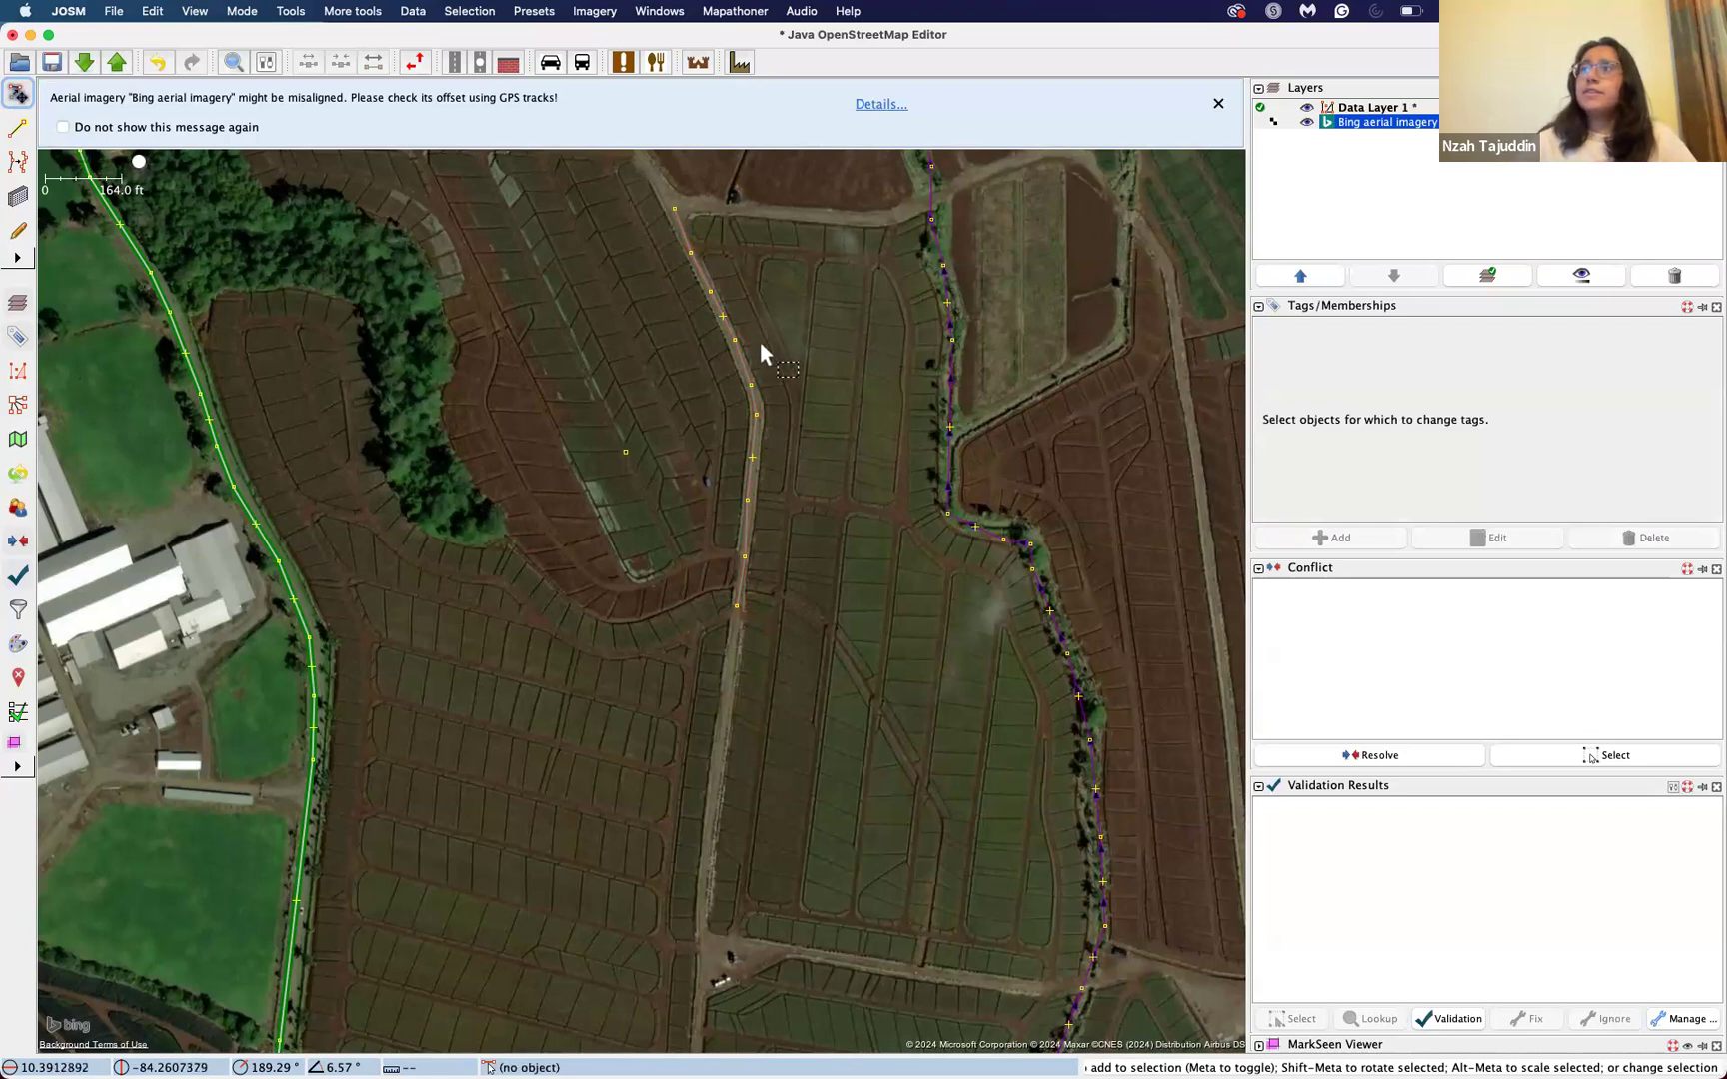
Step: Start a tag for the way drawn along the dirt road, using highway as its key
left_click(747, 377)
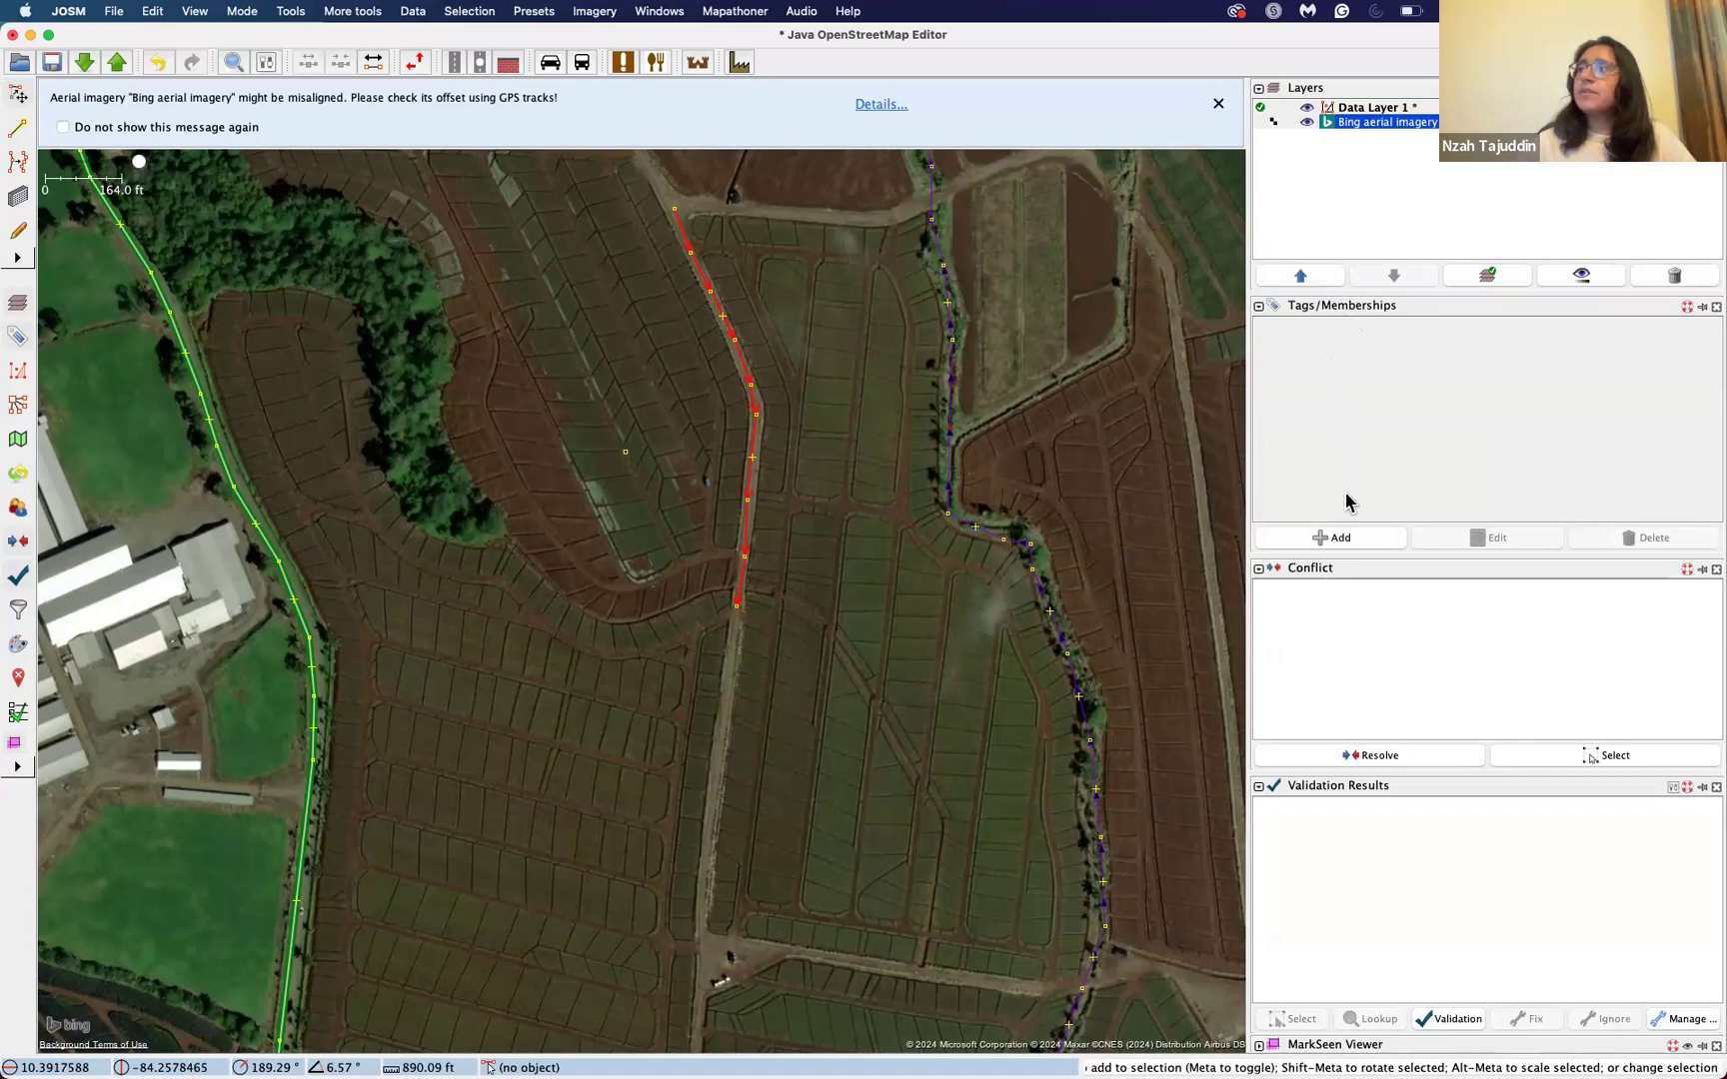
left_click(1384, 542)
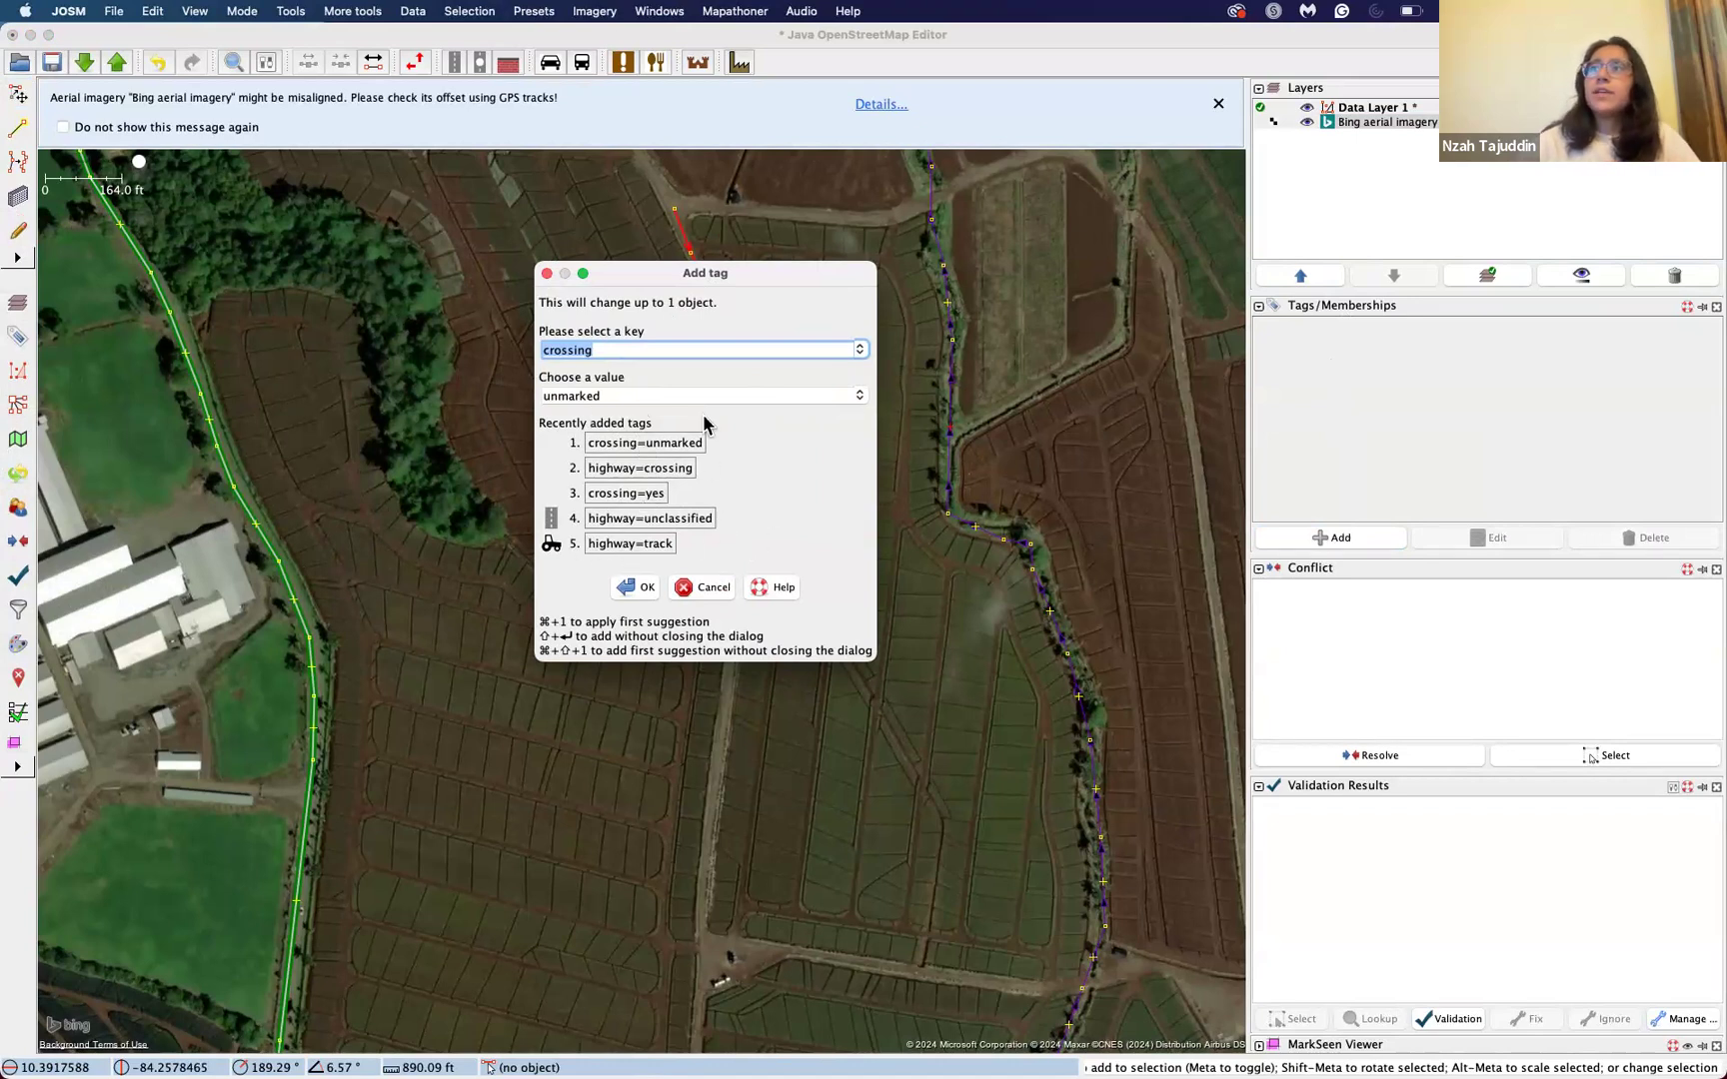
left_click(859, 352)
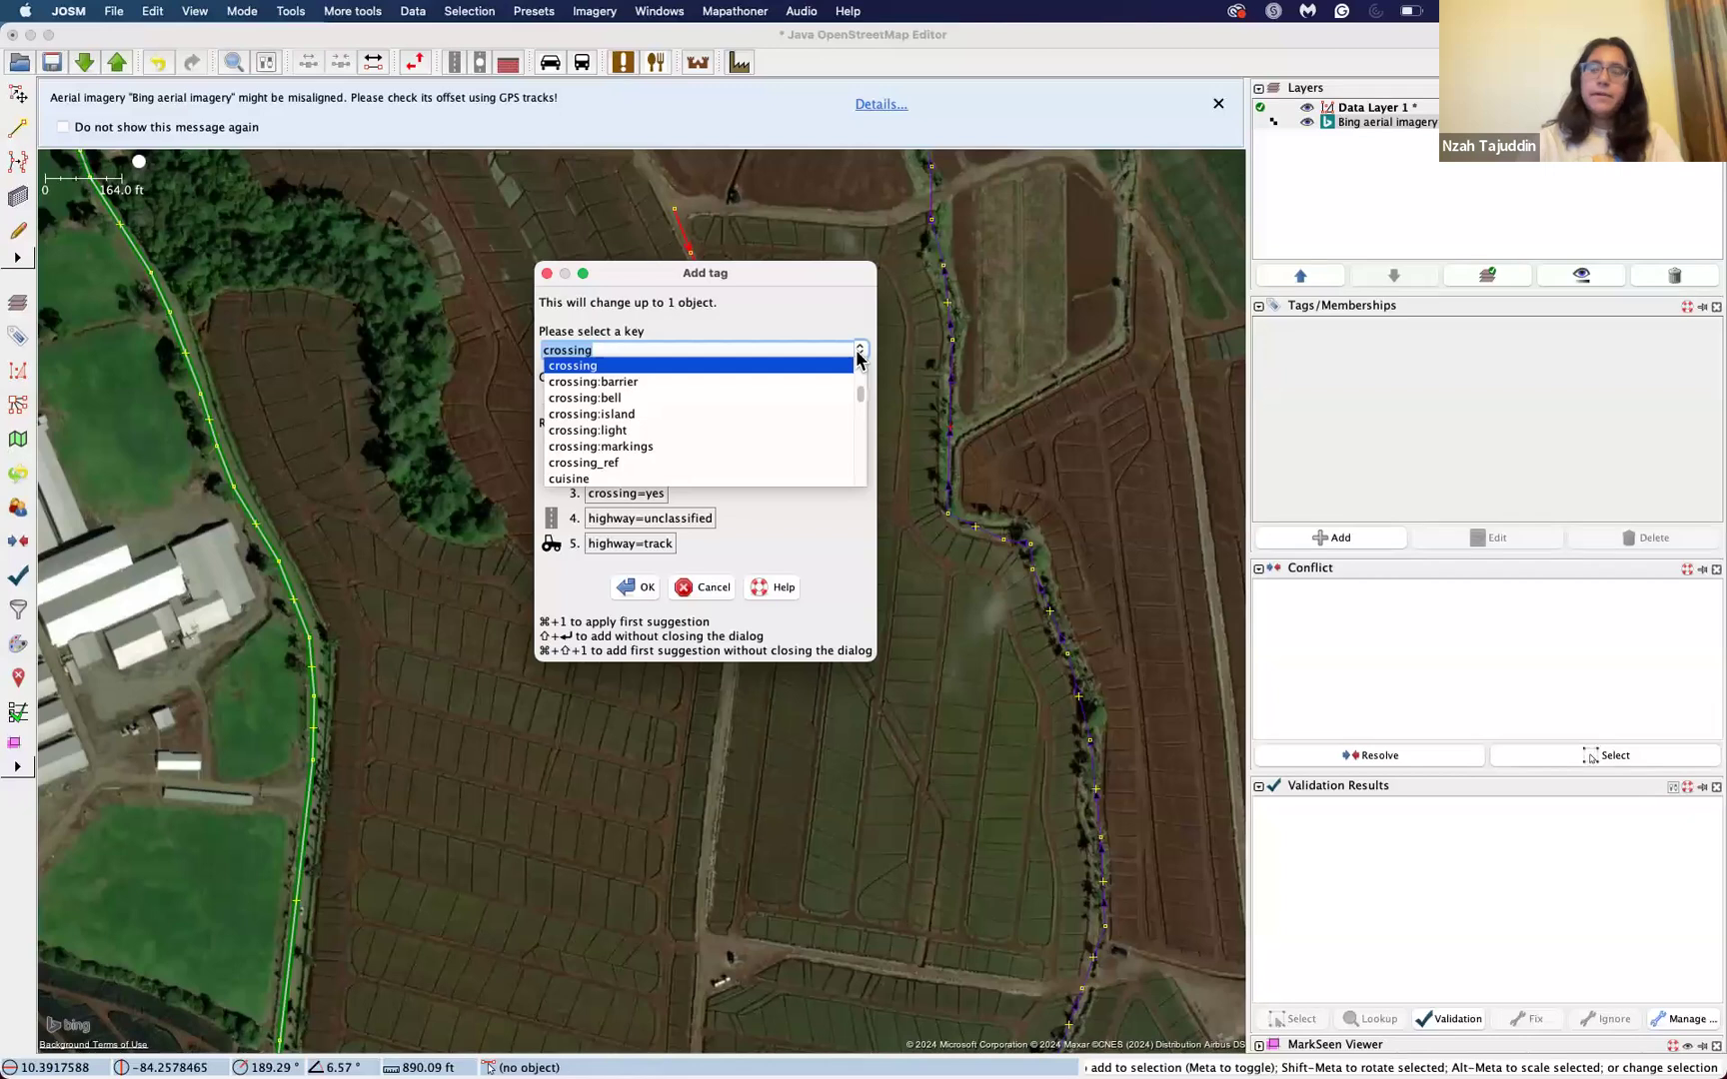
type("highway")
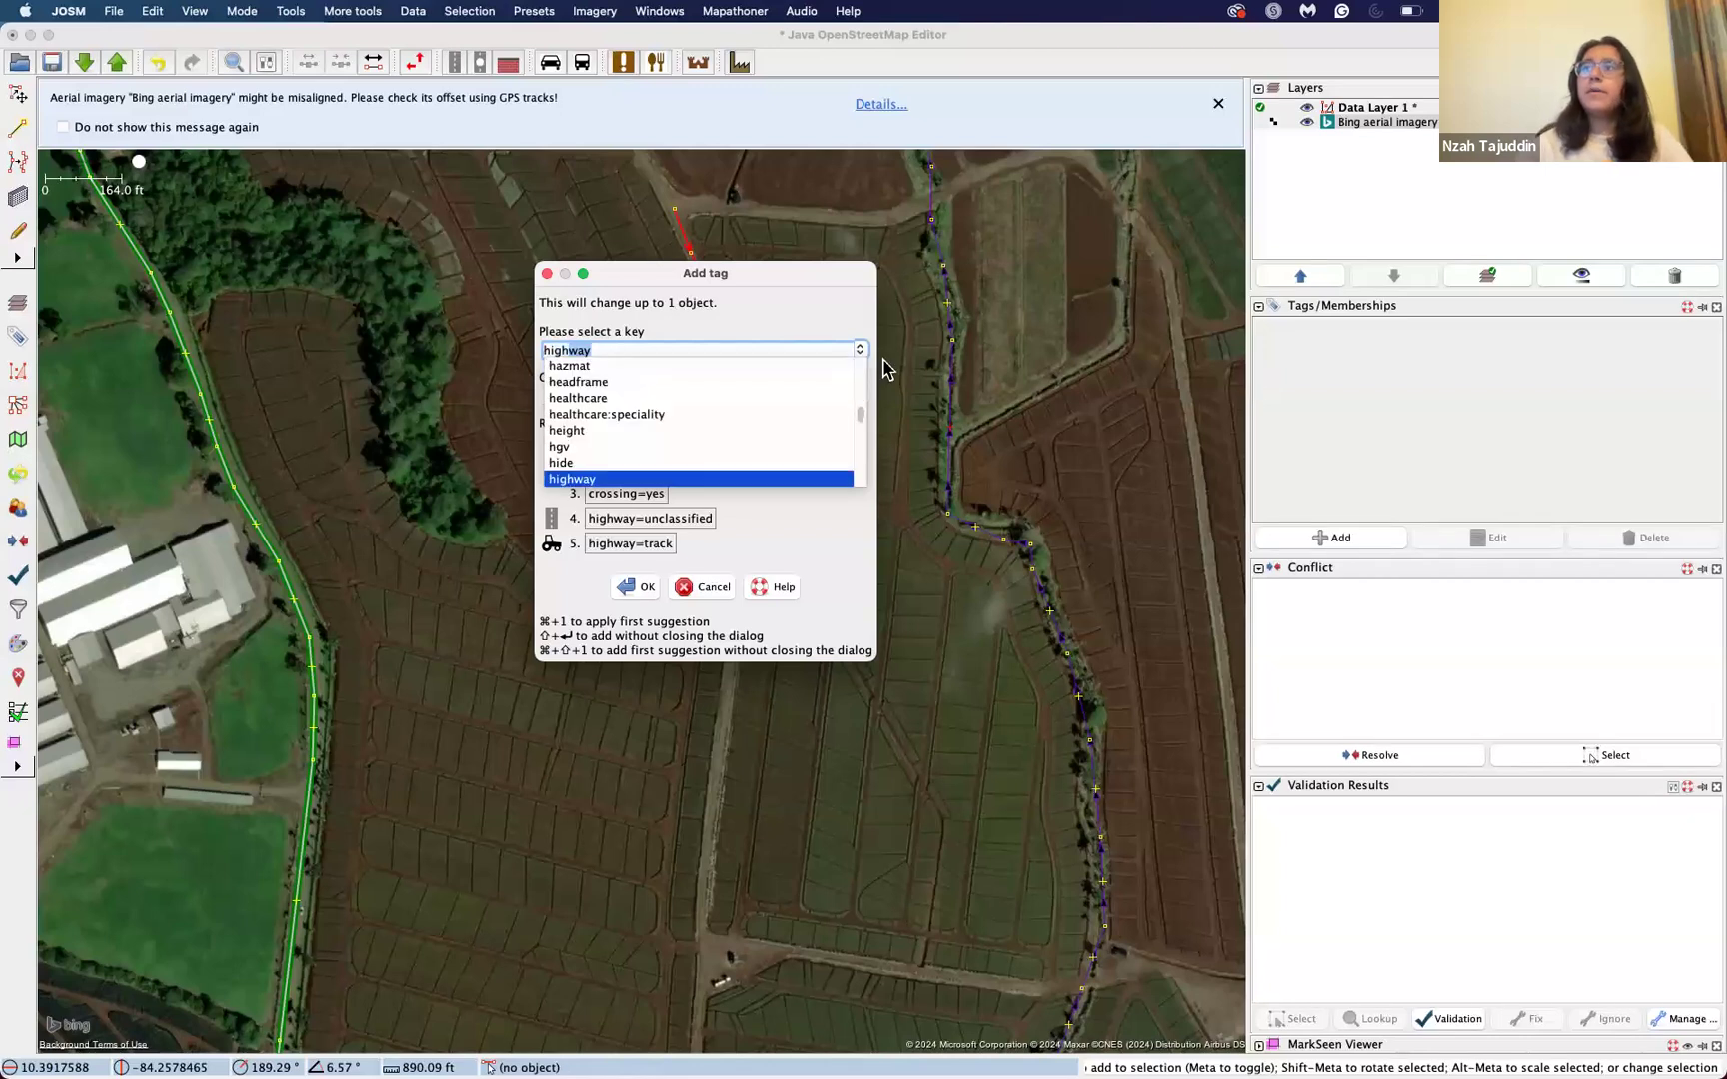
left_click(840, 480)
Step: Set the highway tag's value to residential and apply the tag to the drawn way
left_click(860, 396)
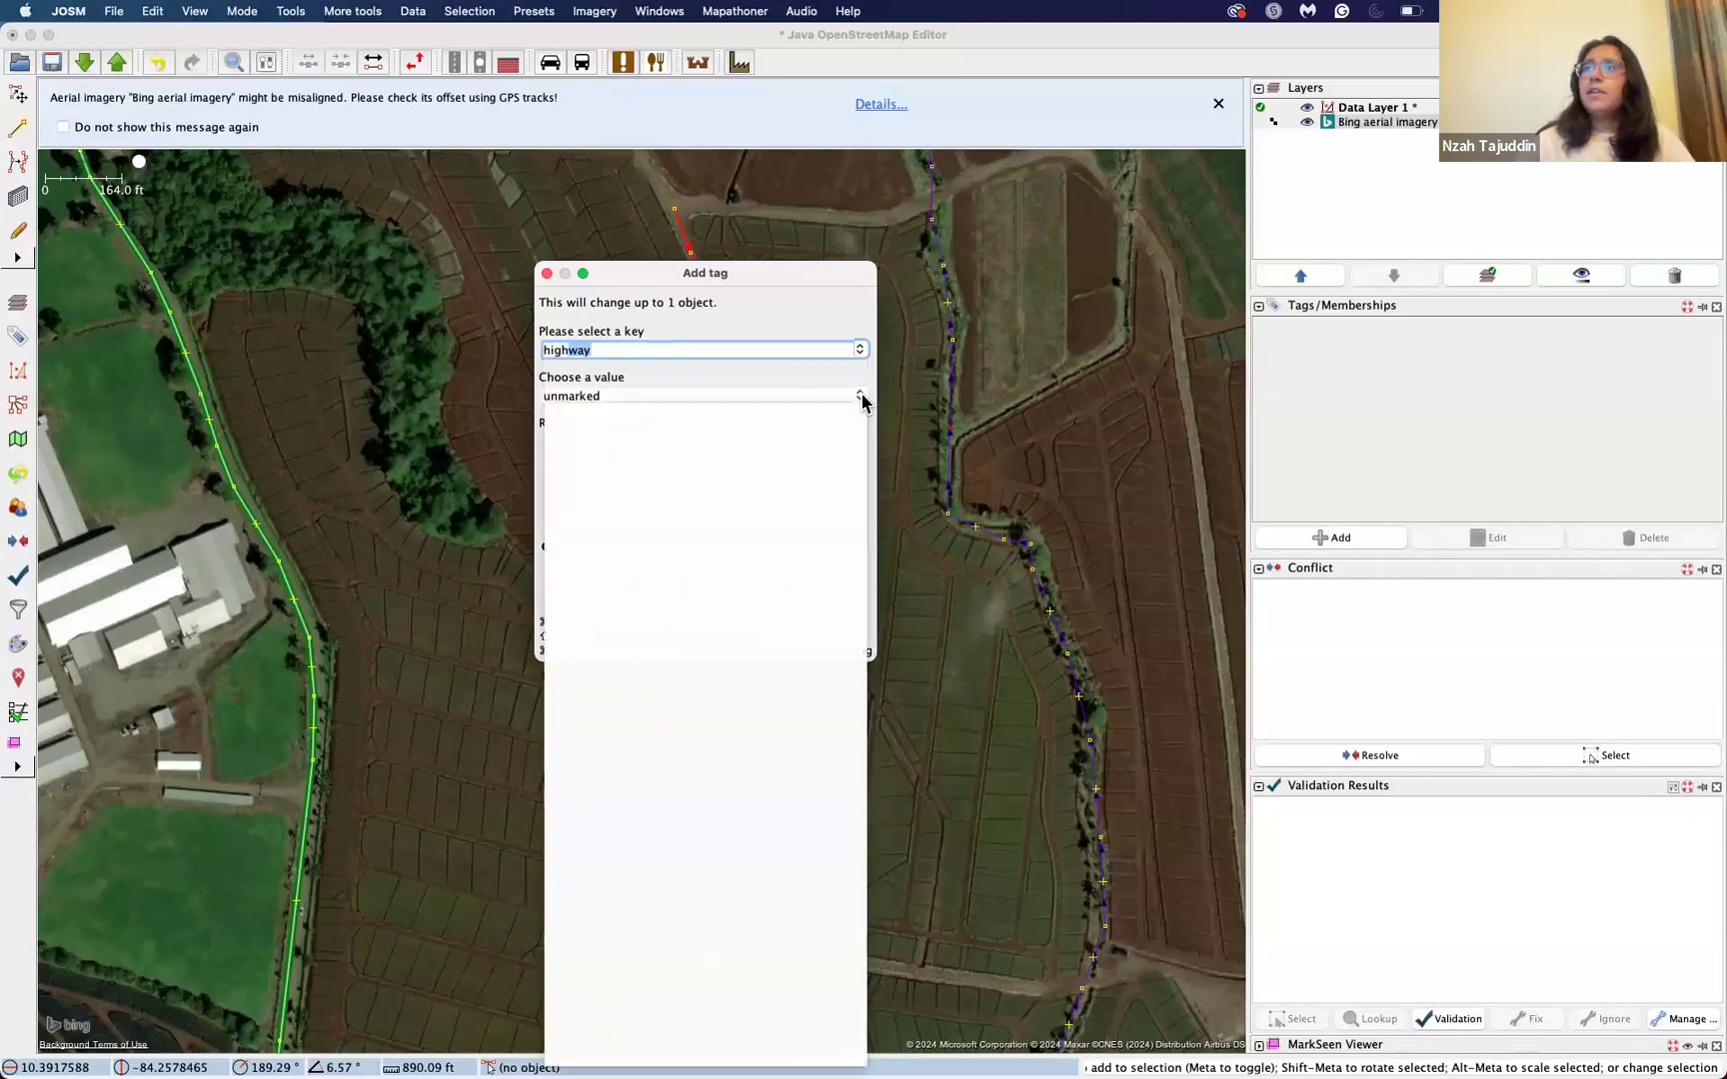
scroll(690, 570, "down", 3)
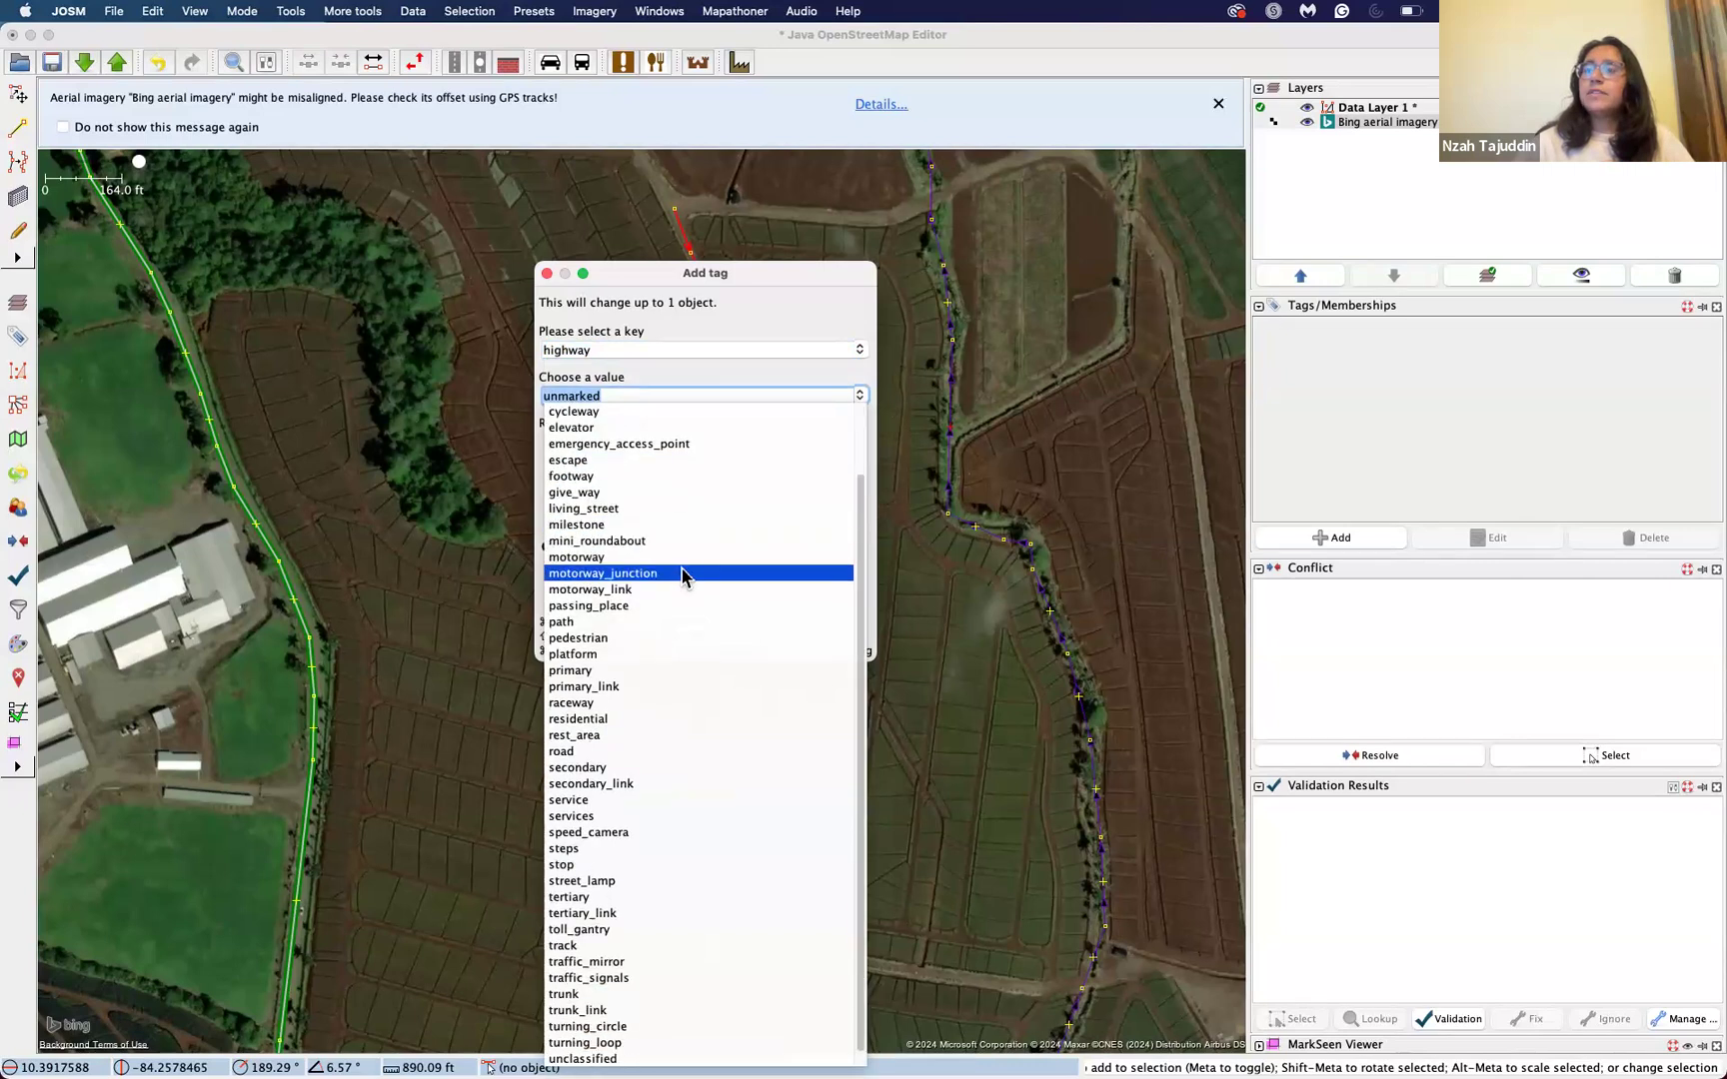
scroll(686, 571, "up", 2)
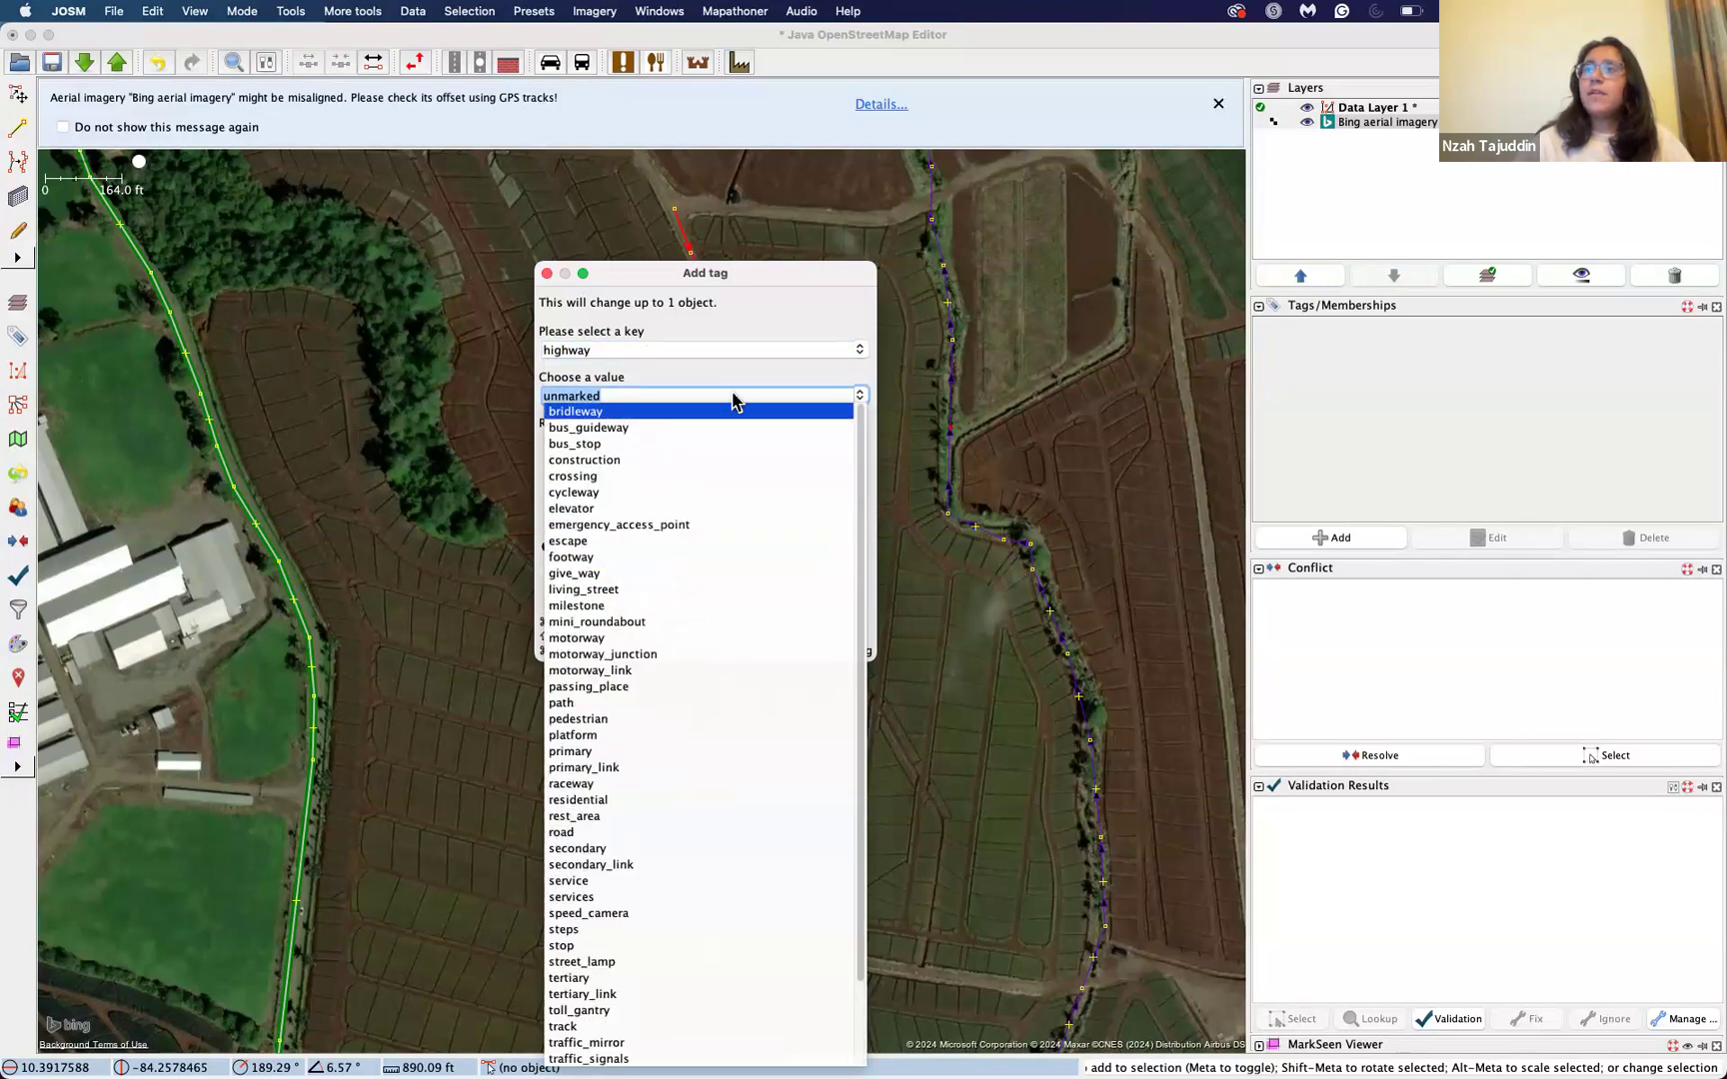
left_click(859, 394)
double_click(790, 387)
key("BackSpace")
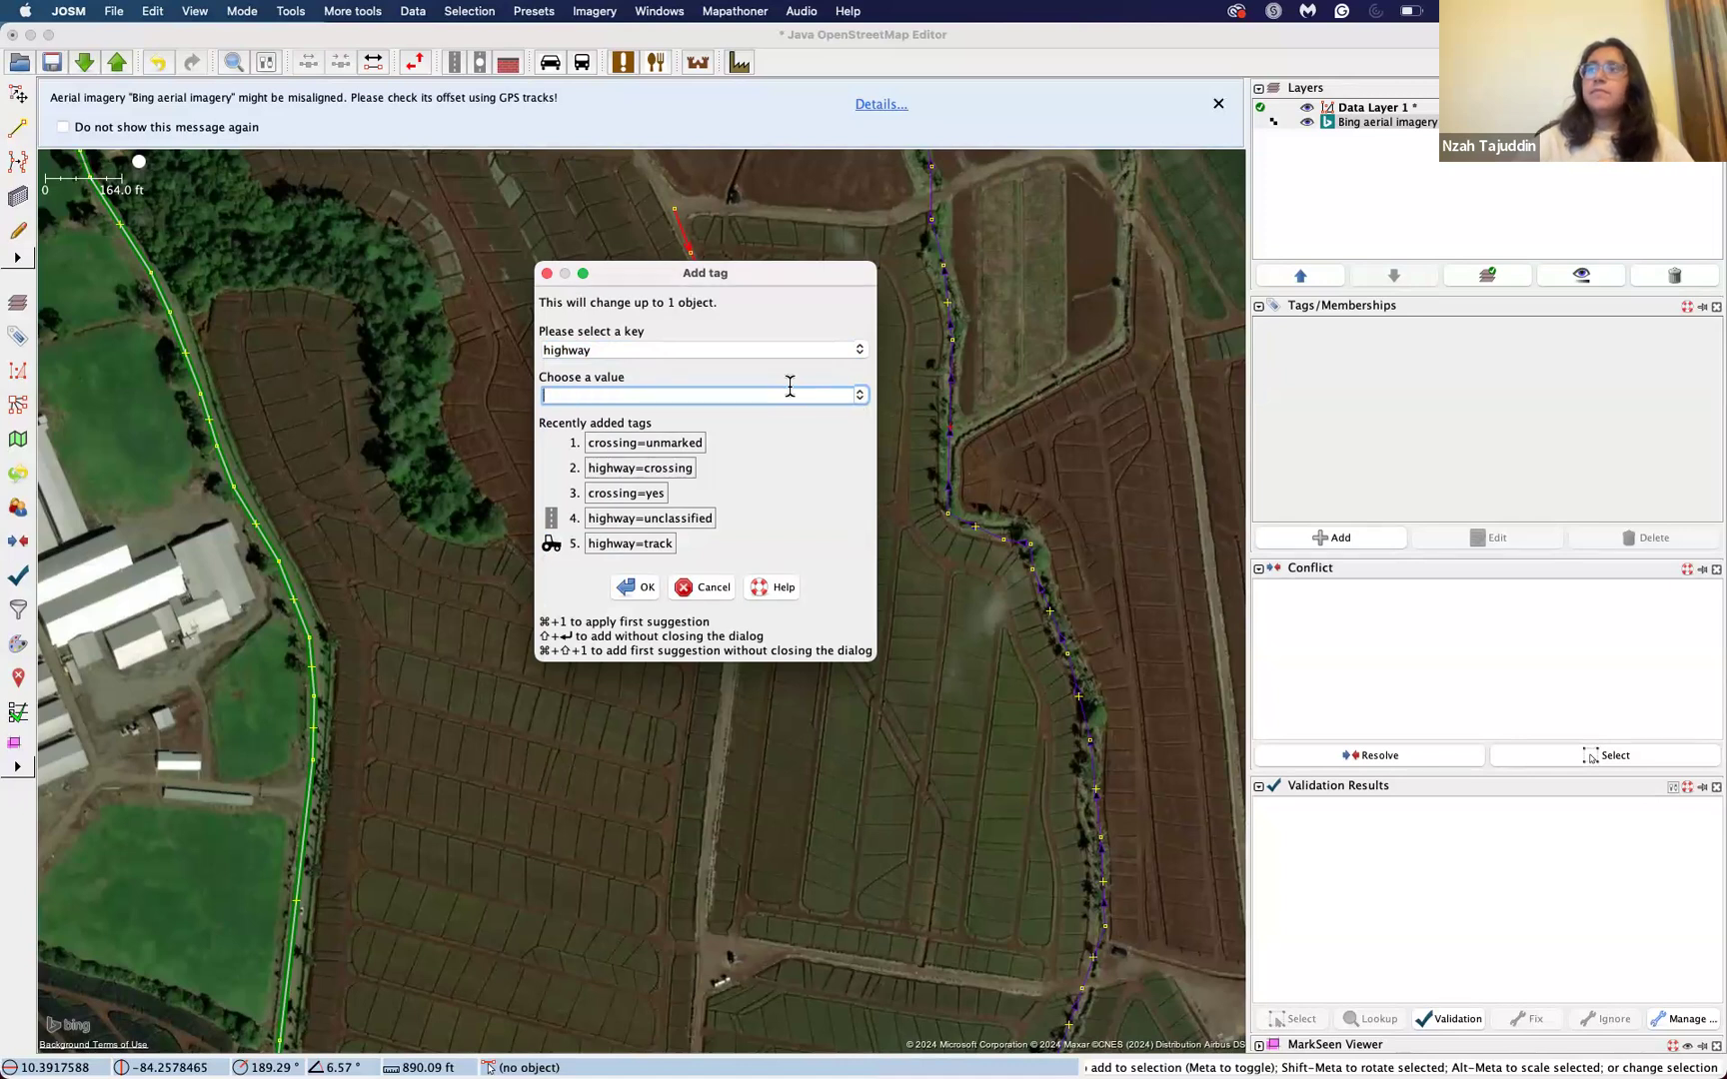
left_click(860, 395)
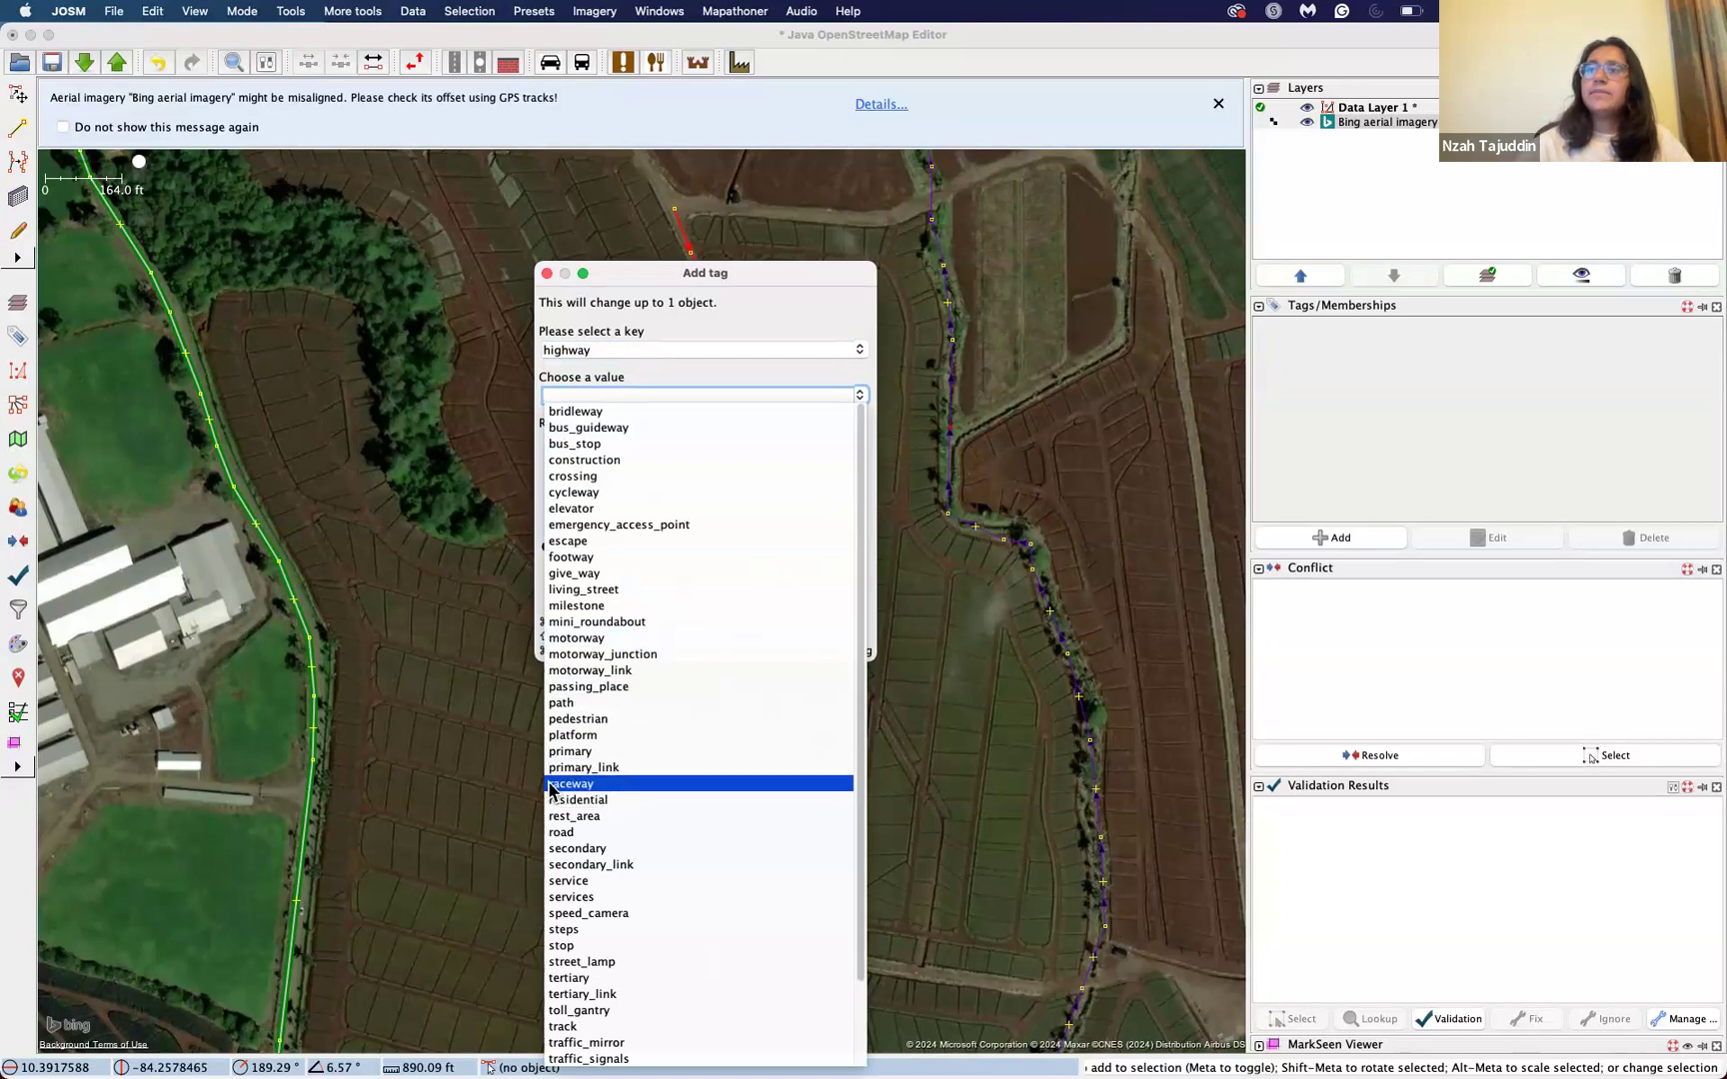
left_click(608, 801)
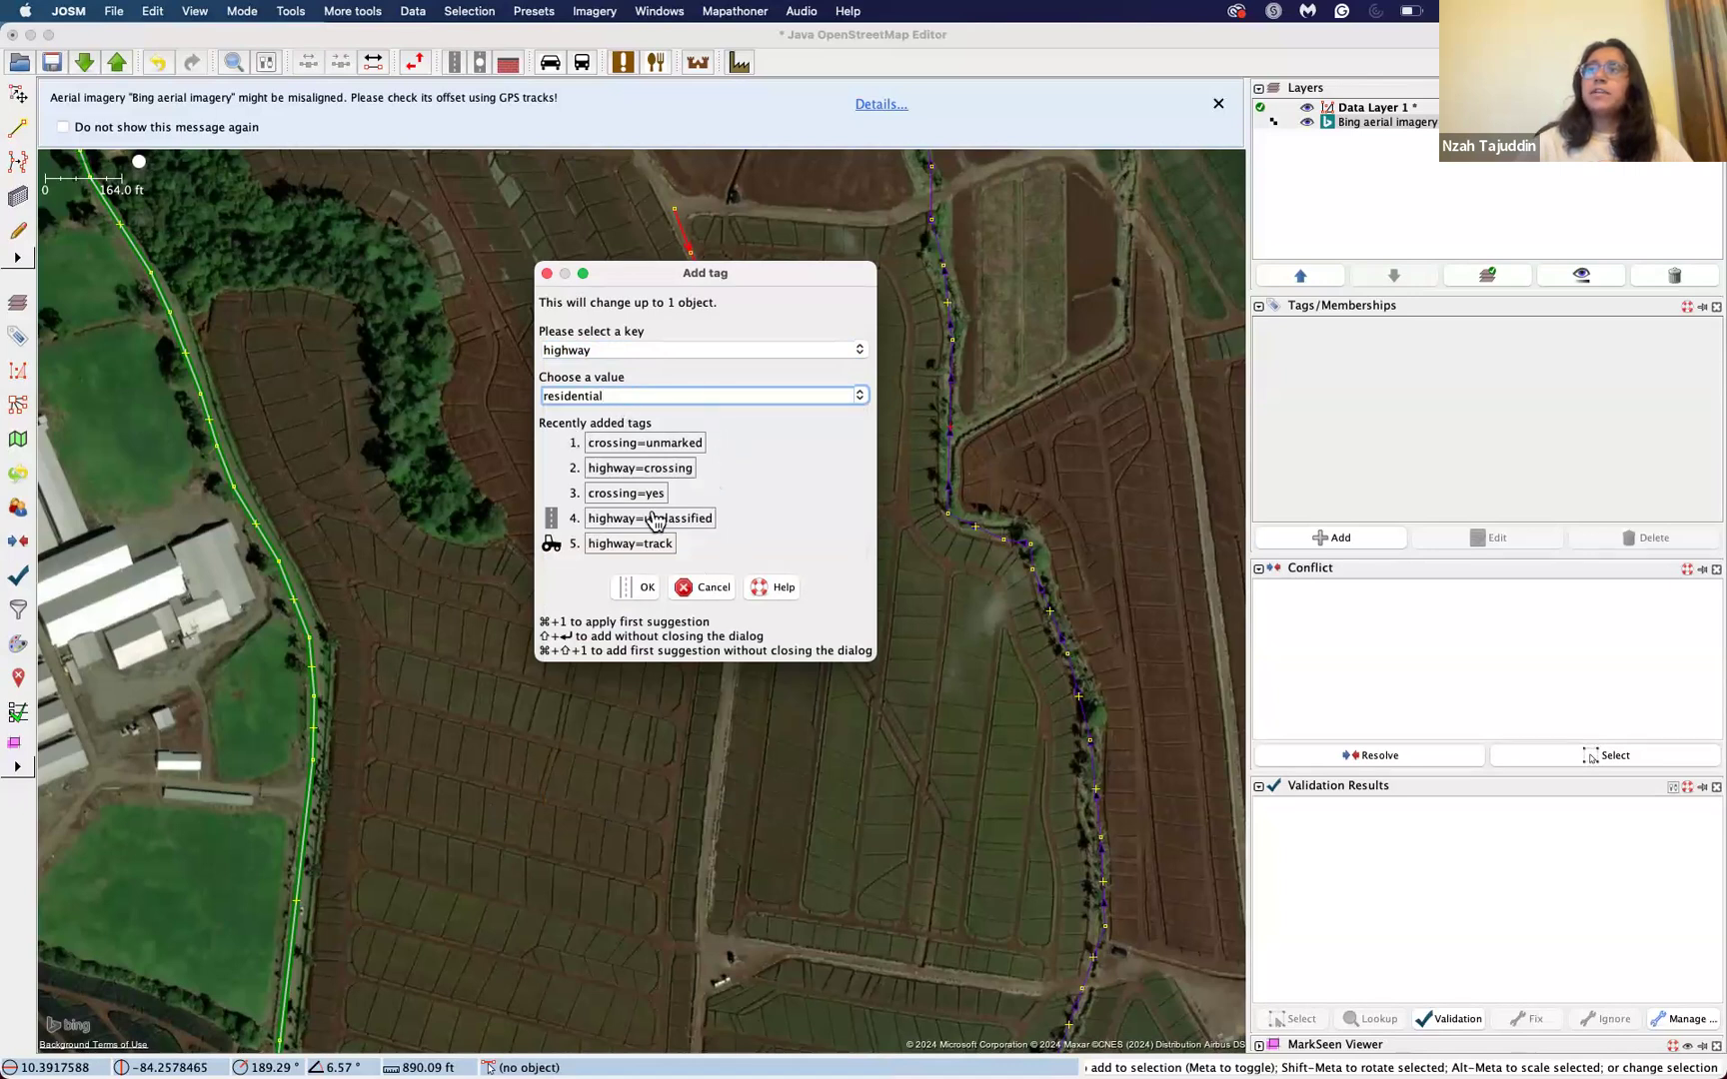
left_click(641, 590)
left_click(848, 538)
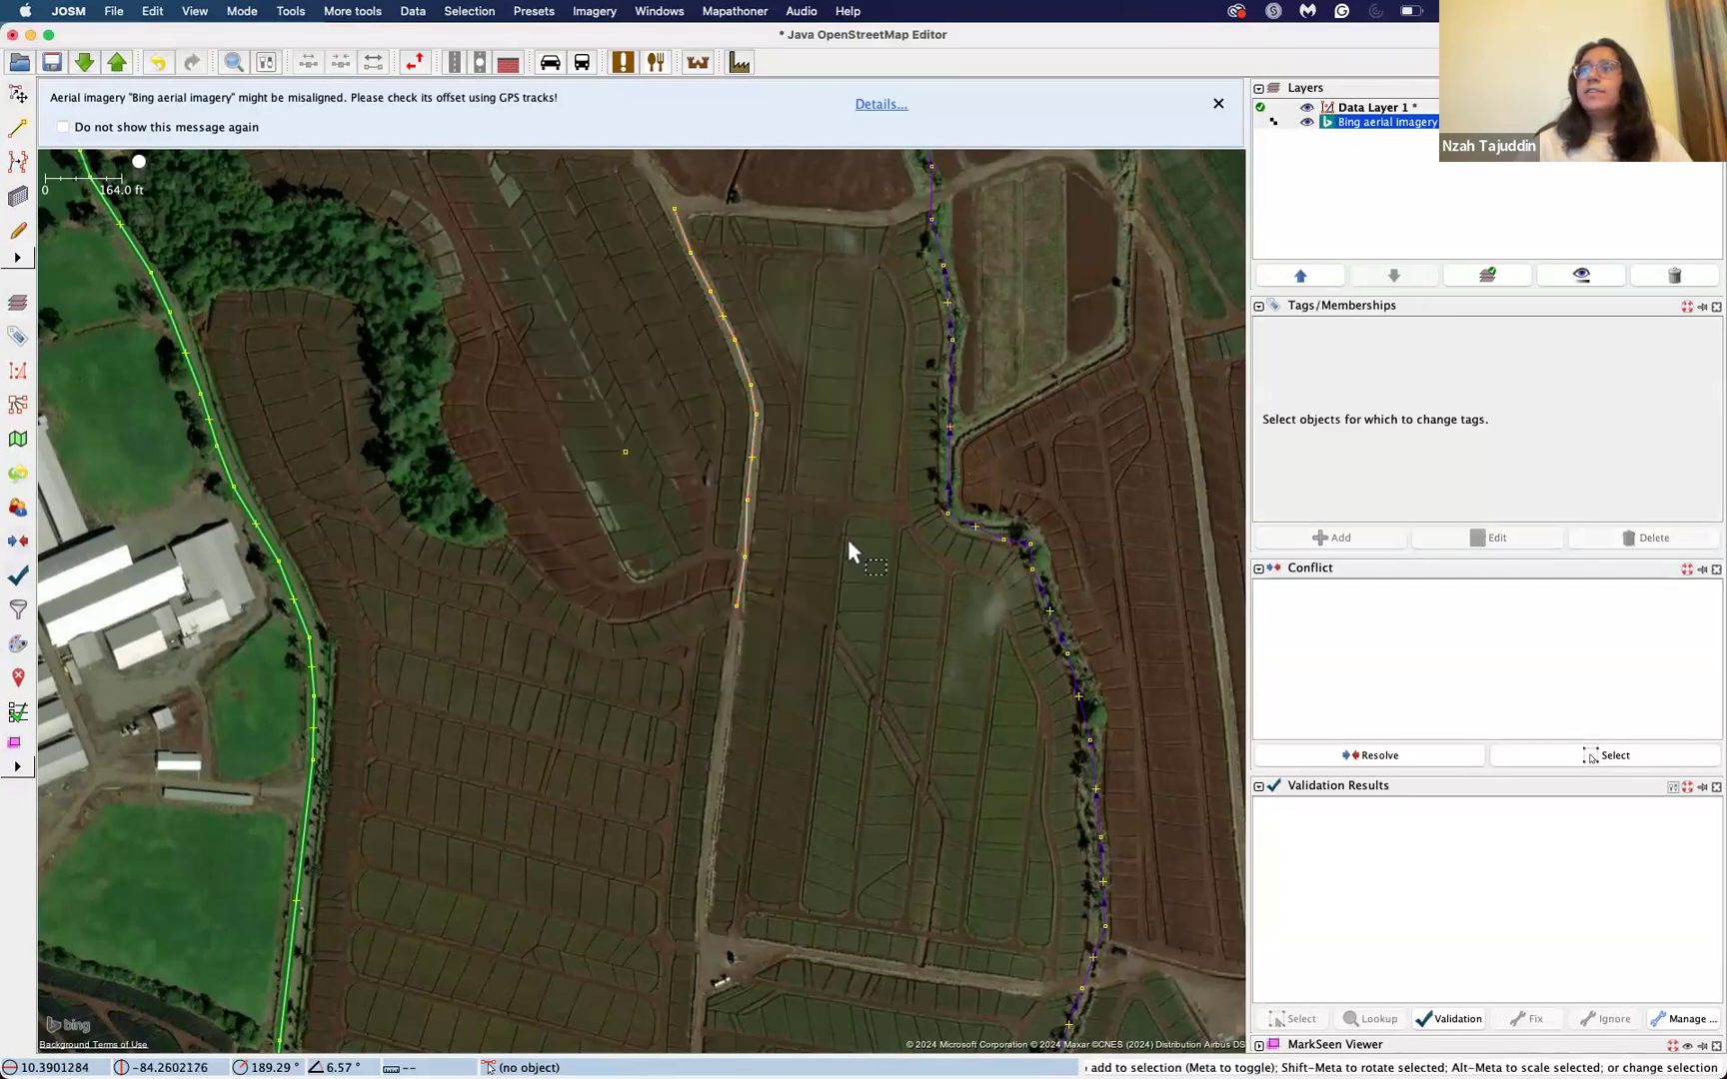
Step: Delete the highway=residential tag from the drawn way and deselect it
left_click(760, 446)
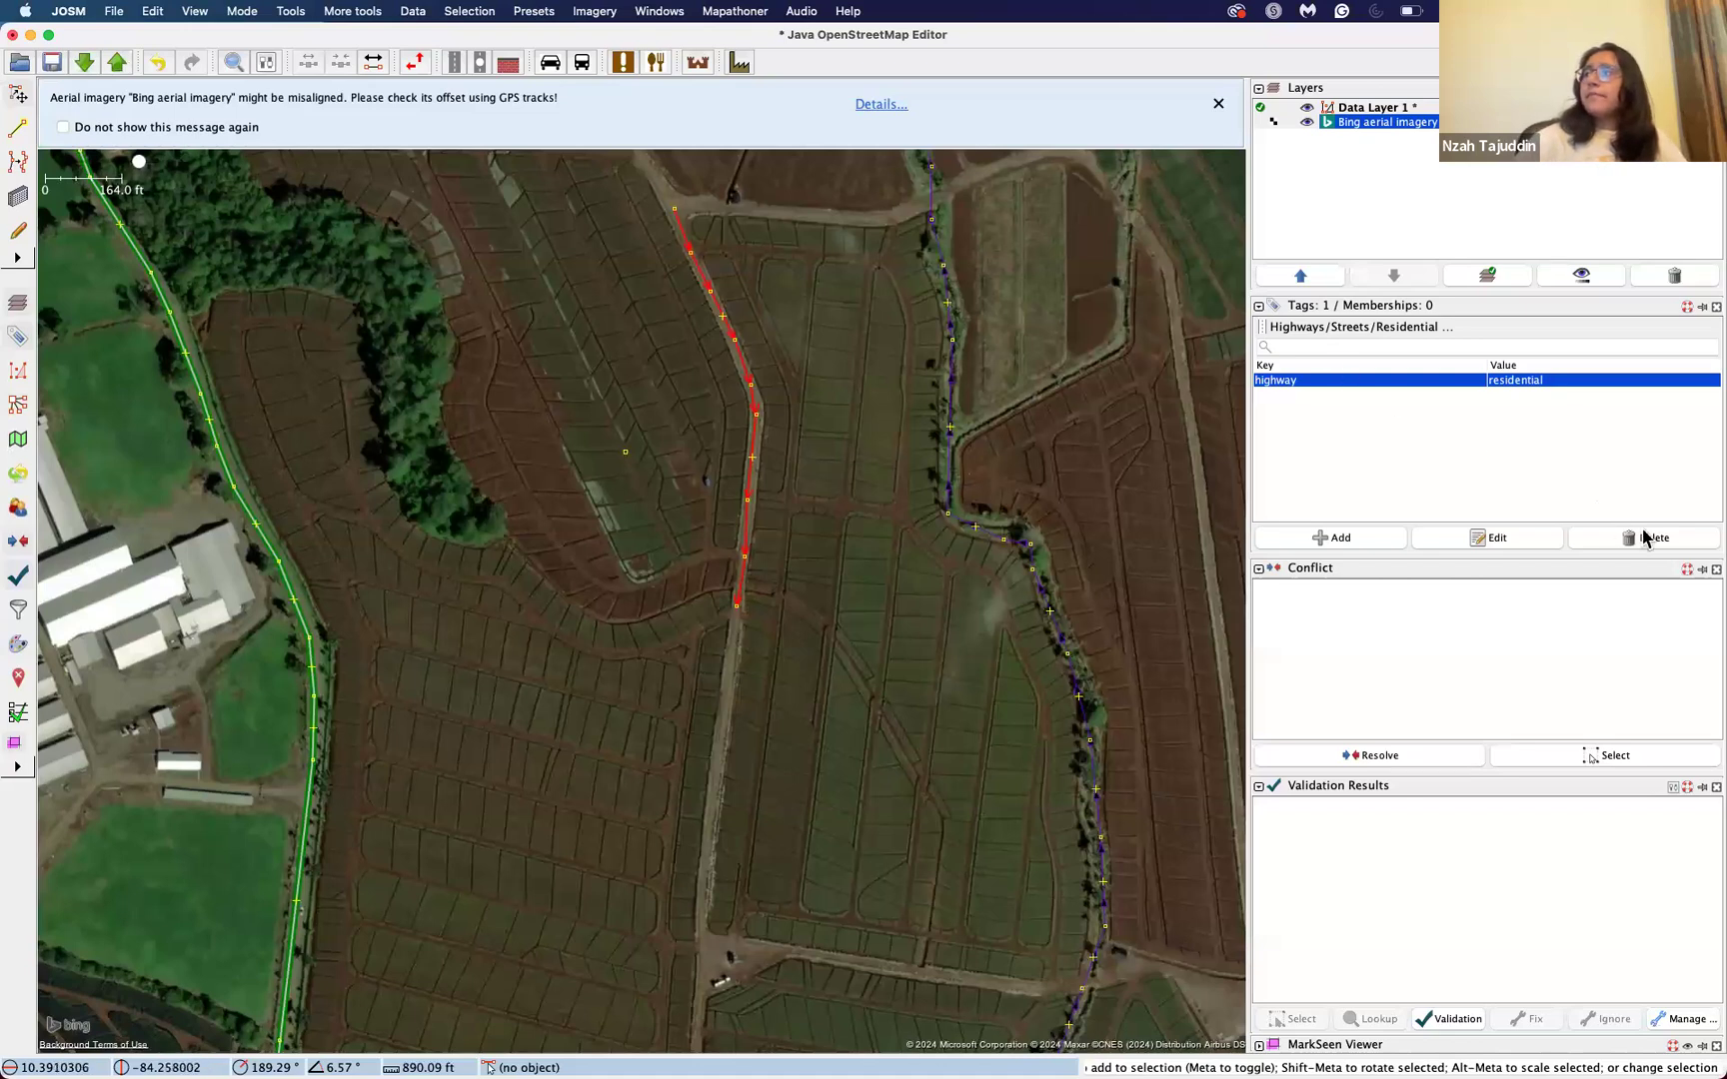
left_click(1675, 540)
left_click(867, 342)
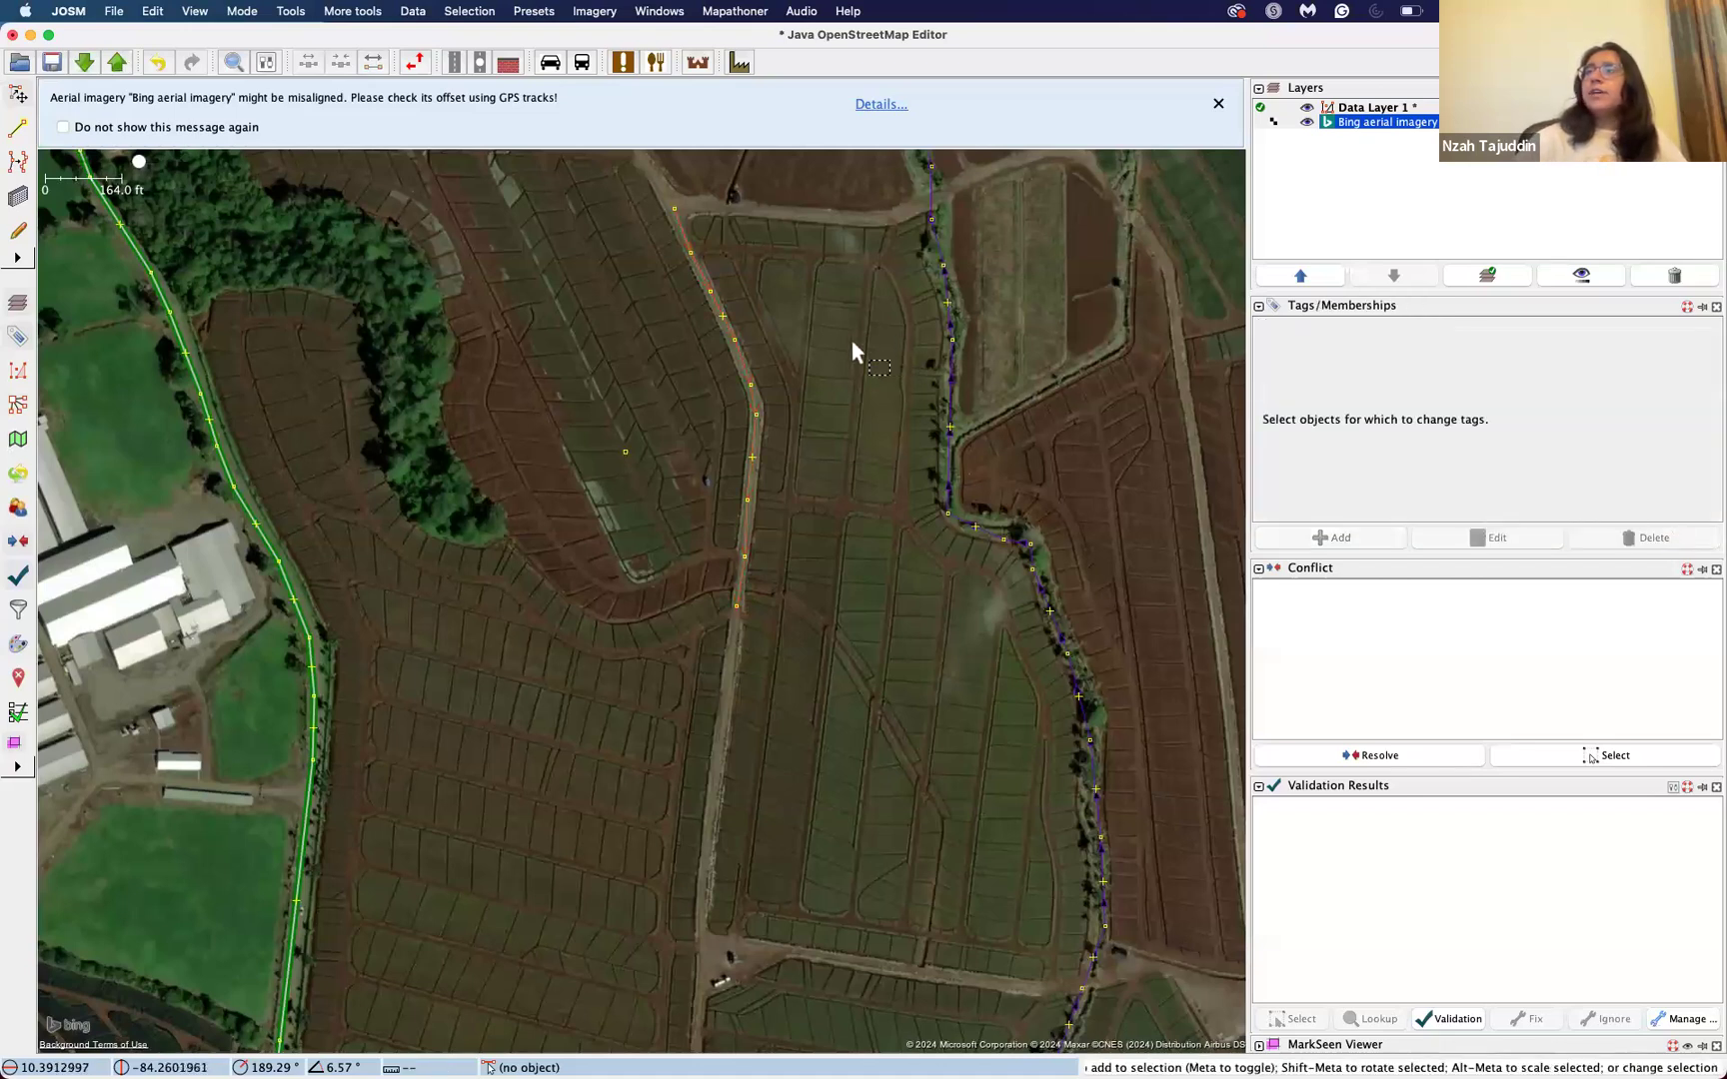
Step: Select the way drawn along the dirt road and open the Highways/Streets/Residential preset for it
left_click(739, 368)
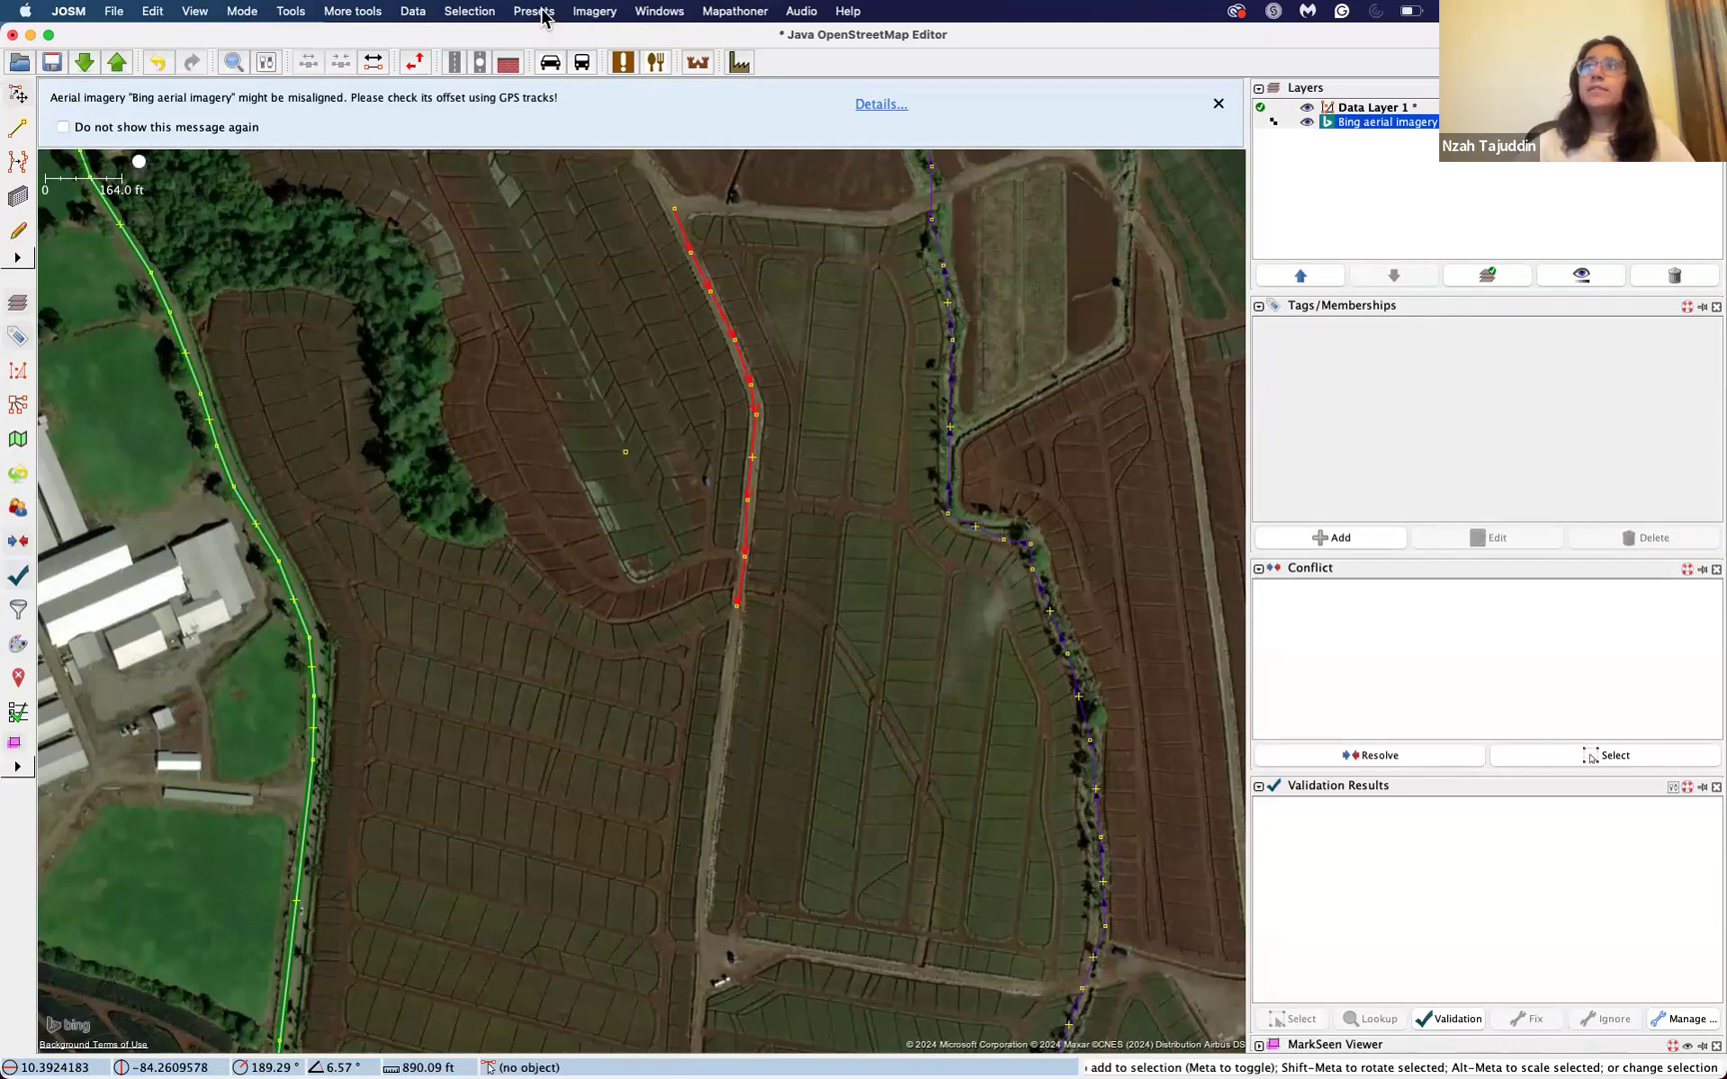
left_click(541, 14)
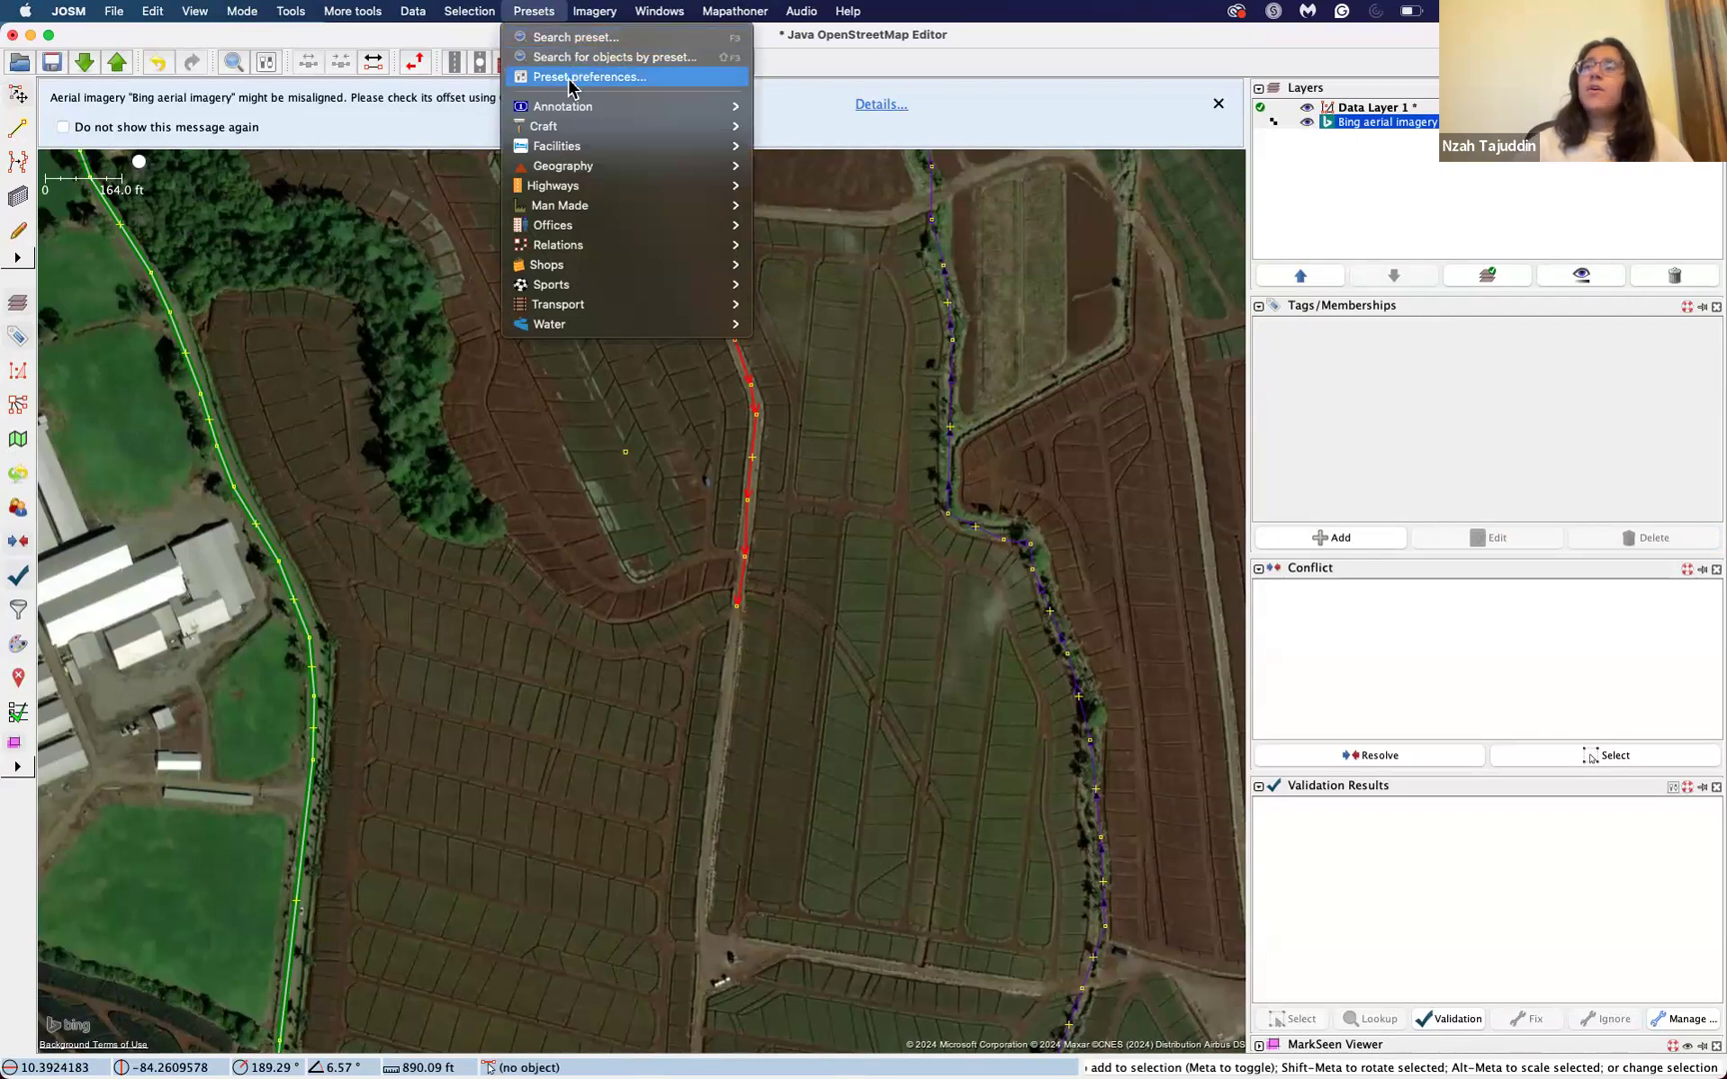
mouse_move(580, 226)
mouse_move(556, 187)
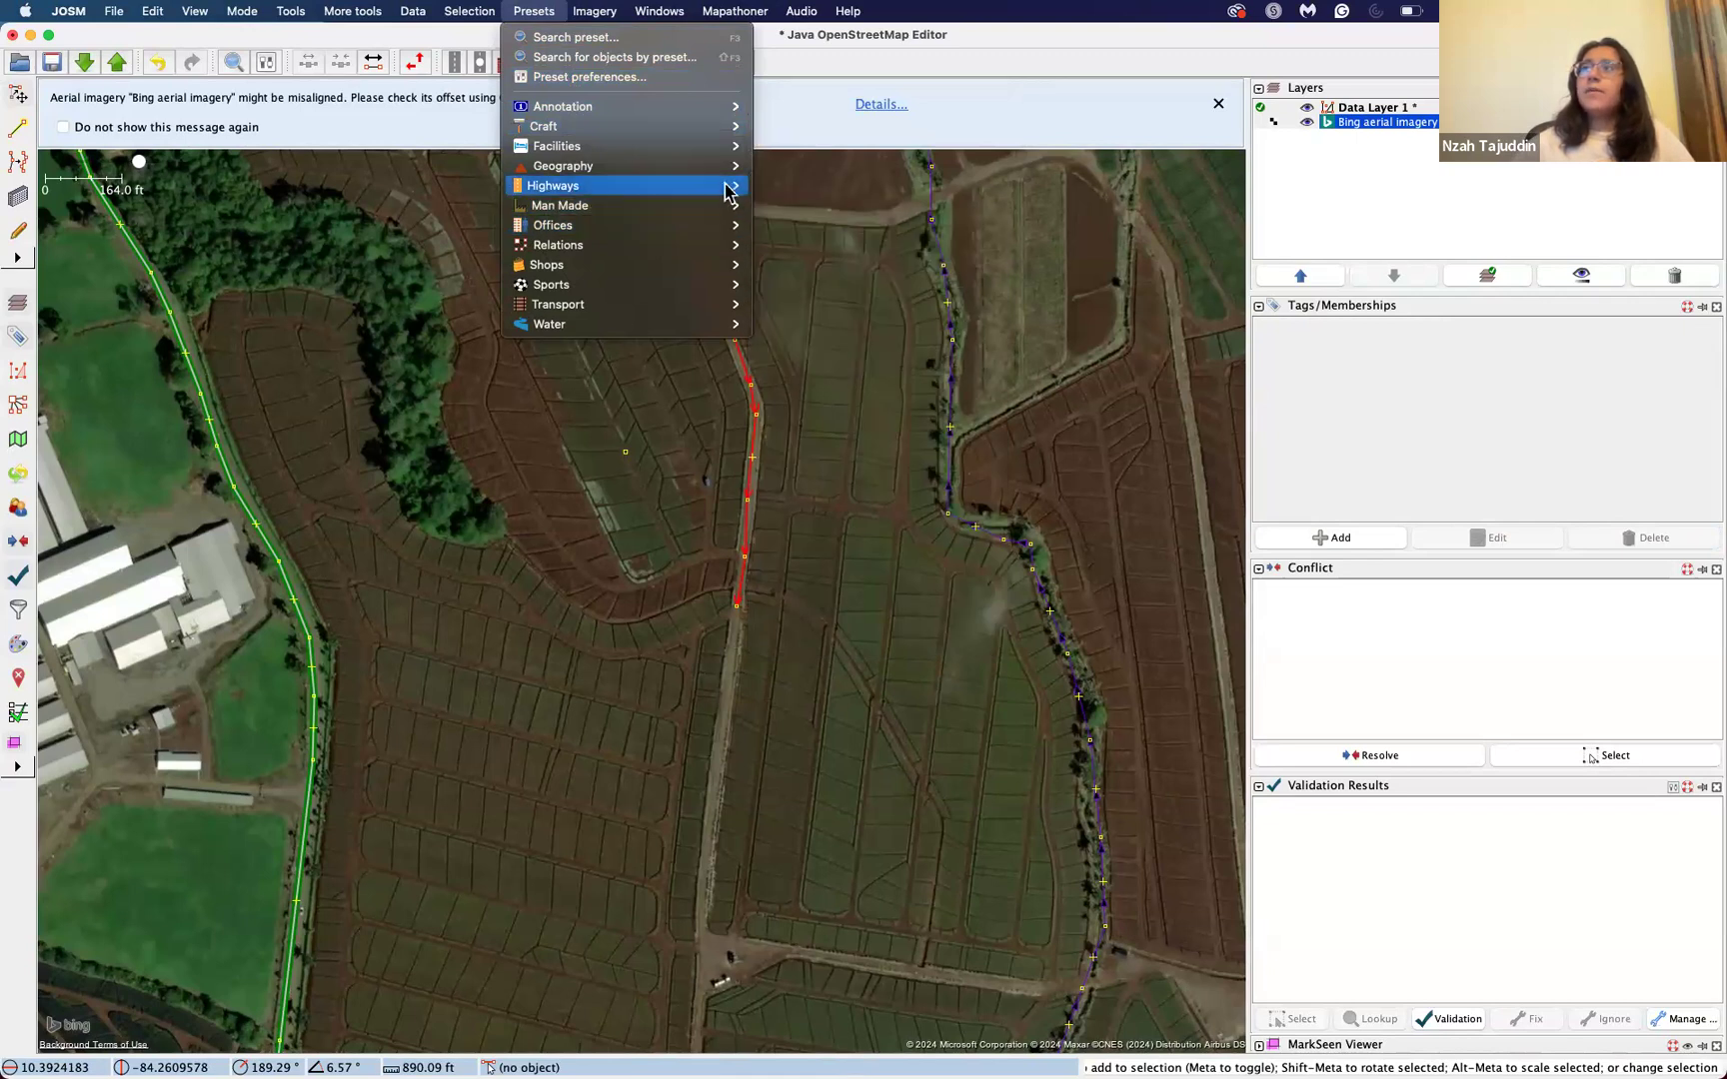
mouse_move(724, 186)
mouse_move(824, 225)
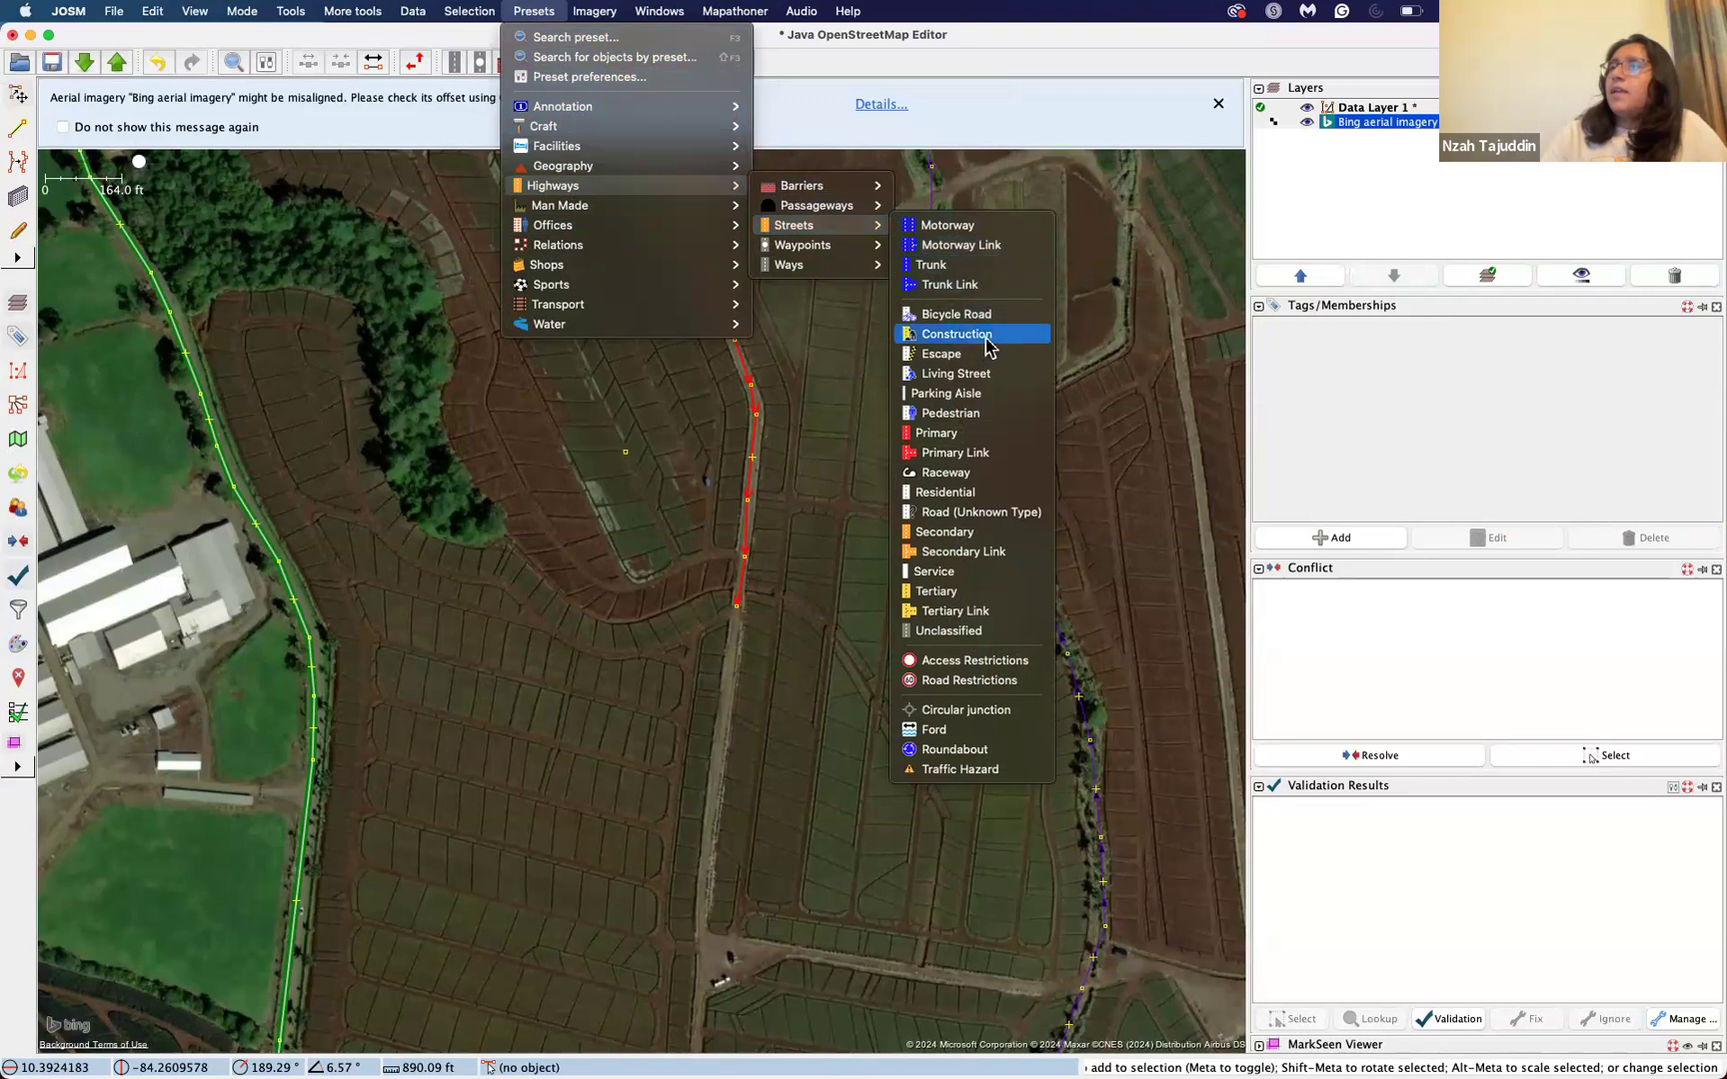
left_click(957, 494)
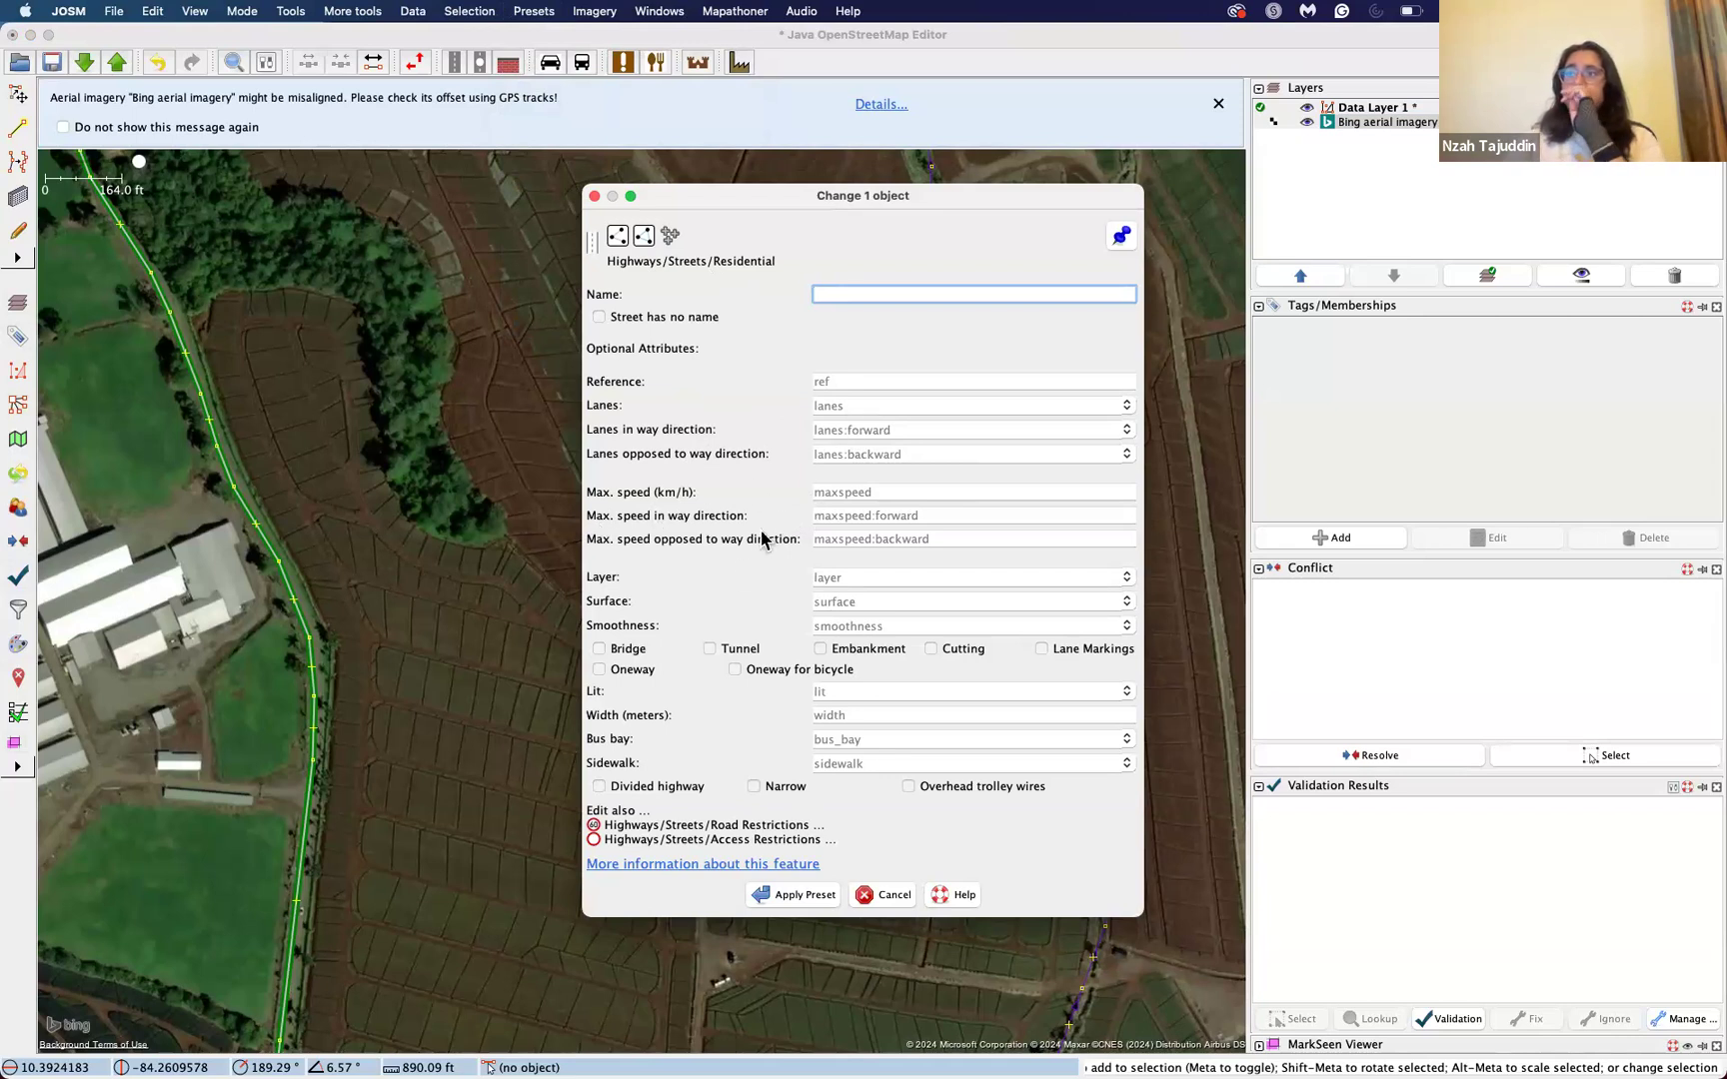
Step: Look at the Residential preset's layer choices and its linked Access Restrictions preset without setting anything
left_click(1127, 576)
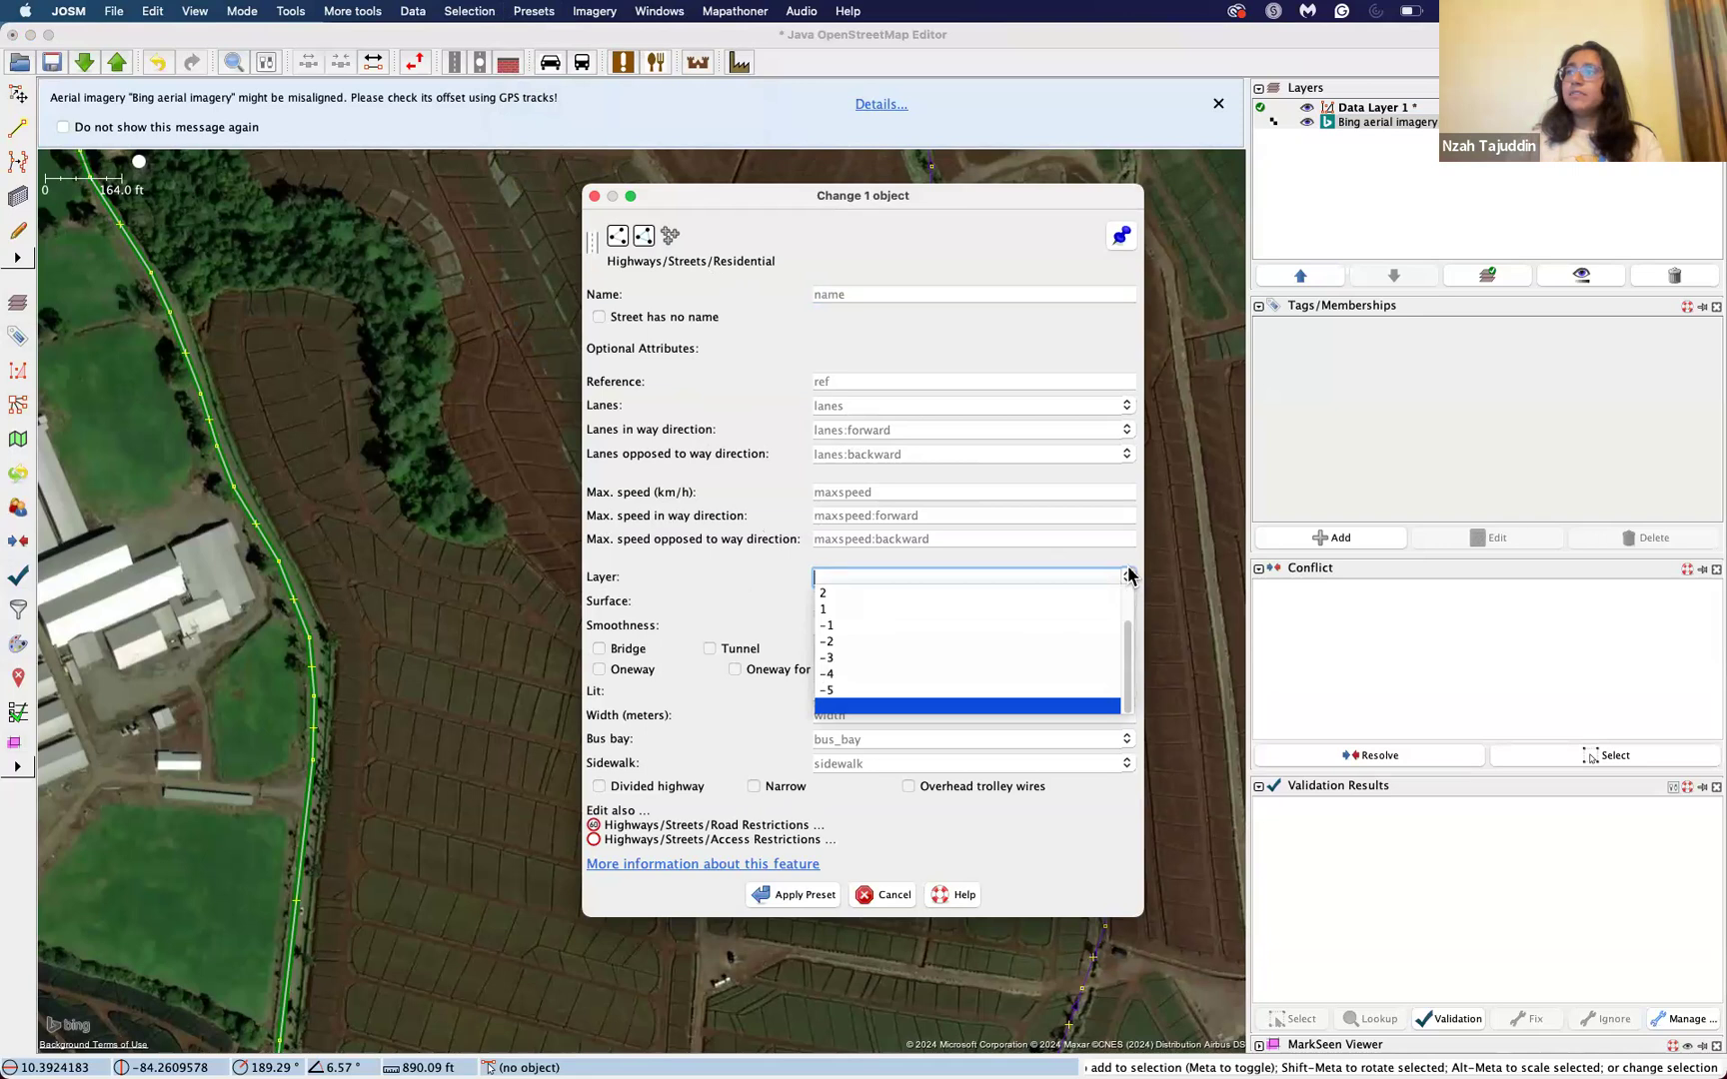
left_click(1092, 572)
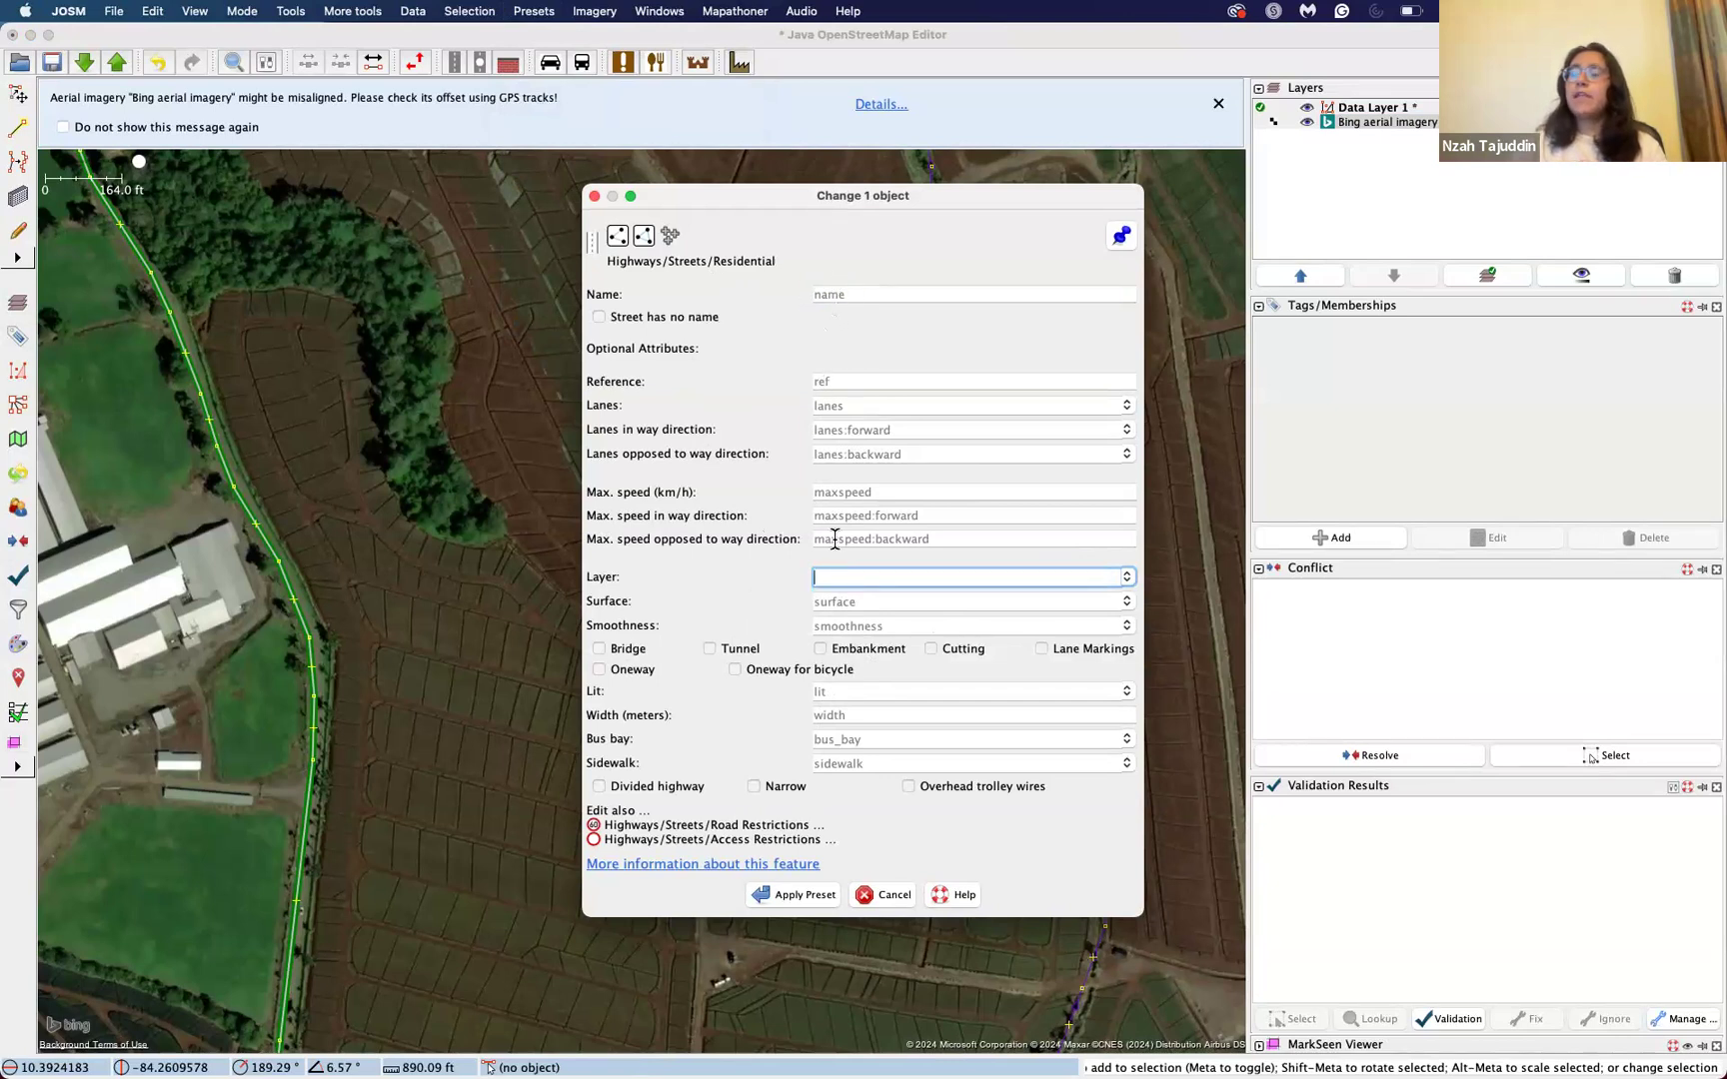
left_click(974, 846)
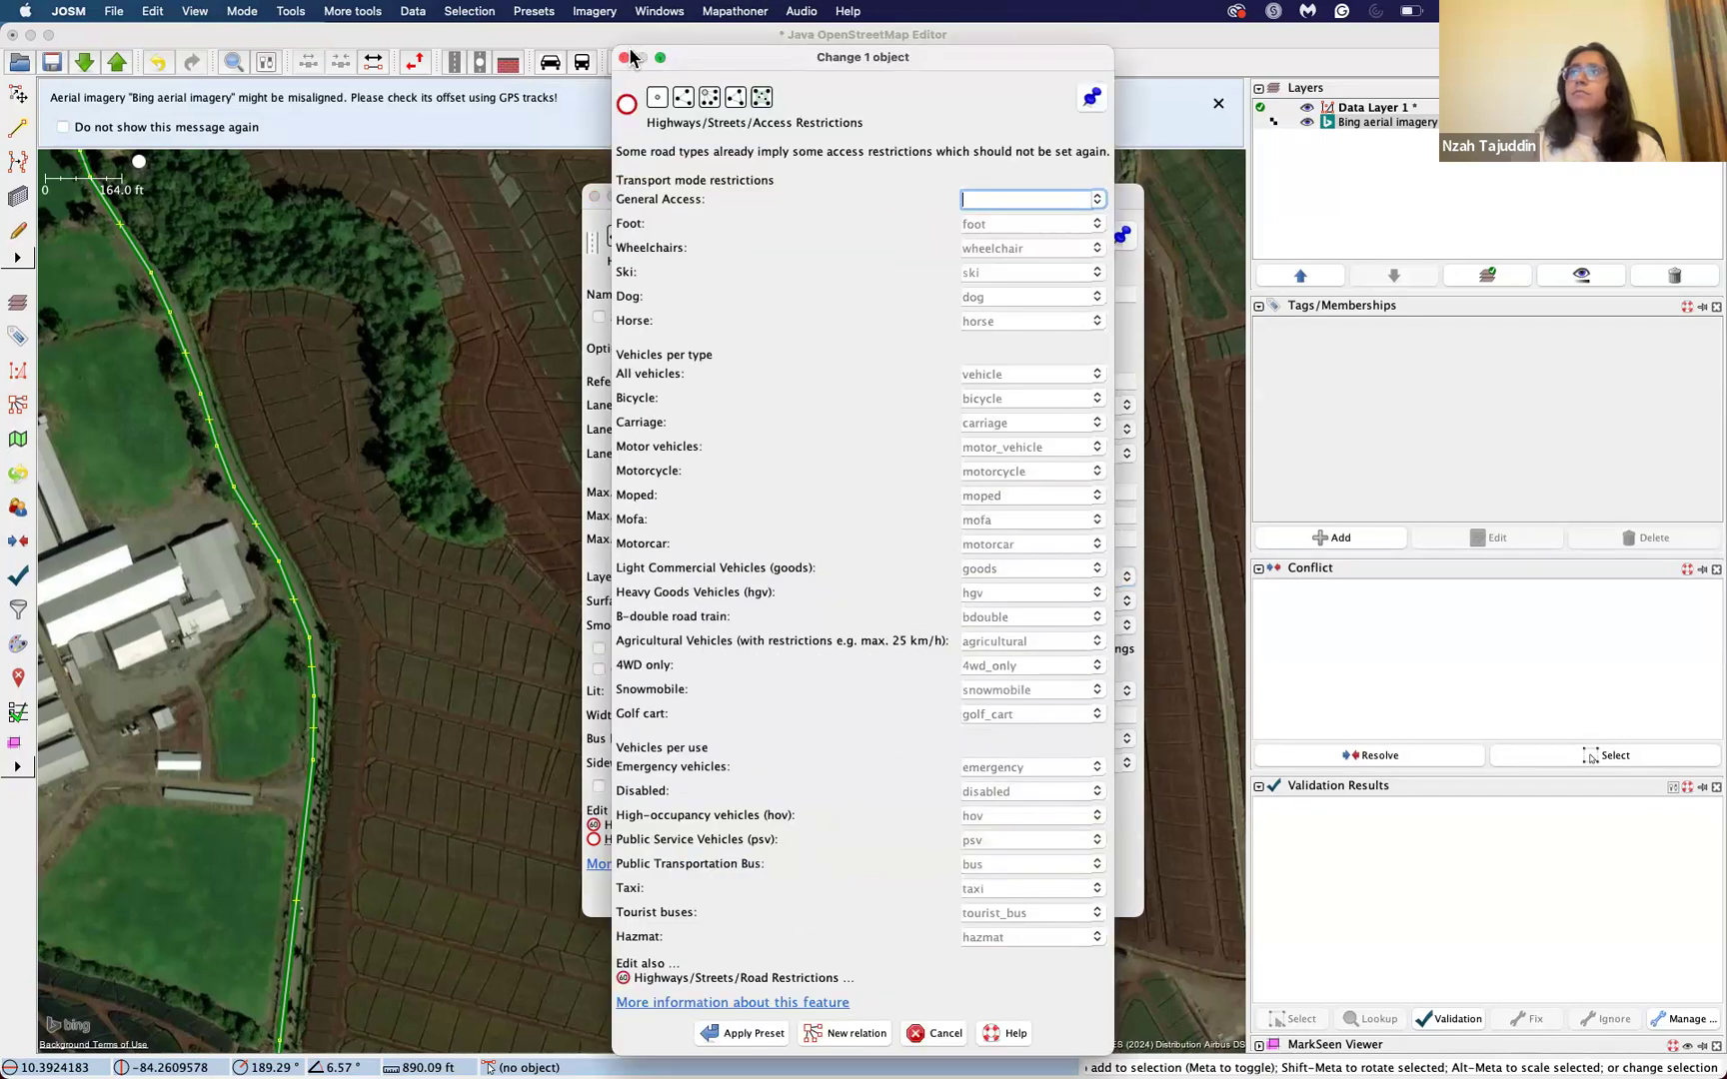
left_click(625, 59)
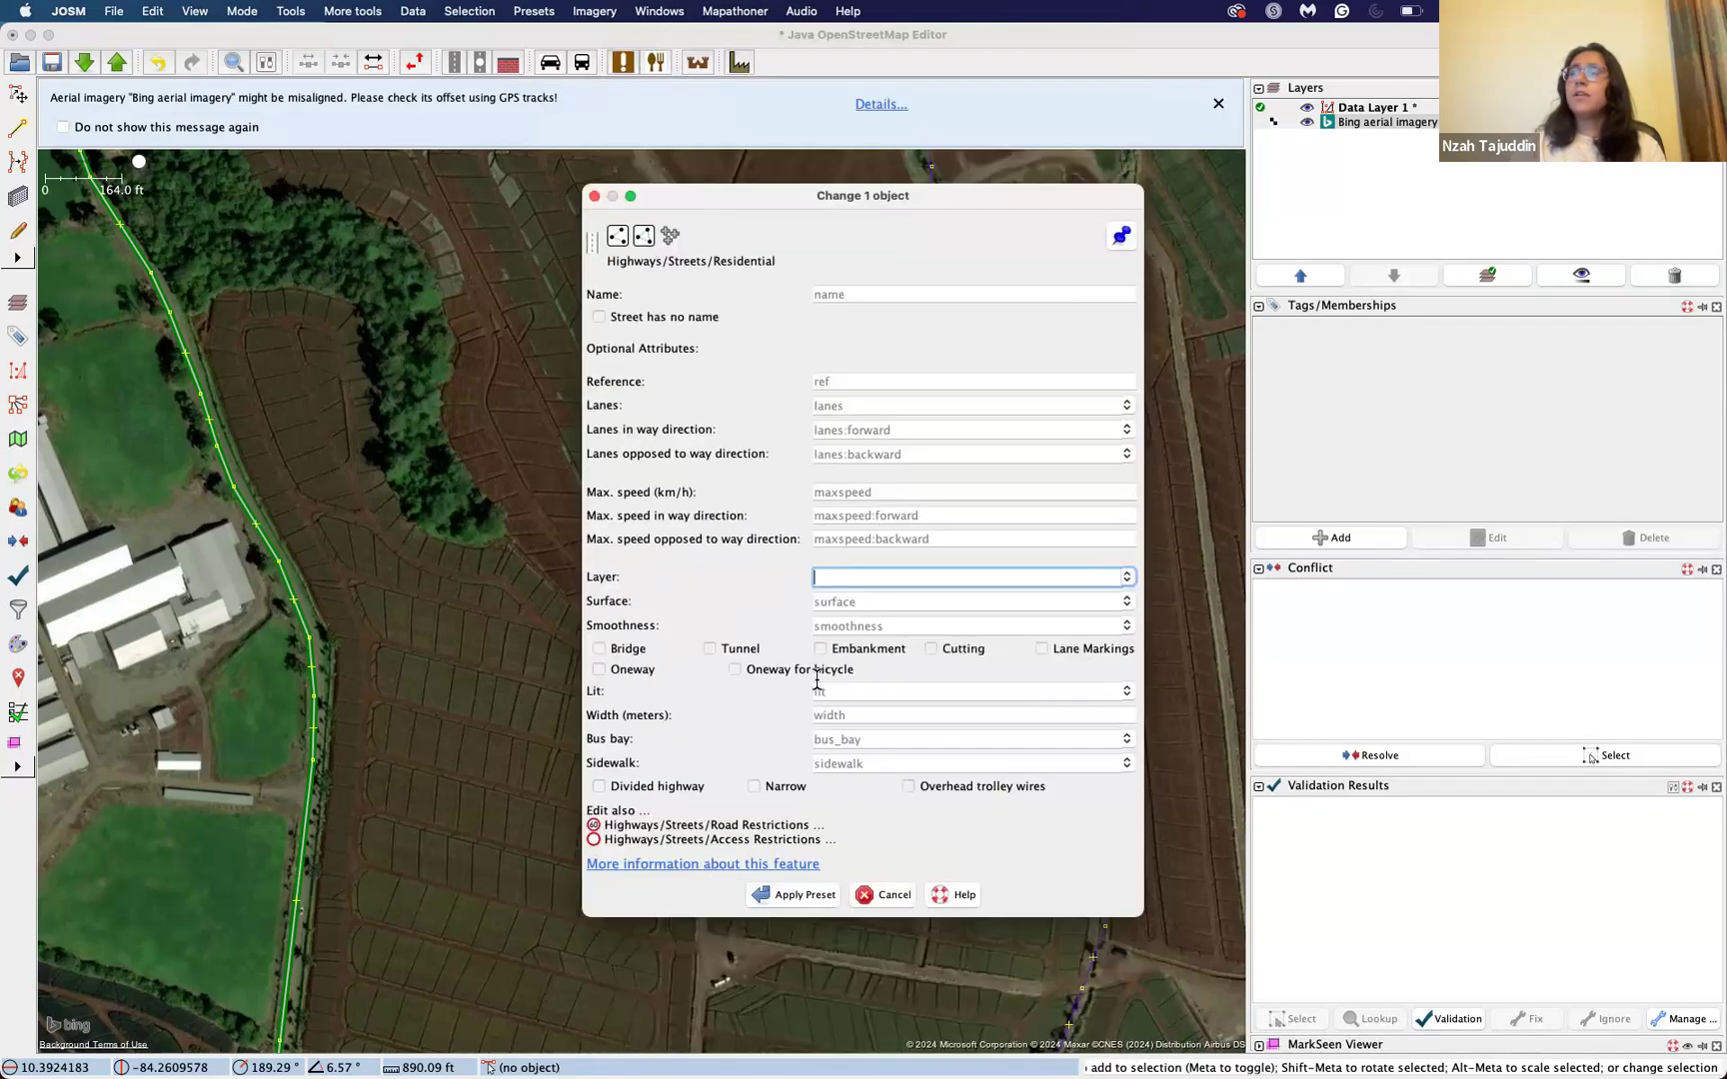
Step: Apply the Residential preset to the dirt road way with its optional attributes left empty, and deselect the way
left_click(785, 891)
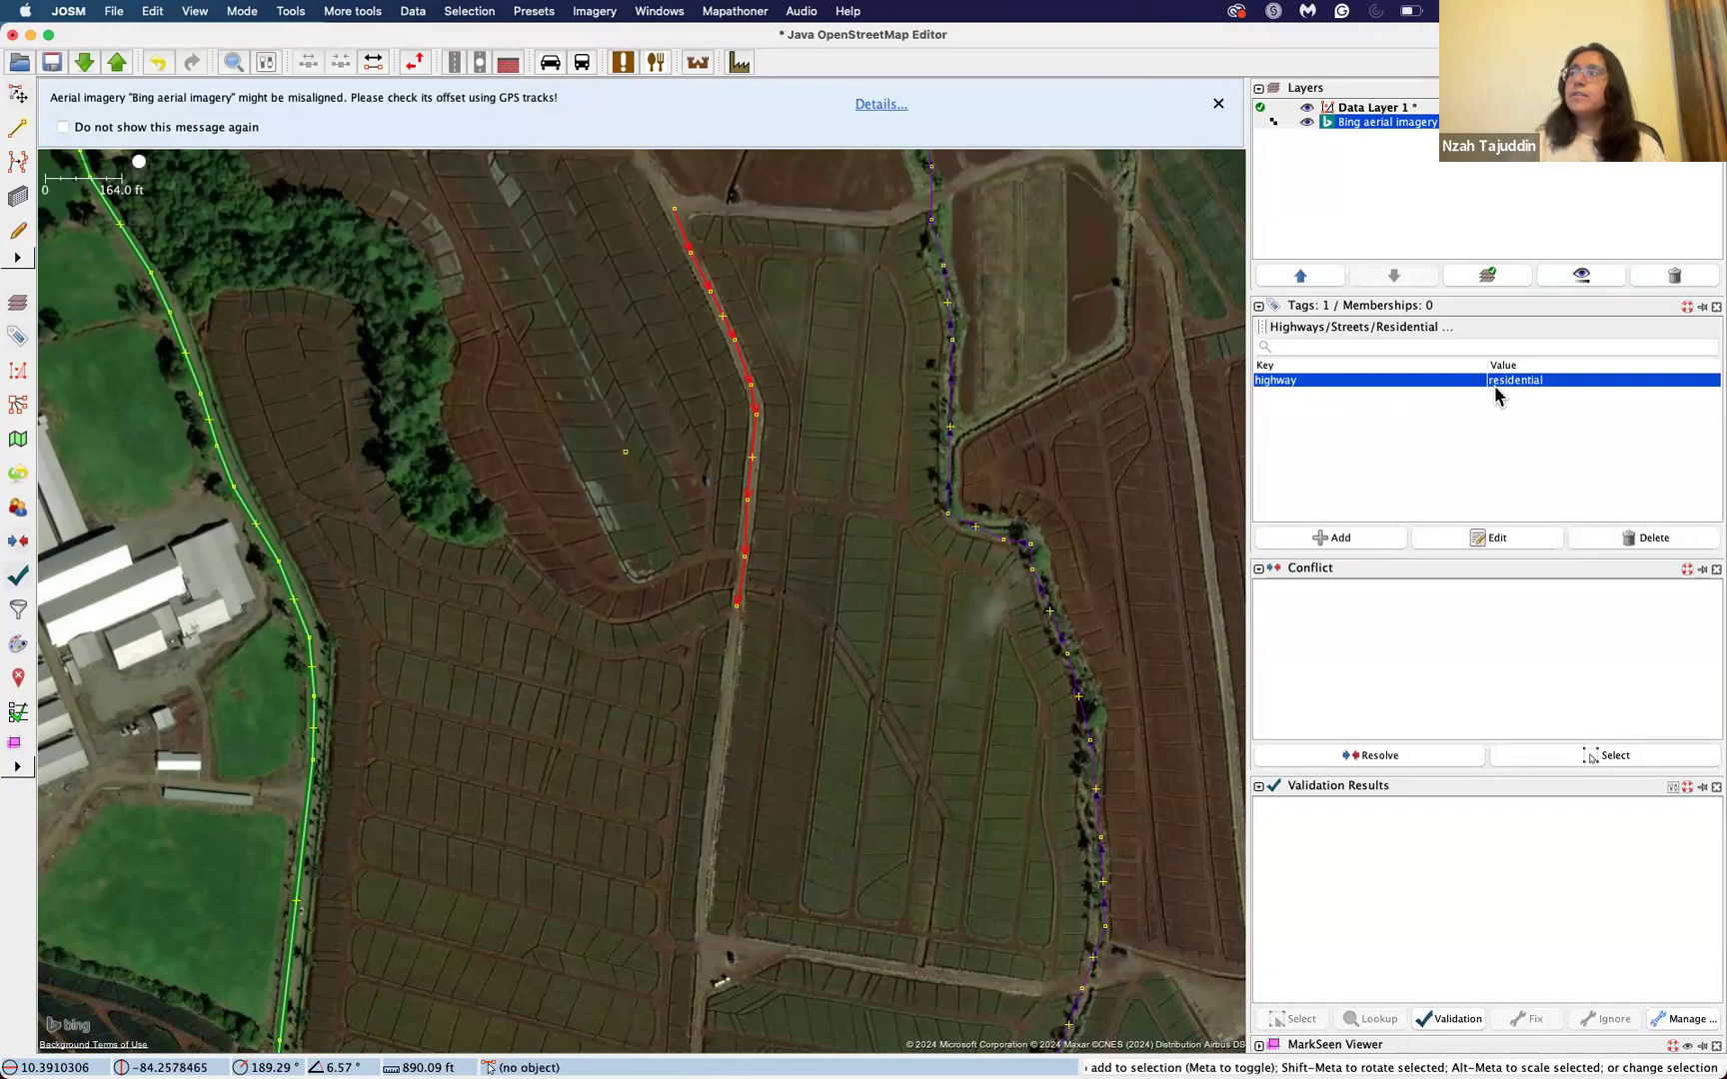
left_click(861, 464)
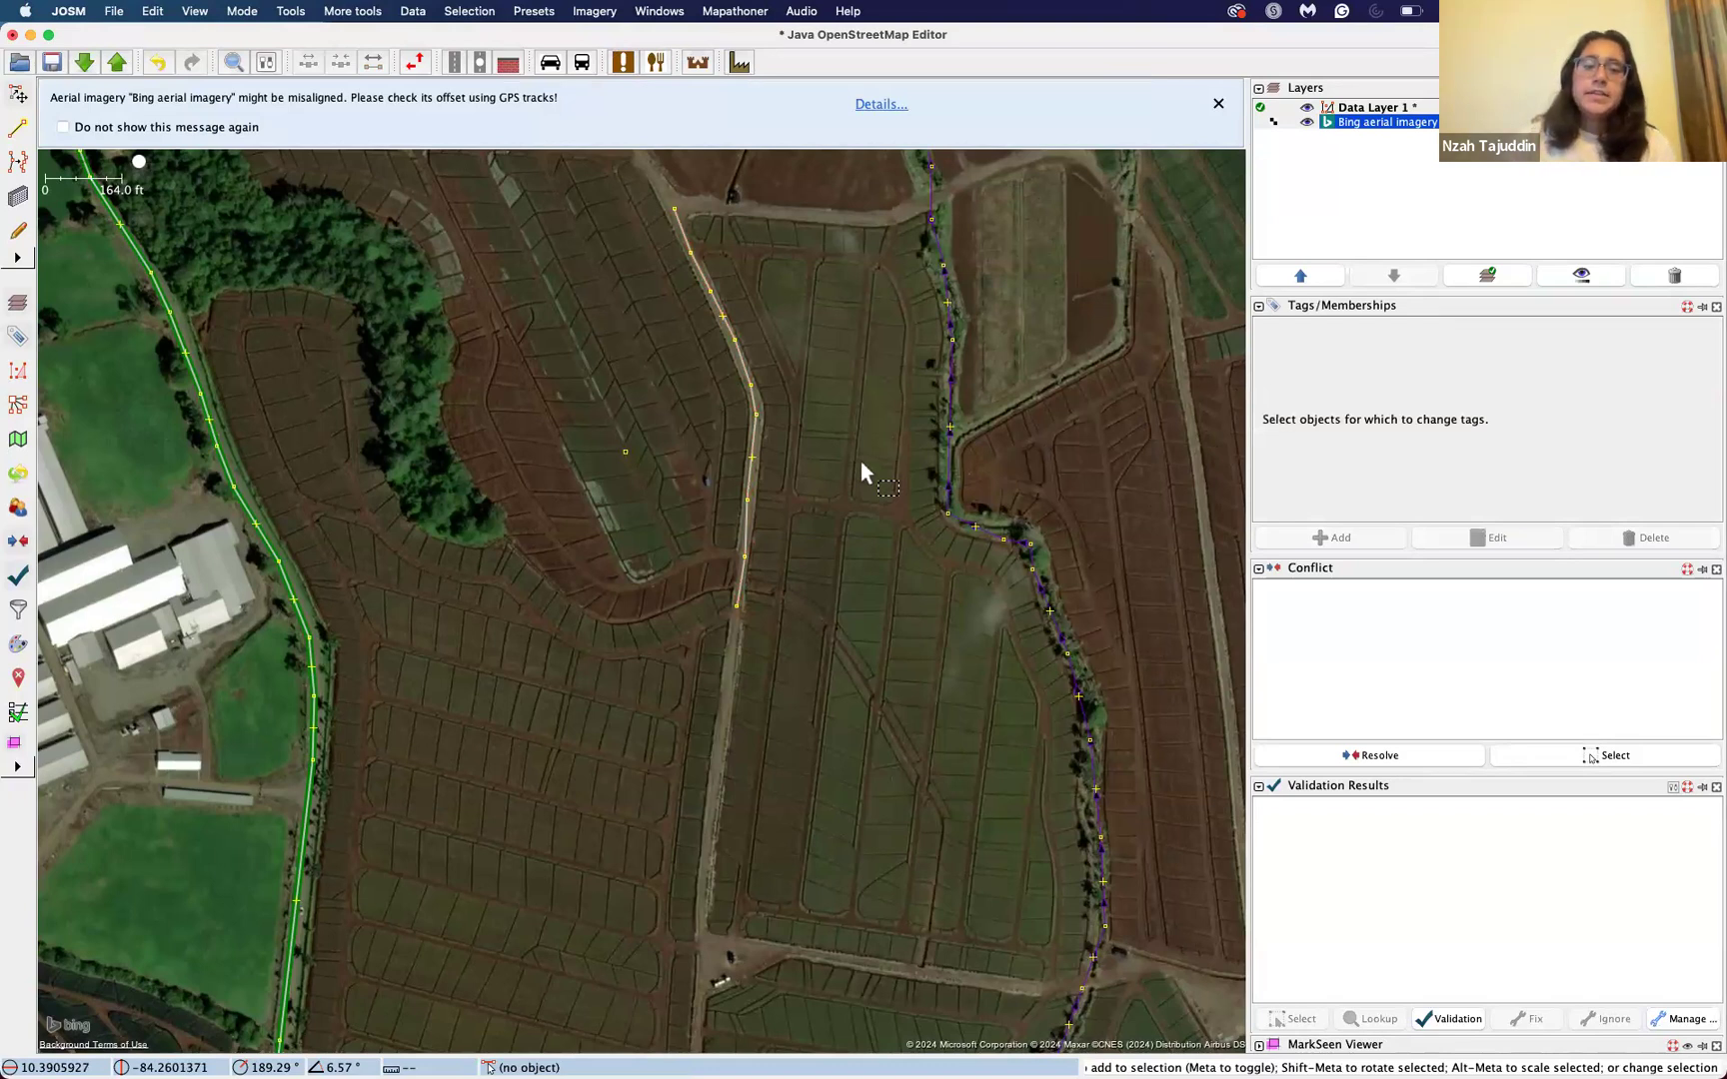
Step: Draw a closed way about 4,120 ft in perimeter around the large field west of the dirt road and finish drawing
left_click_drag(811, 542, 889, 388)
left_click_drag(855, 497, 860, 381)
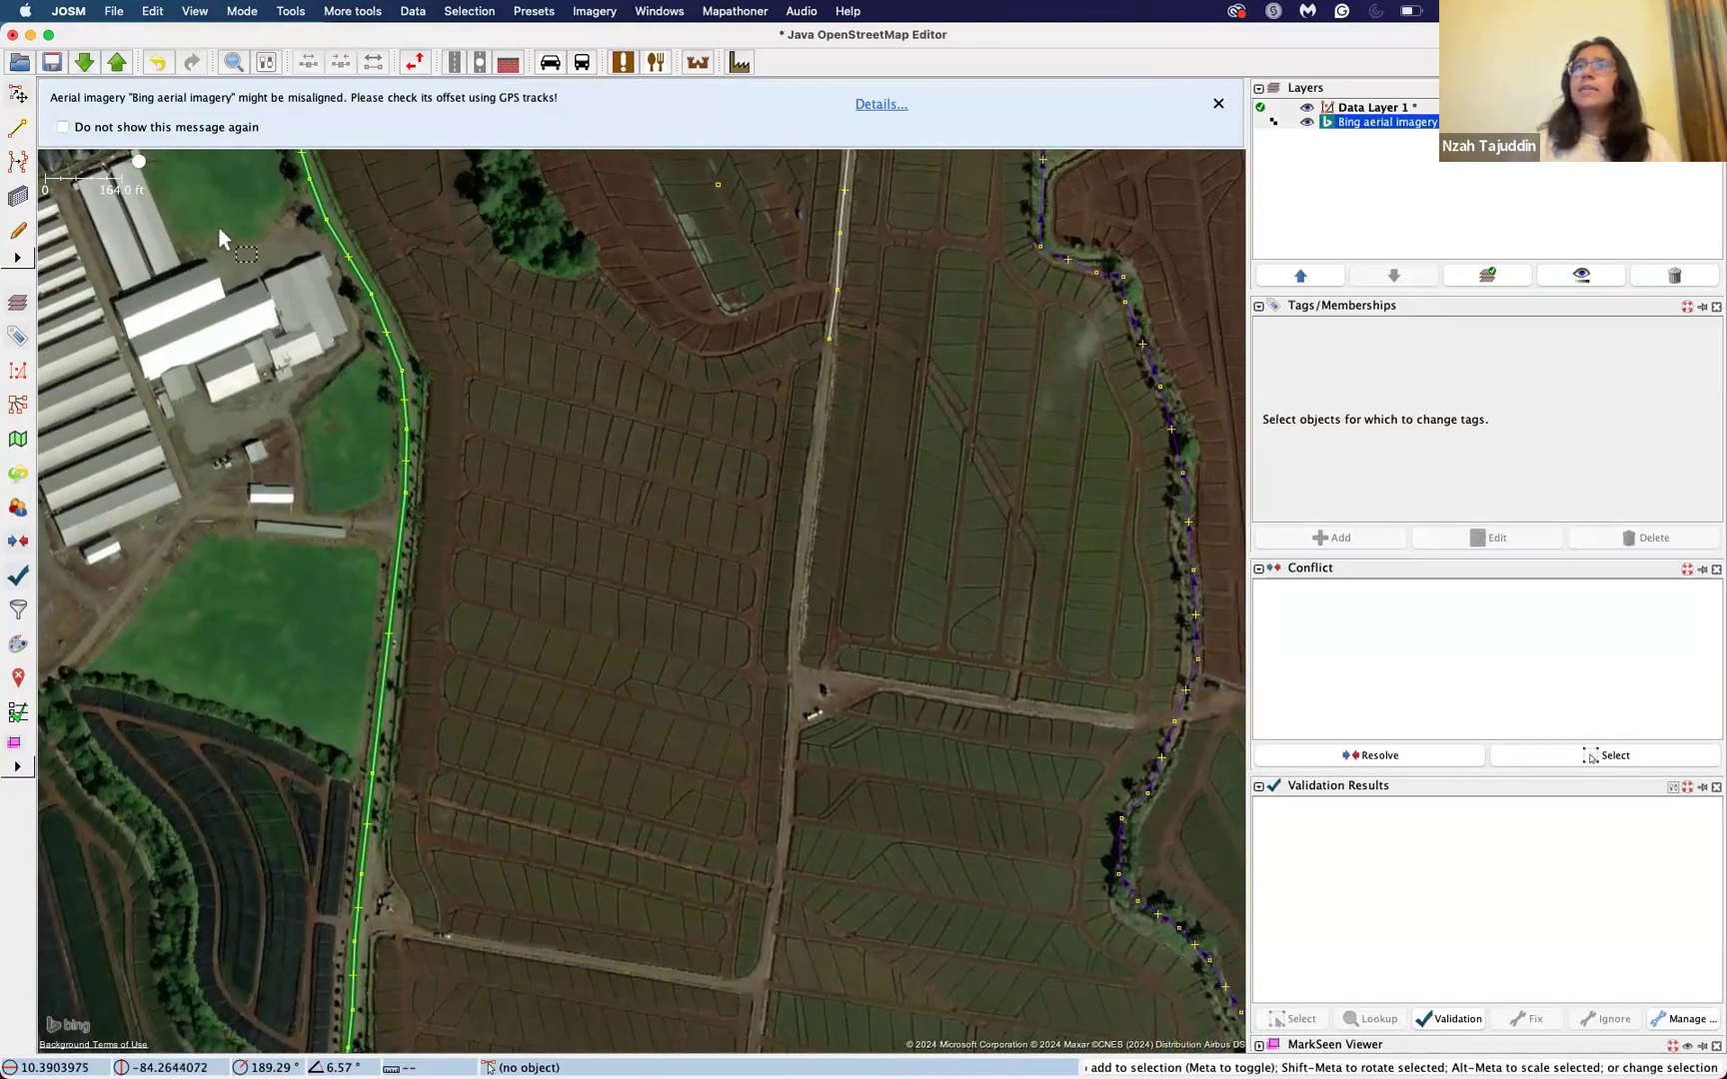
left_click(20, 131)
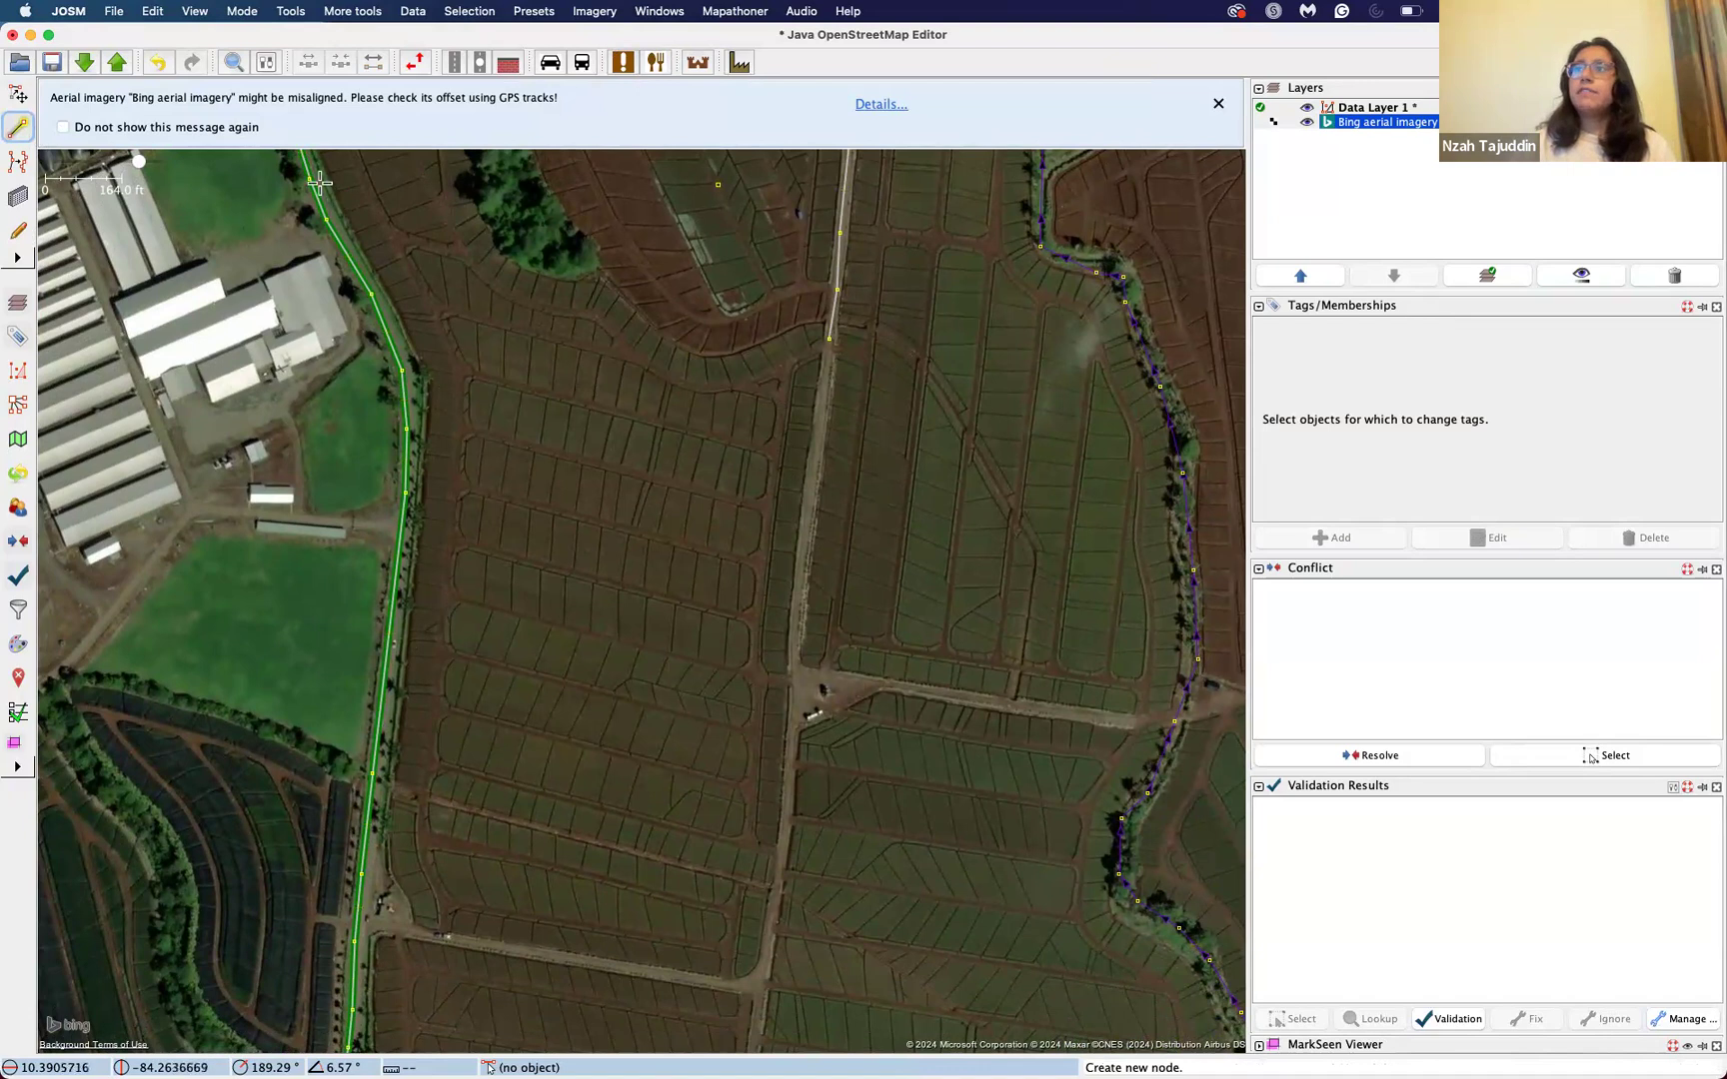
left_click(403, 245)
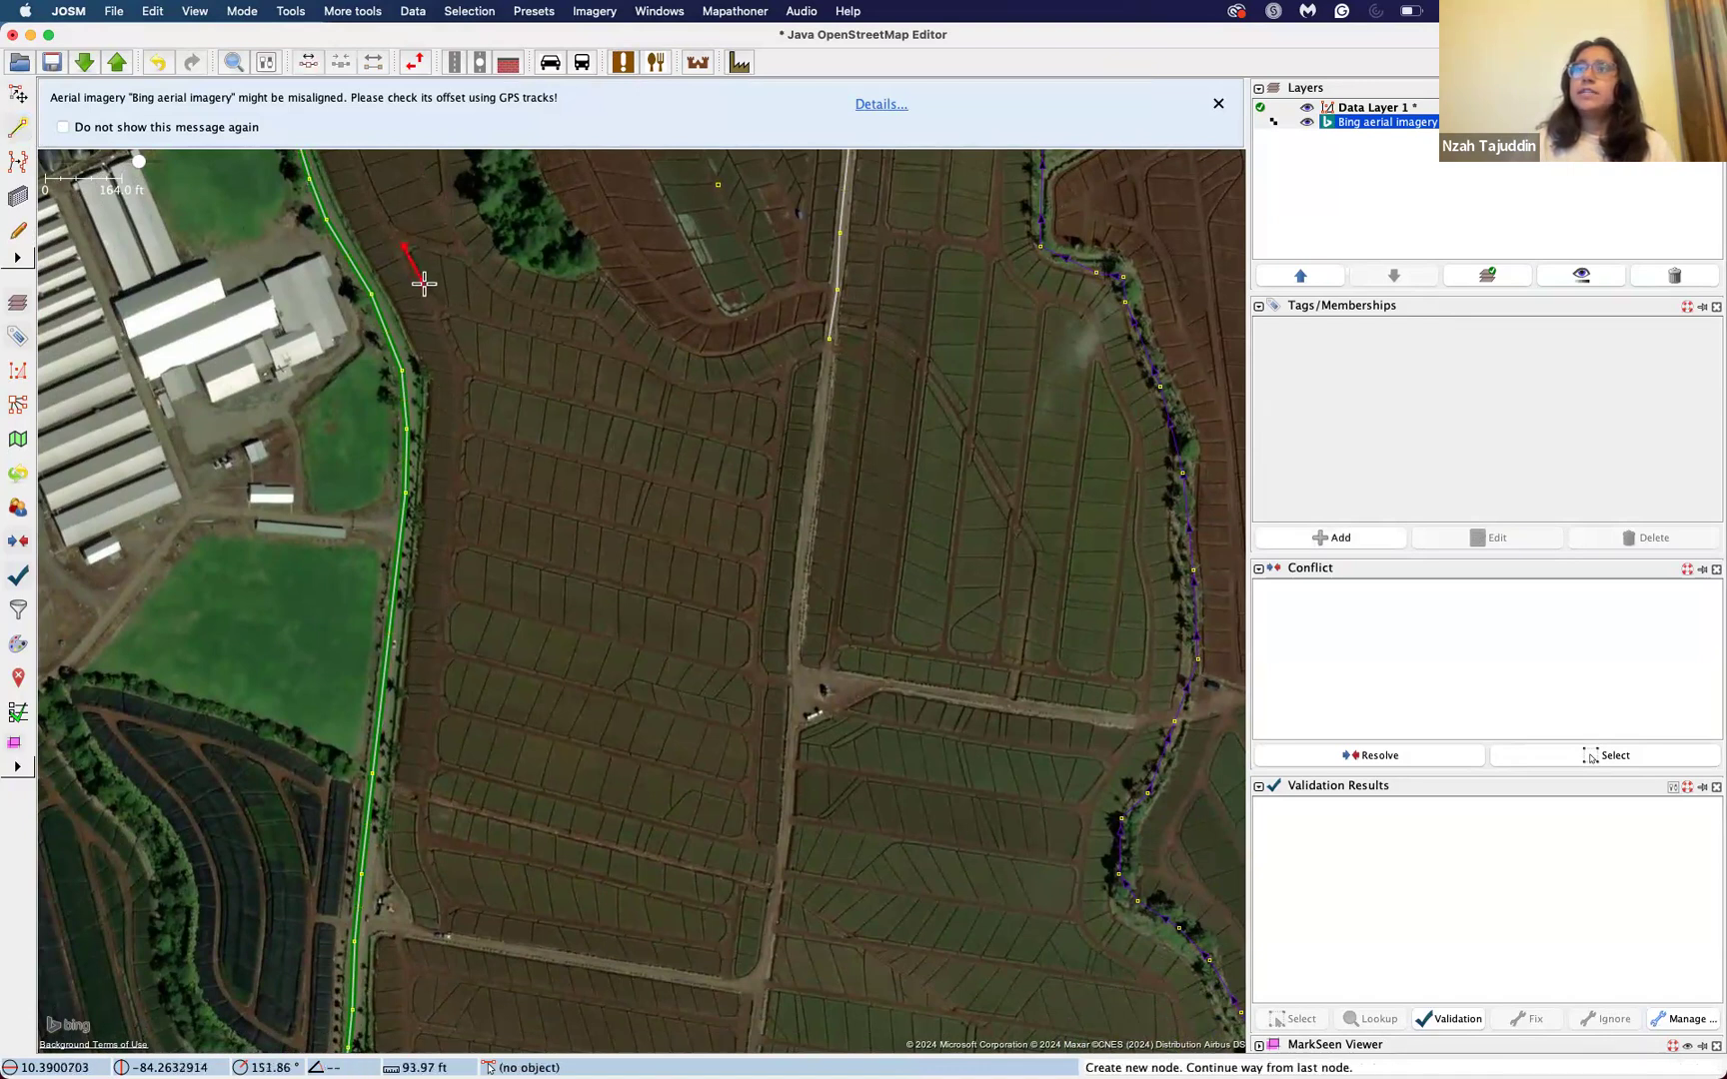
left_click(426, 289)
left_click(439, 316)
left_click(453, 346)
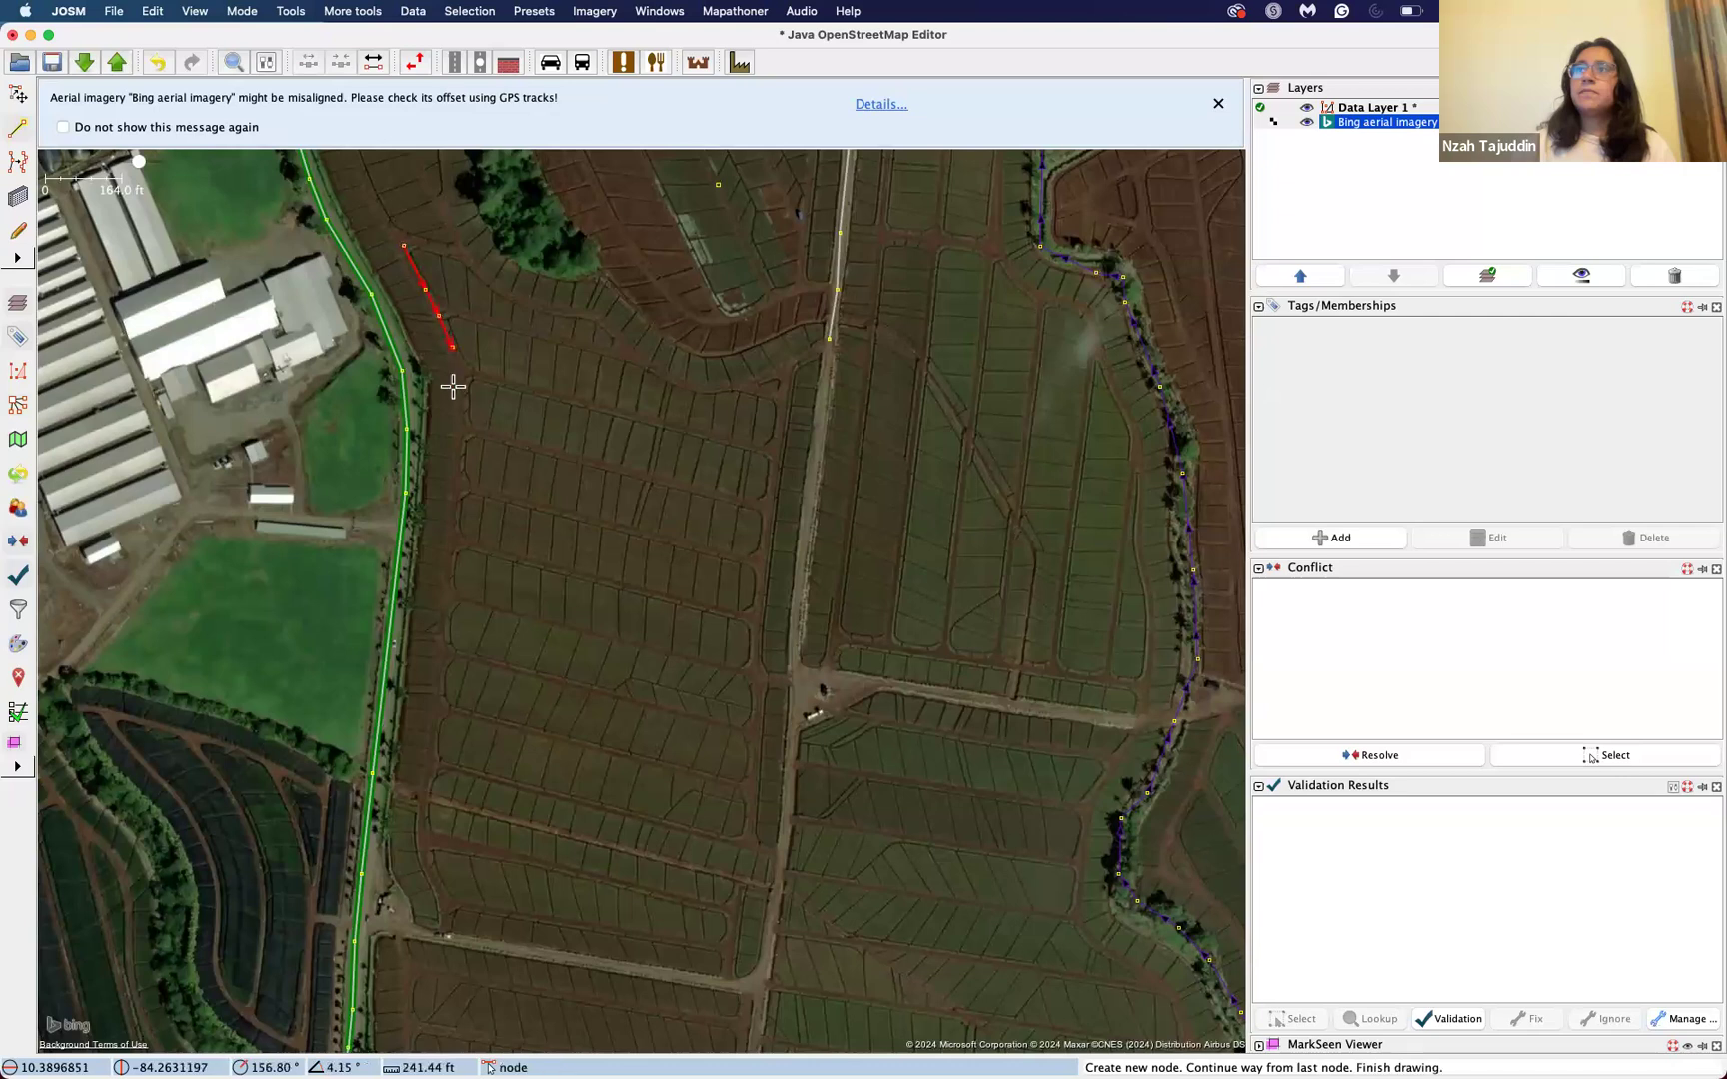
left_click(456, 411)
left_click(453, 501)
left_click(437, 566)
left_click(434, 656)
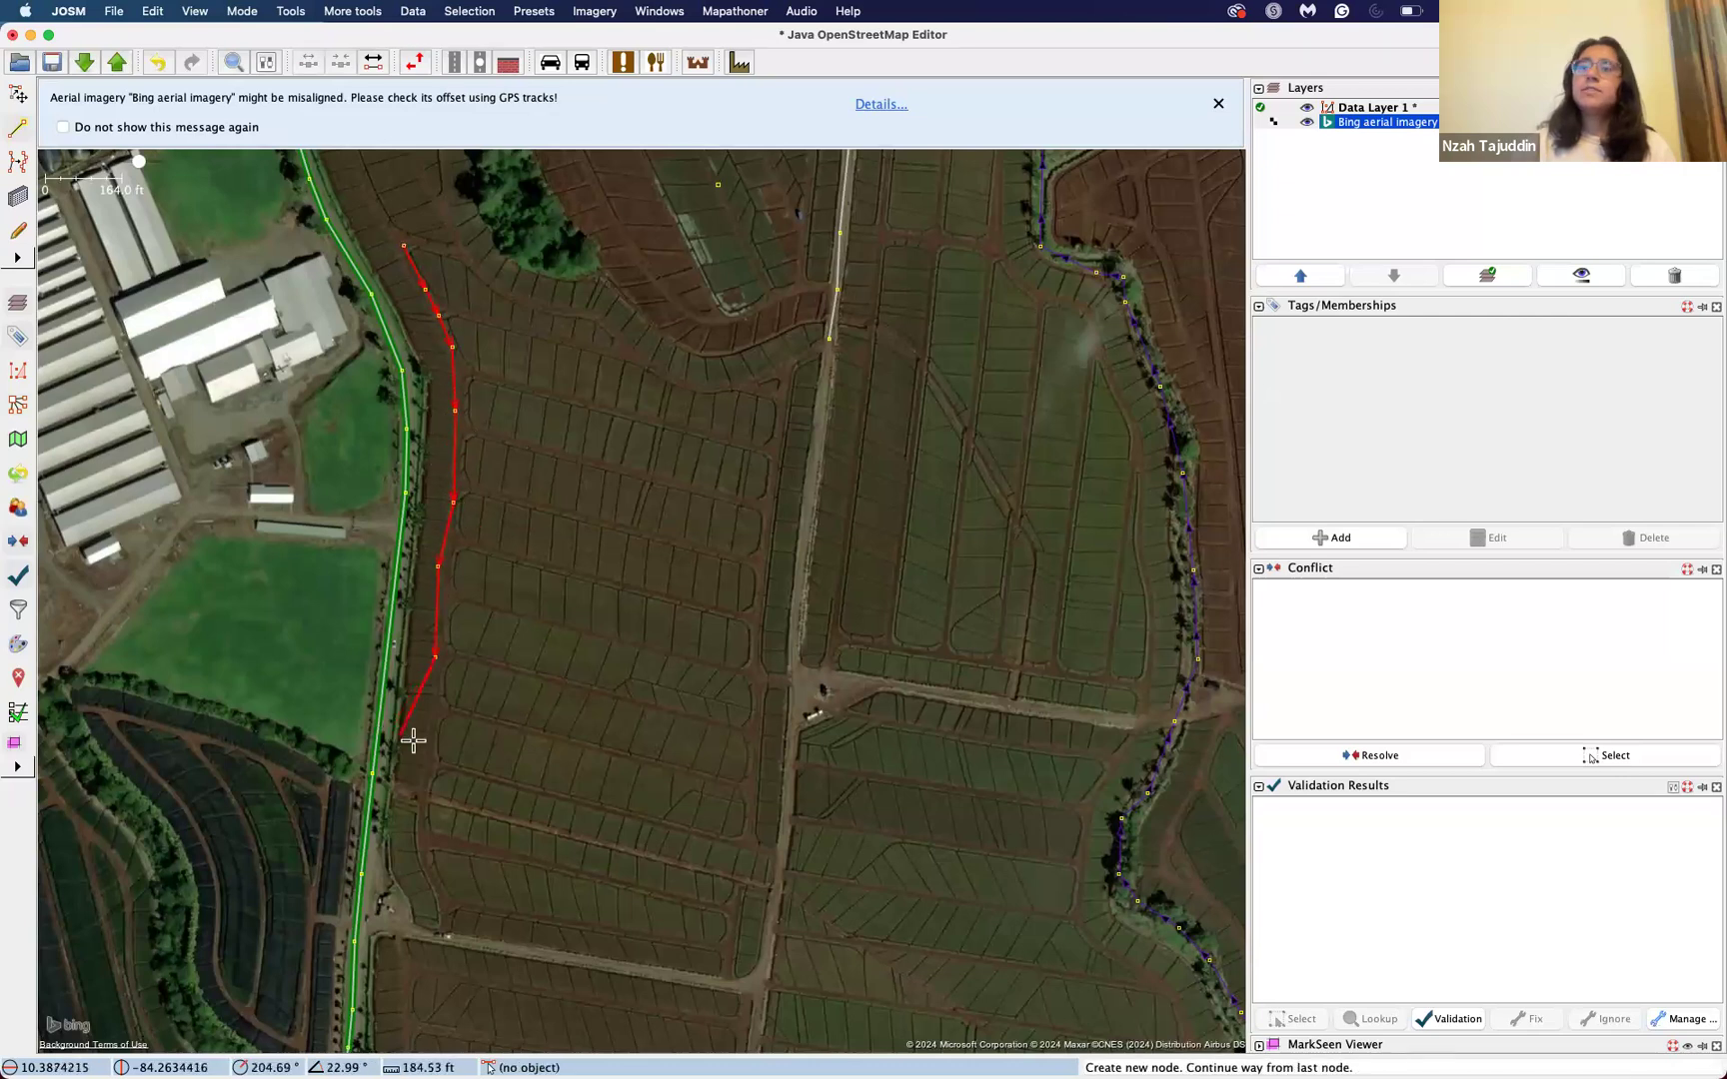
left_click(417, 763)
left_click(416, 832)
left_click(438, 883)
left_click(494, 916)
left_click(568, 935)
left_click(672, 940)
left_click(728, 938)
left_click(739, 899)
left_click(757, 834)
left_click(756, 772)
left_click(765, 673)
left_click(763, 618)
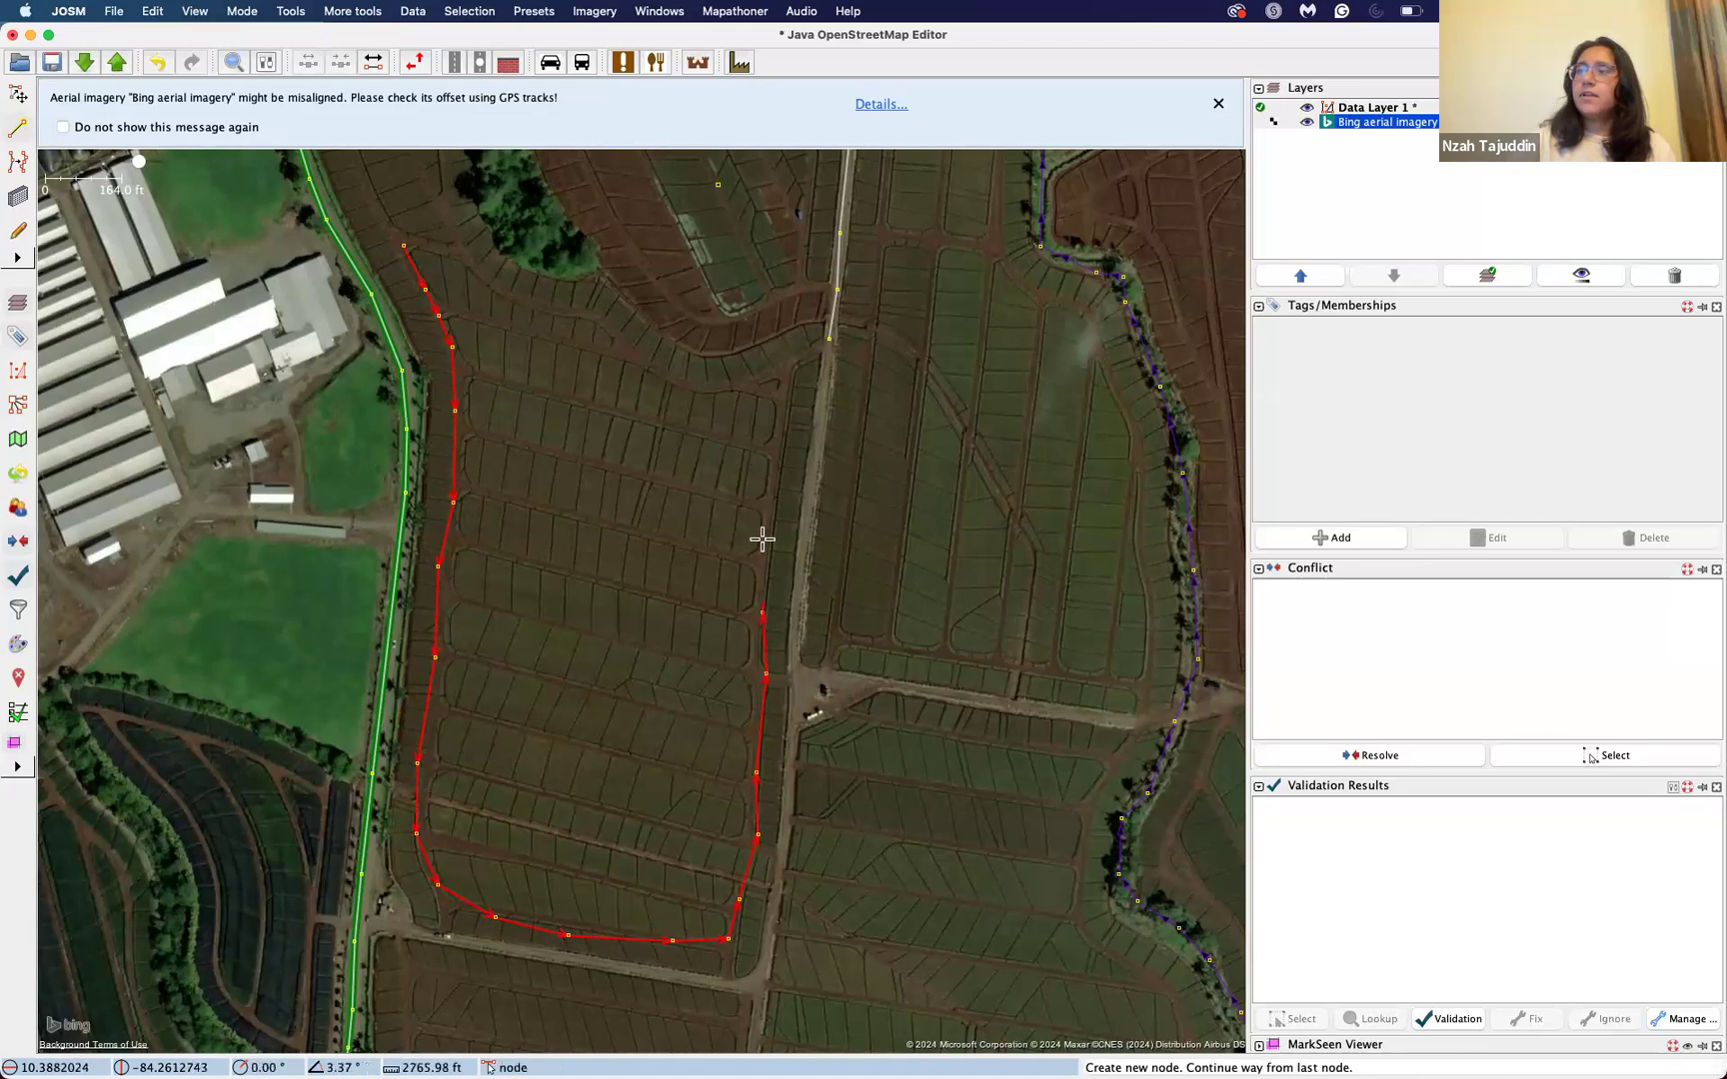
left_click(777, 470)
left_click(777, 399)
left_click(731, 389)
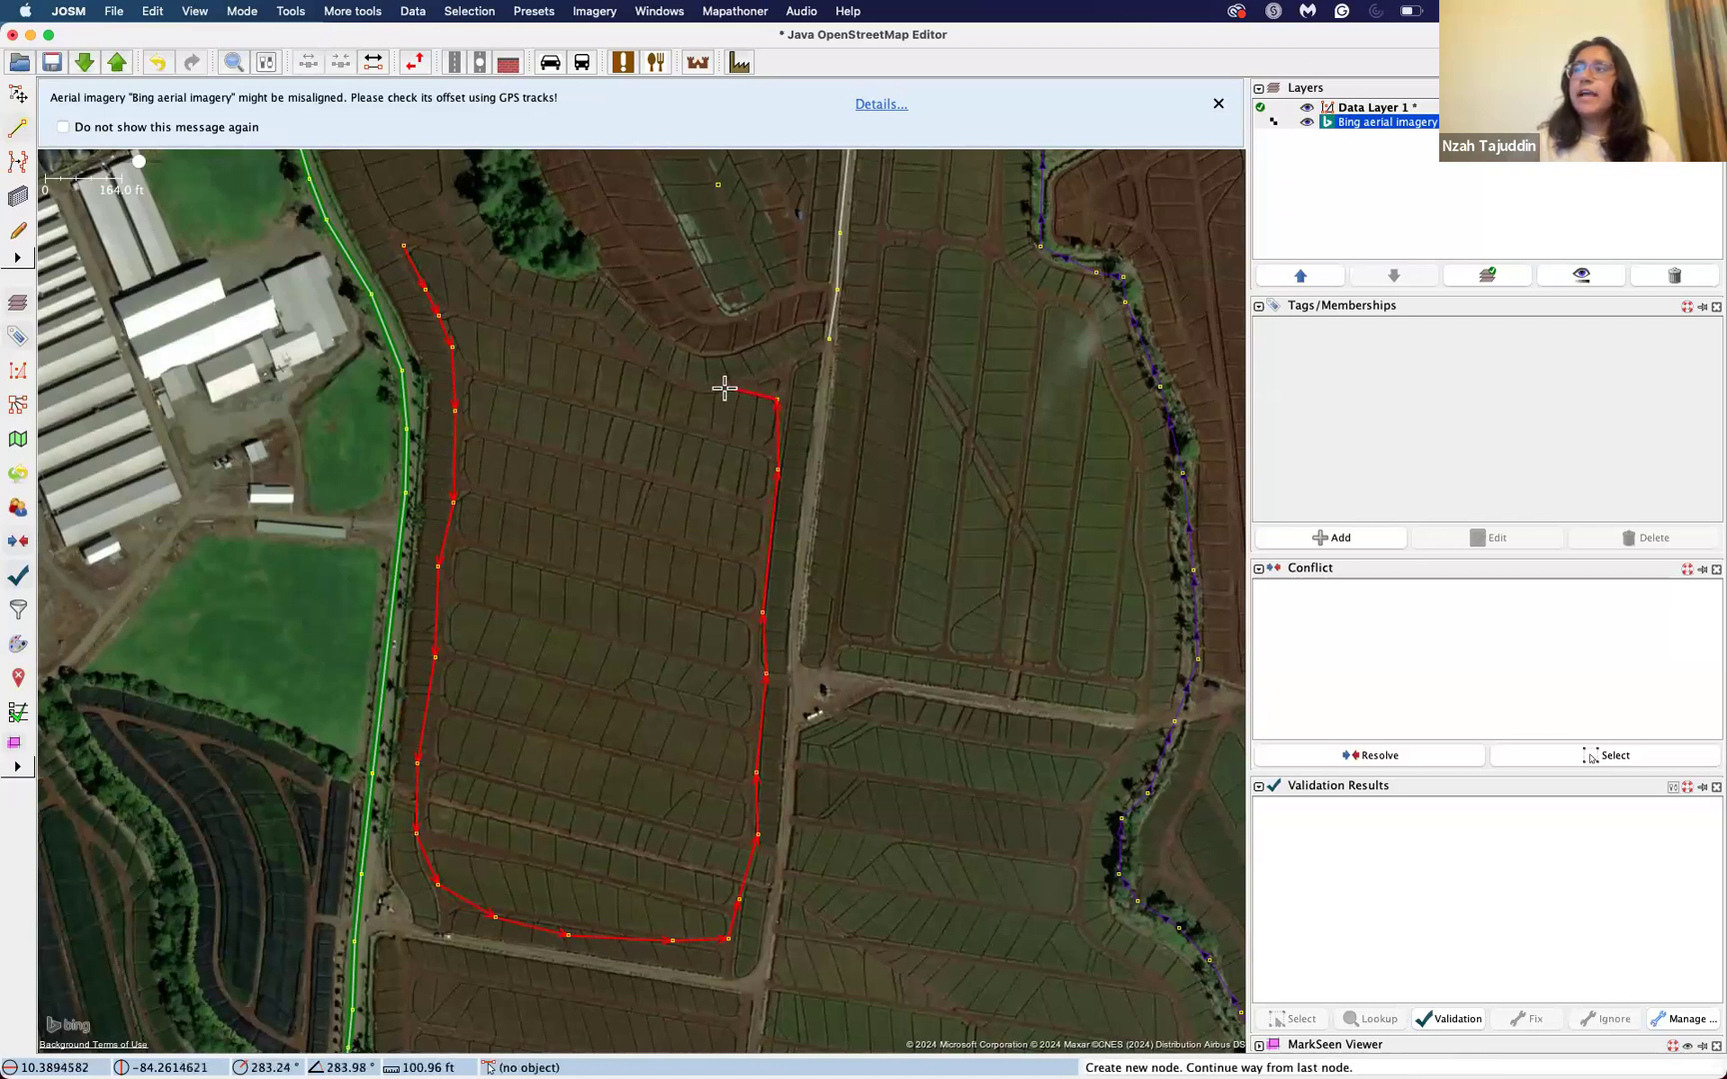
left_click(659, 378)
left_click(620, 349)
left_click(599, 314)
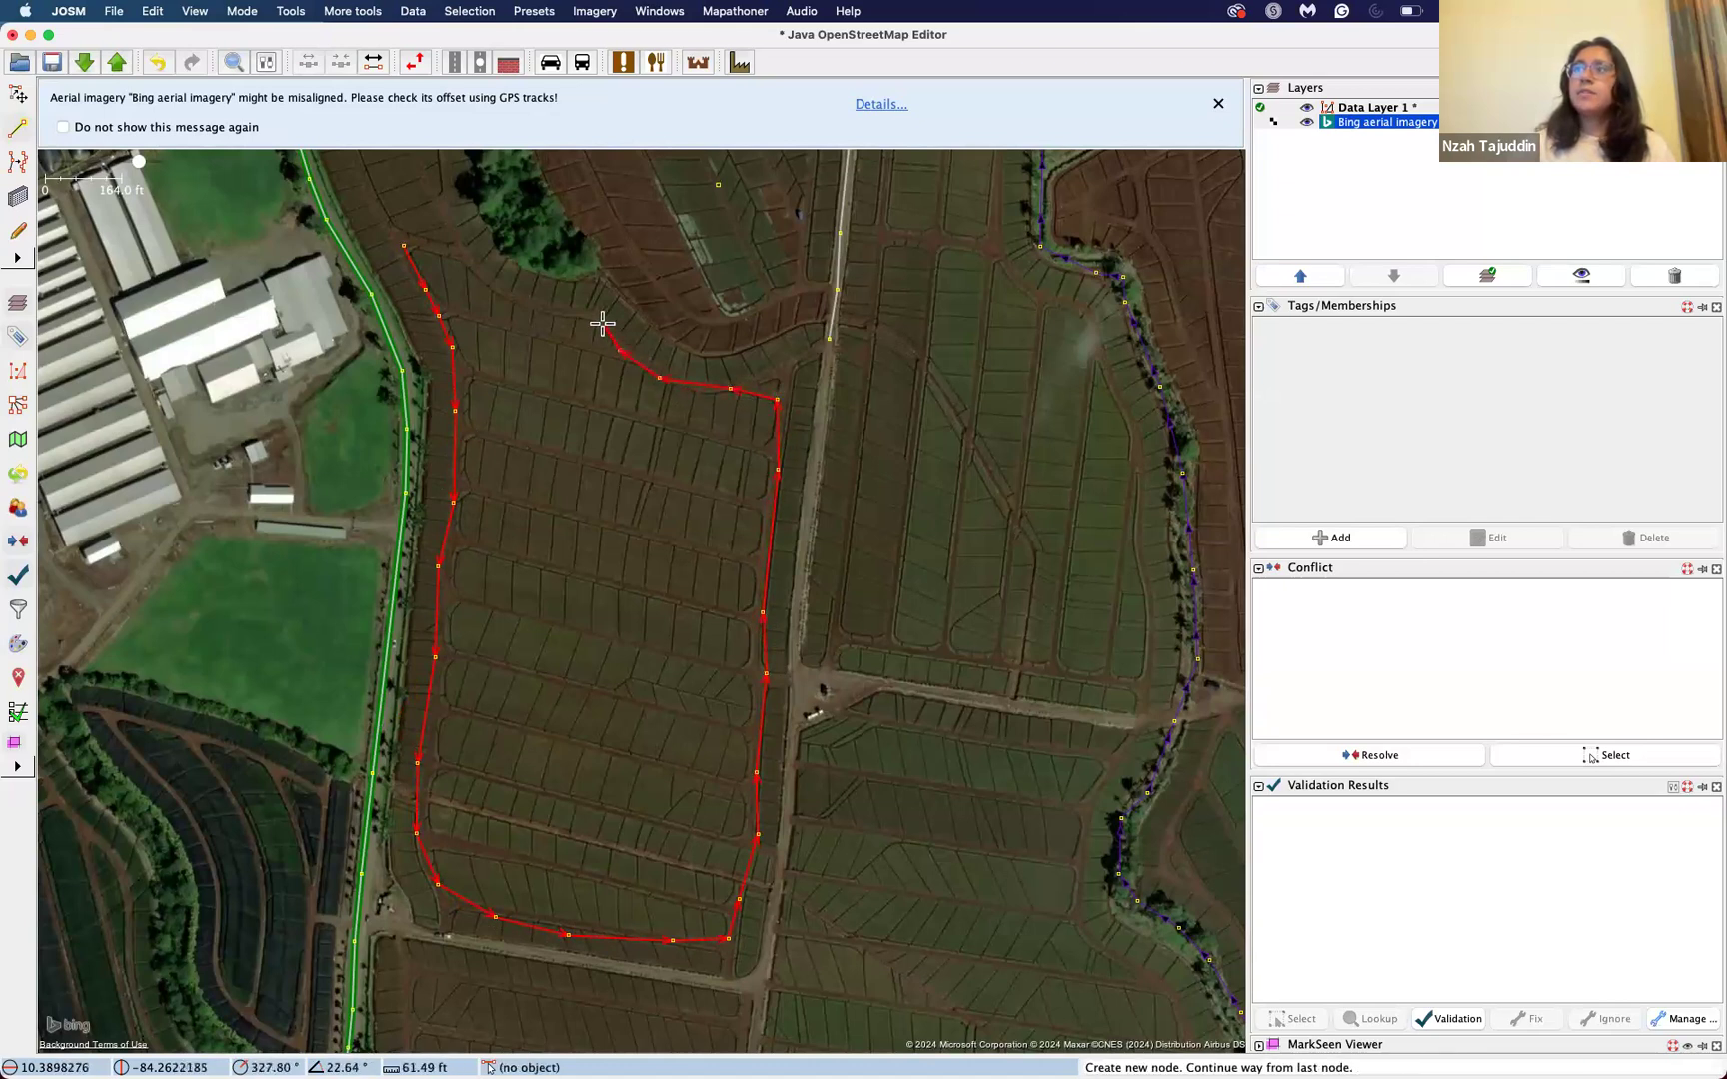
left_click(535, 295)
left_click(505, 288)
left_click(473, 267)
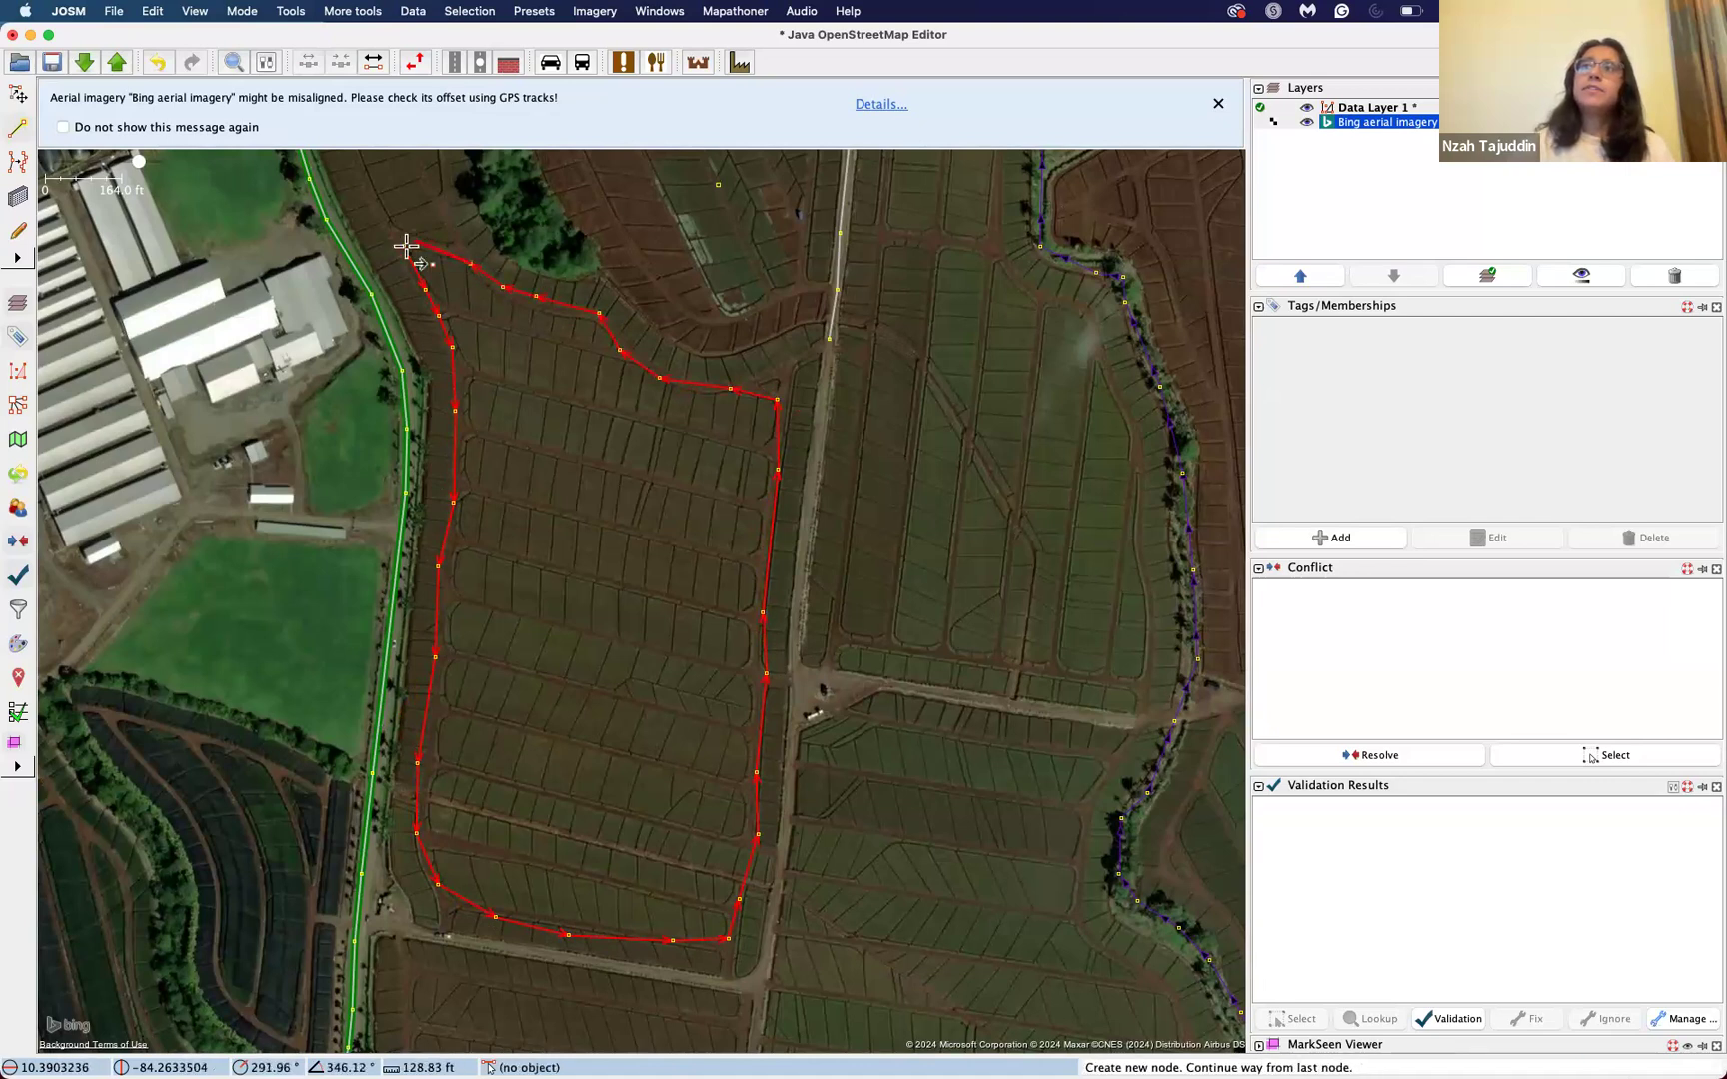
left_click(406, 240)
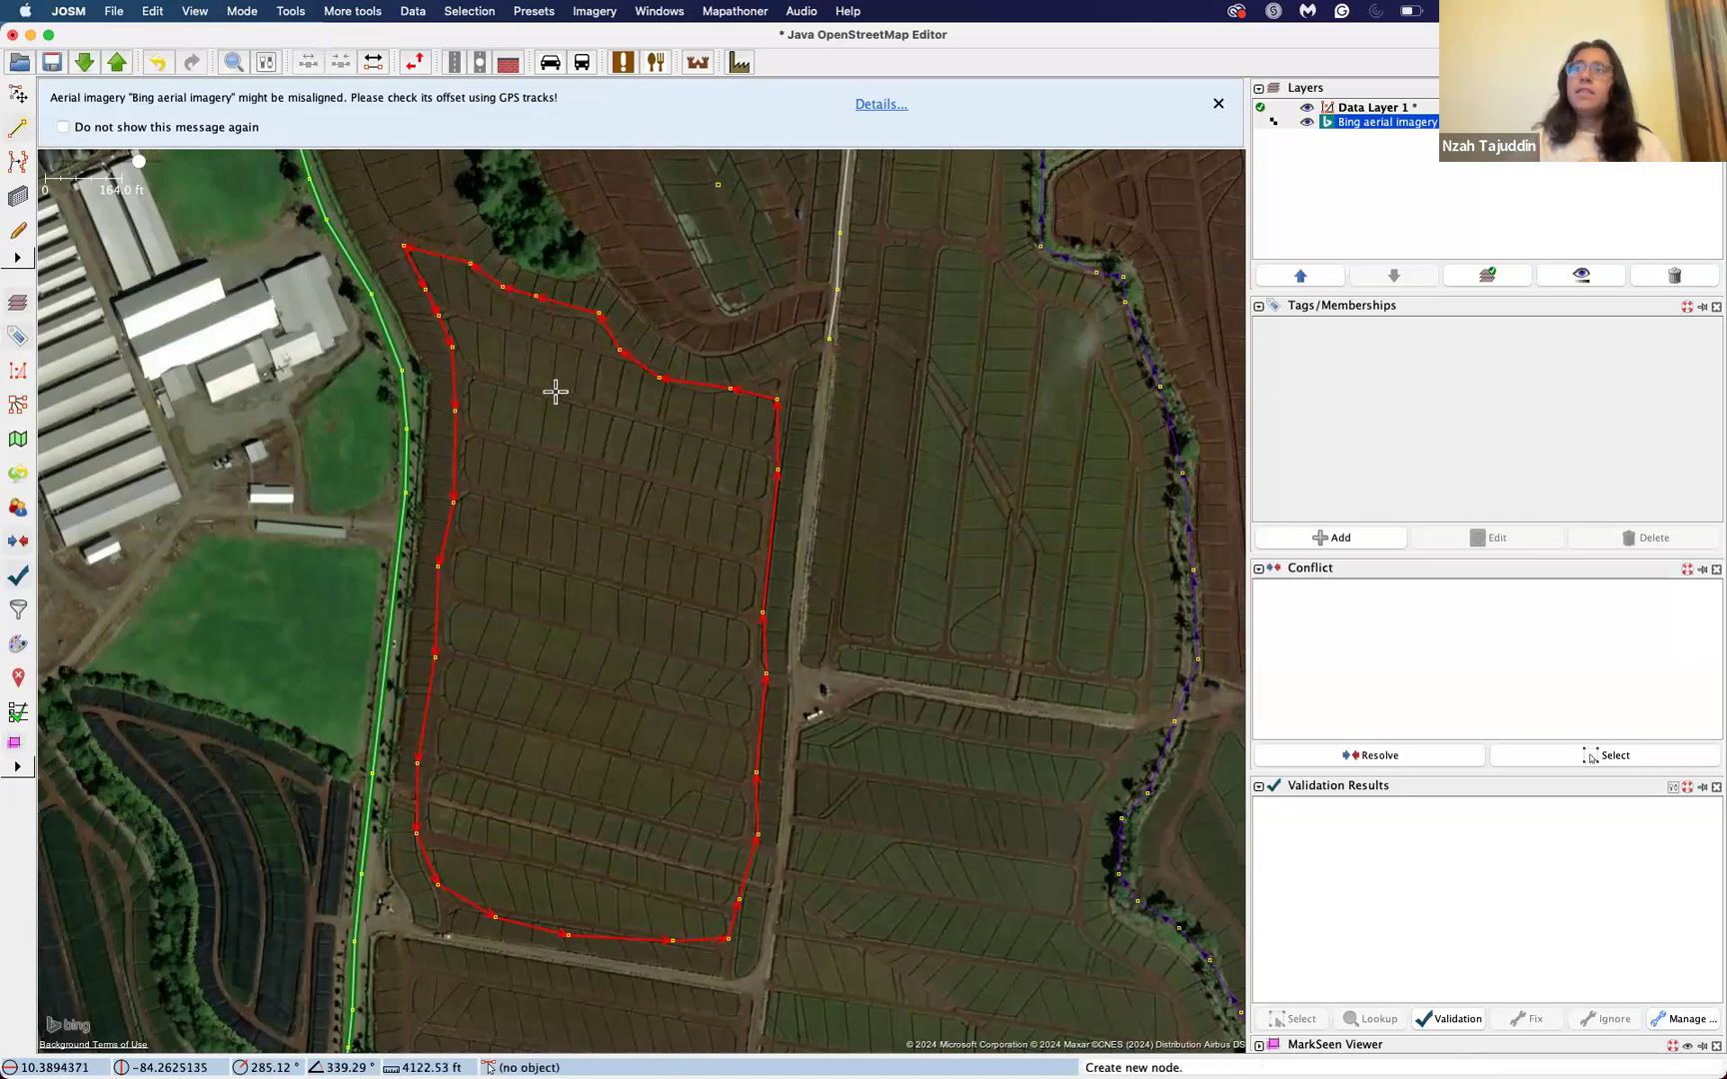
key("Escape")
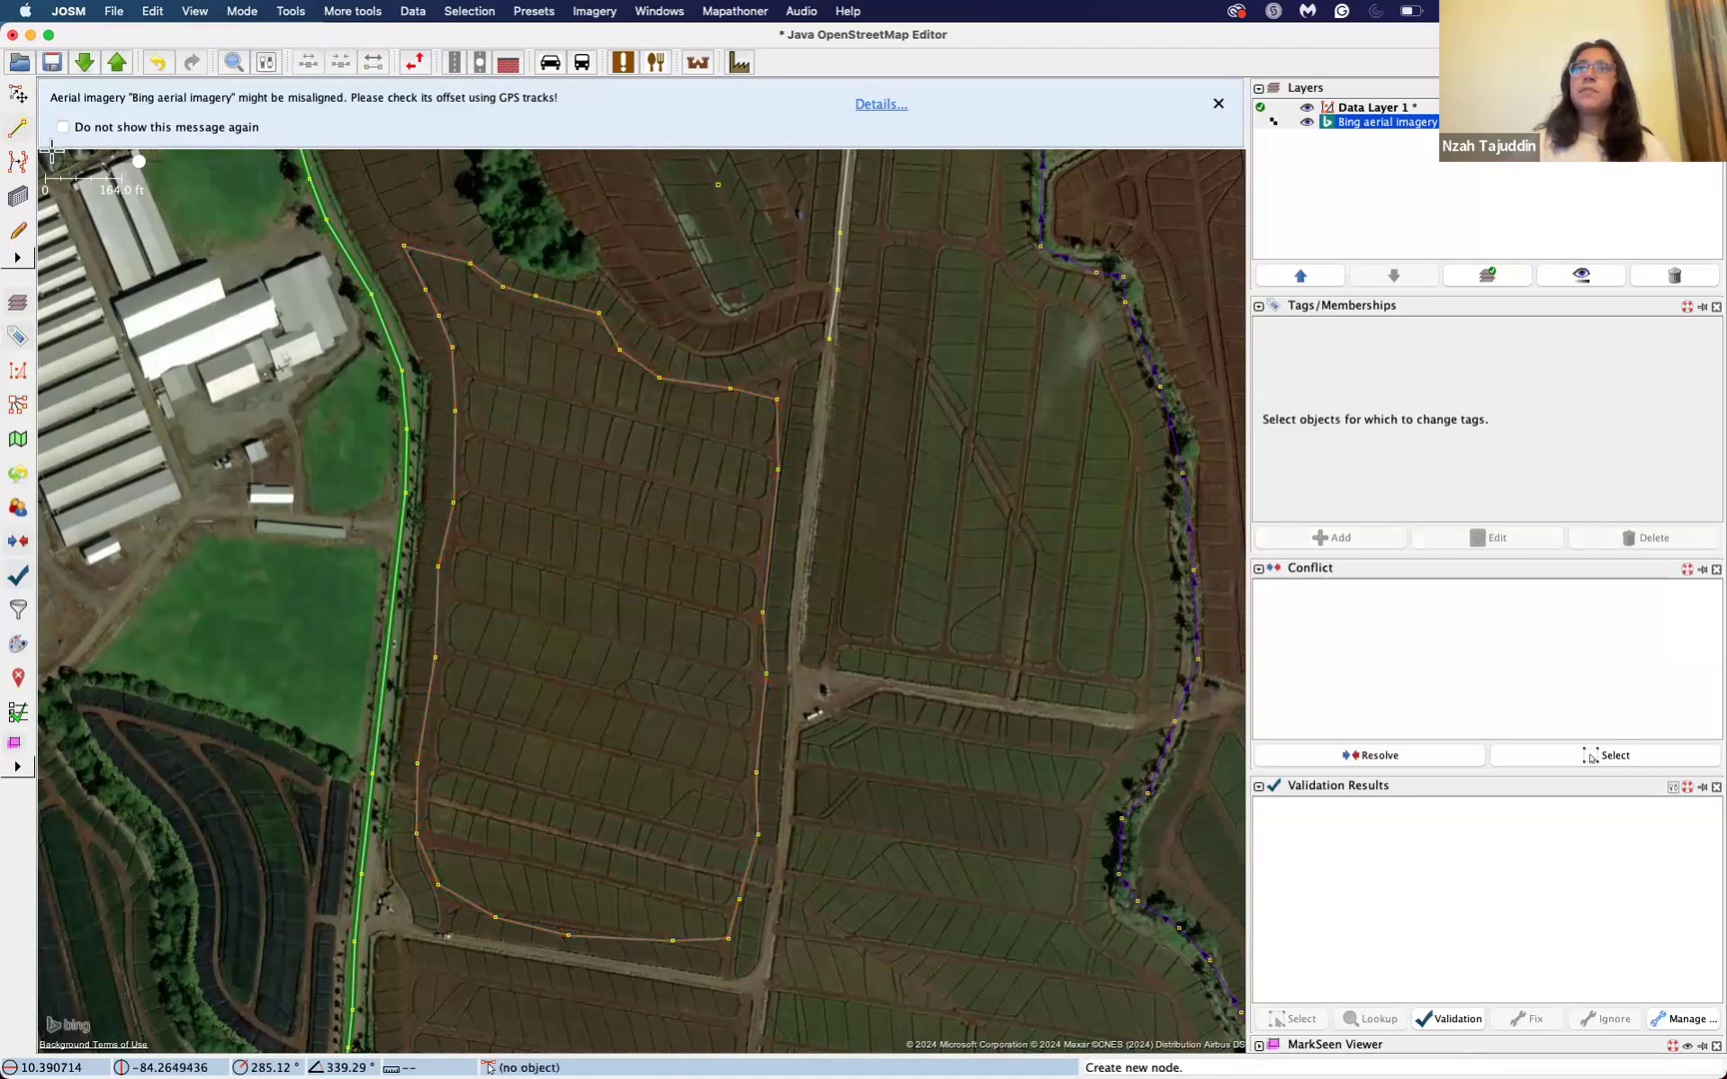
Step: Return to selection mode, select the closed way around the field, and search the tagging presets for farm
left_click(22, 100)
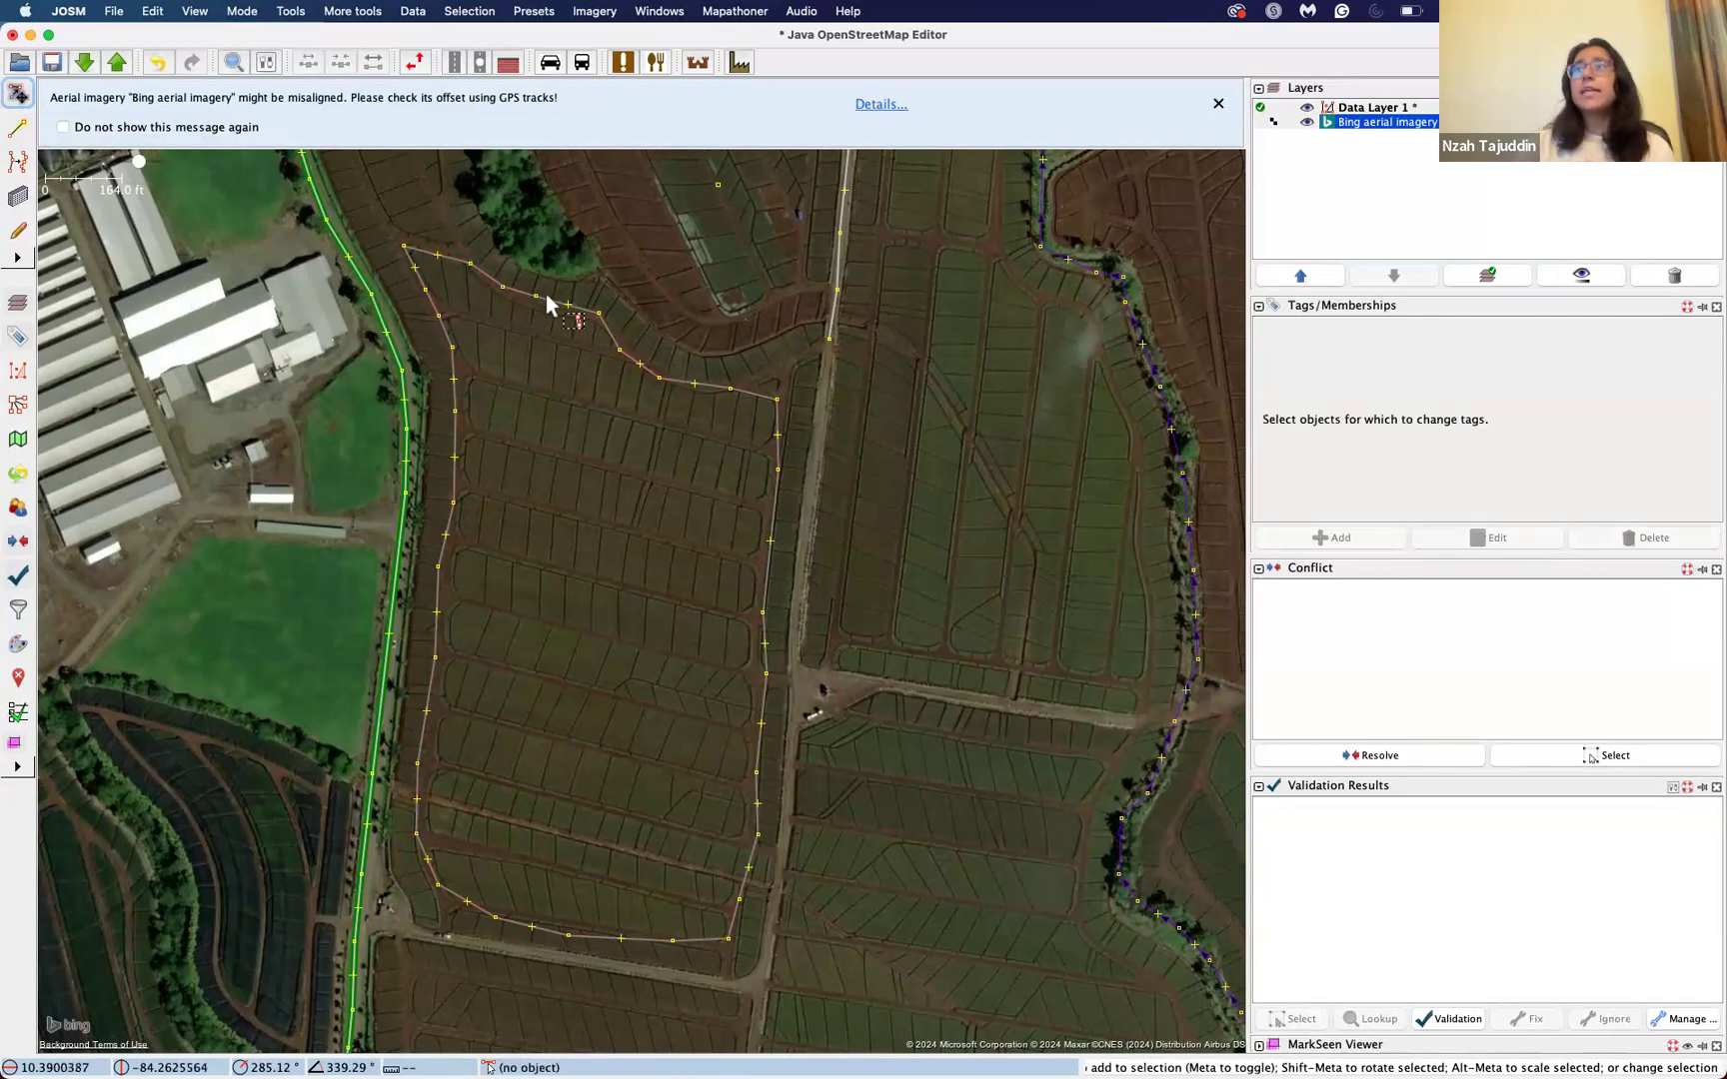
left_click(616, 338)
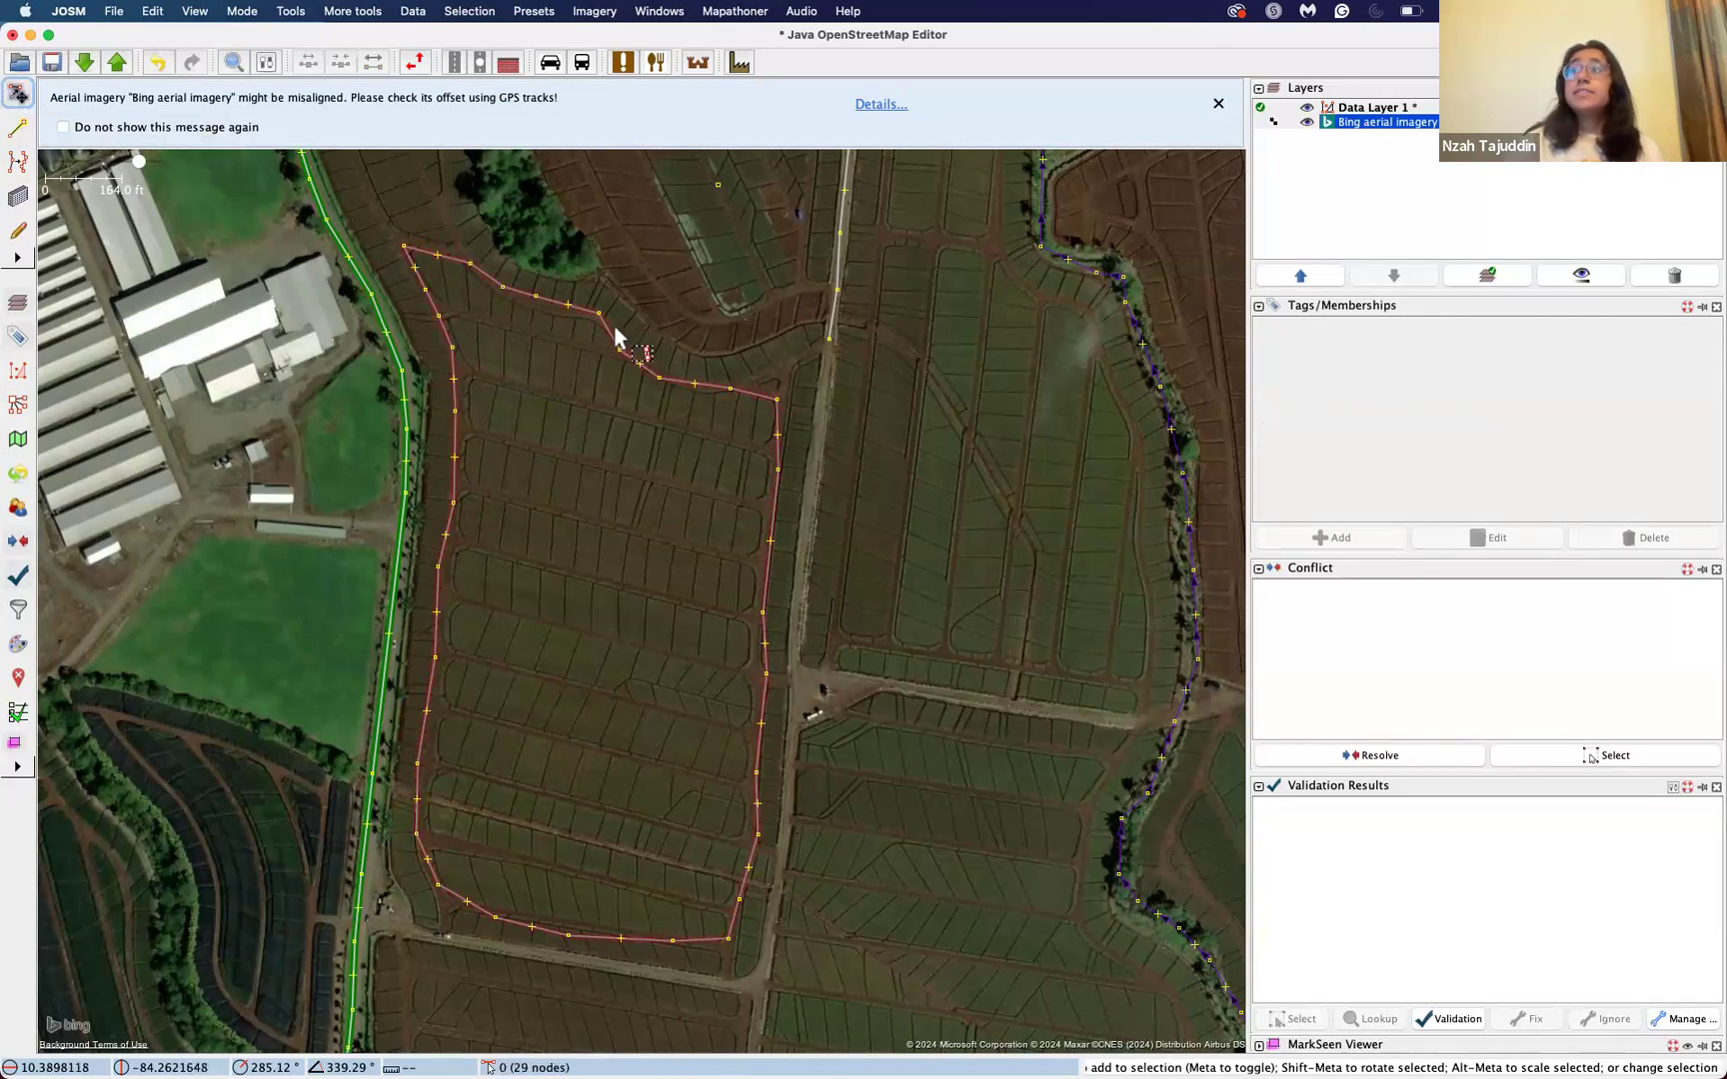
left_click(611, 325)
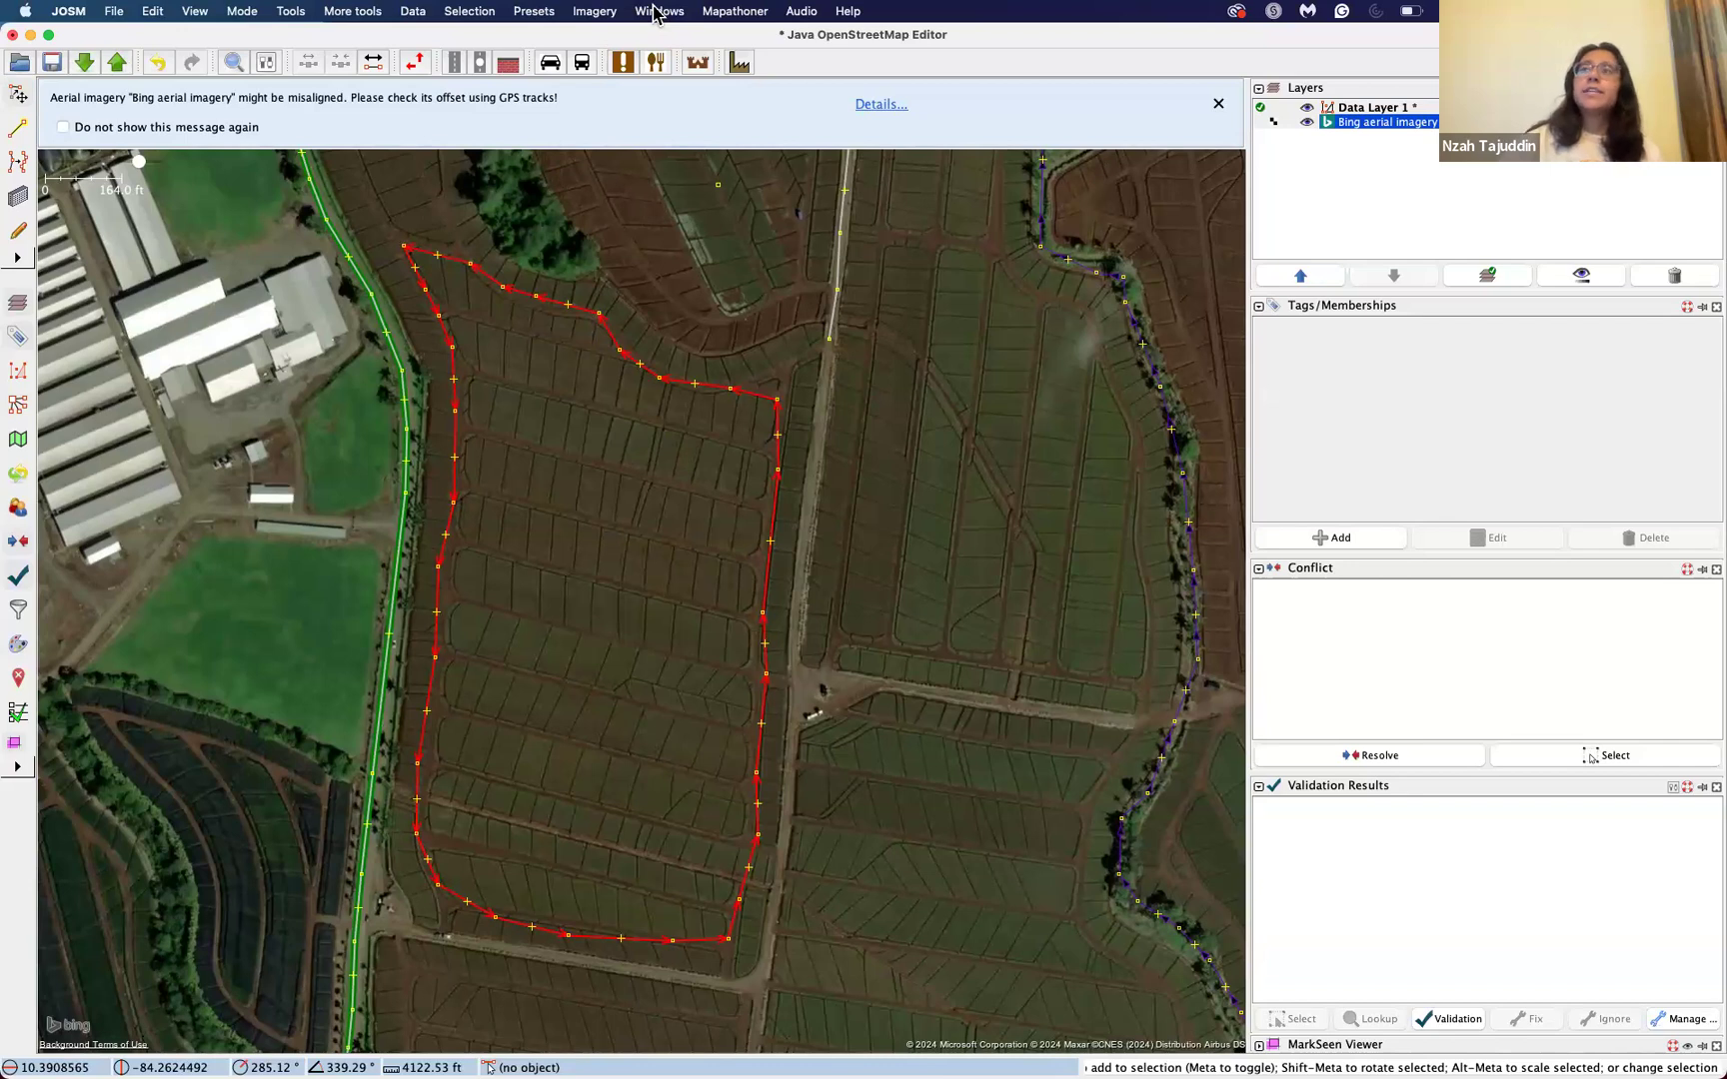
left_click(532, 12)
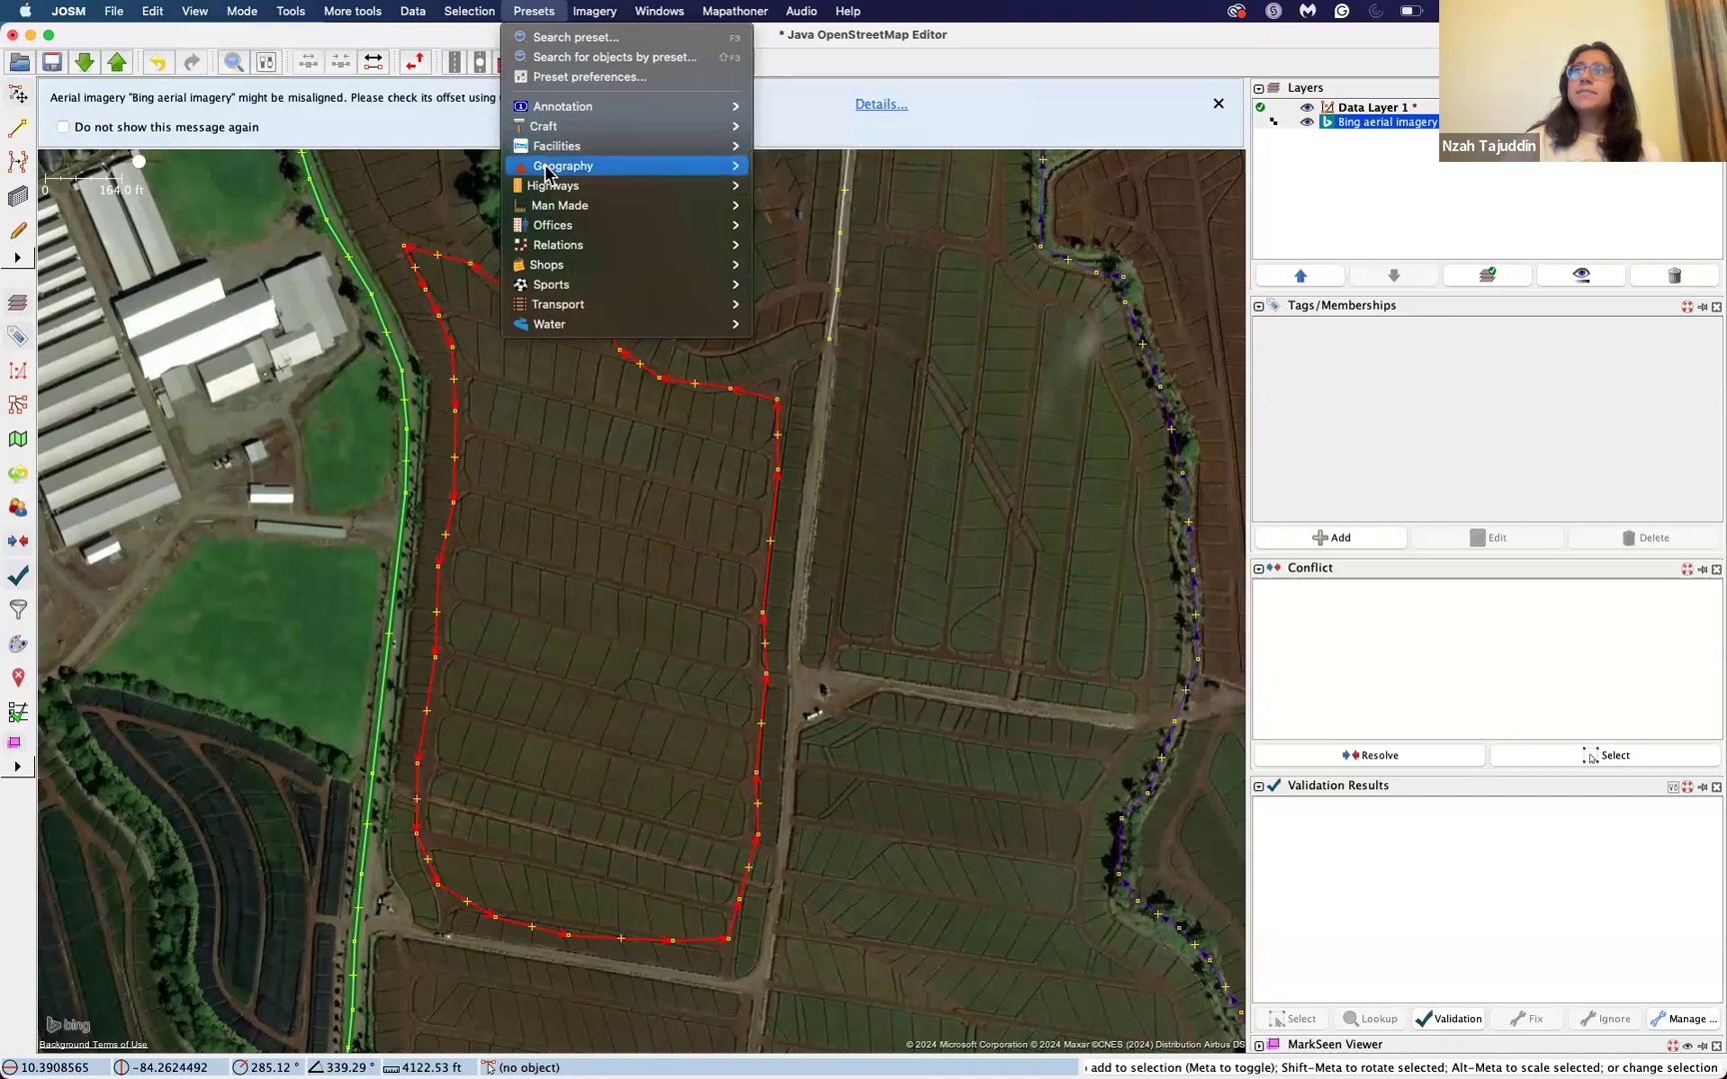
mouse_move(570, 254)
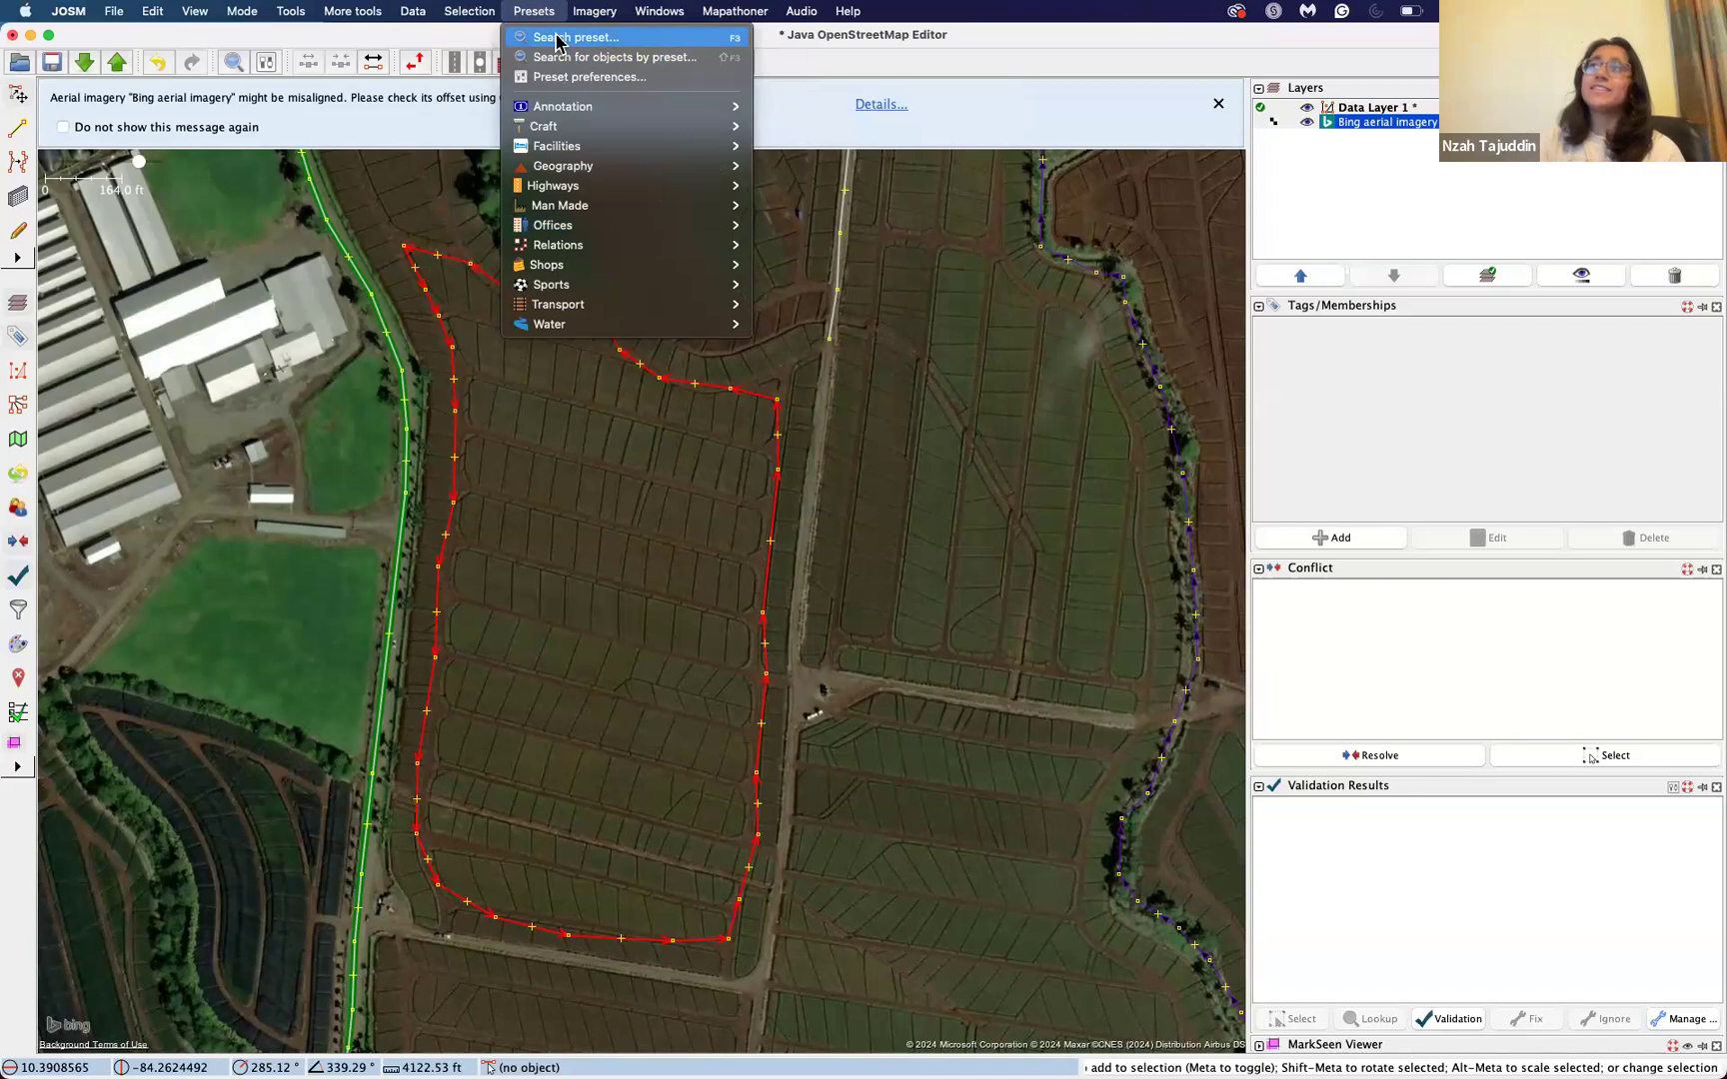
left_click(556, 40)
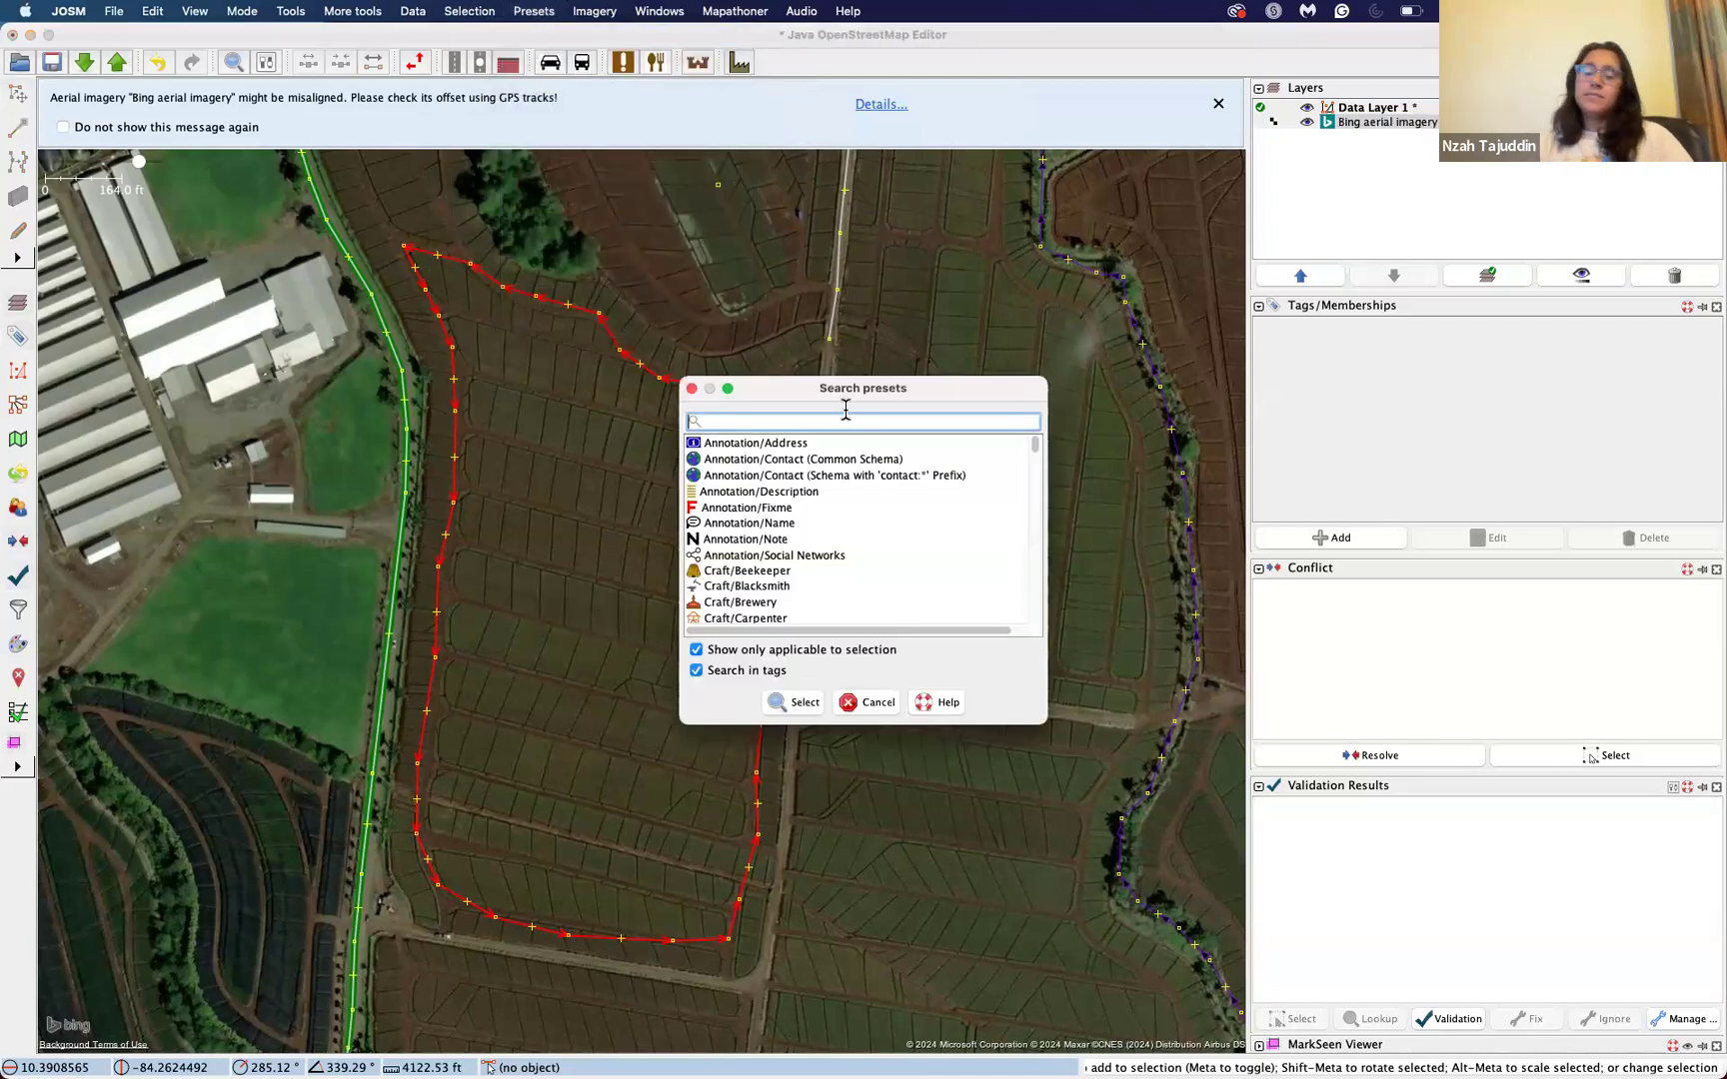
type("far")
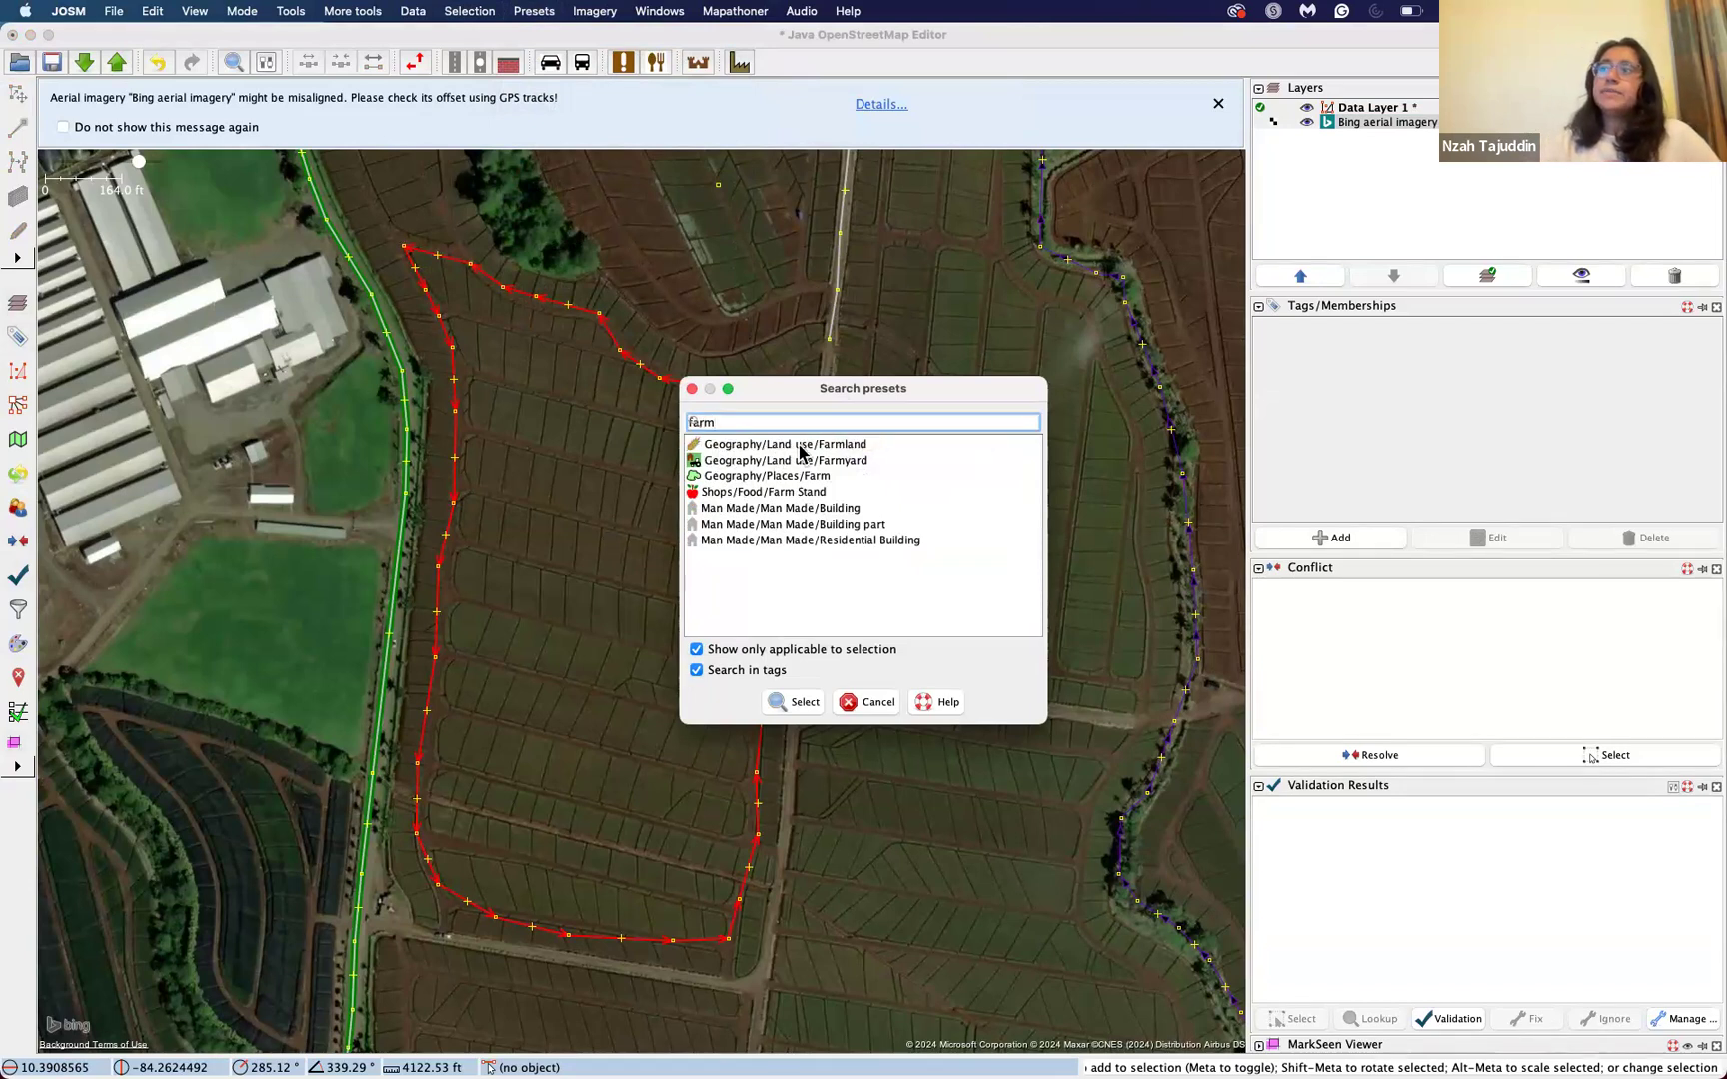
type("m")
Step: Apply the Geography/Land use/Farmland preset to the field outline without crop or name, and deselect it
left_click(847, 447)
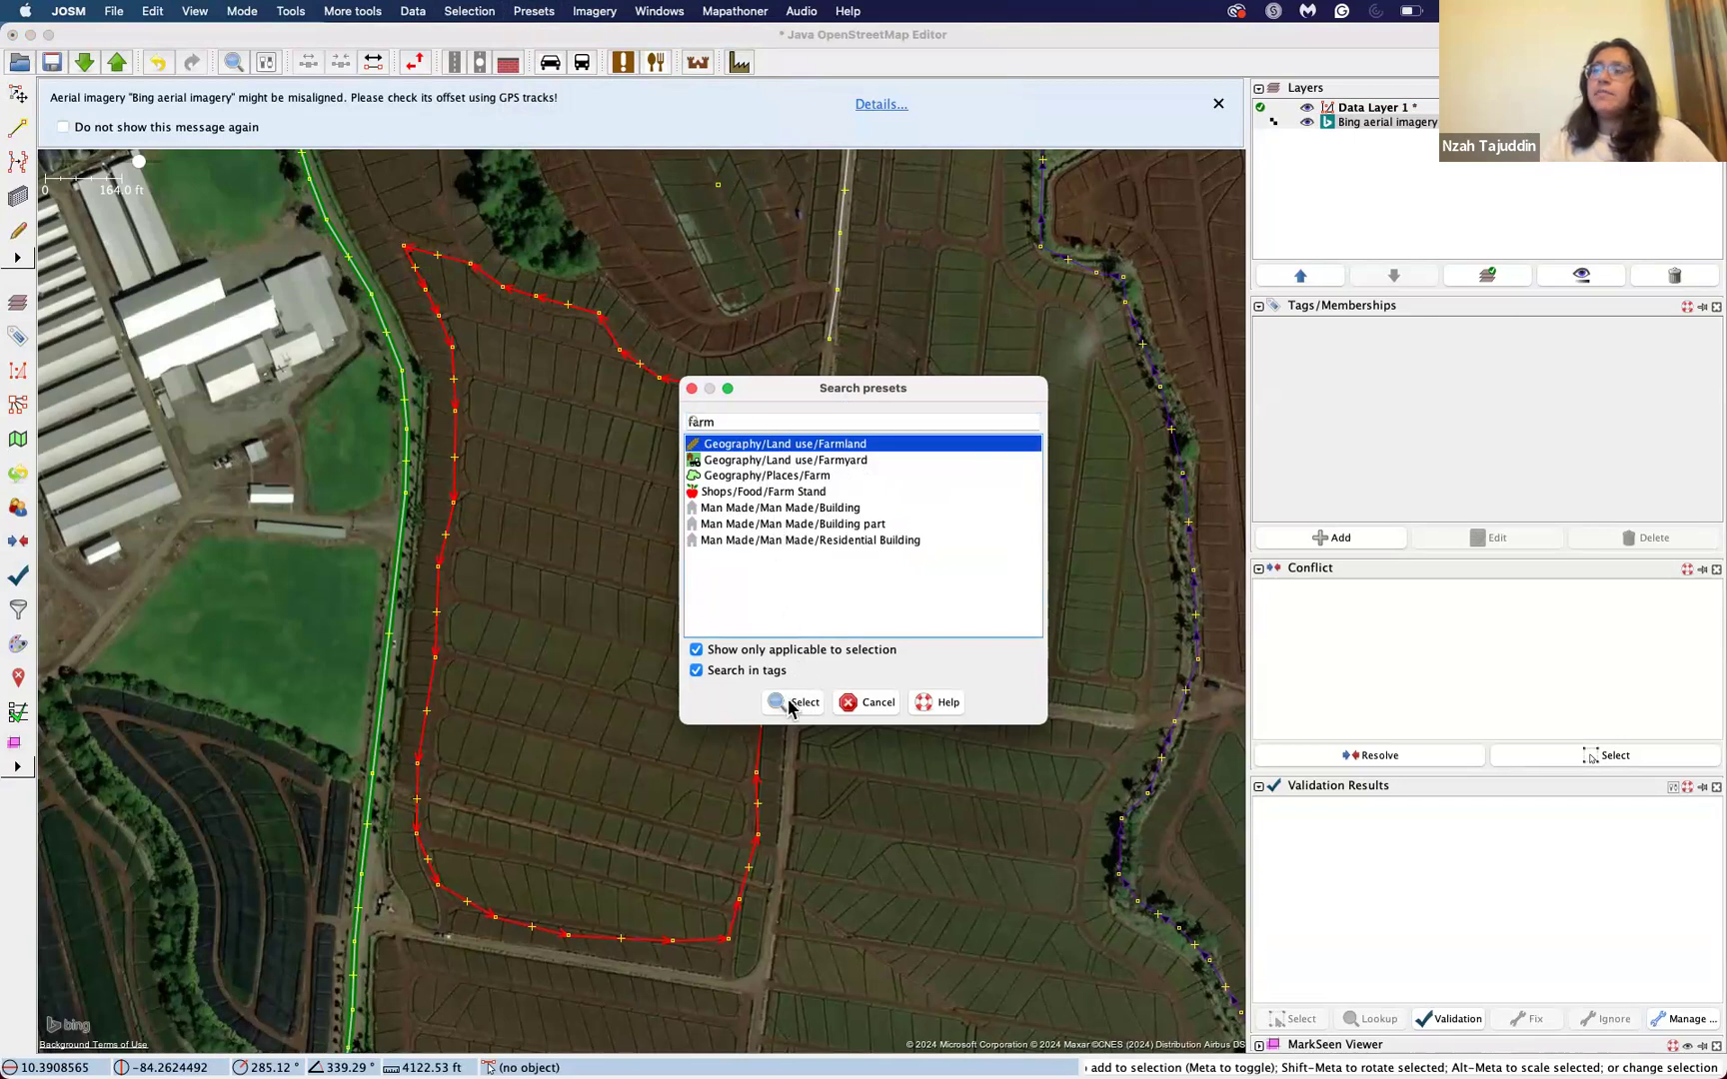
left_click(789, 704)
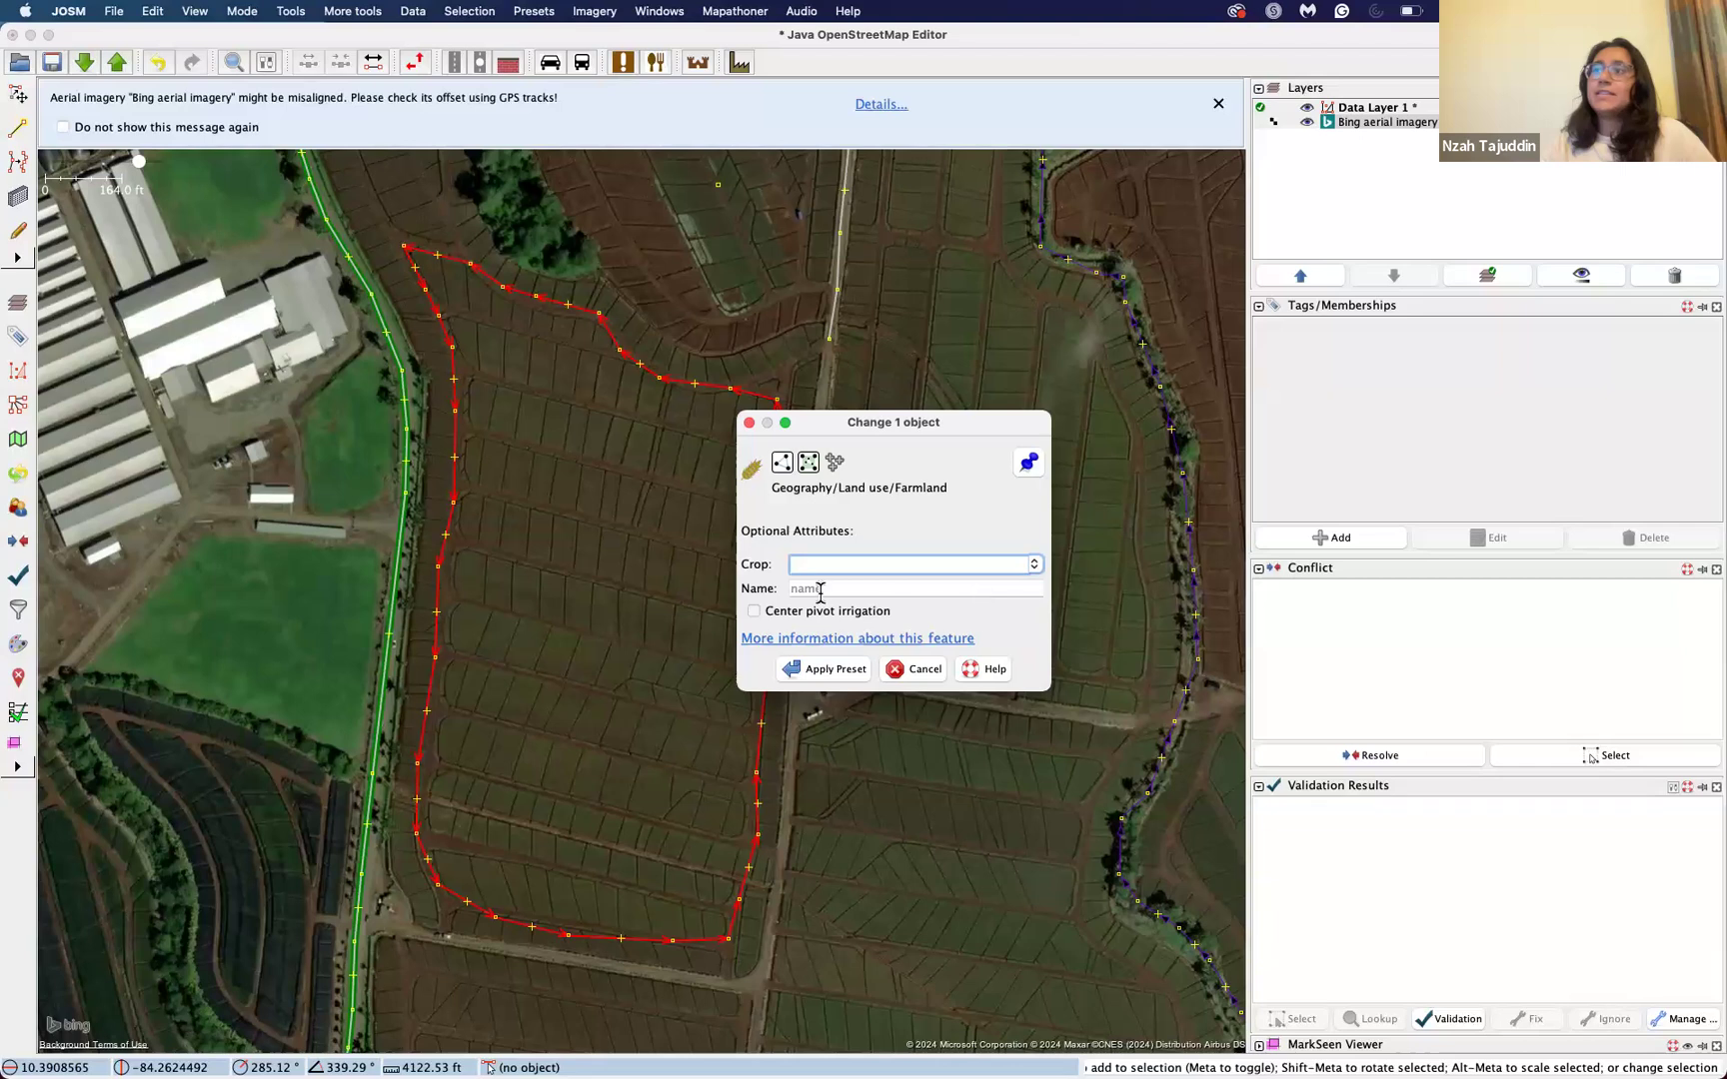
left_click(810, 669)
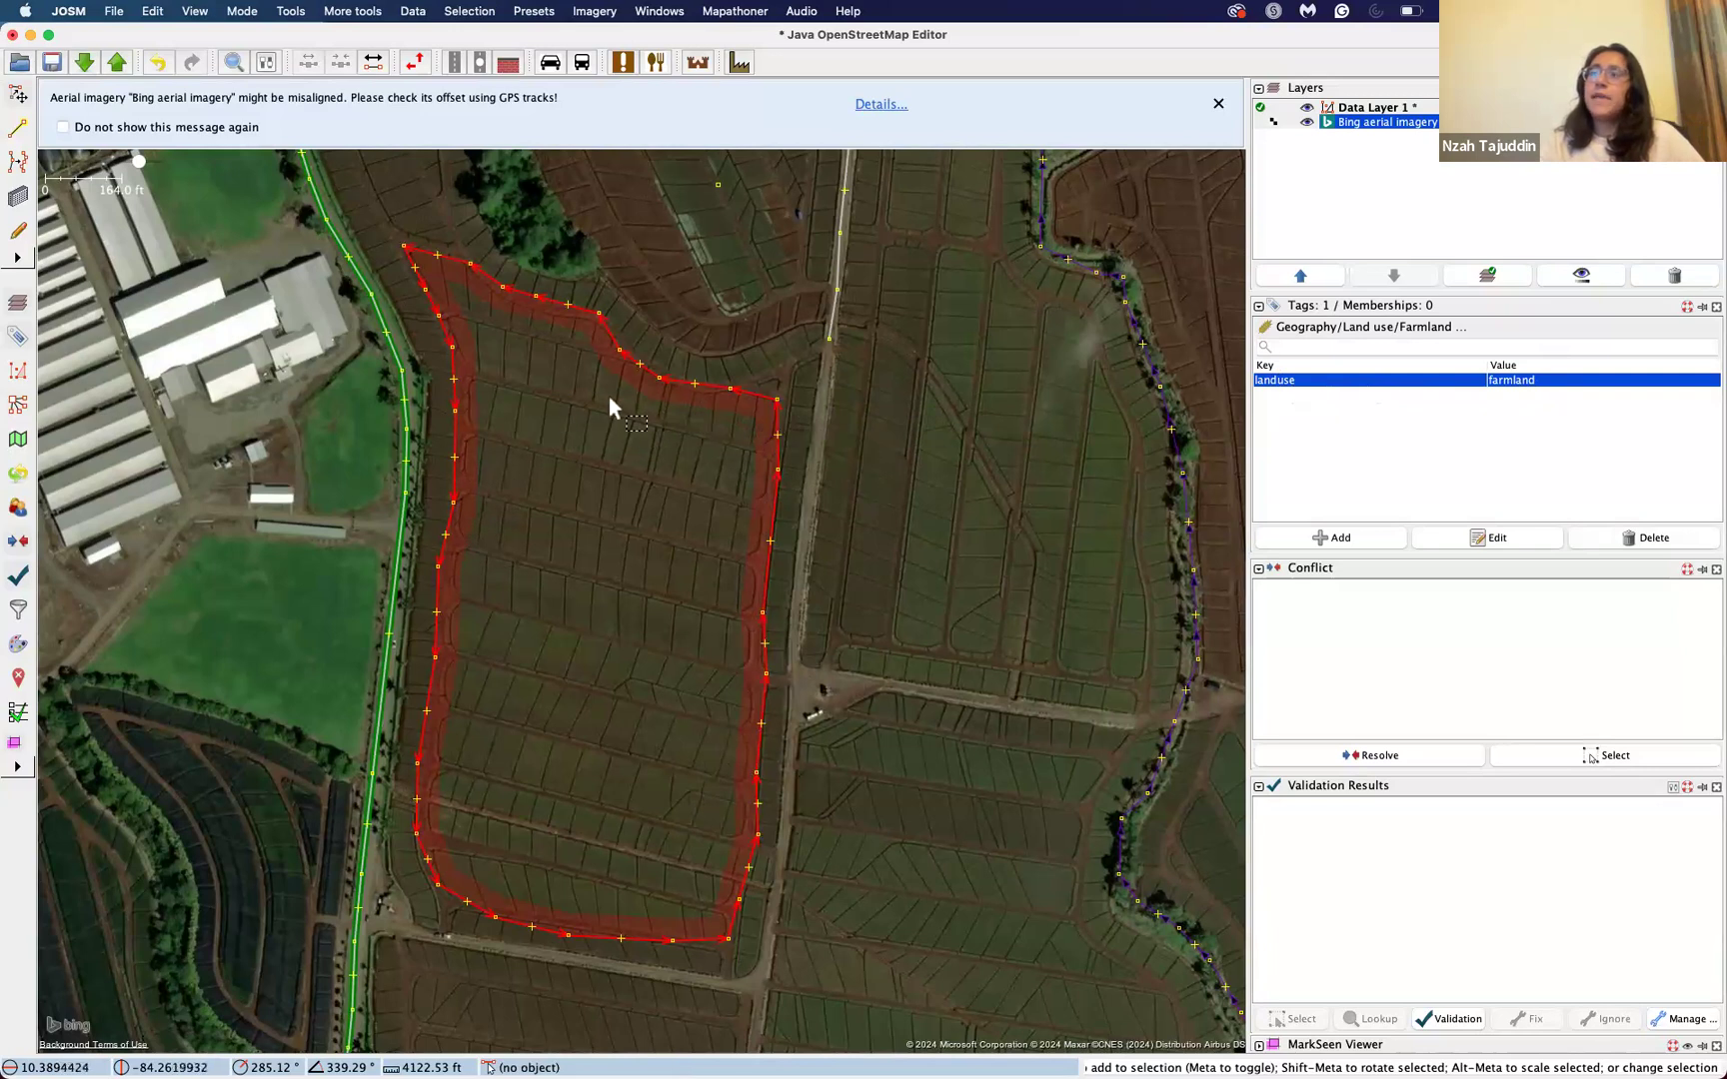
left_click(877, 512)
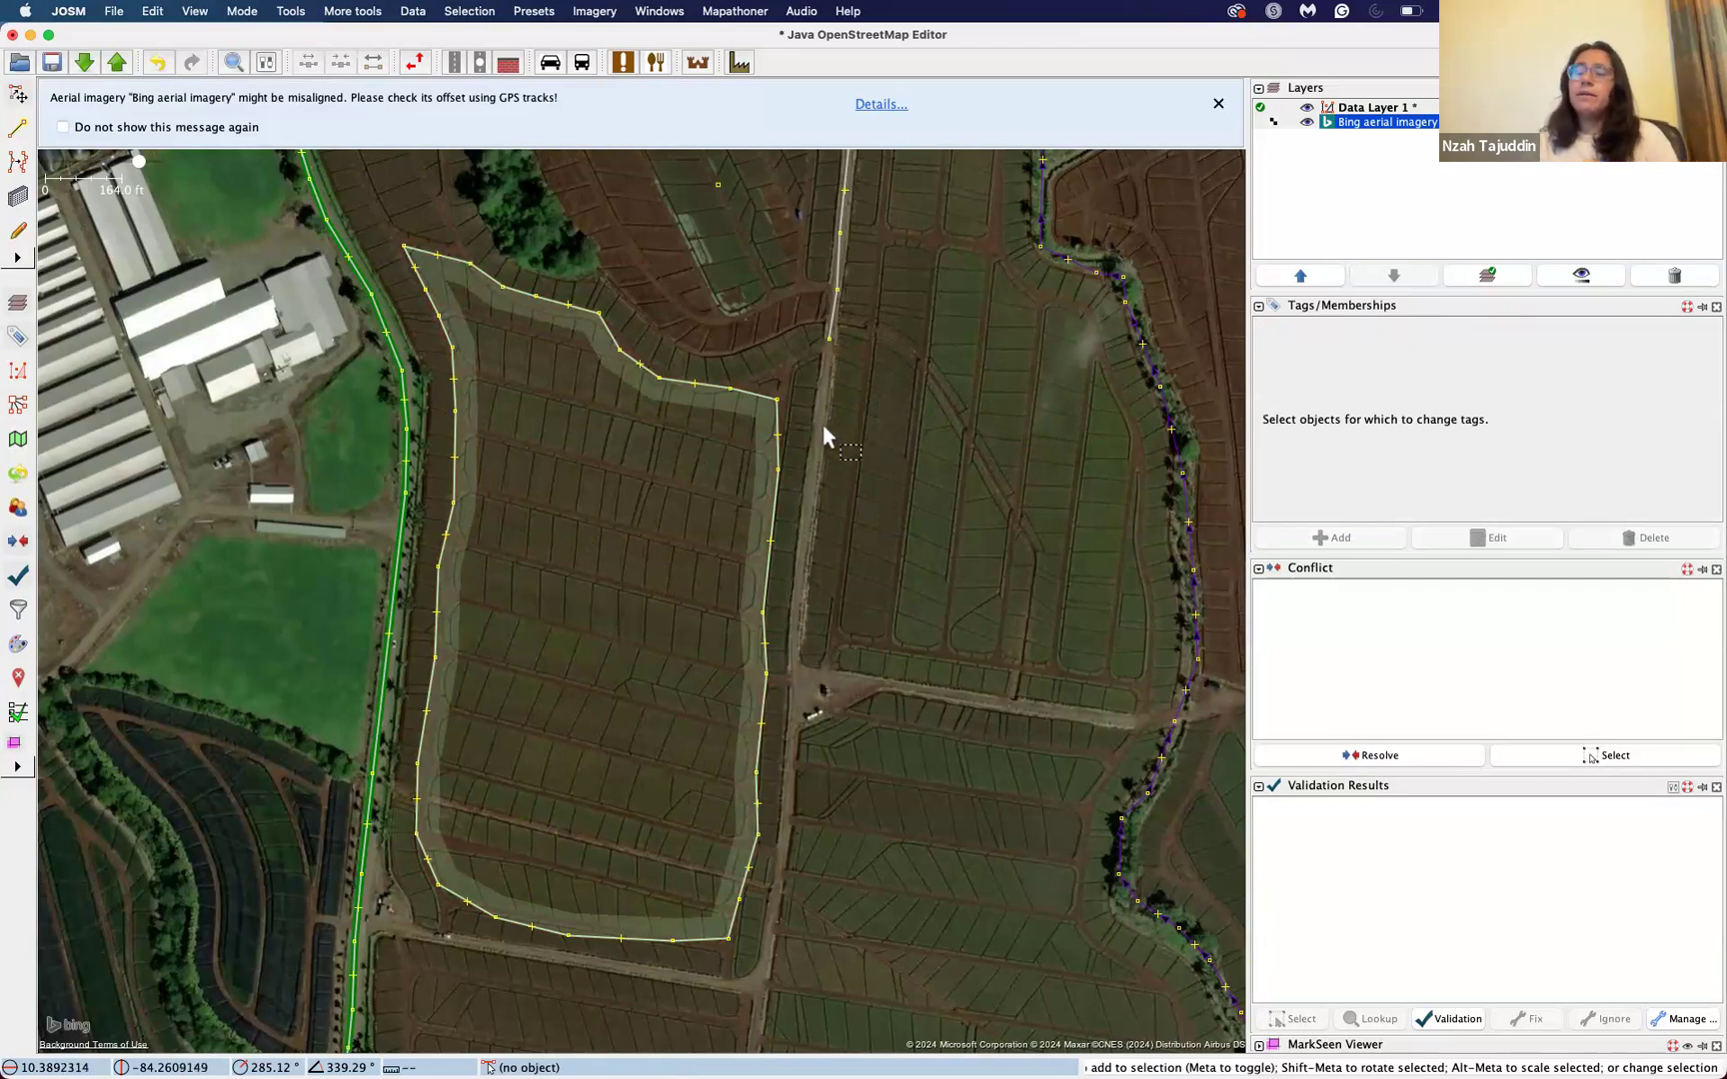
Step: Delete the farmland area drawn around the field west of the dirt road
left_click(771, 420)
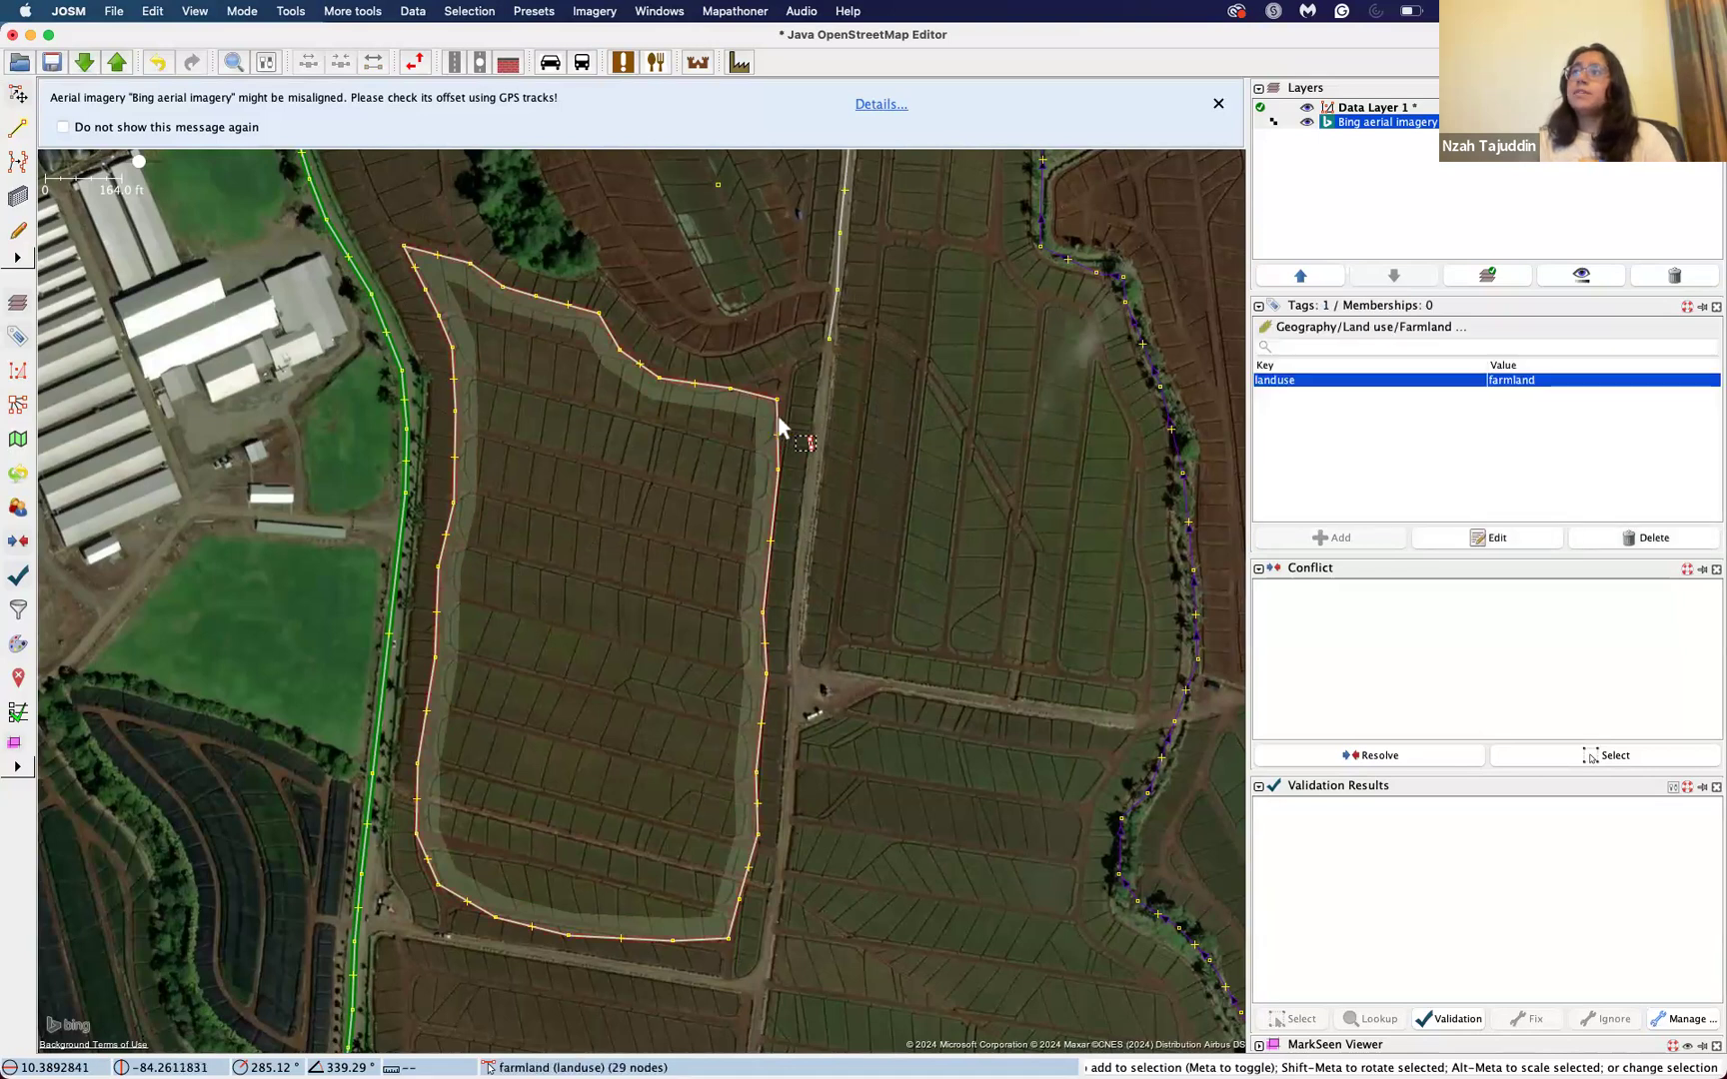
left_click(865, 398)
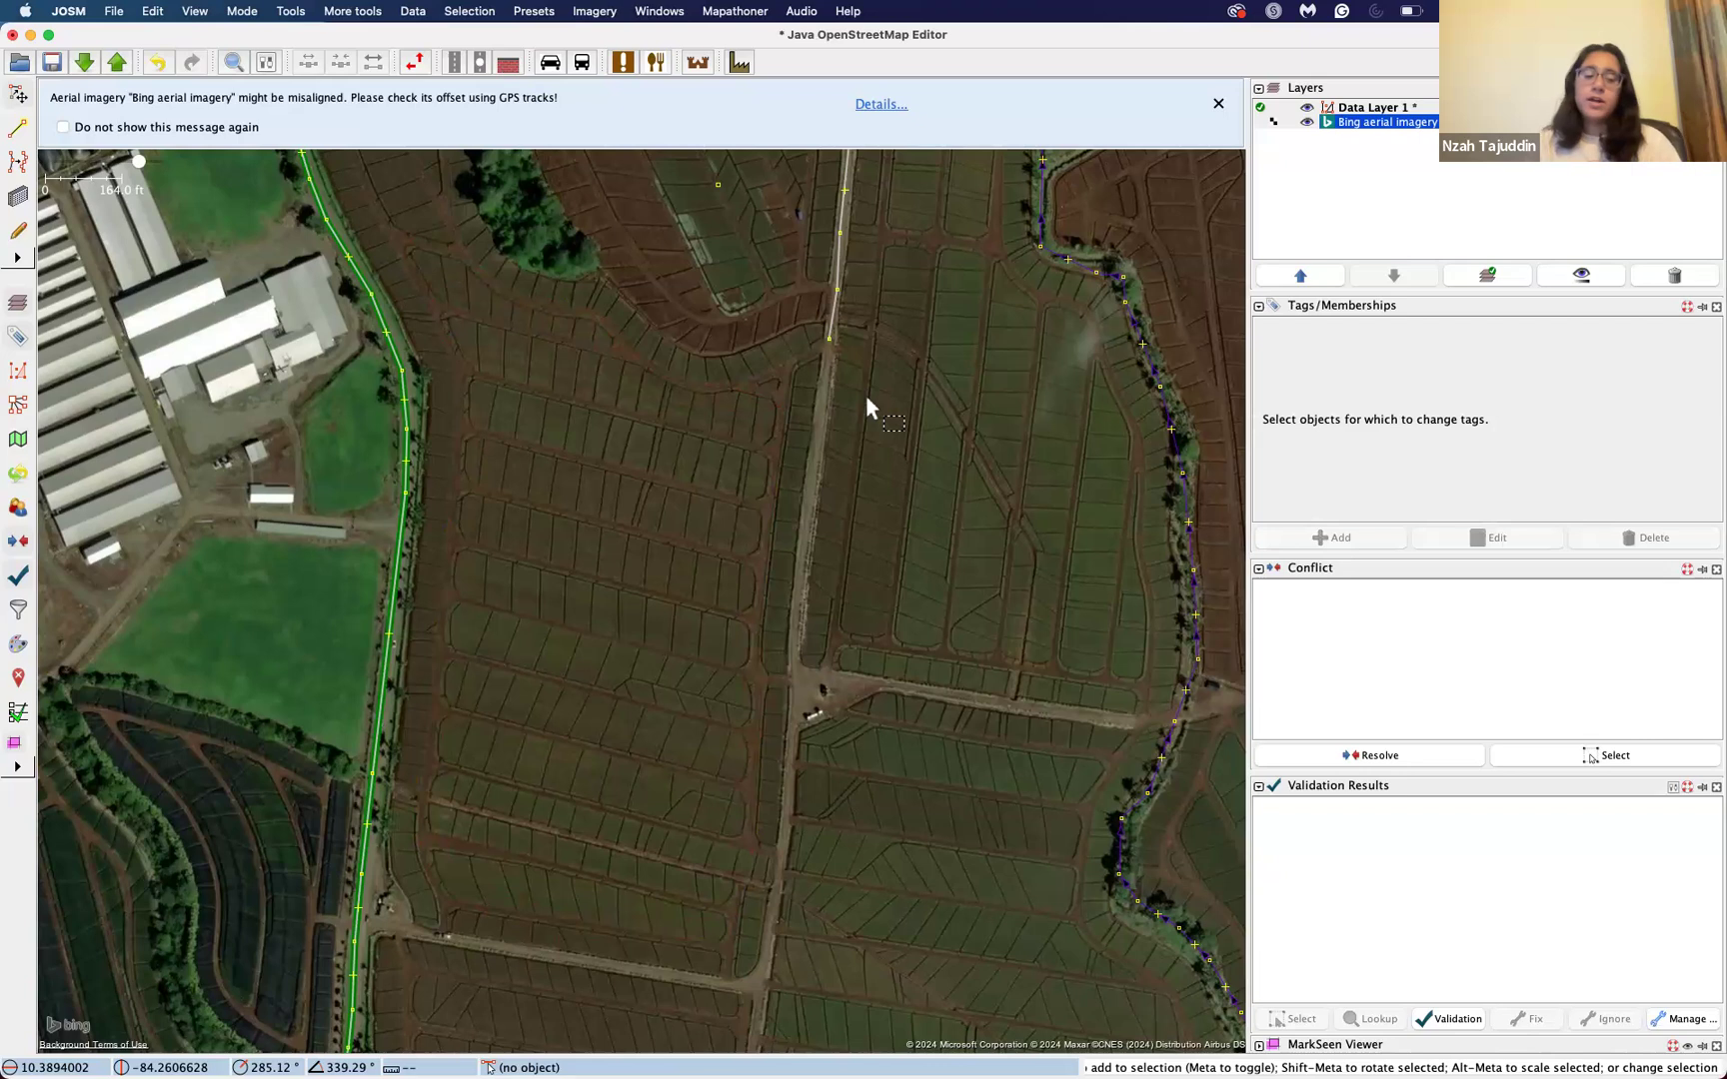
key("ctrl+super+space")
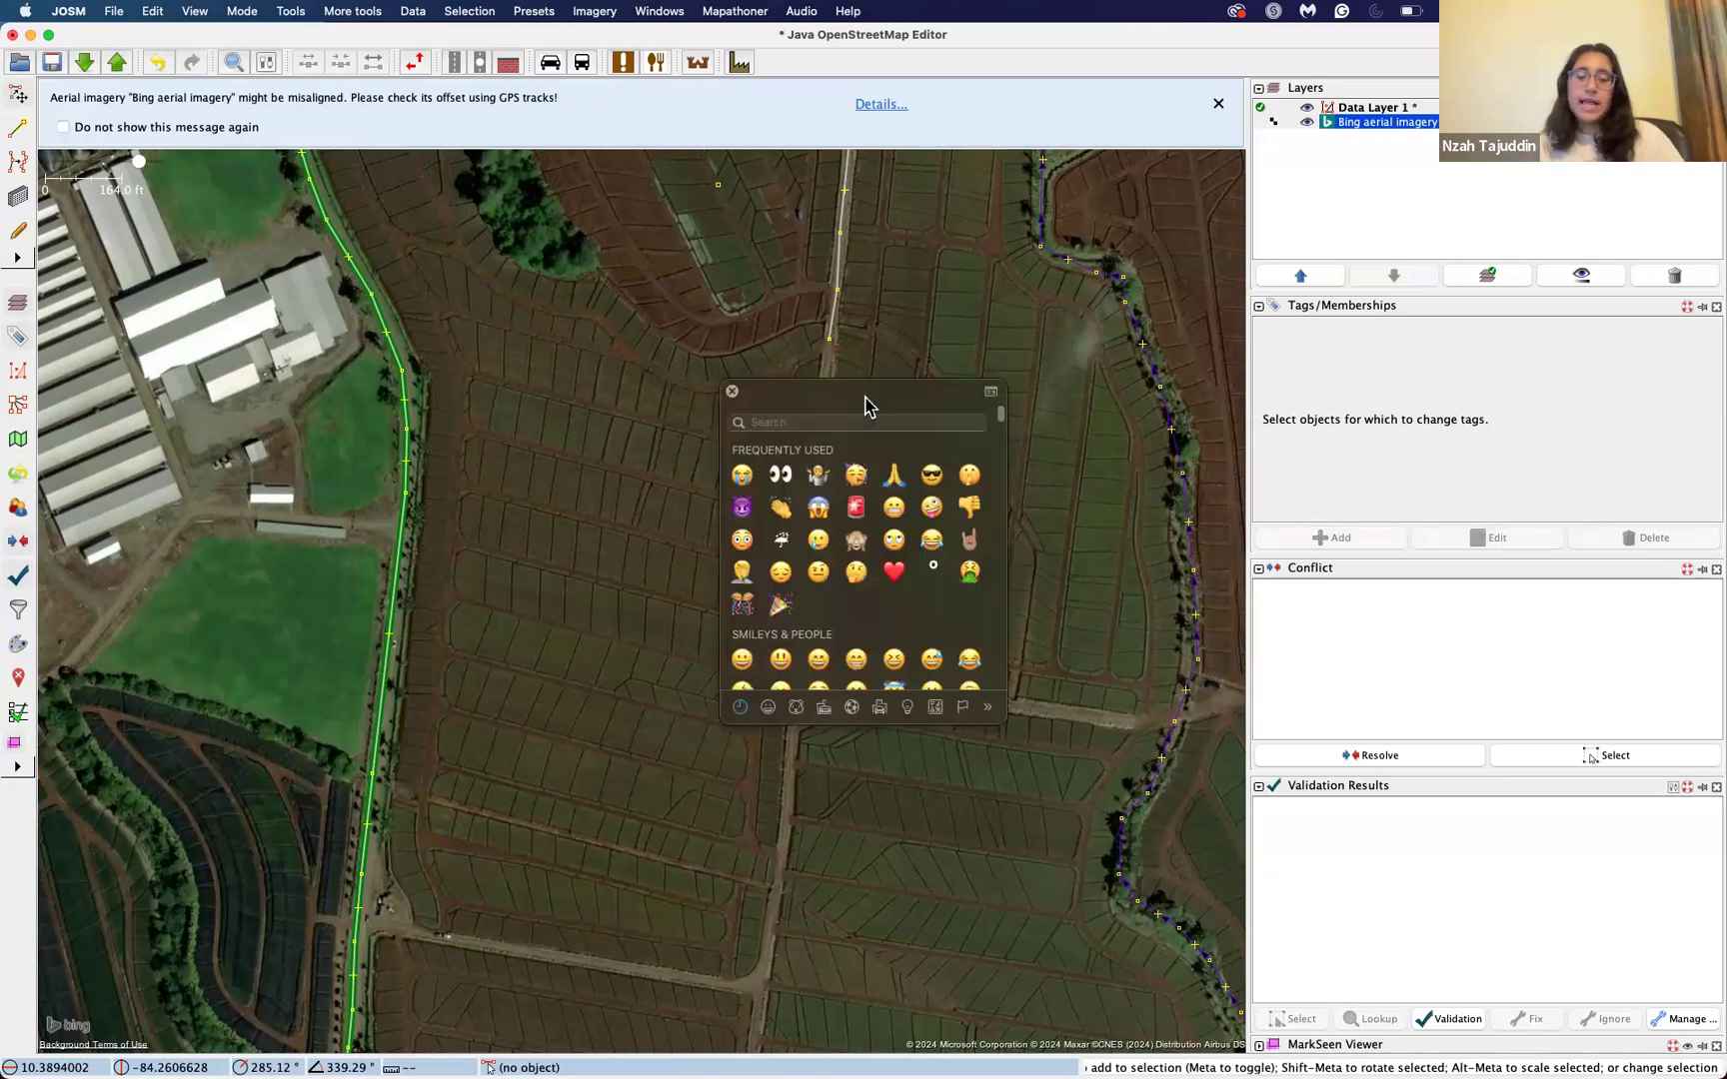
key("Escape")
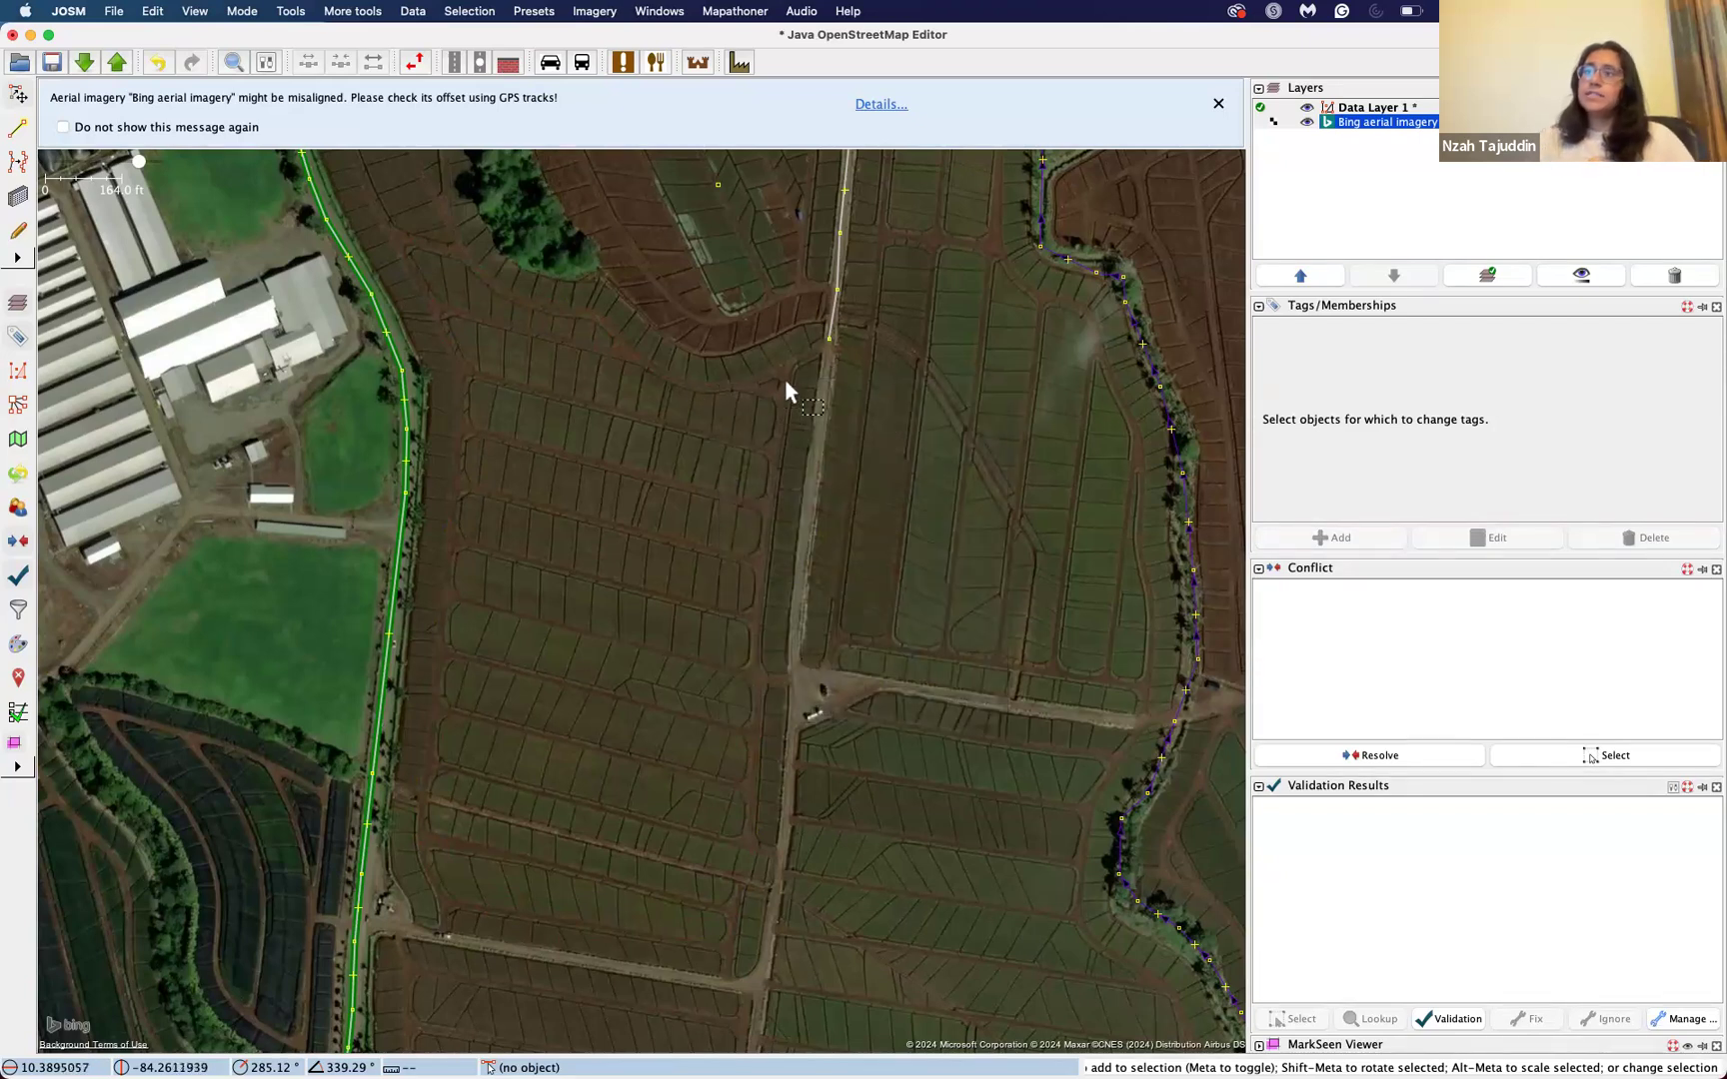
Step: Try selecting the residential road together with the isolated node west of it, first individually and, after clearing the selection, with a selection box
left_click_drag(770, 445, 761, 536)
left_click_drag(754, 404, 741, 561)
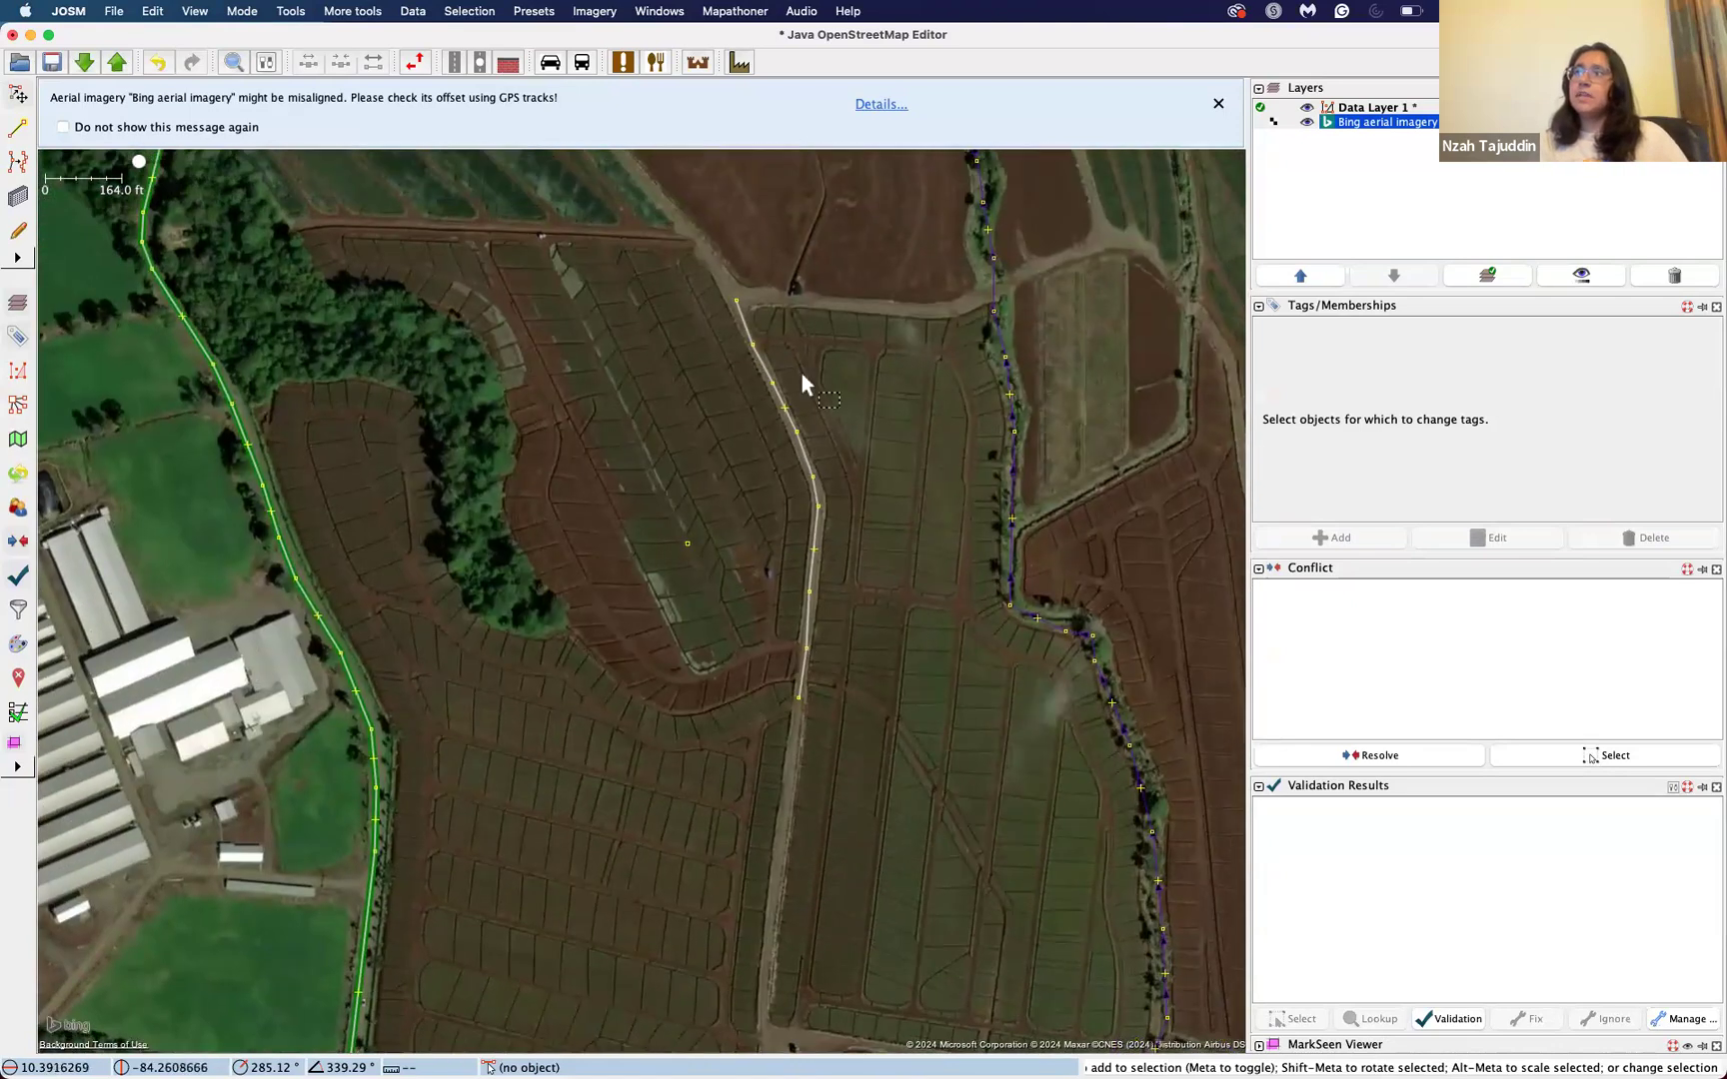
left_click(769, 361)
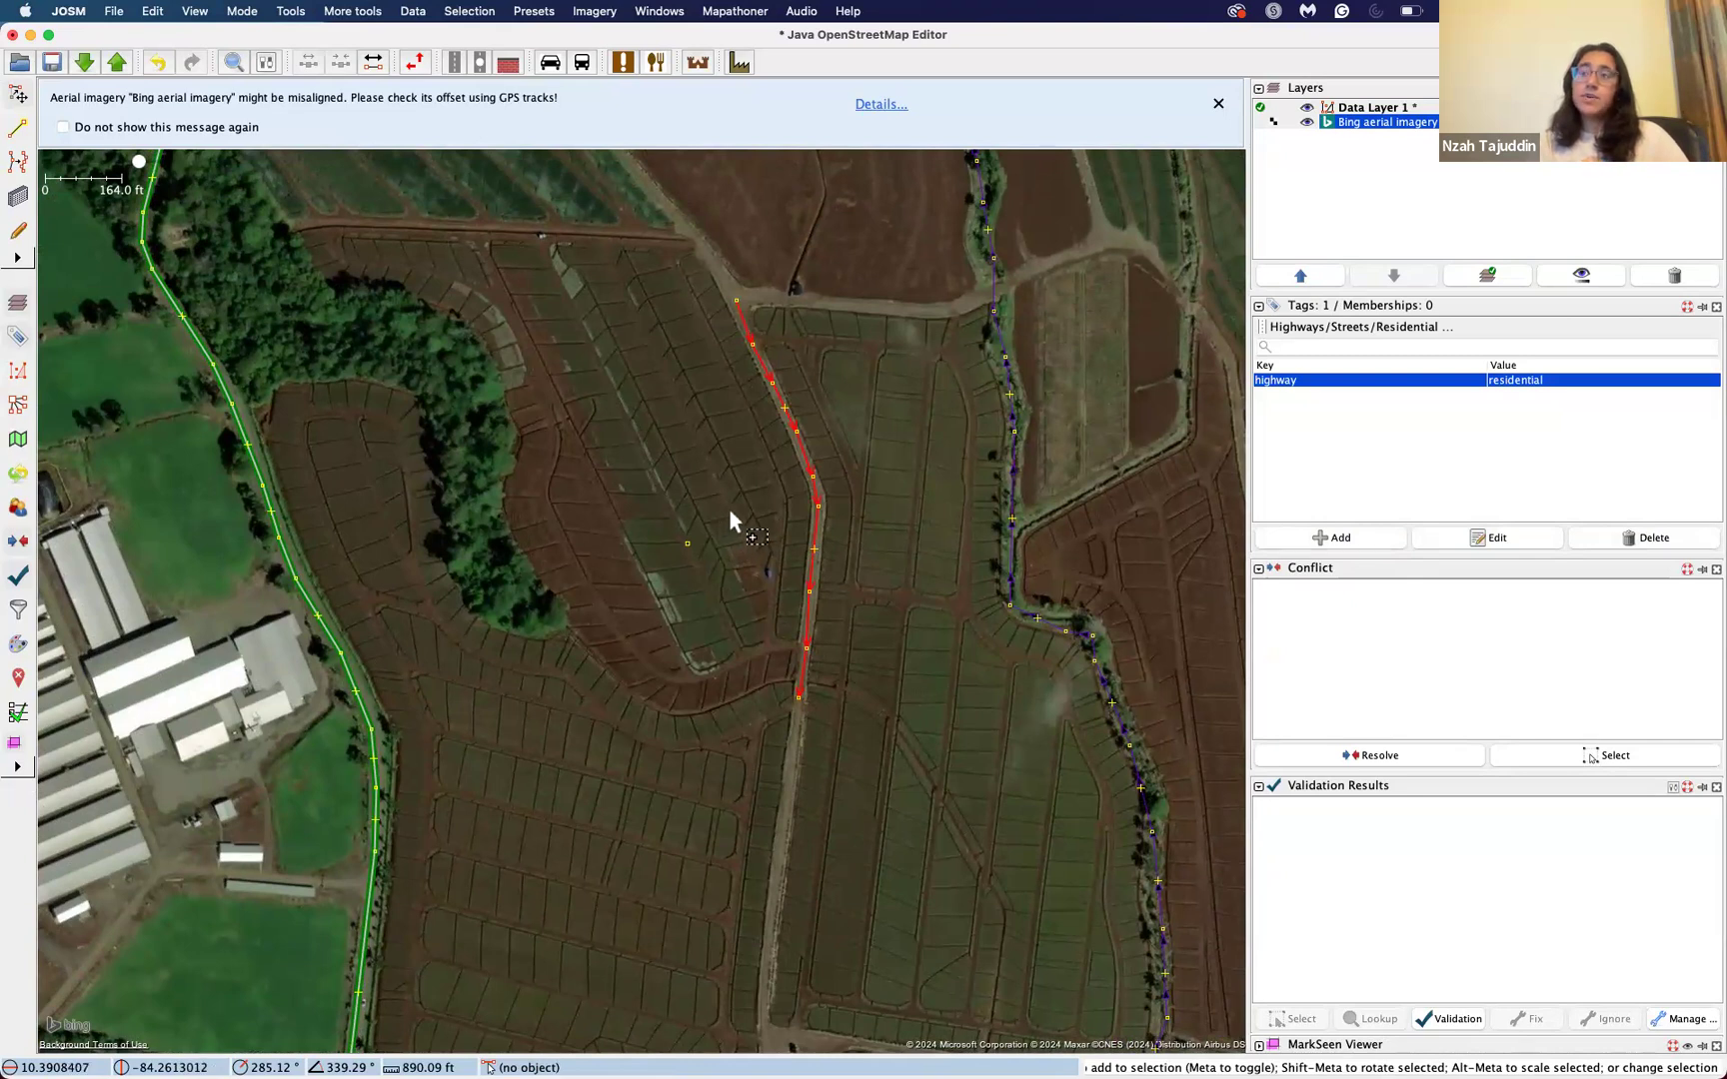
left_click(689, 546, "shift")
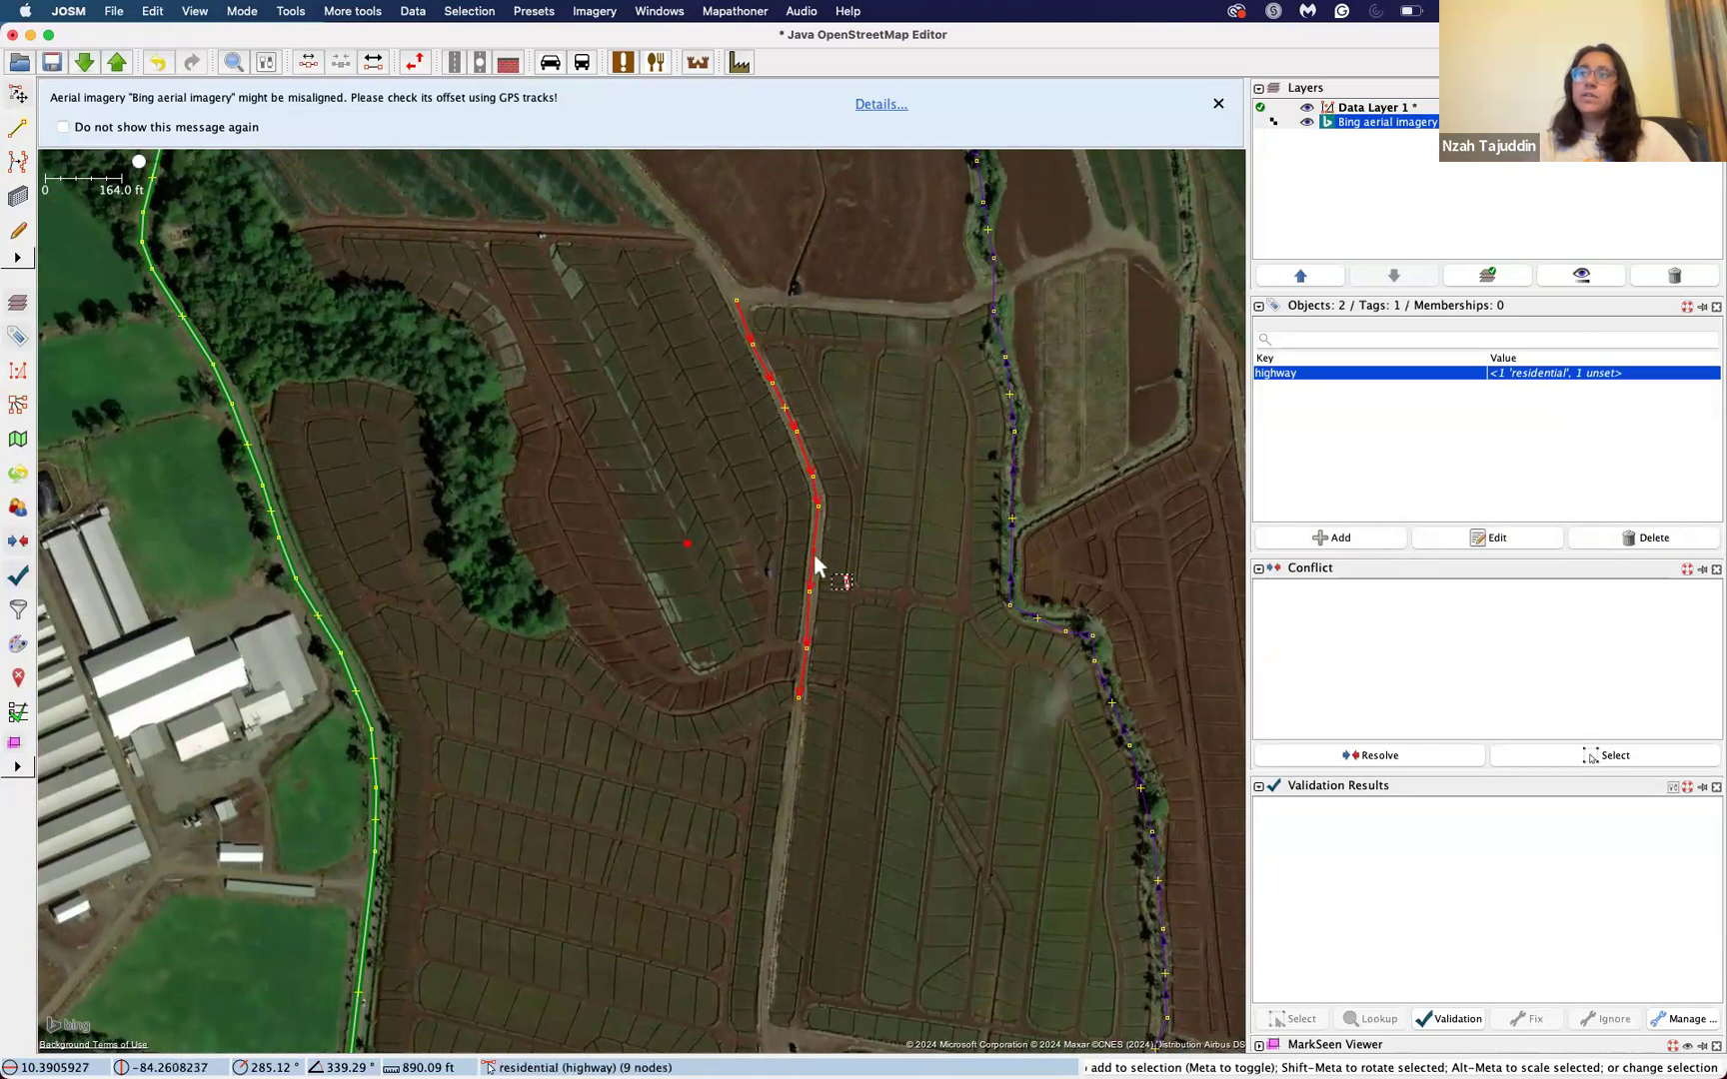
left_click(661, 443)
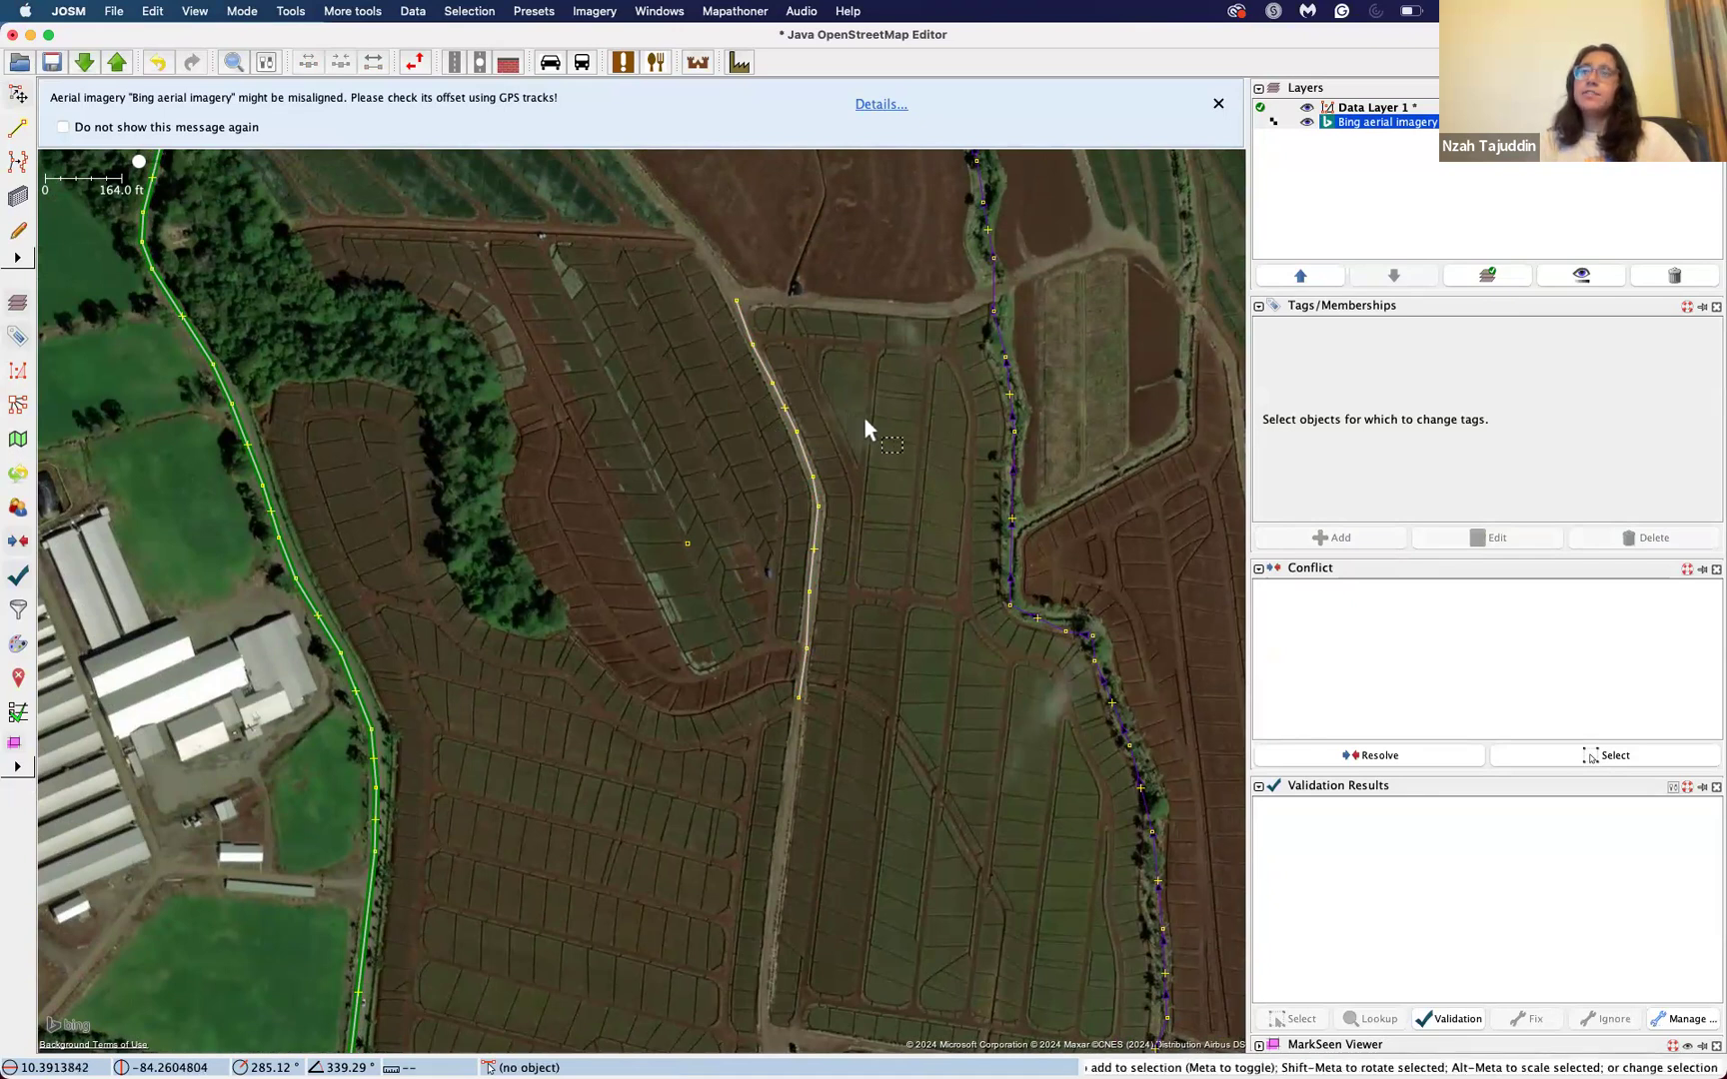
left_click_drag(864, 418, 640, 571)
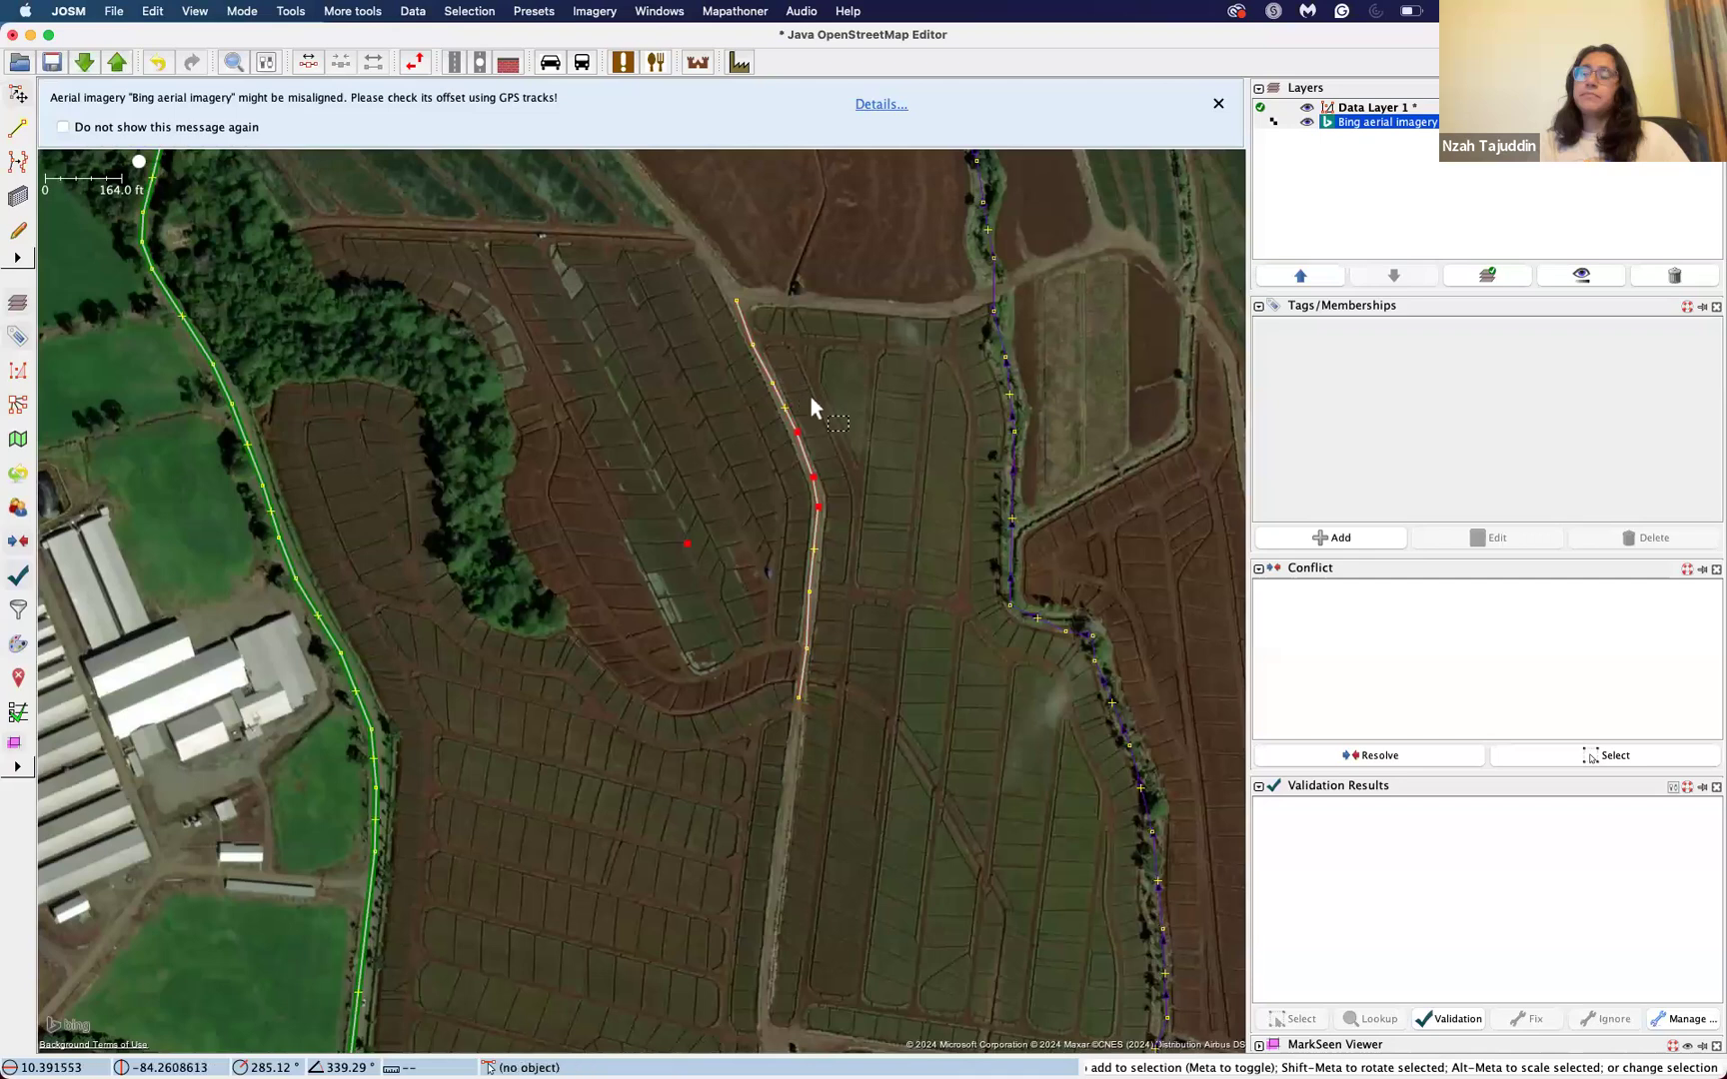
Step: Delete the residential road drawn along the dirt track together with the isolated node in the field west of it
left_click(751, 339)
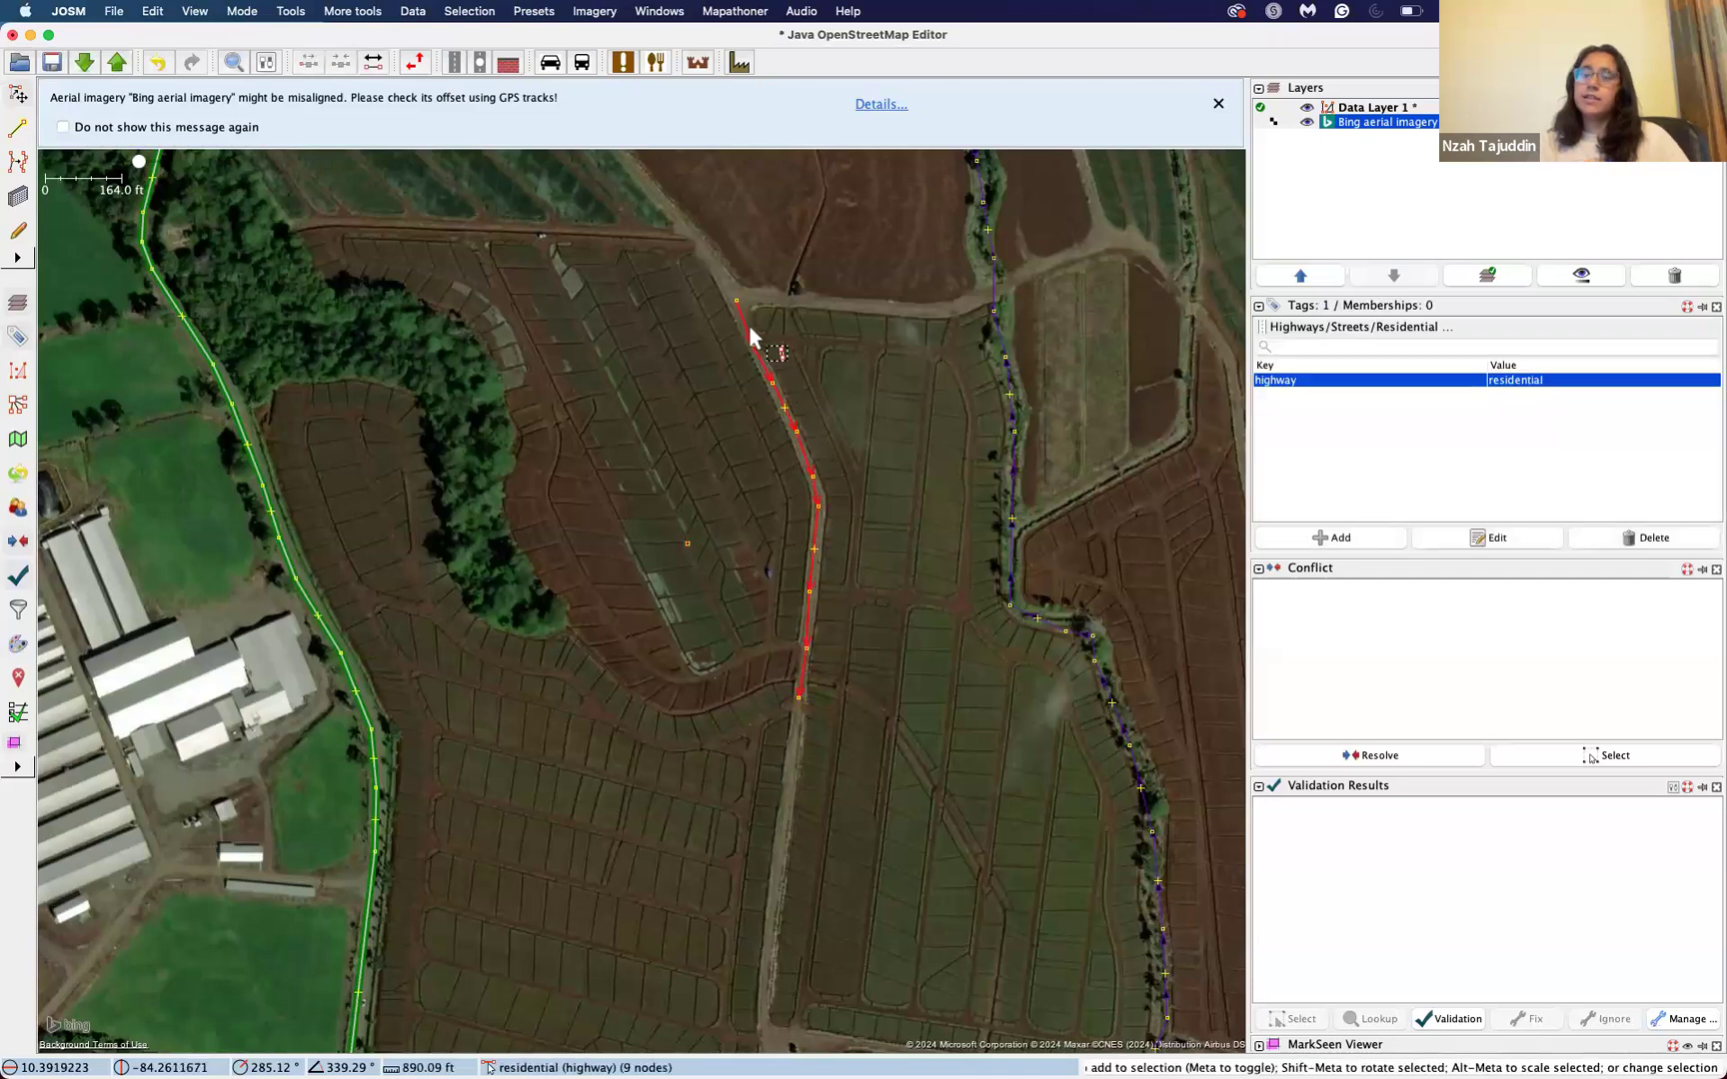
left_click(691, 546, "shift")
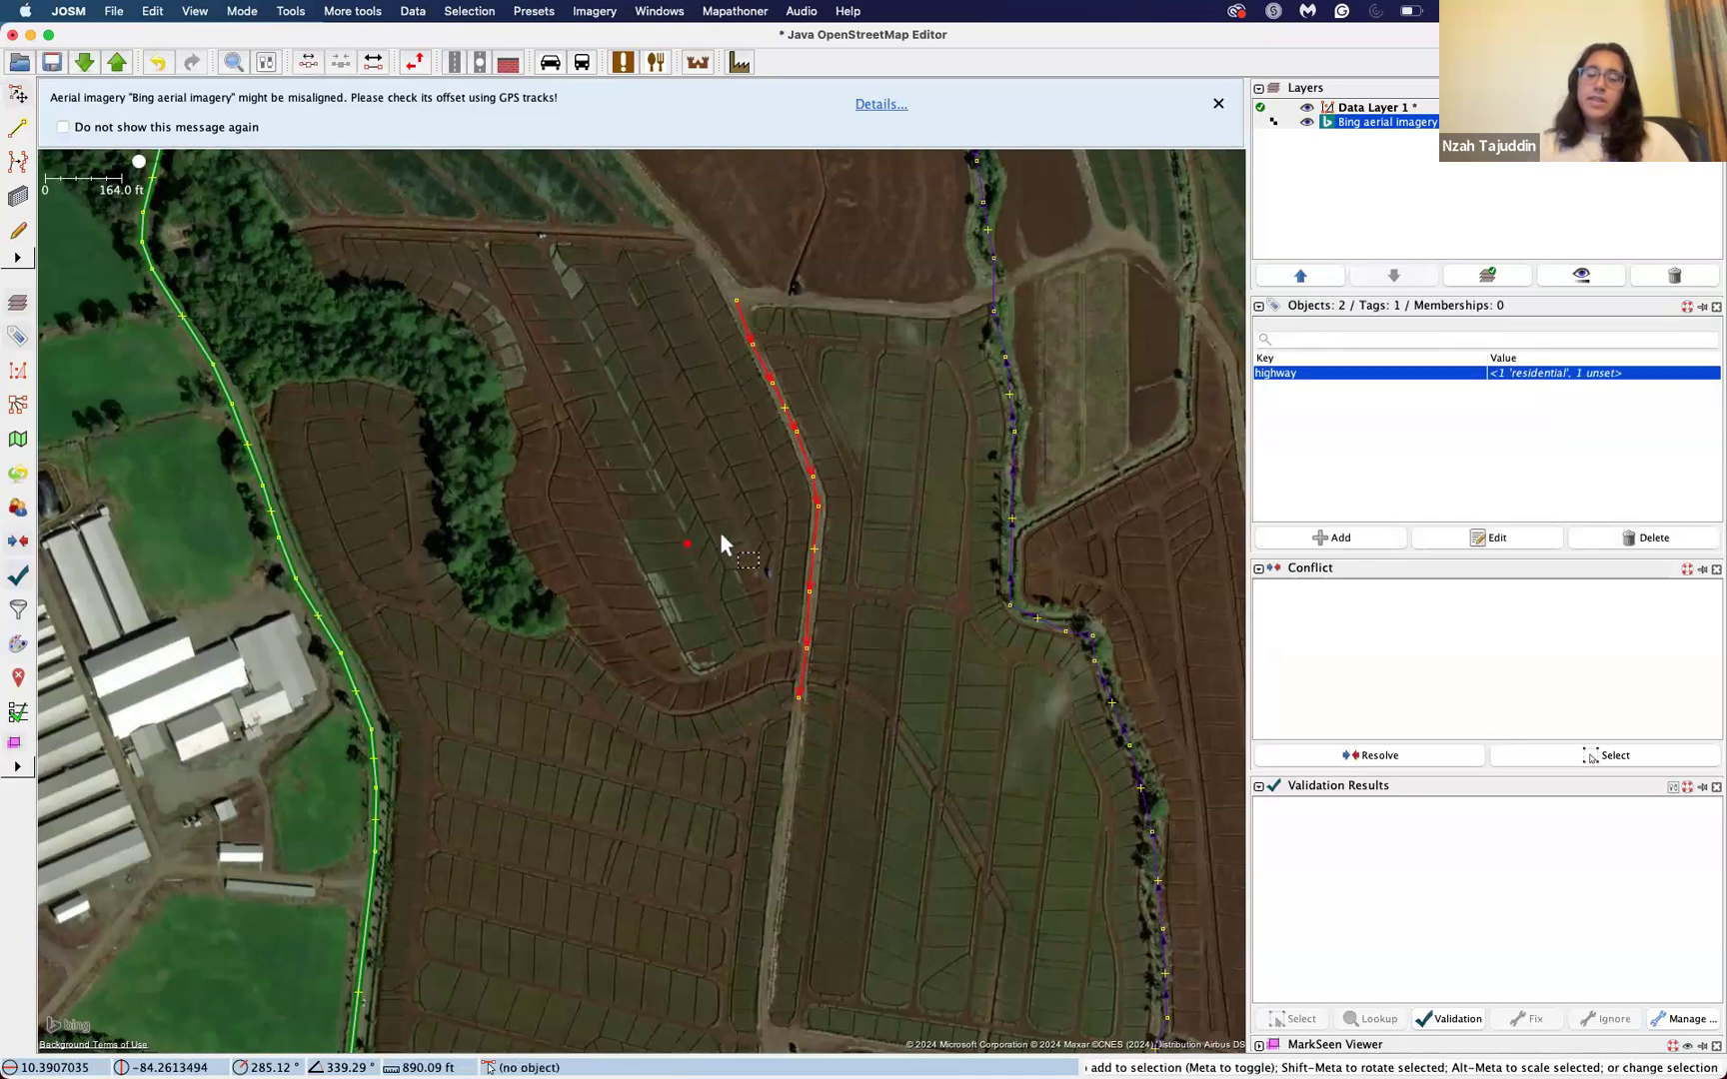
key("Delete")
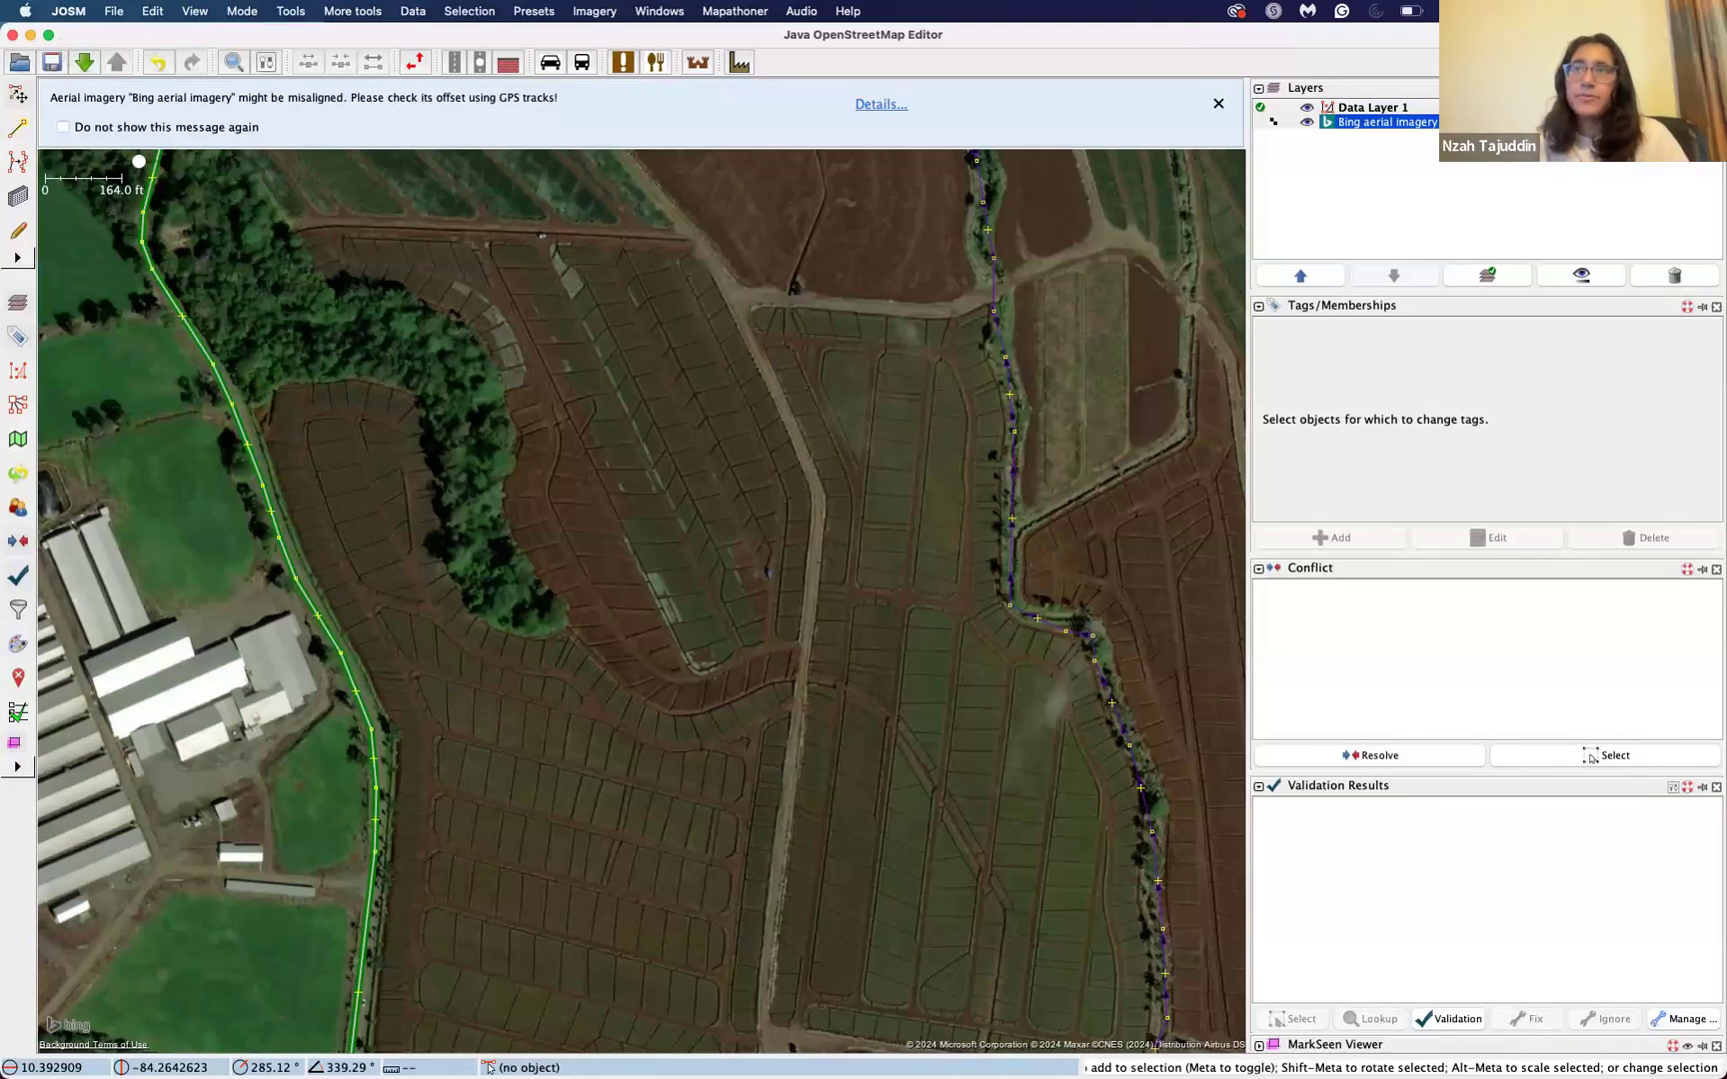
Step: Hide the JOSM window and switch to the full-screen Google Chrome window
key("ctrl+Up")
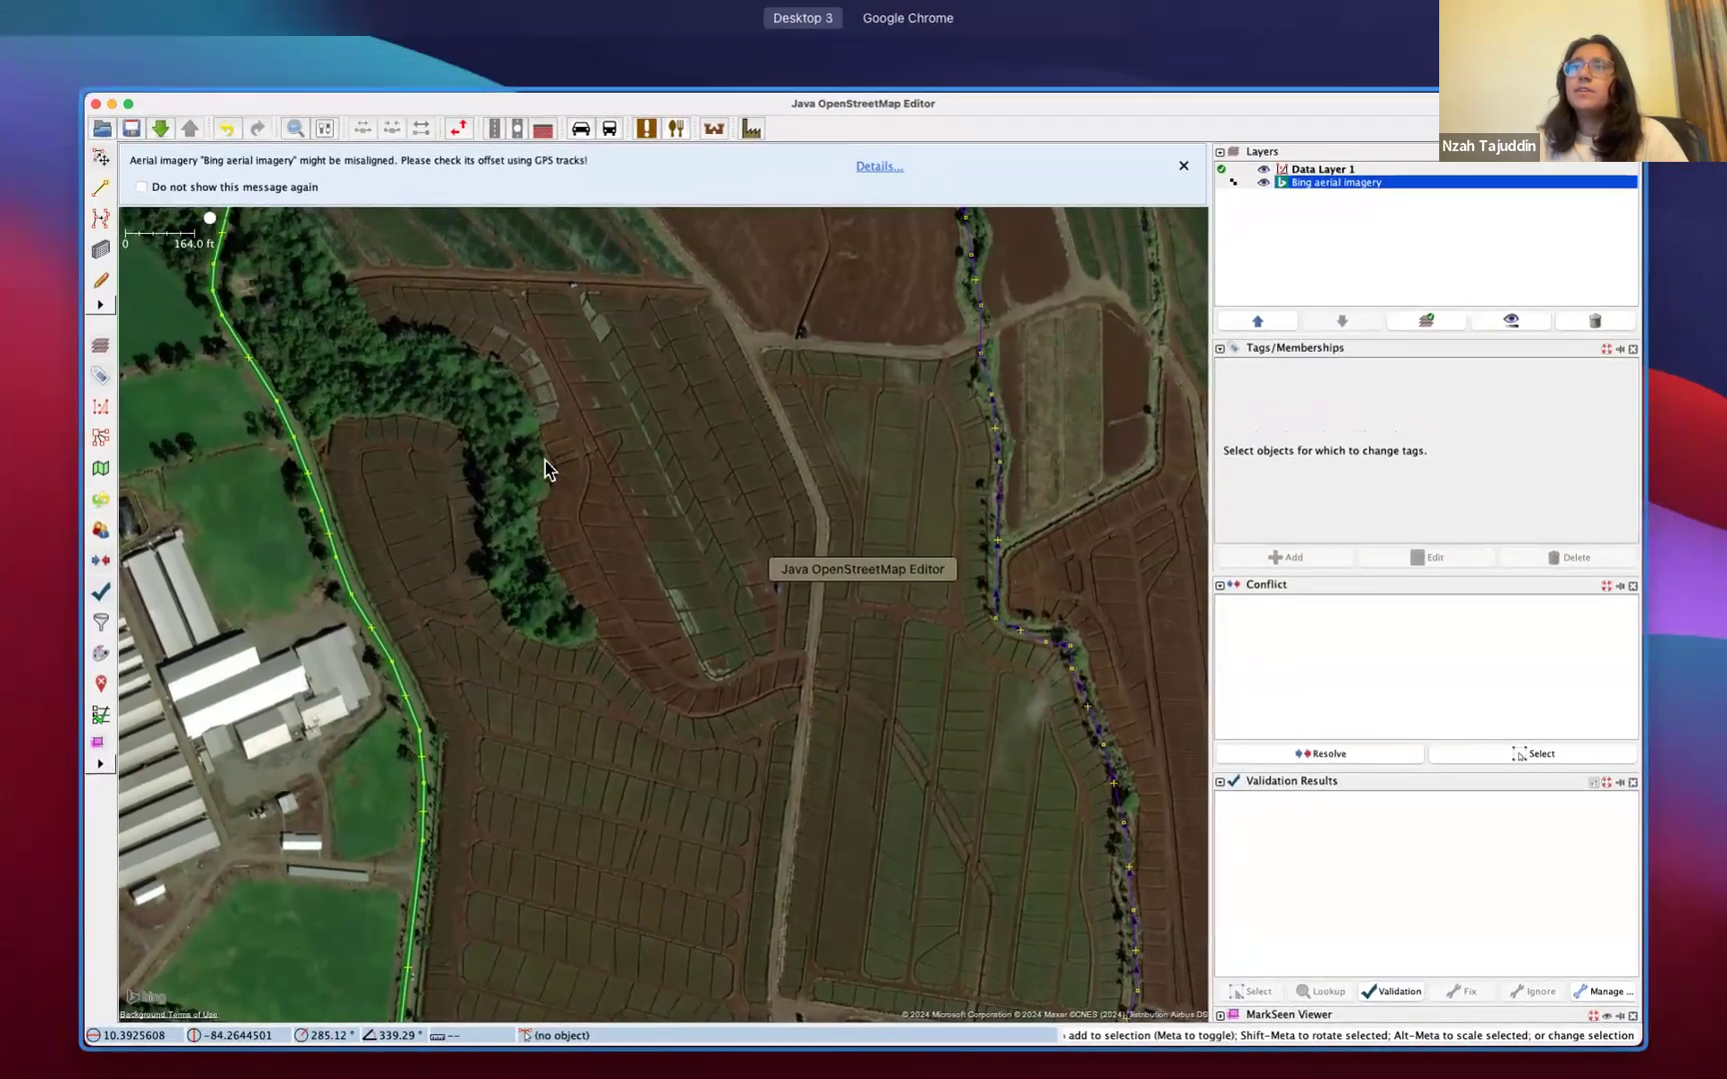
left_click(544, 464)
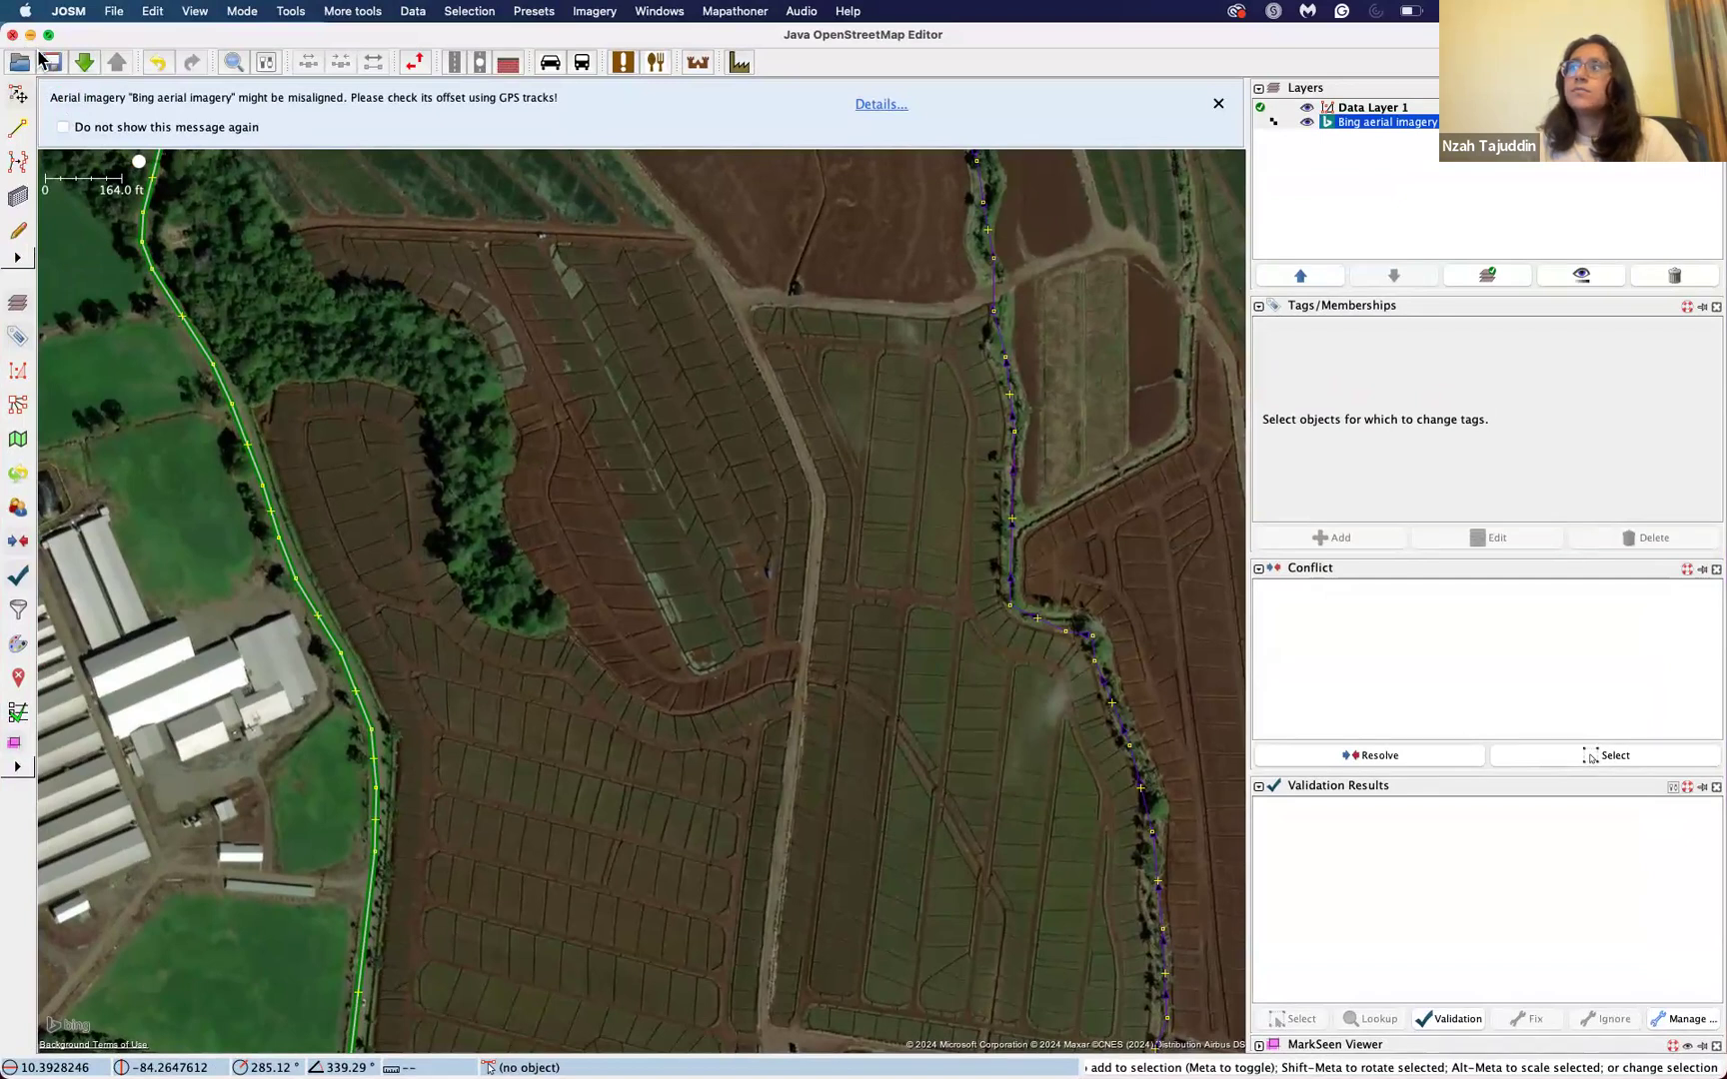
key("super+h")
key("ctrl+Up")
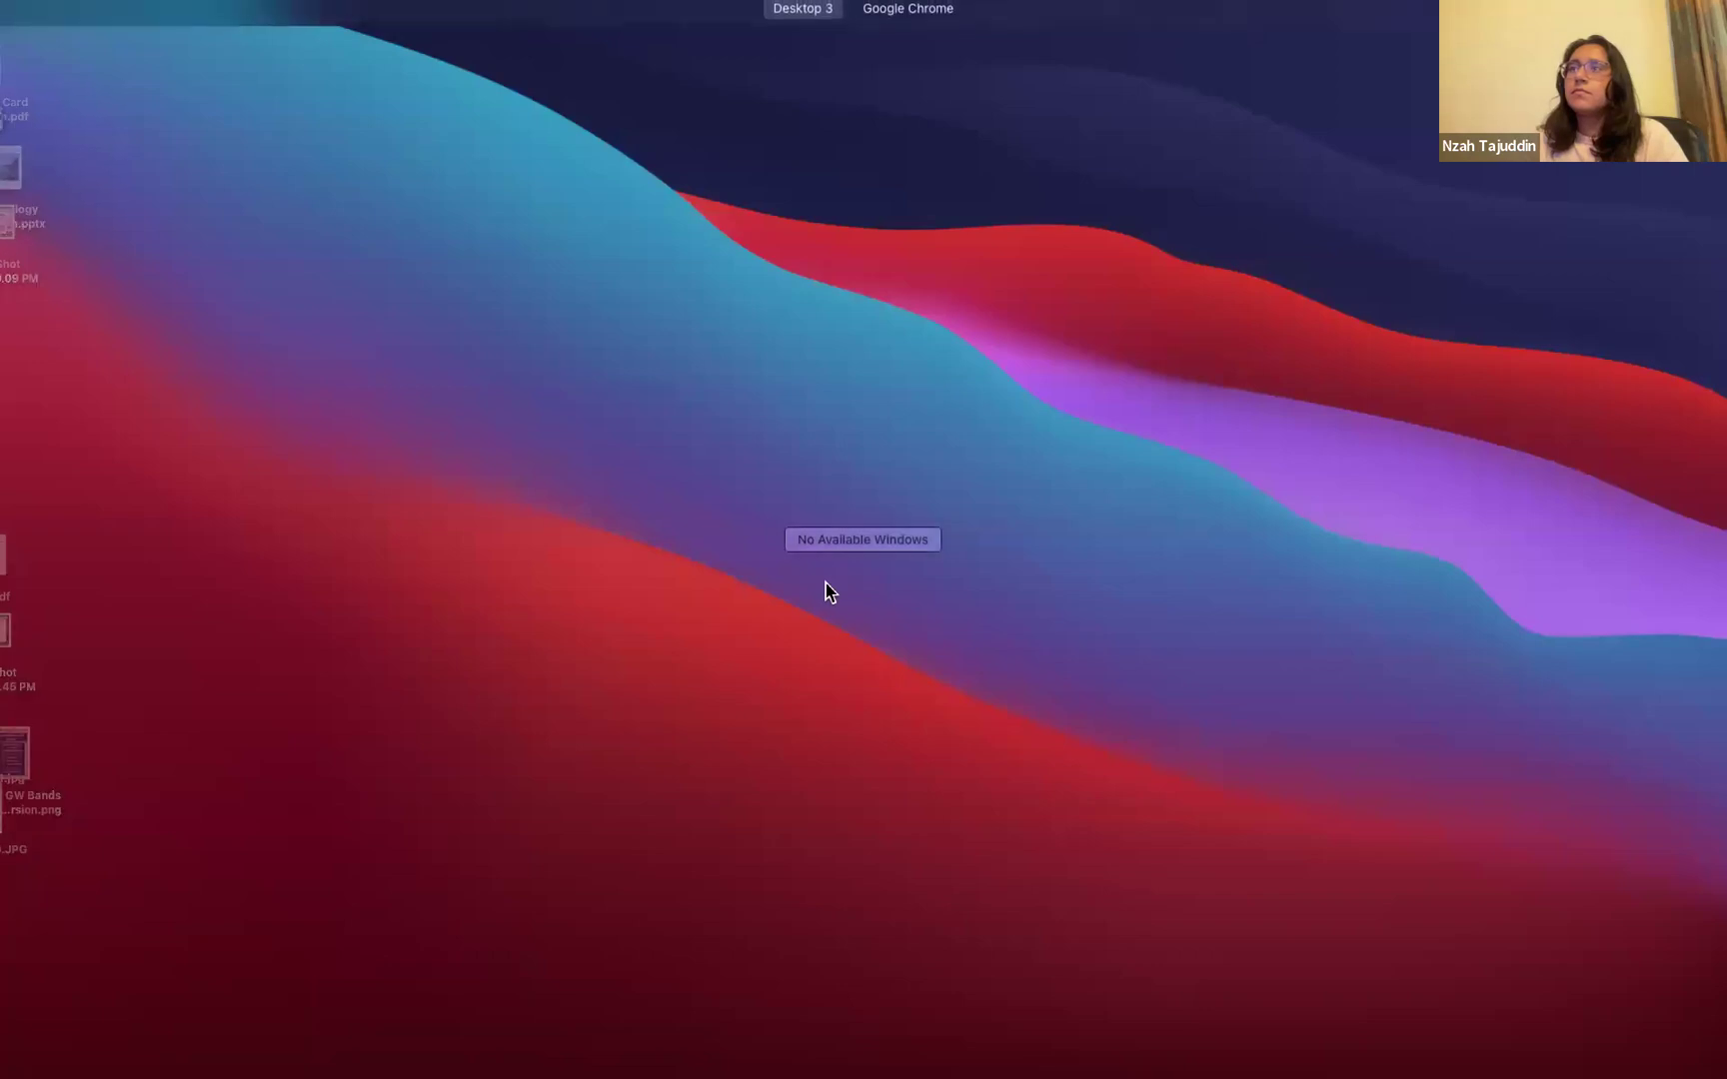
key("ctrl+Right")
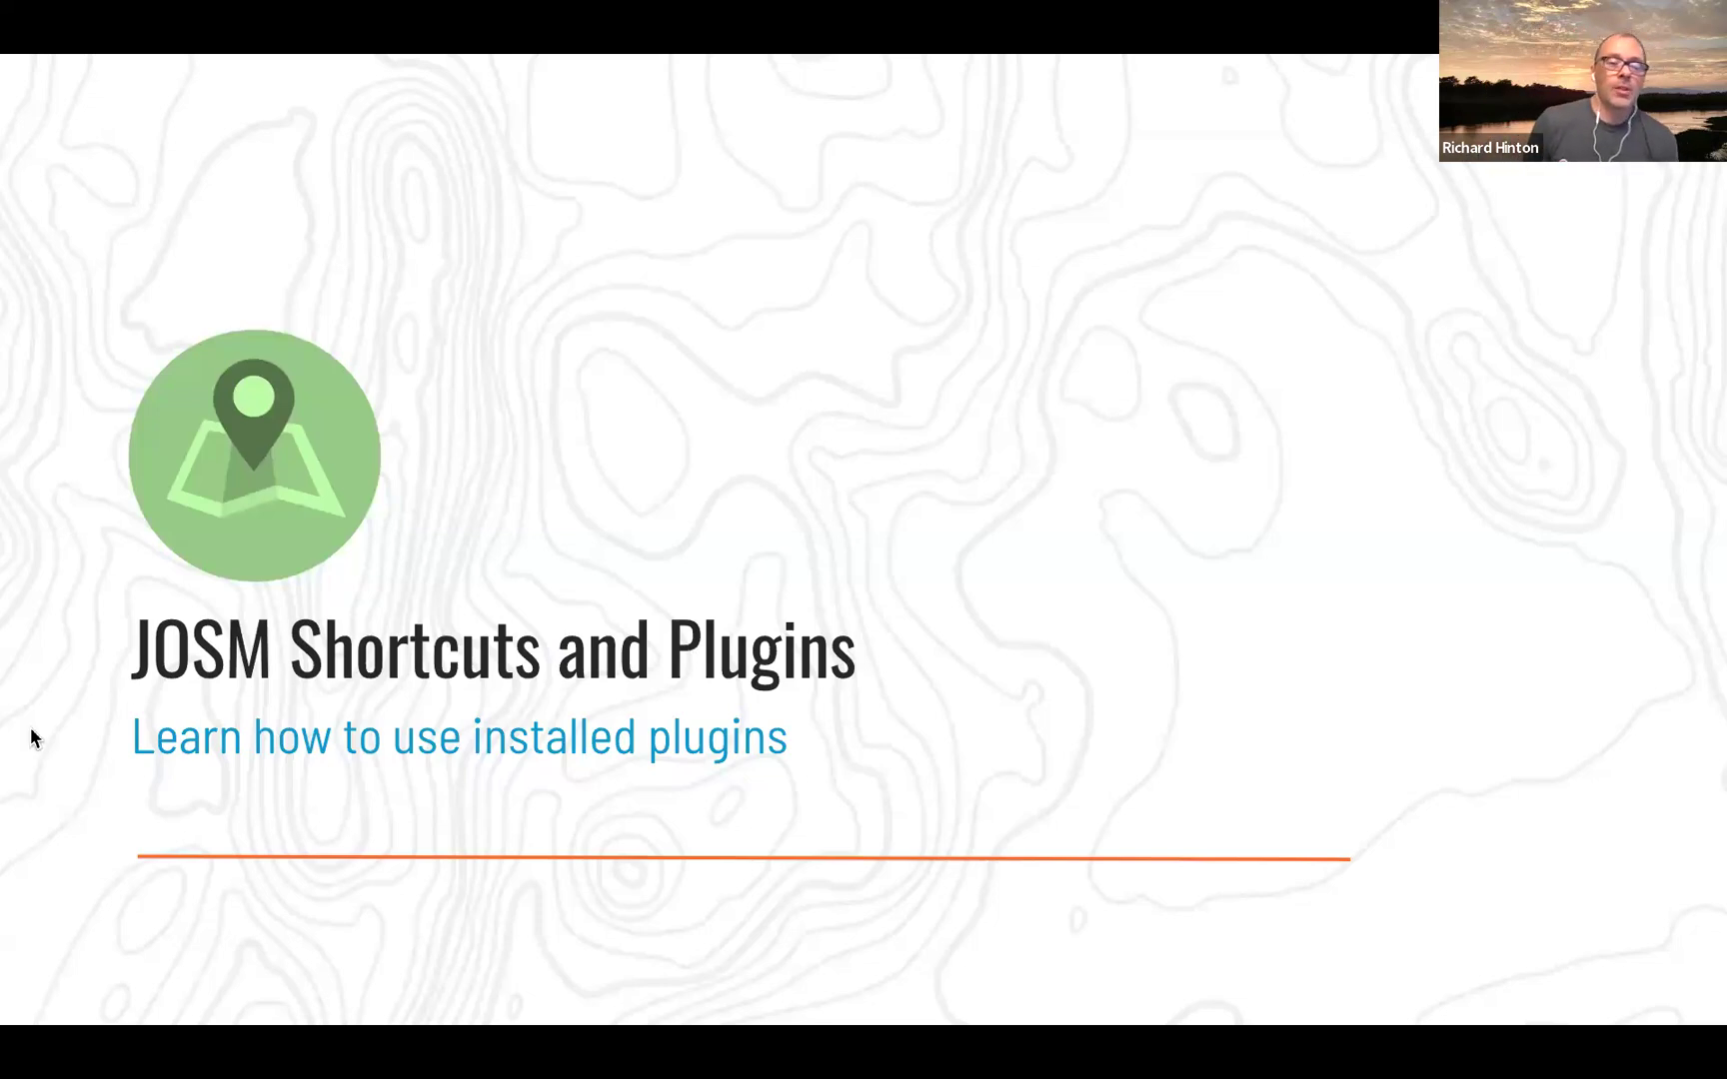
key("Right")
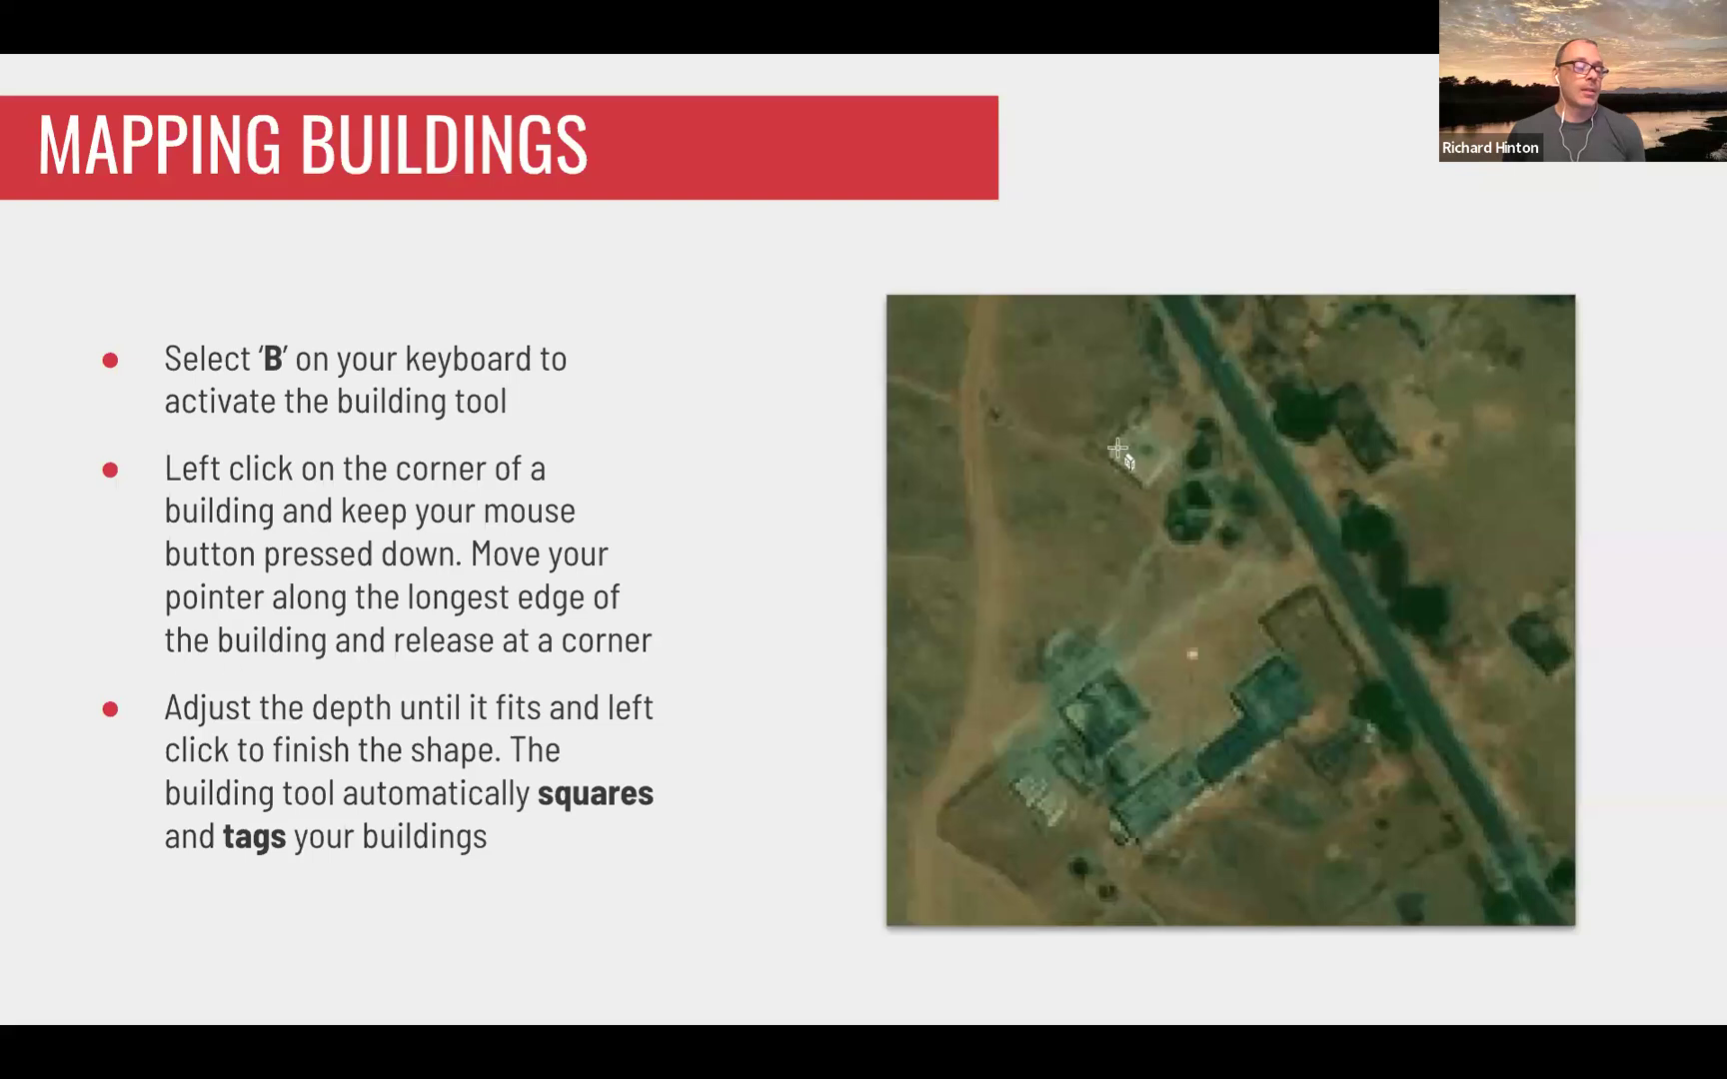
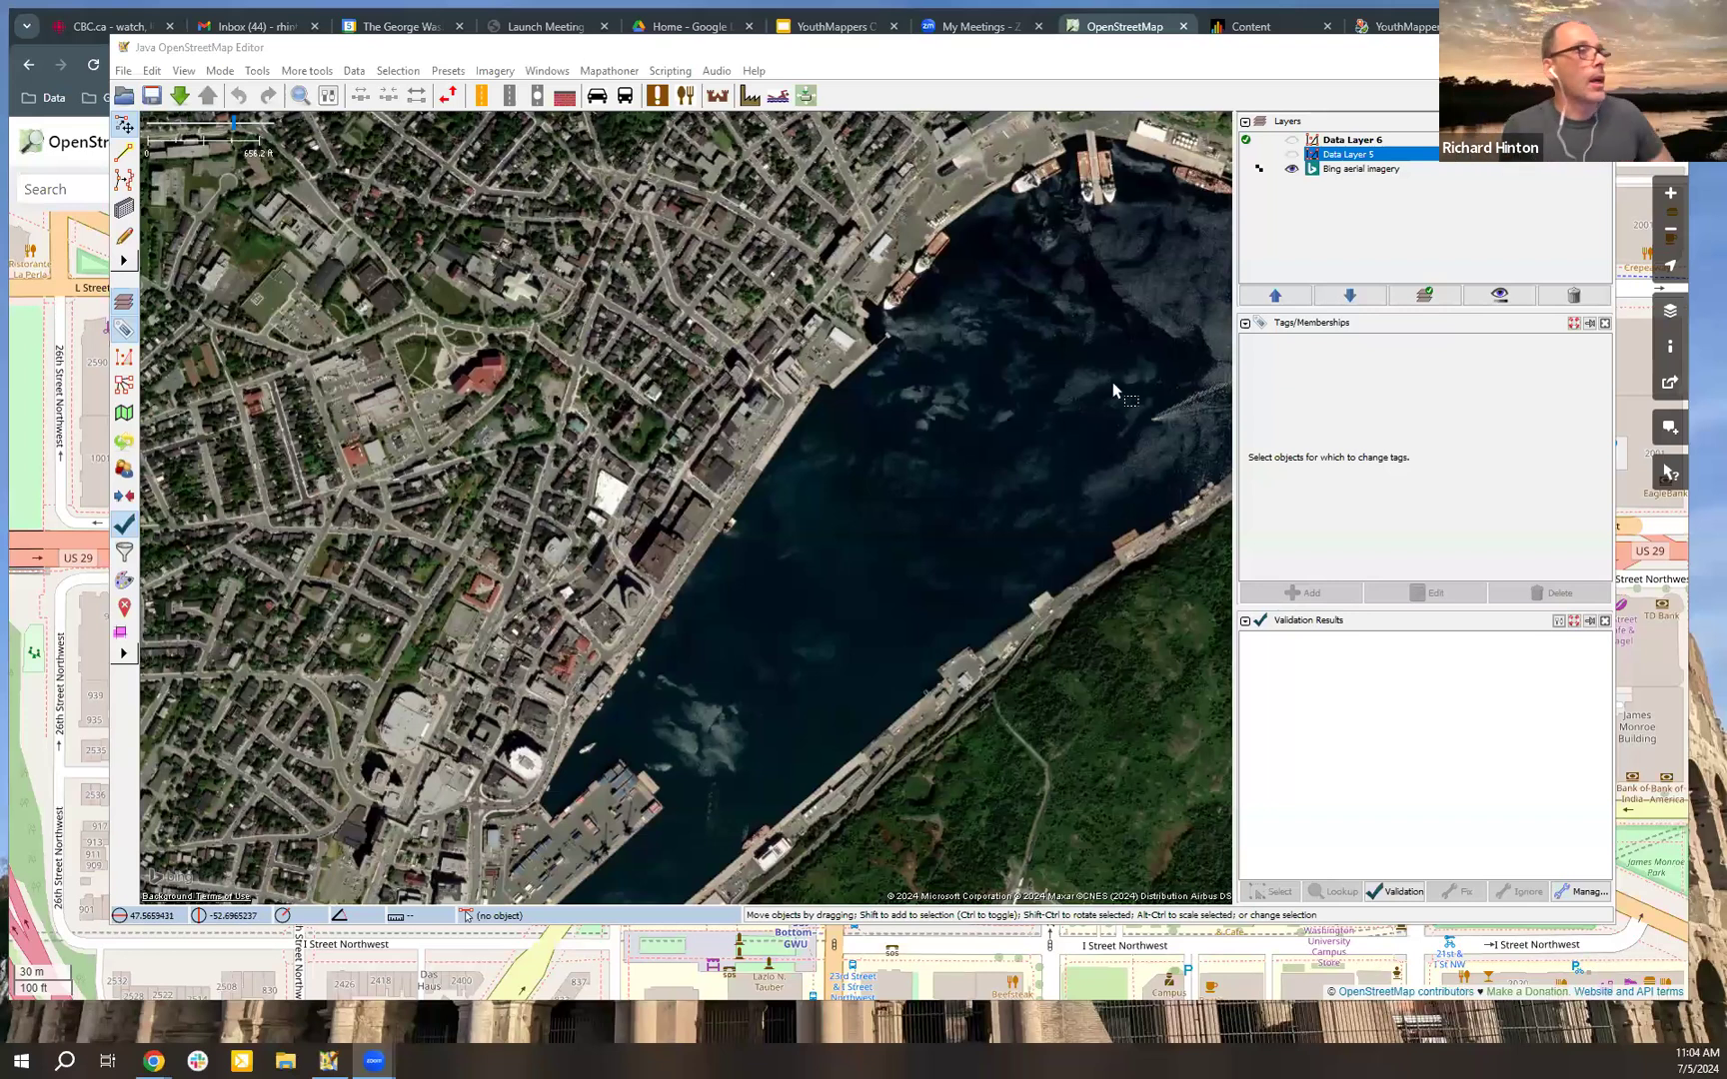
Step: Hide the Bing aerial imagery layer
left_click(1291, 170)
scroll(710, 475, "up", 5)
scroll(699, 470, "up", 1)
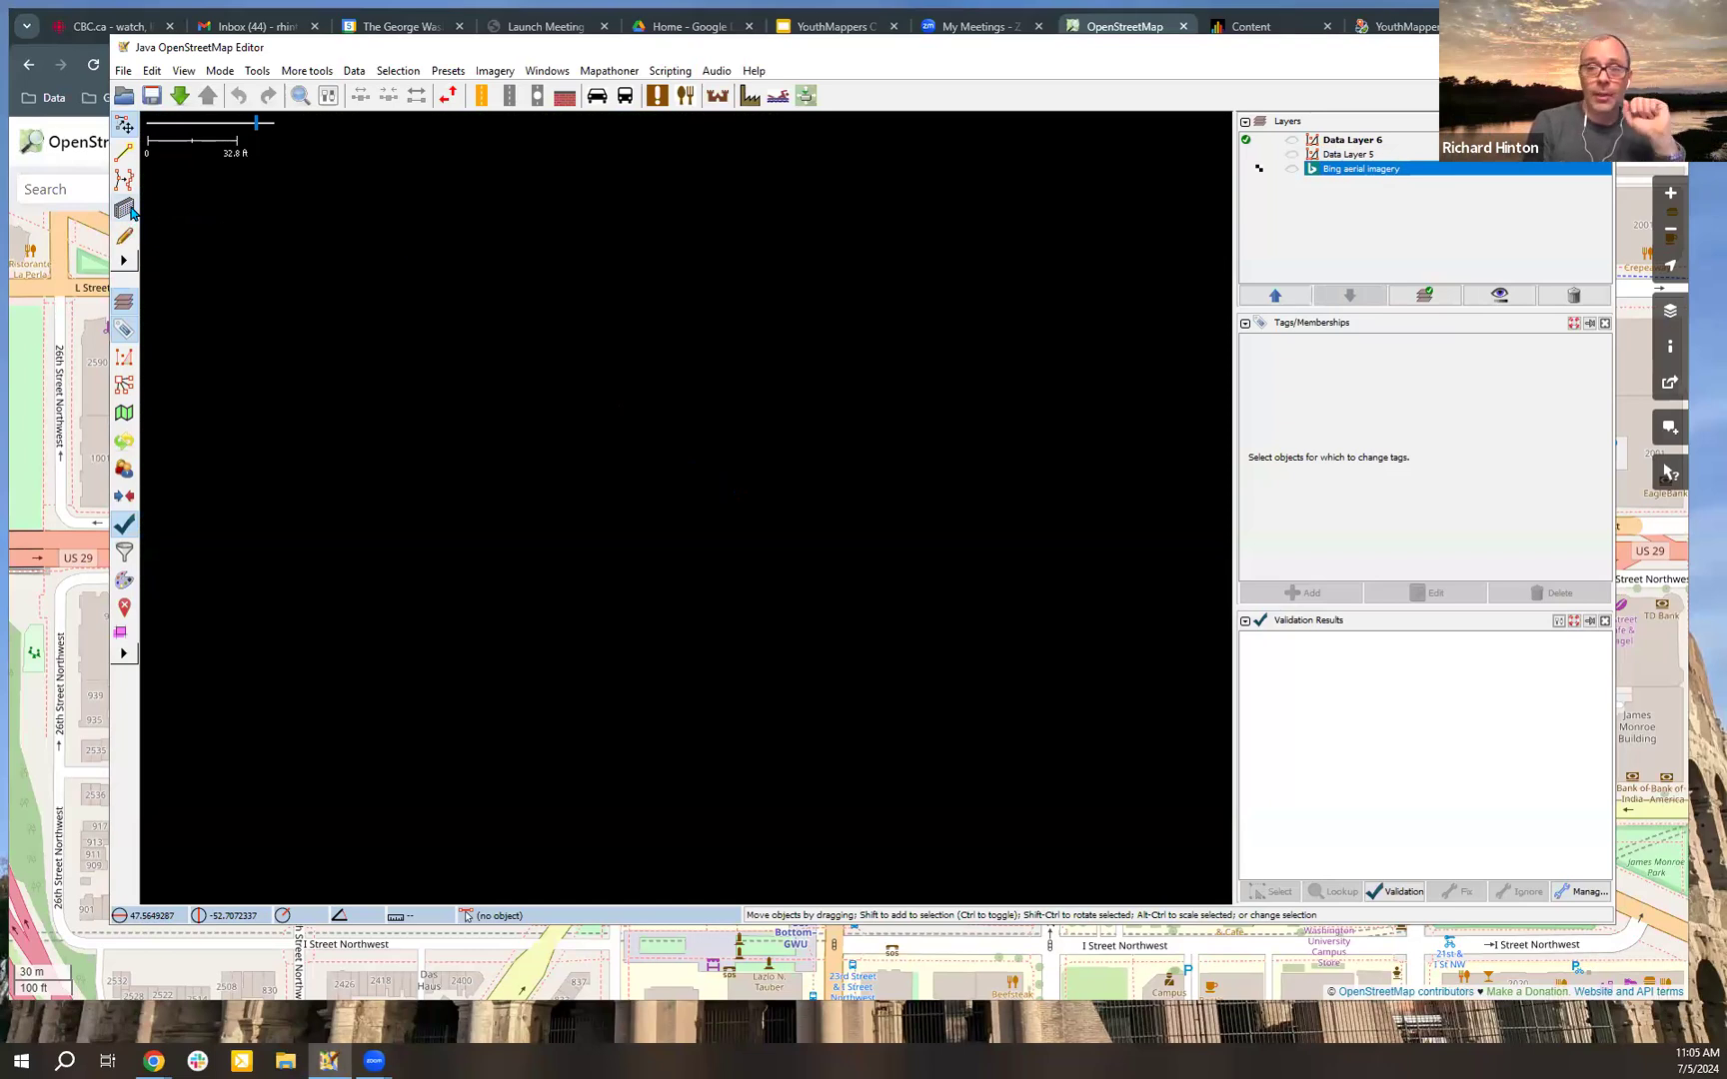
Step: Draw a rectangular building about 22 ft wide in the hidden Data Layer 6 with the building tool
left_click(131, 208)
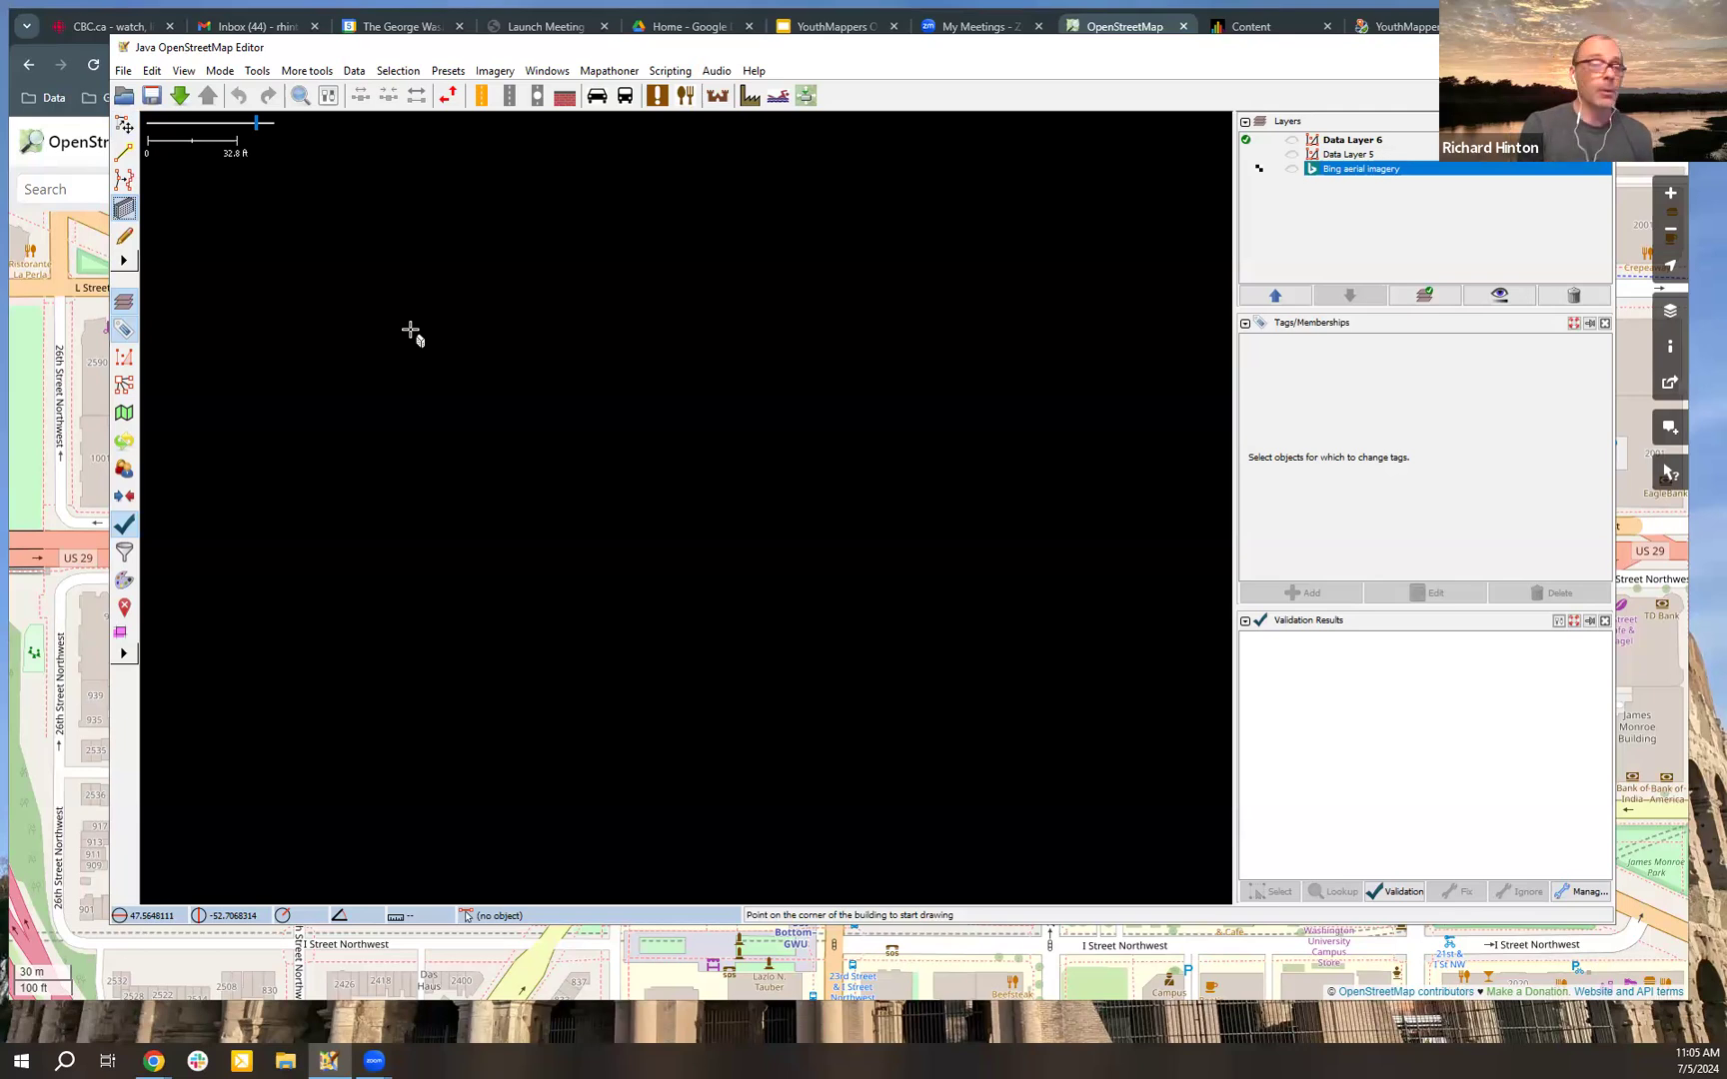
left_click(362, 267)
left_click(482, 236)
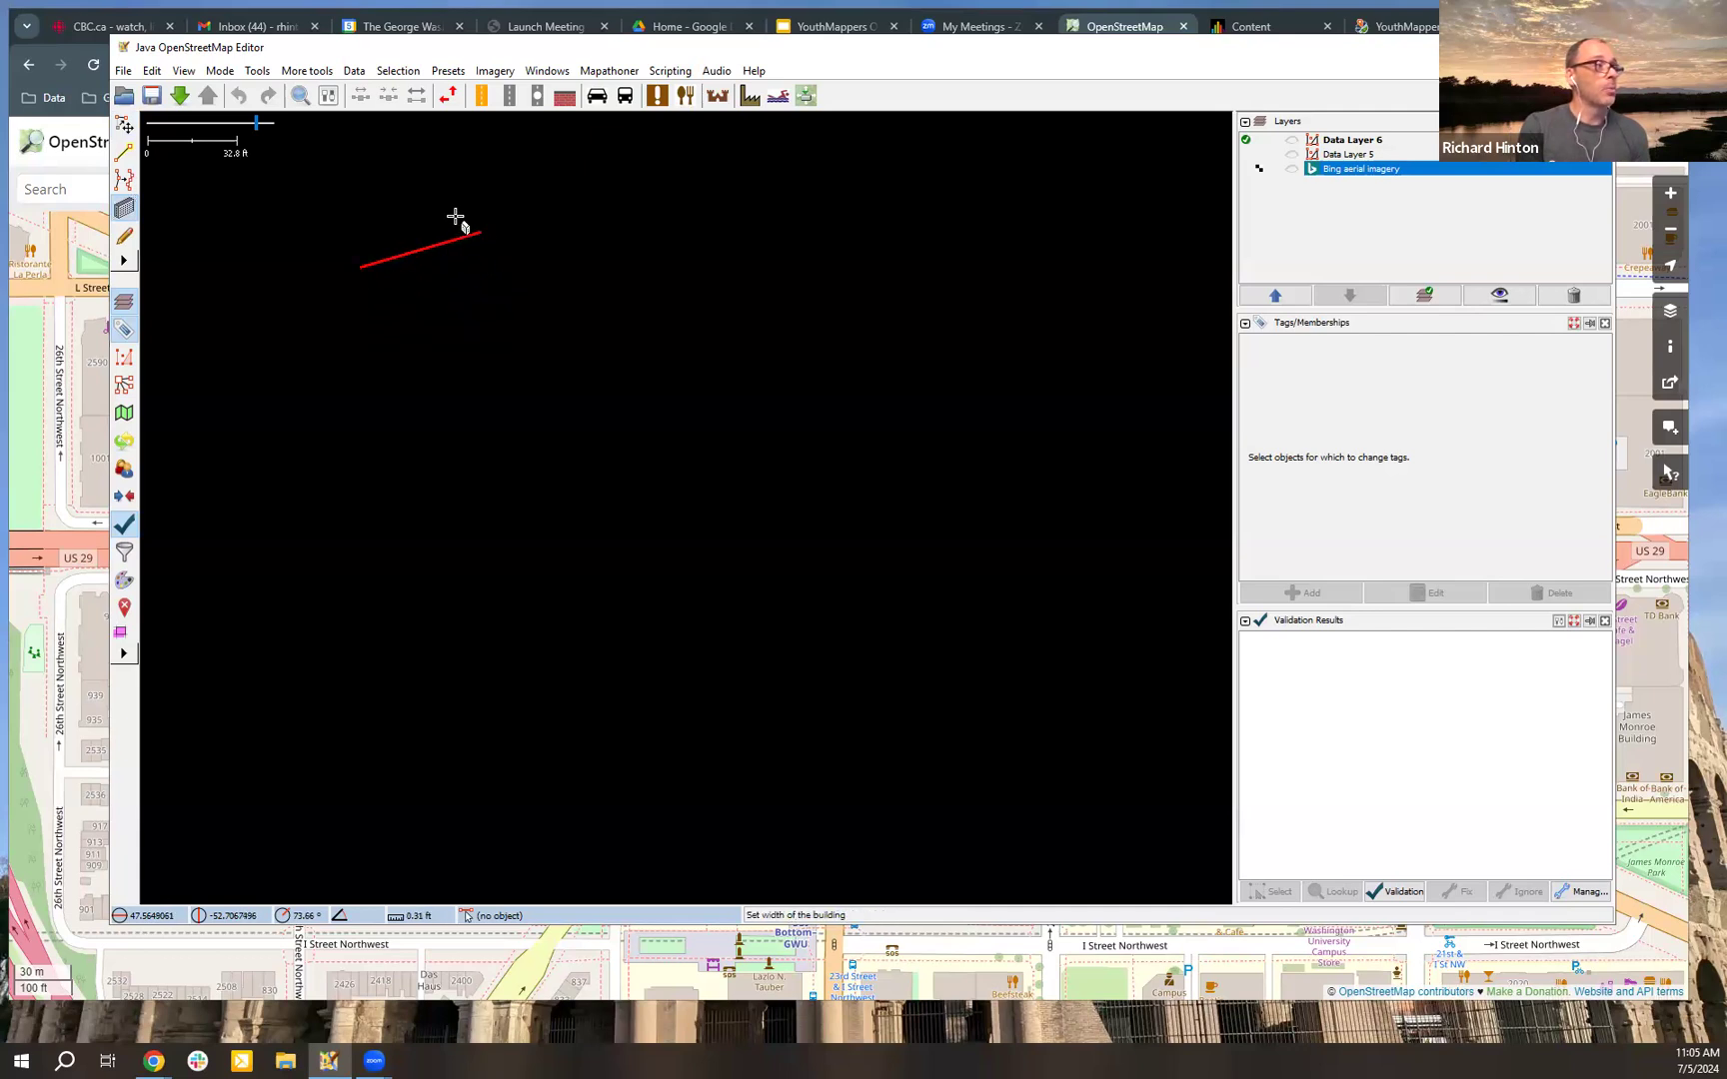
left_click(499, 288)
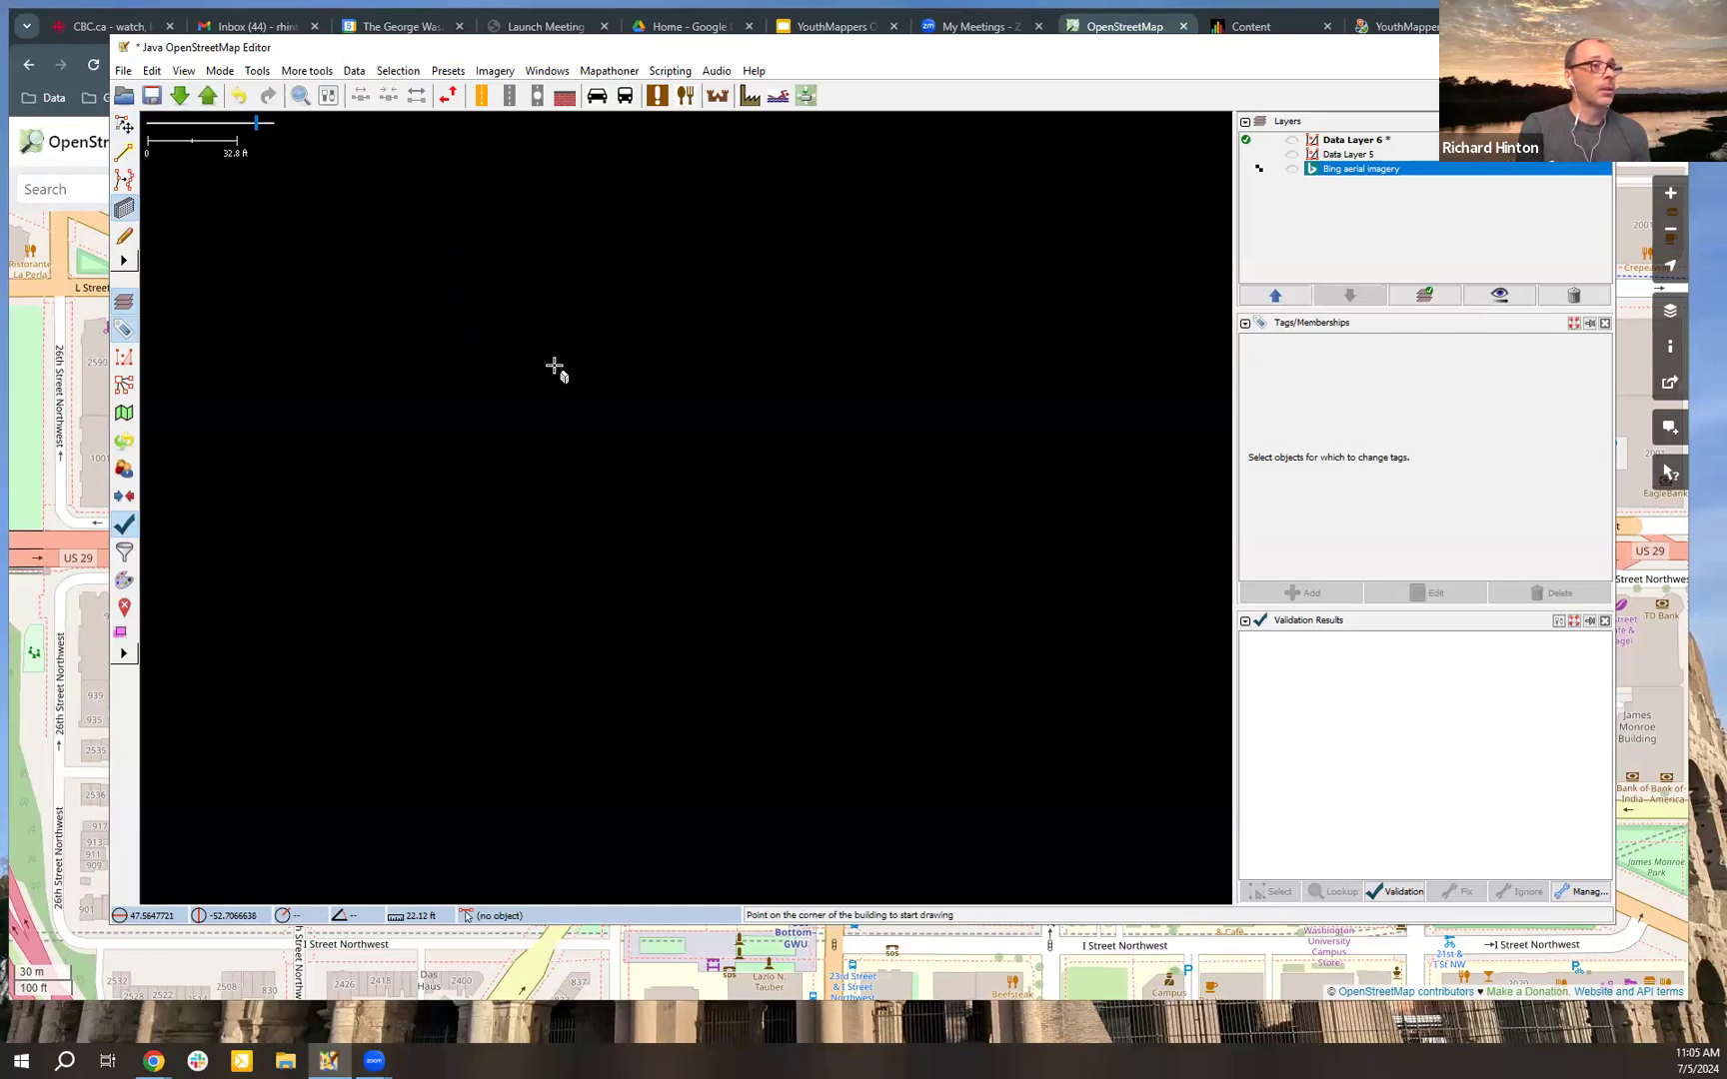
Step: Show Data Layer 6 and undo the building drawn in it
left_click(1293, 142)
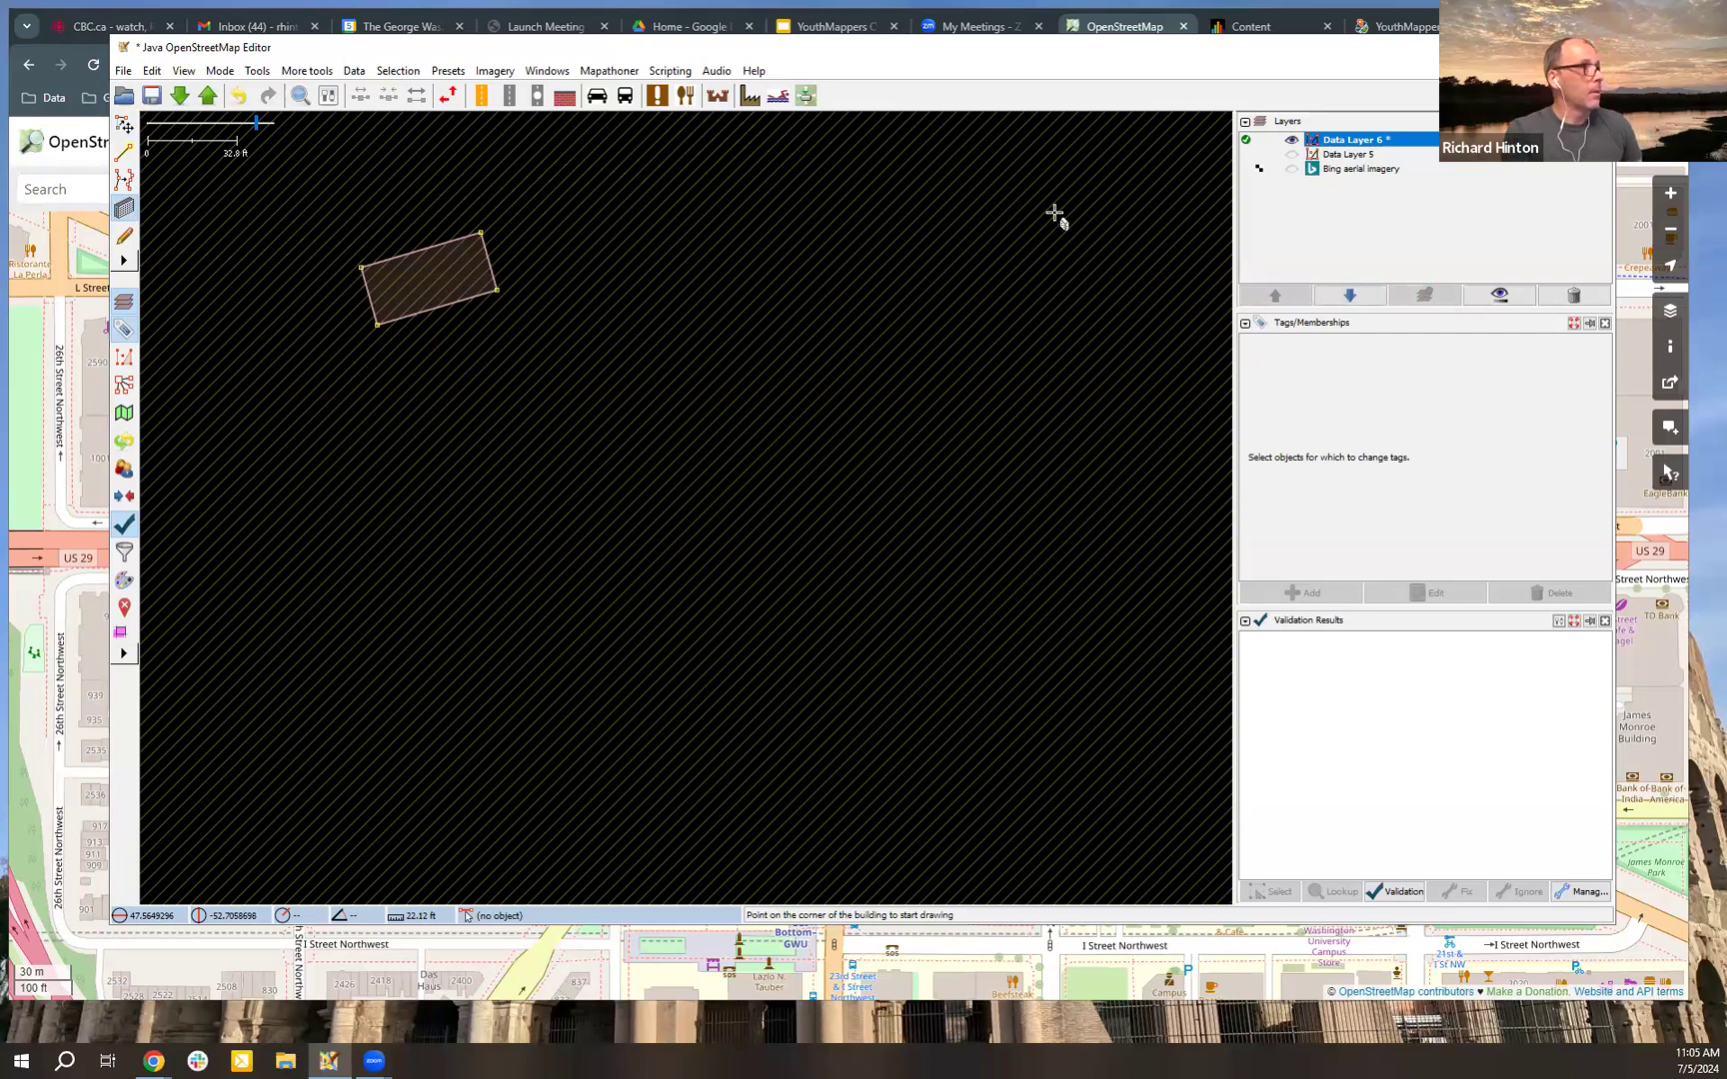
key("ctrl+z")
Step: Make Data Layer 5 the active layer and turn on its visibility
right_click(1344, 156)
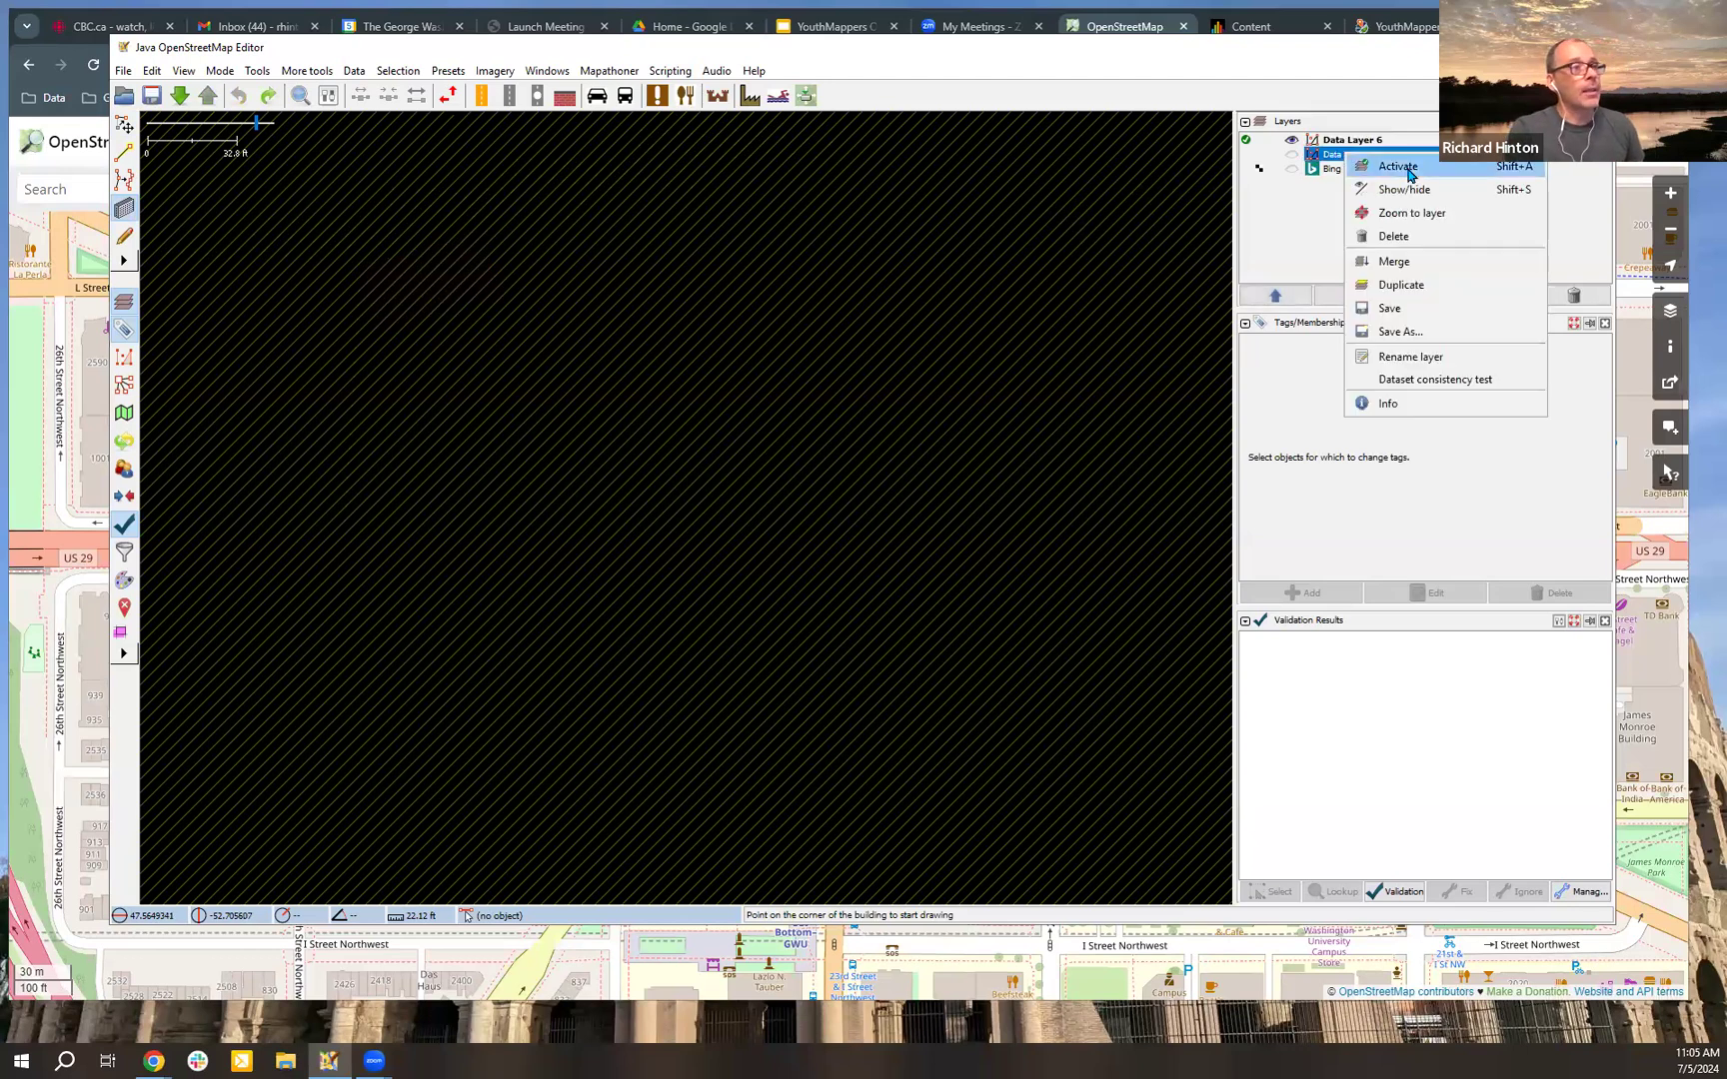
left_click(1403, 170)
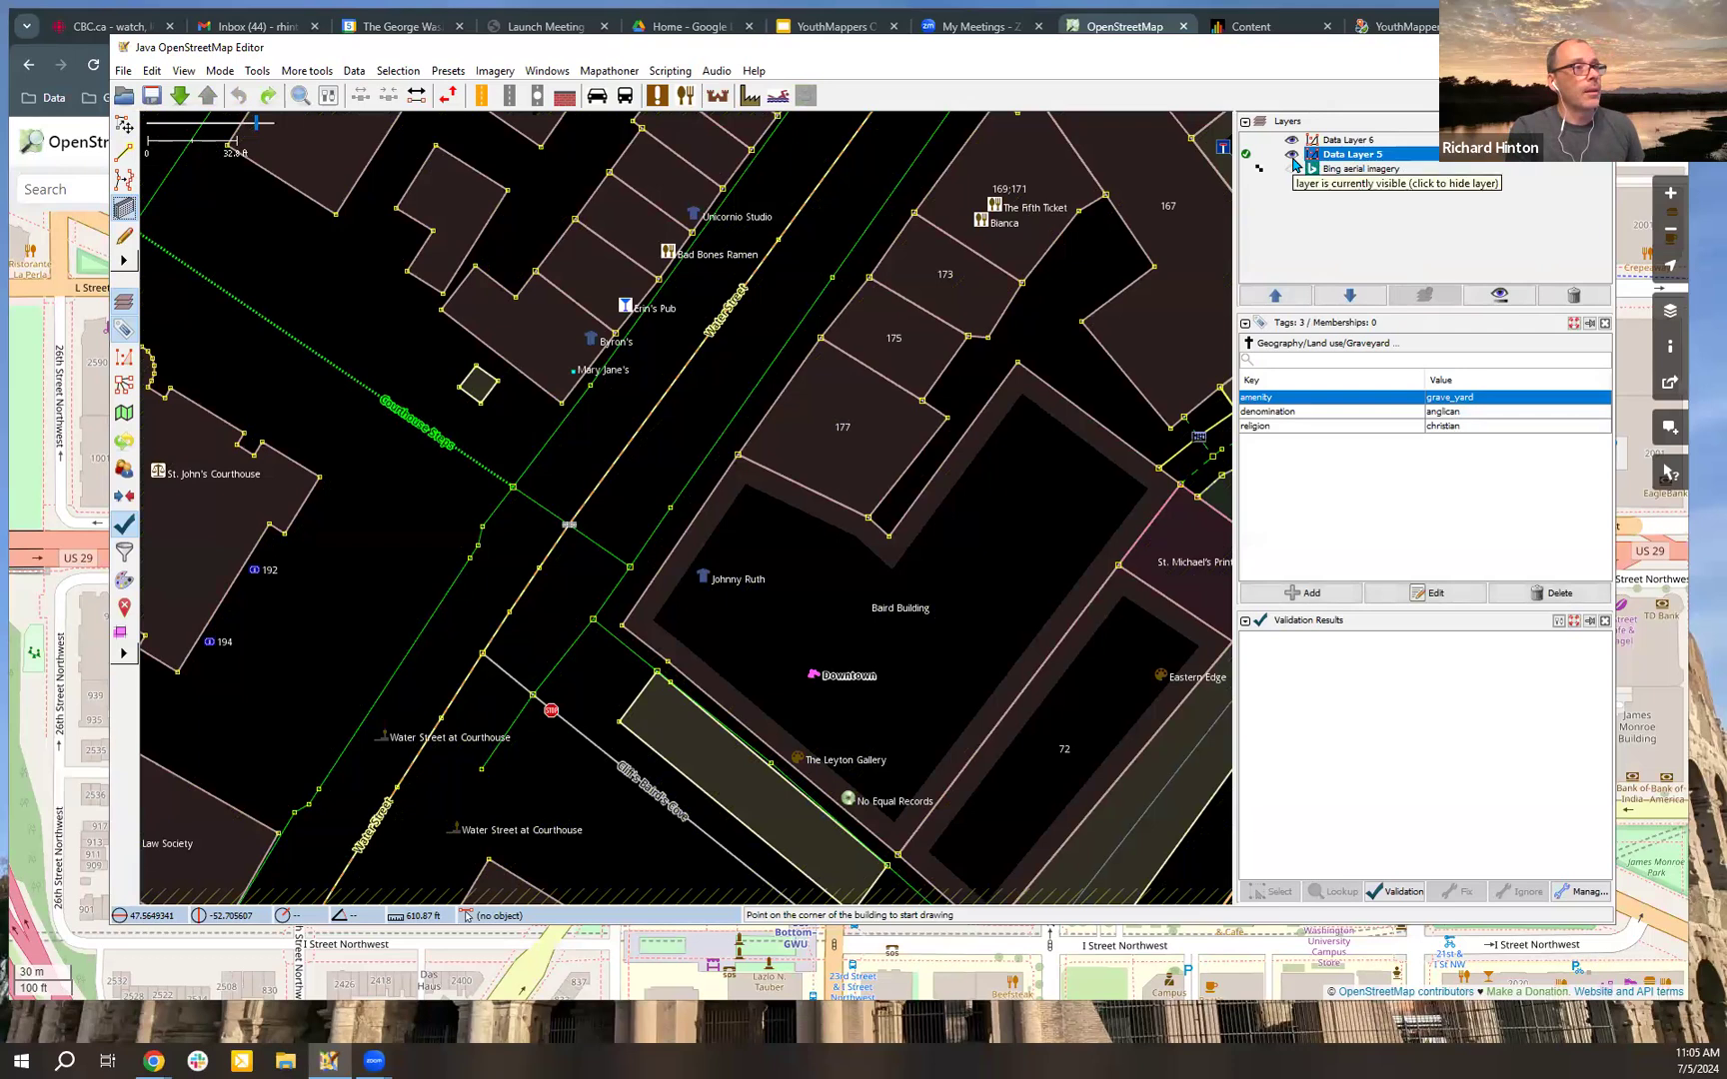
scroll(1000, 414, "down", 2)
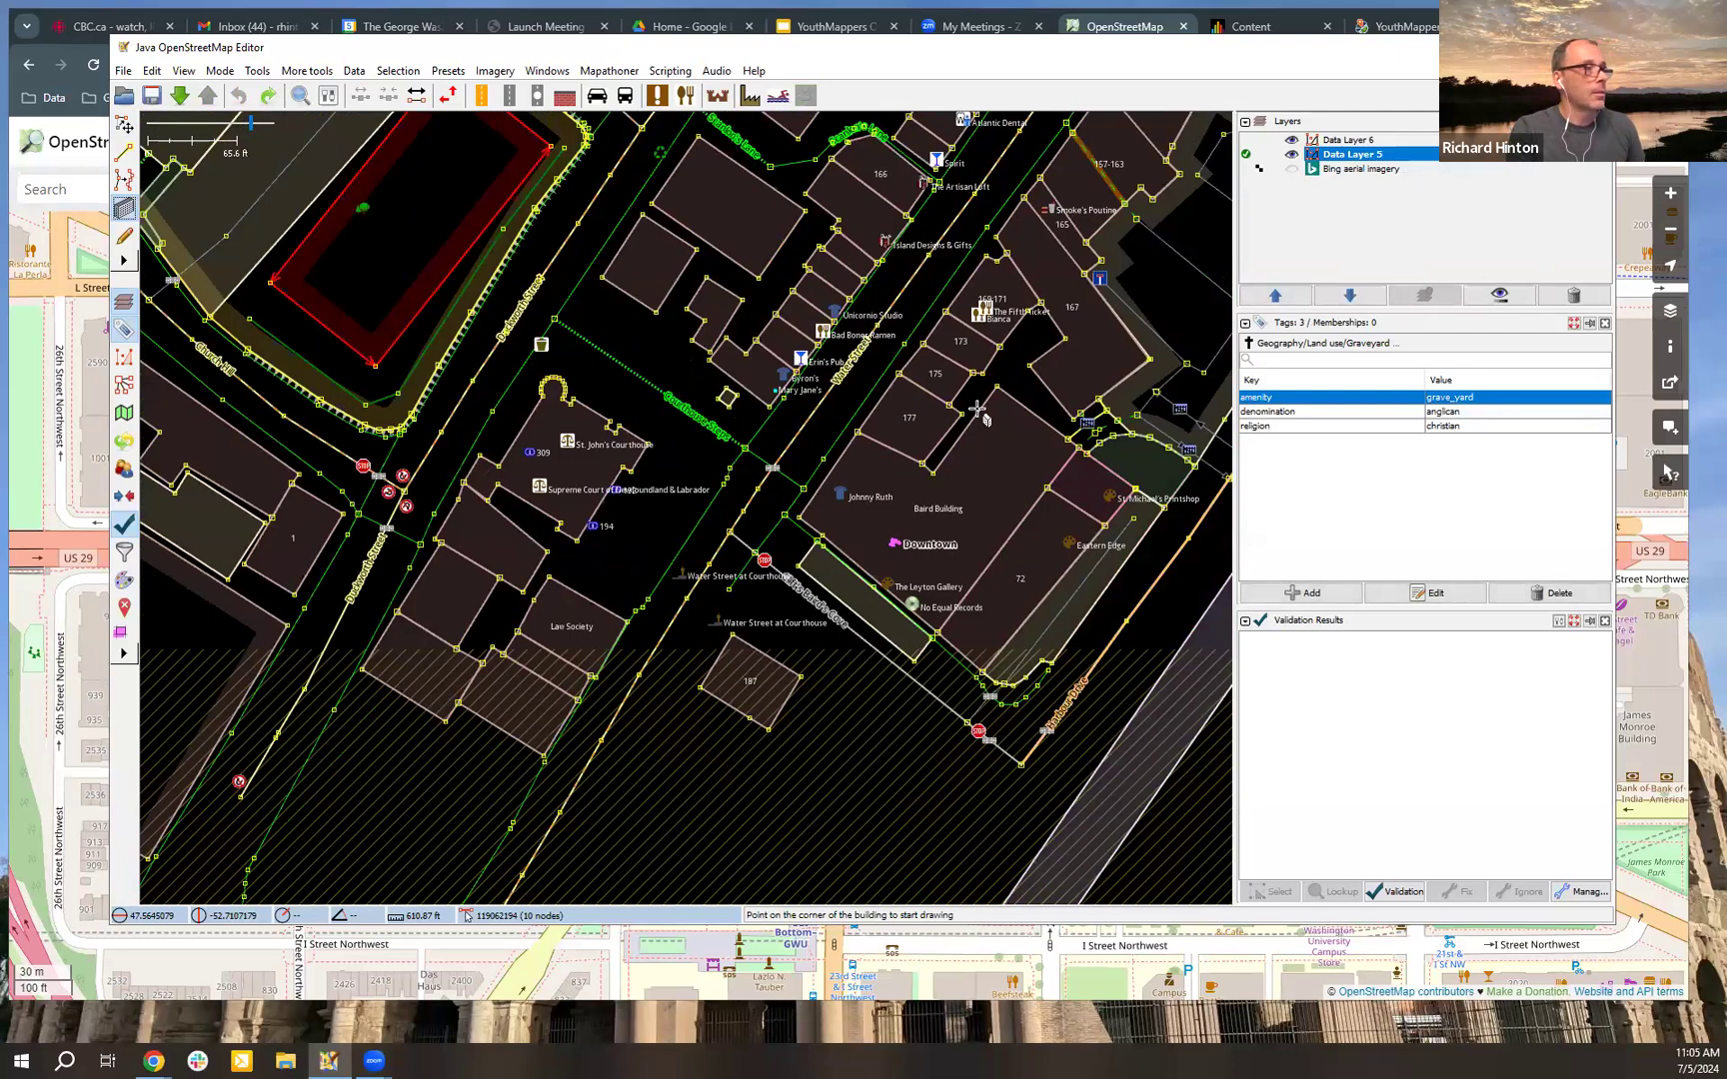
scroll(978, 410, "down", 4)
scroll(977, 409, "up", 4)
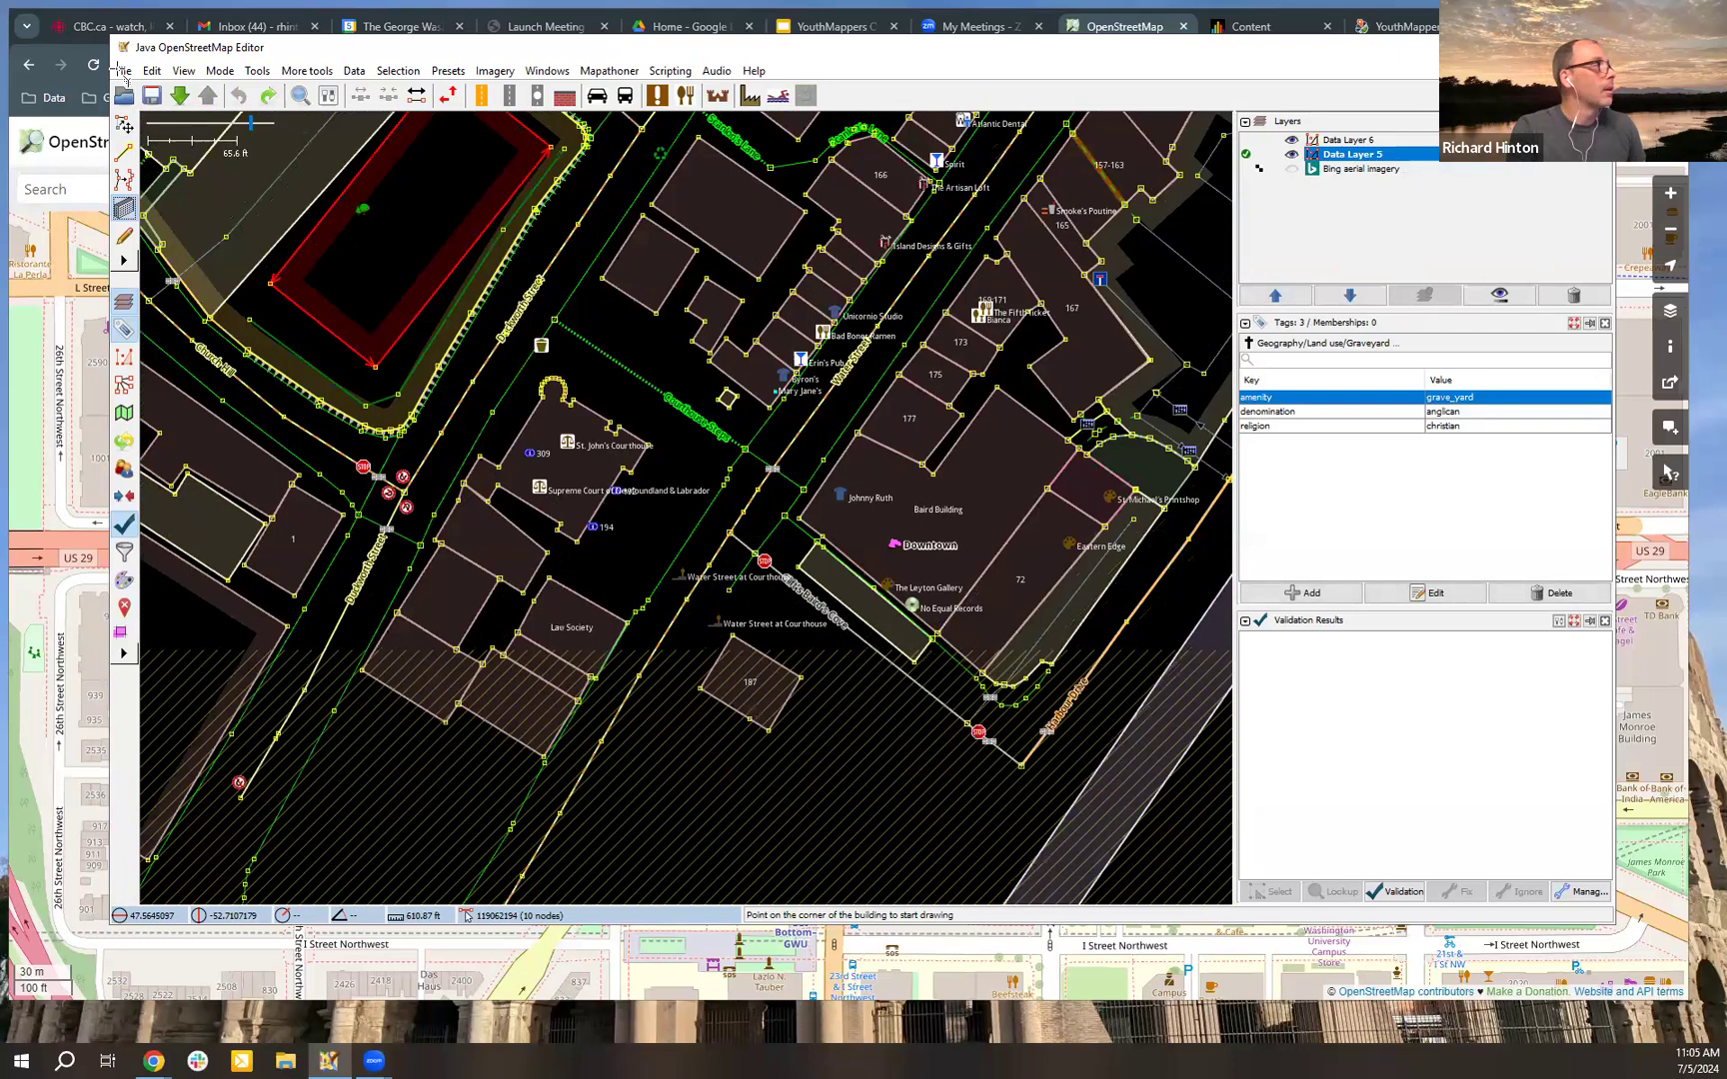
Step: Create a new empty data layer above Data Layer 6 and find an empty area for drawing
left_click(123, 72)
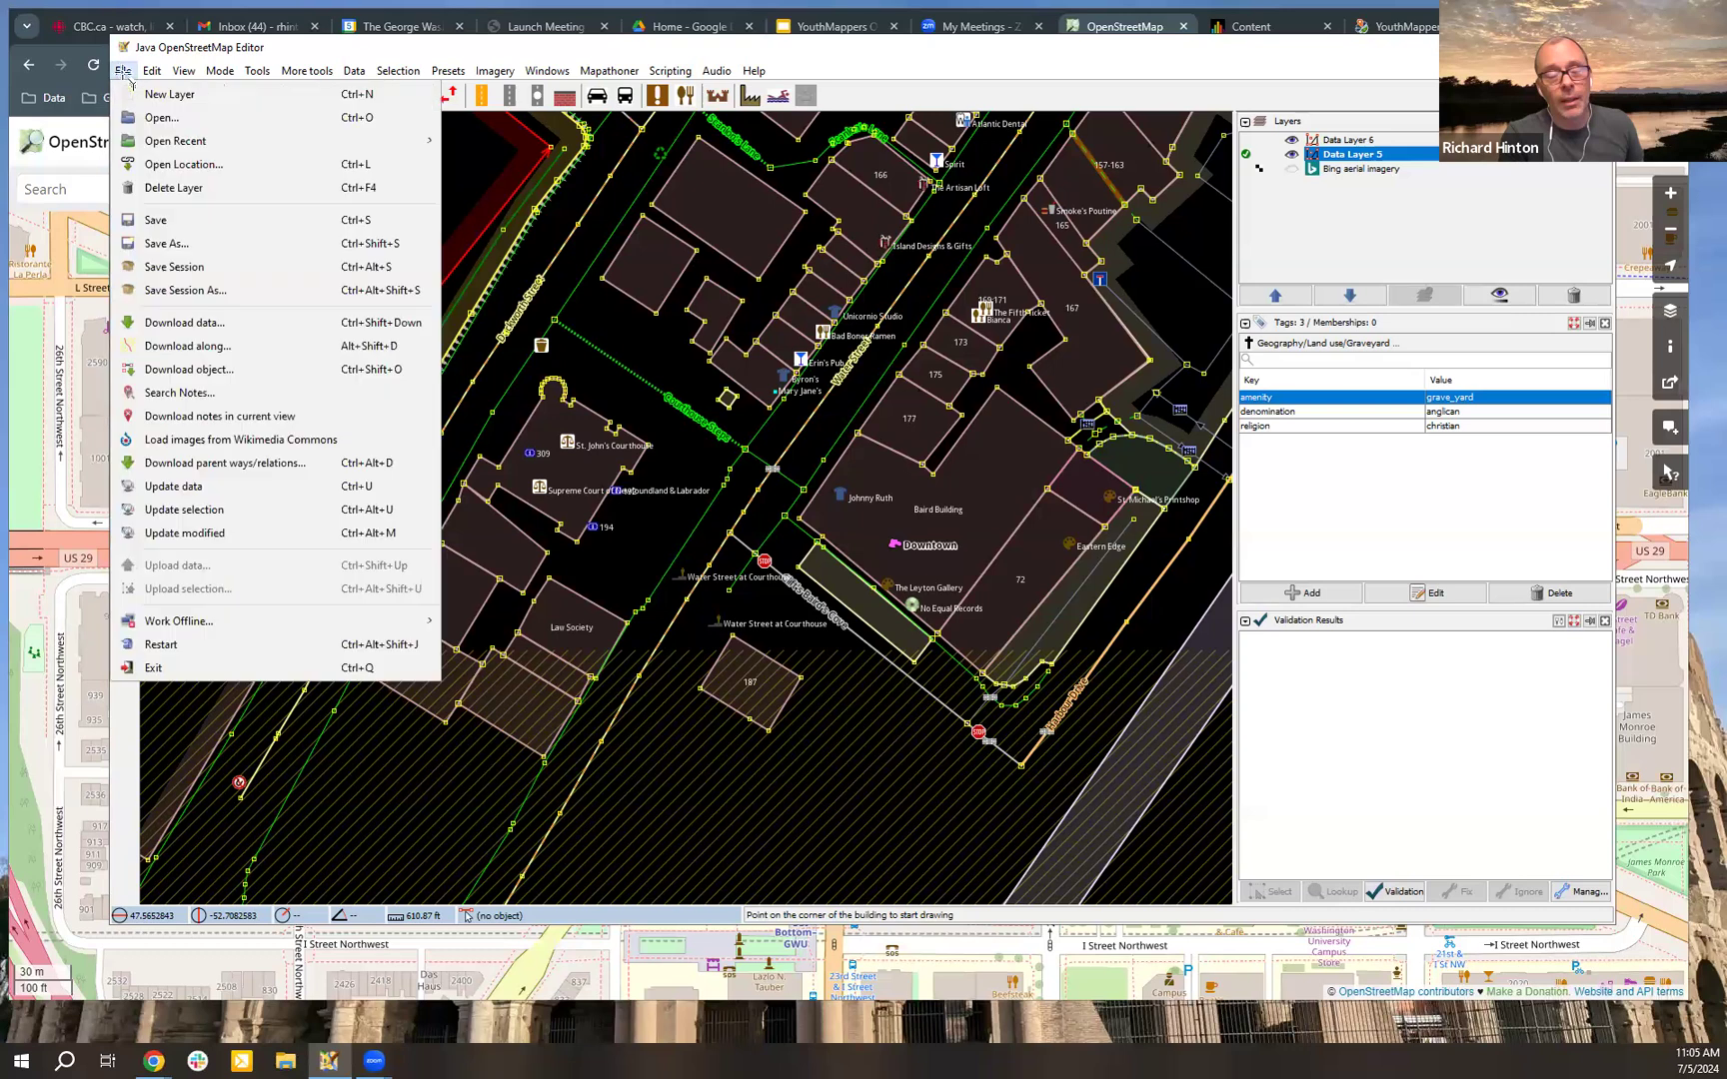
left_click(158, 95)
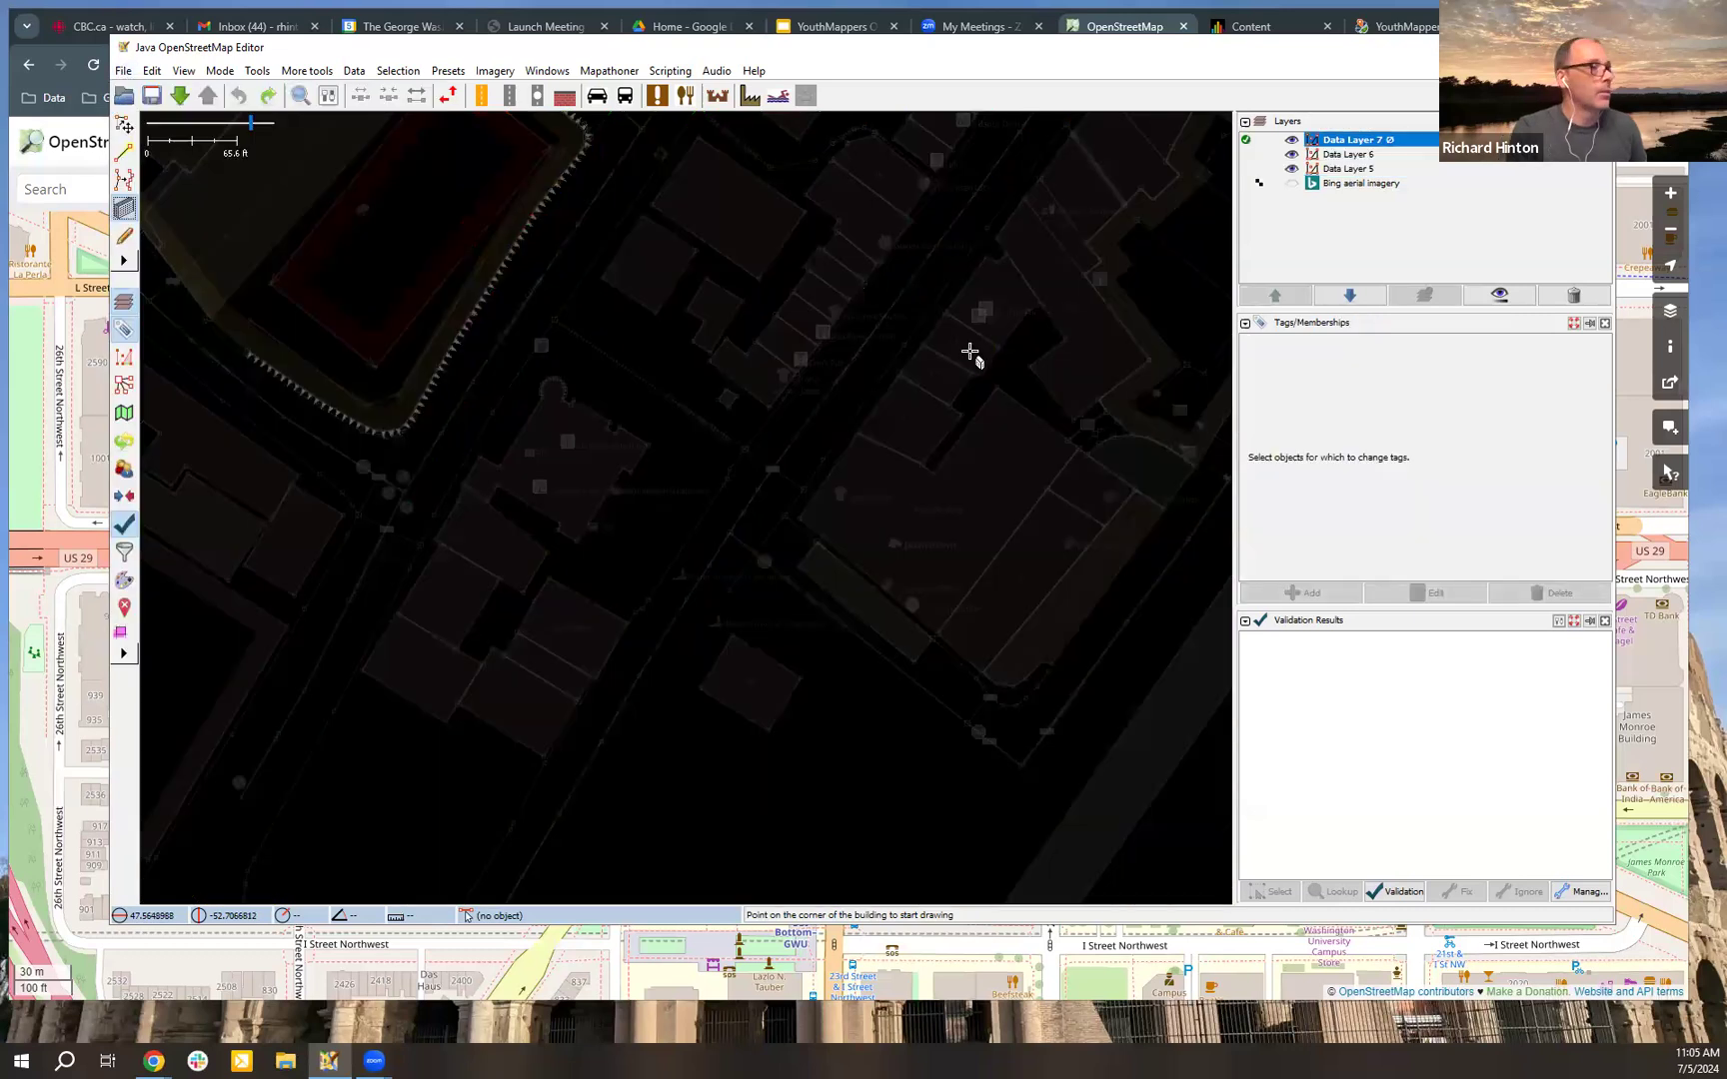
scroll(685, 495, "down", 10)
scroll(685, 495, "up", 10)
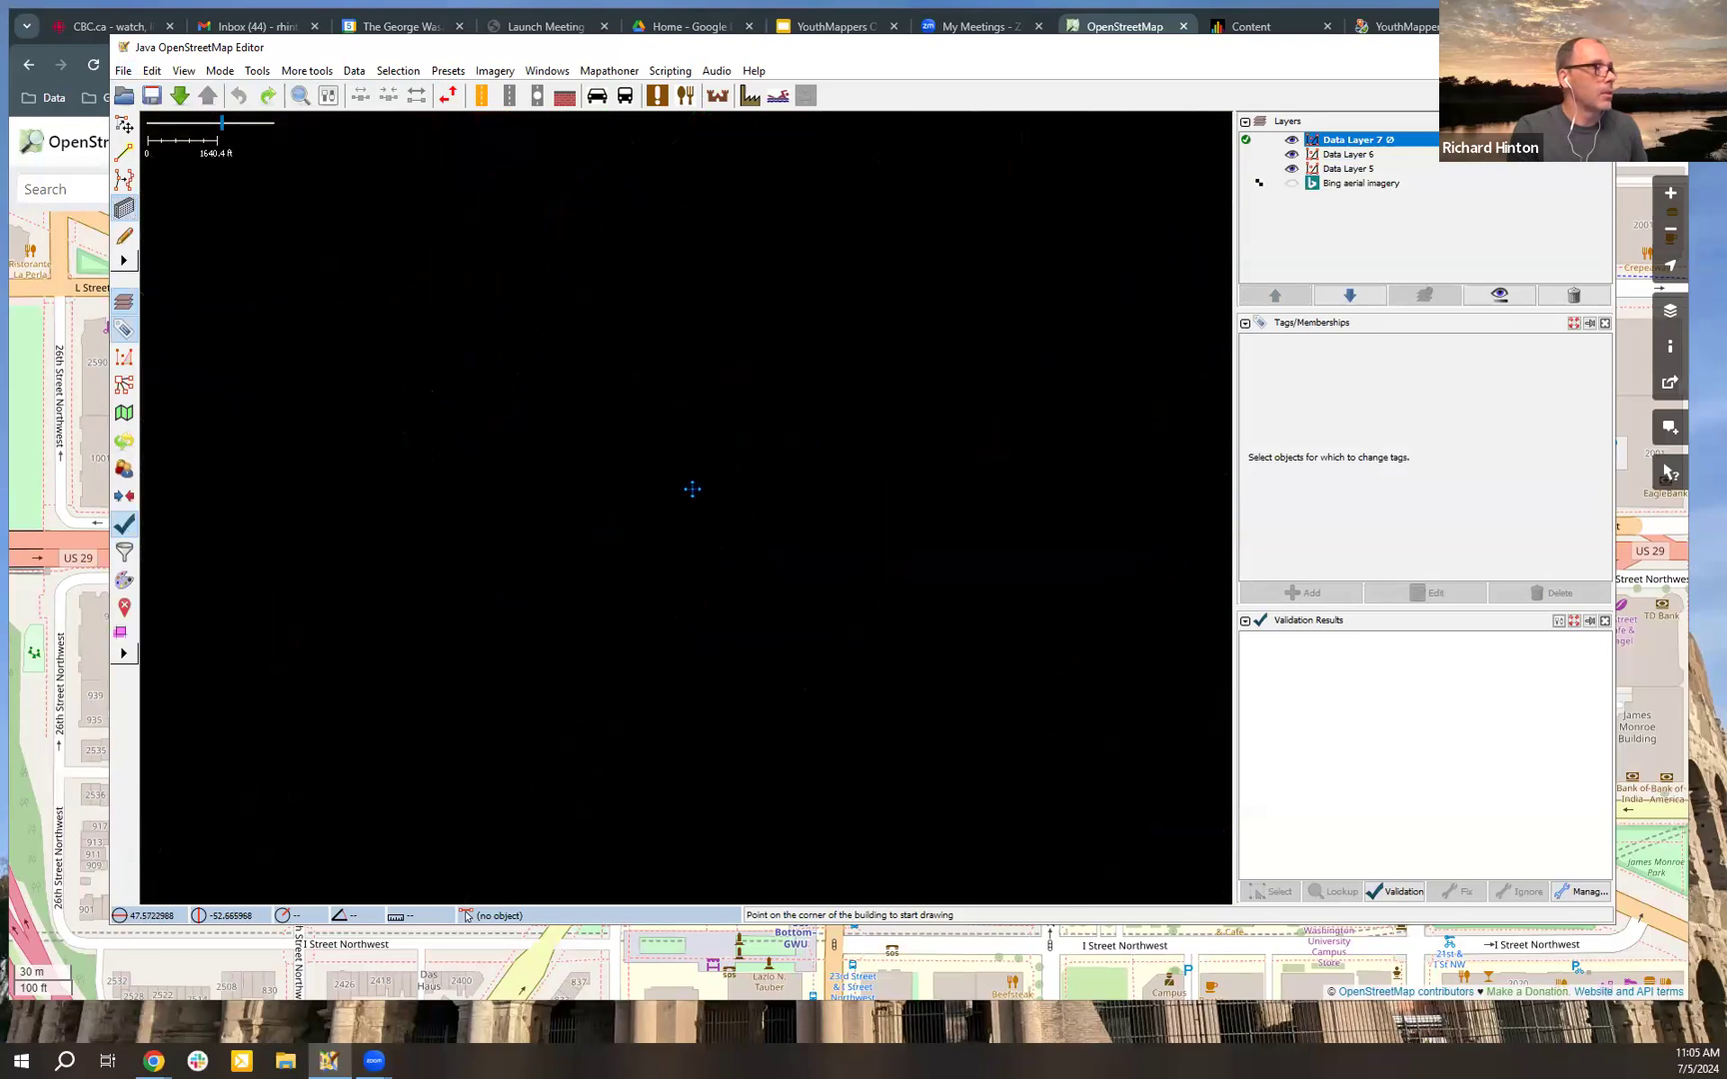
Step: Try drawing a rectangular building about 40 ft wide in the new layer, and undo it
left_click(597, 336)
left_click(770, 288)
left_click(800, 392)
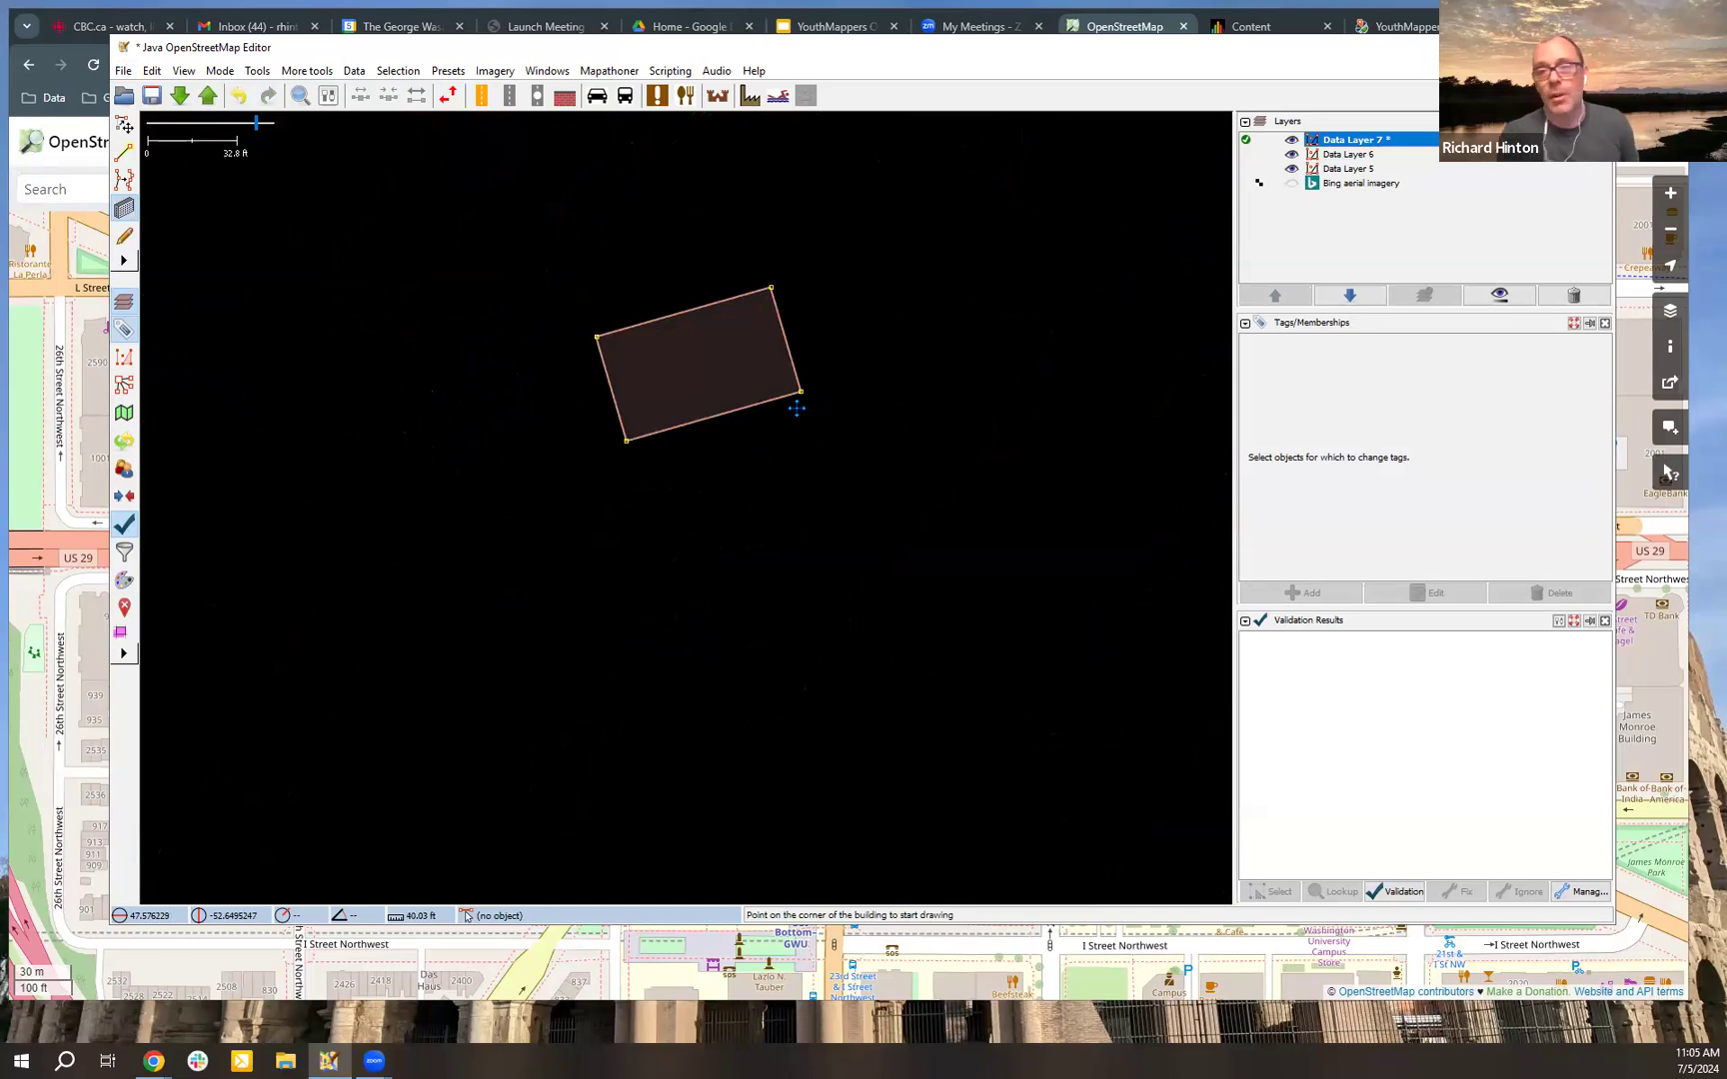
key("ctrl+z")
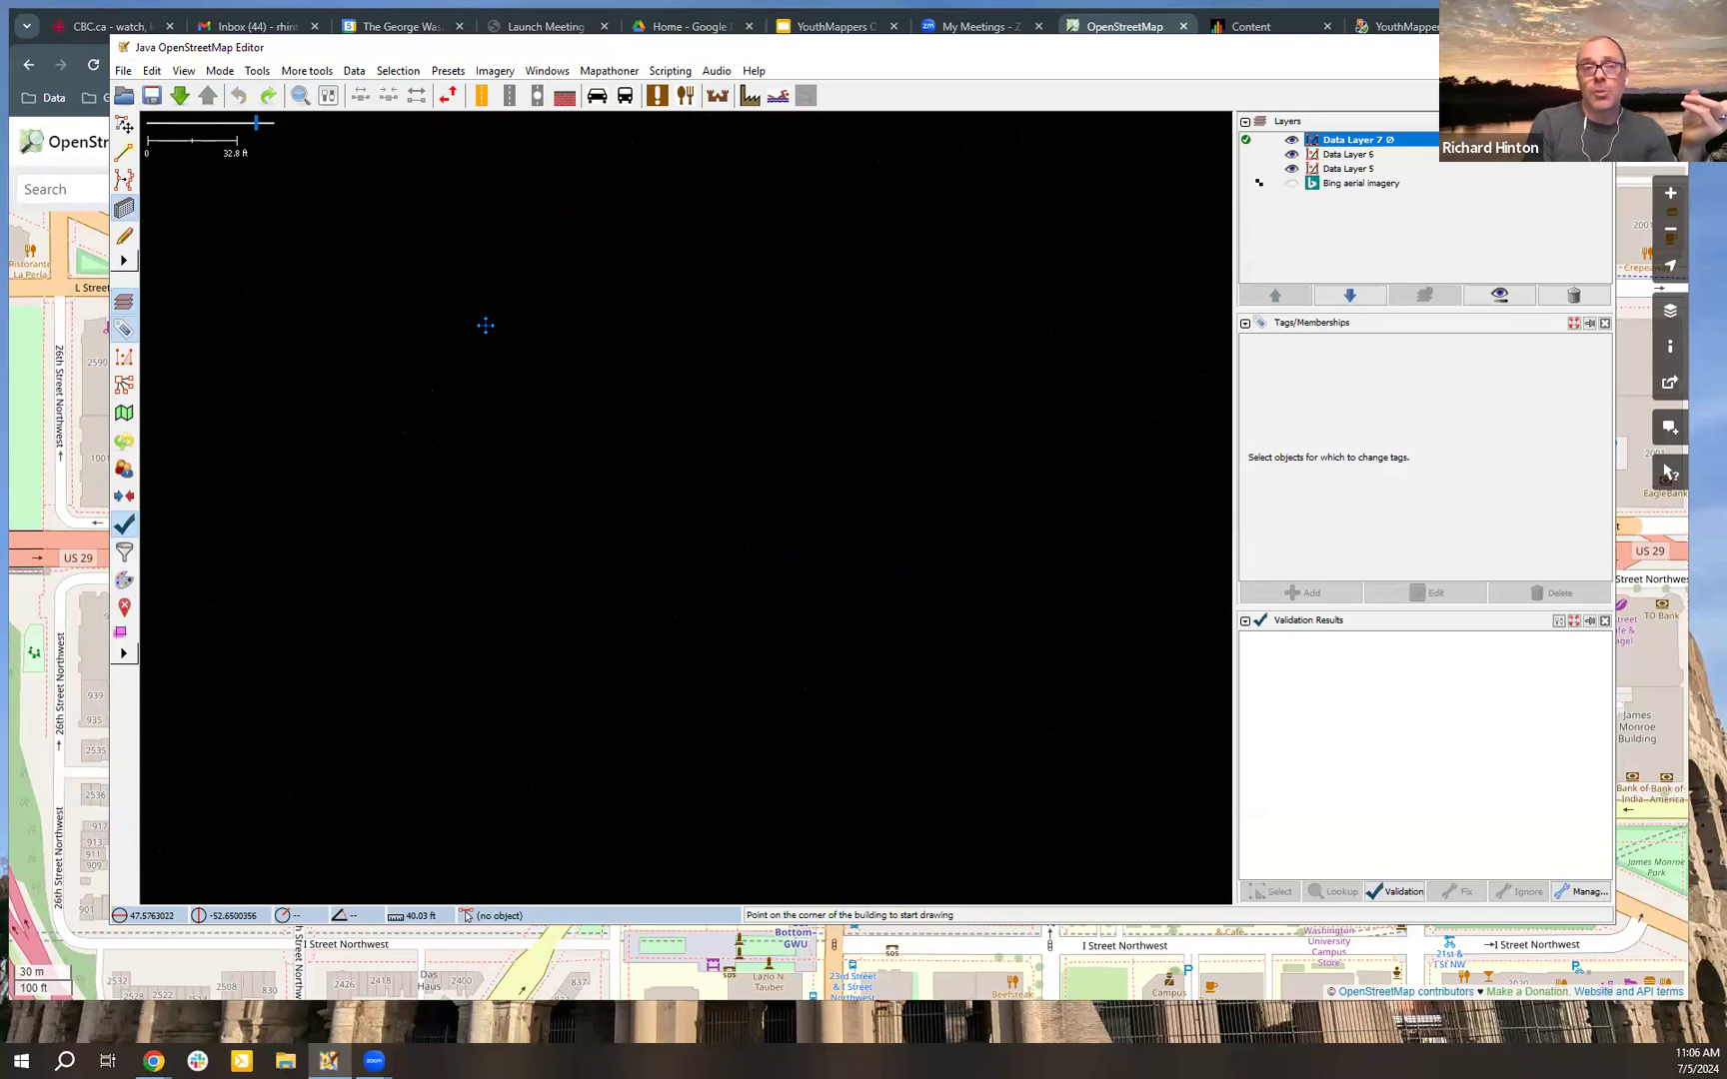
Step: Draw a slightly tilted rectangular building about 80 ft long and 21 ft wide in the new layer
left_click(474, 341)
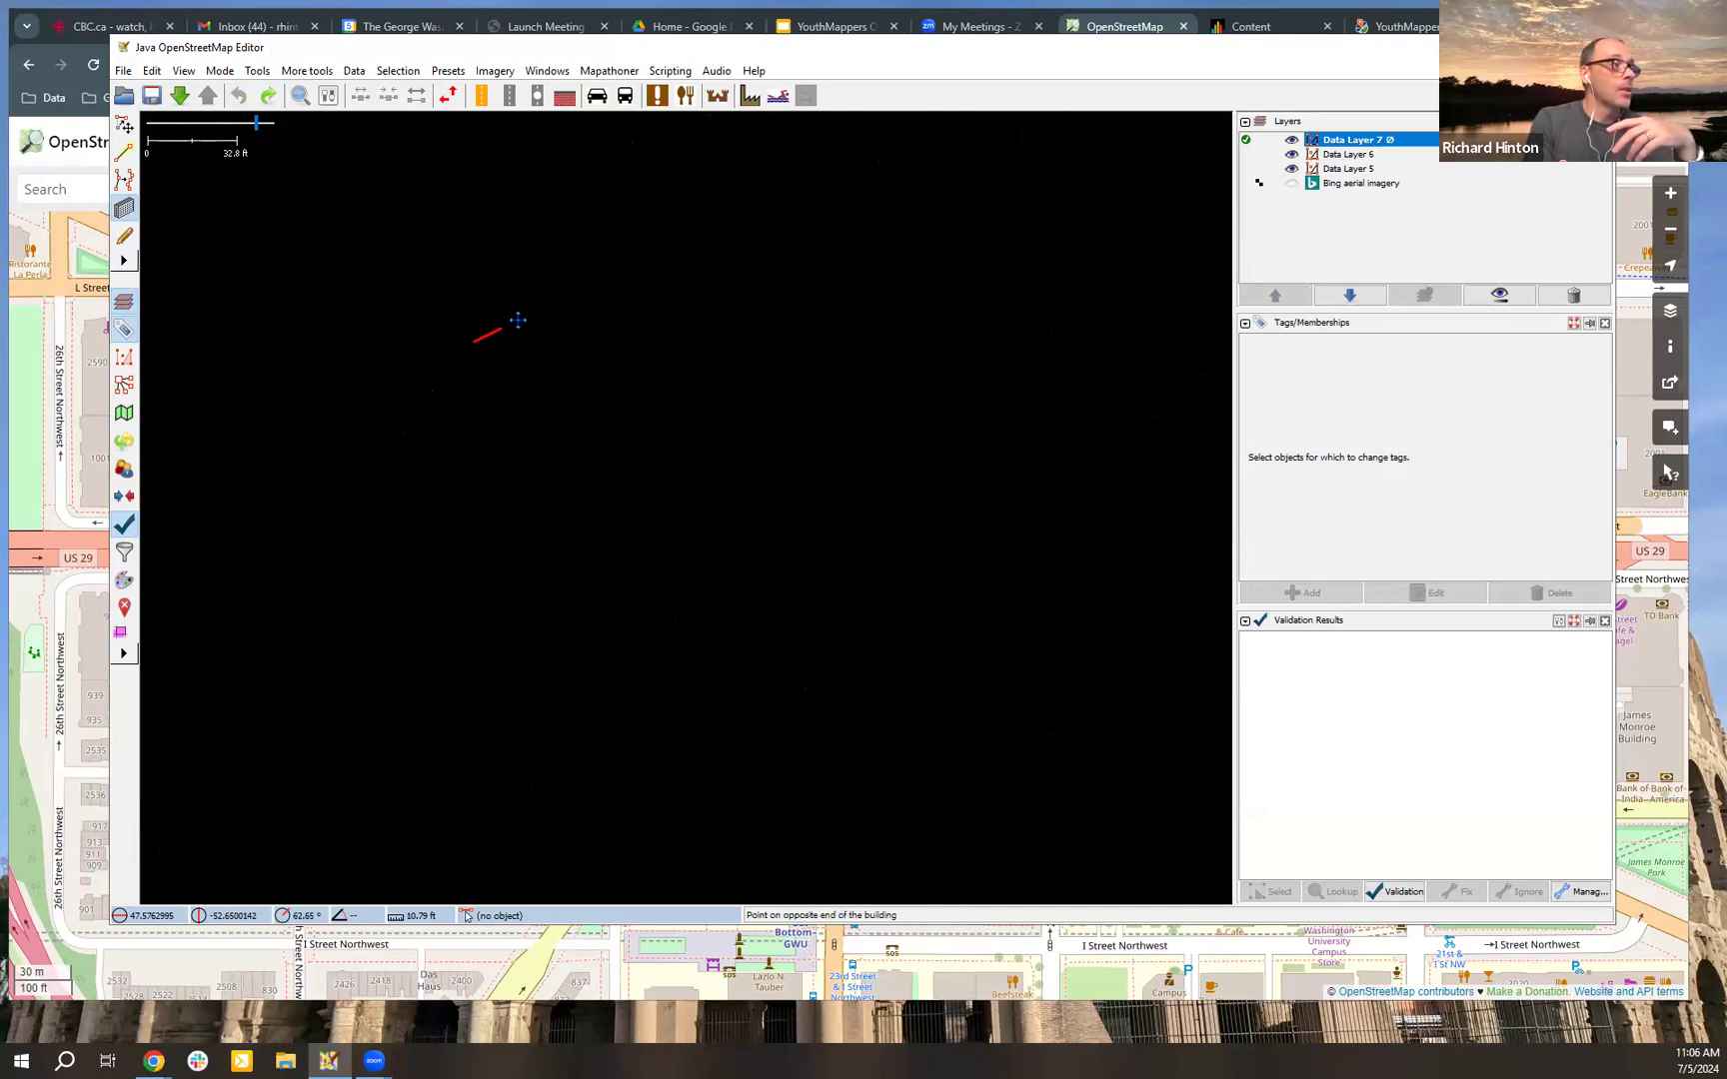
left_click(690, 315)
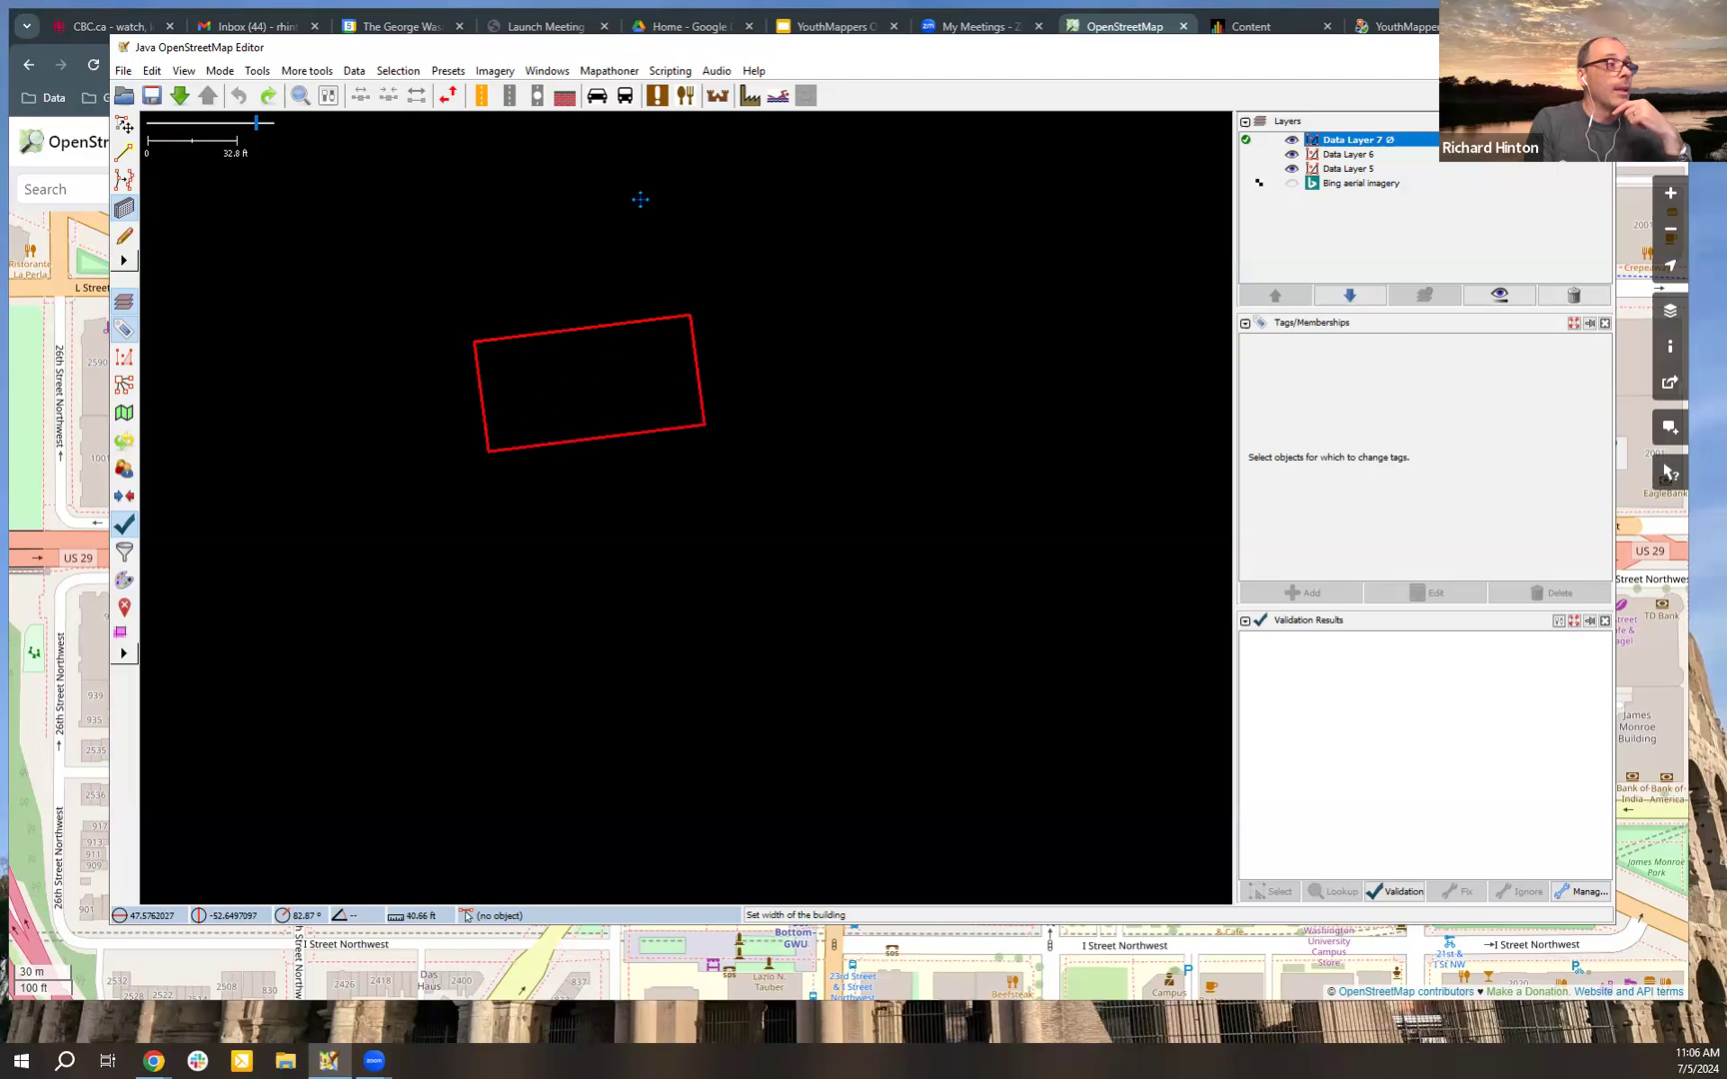
left_click(701, 371)
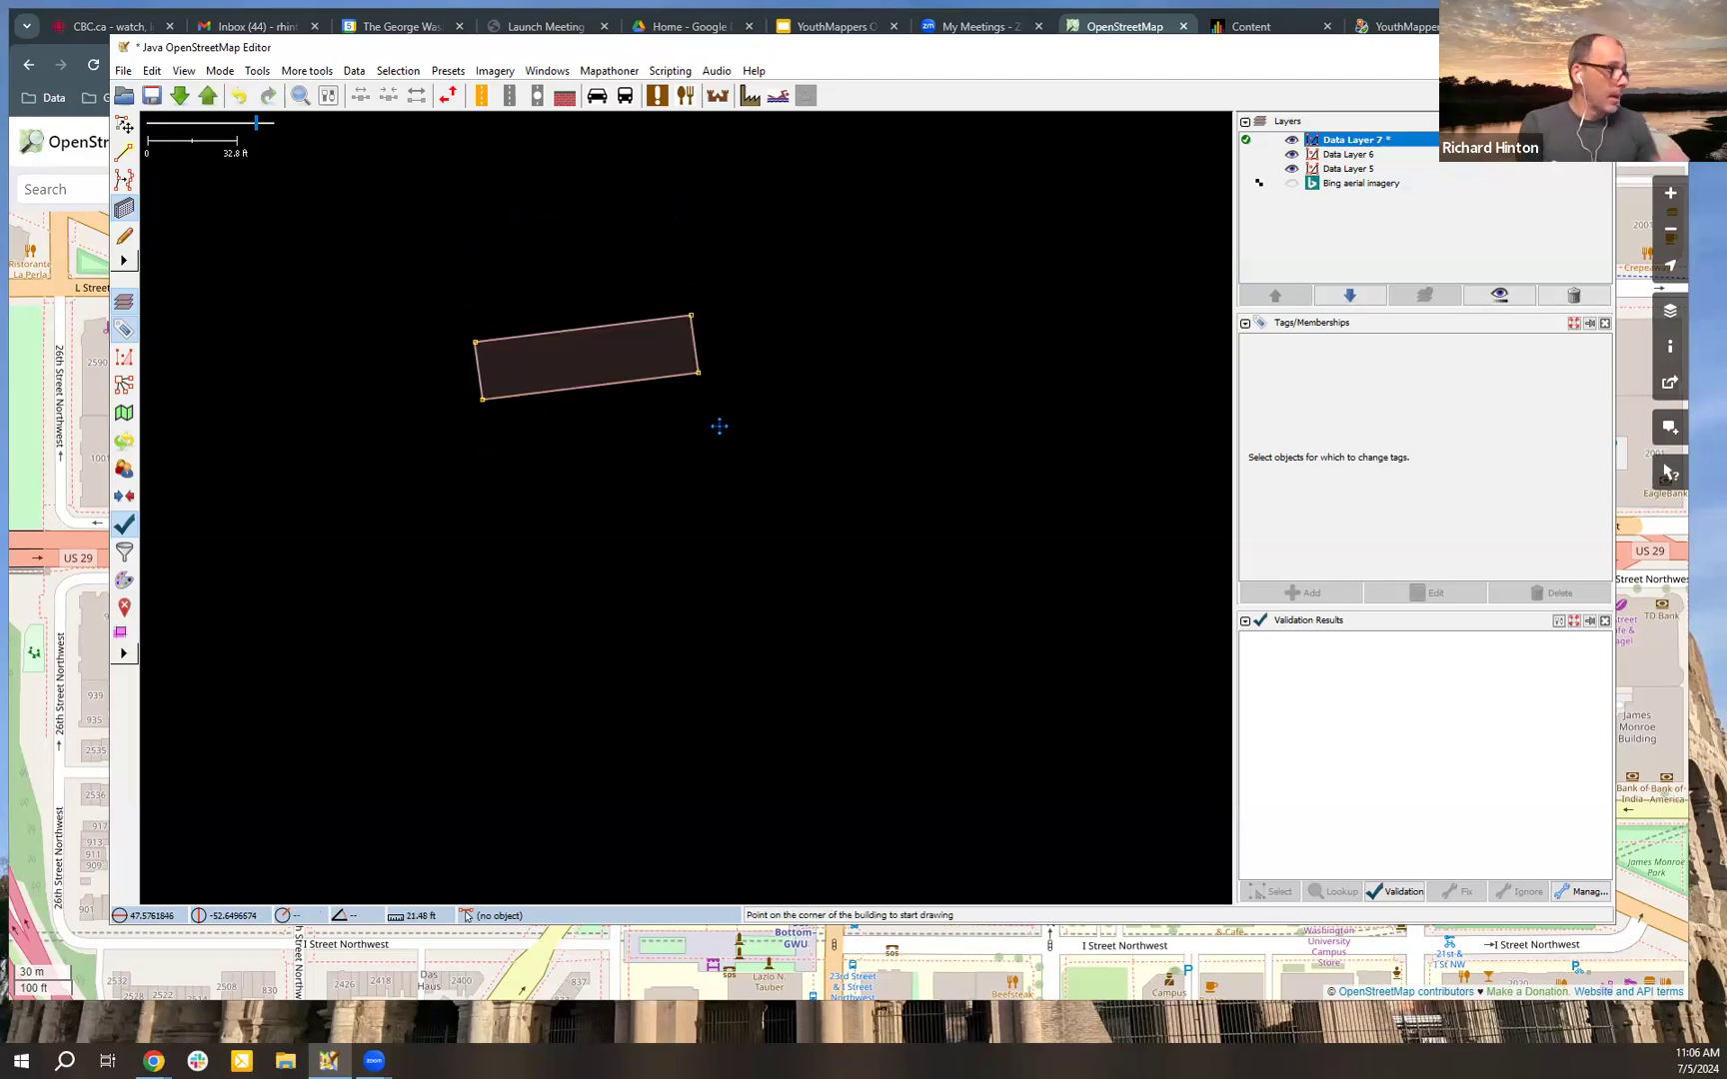
Step: Select the new building to check its tags, and clear the selection
key("s")
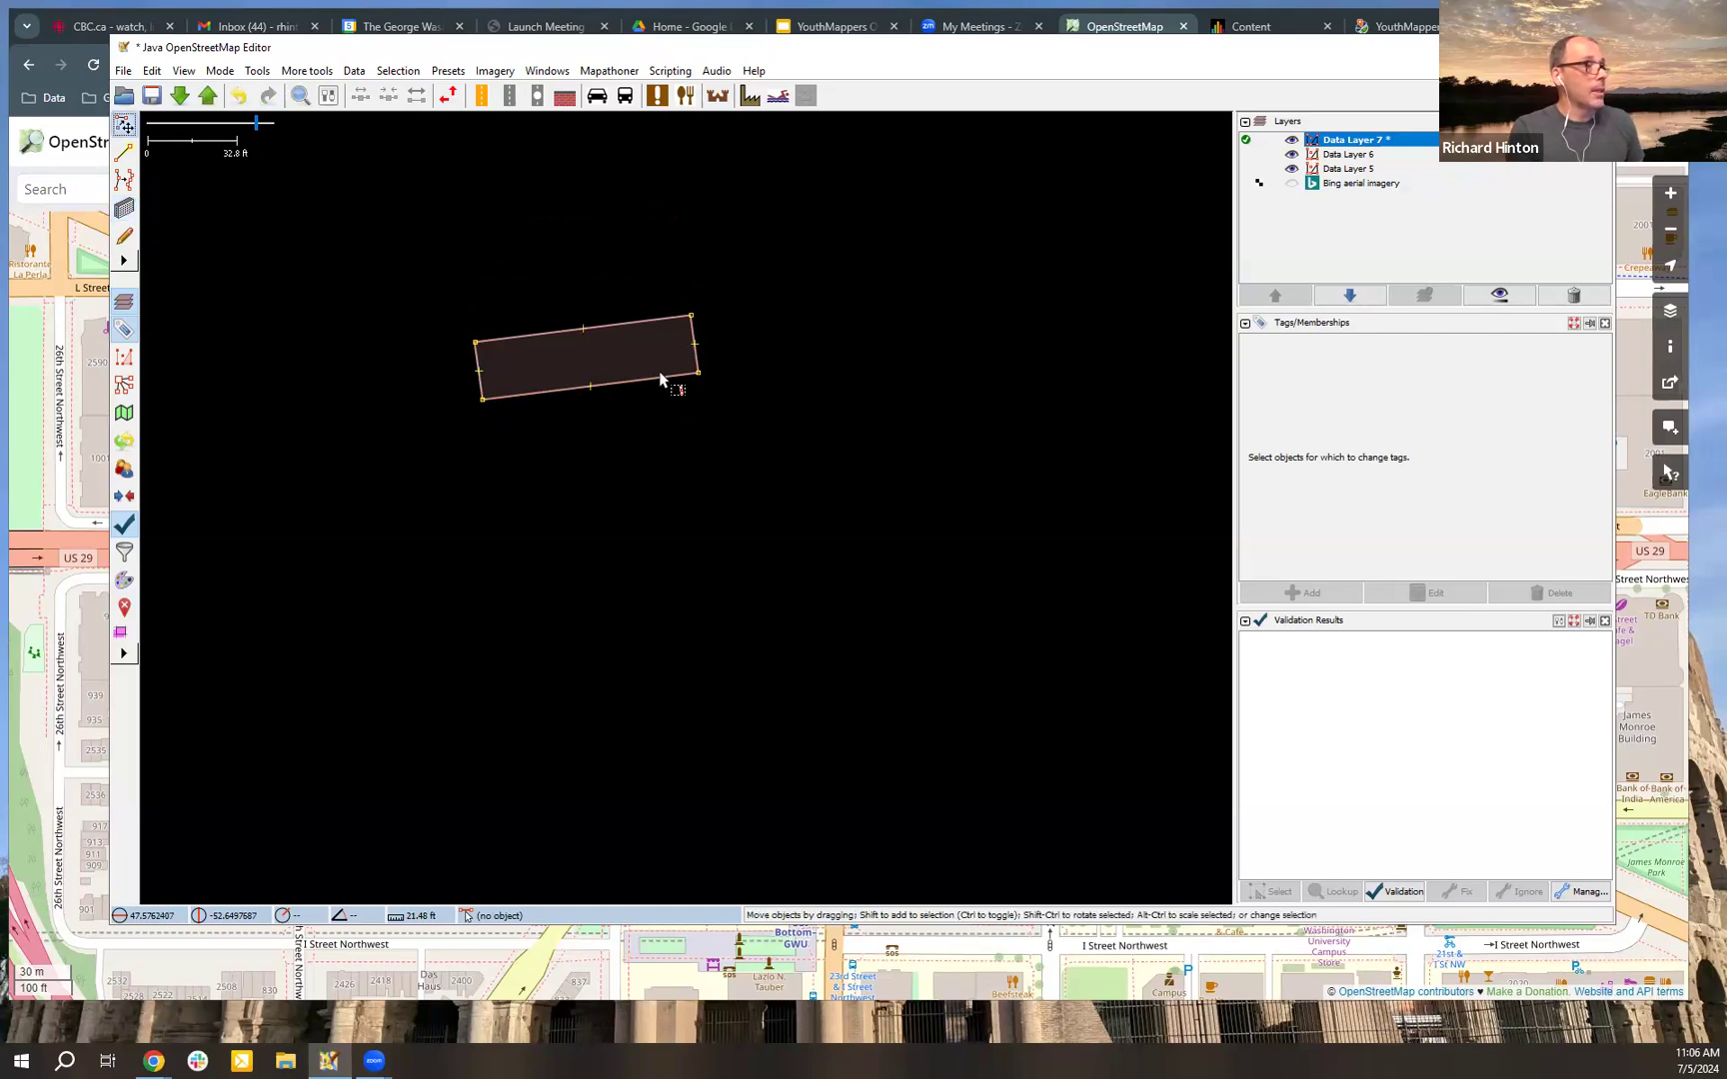
left_click(659, 381)
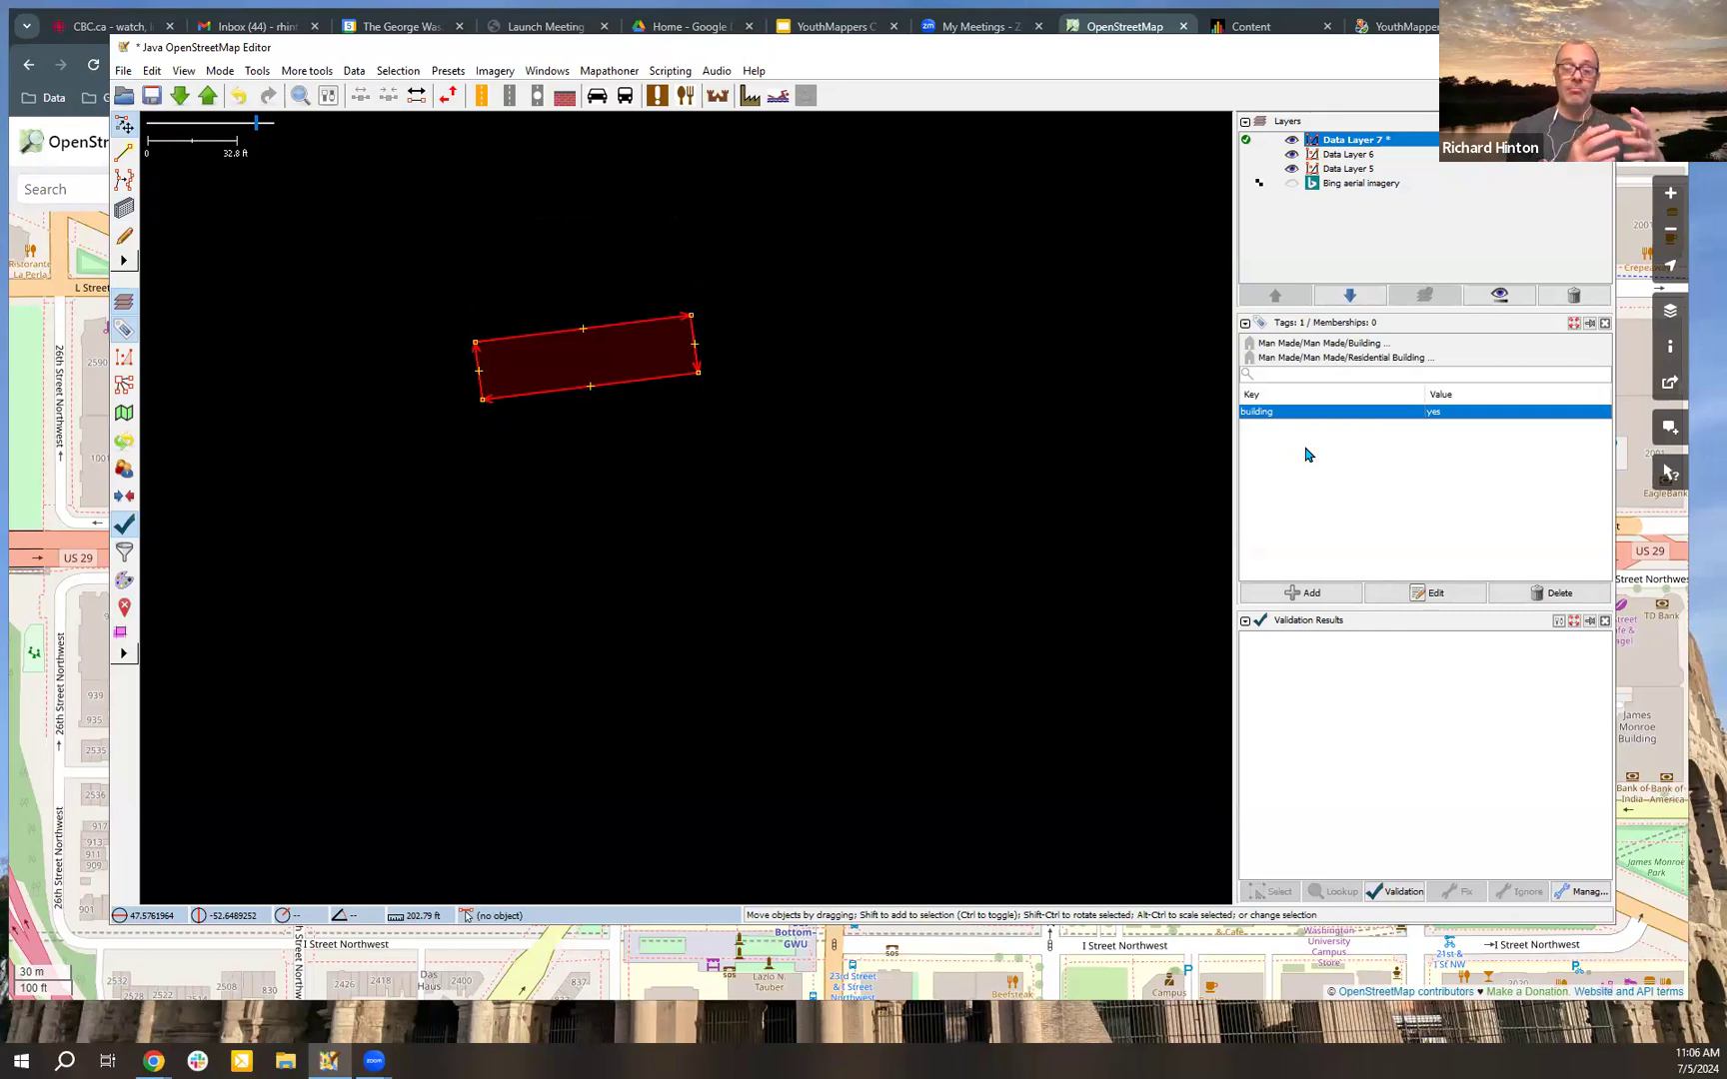
left_click(779, 497)
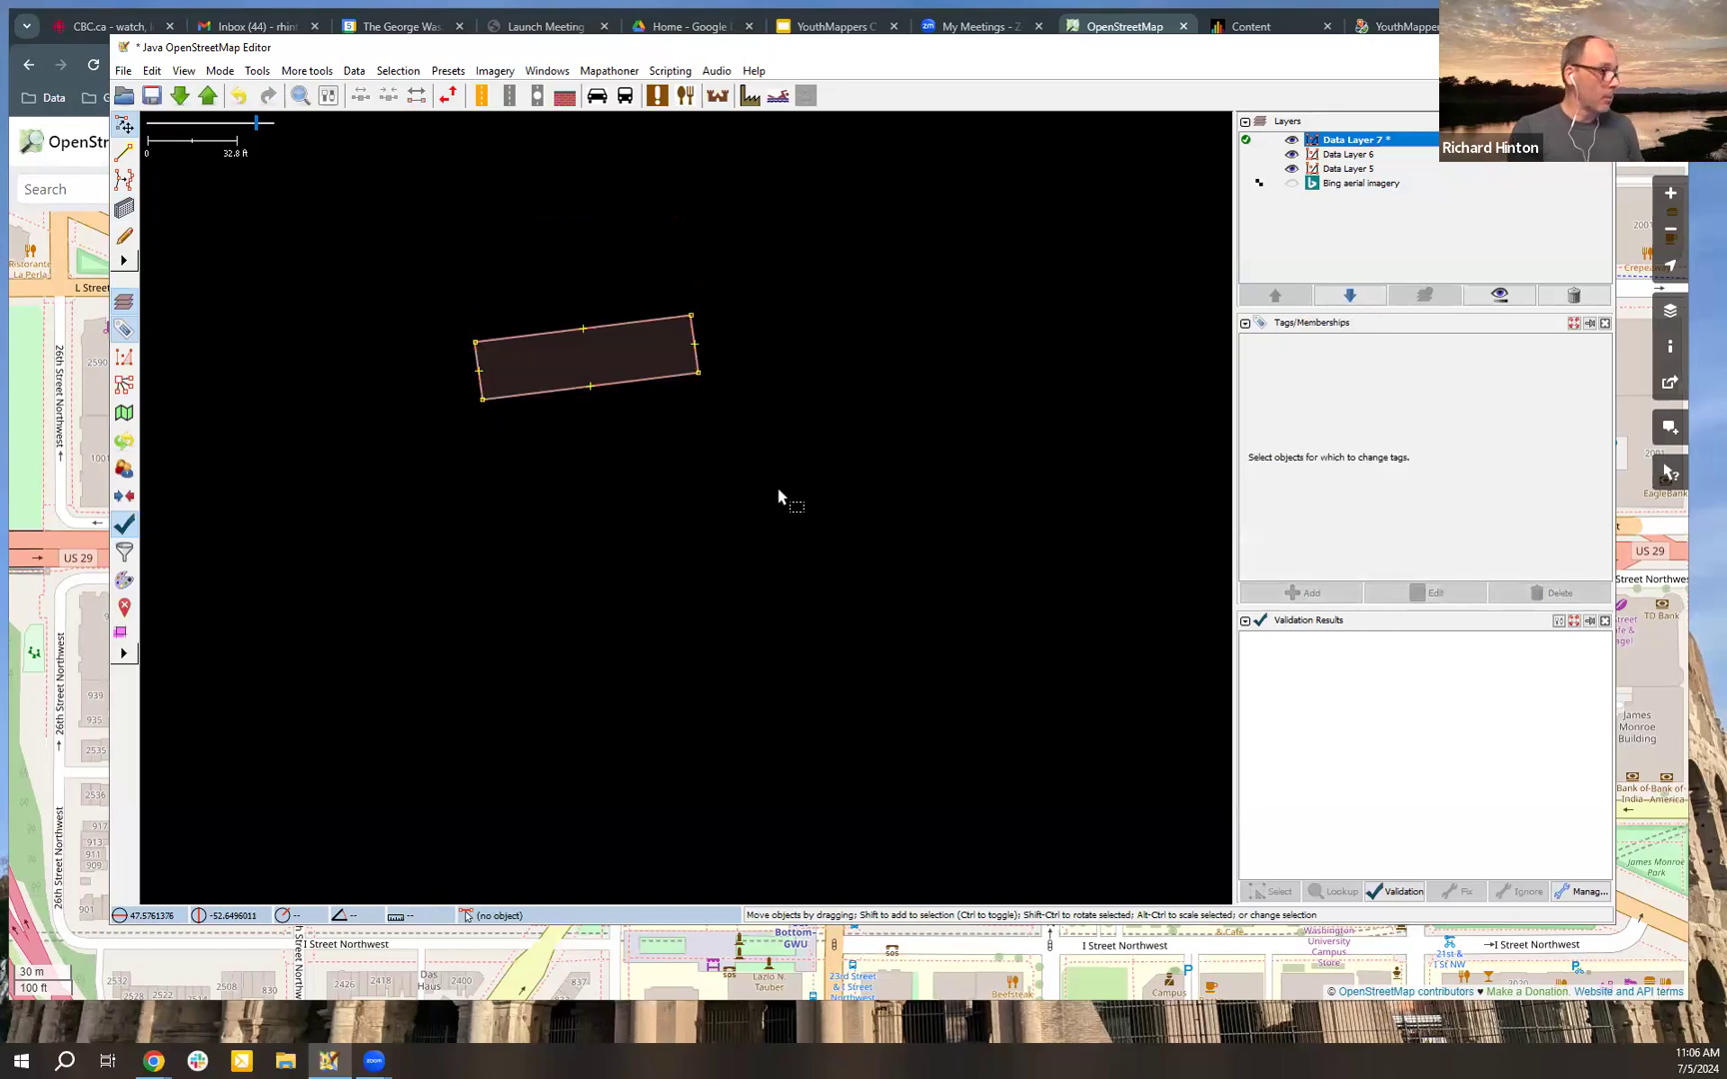
Step: Draw a second rectangular building, about 32 ft wide and running north-south, east of the first one
key("b")
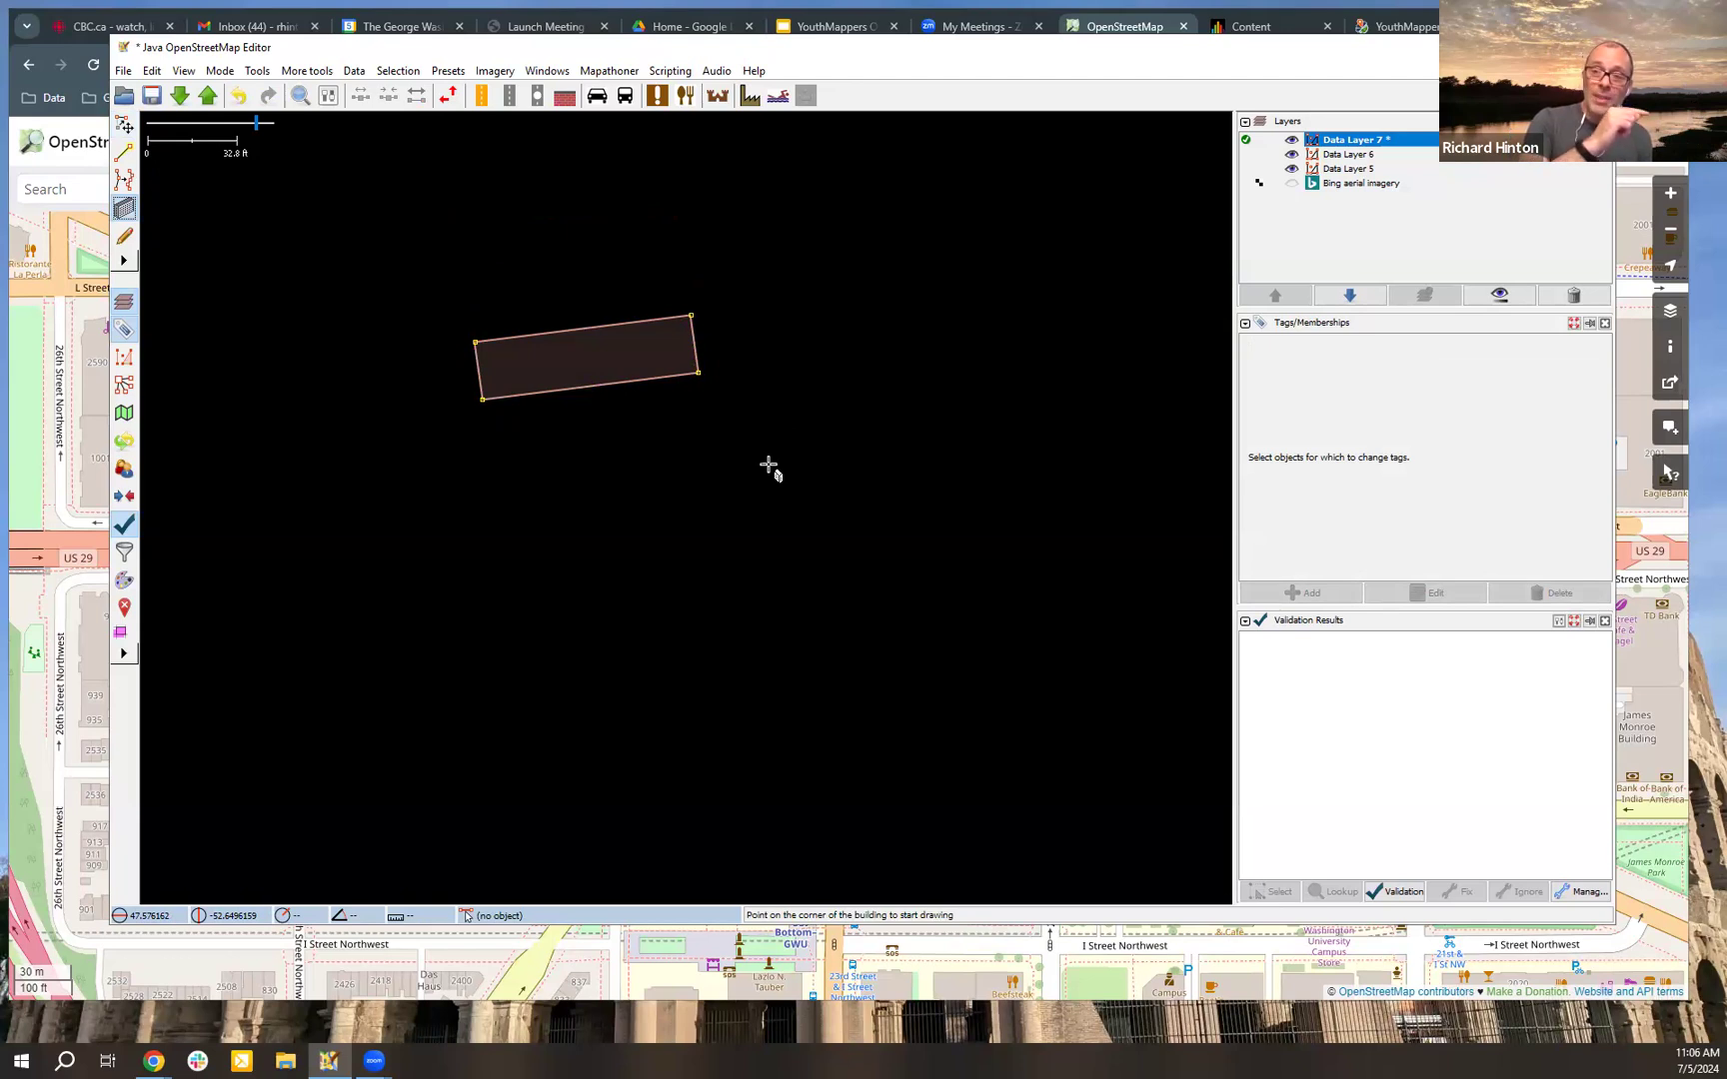
left_click(794, 417)
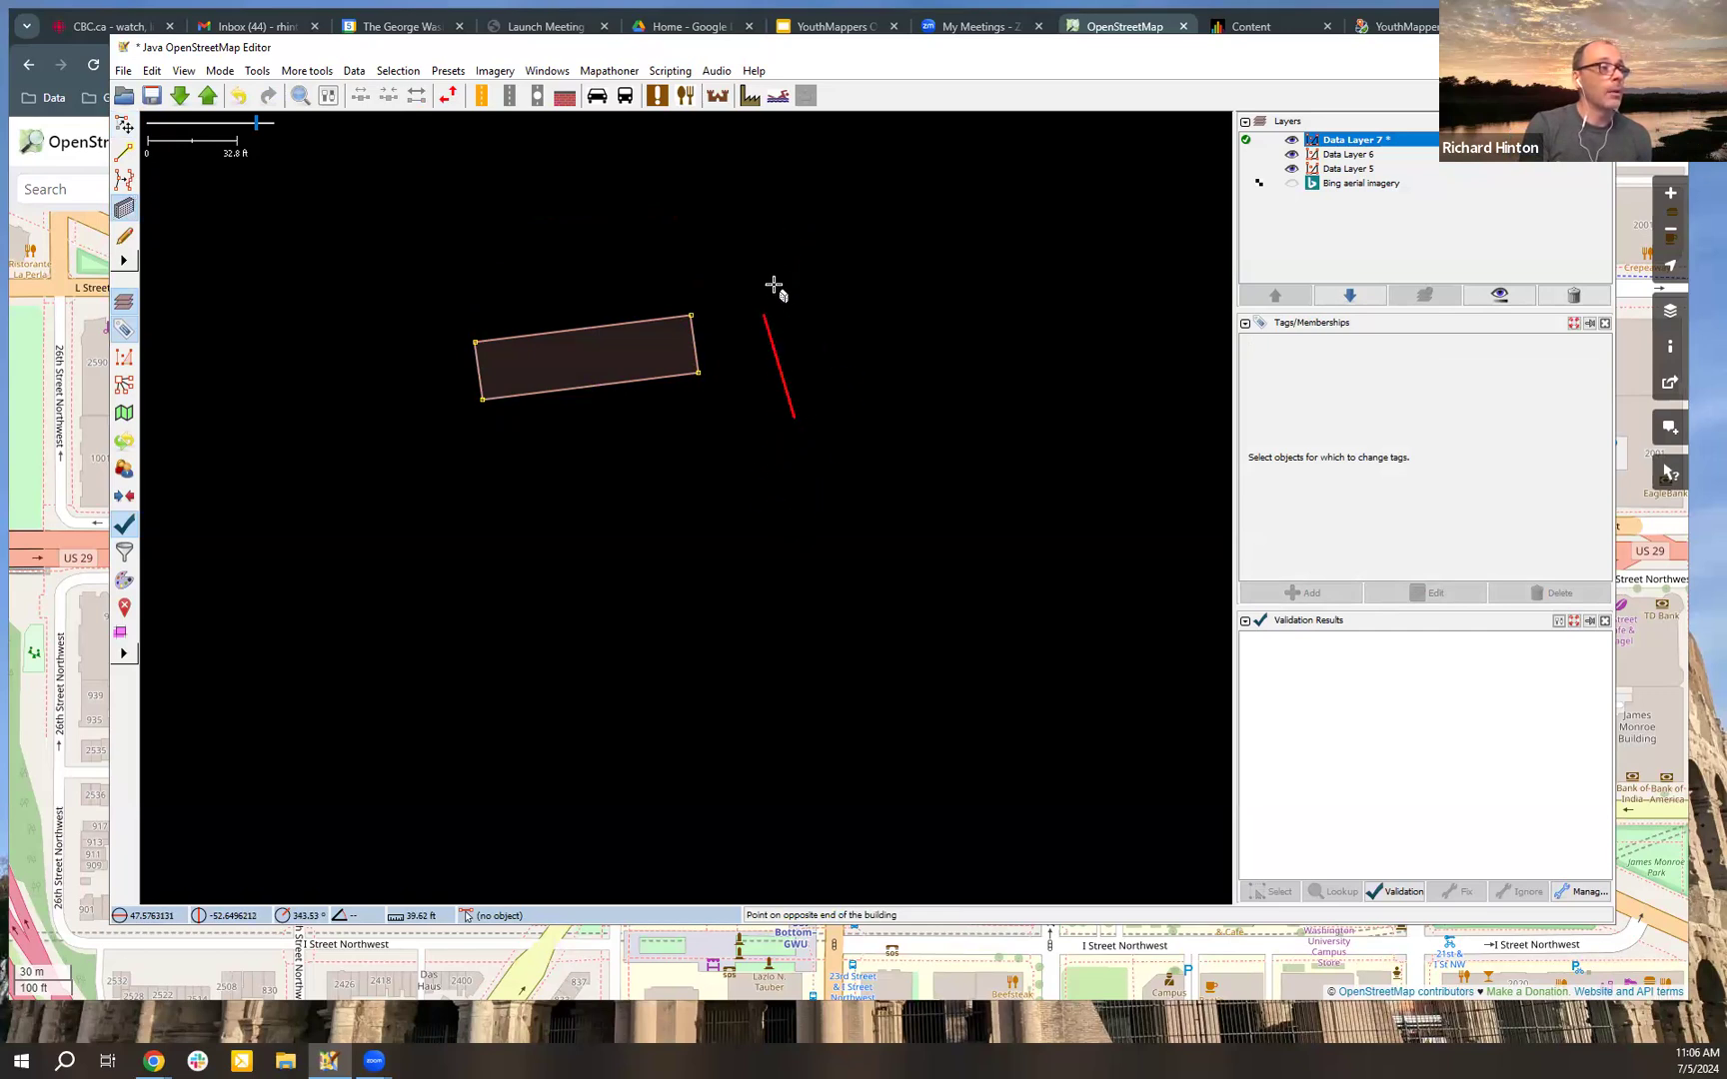
left_click(796, 226)
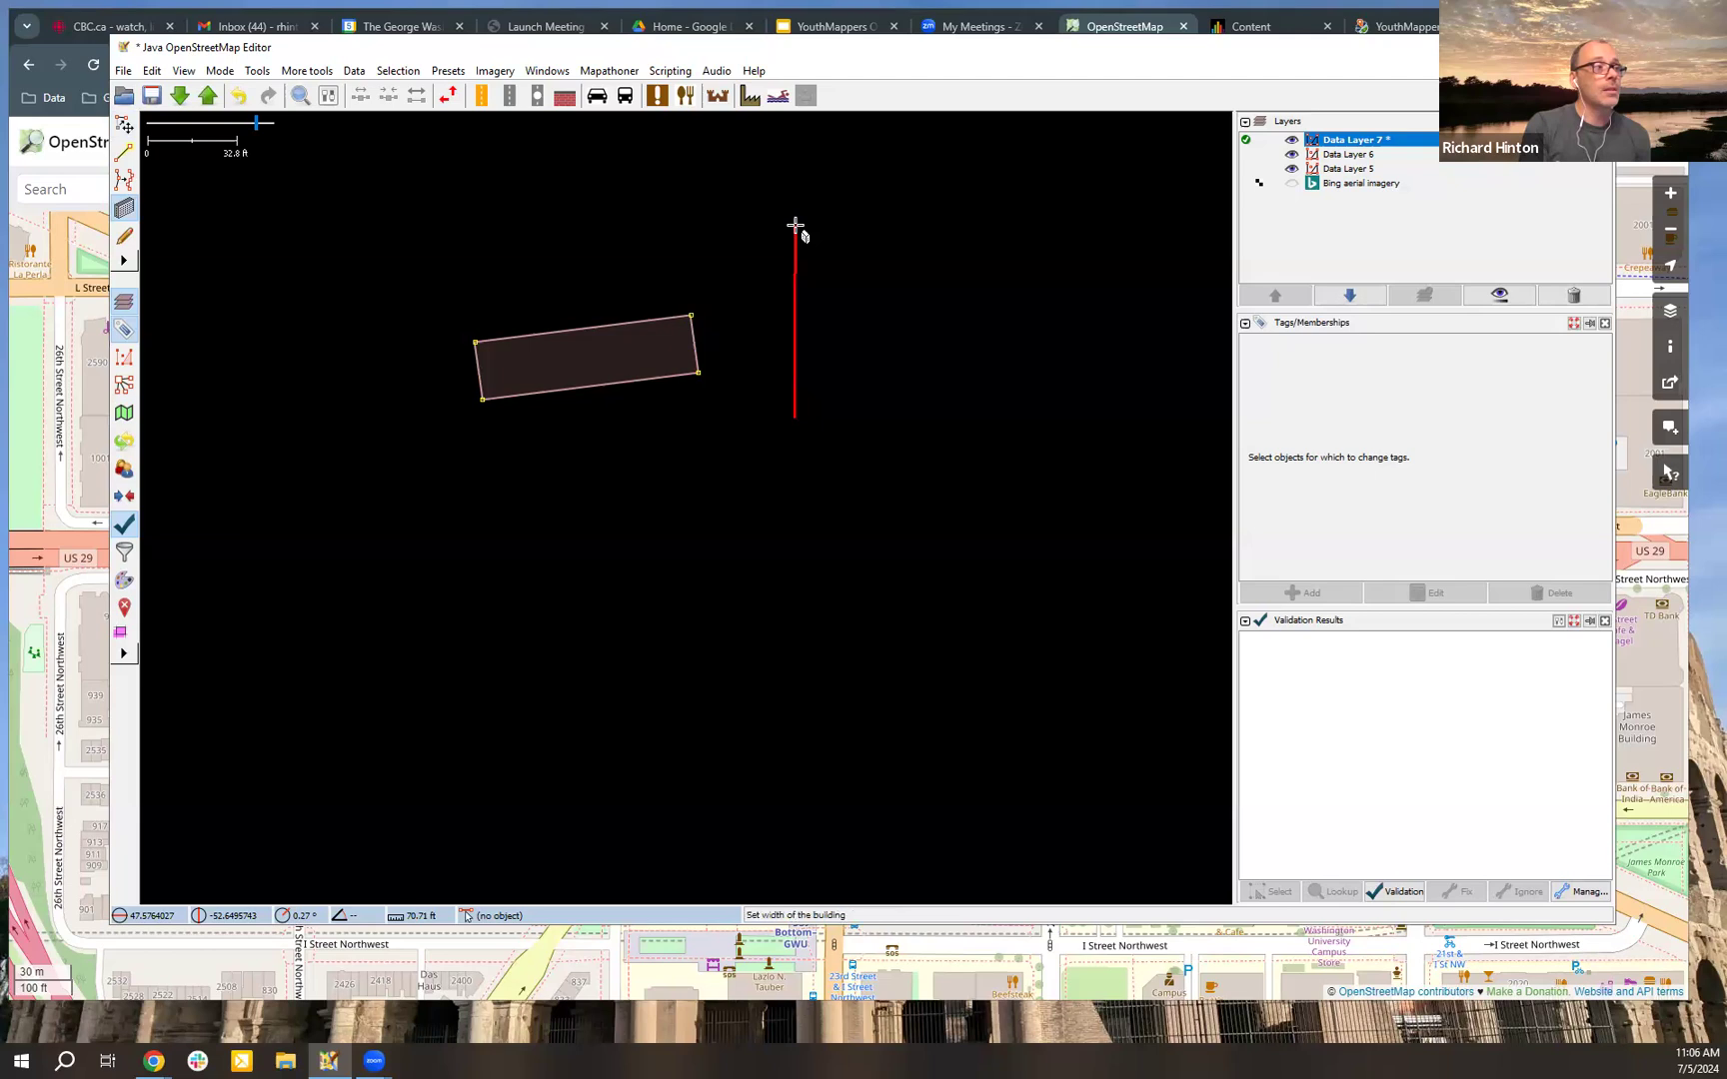
left_click(881, 229)
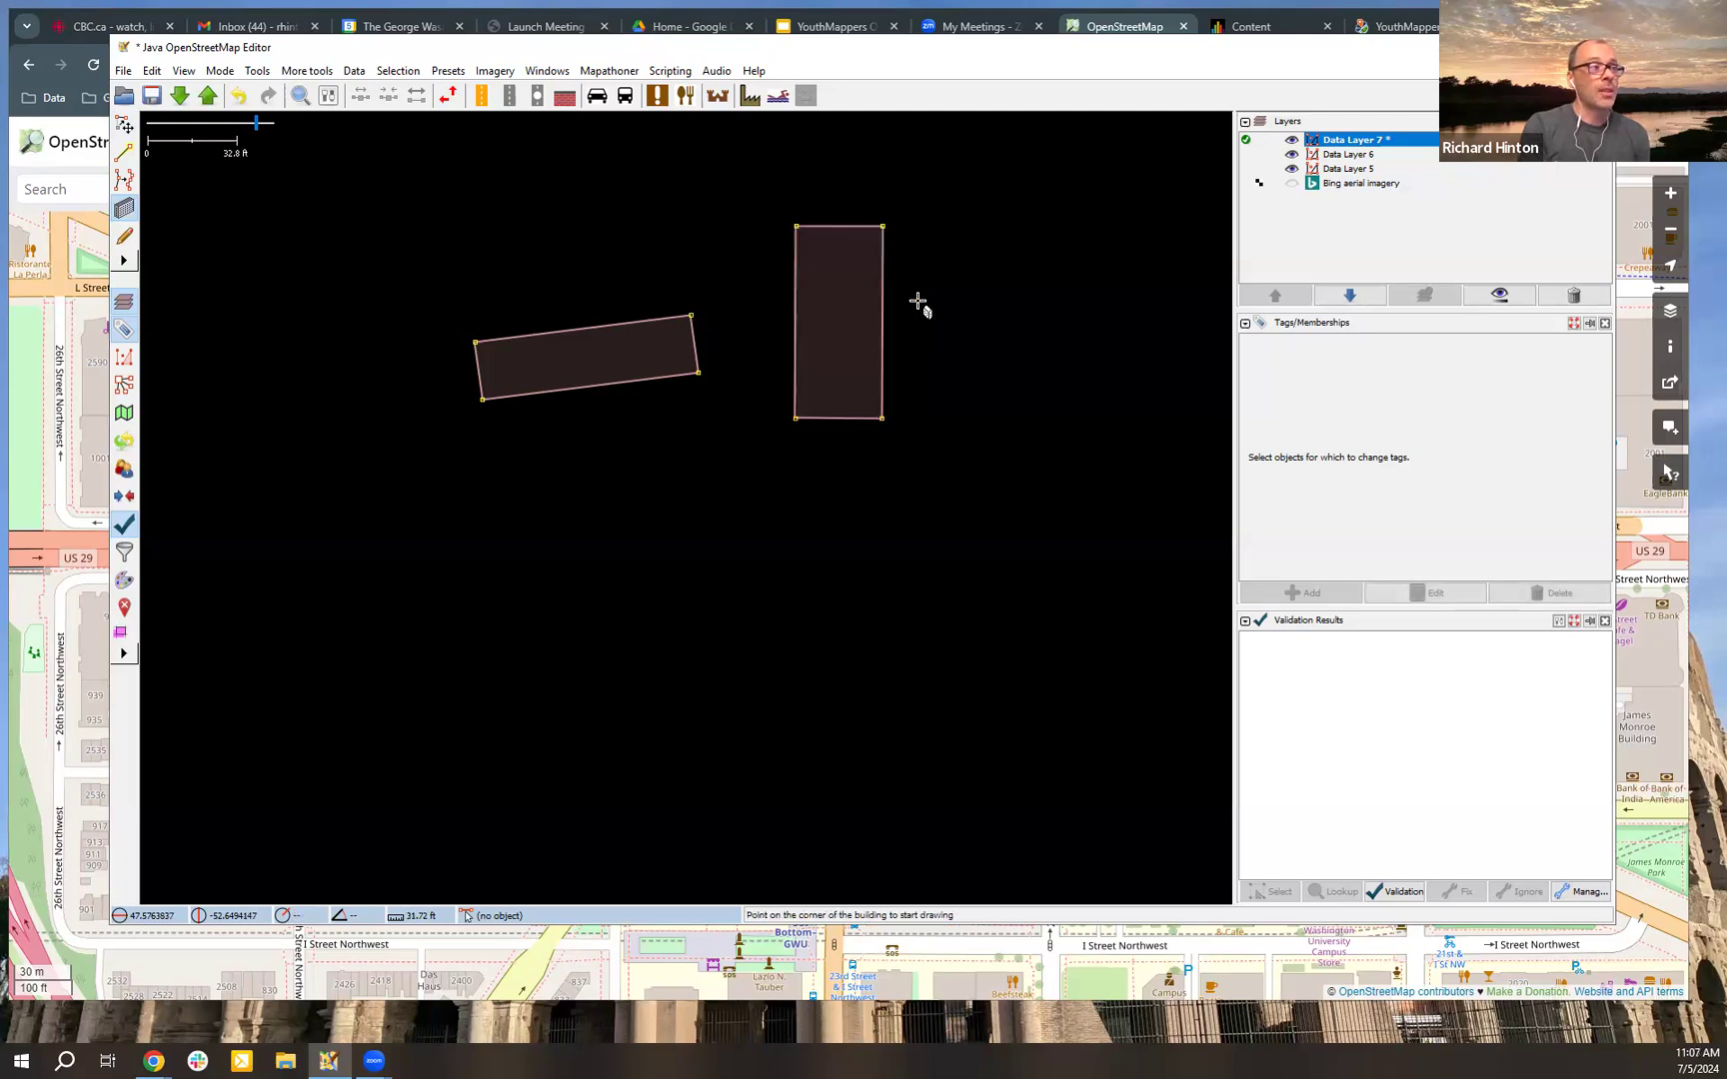
Step: Add a node on the second building's east wall and extrude the section south of it outward into an L-shaped wing
key("s")
left_click(884, 378)
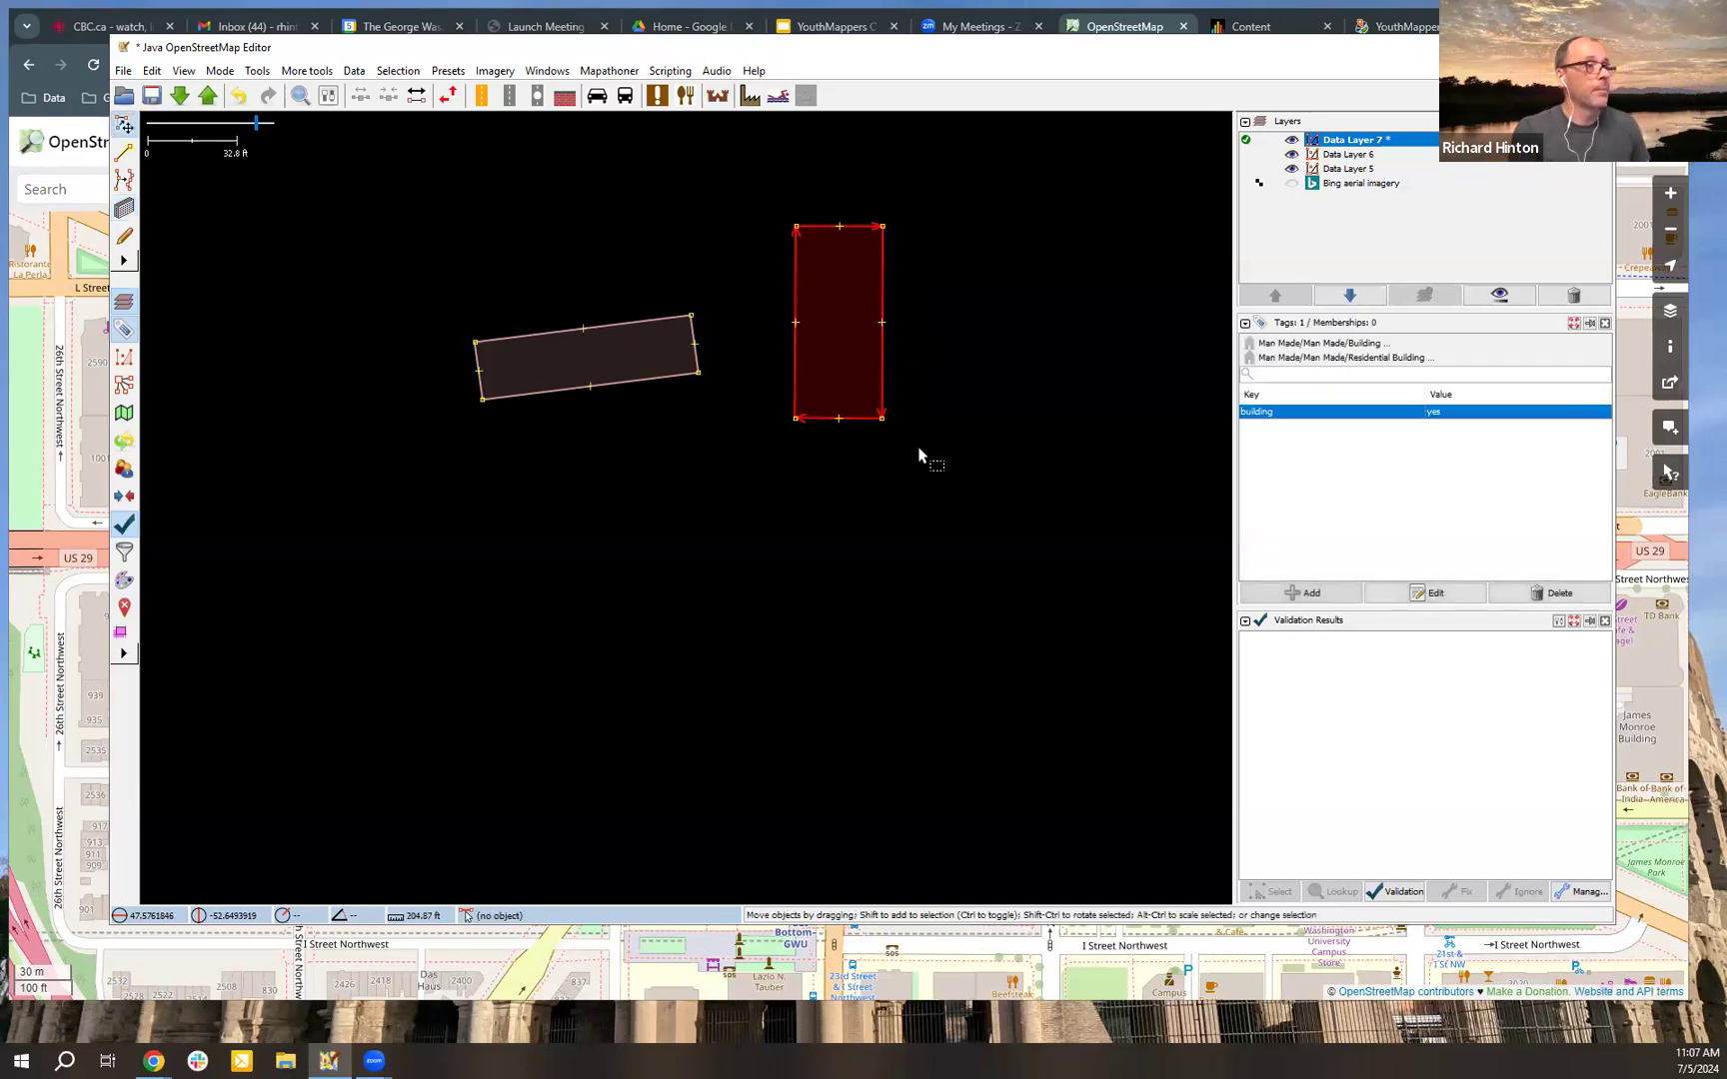
left_click(896, 360)
left_click(886, 363)
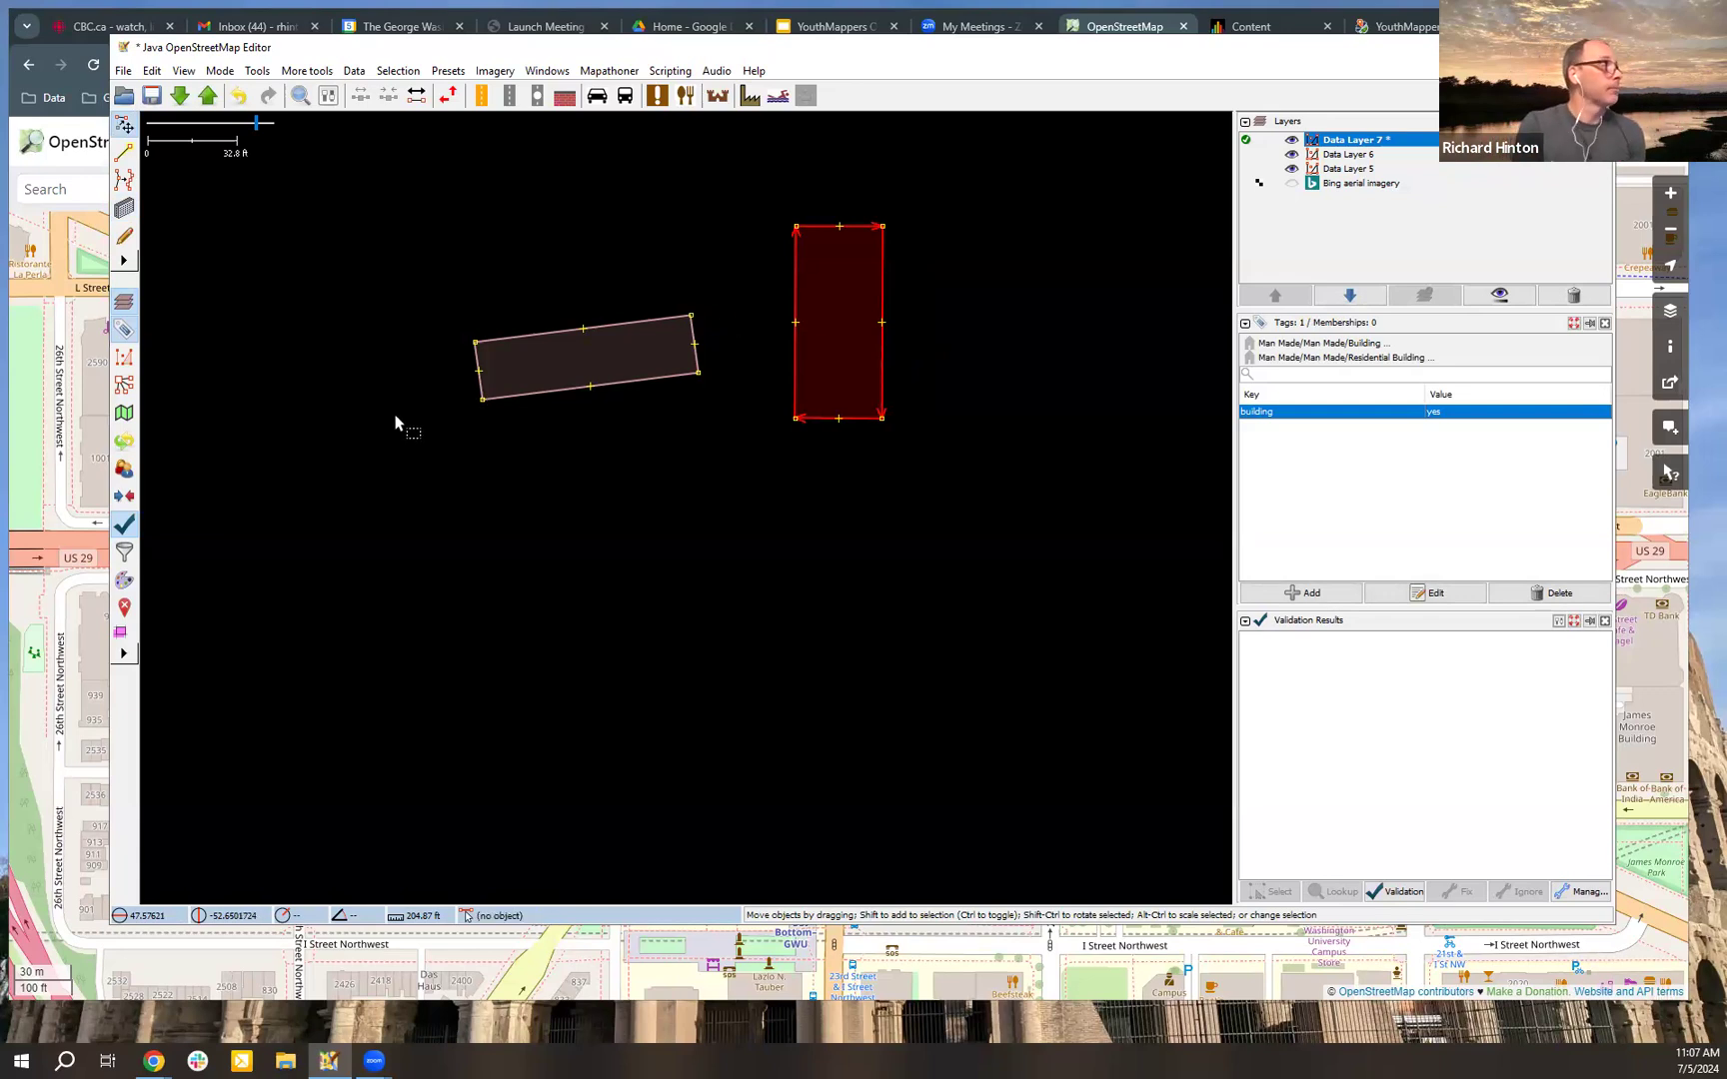
left_click(222, 71)
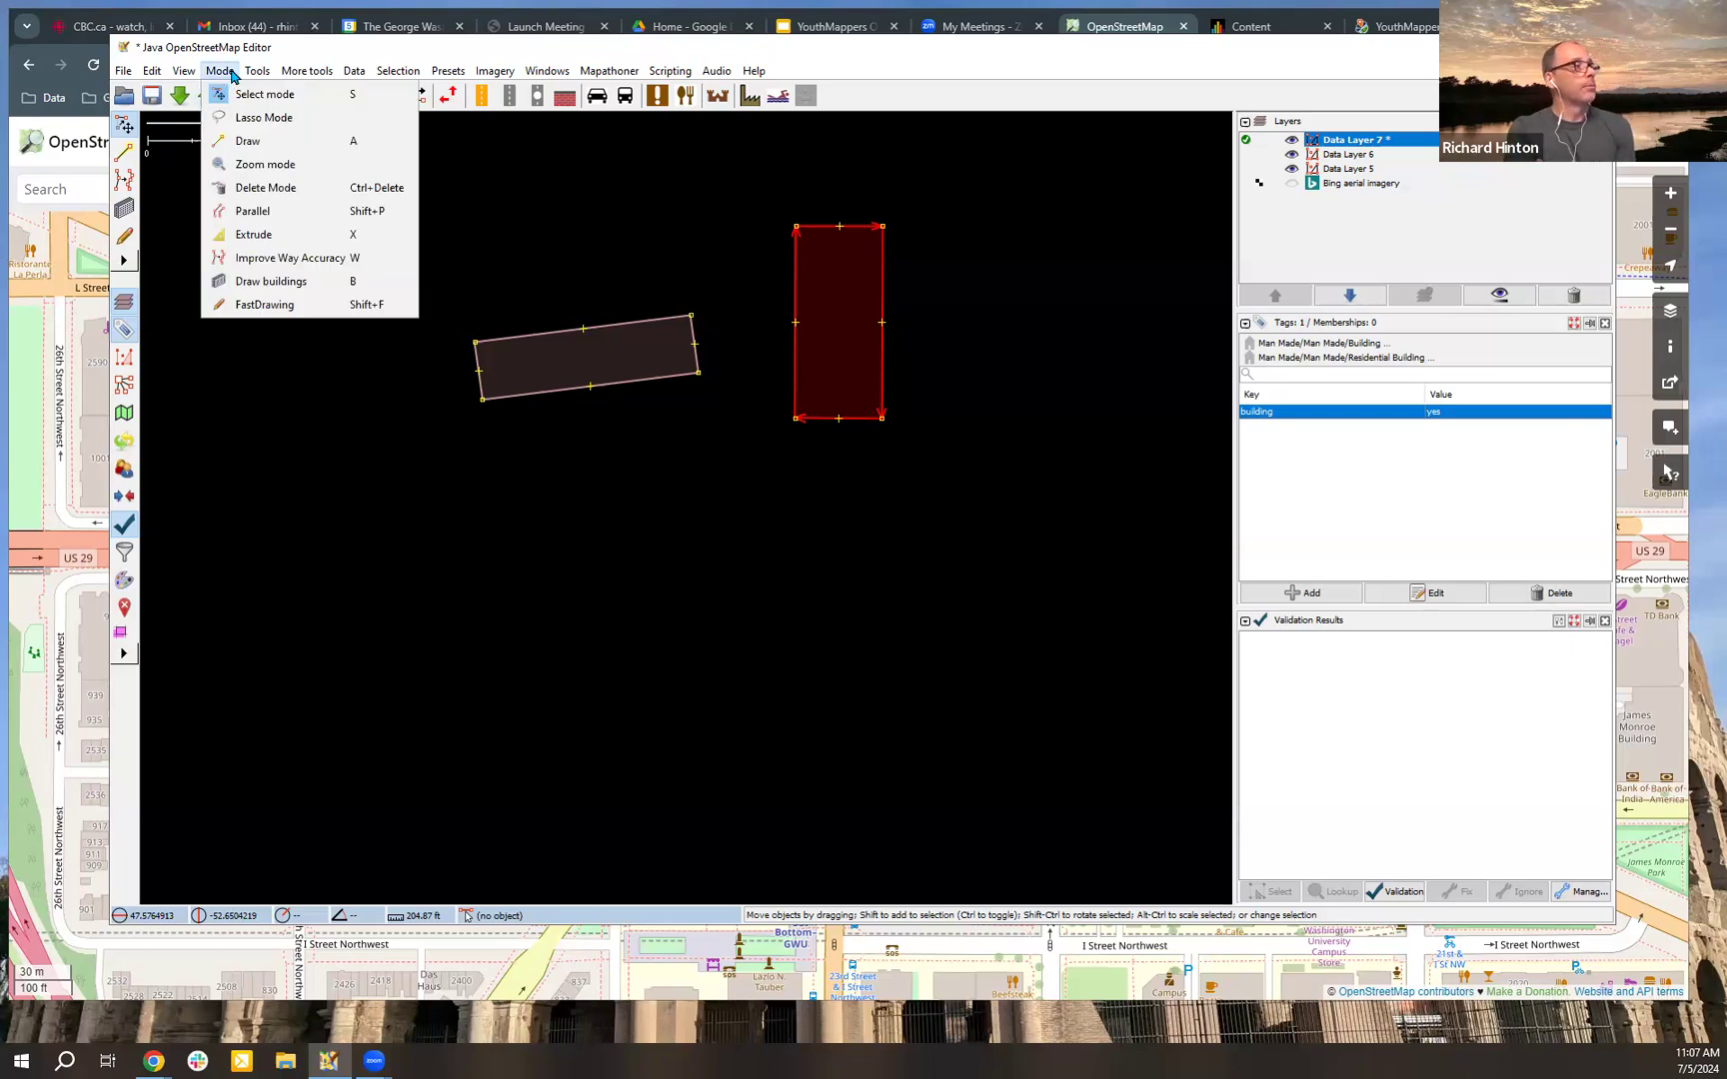
left_click(310, 241)
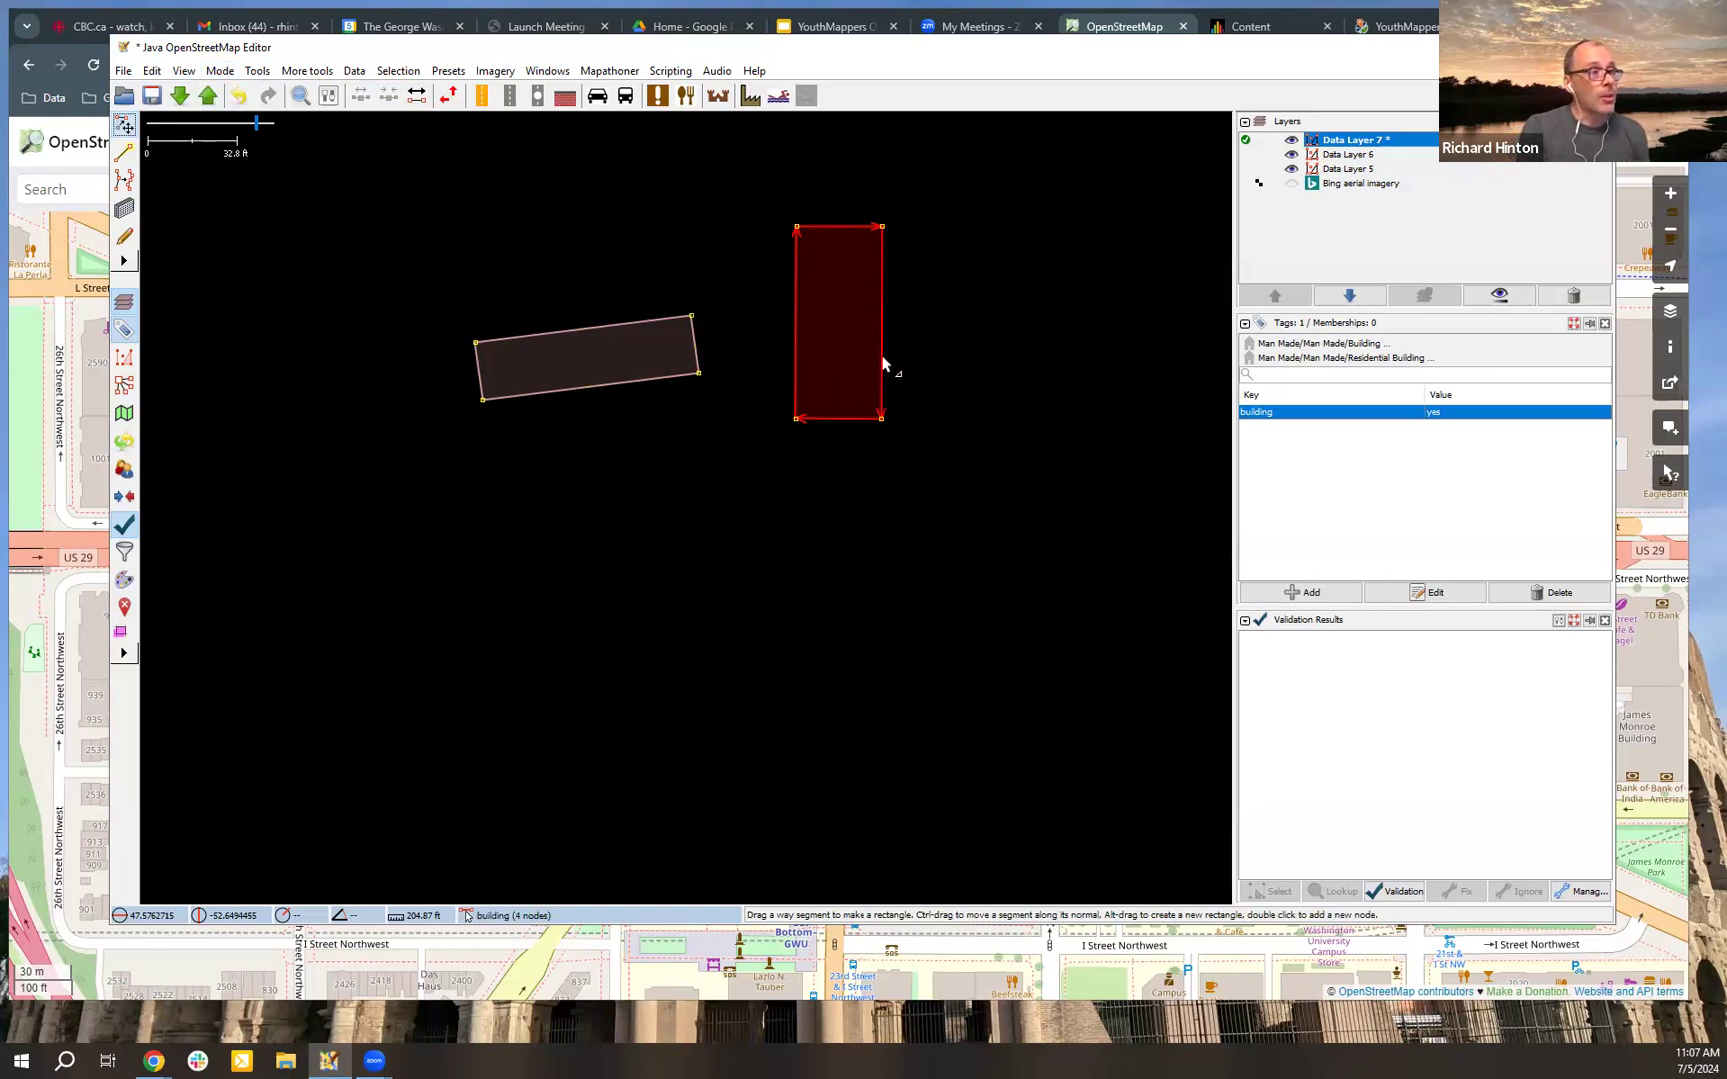
left_click_drag(973, 321, 885, 428)
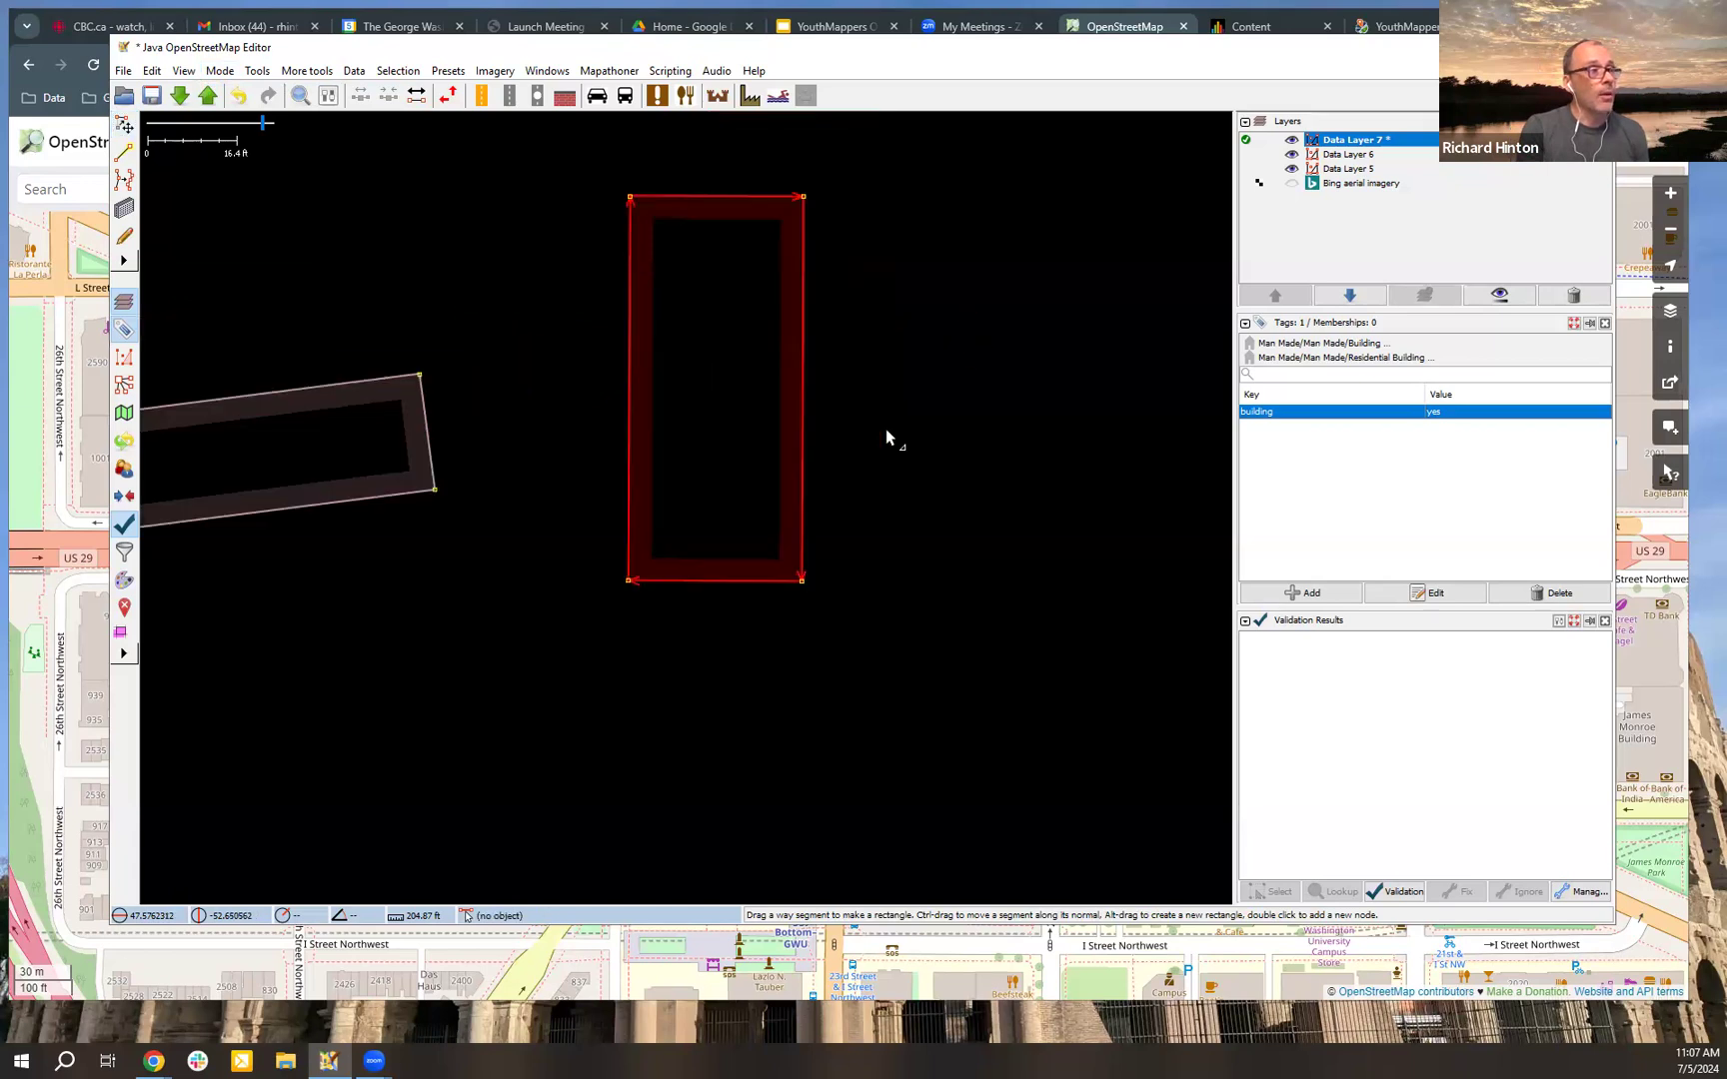
double_click(795, 470)
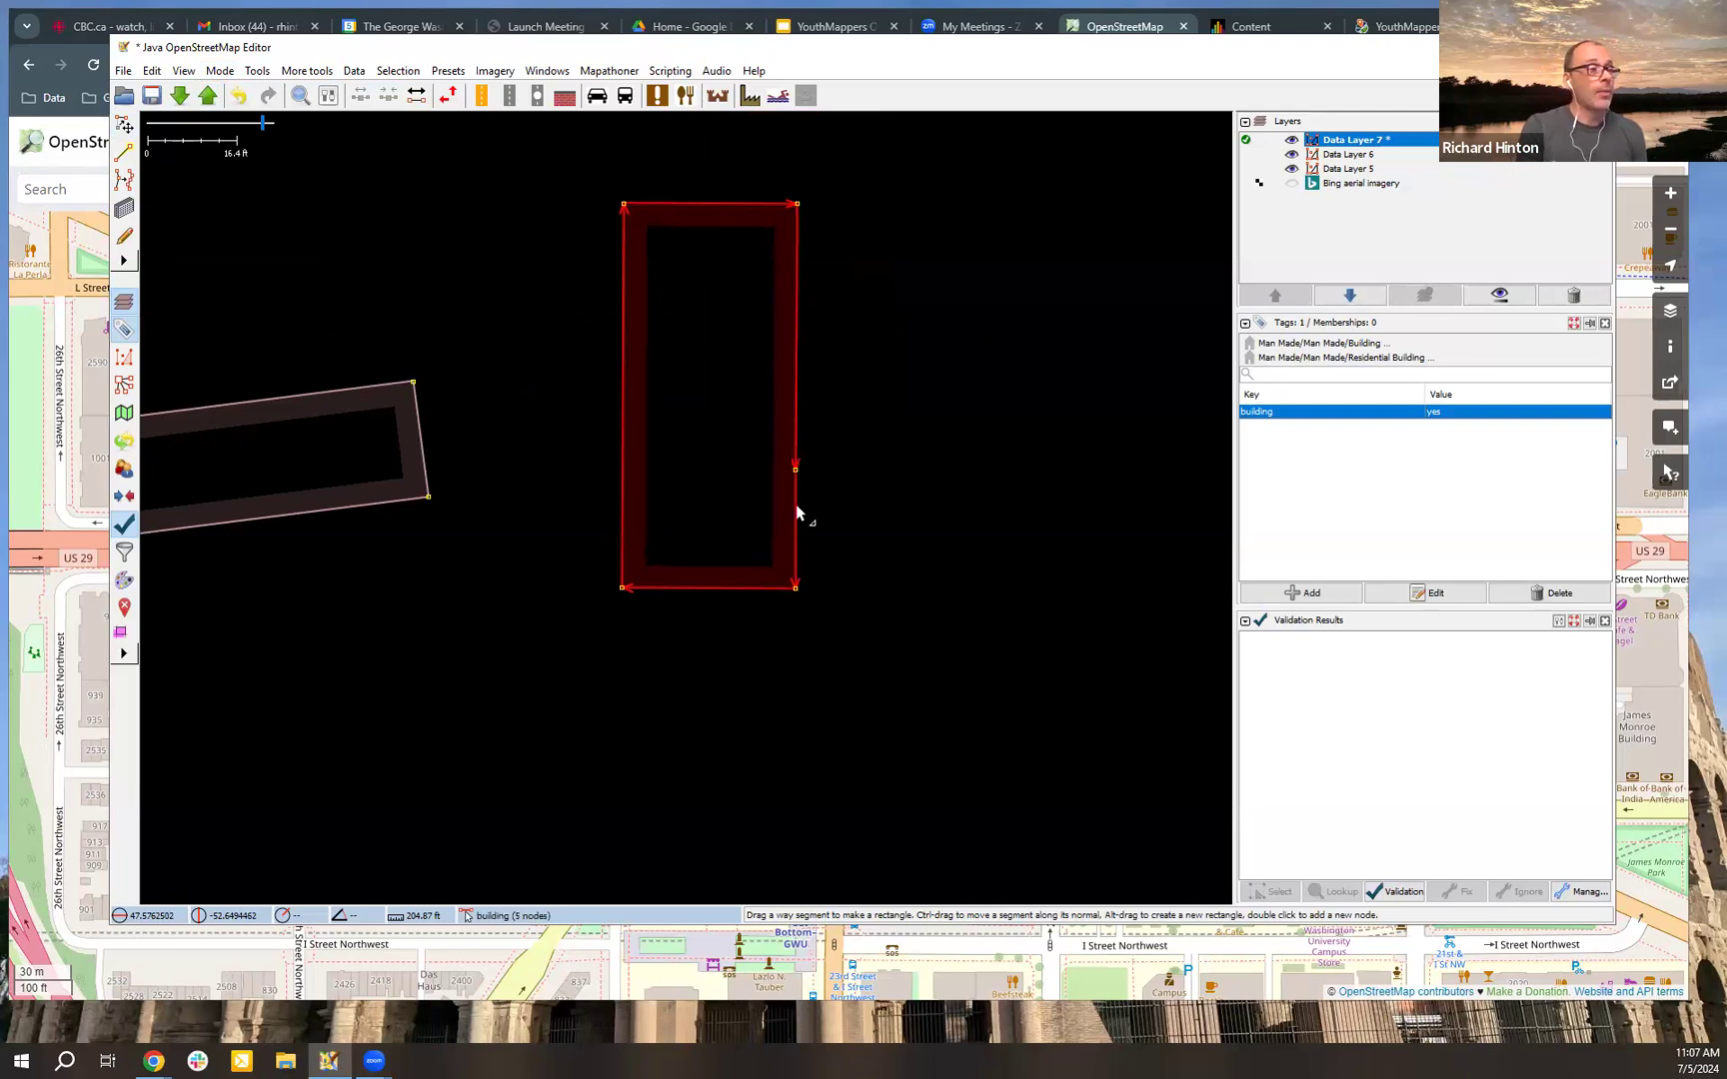
left_click_drag(810, 502, 904, 510)
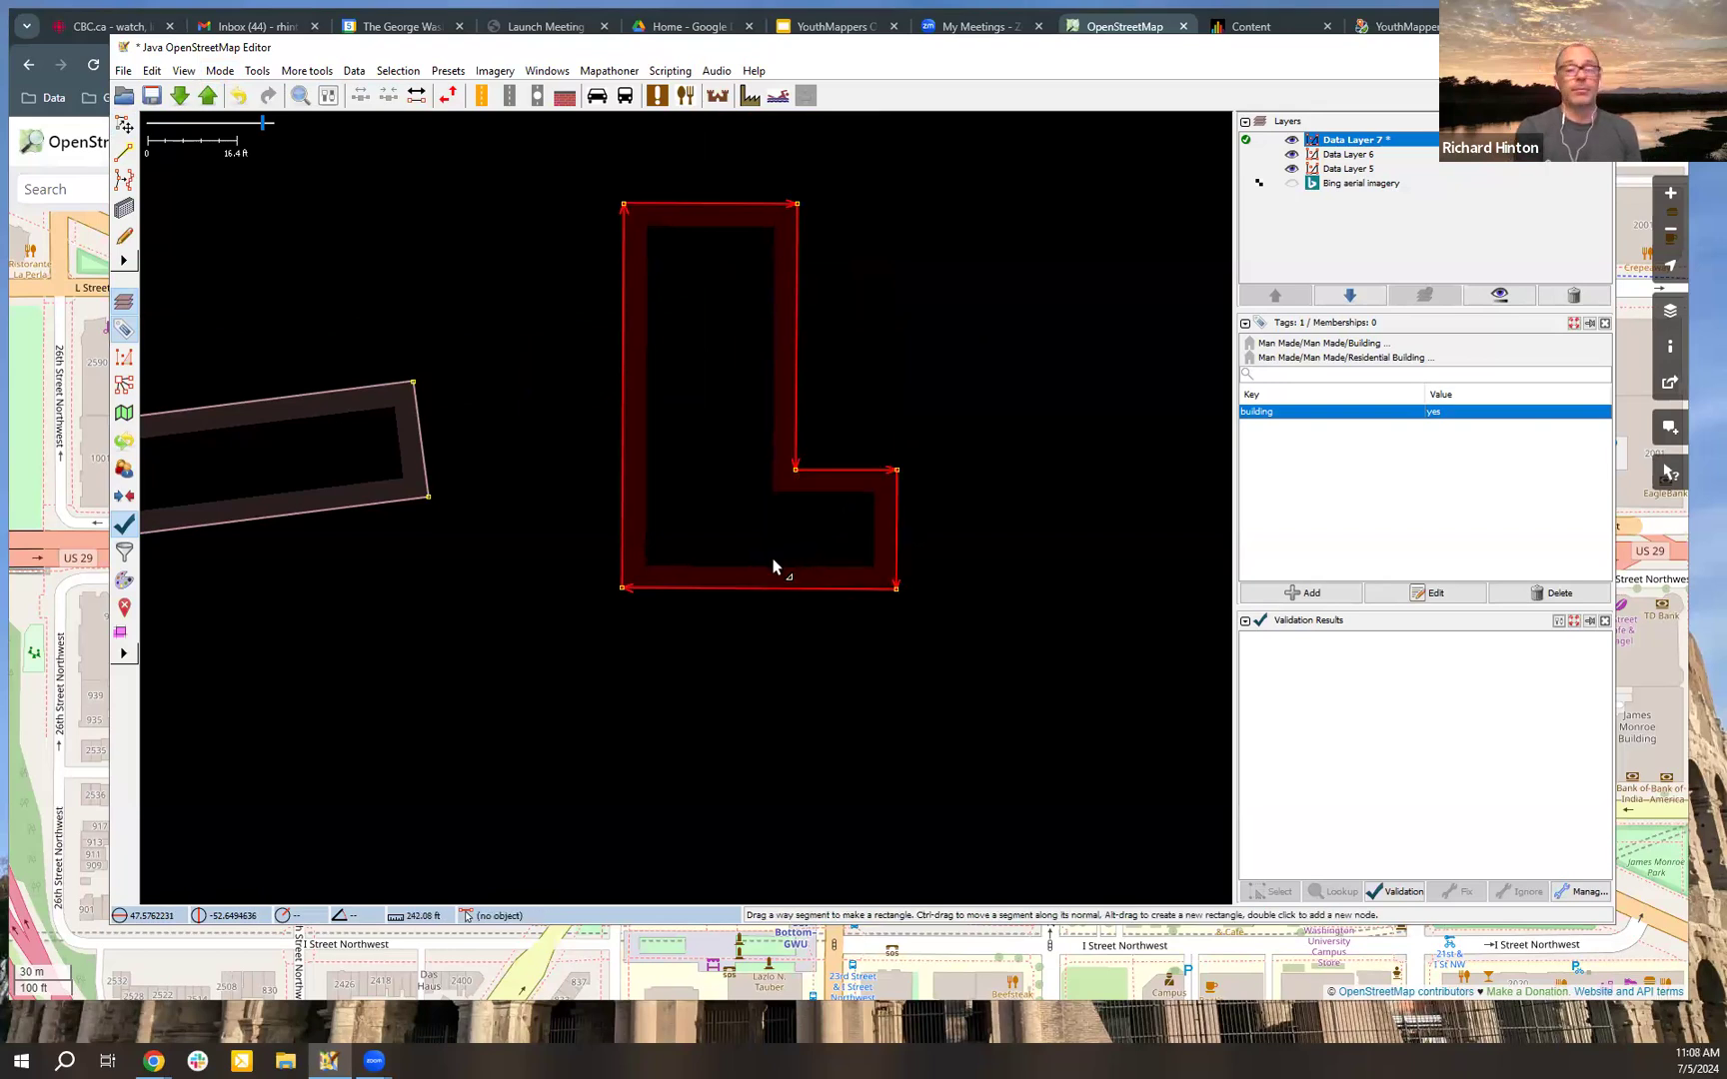
Step: Add two nodes near the north end of the building's west wall and extrude the segment between them inward as a notch
double_click(623, 246)
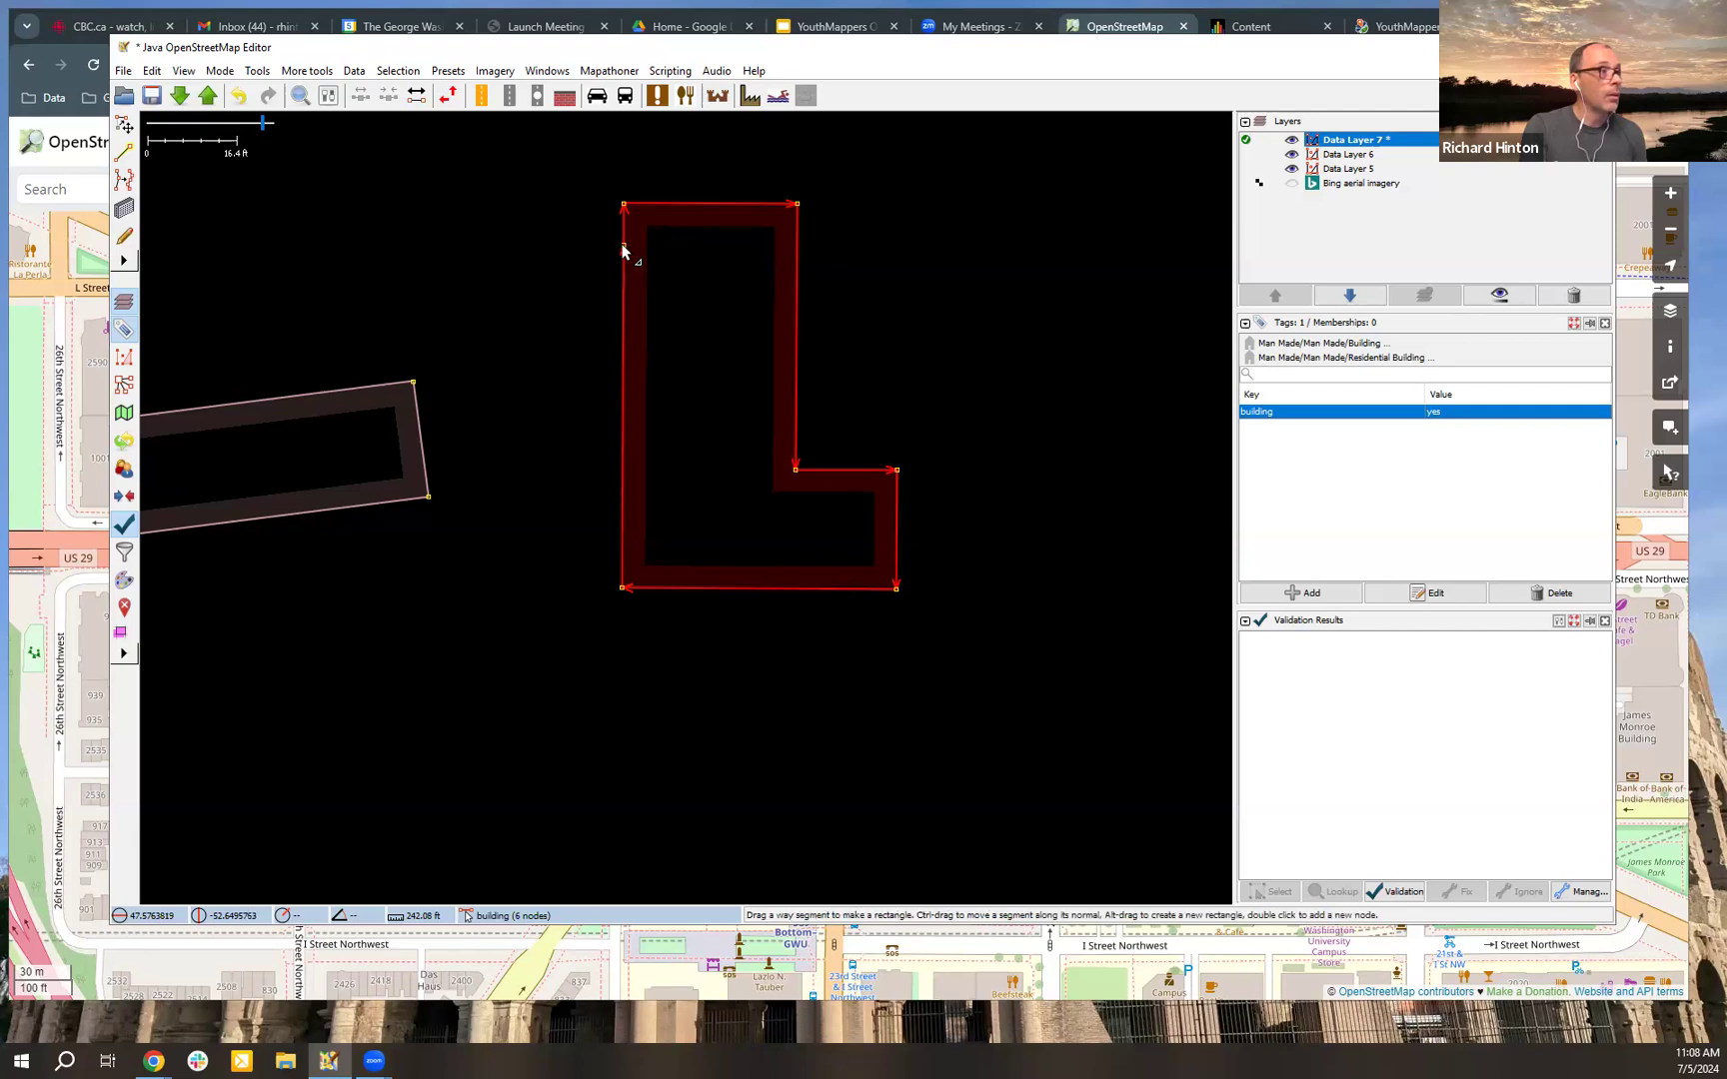
double_click(624, 309)
left_click_drag(625, 284, 669, 279)
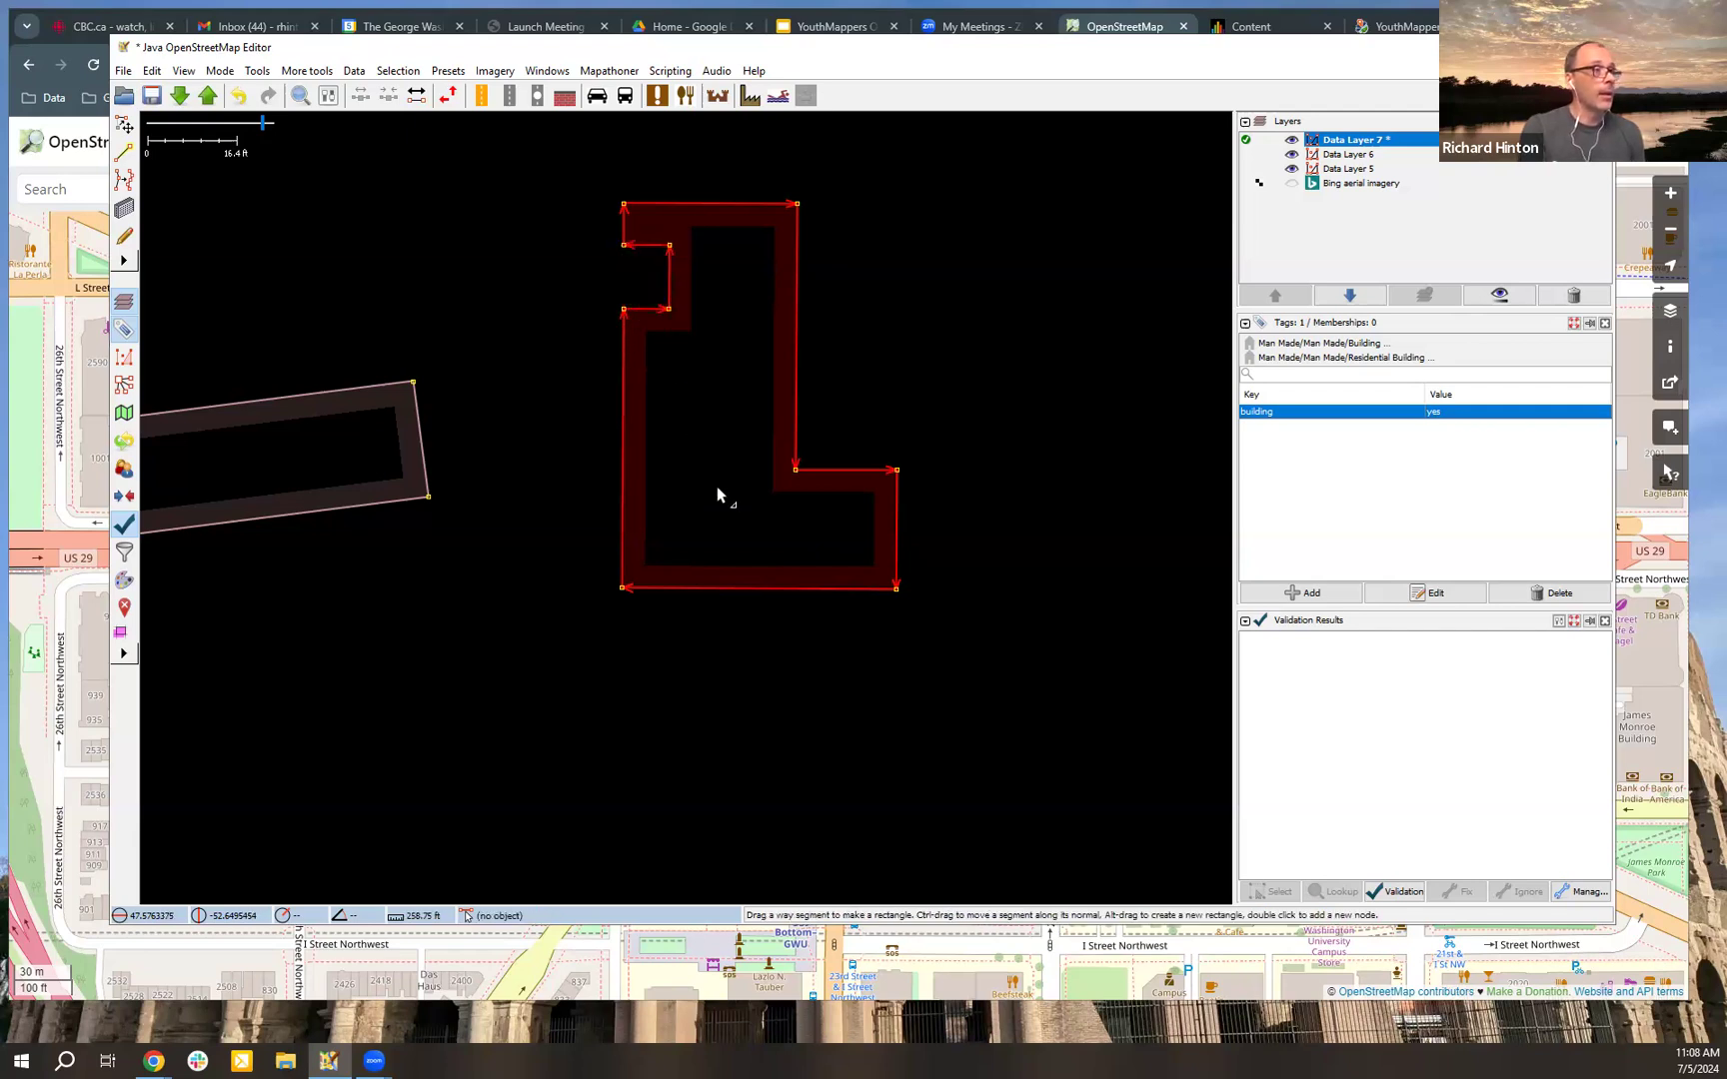
Step: Add two nodes near the west end of the building's south wall and extrude the segment between them outward about 9 ft
double_click(674, 590)
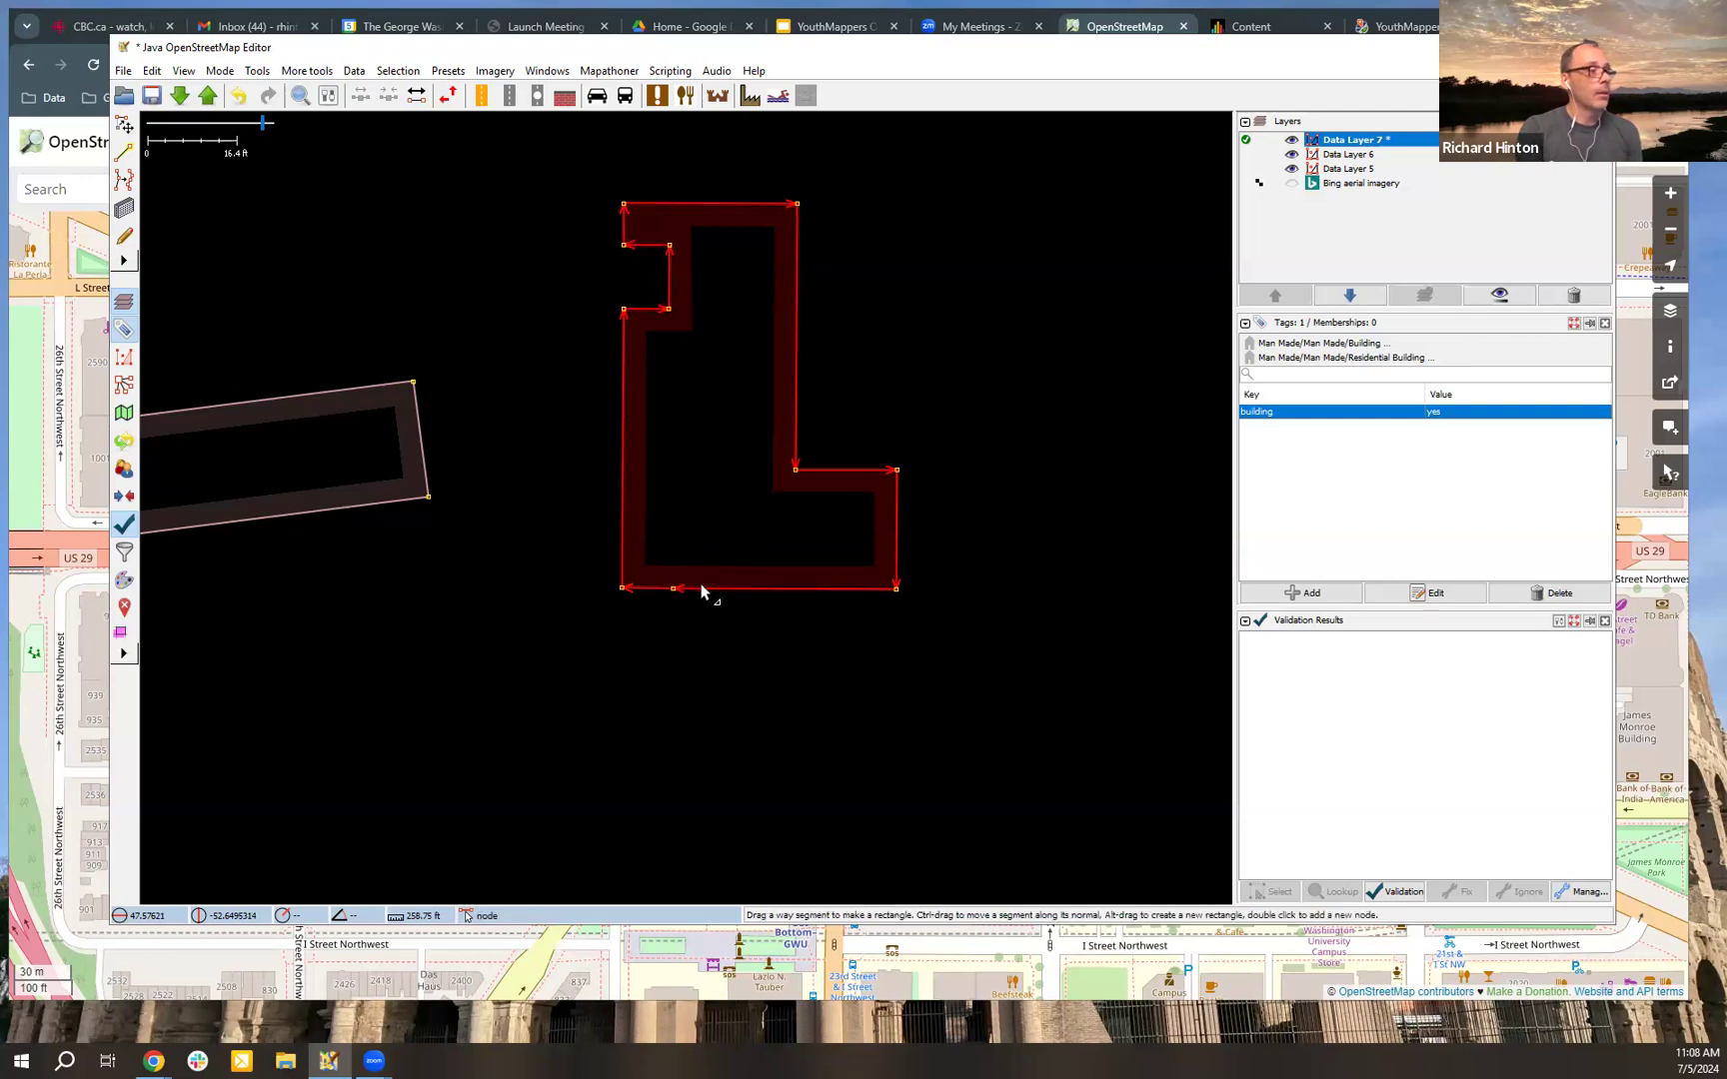
double_click(707, 589)
left_click_drag(697, 588, 696, 640)
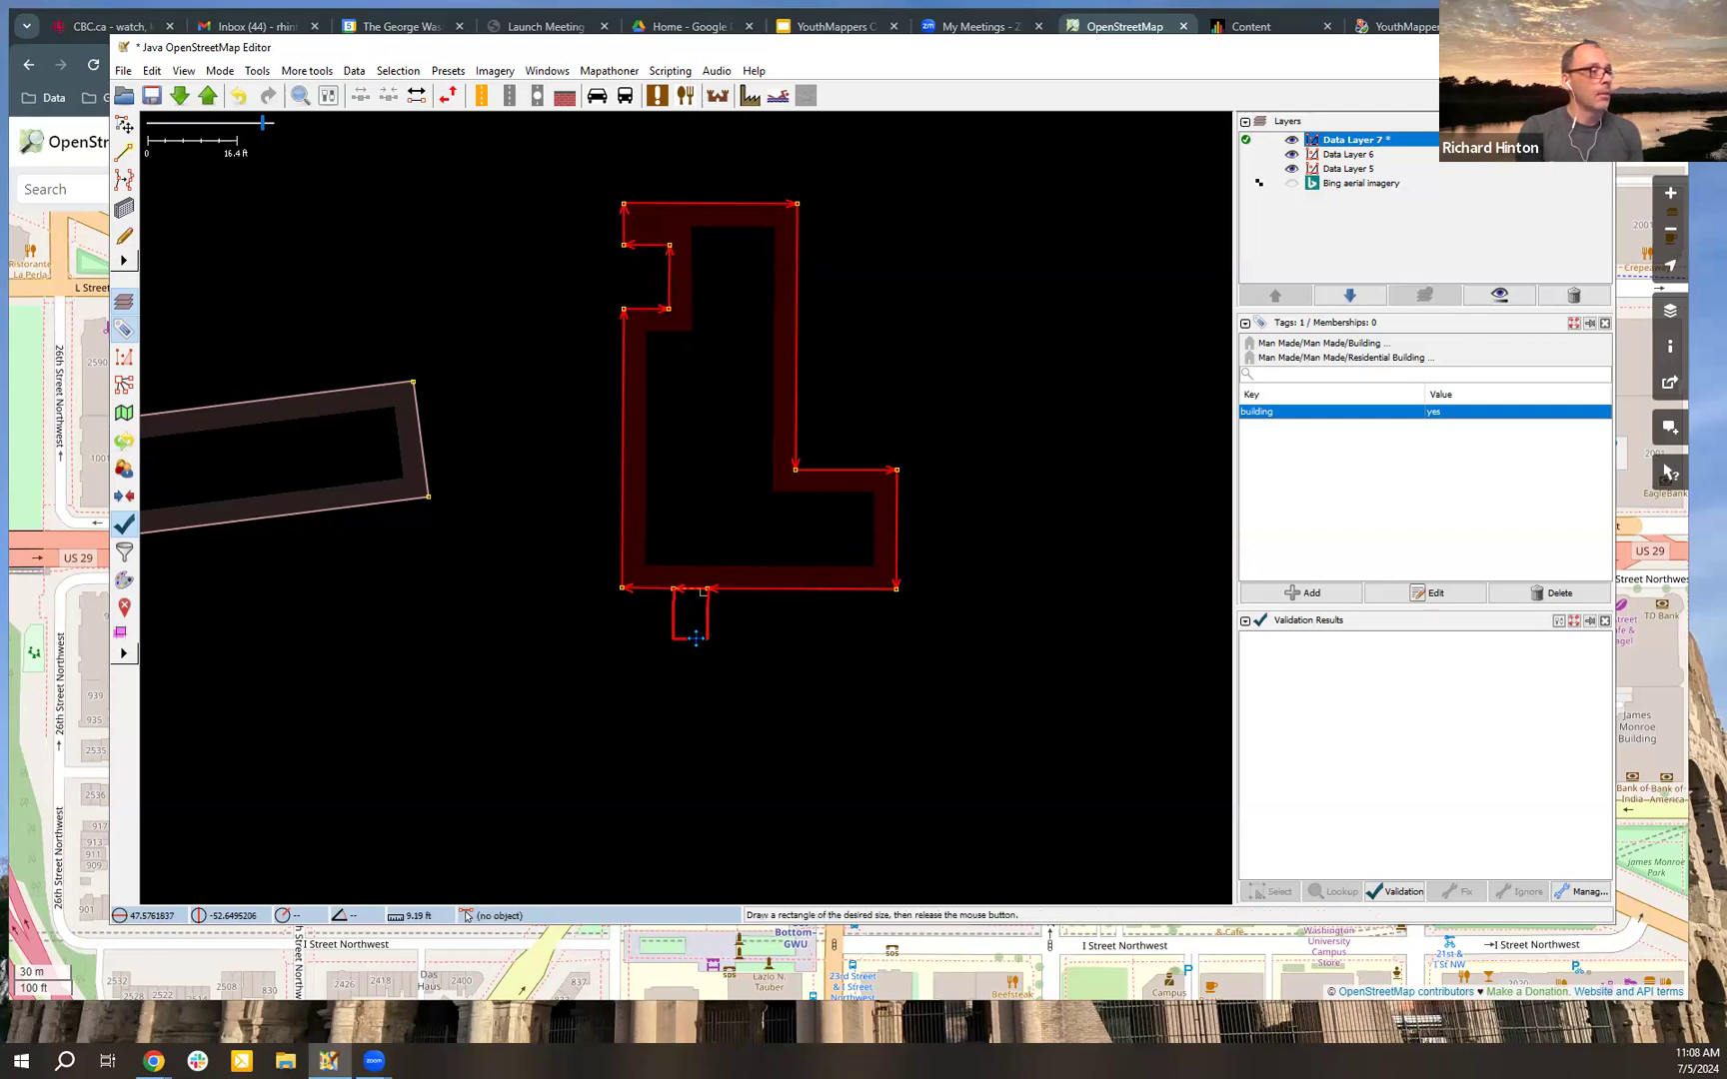
Step: Add two nodes on the building's south wall toward its east end and extrude the segment between them outward as a second leg
double_click(804, 588)
double_click(836, 589)
left_click_drag(821, 607, 836, 638)
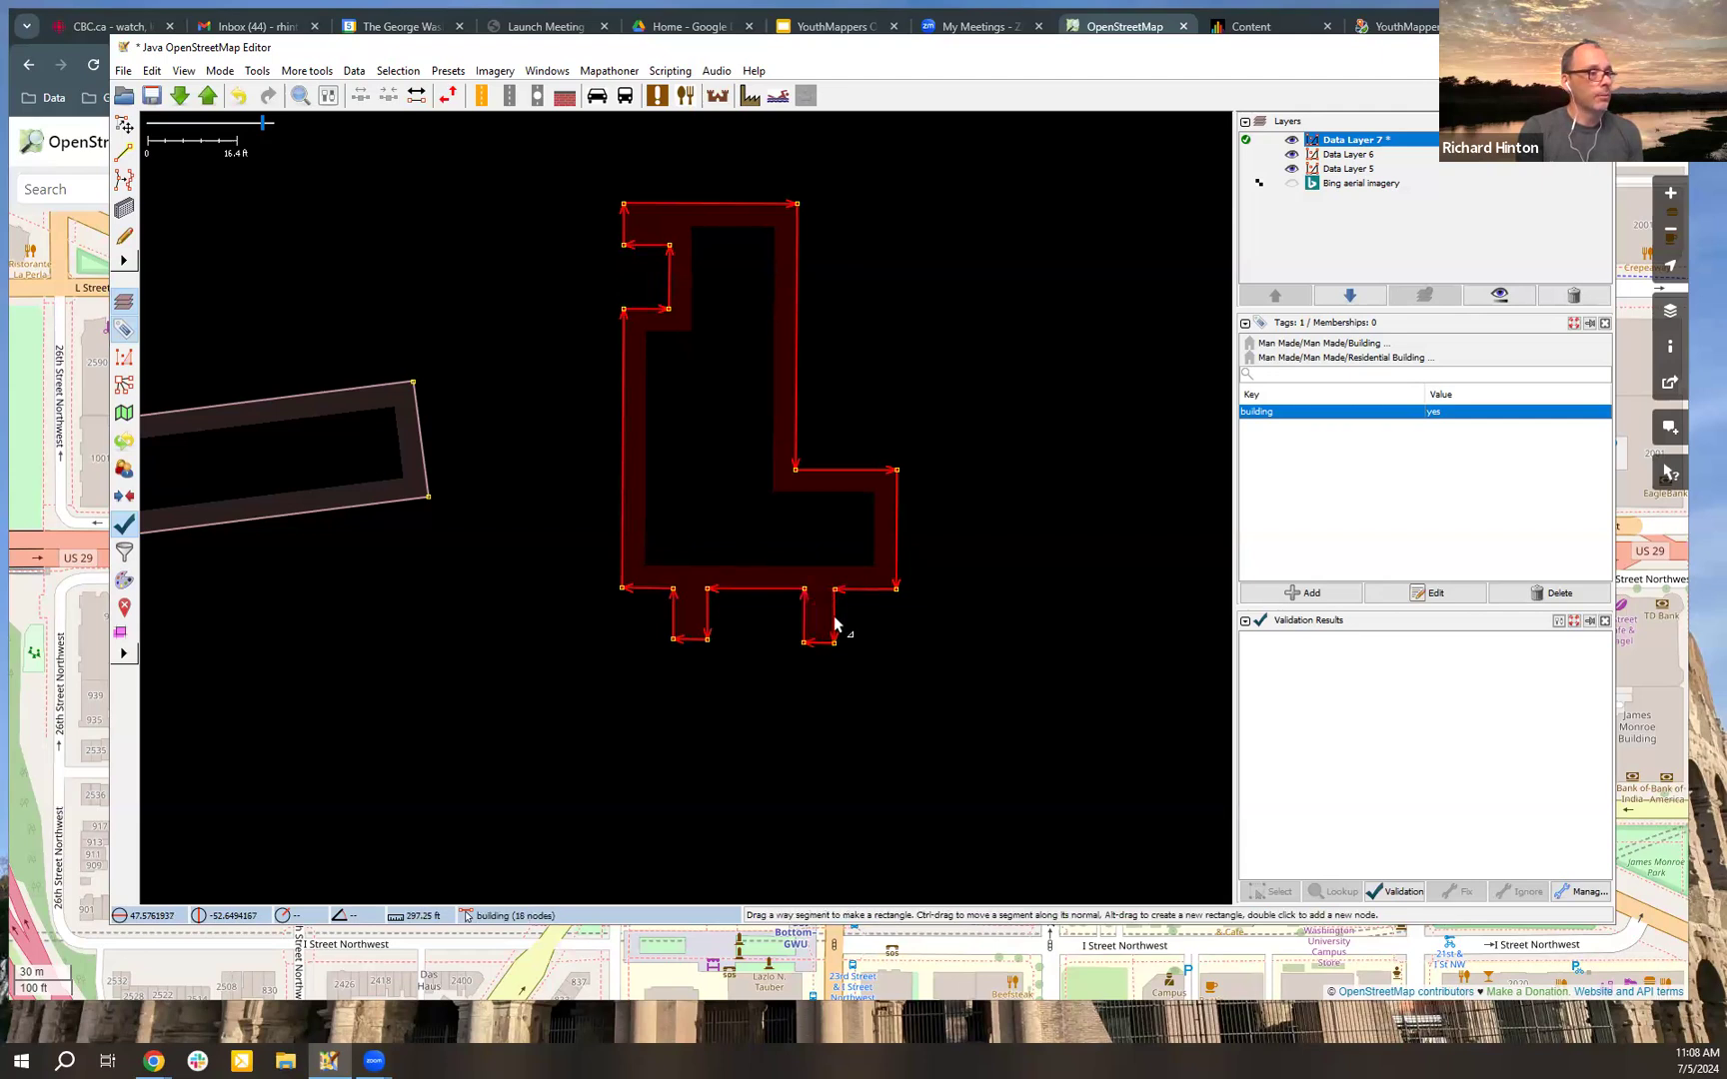
Step: Add a node on the east side of the second leg and extrude the part below it eastward into a foot
scroll(835, 630, "up", 2)
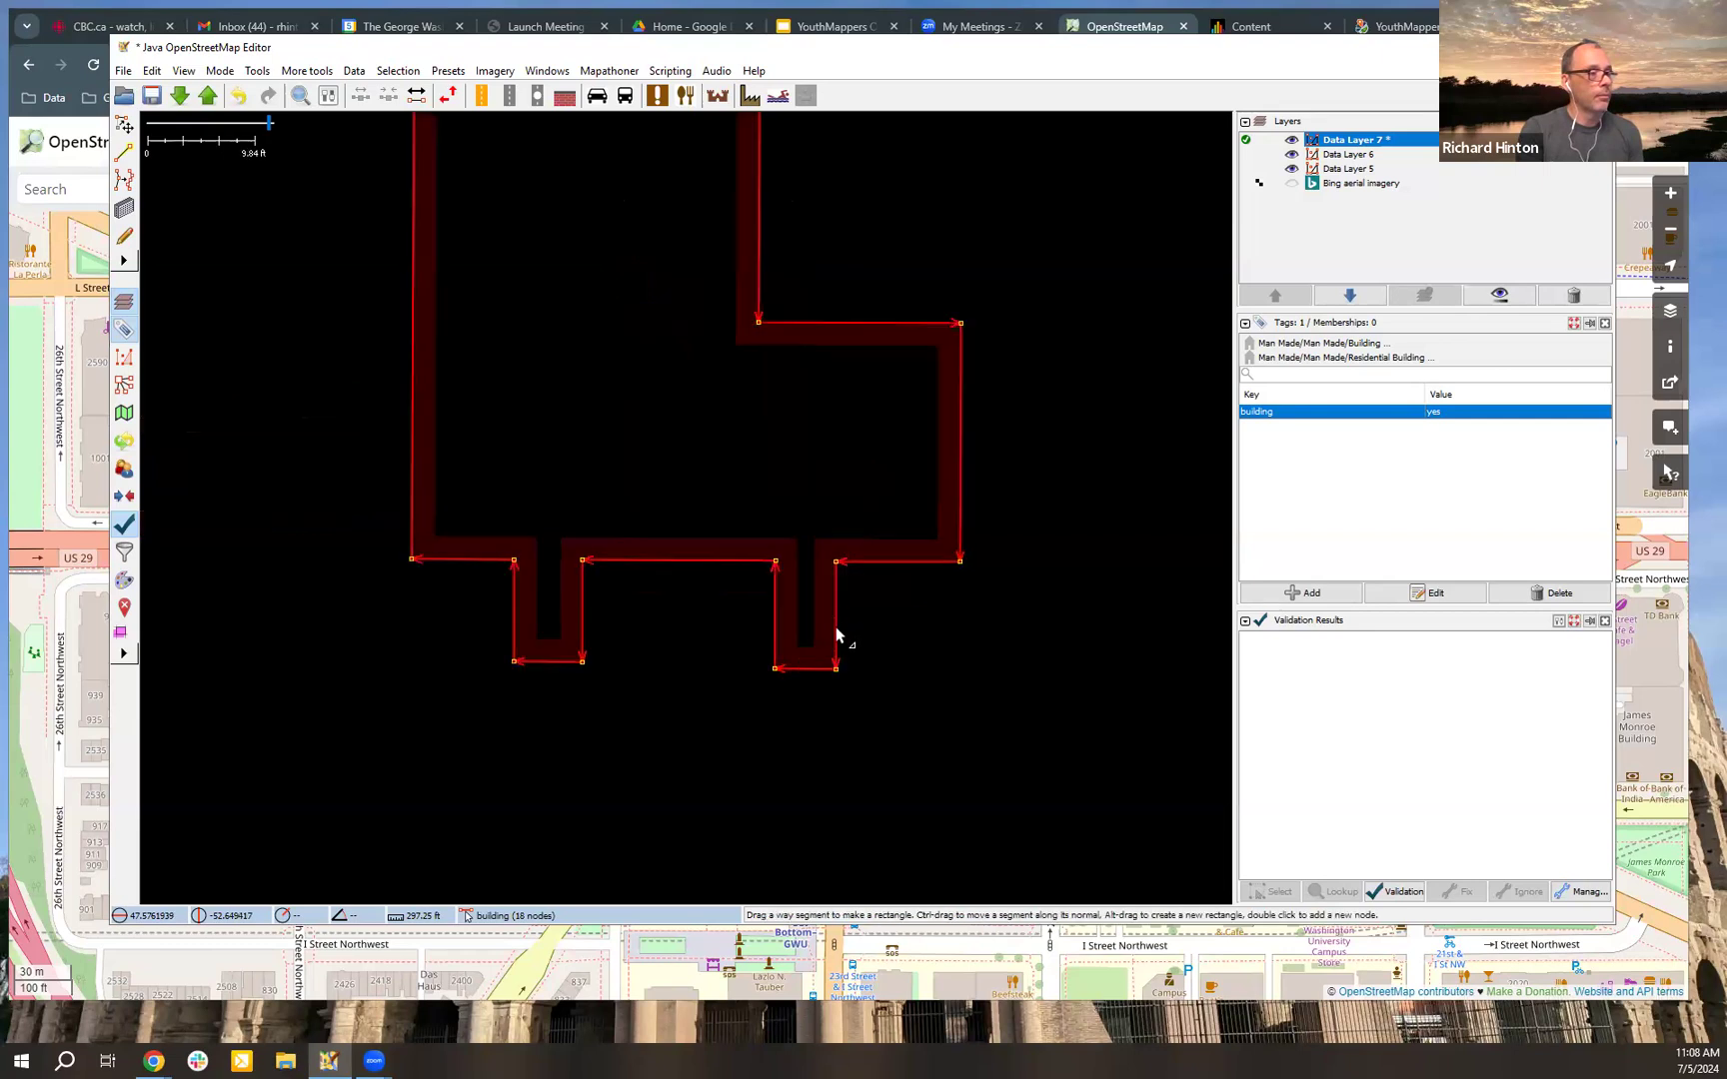
mouse_move(843, 649)
left_mouse_down()
mouse_move(921, 641)
mouse_move(814, 696)
left_mouse_up()
scroll(814, 697, "down", 2)
mouse_move(917, 359)
left_mouse_down()
mouse_move(910, 416)
mouse_move(927, 415)
left_mouse_up()
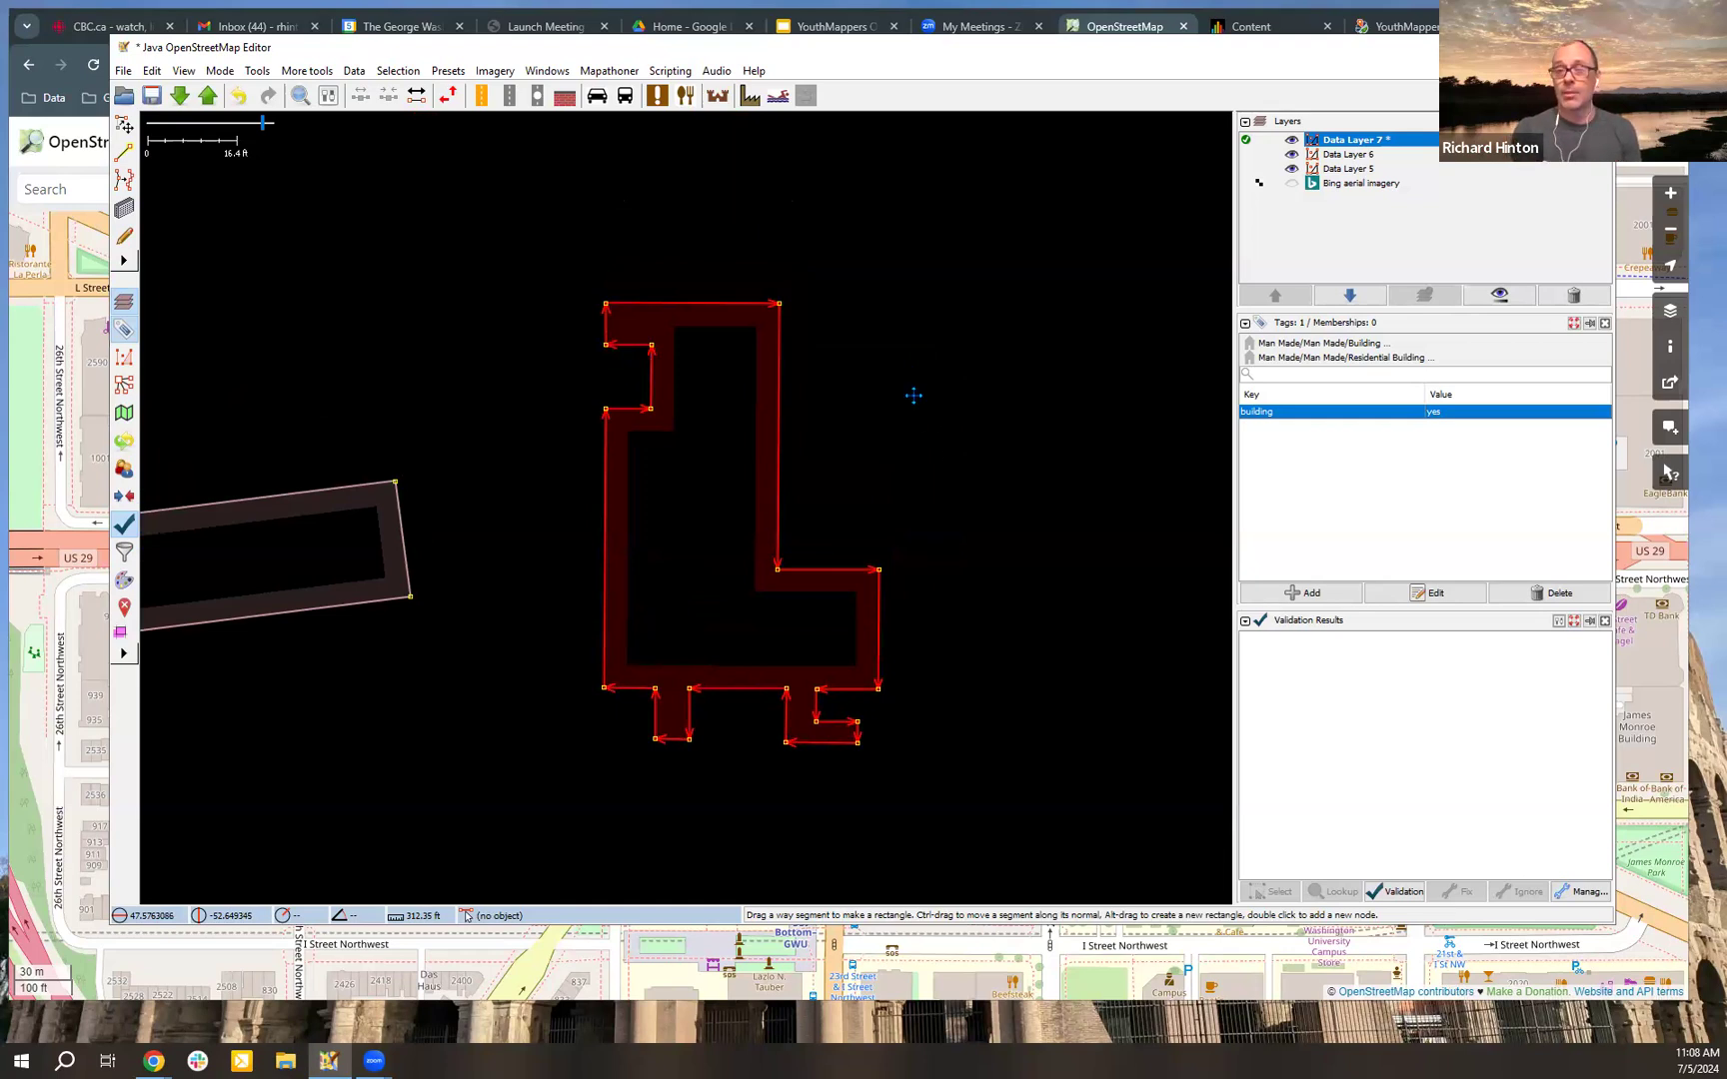
left_click_drag(913, 390, 930, 440)
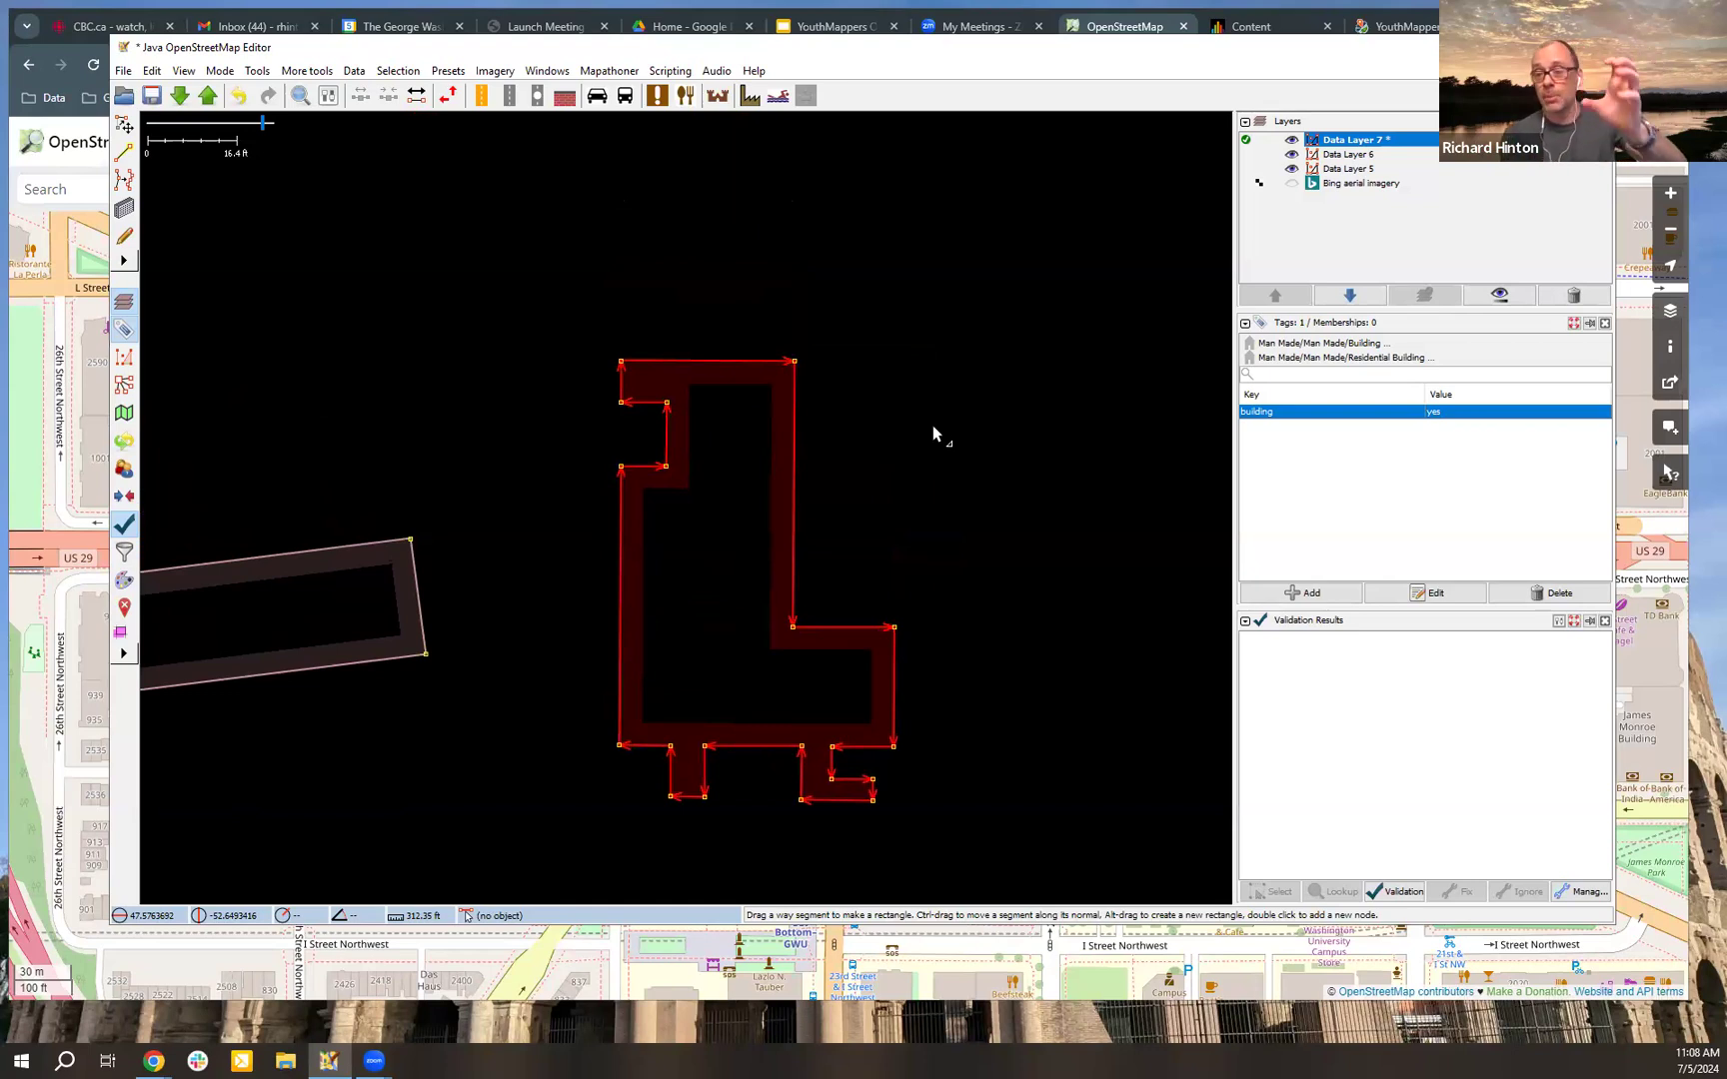
scroll(912, 446, "down", 1)
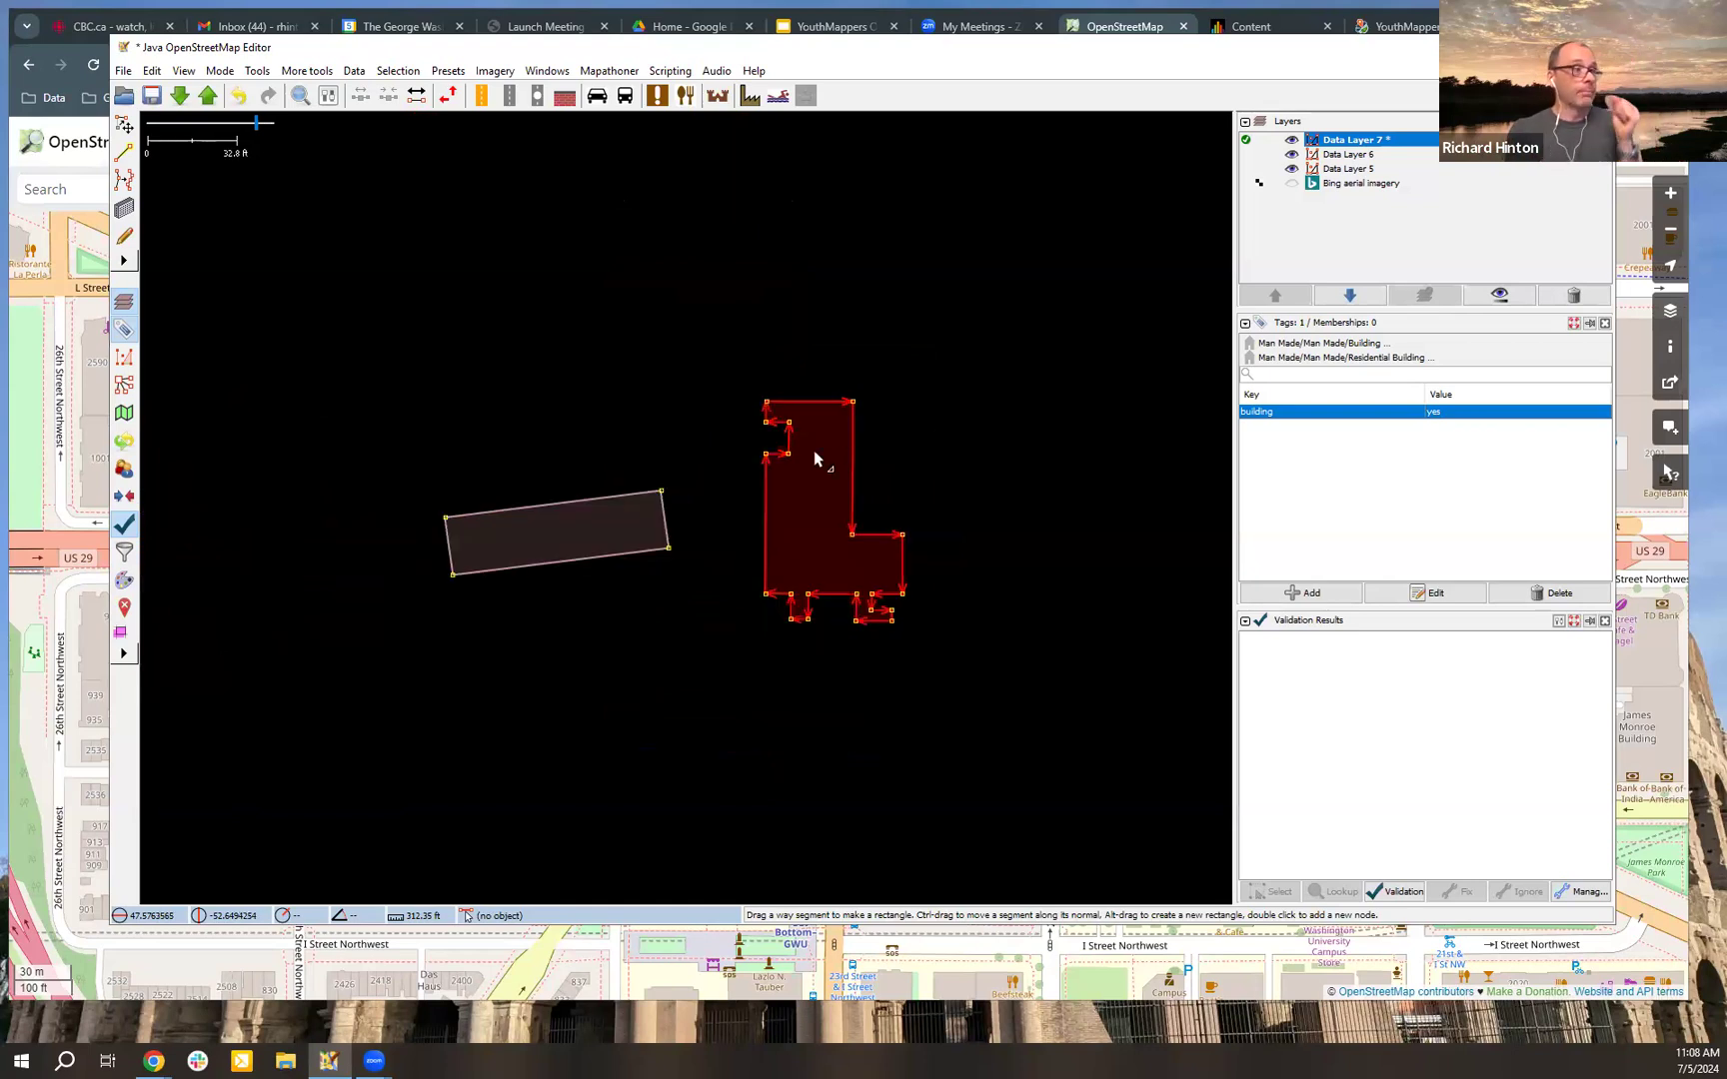
Step: Deselect the reshaped building and draw a slightly tilted rectangular building, about 34 ft wide, north of the first building
key("s")
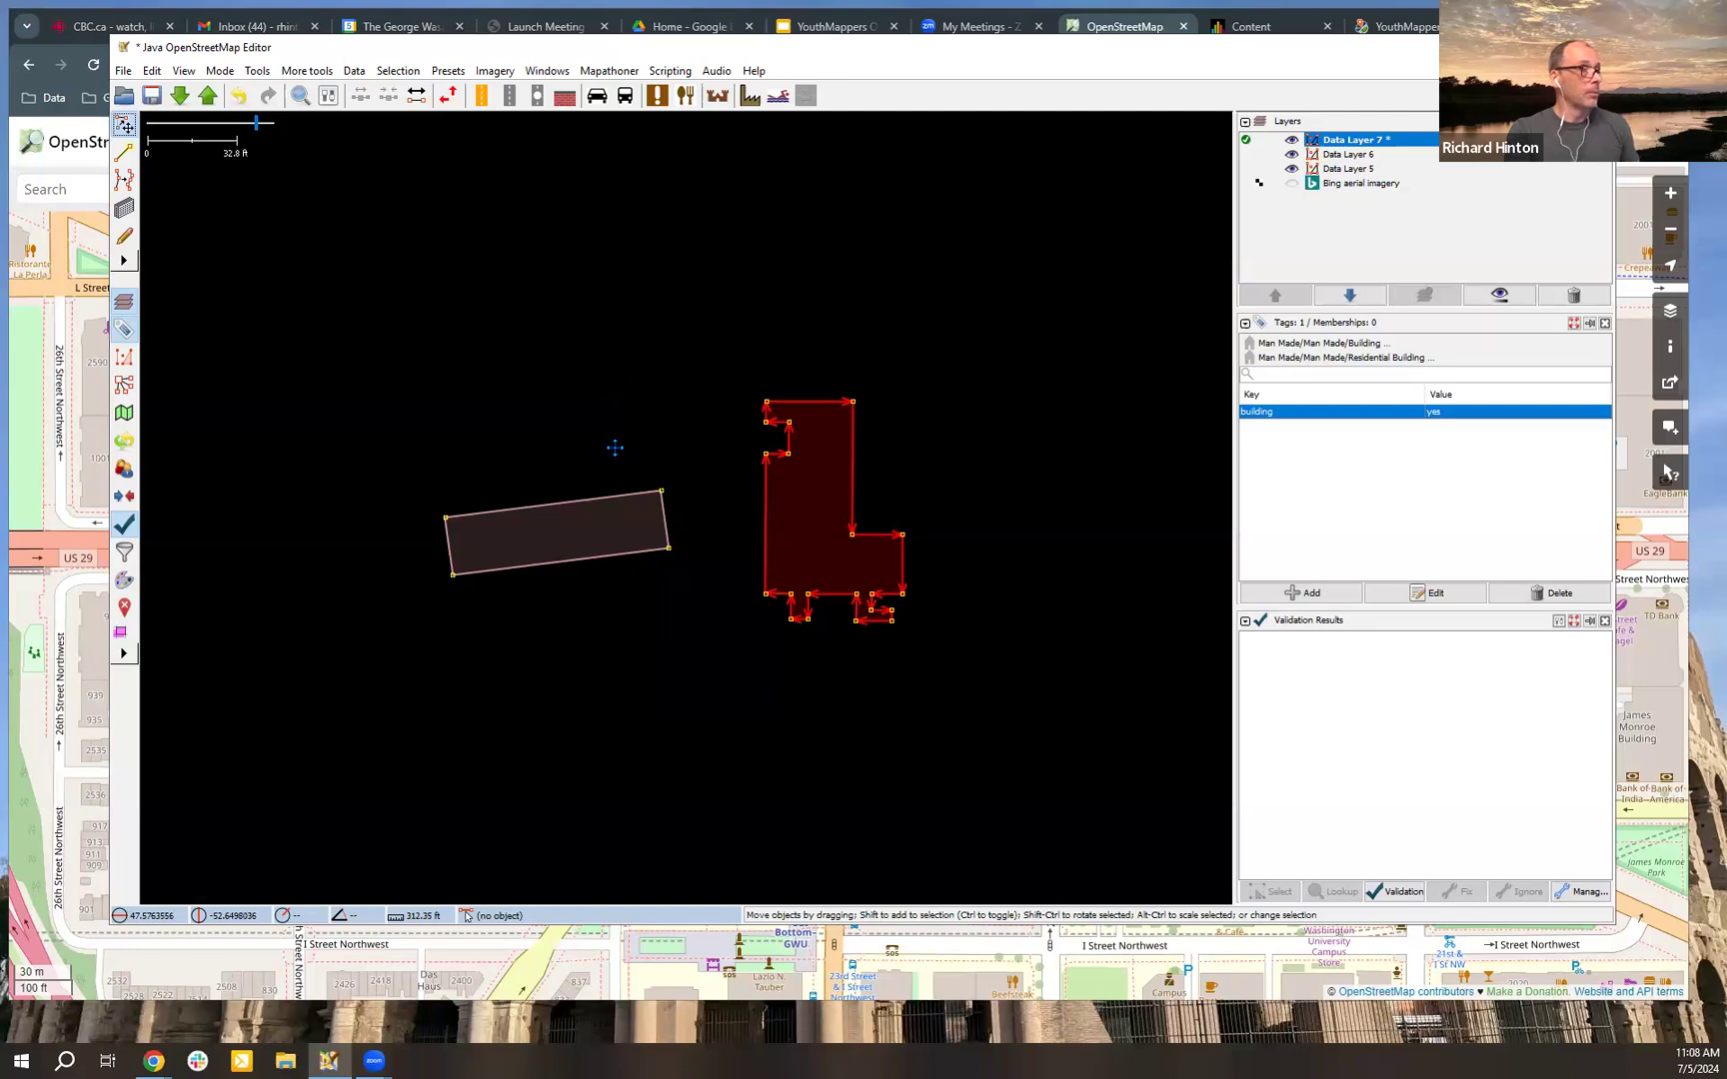
left_click_drag(608, 446, 655, 390)
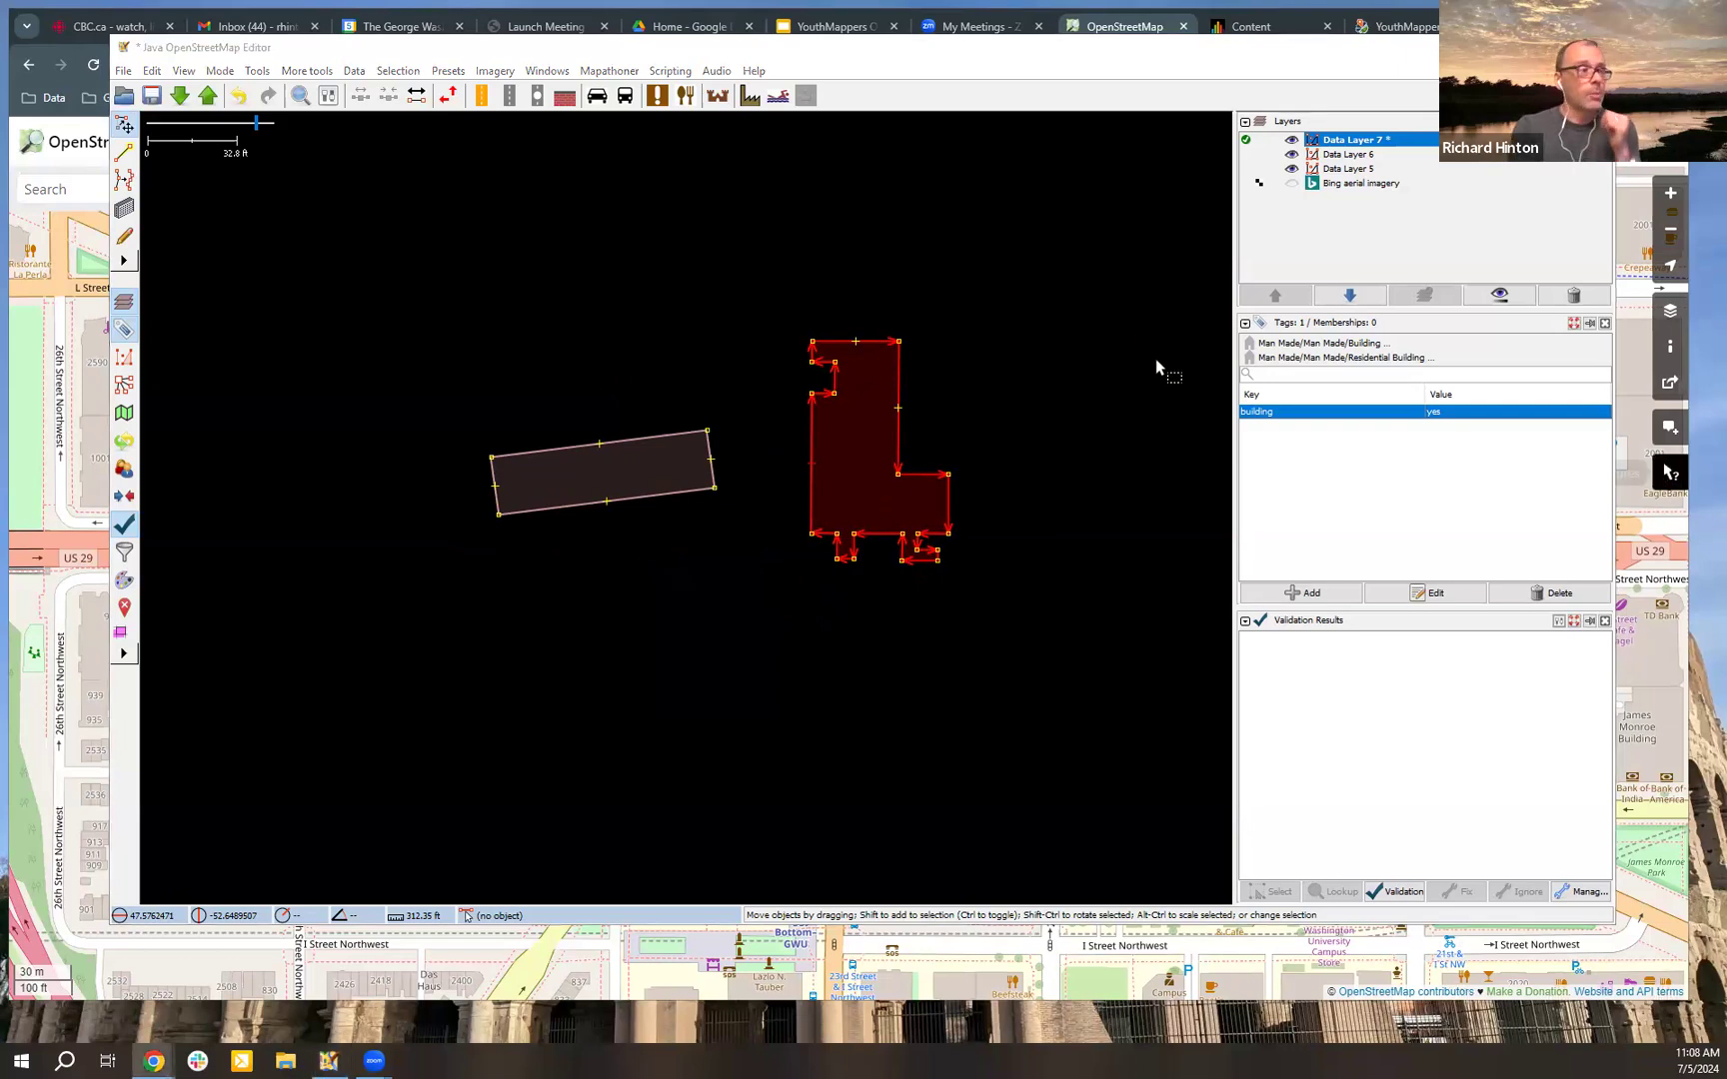
left_click(849, 297)
left_click_drag(714, 273, 717, 338)
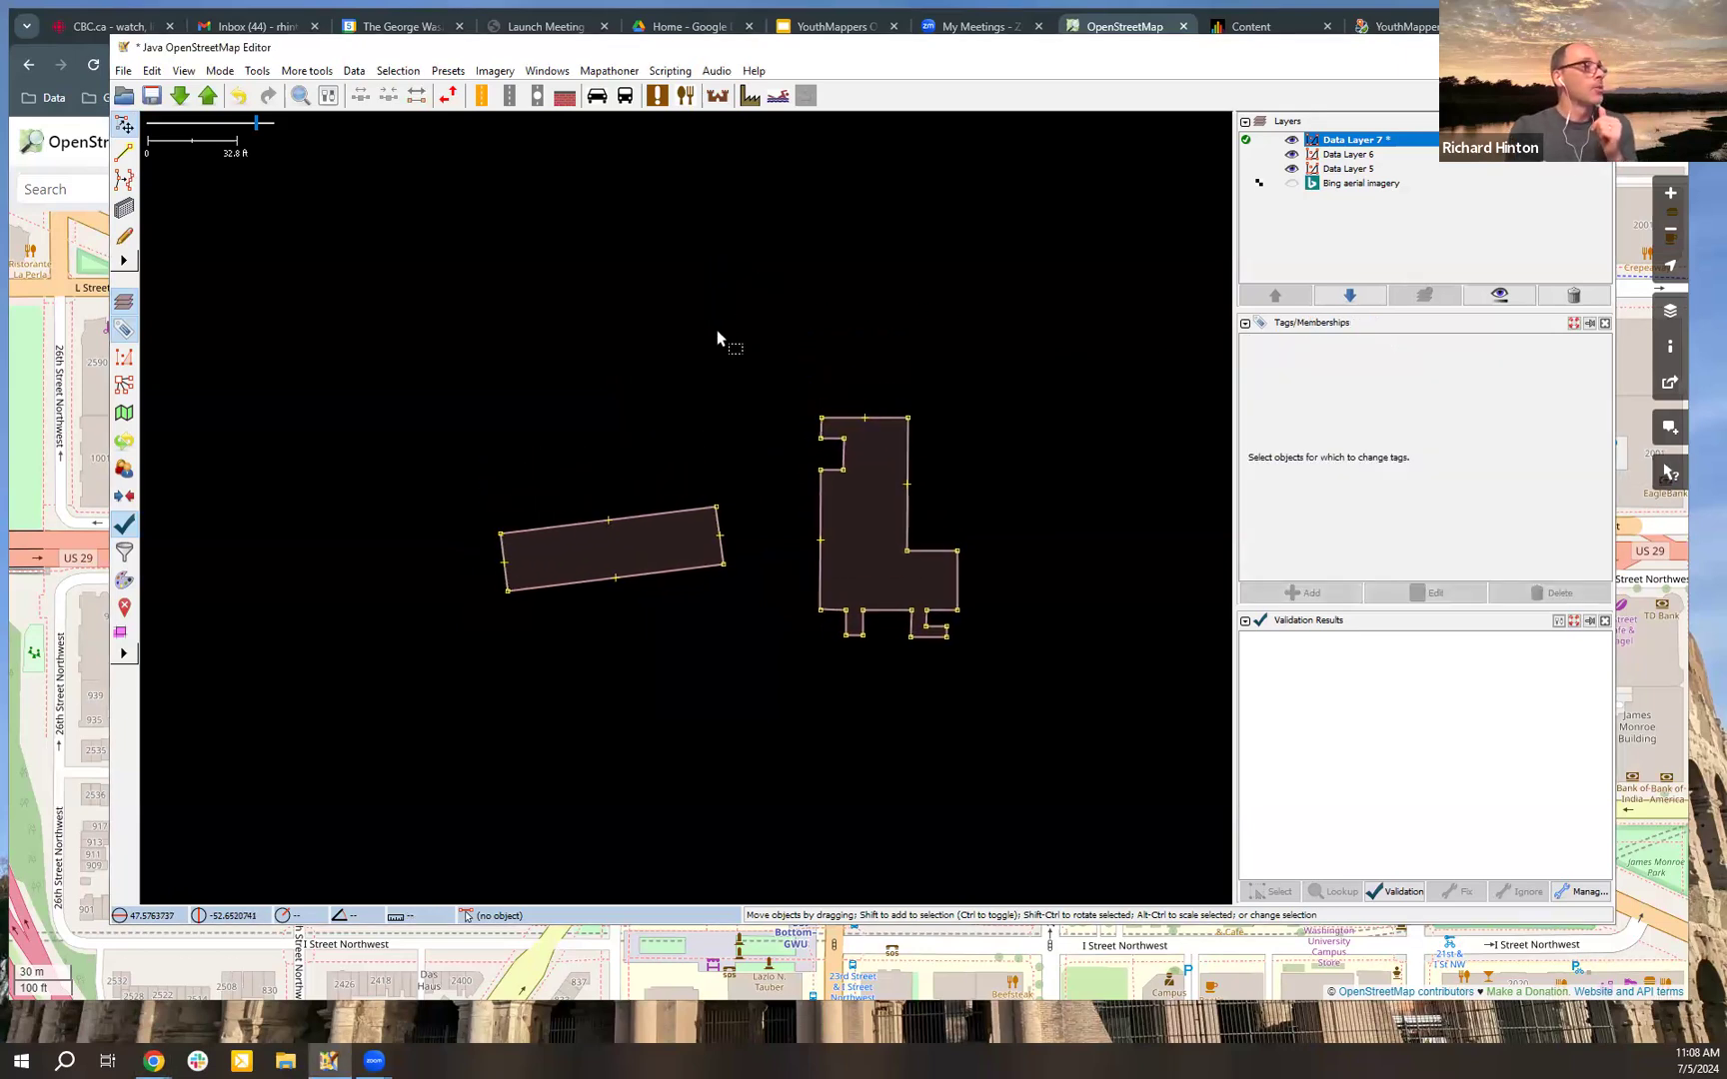
key("b")
left_click(481, 241)
left_click(617, 219)
left_click(651, 306)
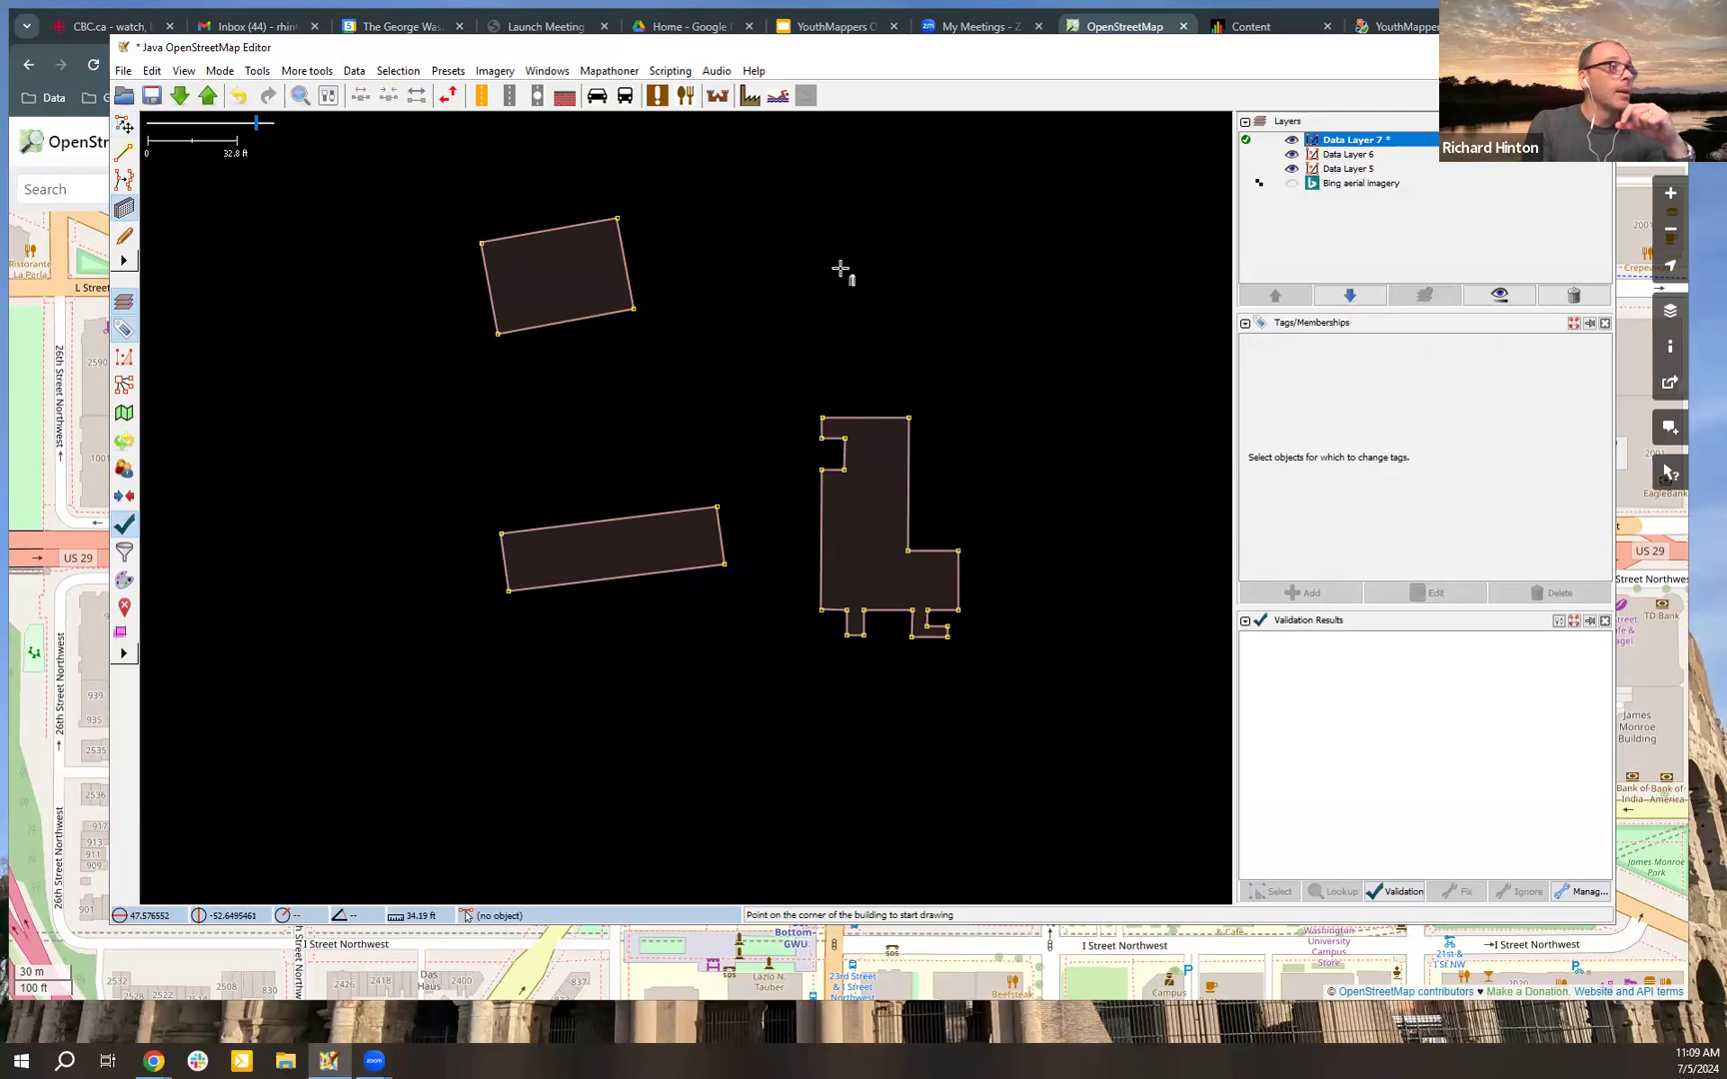
Step: Draw three circular buildings: a large and a small one north of the L-shaped building, and one about 15 ft across northwest of the tilted rectangle
left_click_drag(839, 268, 911, 240)
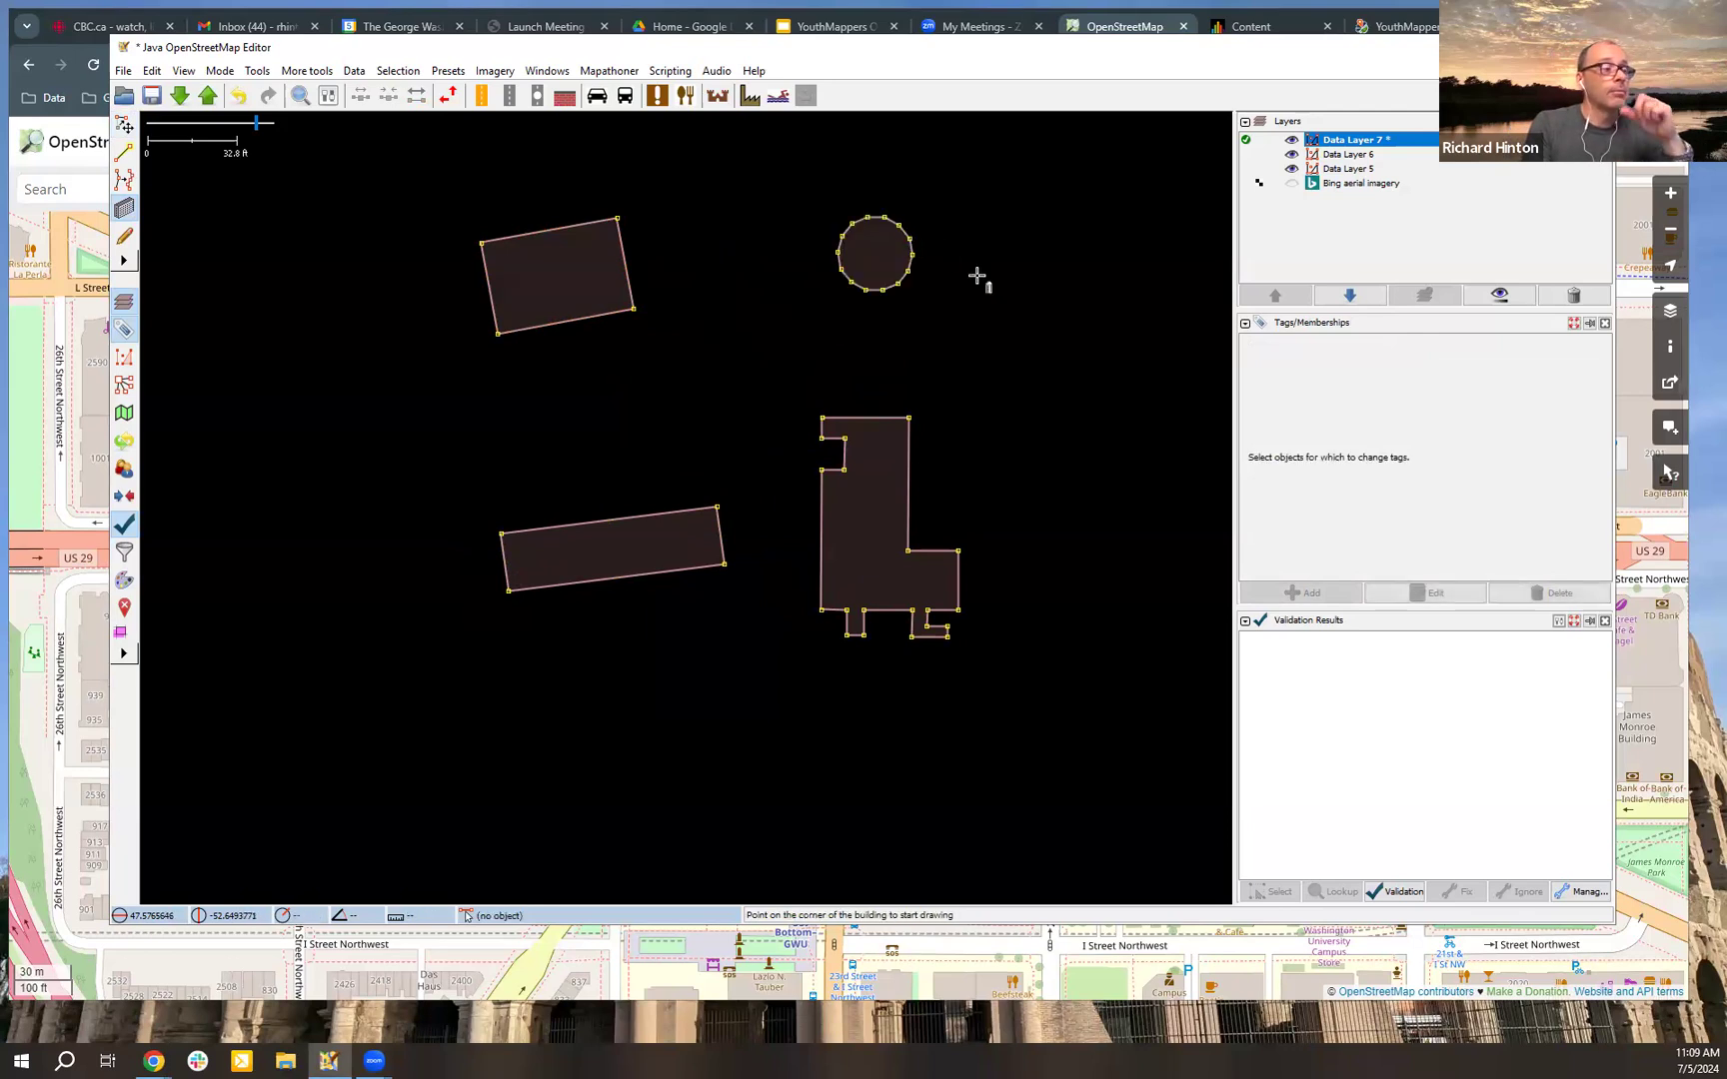
left_click_drag(949, 346, 987, 325)
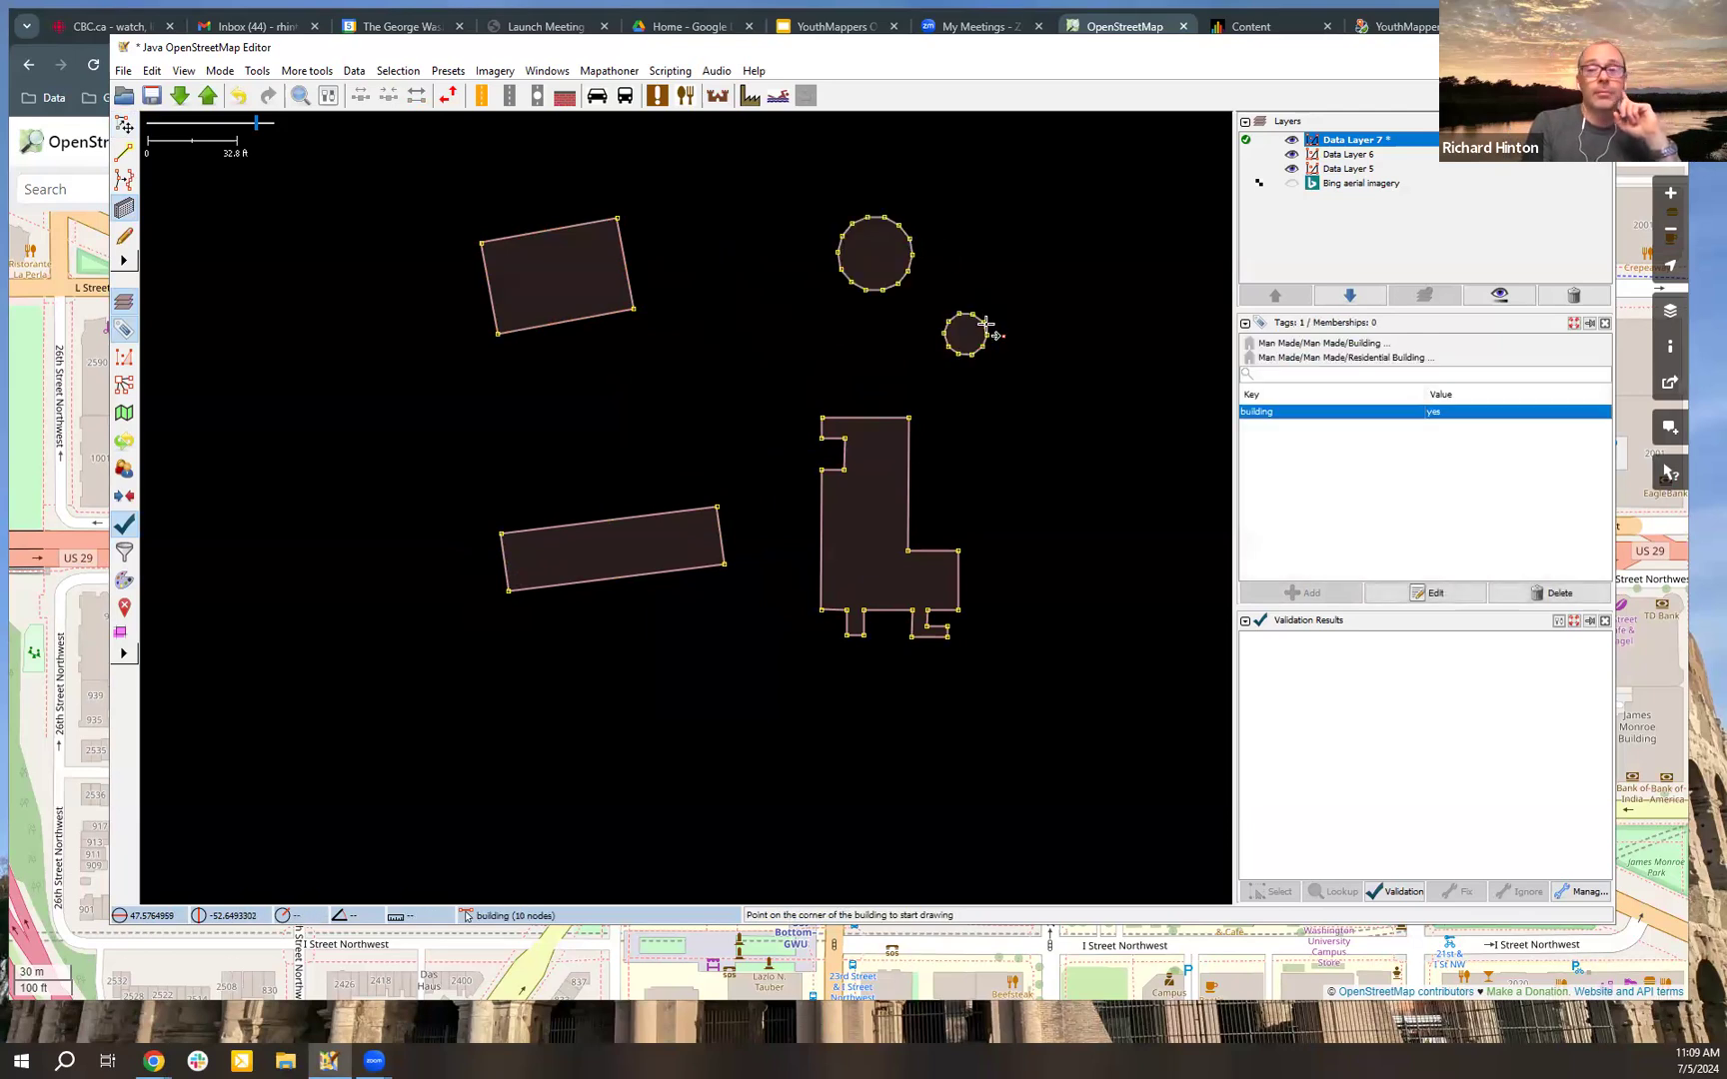
left_click(392, 211)
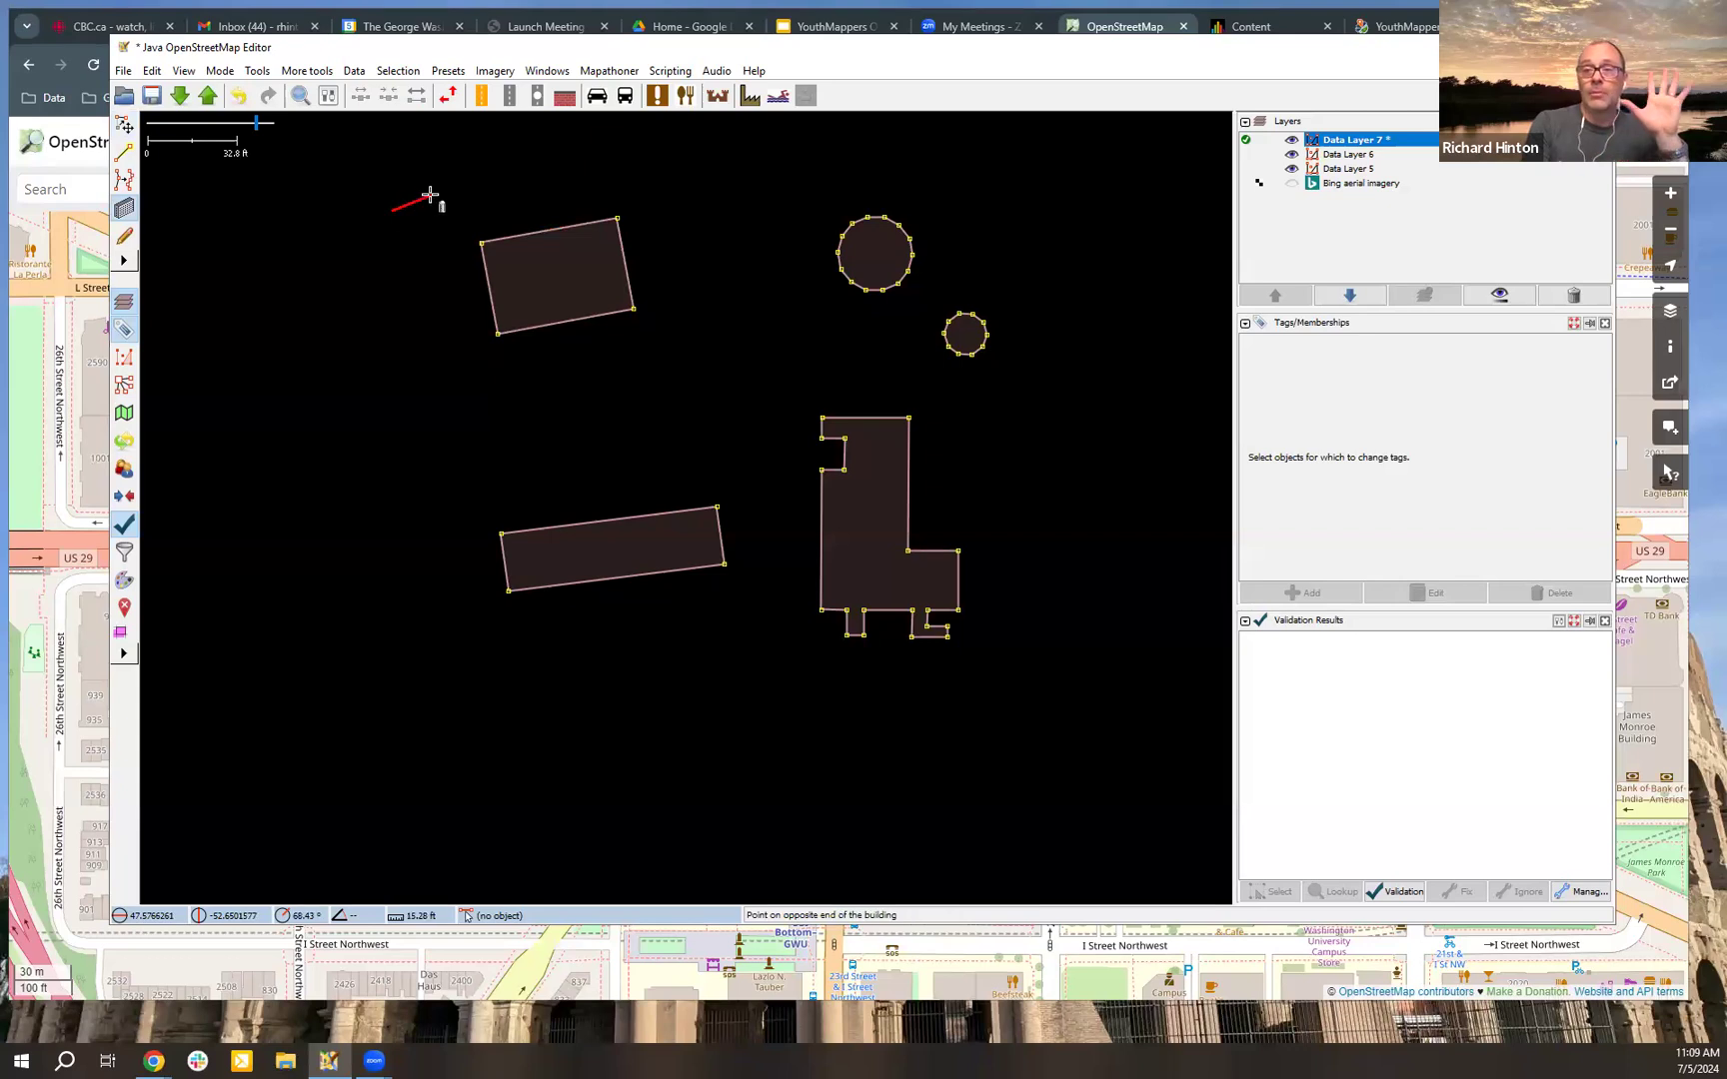
left_click(430, 194)
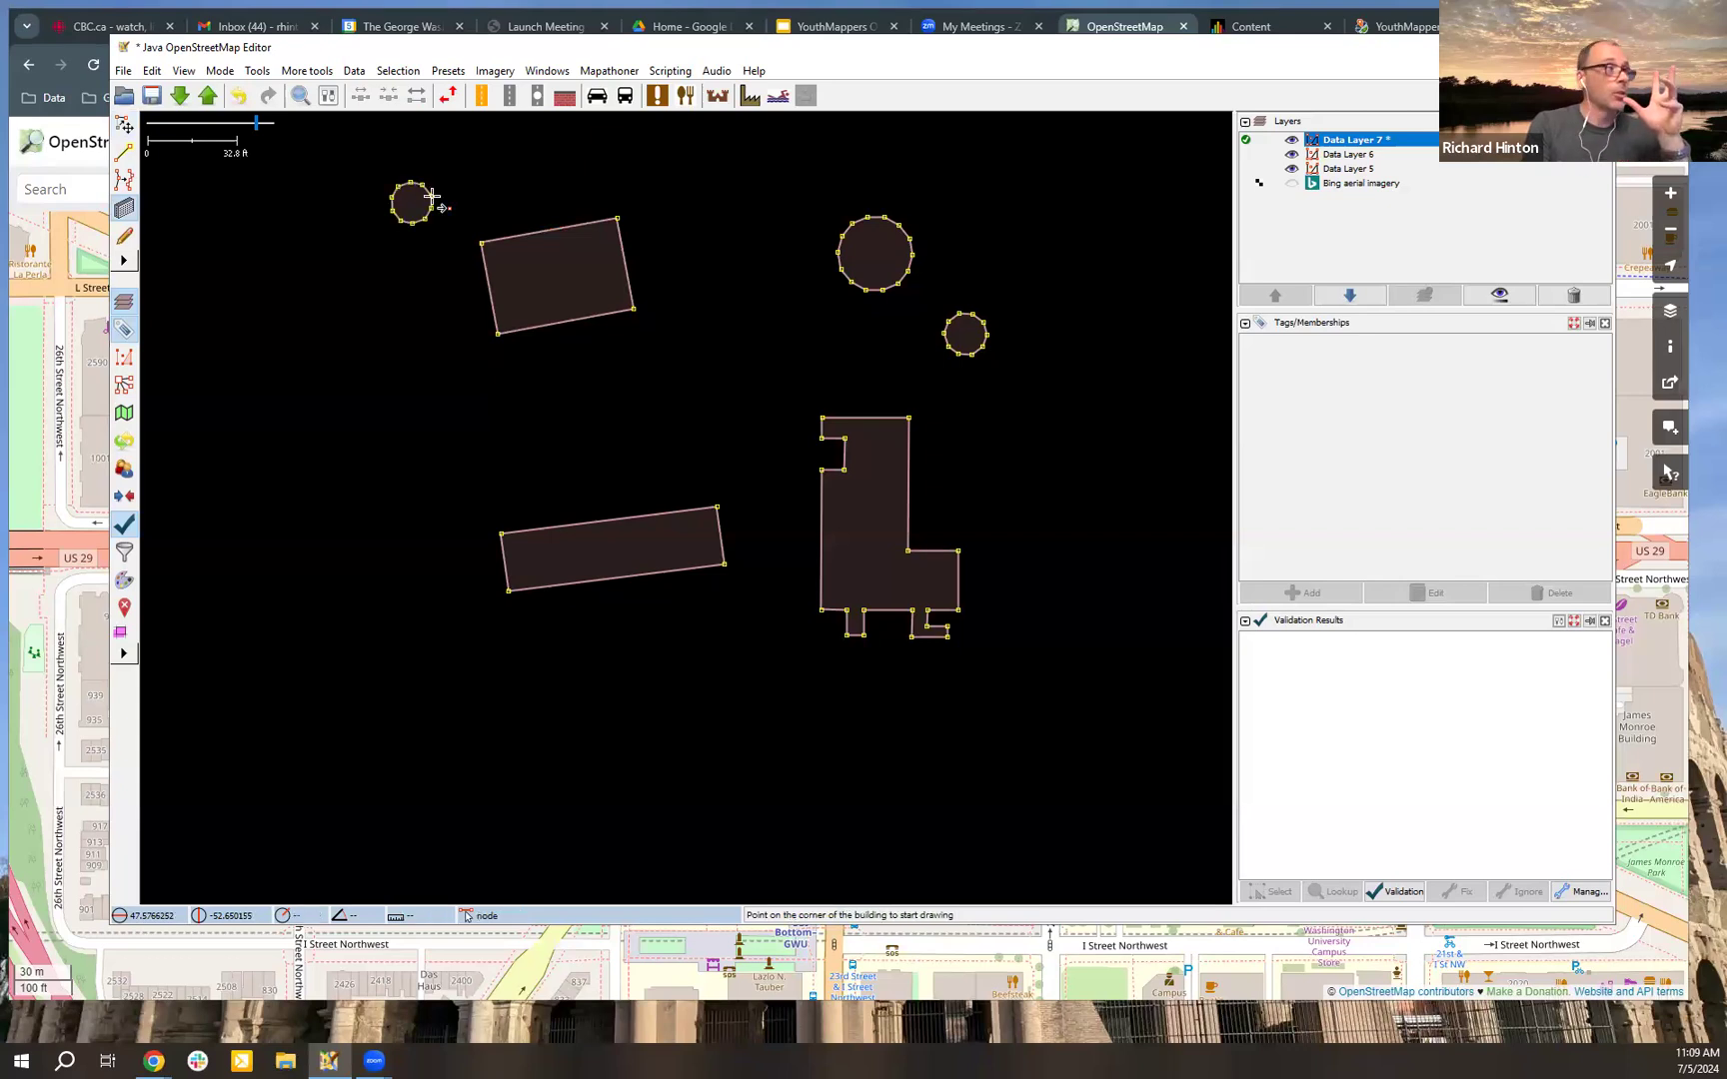
key("s")
left_click(901, 290)
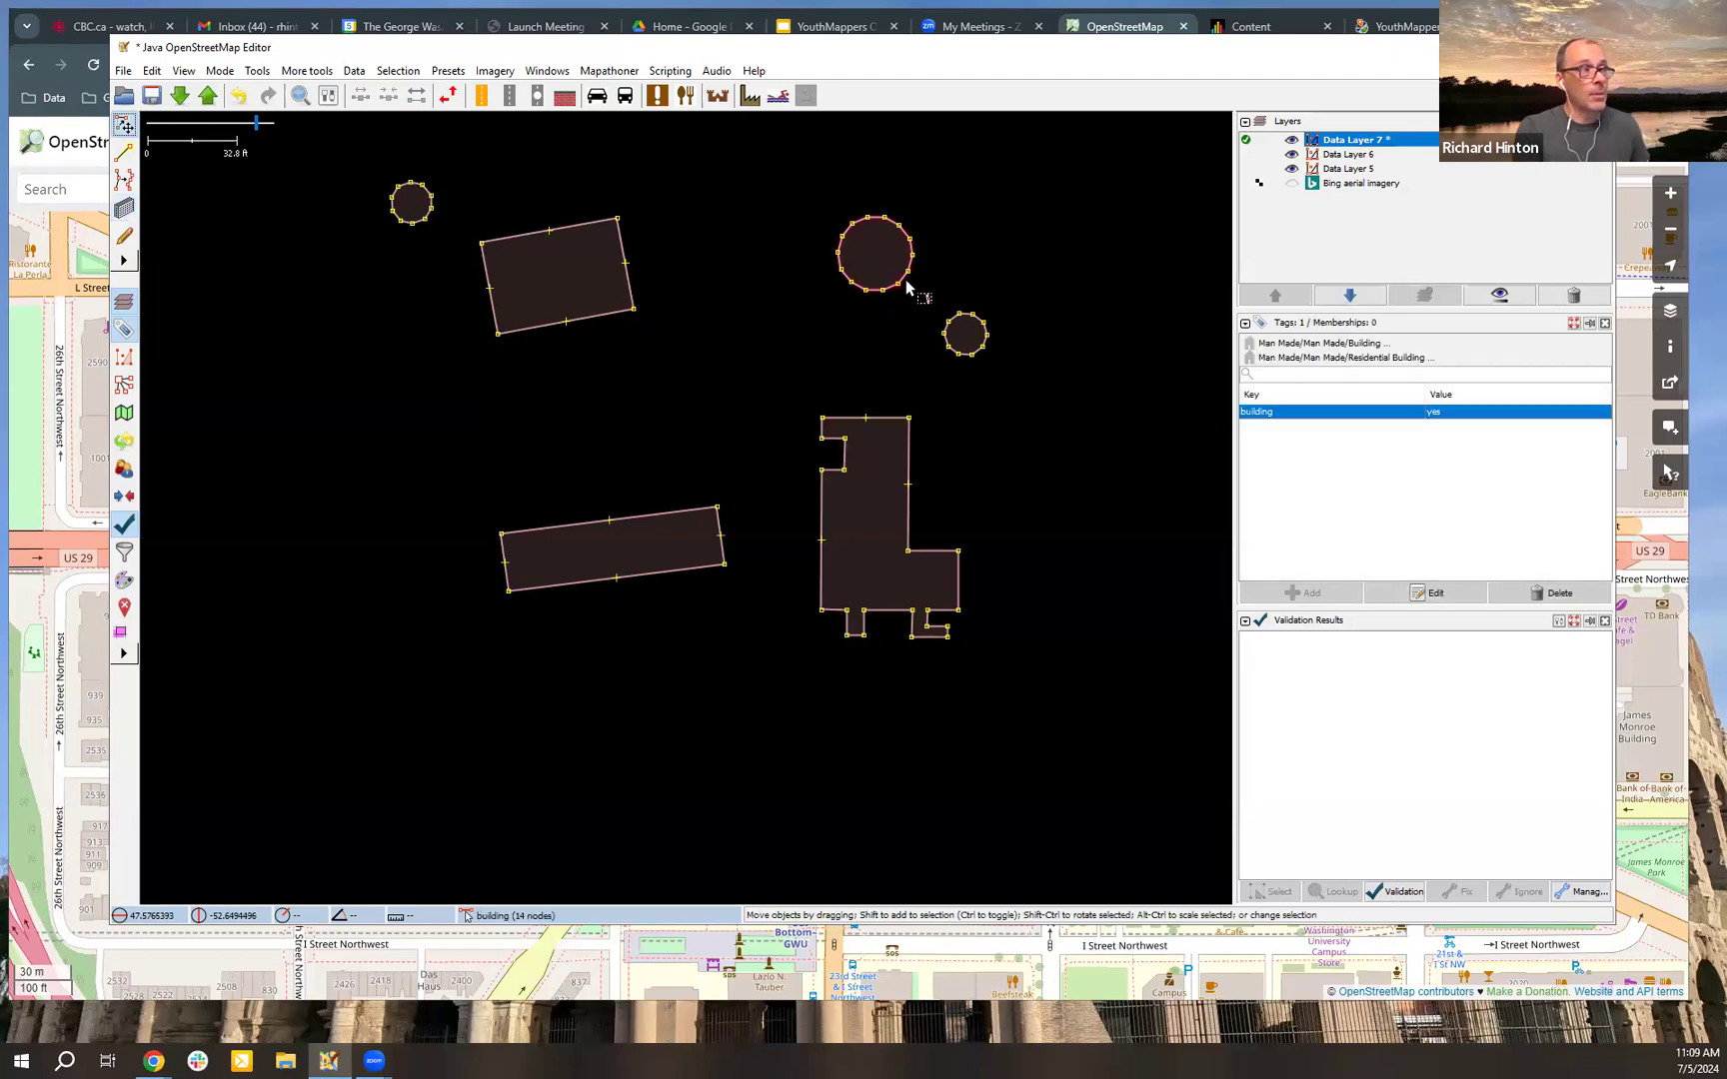
scroll(900, 290, "up", 2)
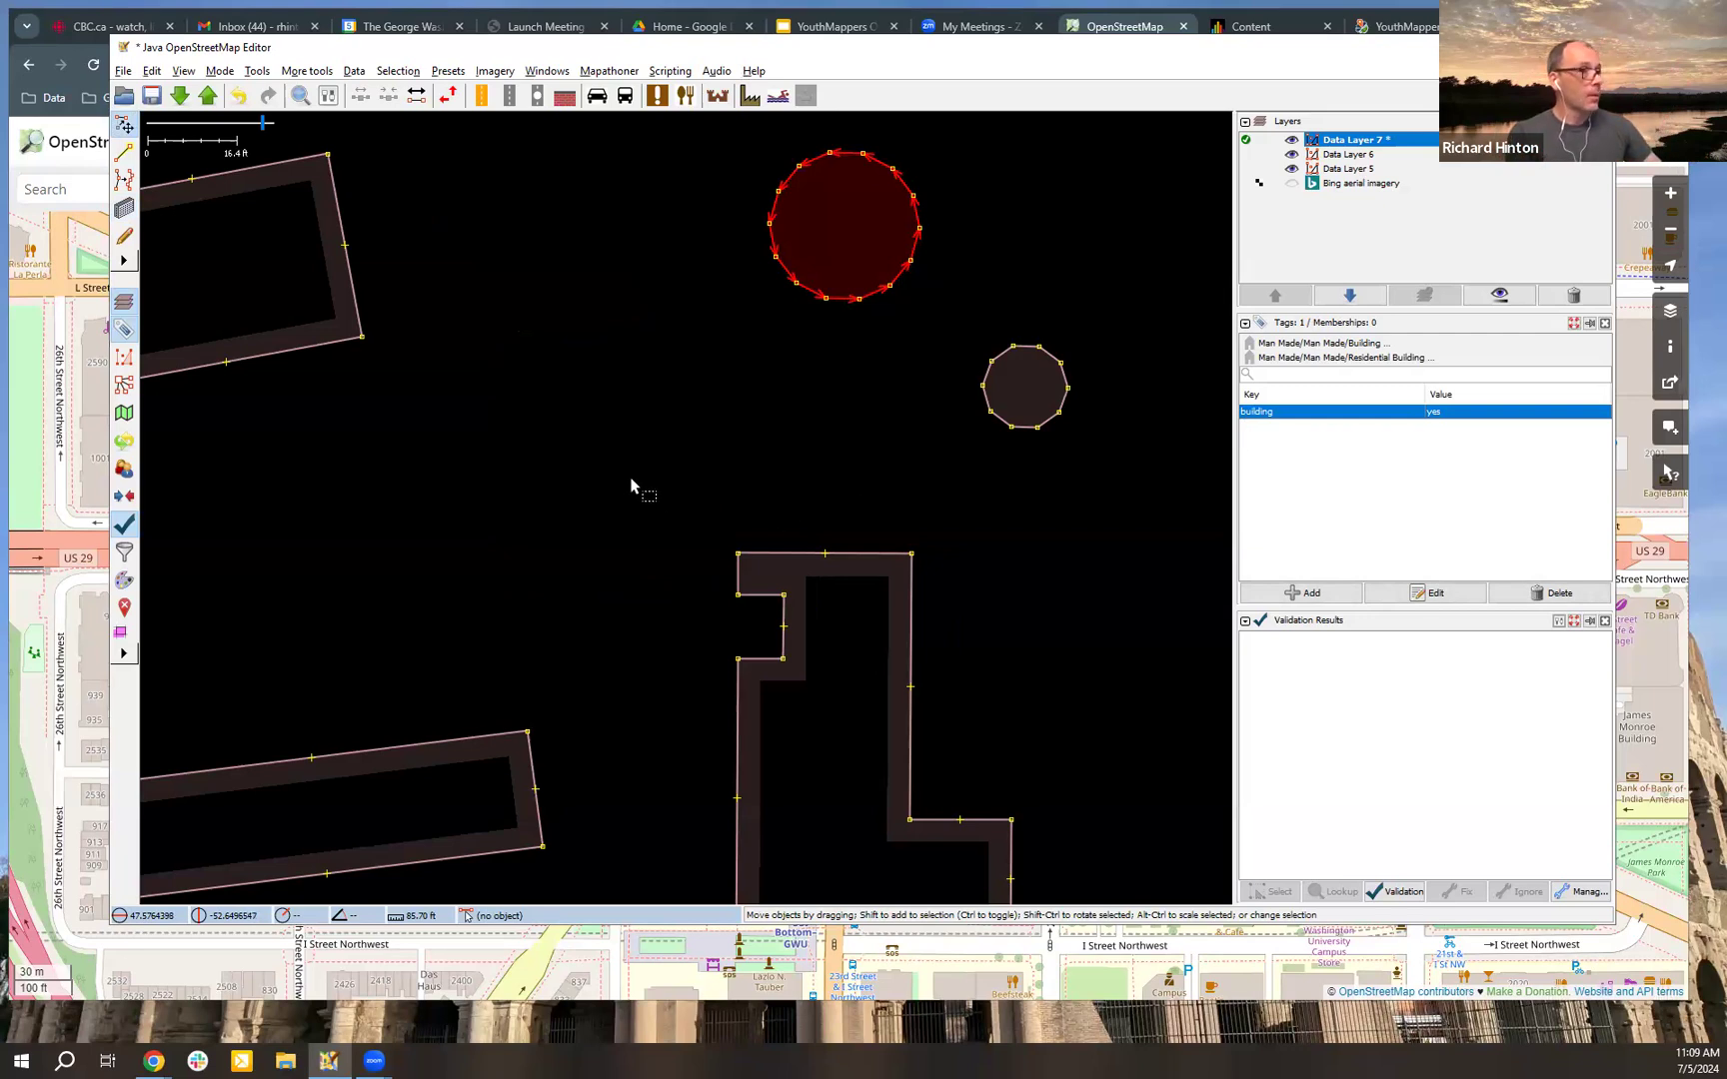
key("alt+e")
key("Return")
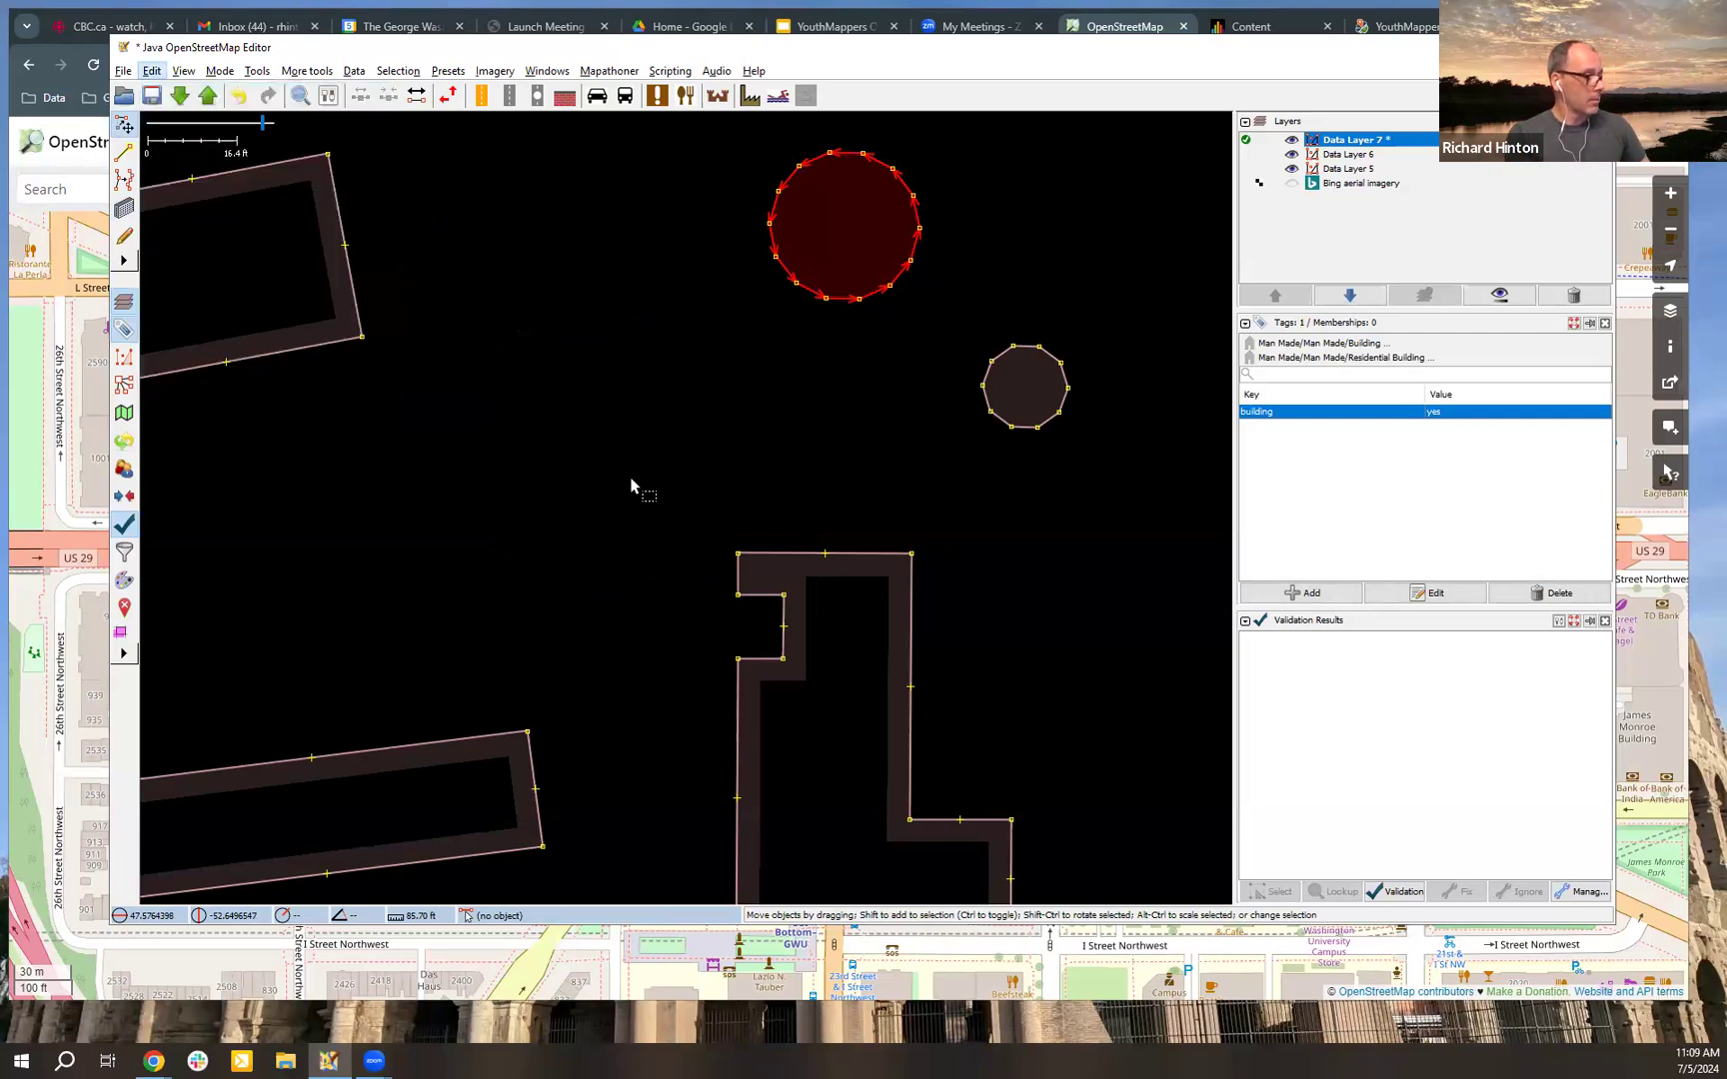
key("alt+e")
key("Return")
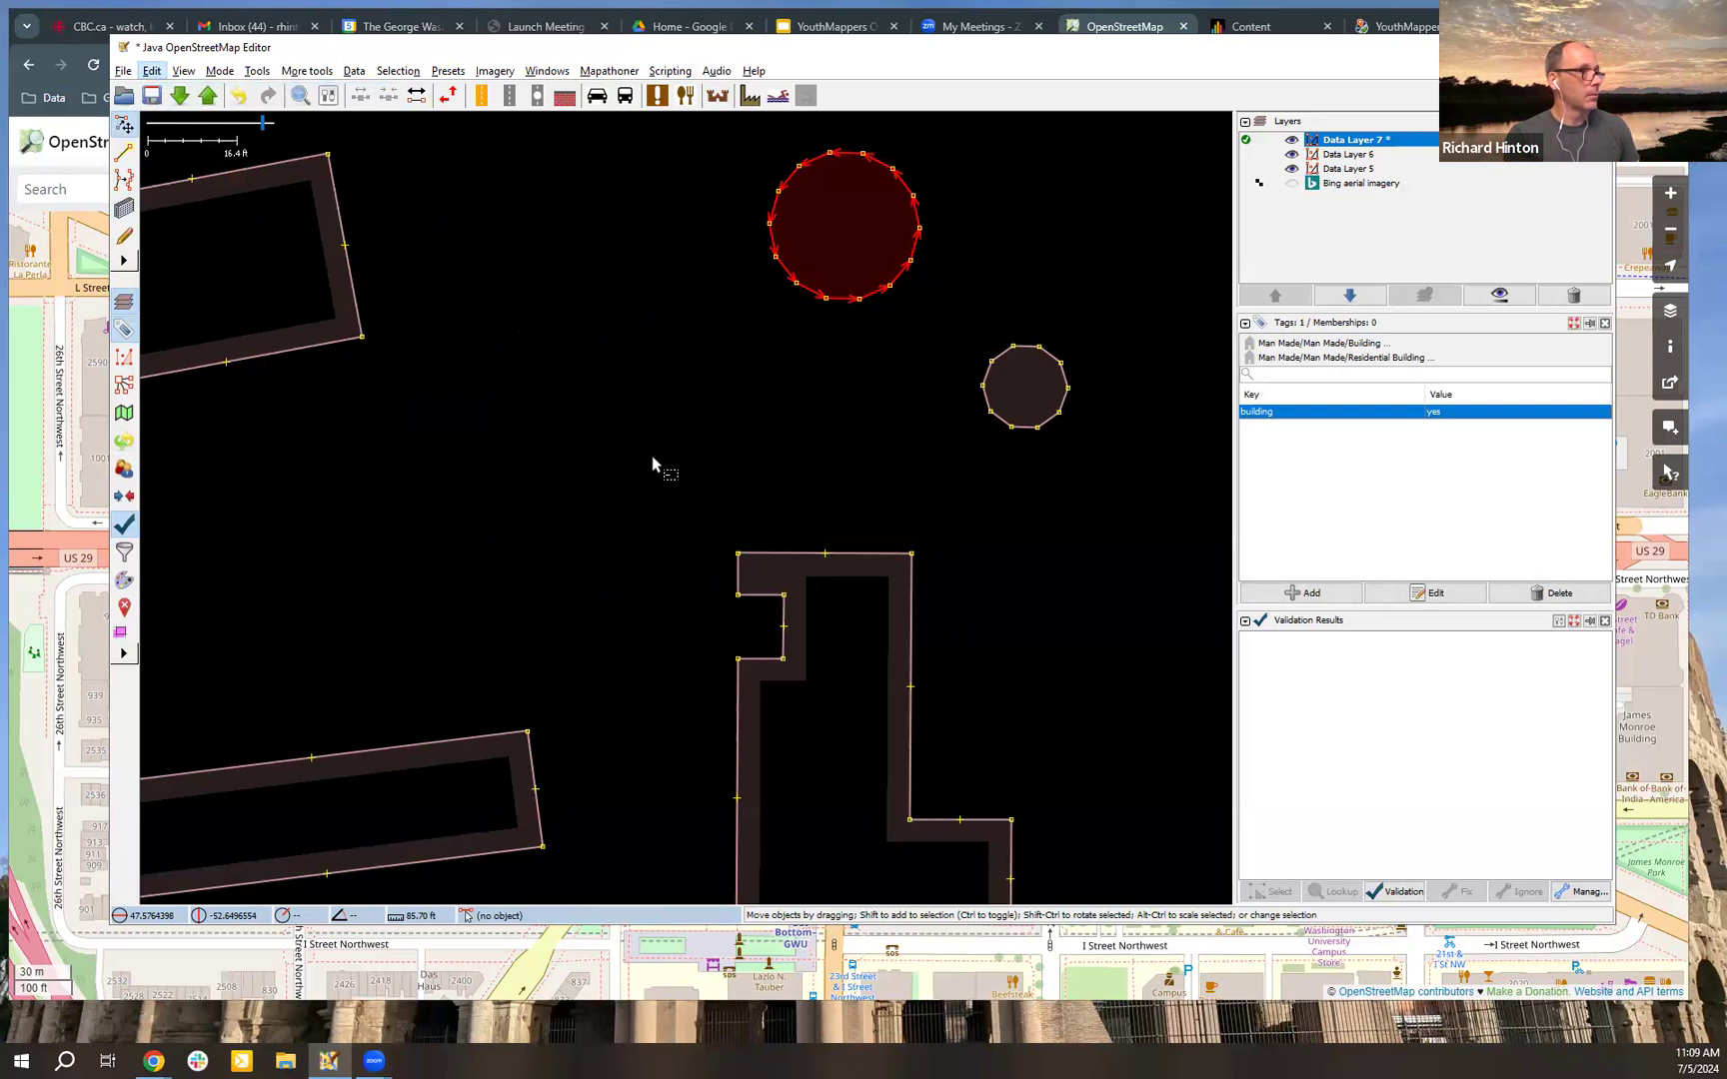
key("ctrl+e")
type("b")
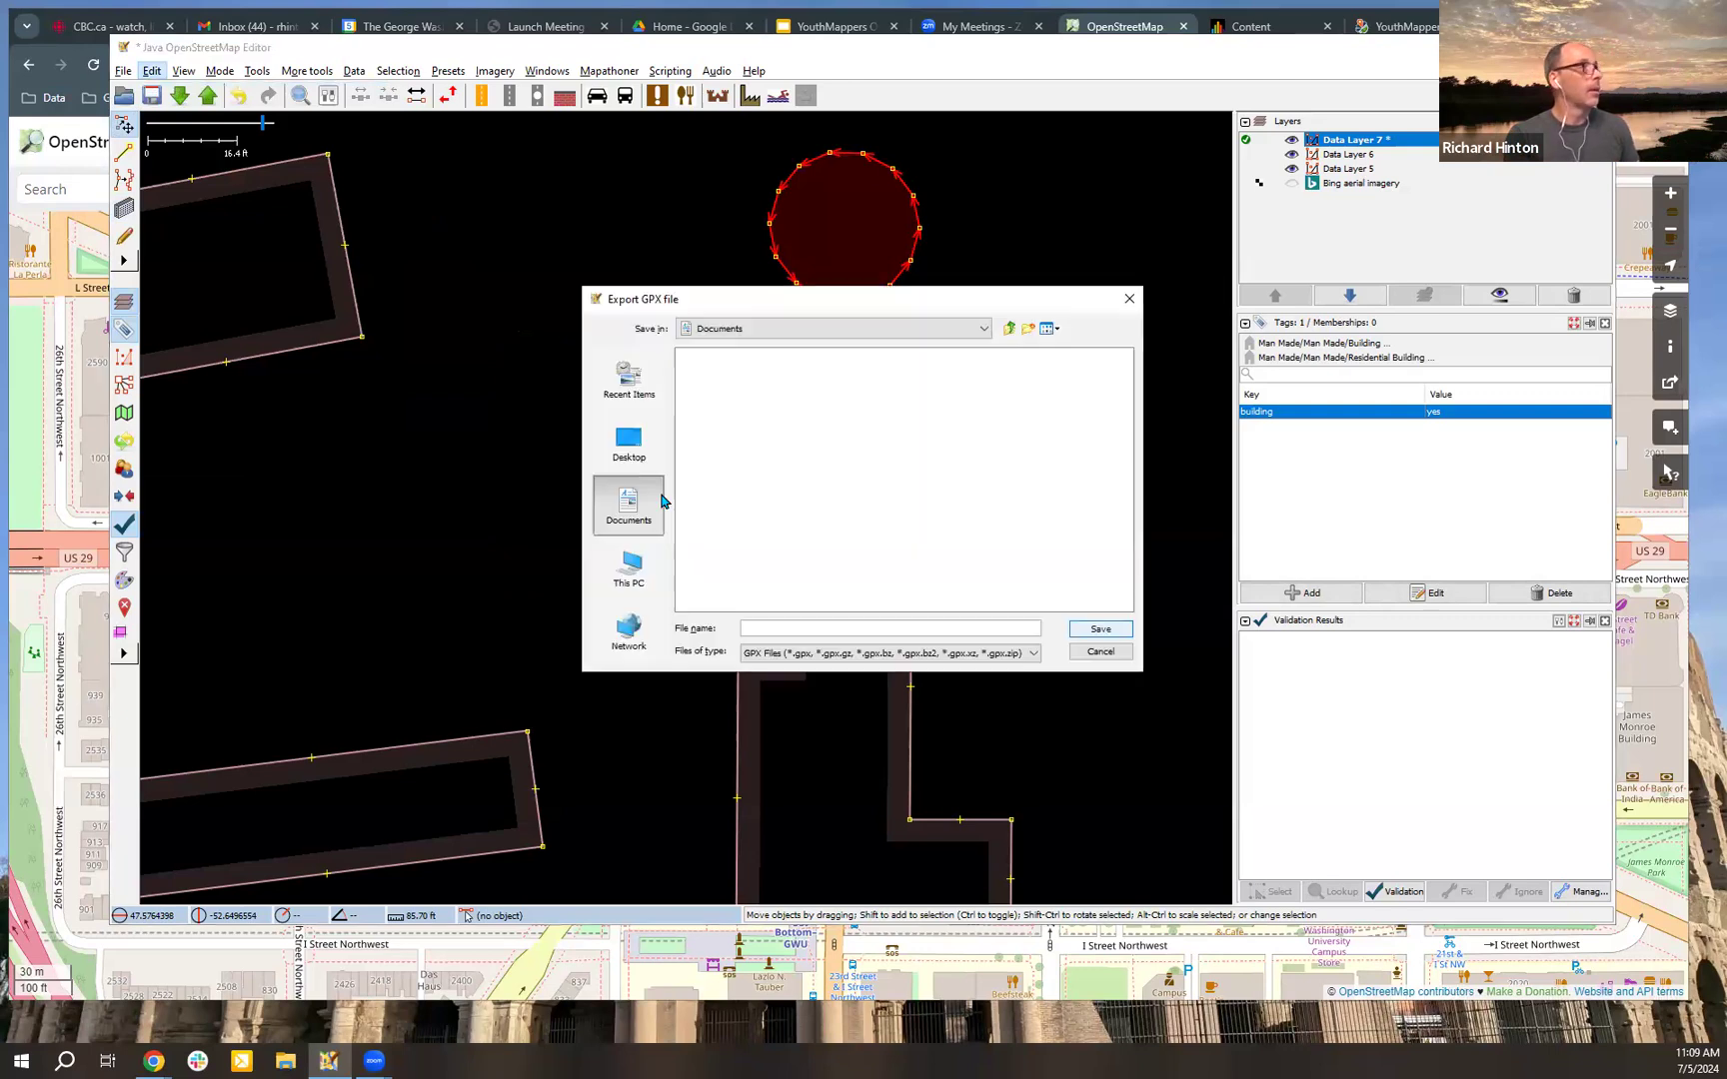
left_click(1100, 651)
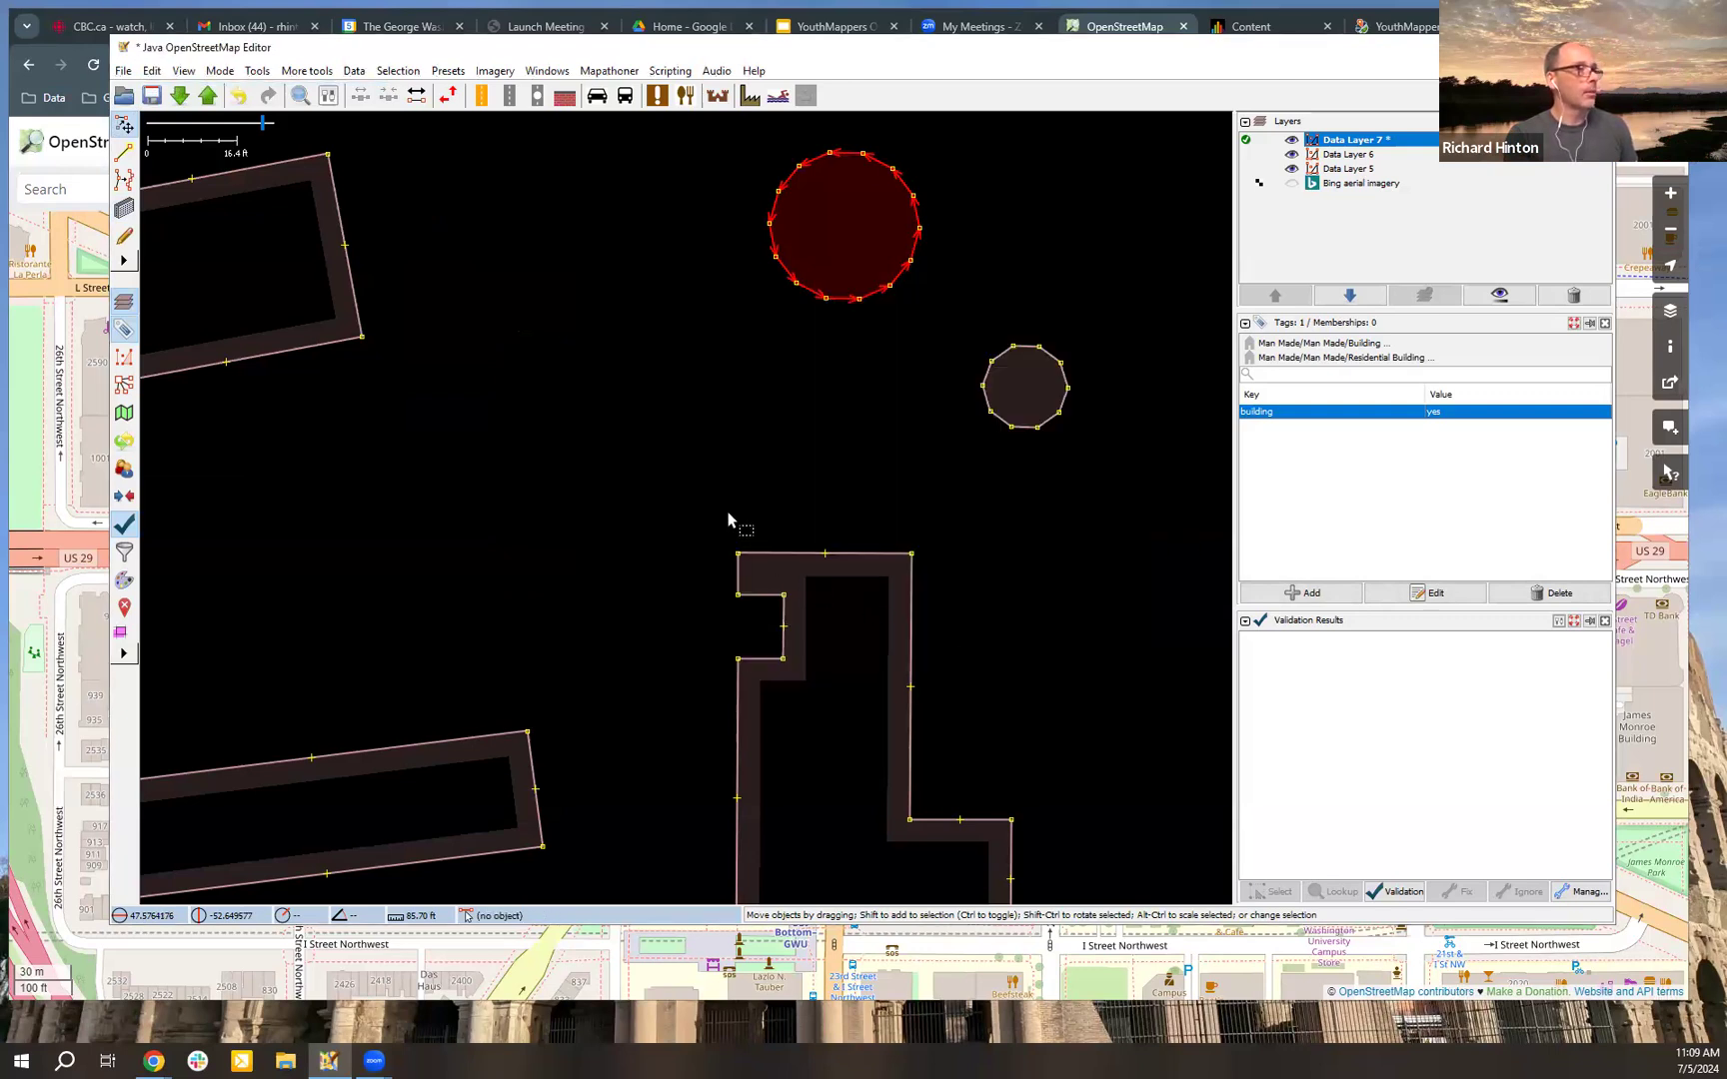
scroll(727, 519, "down", 2)
left_click(727, 520)
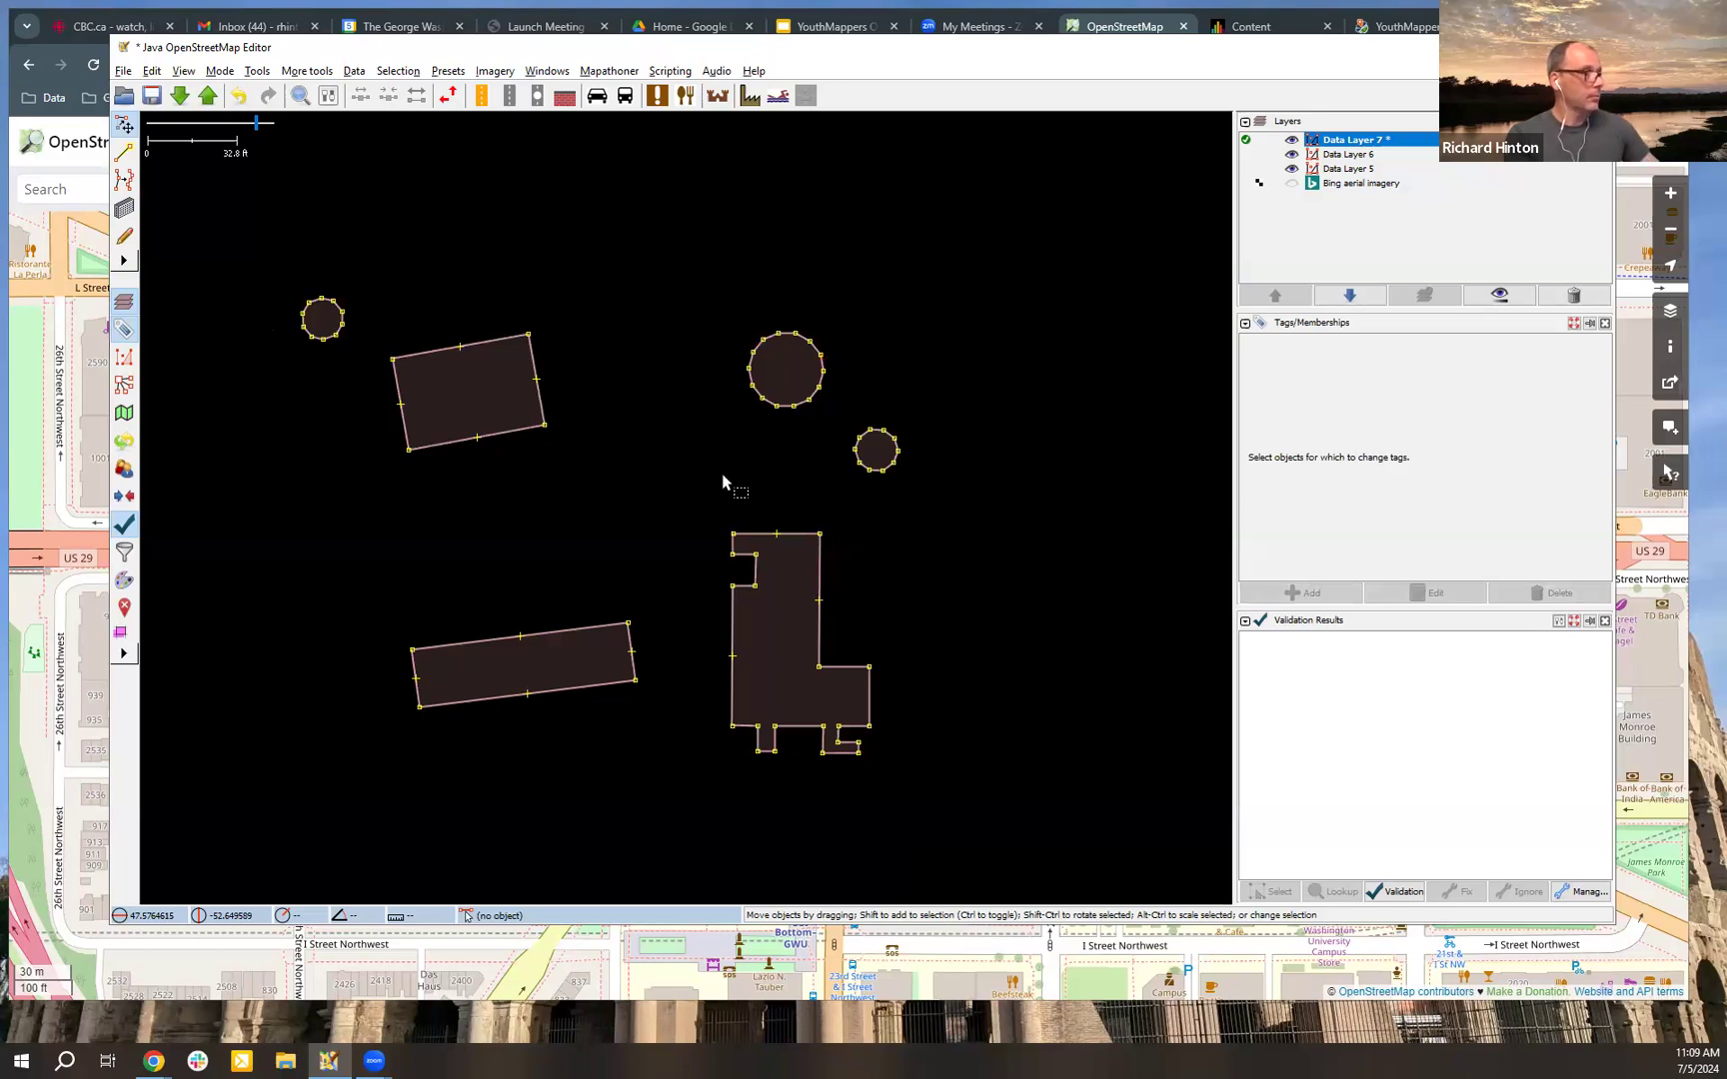
Step: Draw a narrow north-south rectangular building, about 76 ft long and 17 ft wide, in the empty area east of the circular buildings
key("b")
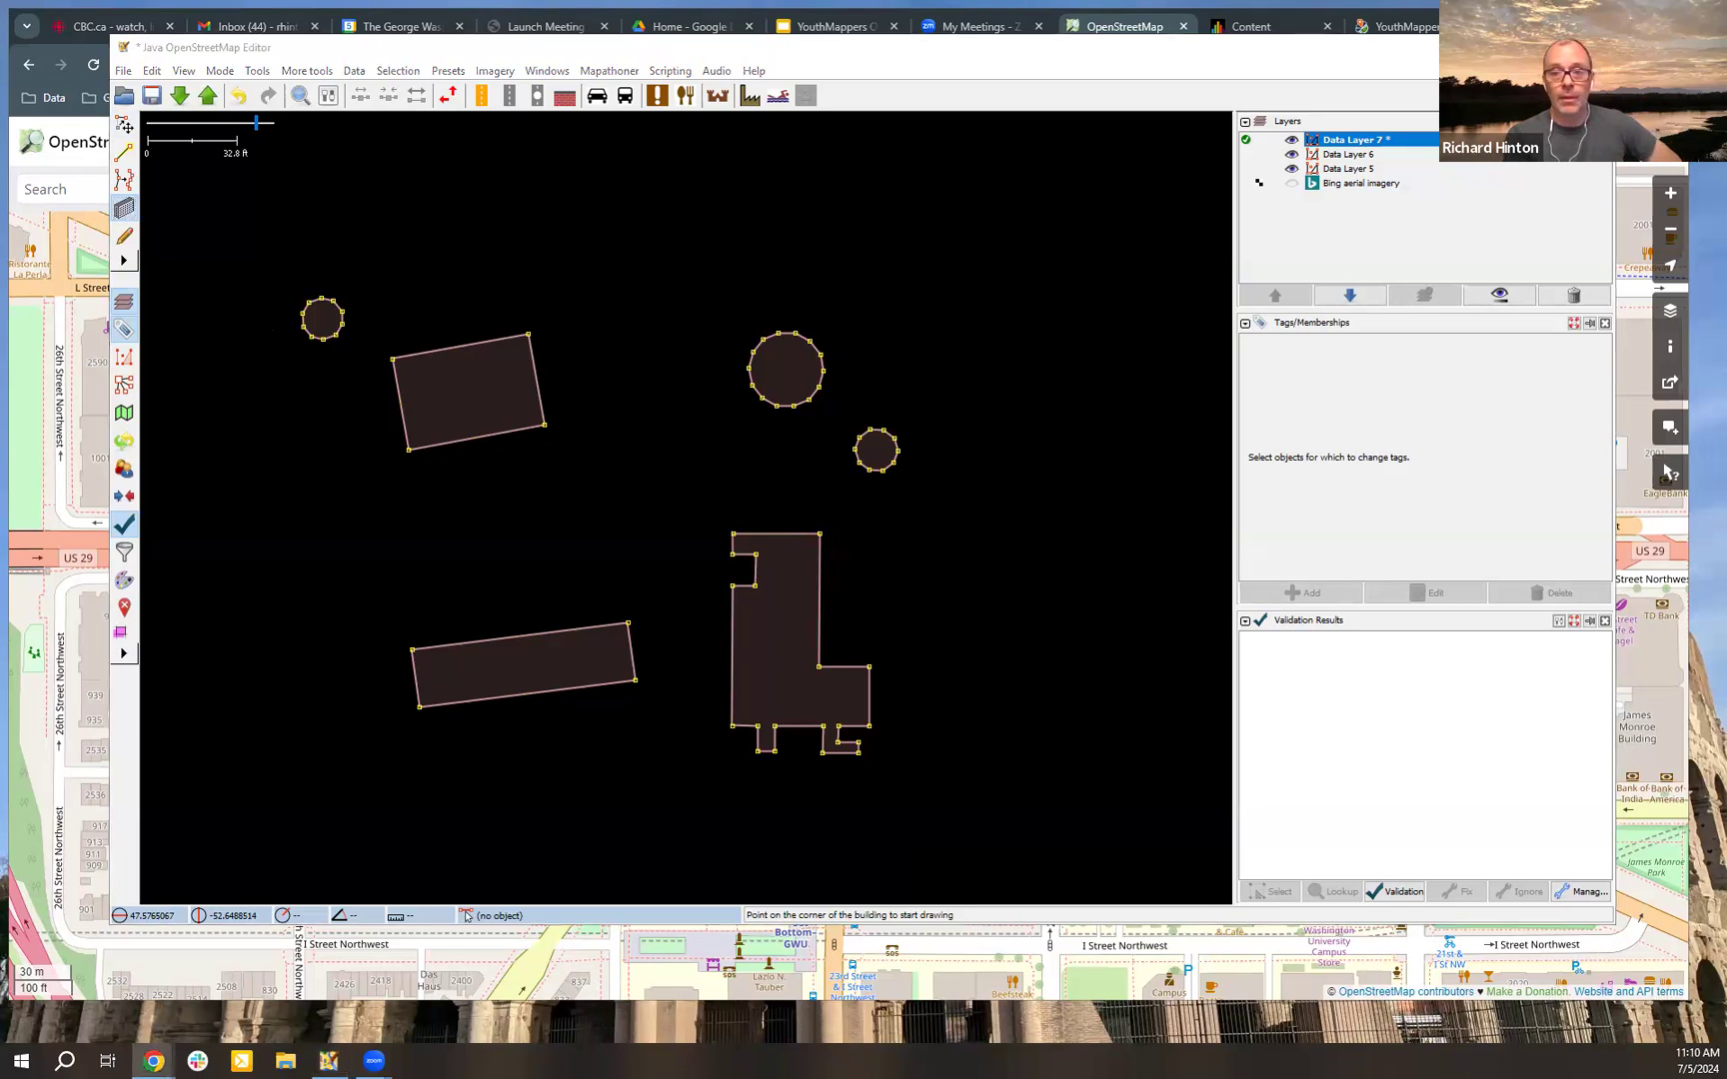
scroll(661, 357, "down", 1)
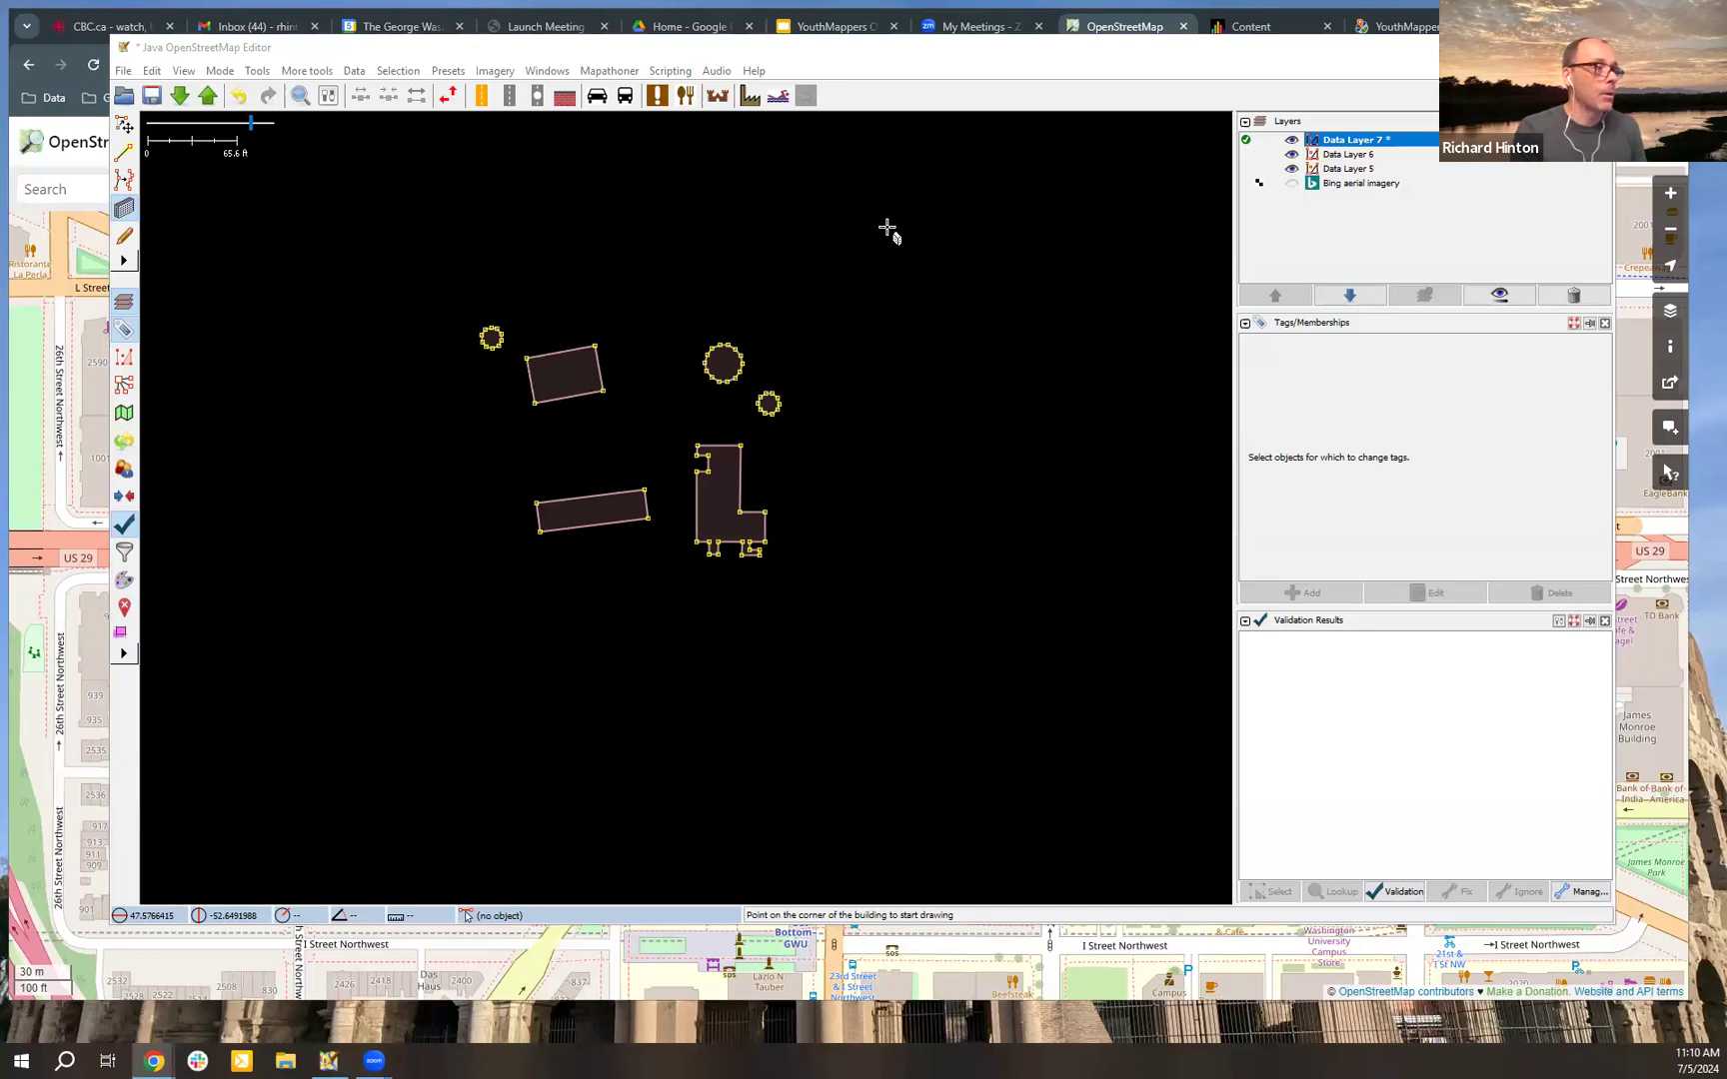
scroll(862, 404, "up", 2)
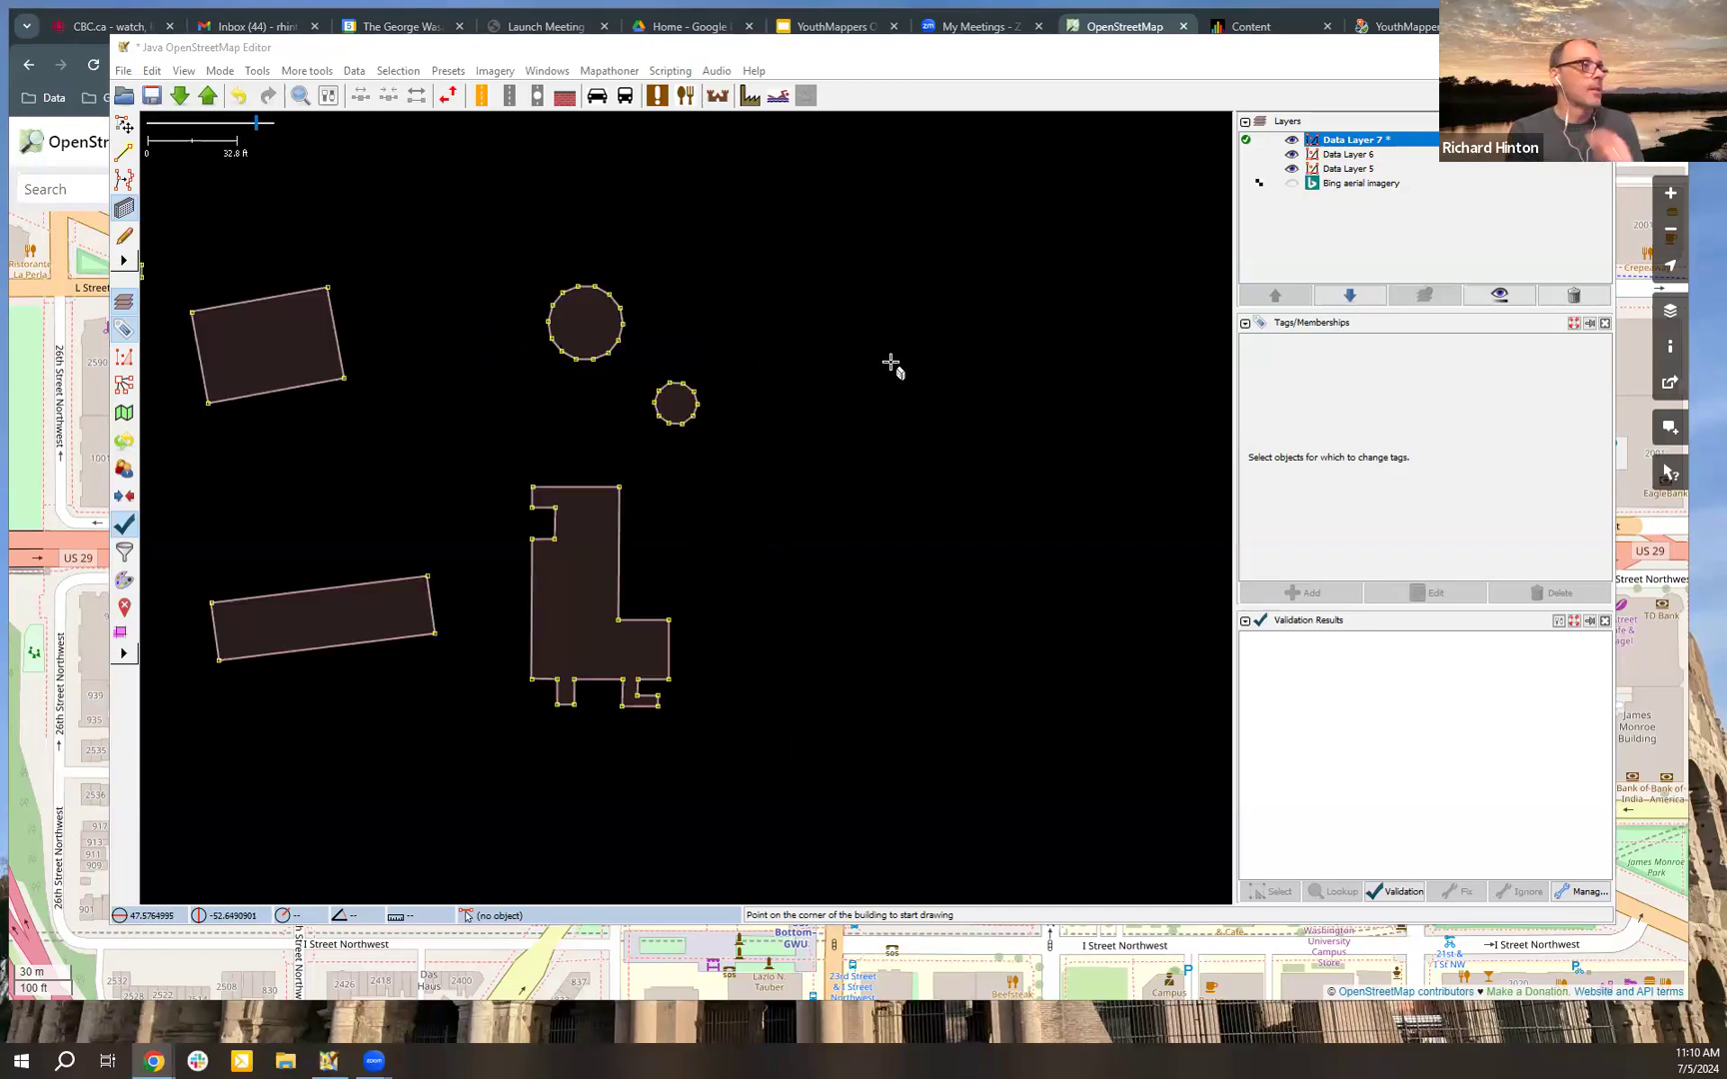
left_click_drag(861, 199, 735, 282)
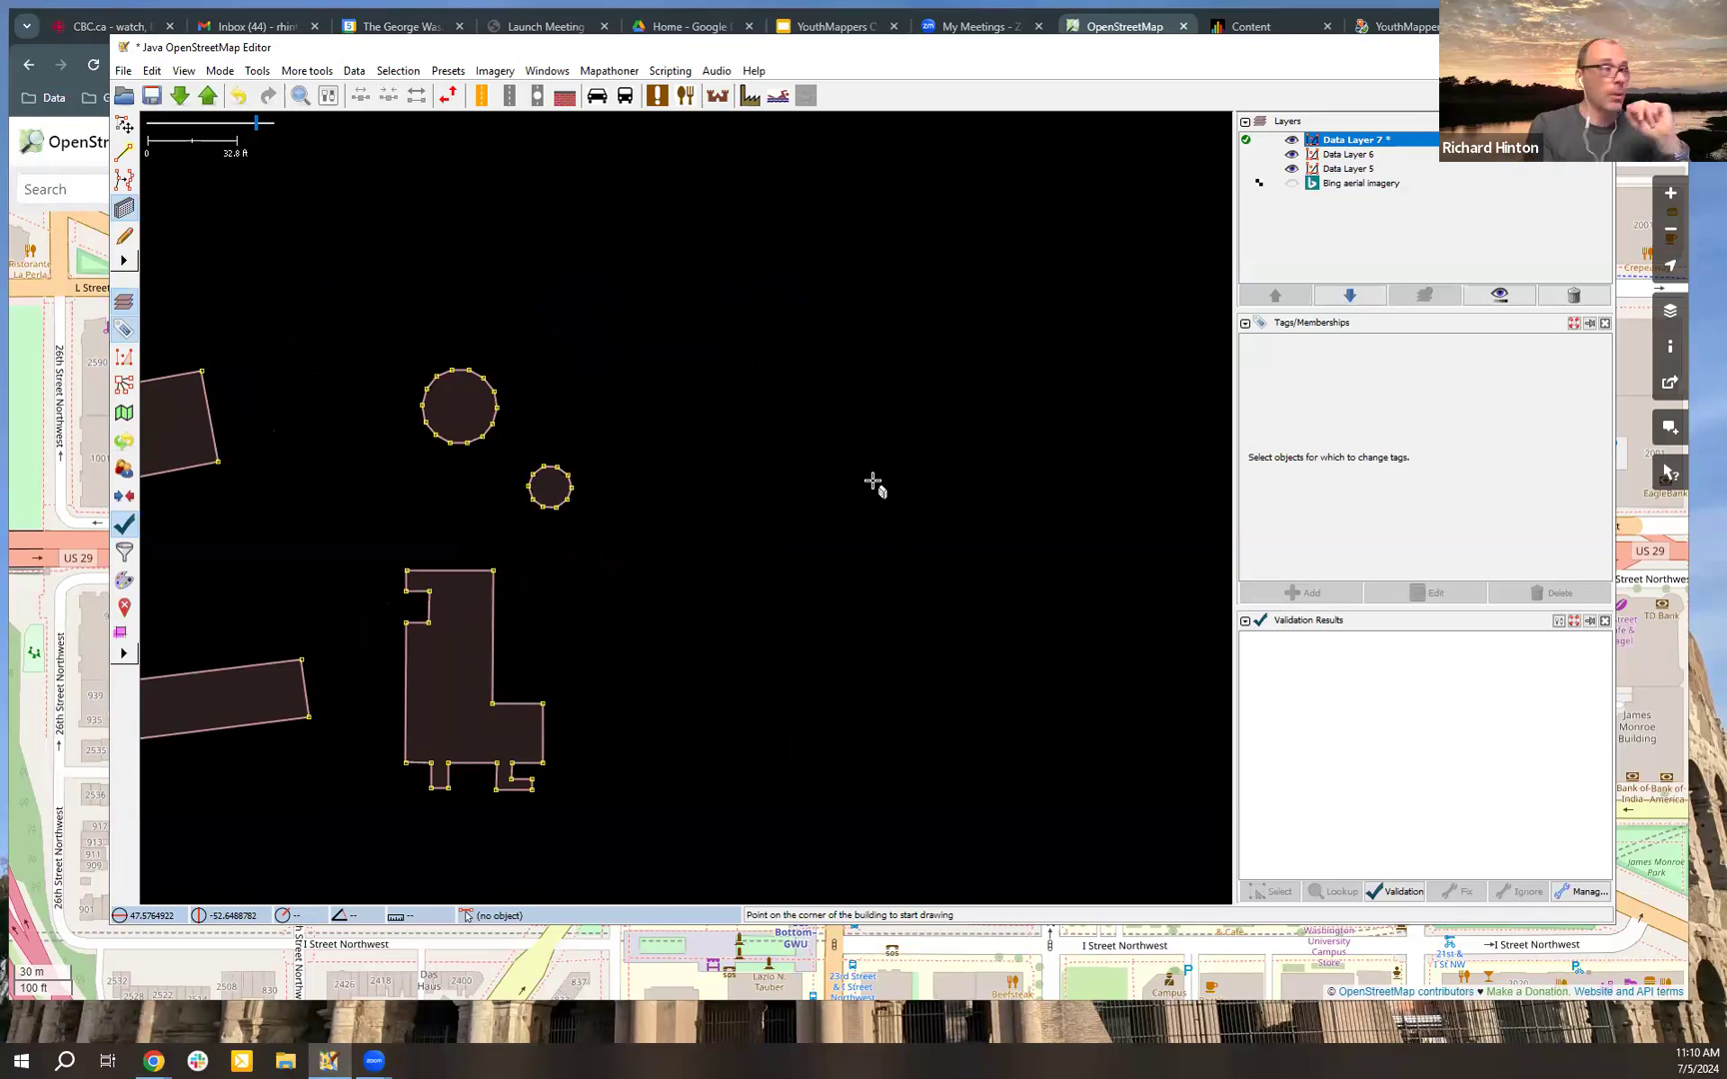
left_click(736, 308)
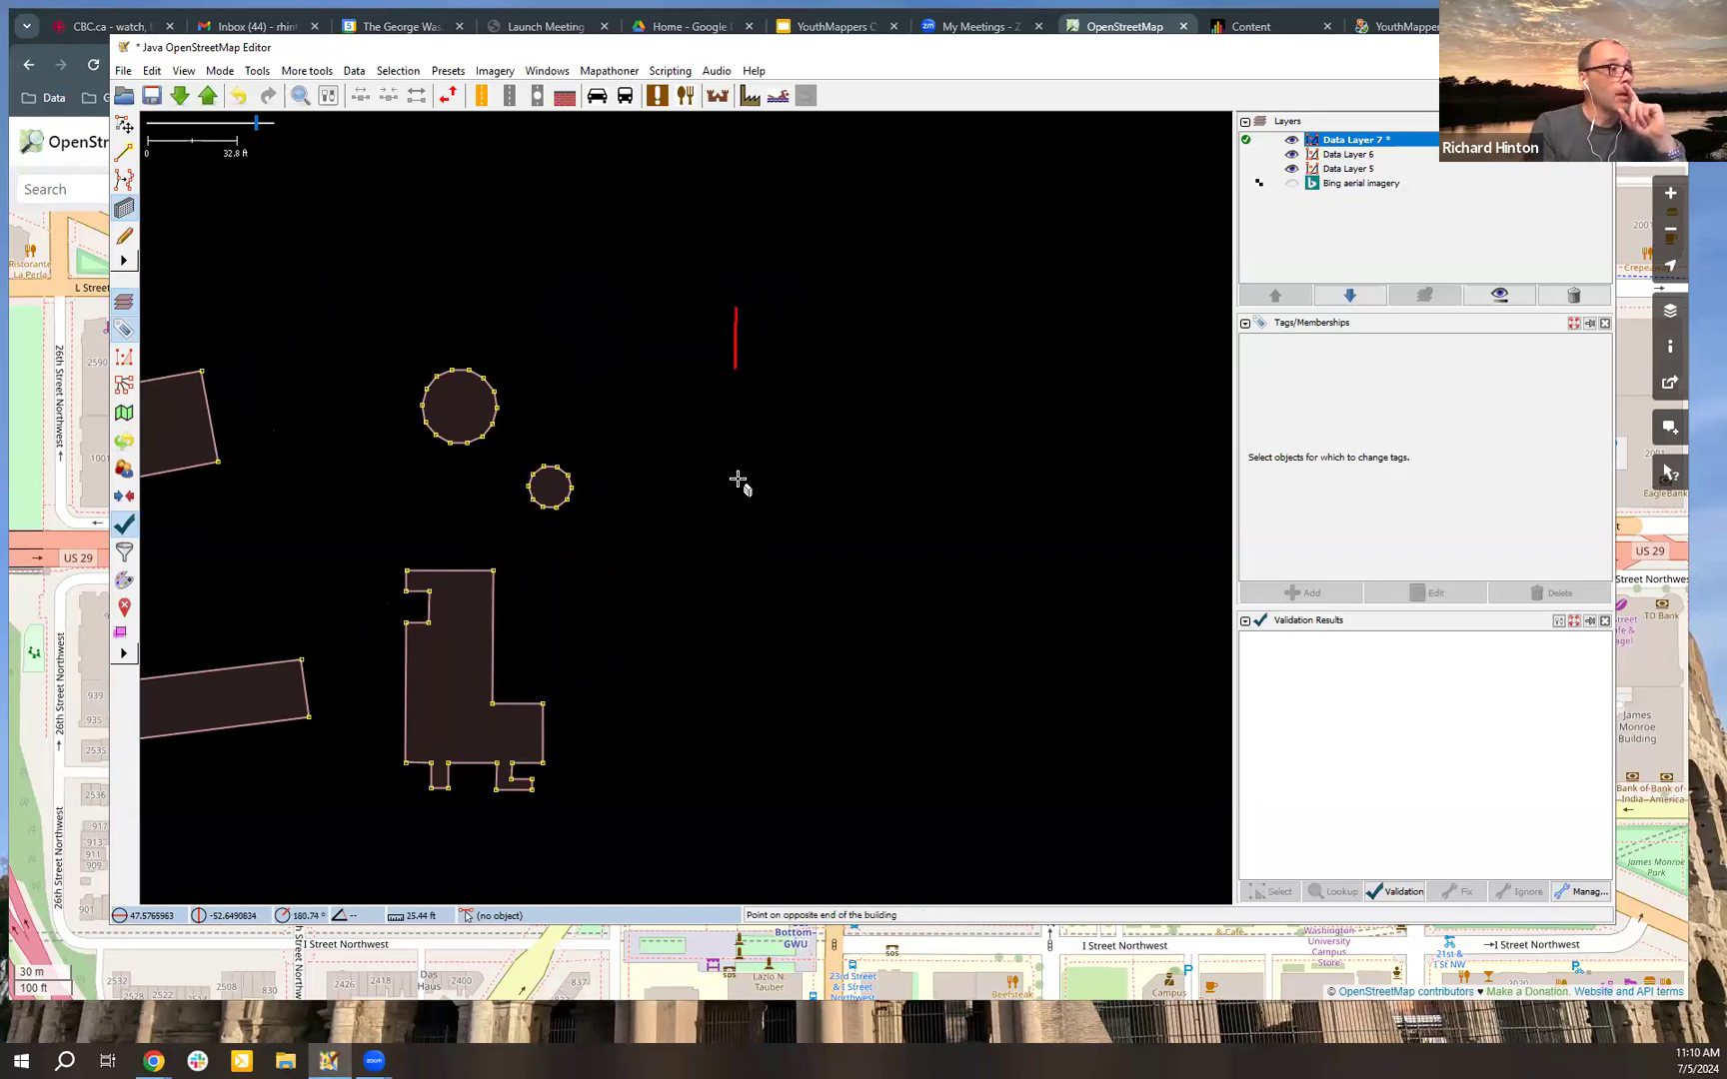
left_click(737, 515)
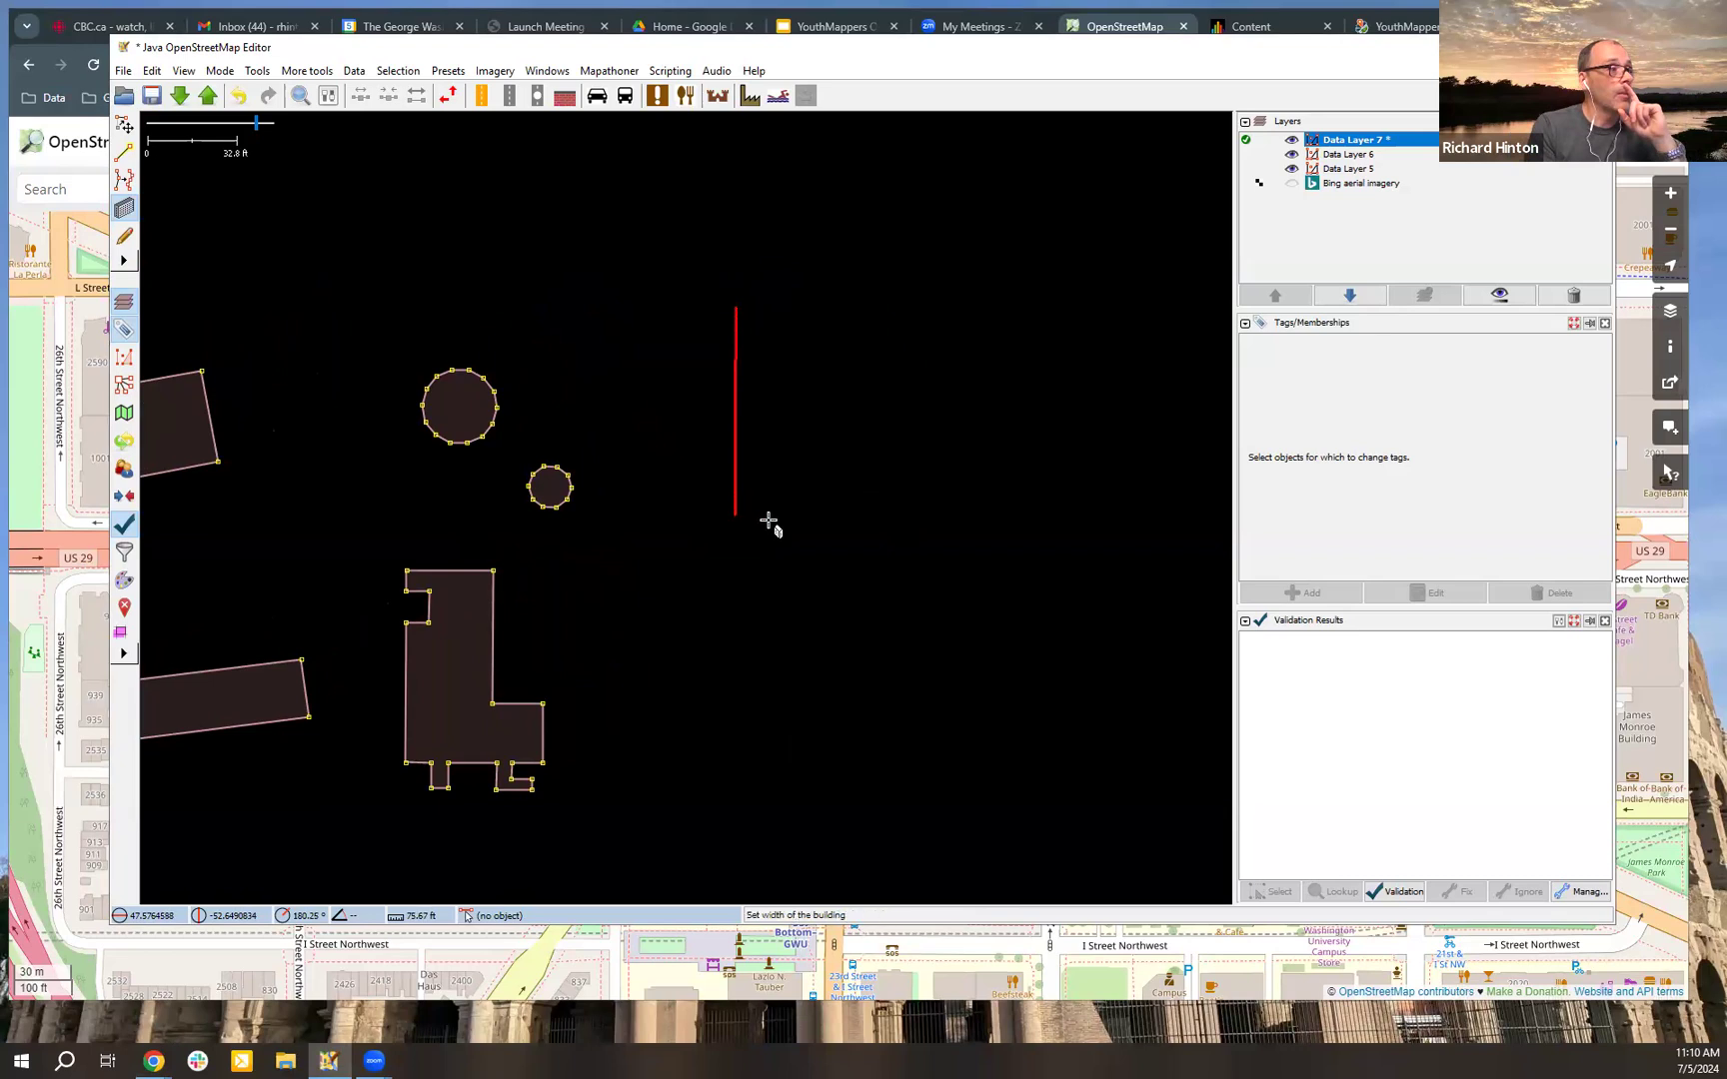
left_click(782, 518)
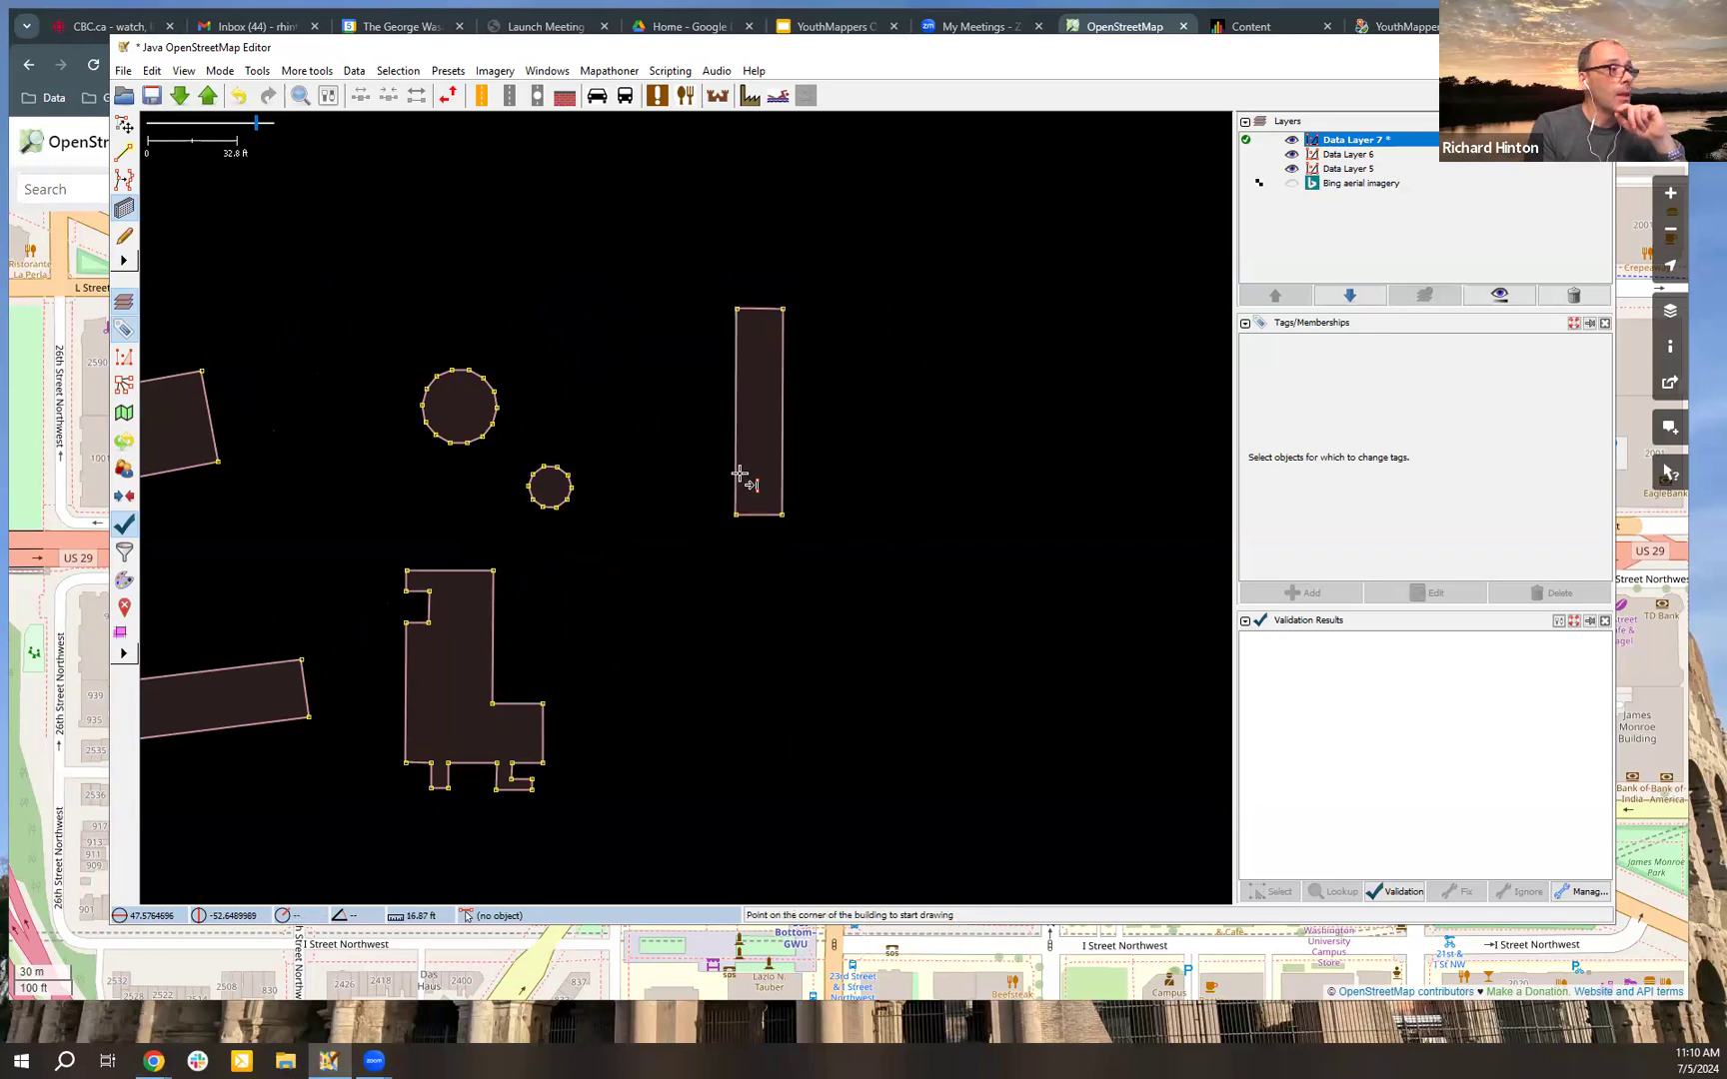
Step: Try to draw an overlapping rectangular wing, about 64 ft long, running east from the narrow building's west wall
left_click(798, 476)
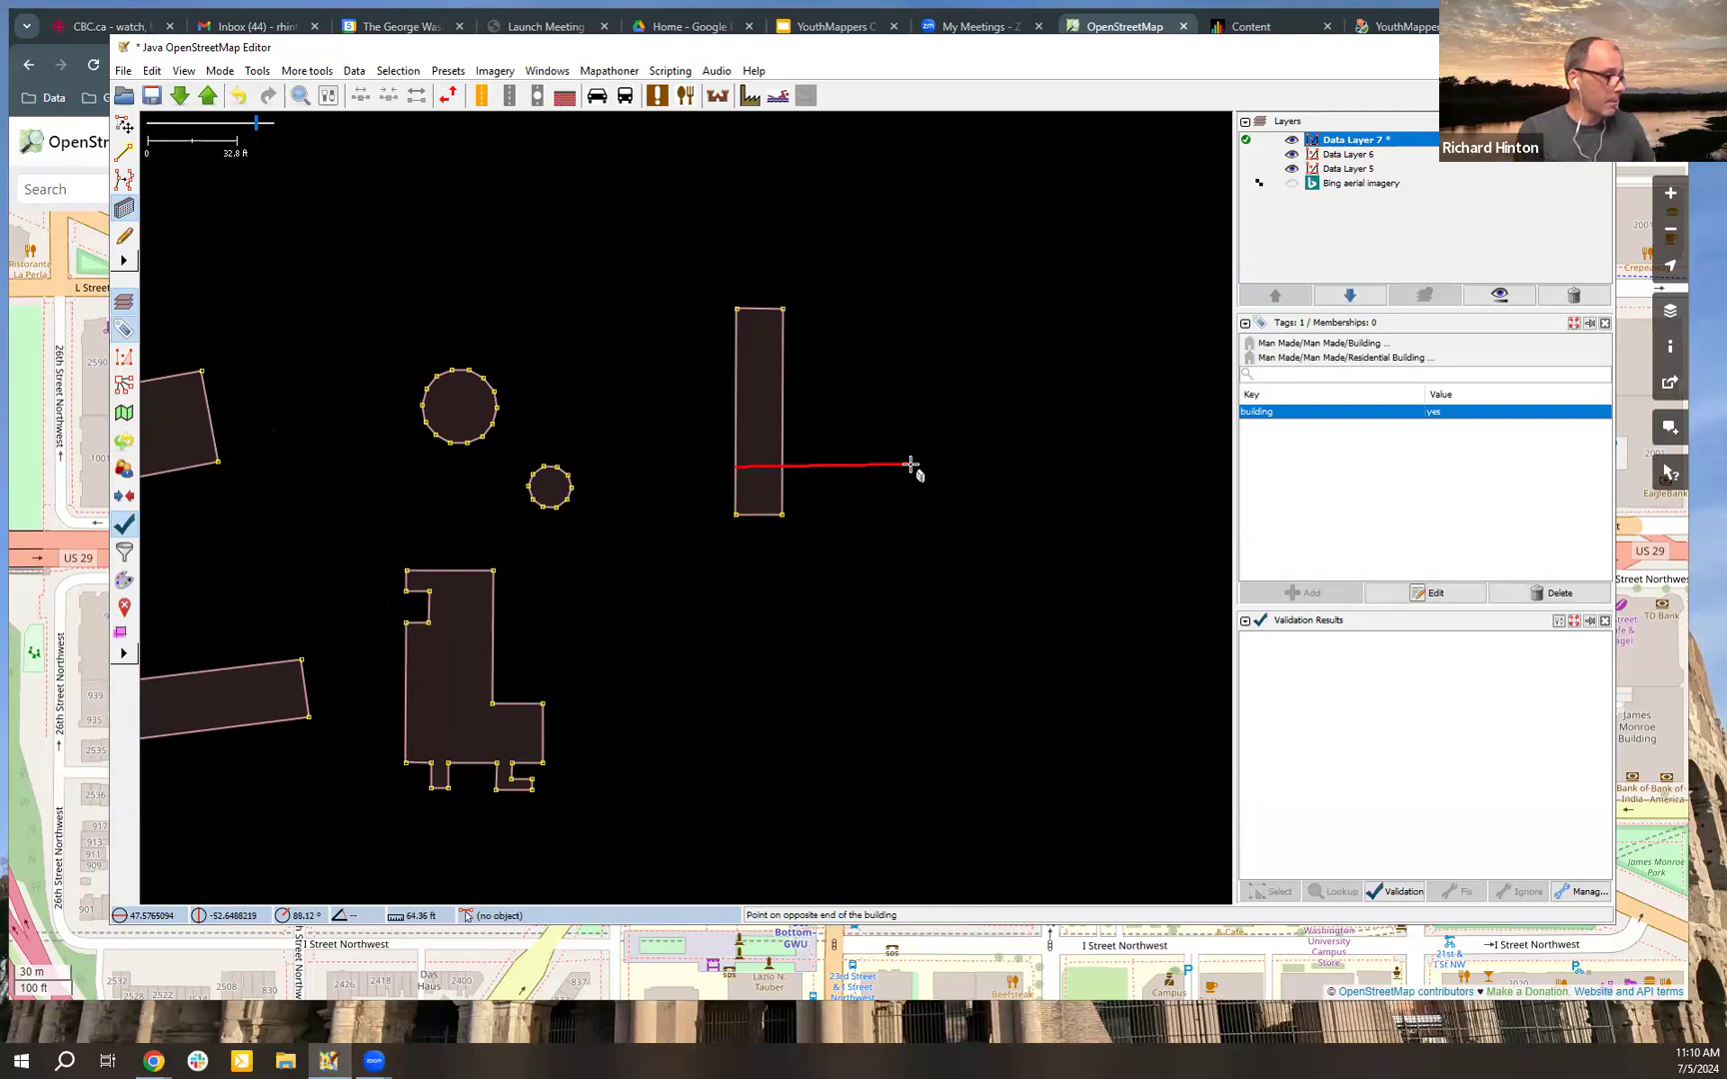
left_click(910, 464)
left_click(912, 500)
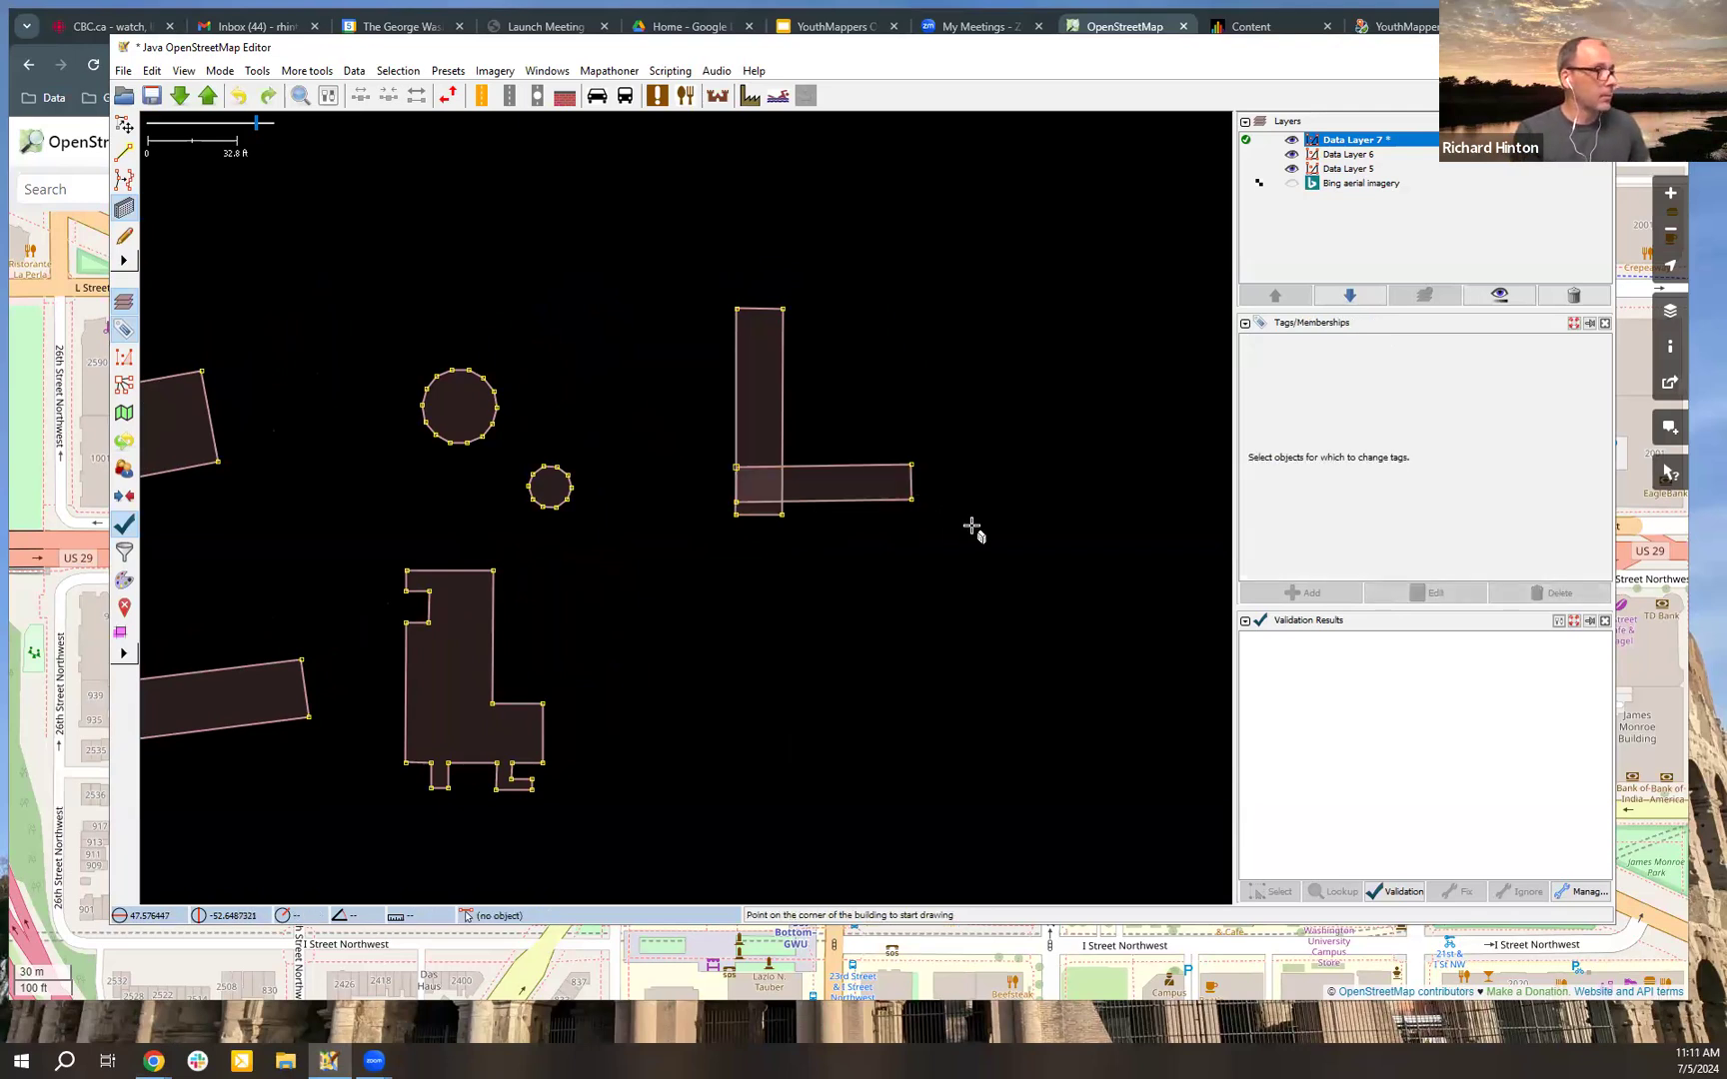
key("ctrl+z")
Step: Select the narrow building and draw two rectangles aligned to it: an overlapping wing east along its south end and another running north from the wing's east end
key("s")
left_click(783, 473)
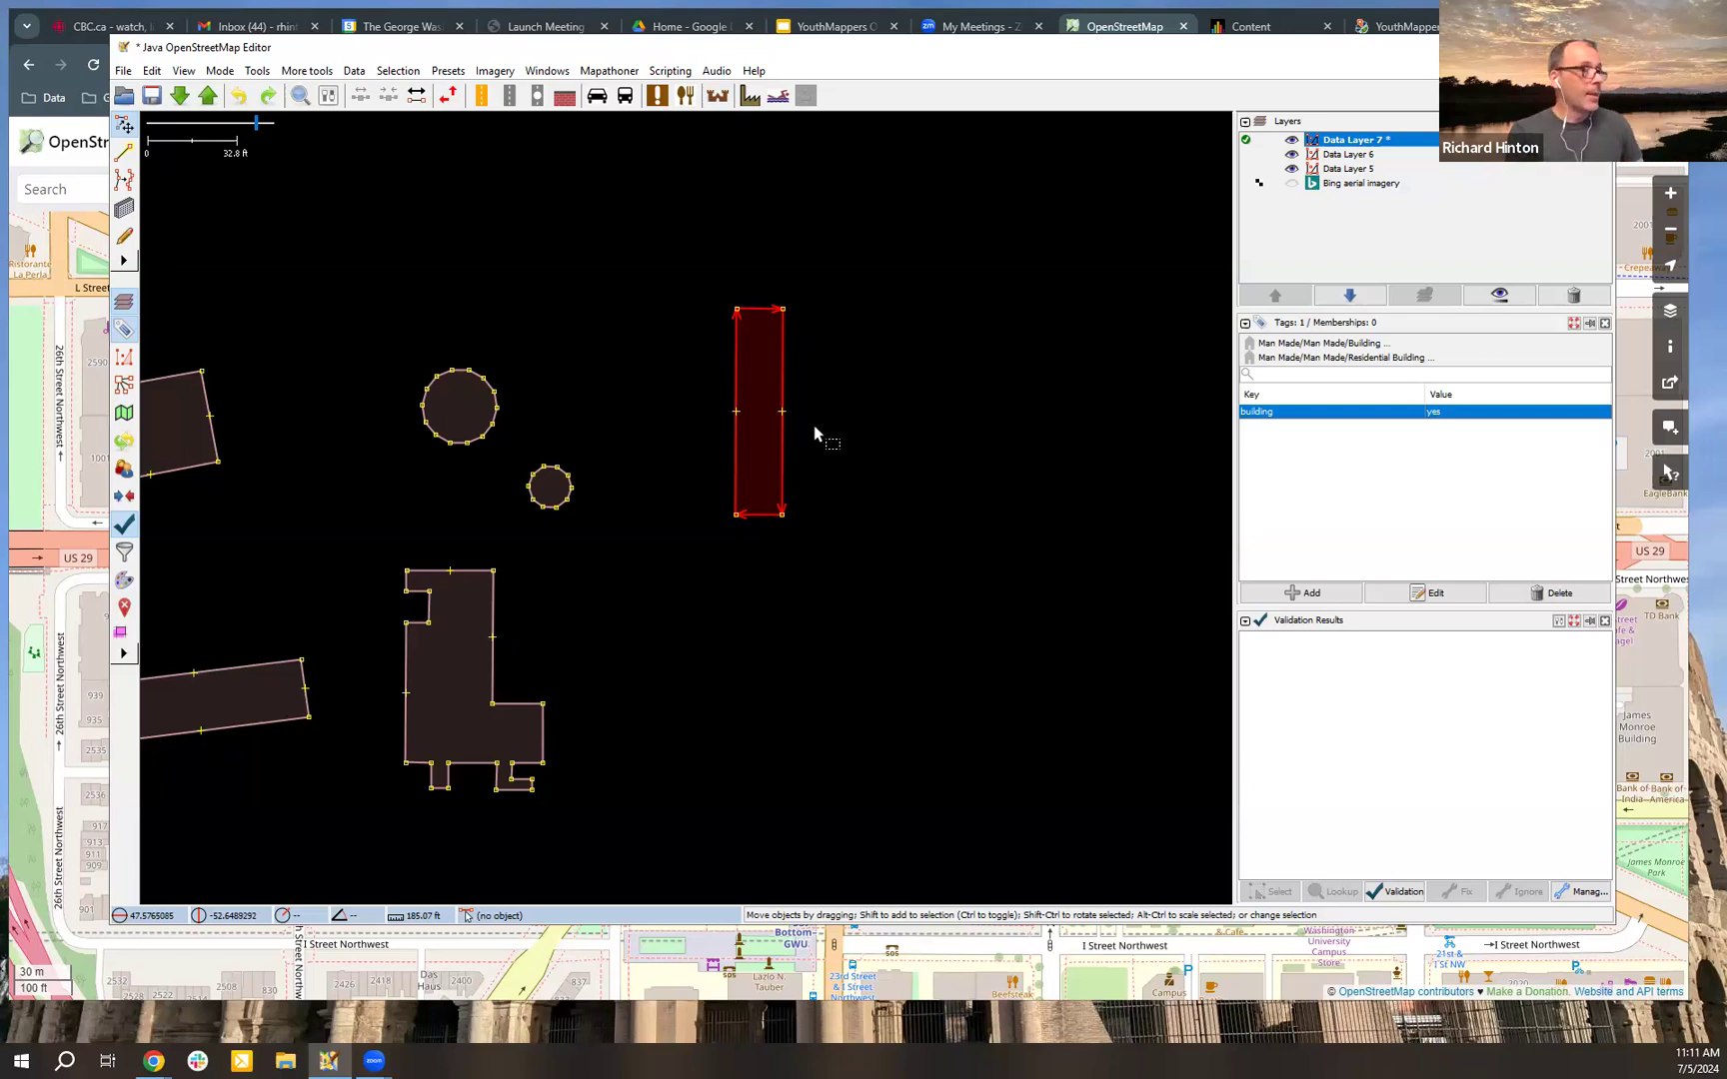
key("b")
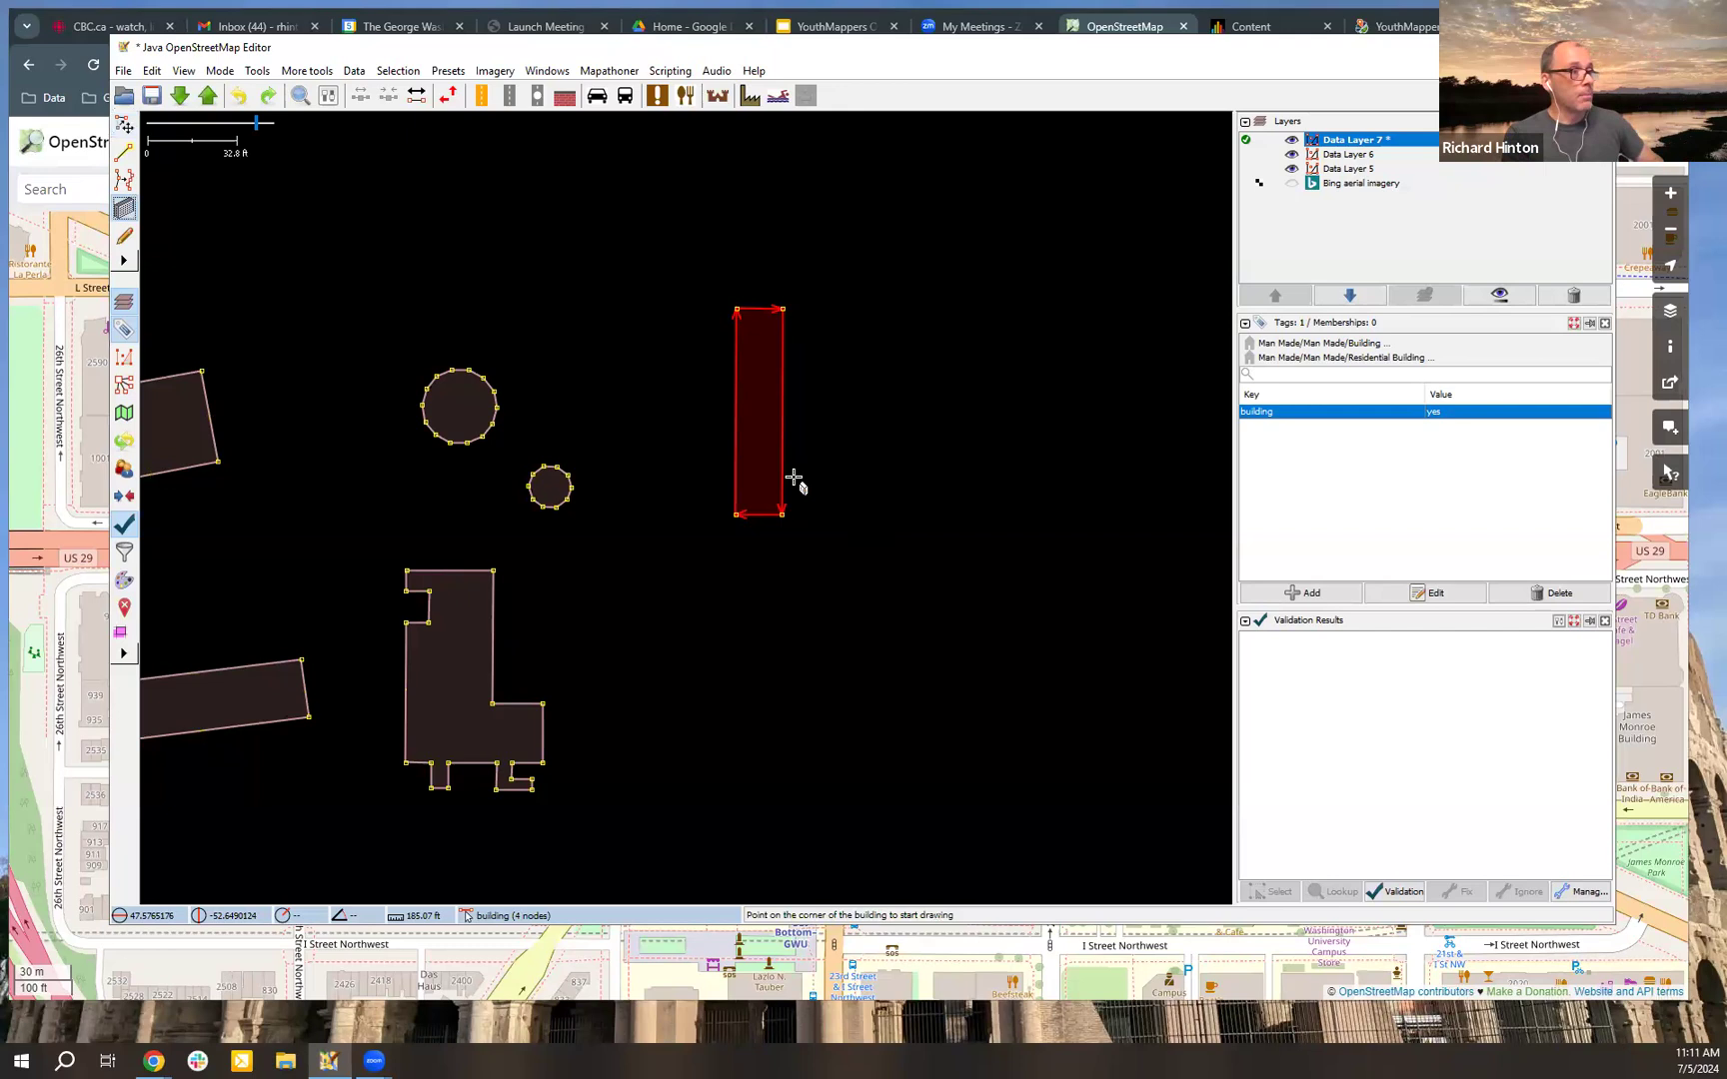
left_click(735, 463)
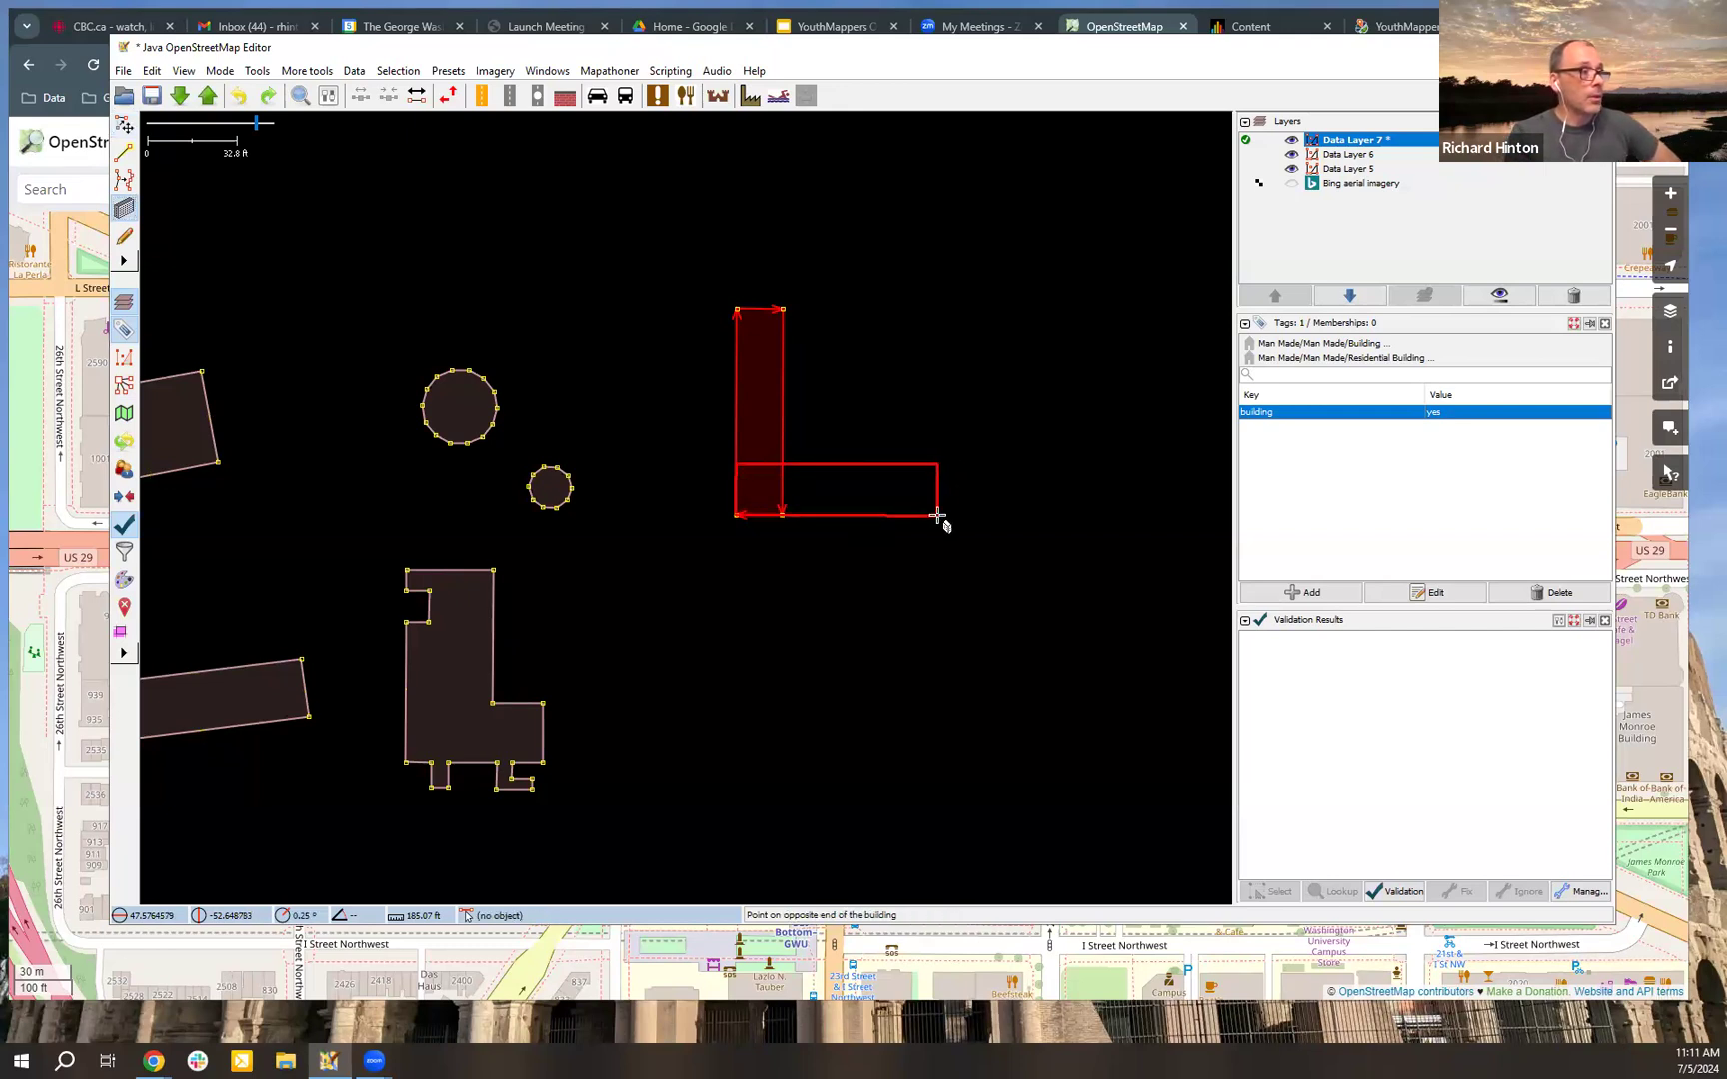
left_click(938, 516)
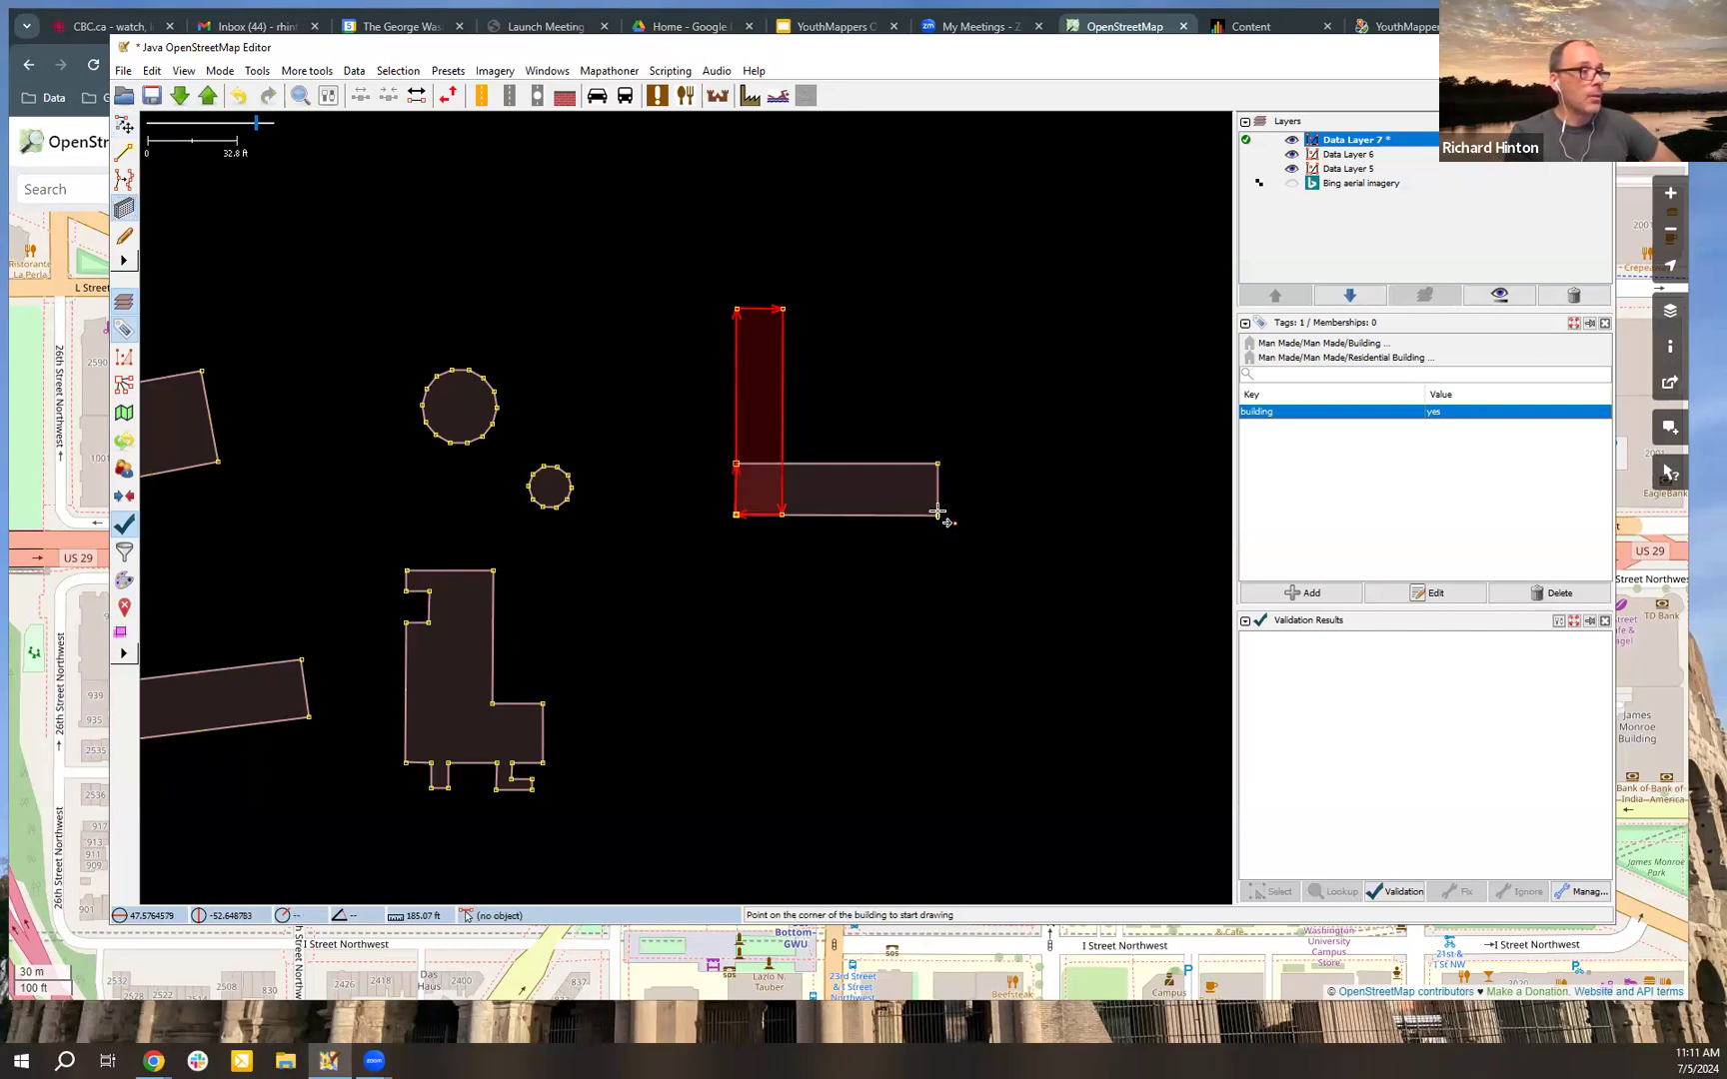
left_click(862, 309)
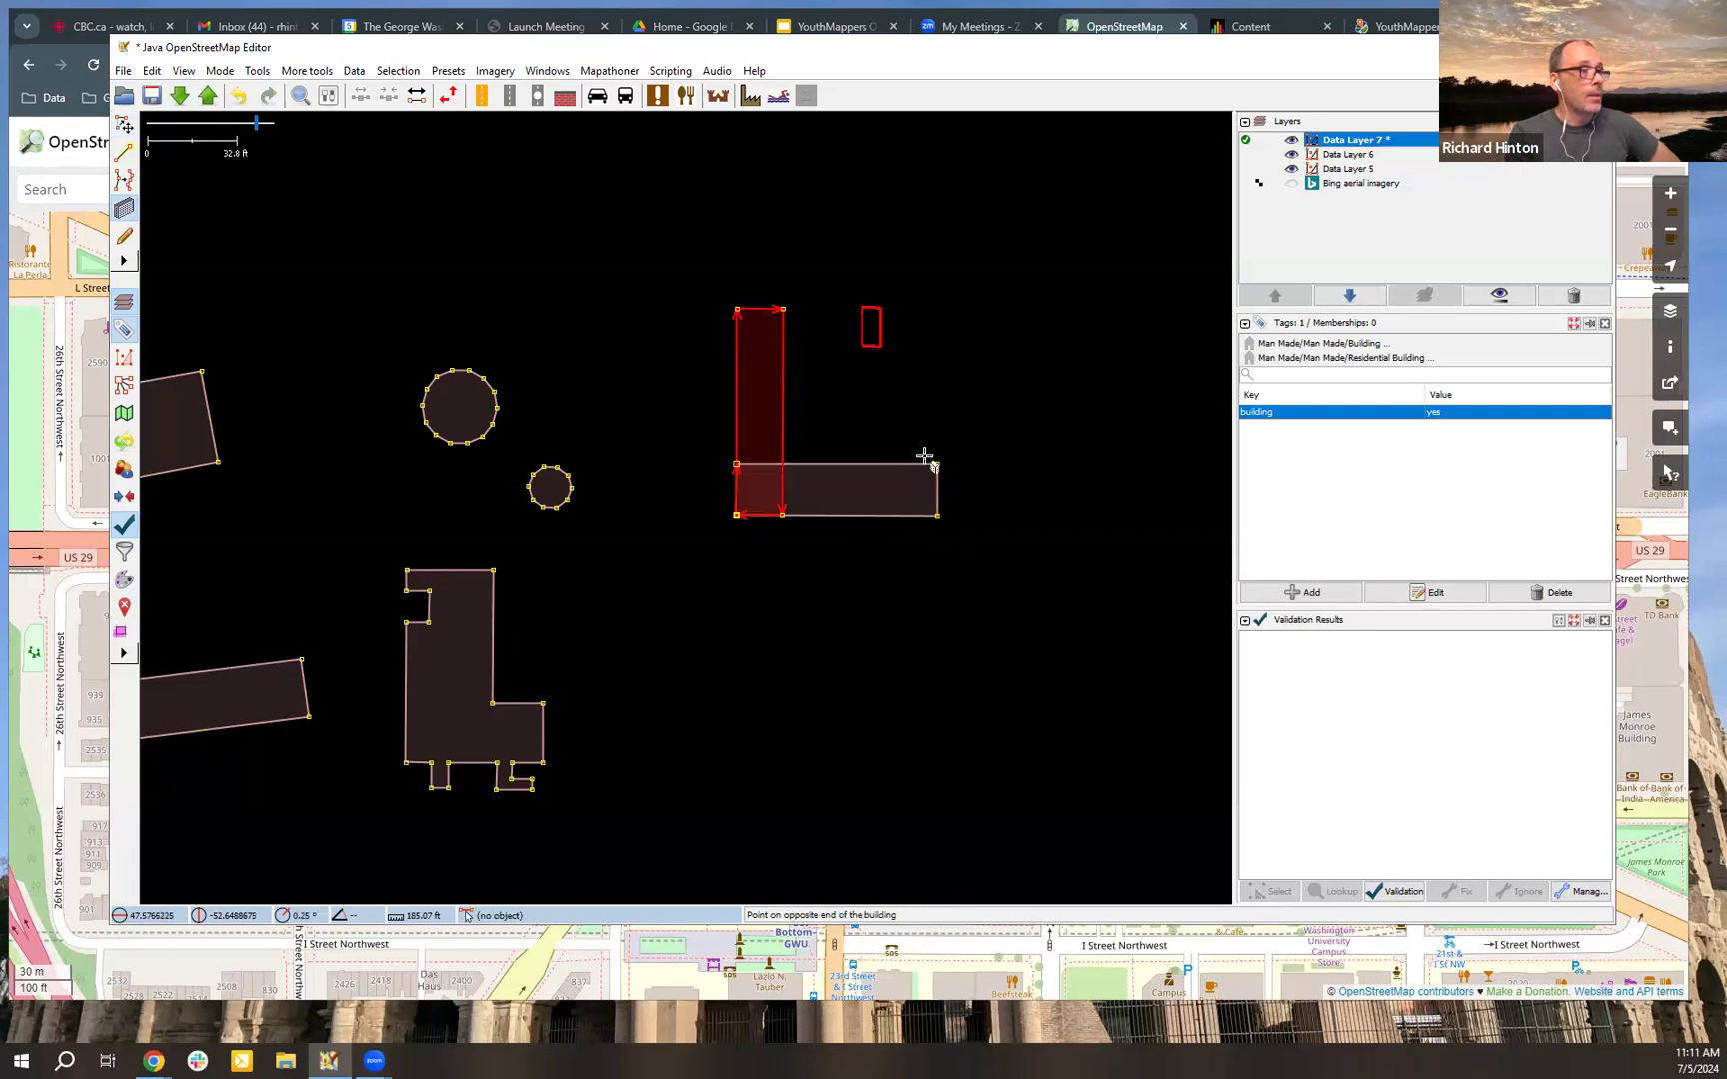
left_click(929, 513)
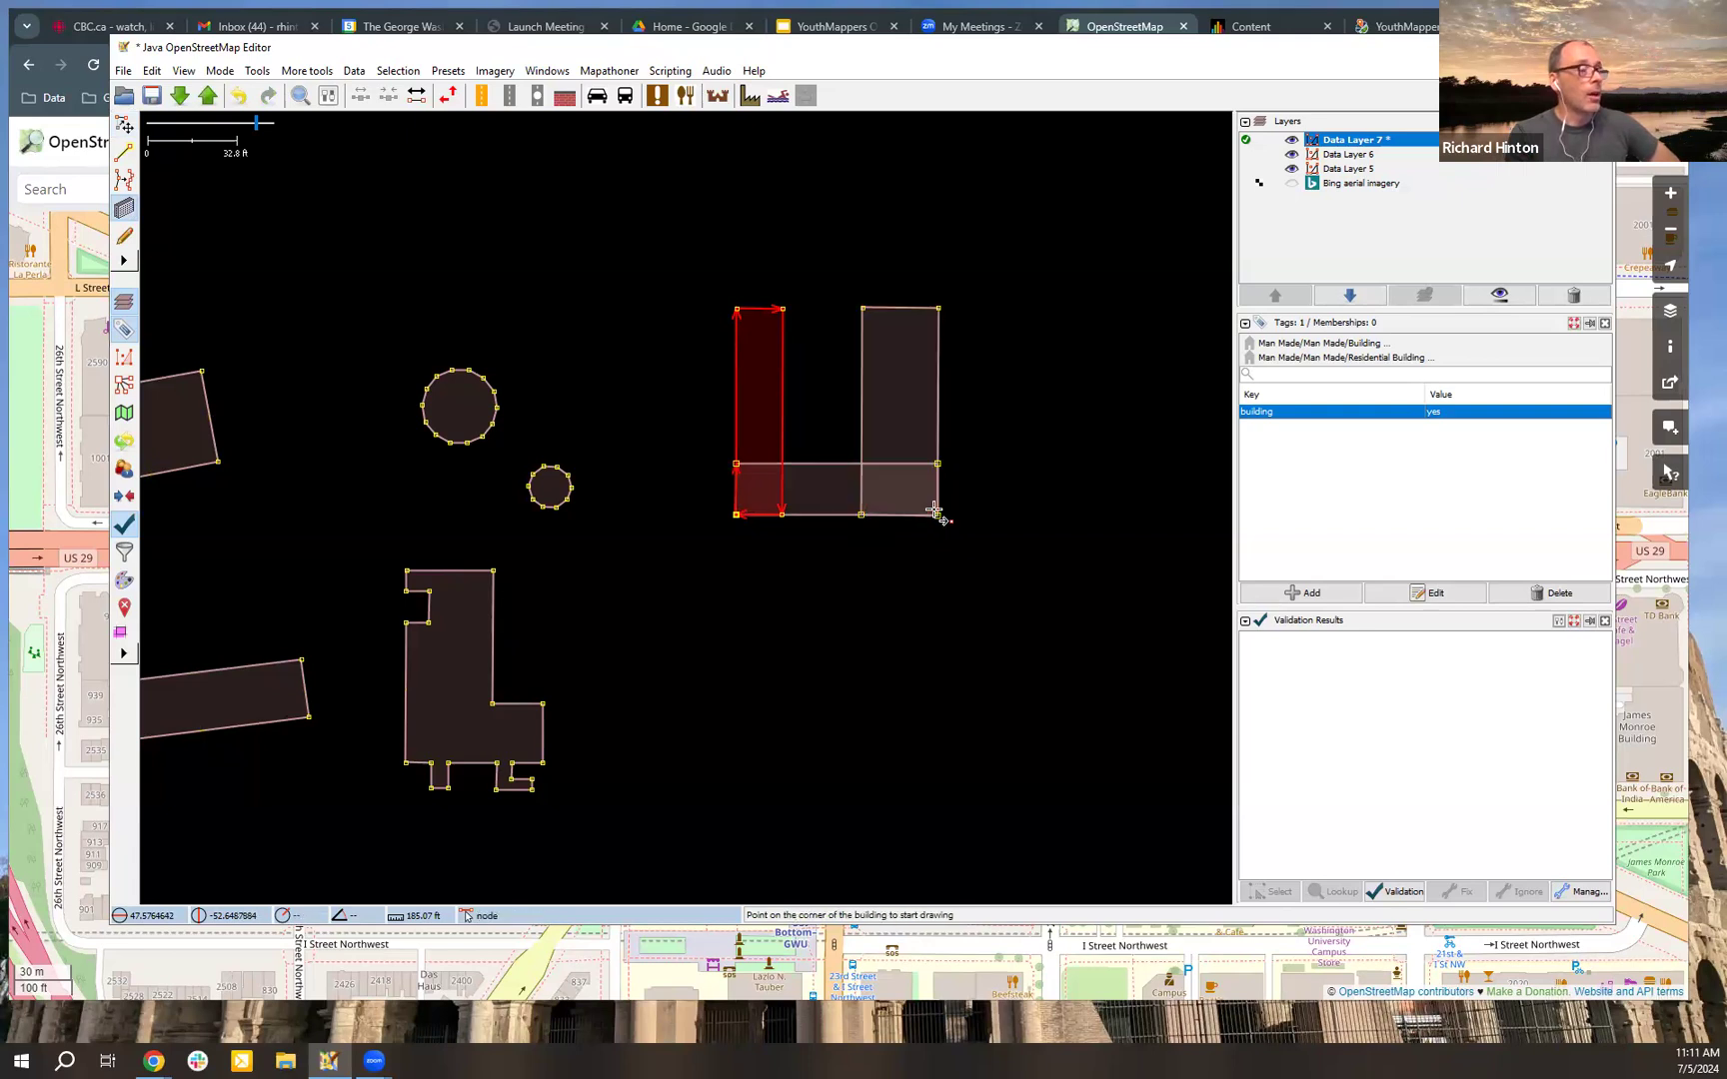
Step: Draw three separate rectangular buildings: one south of the U shape, one north of the large circle, and one narrow north-south just west of it
left_click(736, 683)
left_click(934, 733)
left_click(298, 229)
left_click(400, 159)
left_click(333, 318)
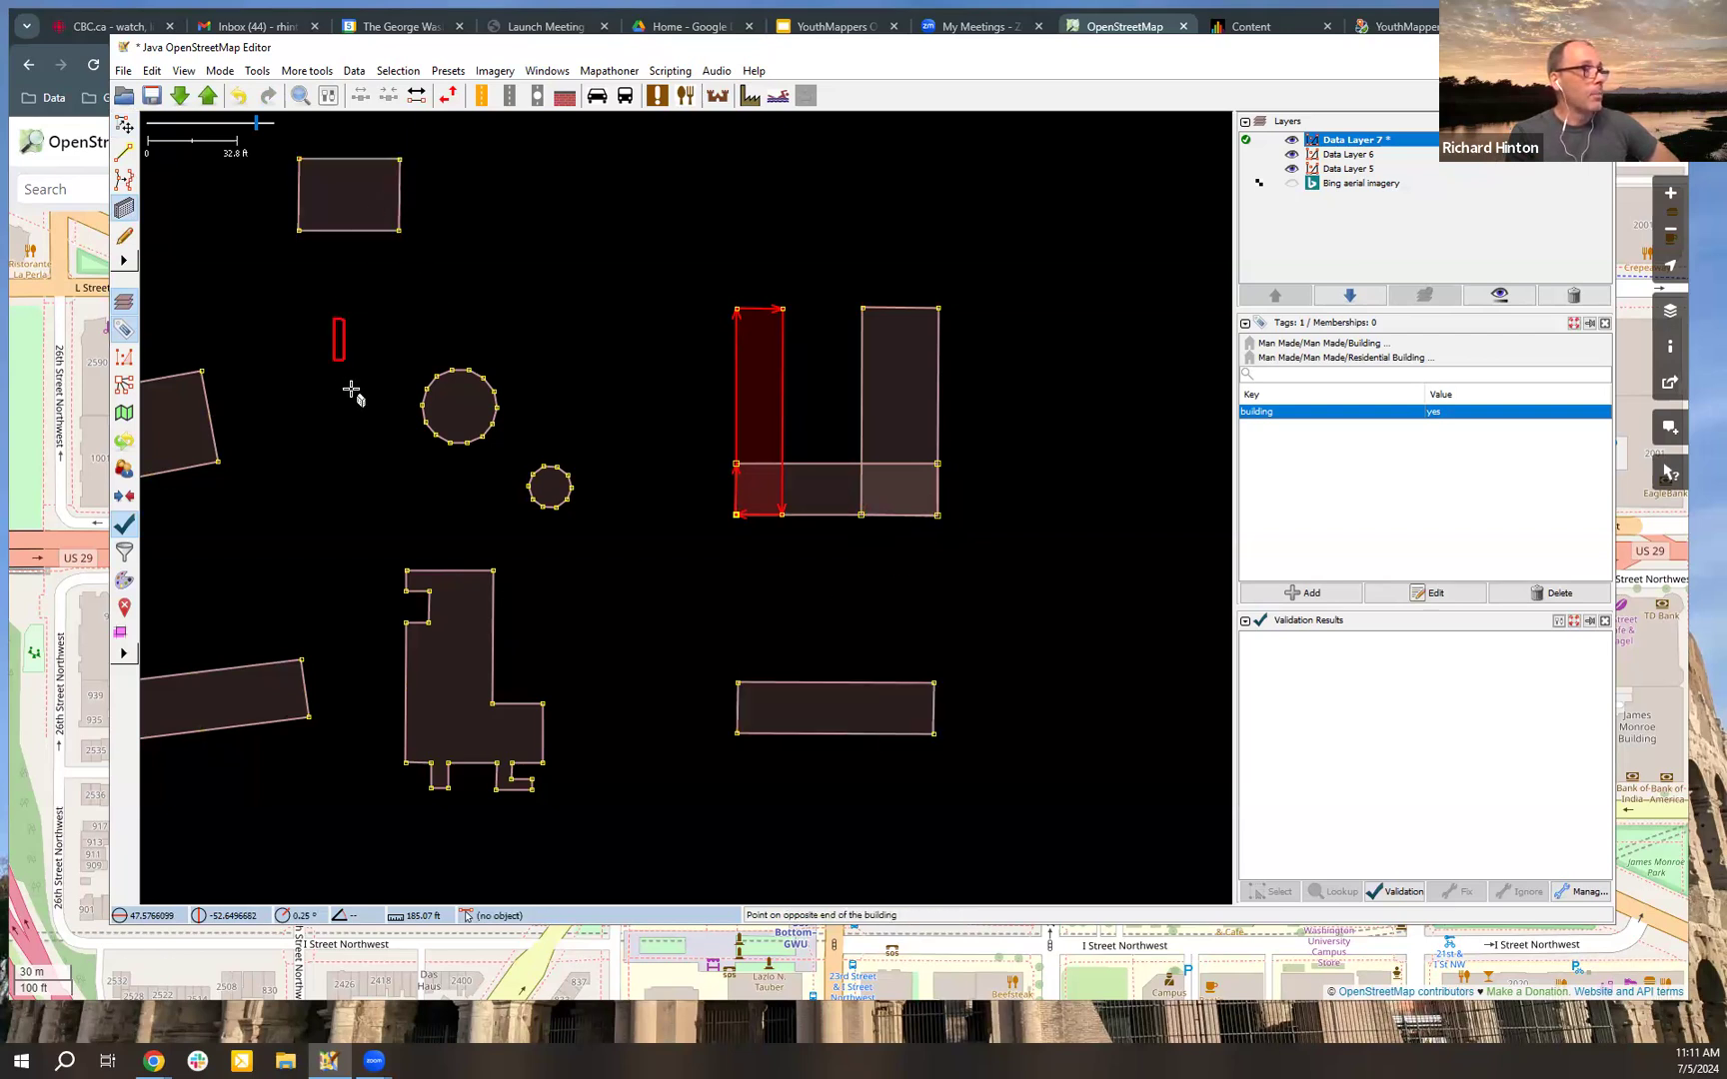
left_click(390, 448)
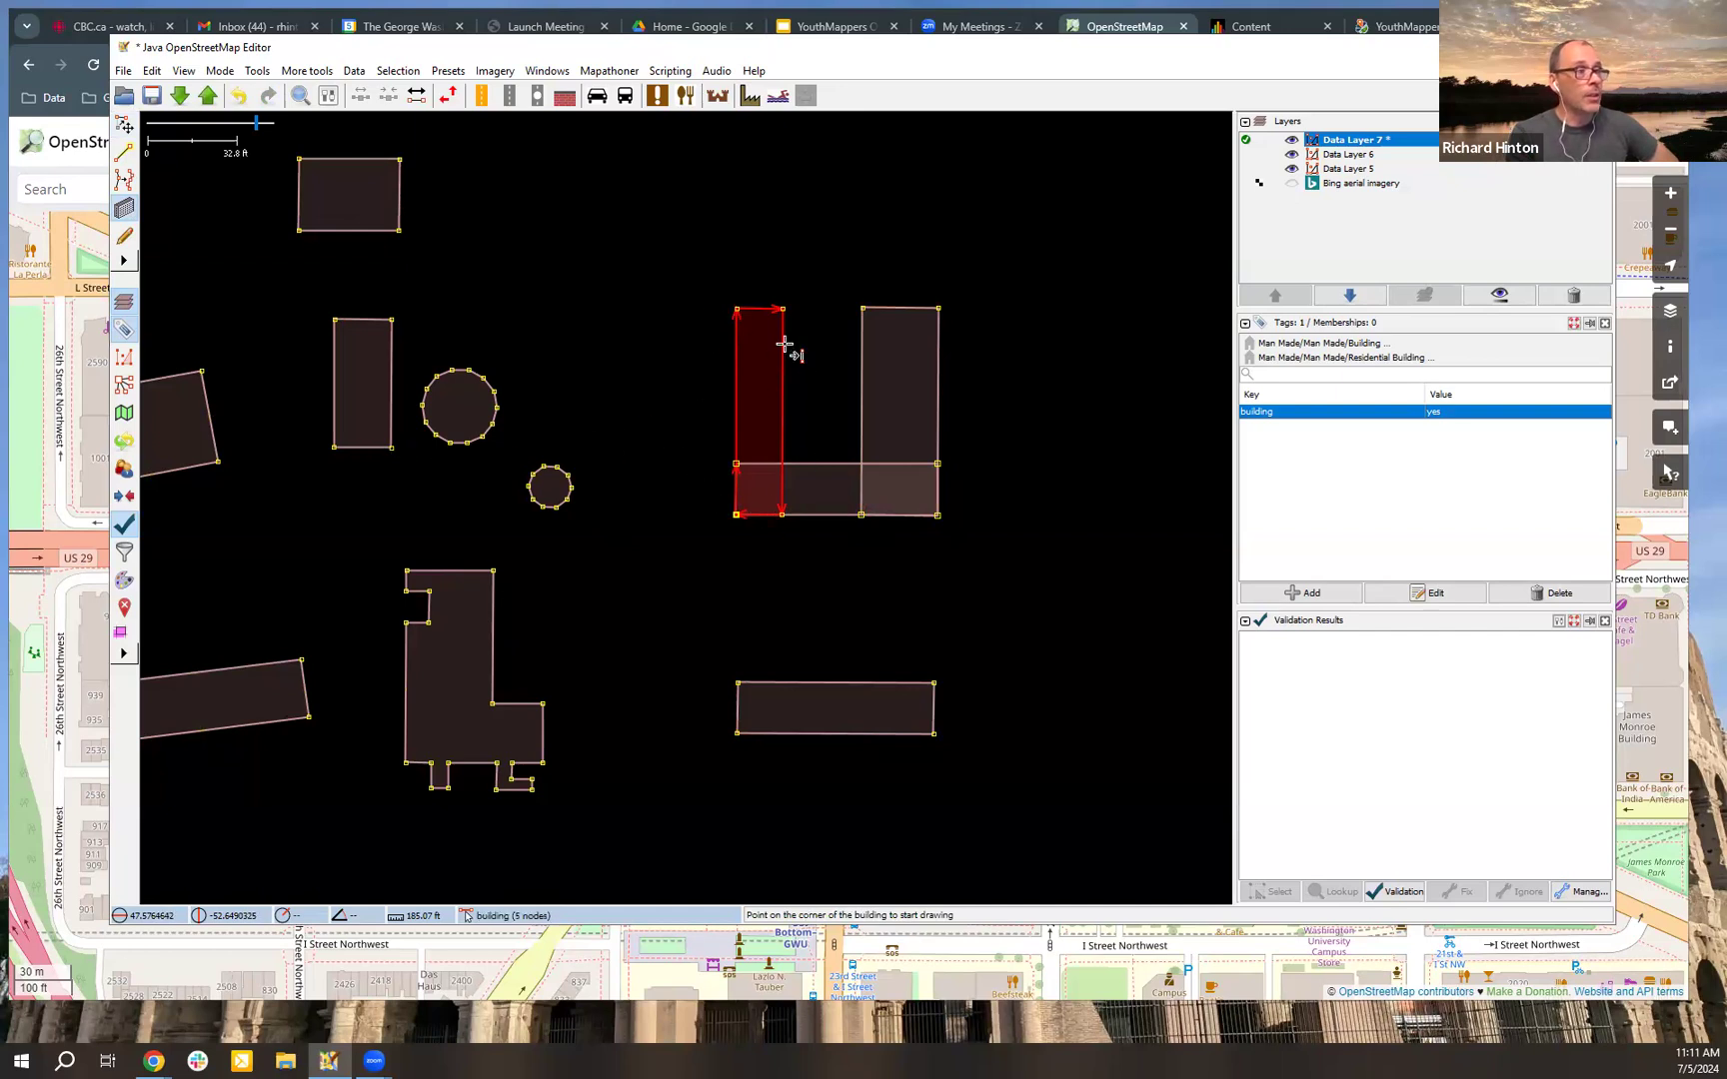
Step: Draw an aligned rectangle across the north ends of the U shape and join all four overlapping rectangles into one area
left_click(737, 307)
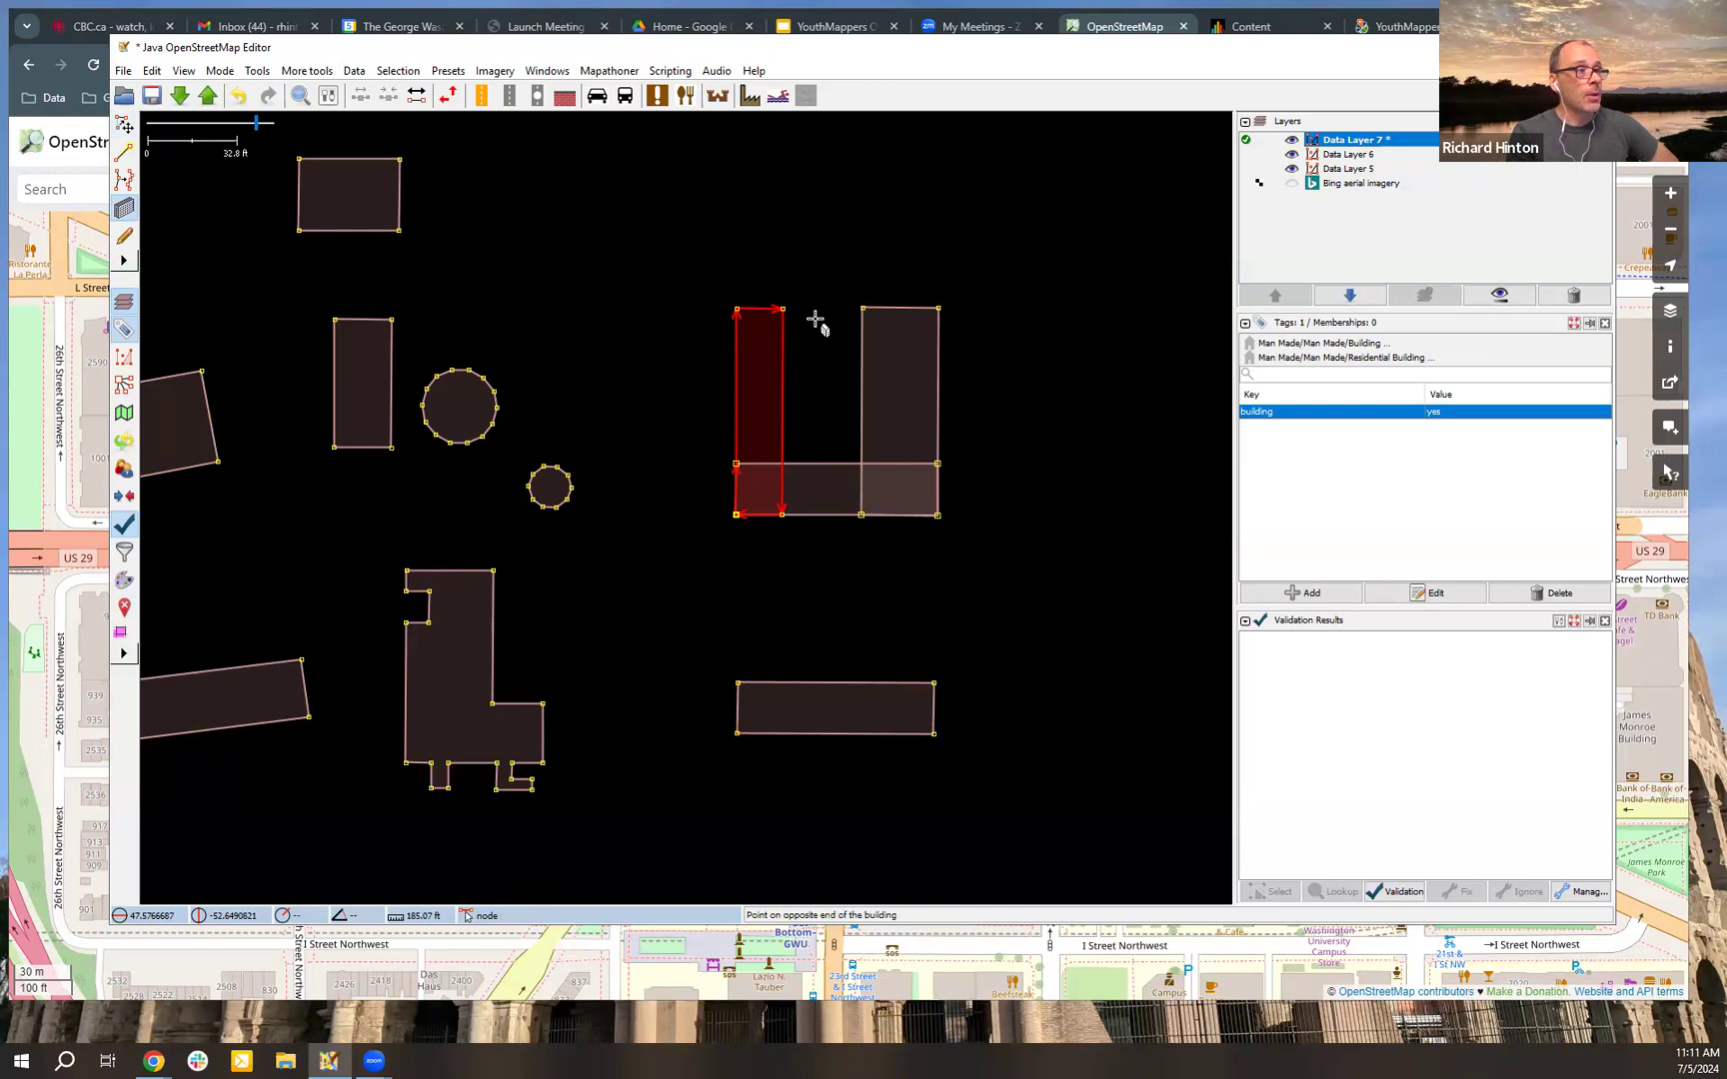
left_click(936, 350)
key("s")
left_click(848, 352, "shift")
left_click(858, 374, "shift")
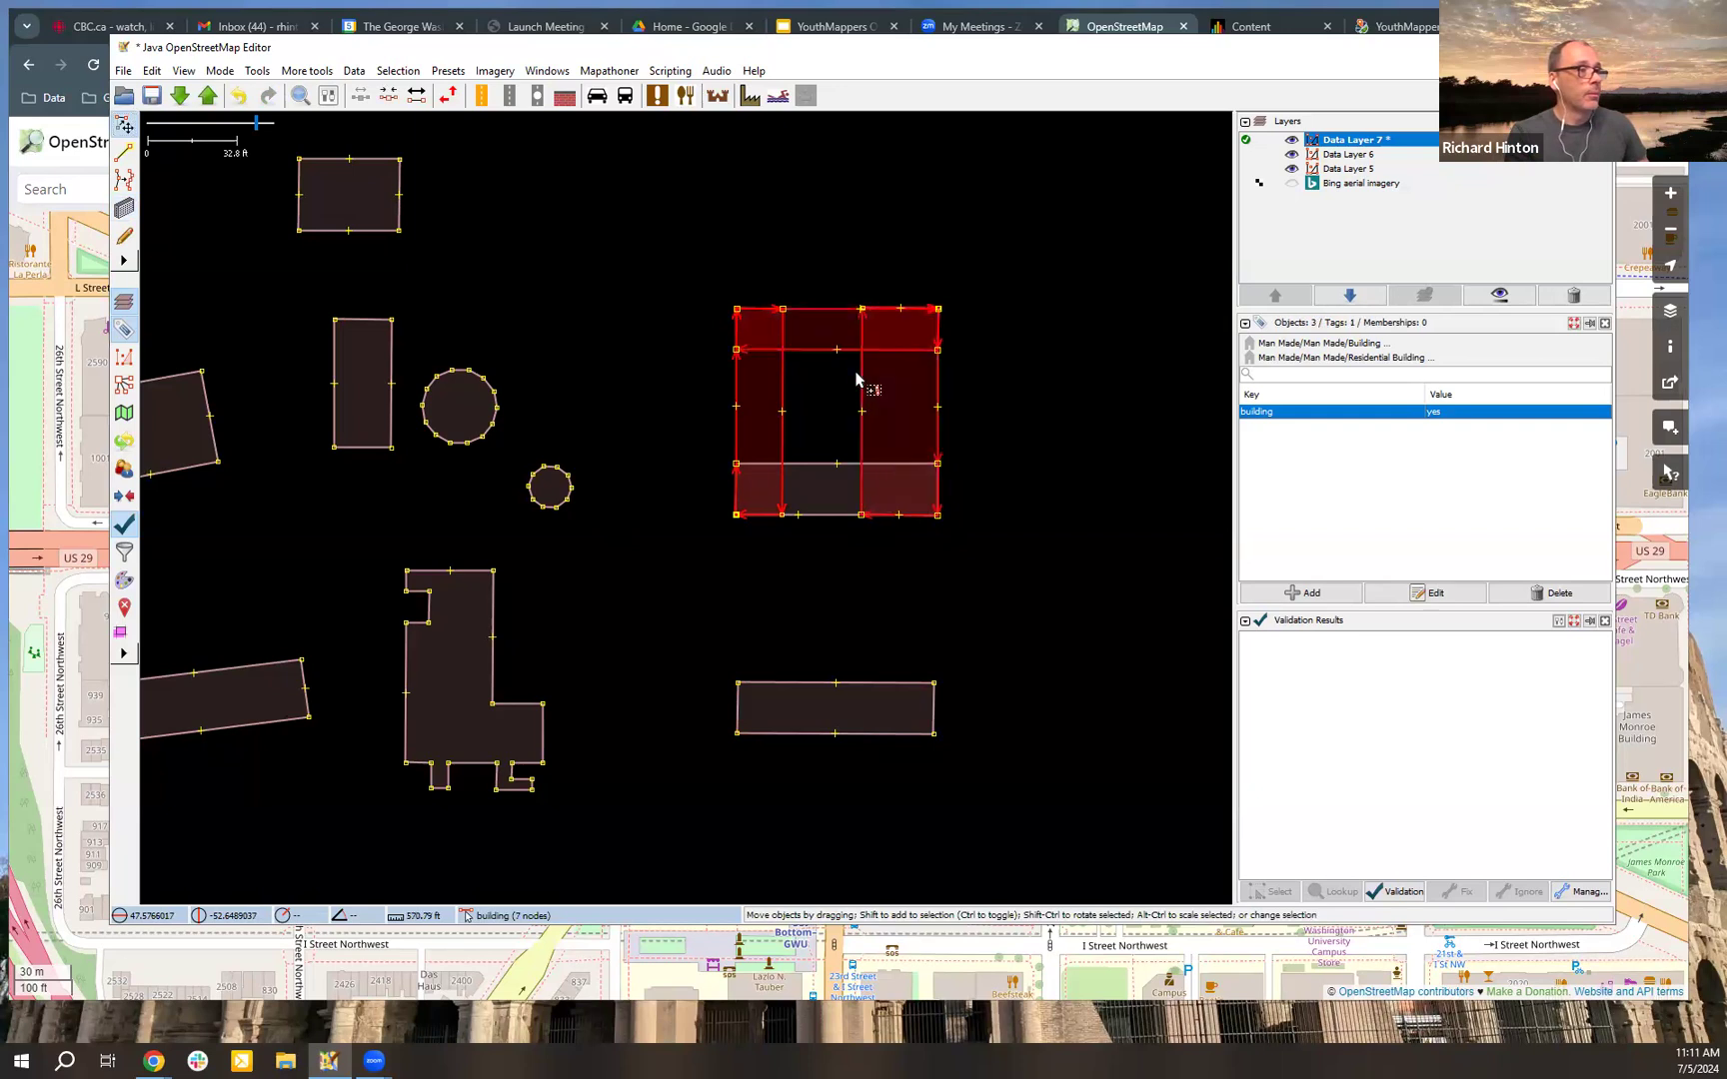
left_click(839, 468, "shift")
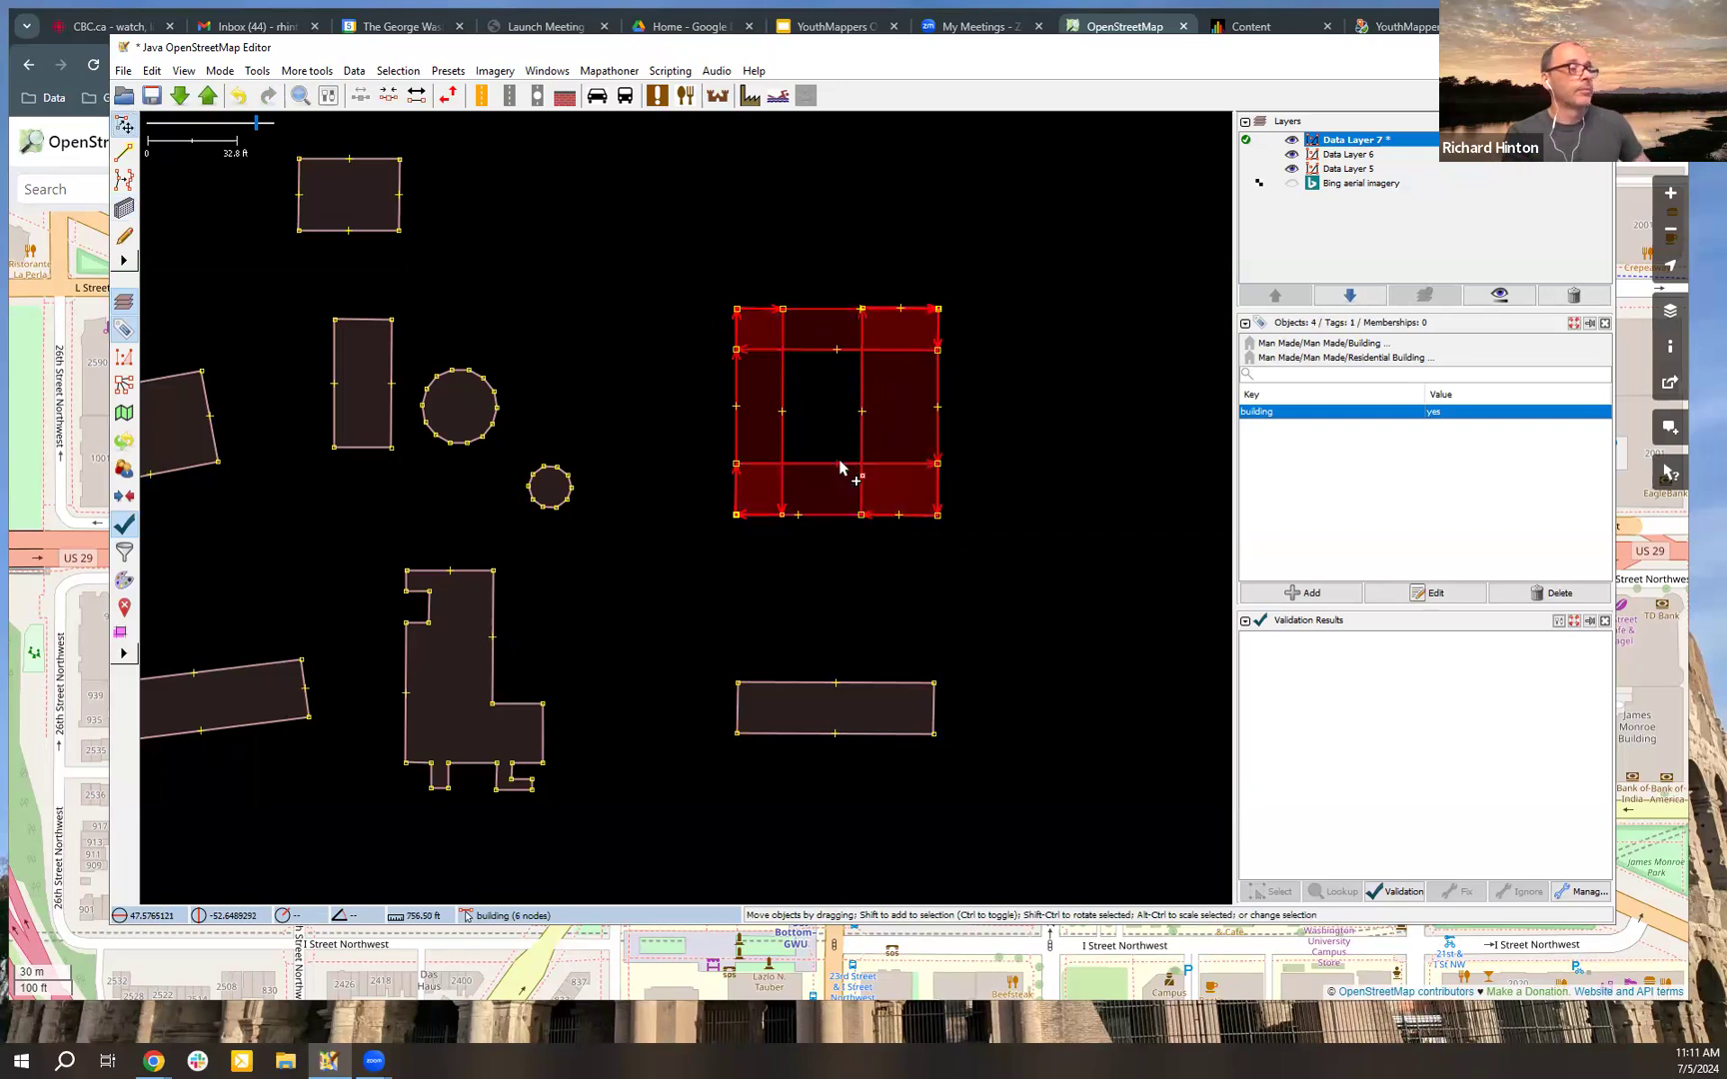
left_click(307, 71)
mouse_move(253, 75)
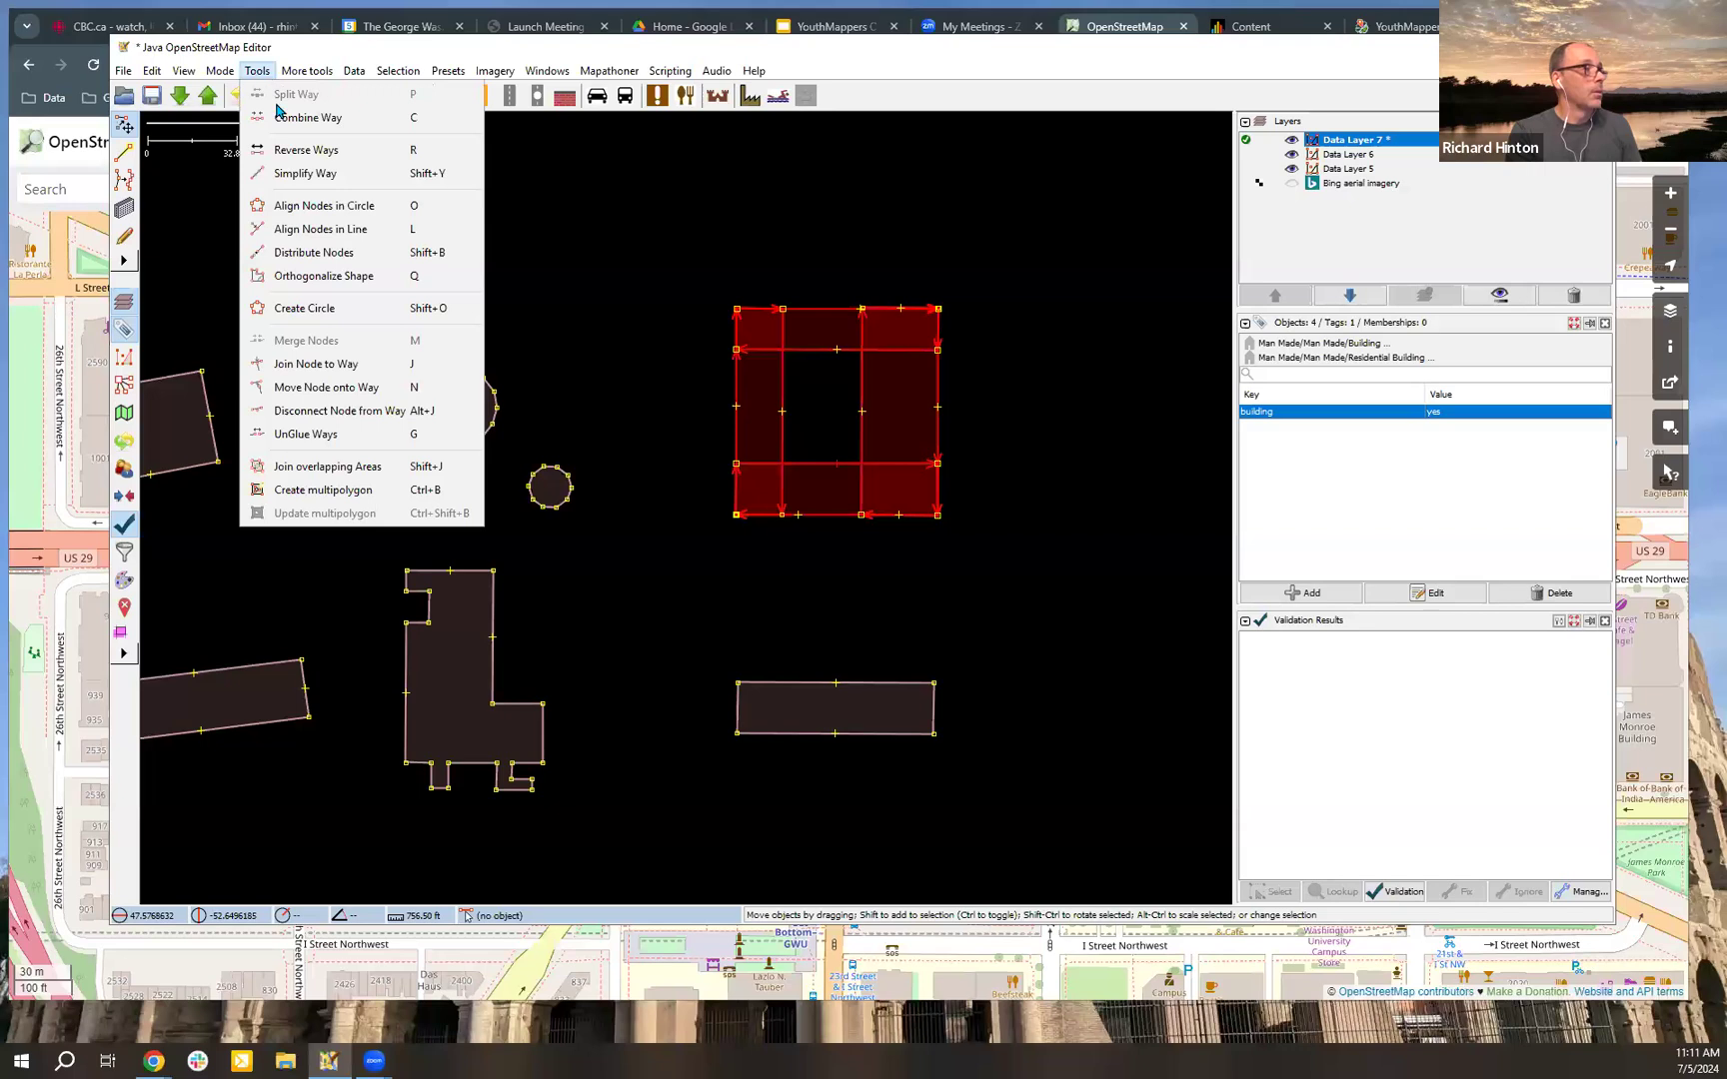
left_click(390, 466)
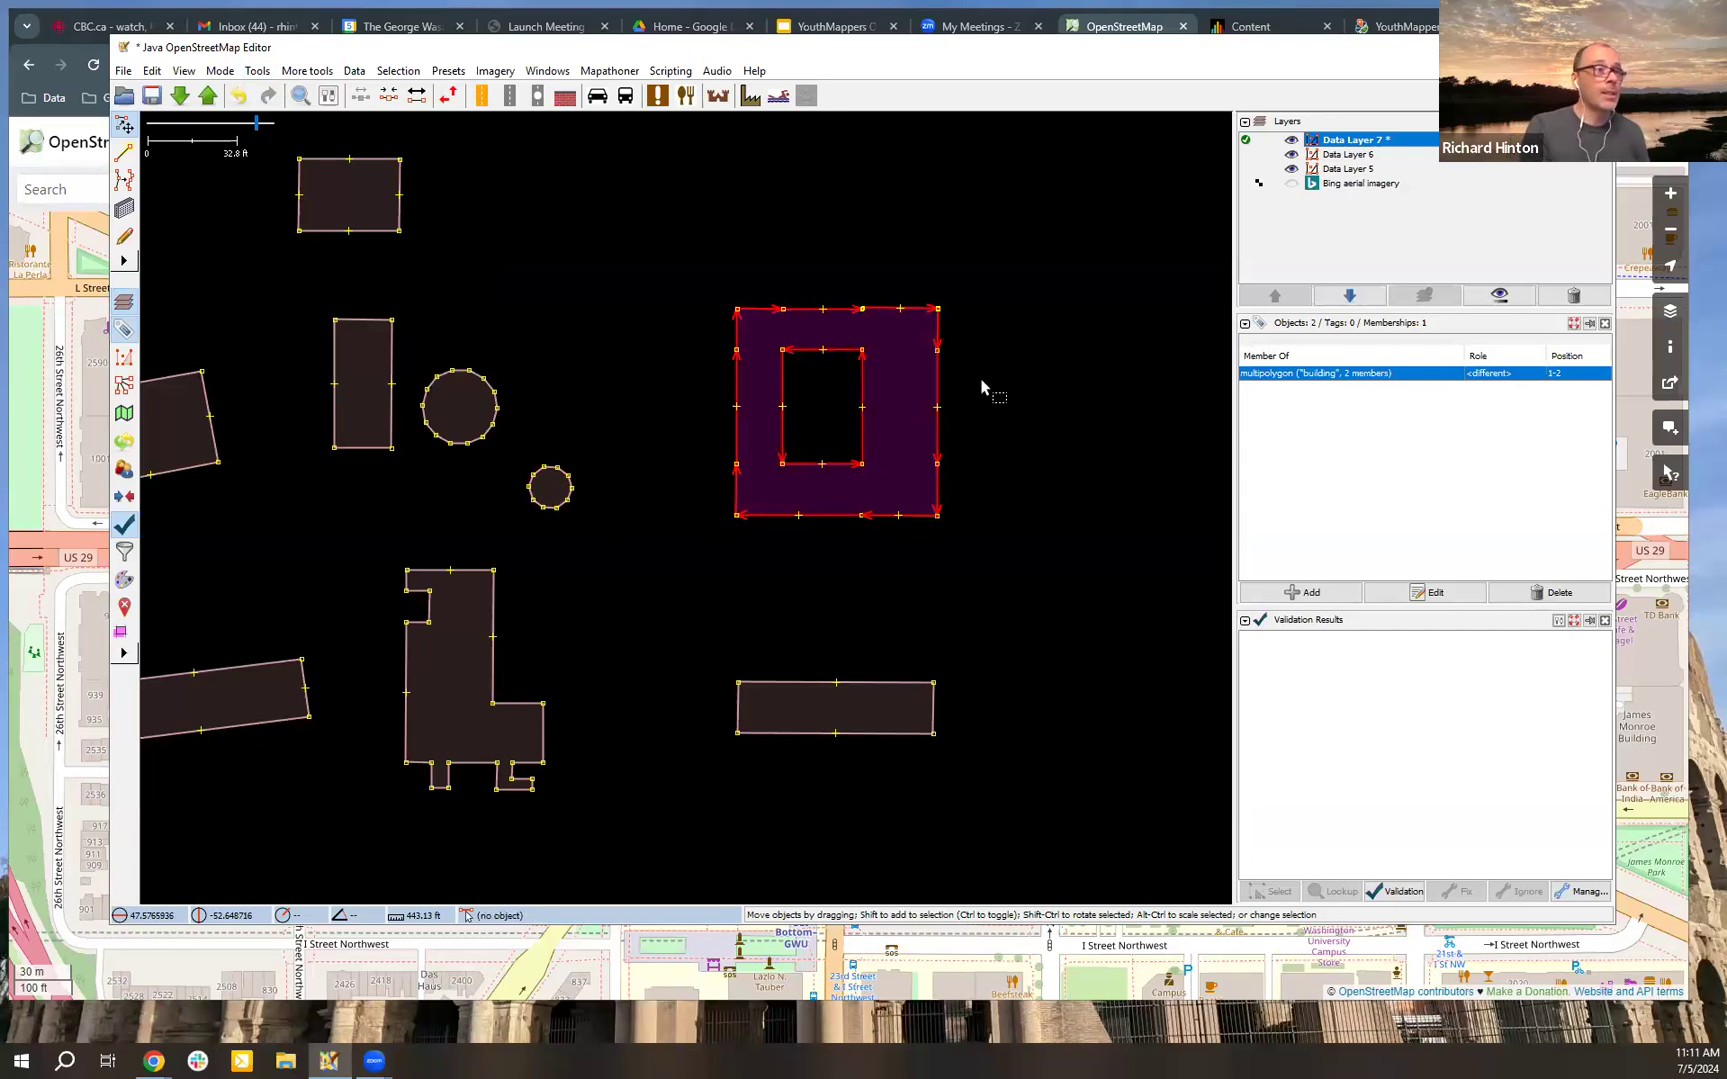
Step: Select the joined building's outer and inner outlines in turn, shifting the courtyard slightly east and the outer outline slightly north
left_click(958, 389)
left_click(941, 388)
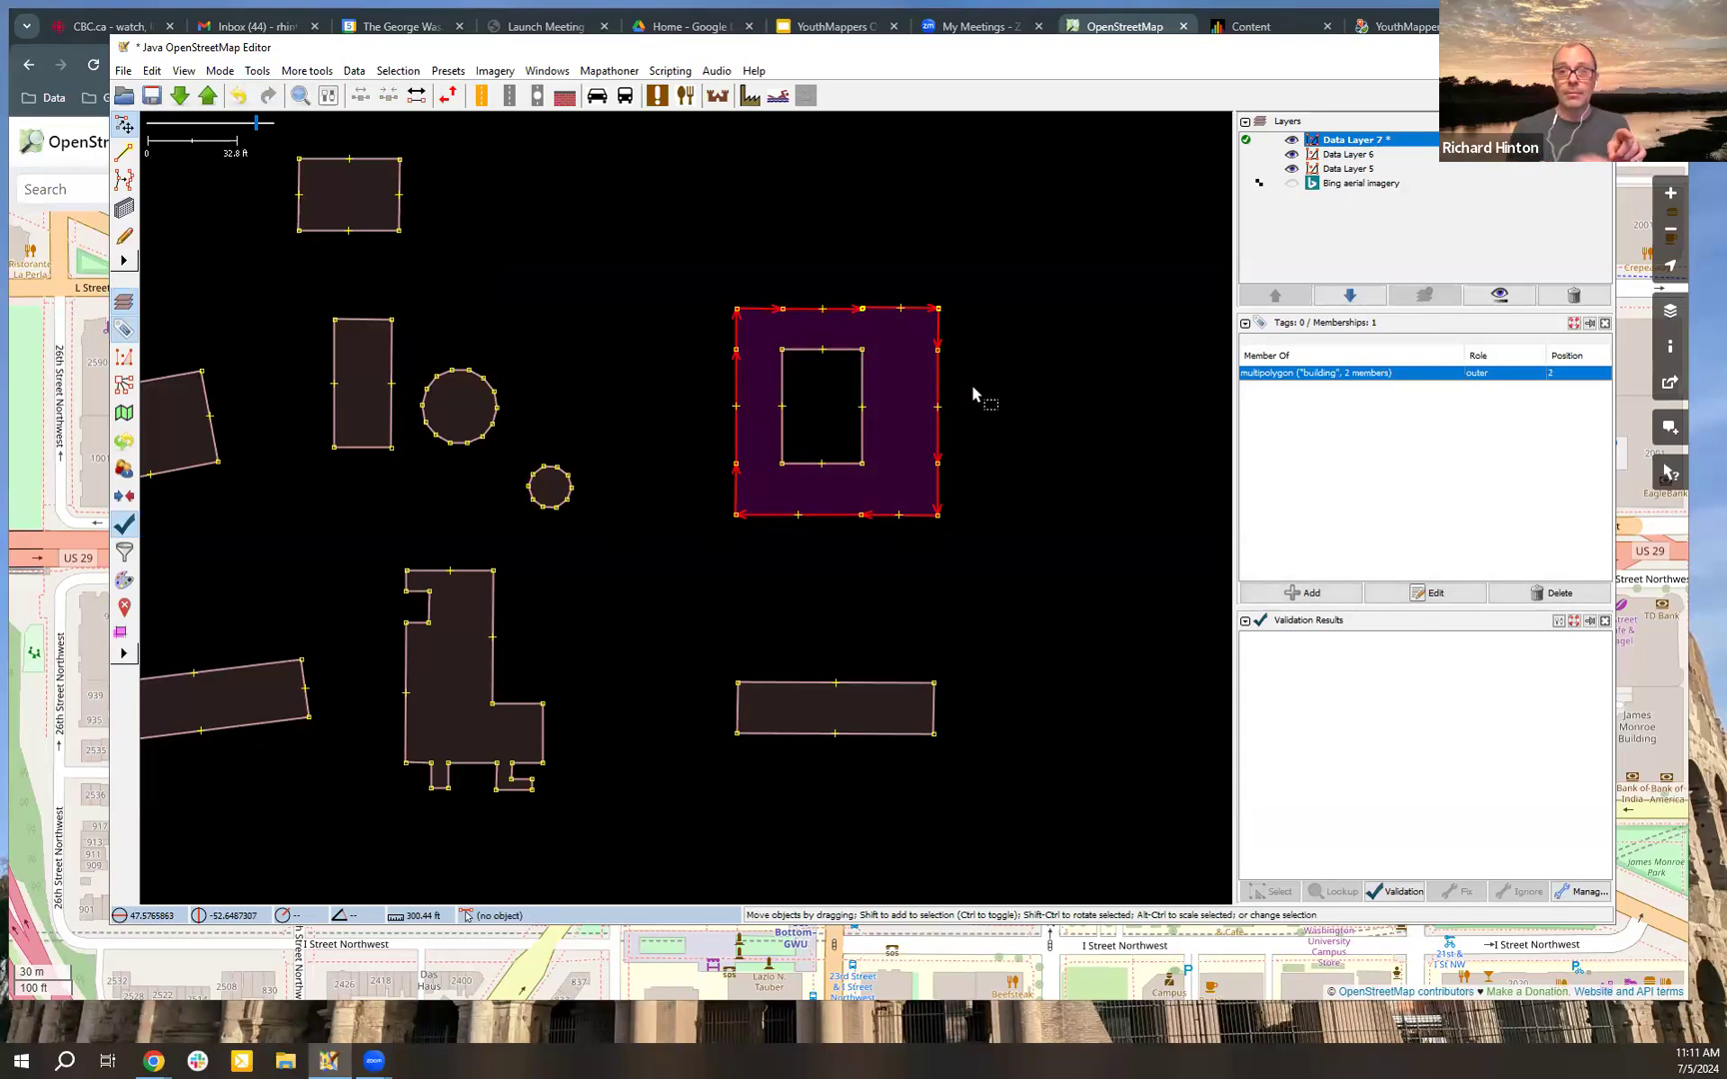
left_click(861, 396)
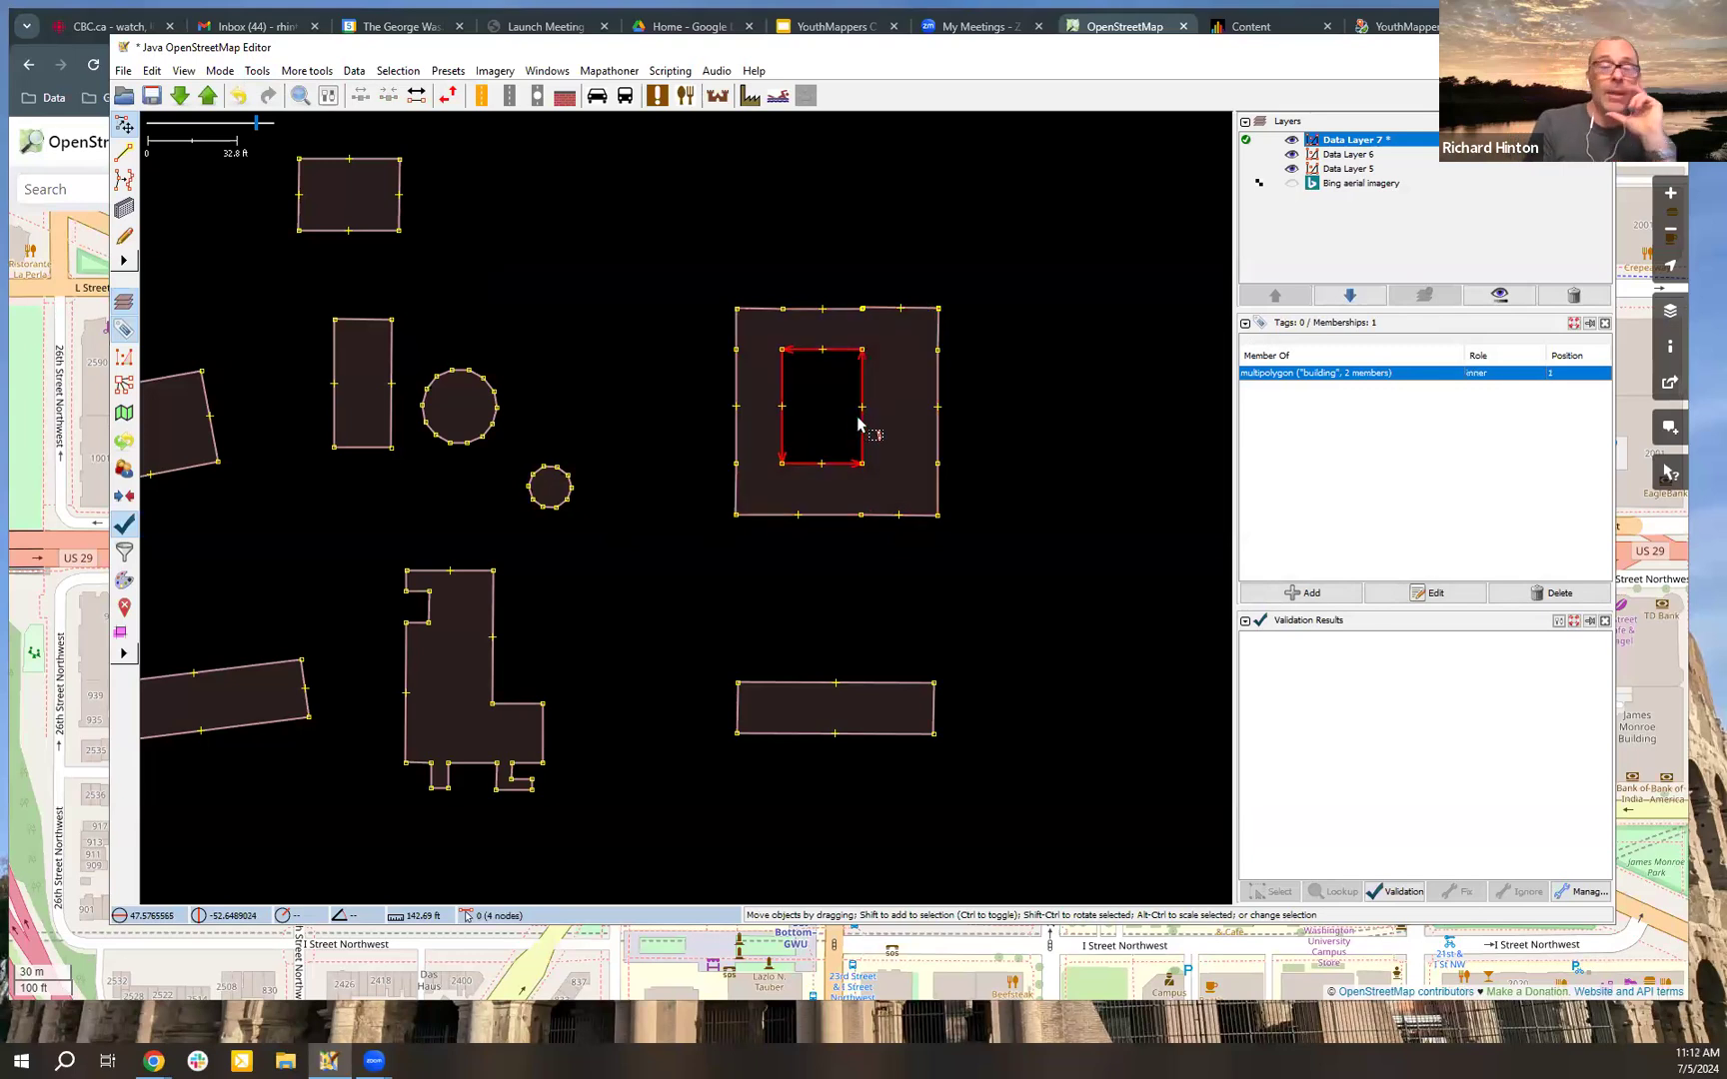
left_click_drag(862, 391, 921, 383)
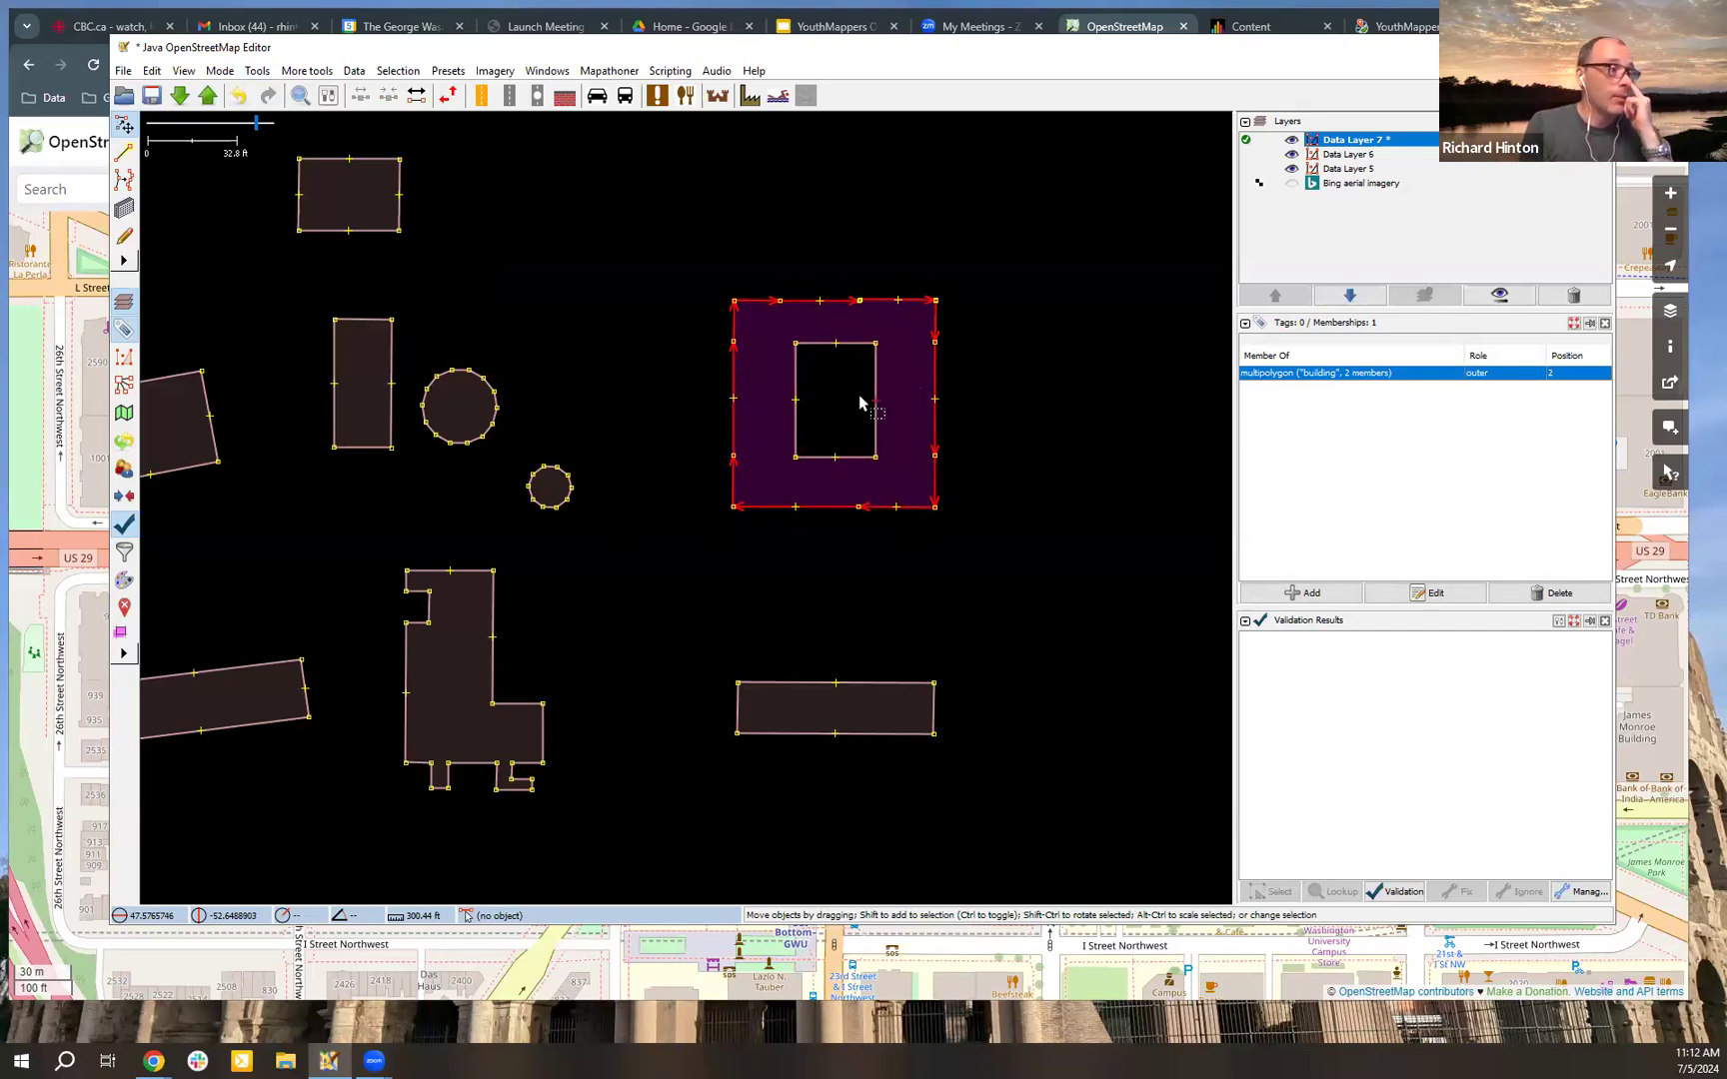
Step: Extrude the courtyard's north, south and west walls inward to leave a small square opening
key("x")
left_click_drag(846, 343, 847, 371)
left_click_drag(840, 457, 808, 425)
key("s")
left_click(995, 388)
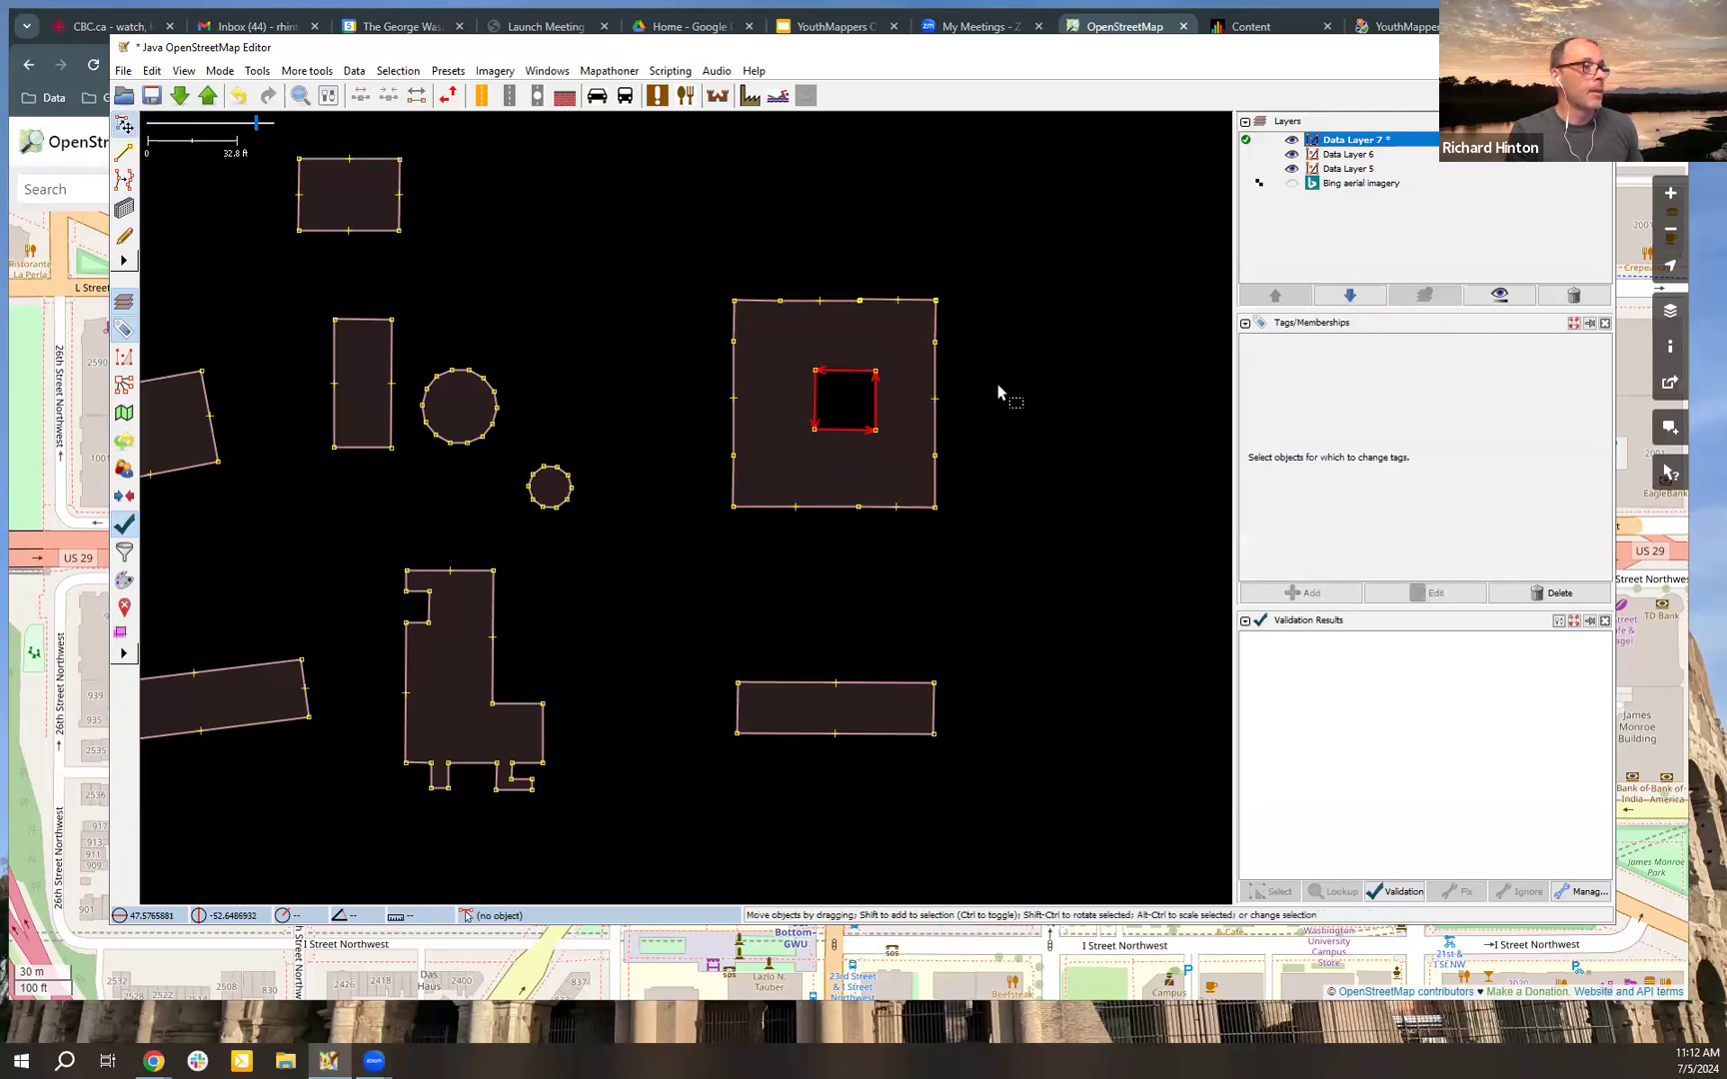
Step: Draw a closed, tilted four-sided way, about 22 ft by 29 ft, in the empty area north of the small western circle
left_click_drag(1029, 418, 965, 420)
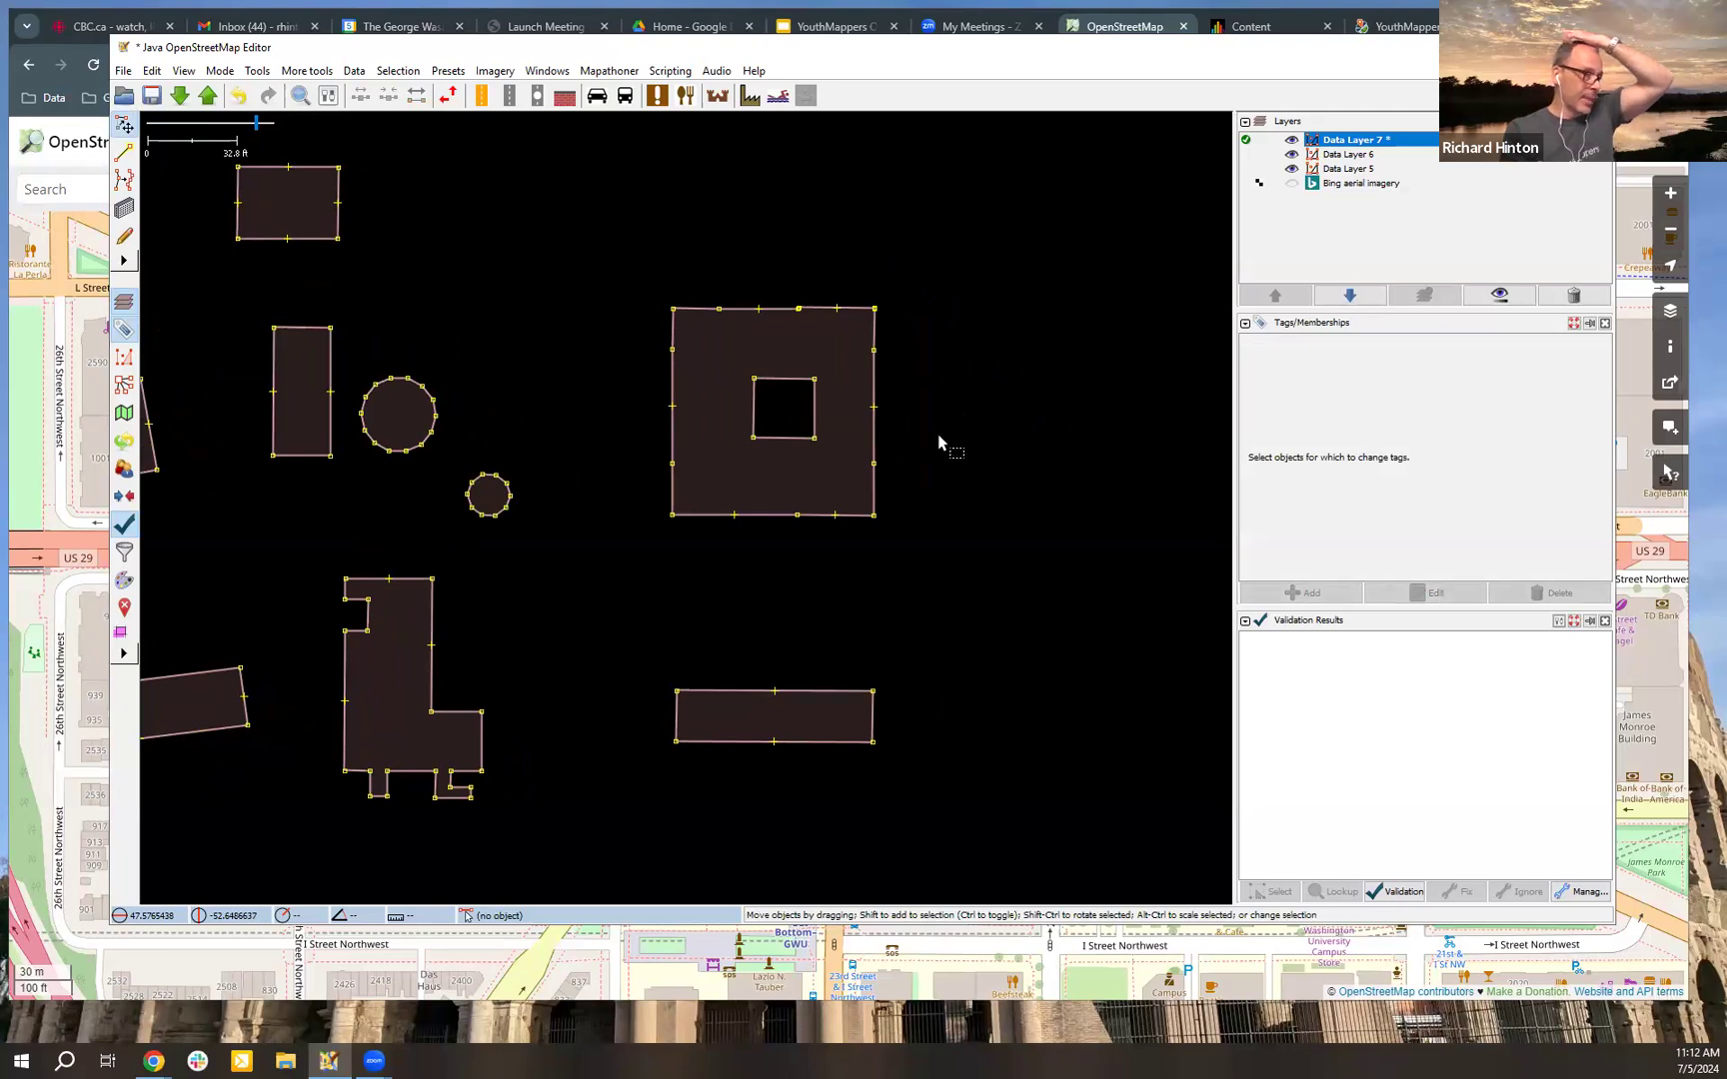
left_click_drag(668, 338, 975, 466)
left_click_drag(476, 389, 650, 420)
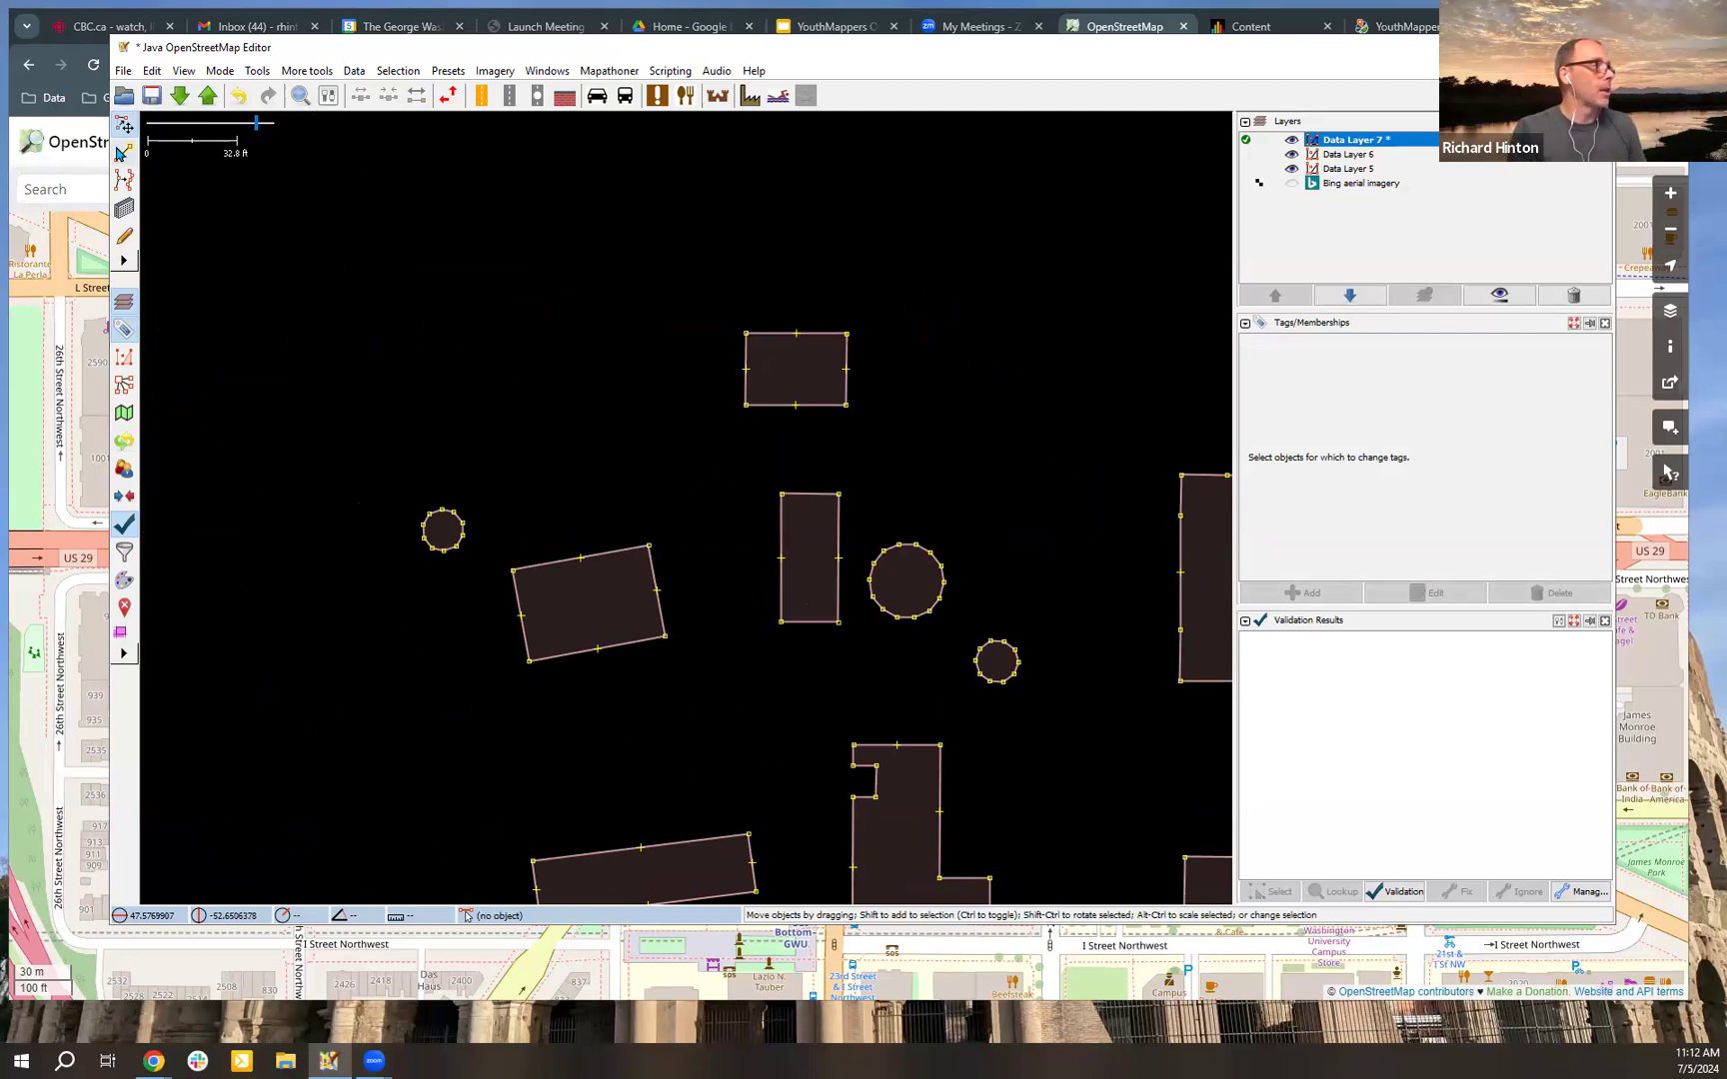
key("a")
left_click(410, 210)
left_click(465, 191)
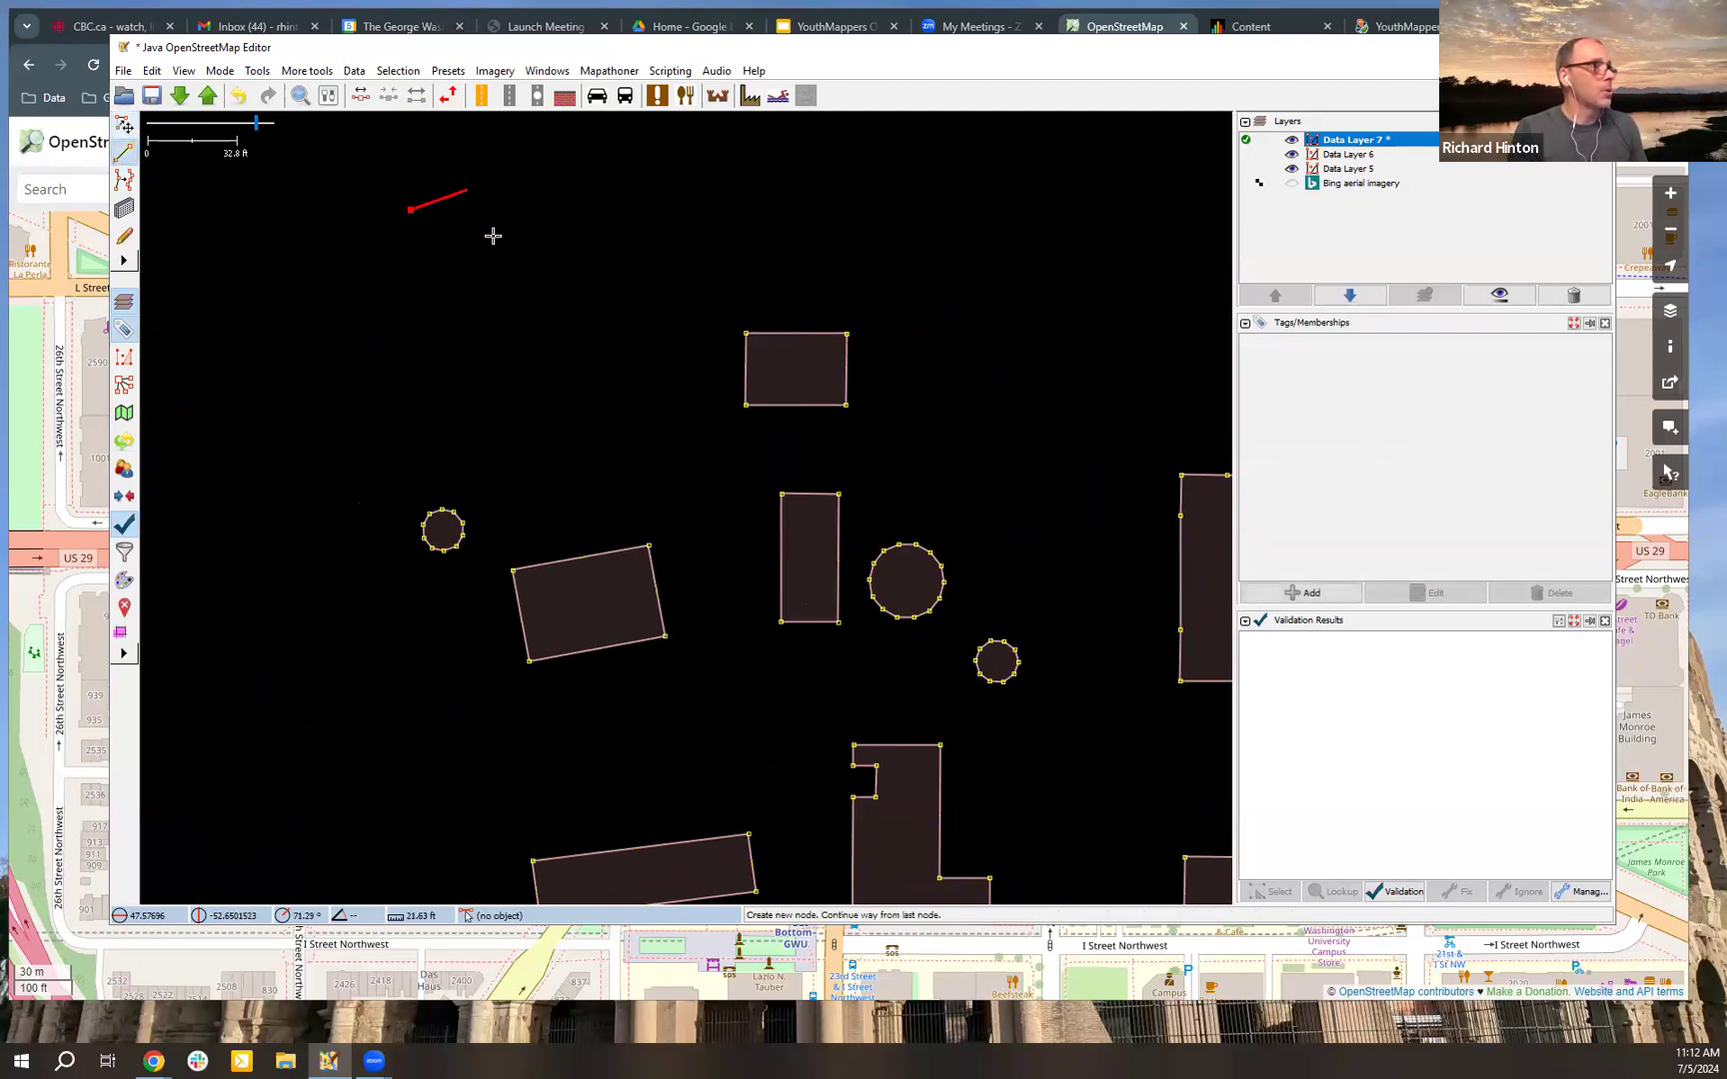
left_click(495, 263)
left_click(439, 283)
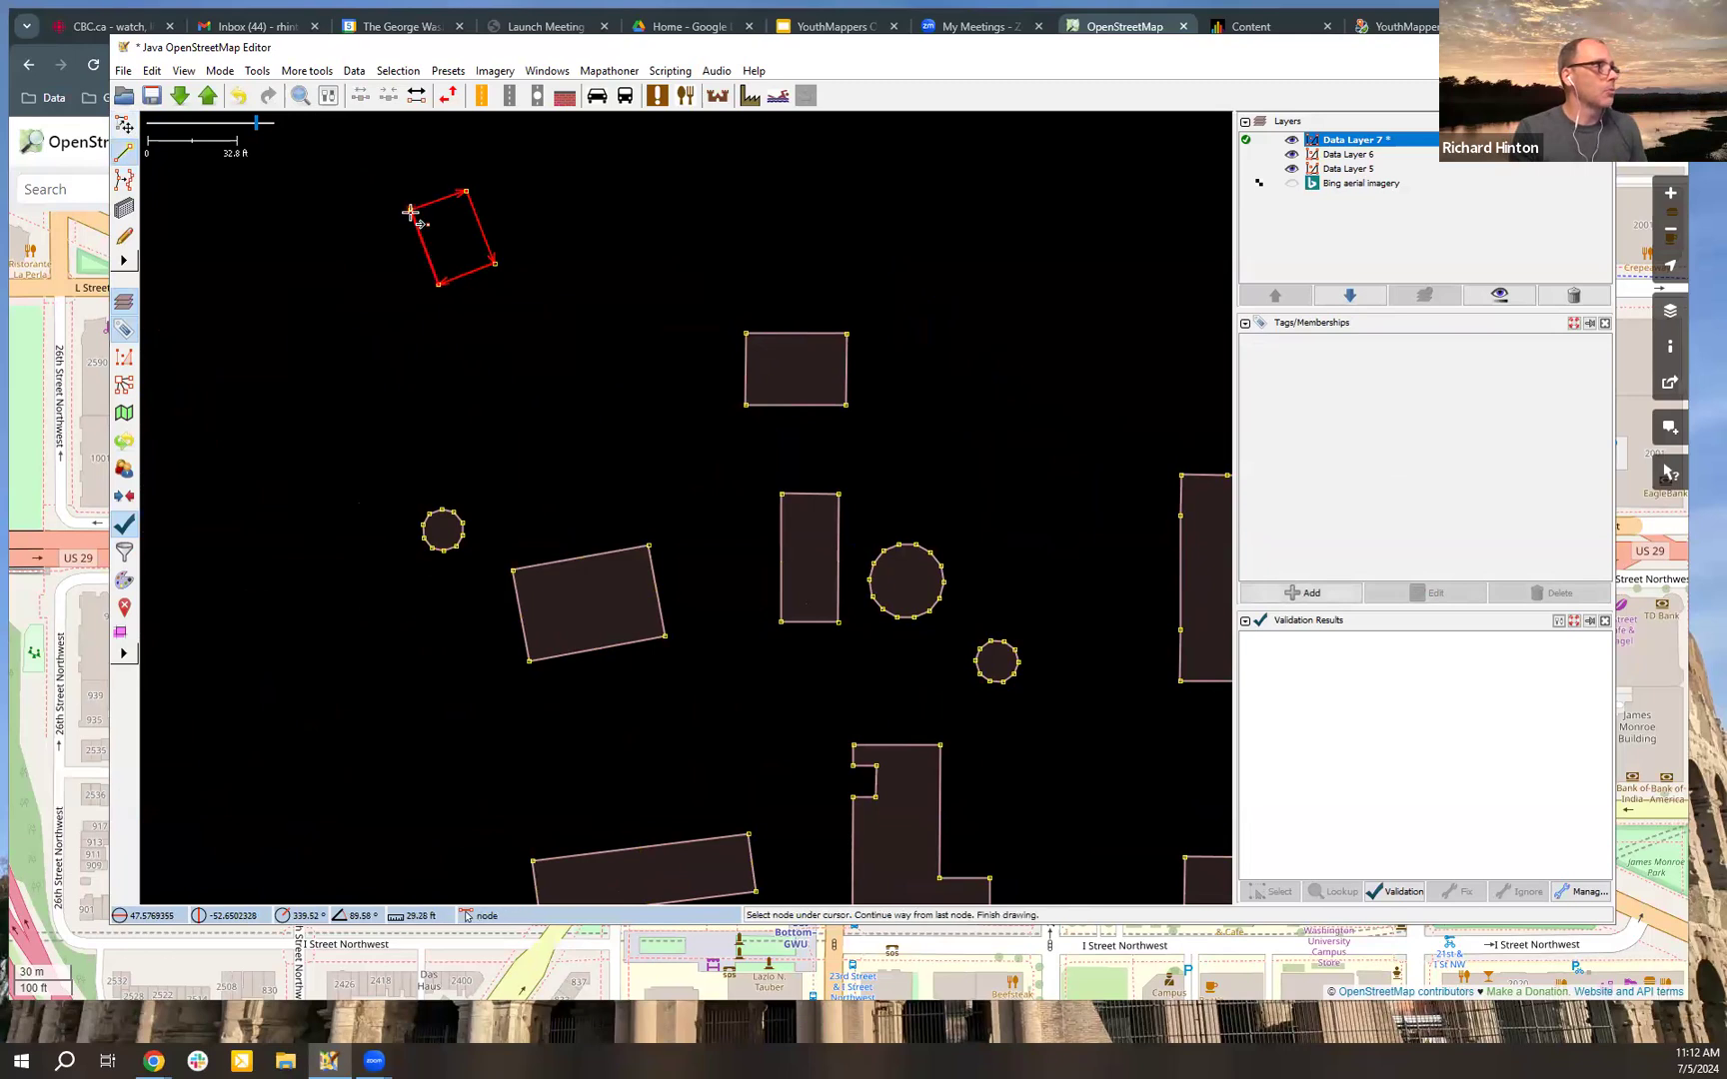
left_click(410, 211)
key("Escape")
key("Escape")
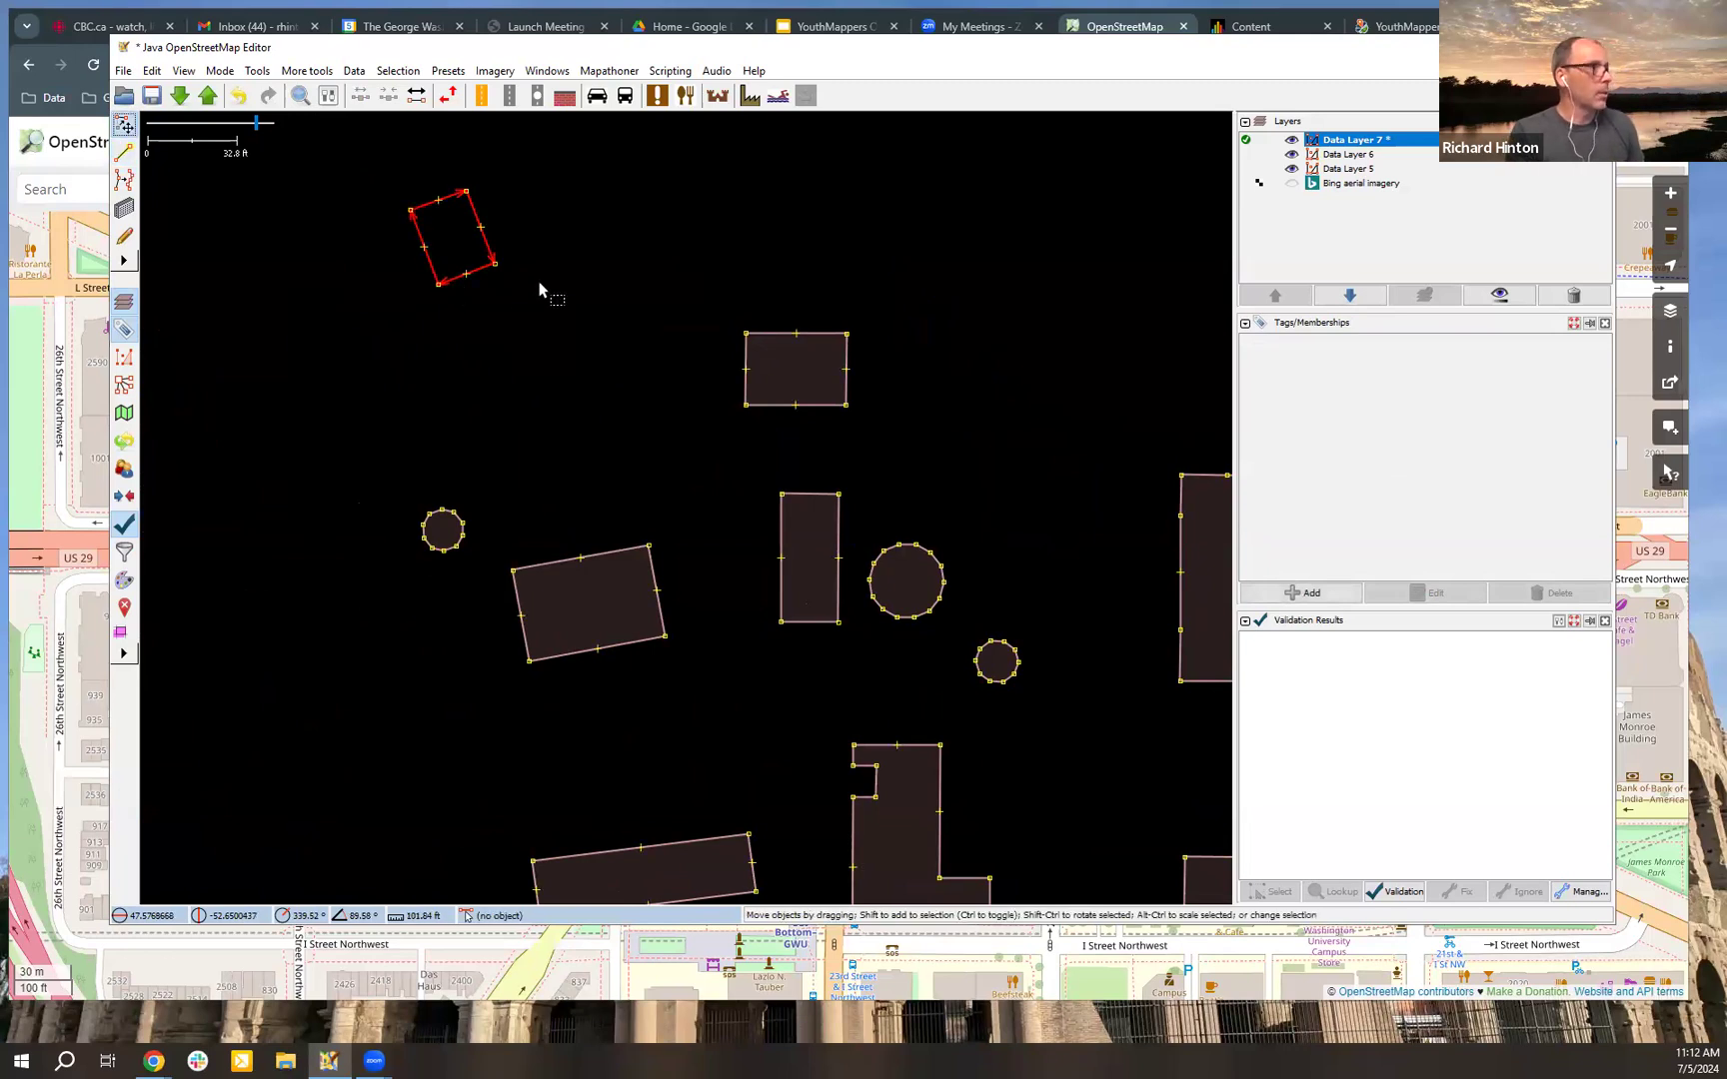
Step: Tag the new tilted four-sided way as building=yes
left_click(490, 268)
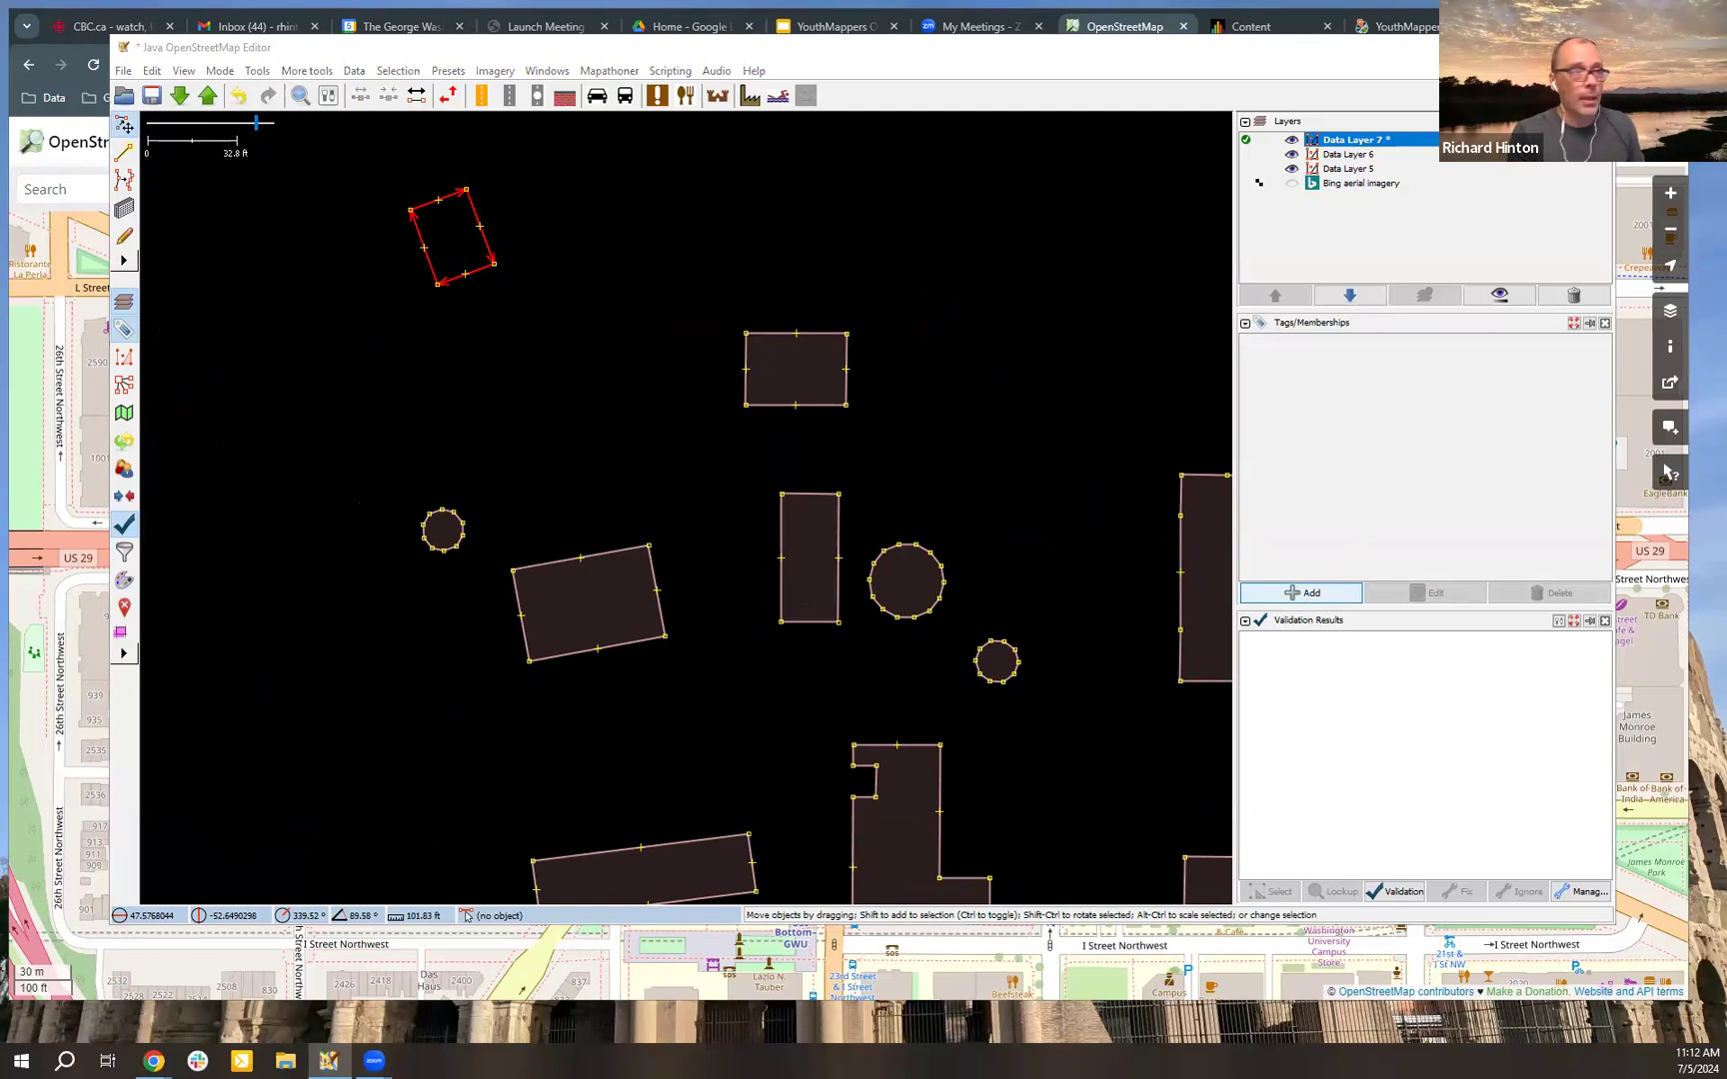
left_click(1300, 593)
type("building")
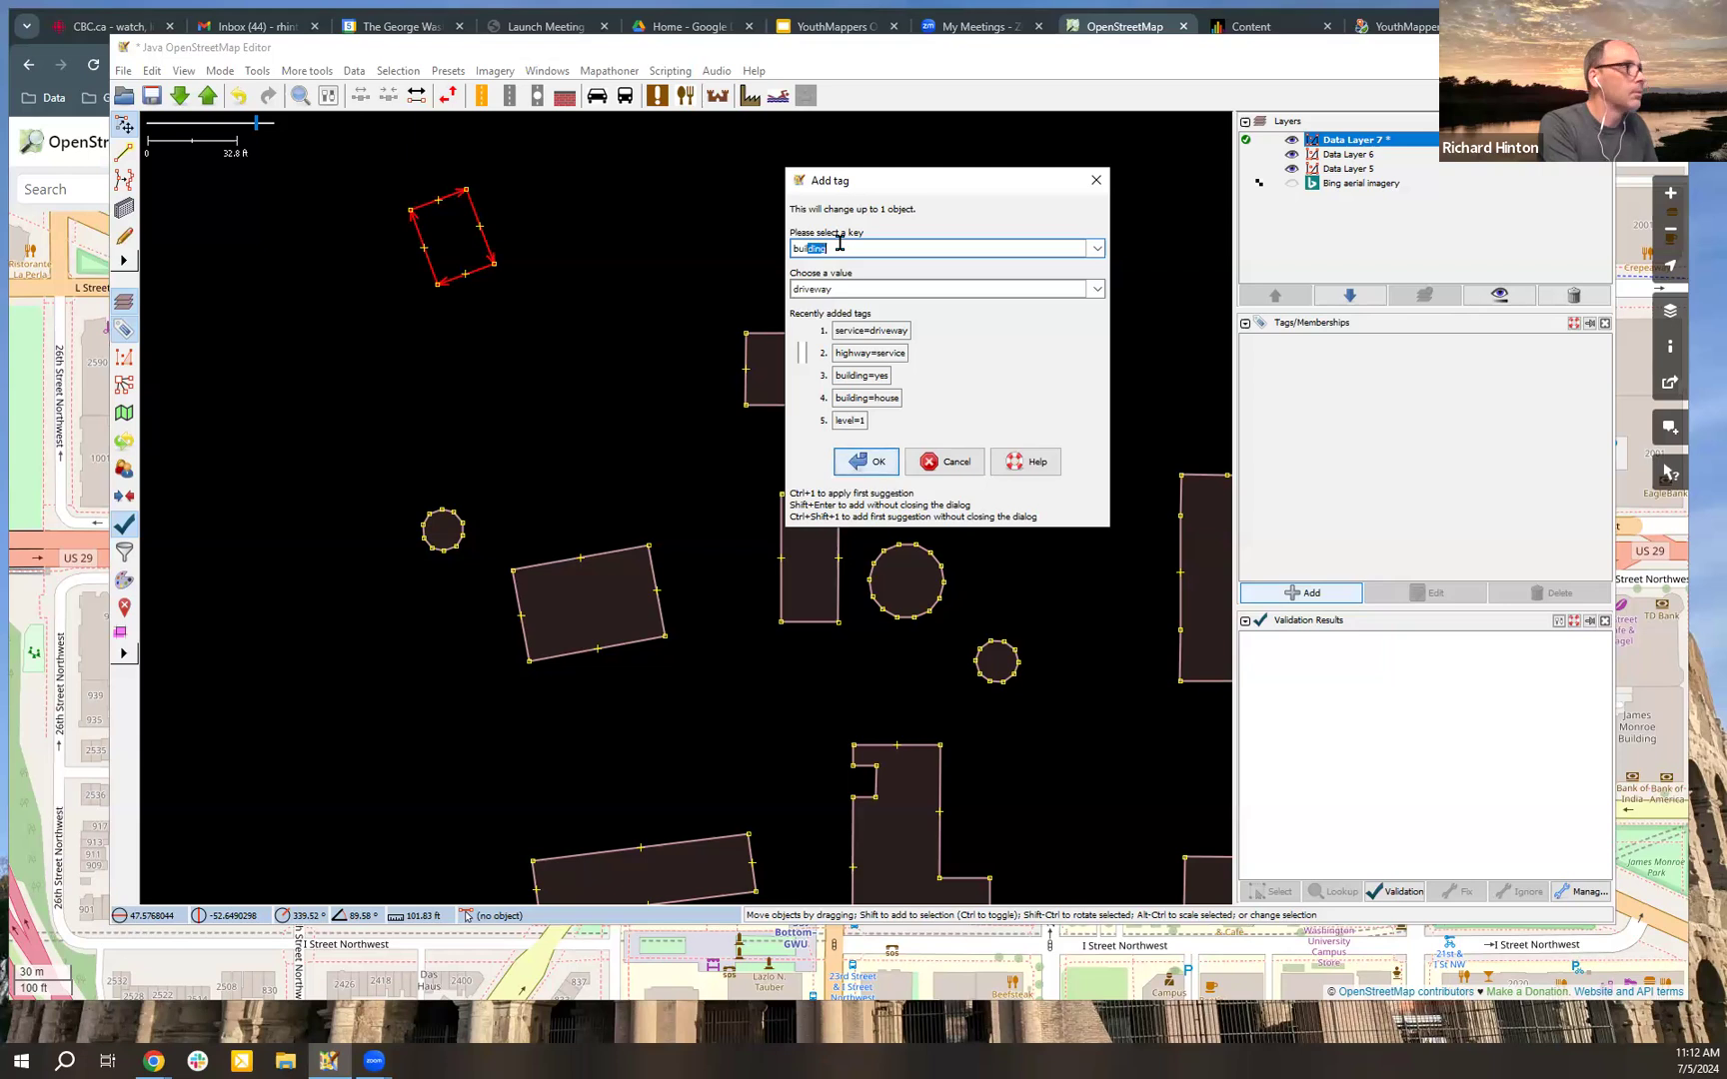
key("Tab")
type("yes")
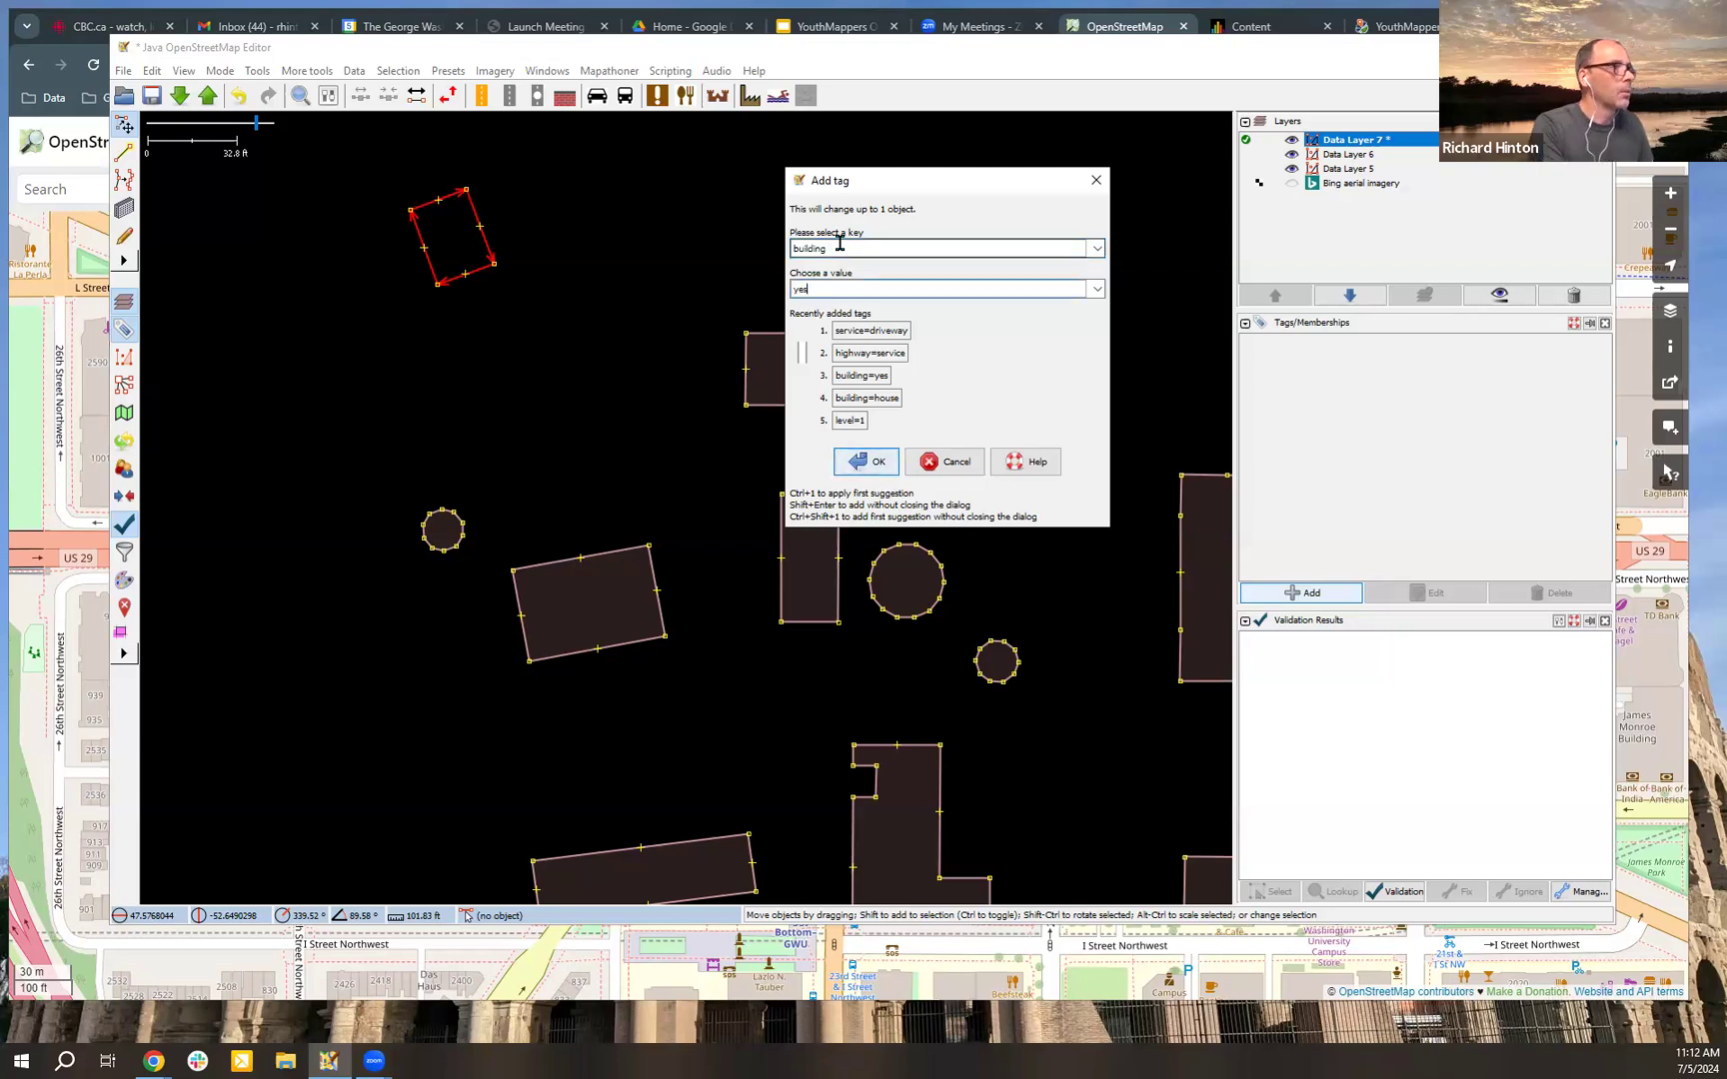
left_click(868, 462)
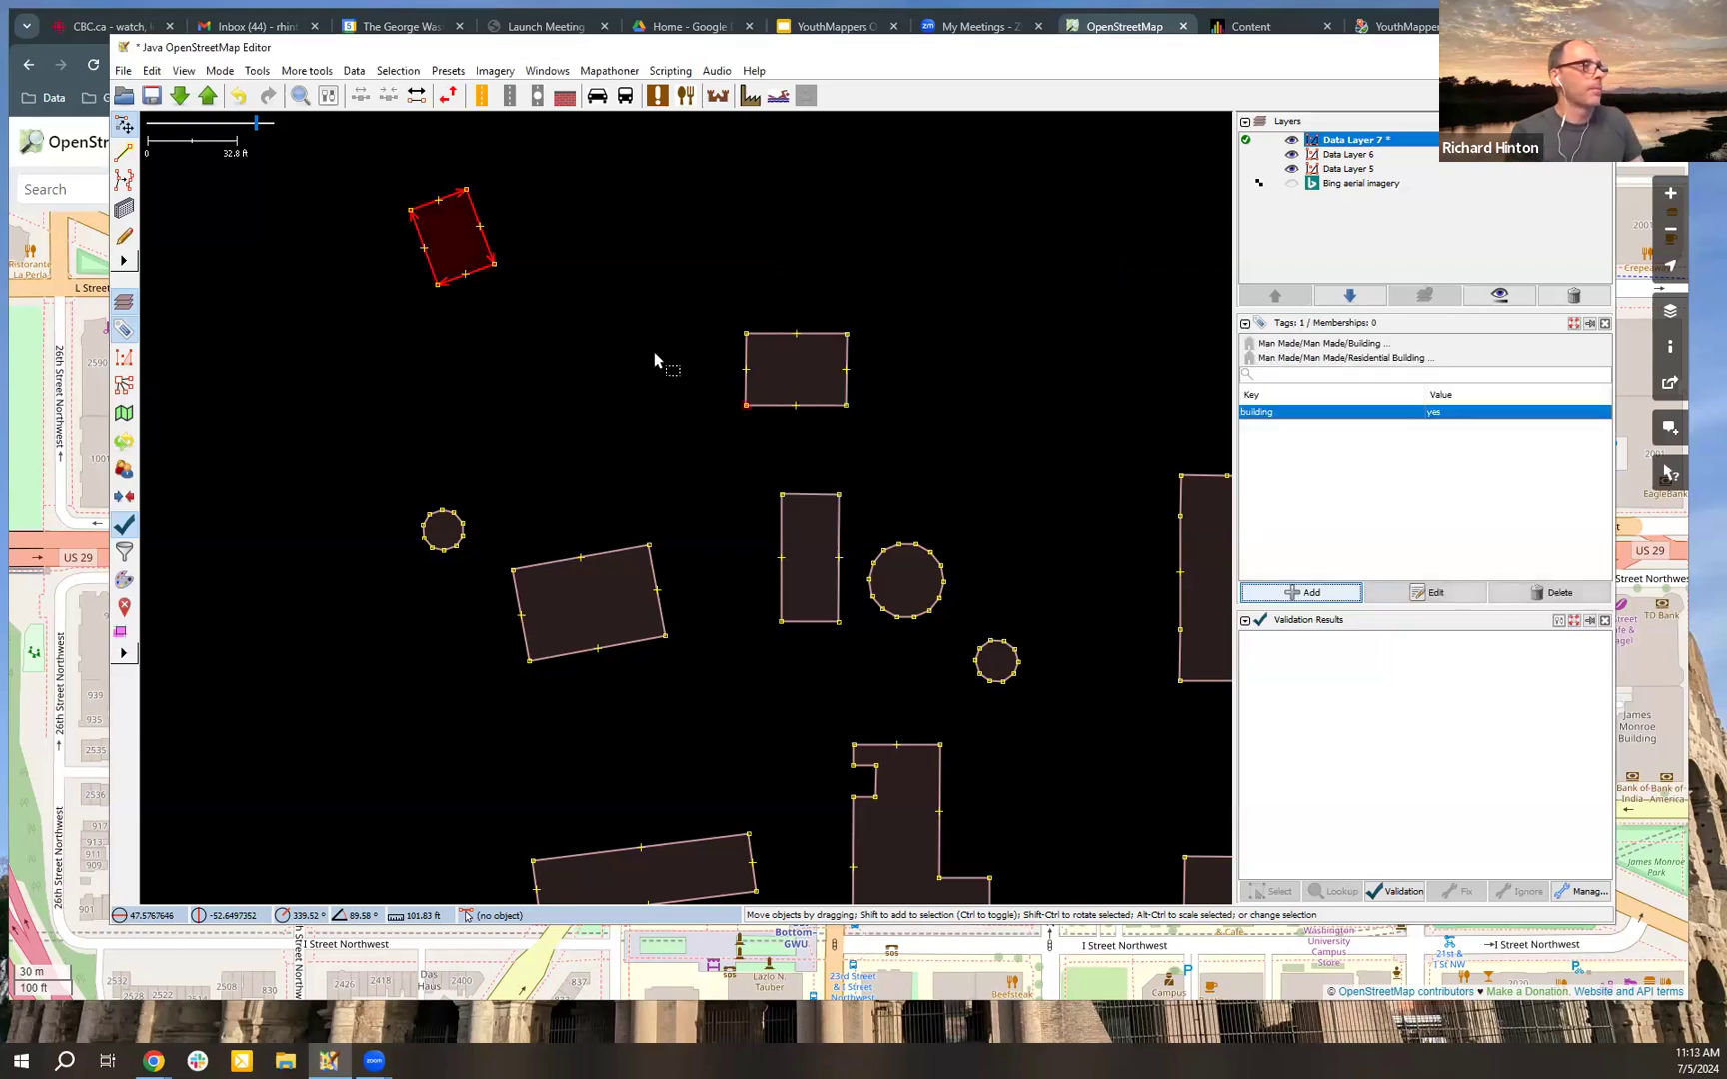
Step: Rotate the newly tagged building until its long walls run almost north-south
left_click(462, 287)
left_click(490, 274)
left_click(497, 275)
left_click(485, 275)
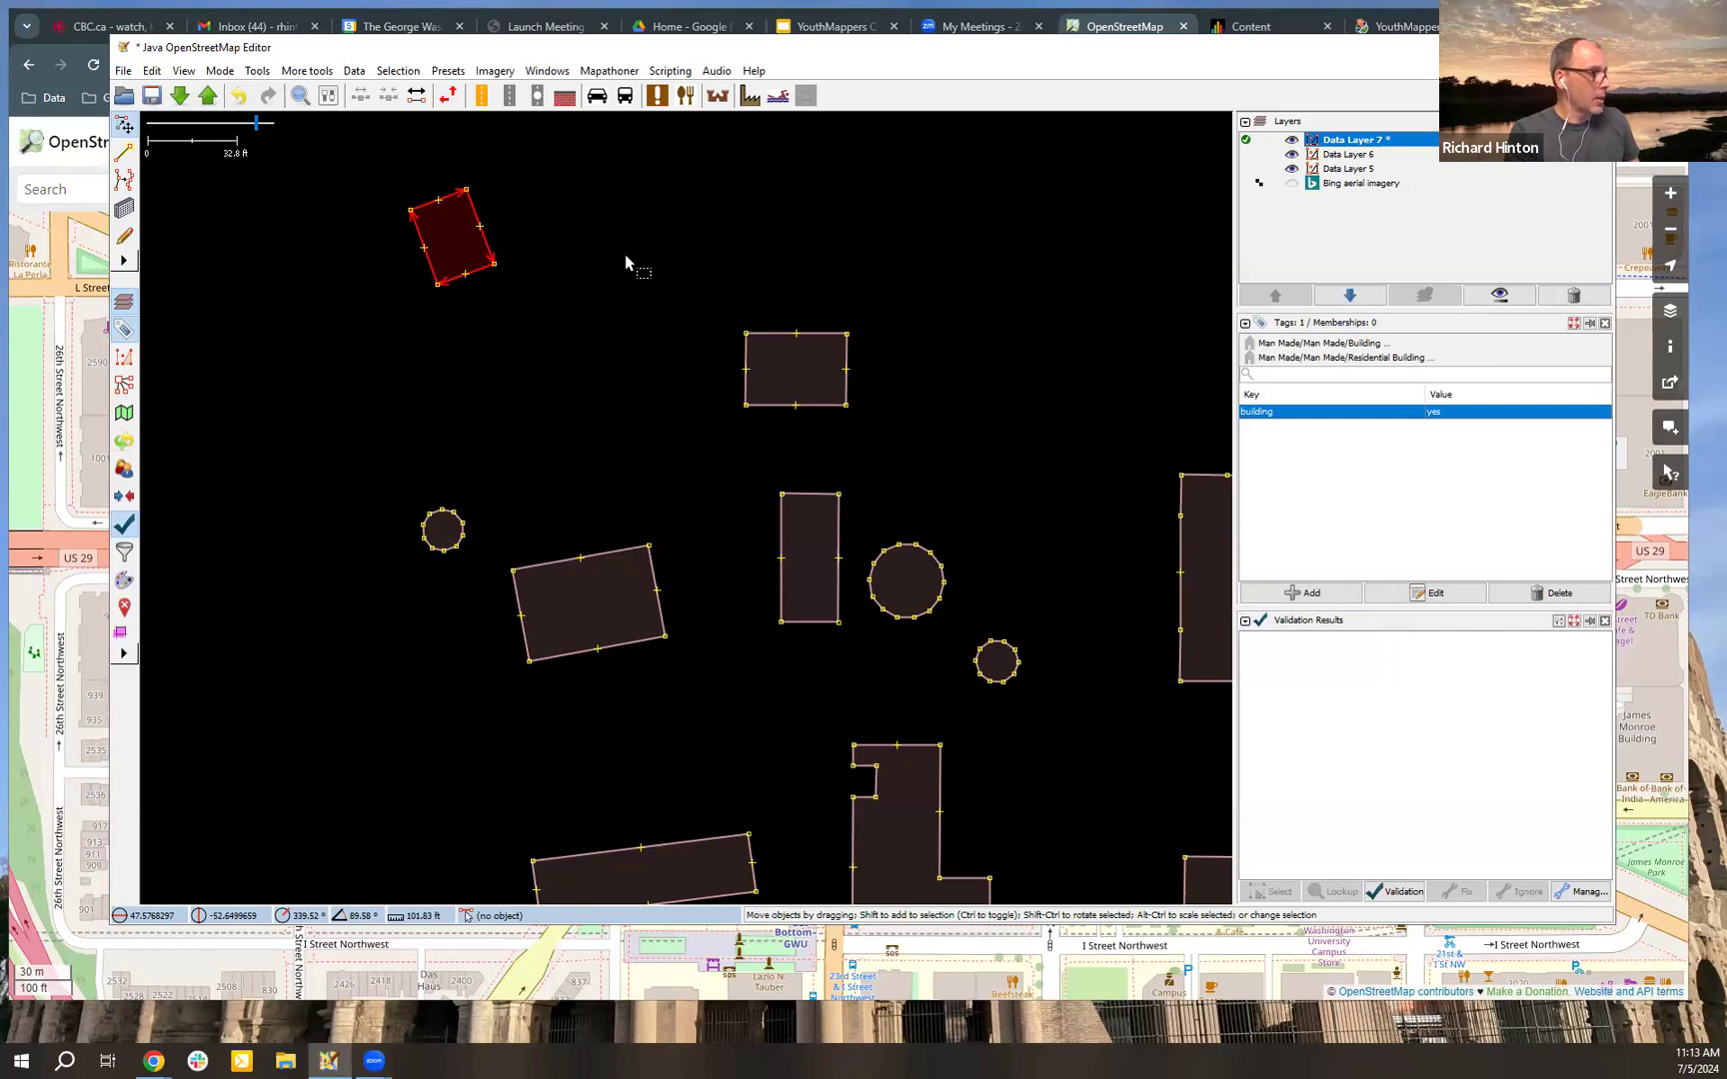
left_click_drag(626, 256, 664, 375)
scroll(659, 376, "up", 2)
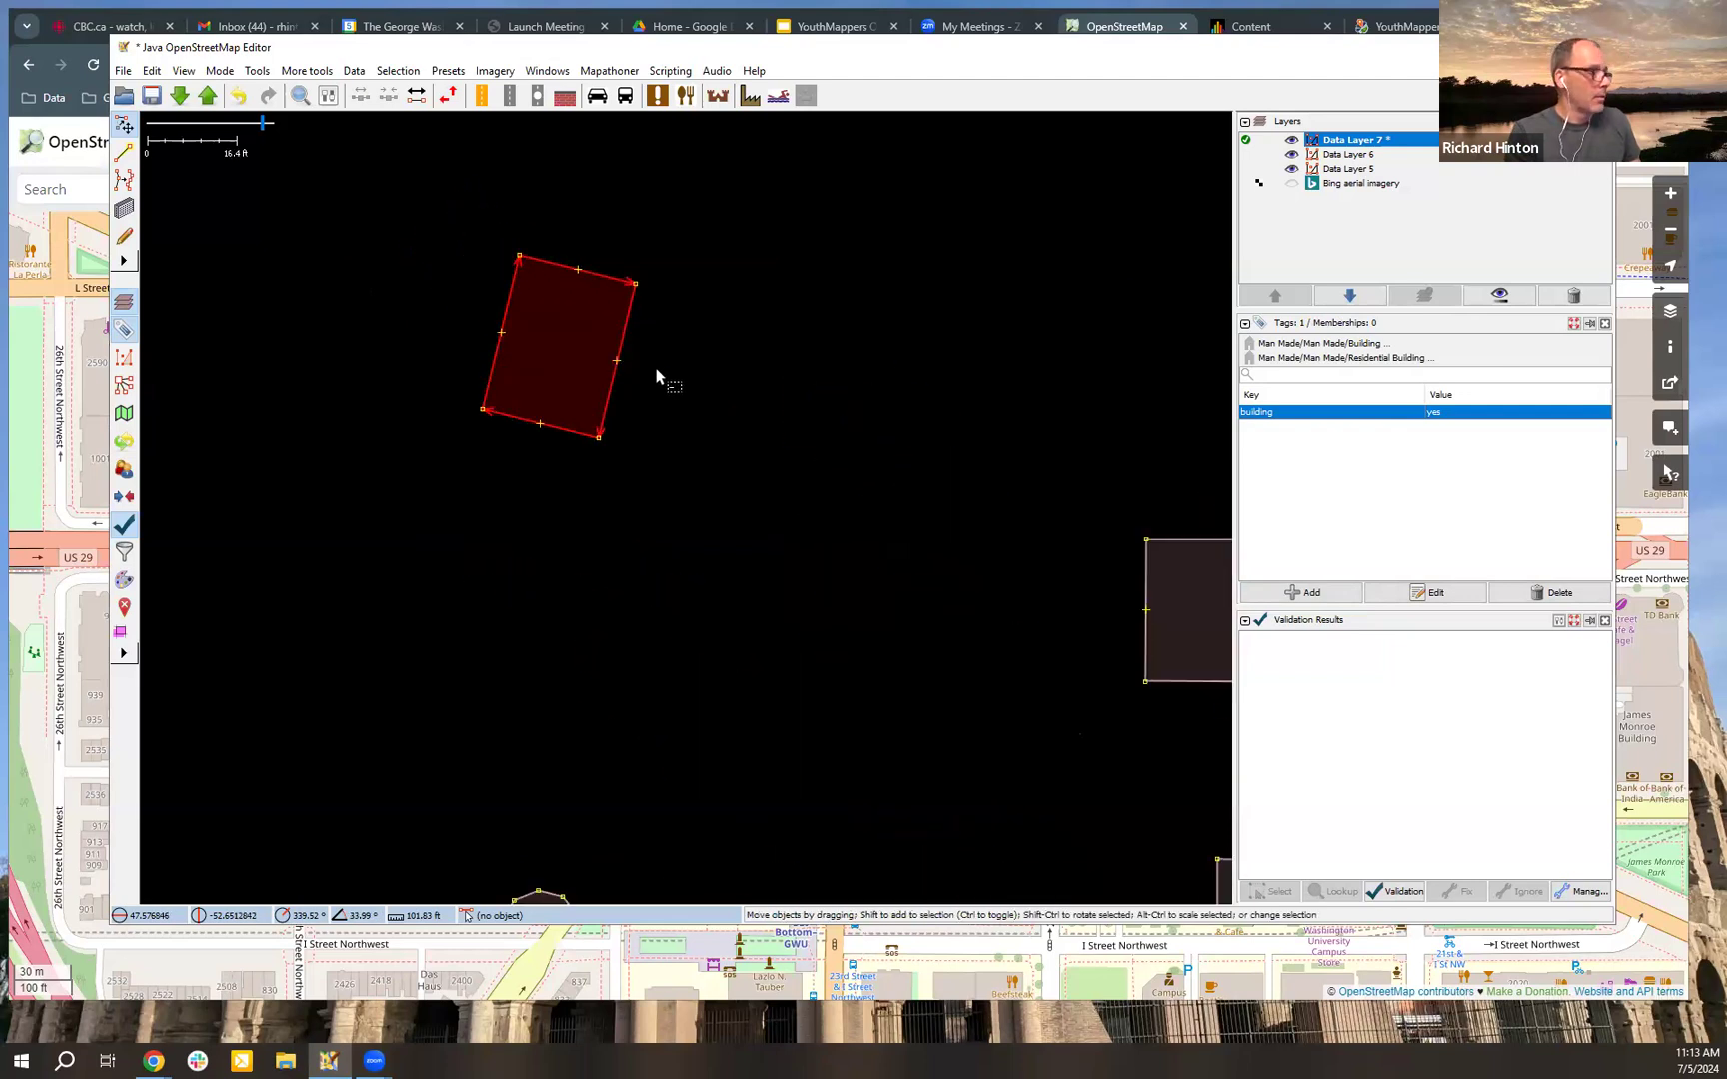
mouse_move(672, 381)
left_mouse_down()
mouse_move(766, 451)
mouse_move(675, 366)
mouse_move(774, 458)
mouse_move(678, 381)
mouse_move(706, 412)
mouse_move(725, 390)
mouse_move(743, 416)
mouse_move(697, 397)
left_mouse_up()
left_click(693, 403)
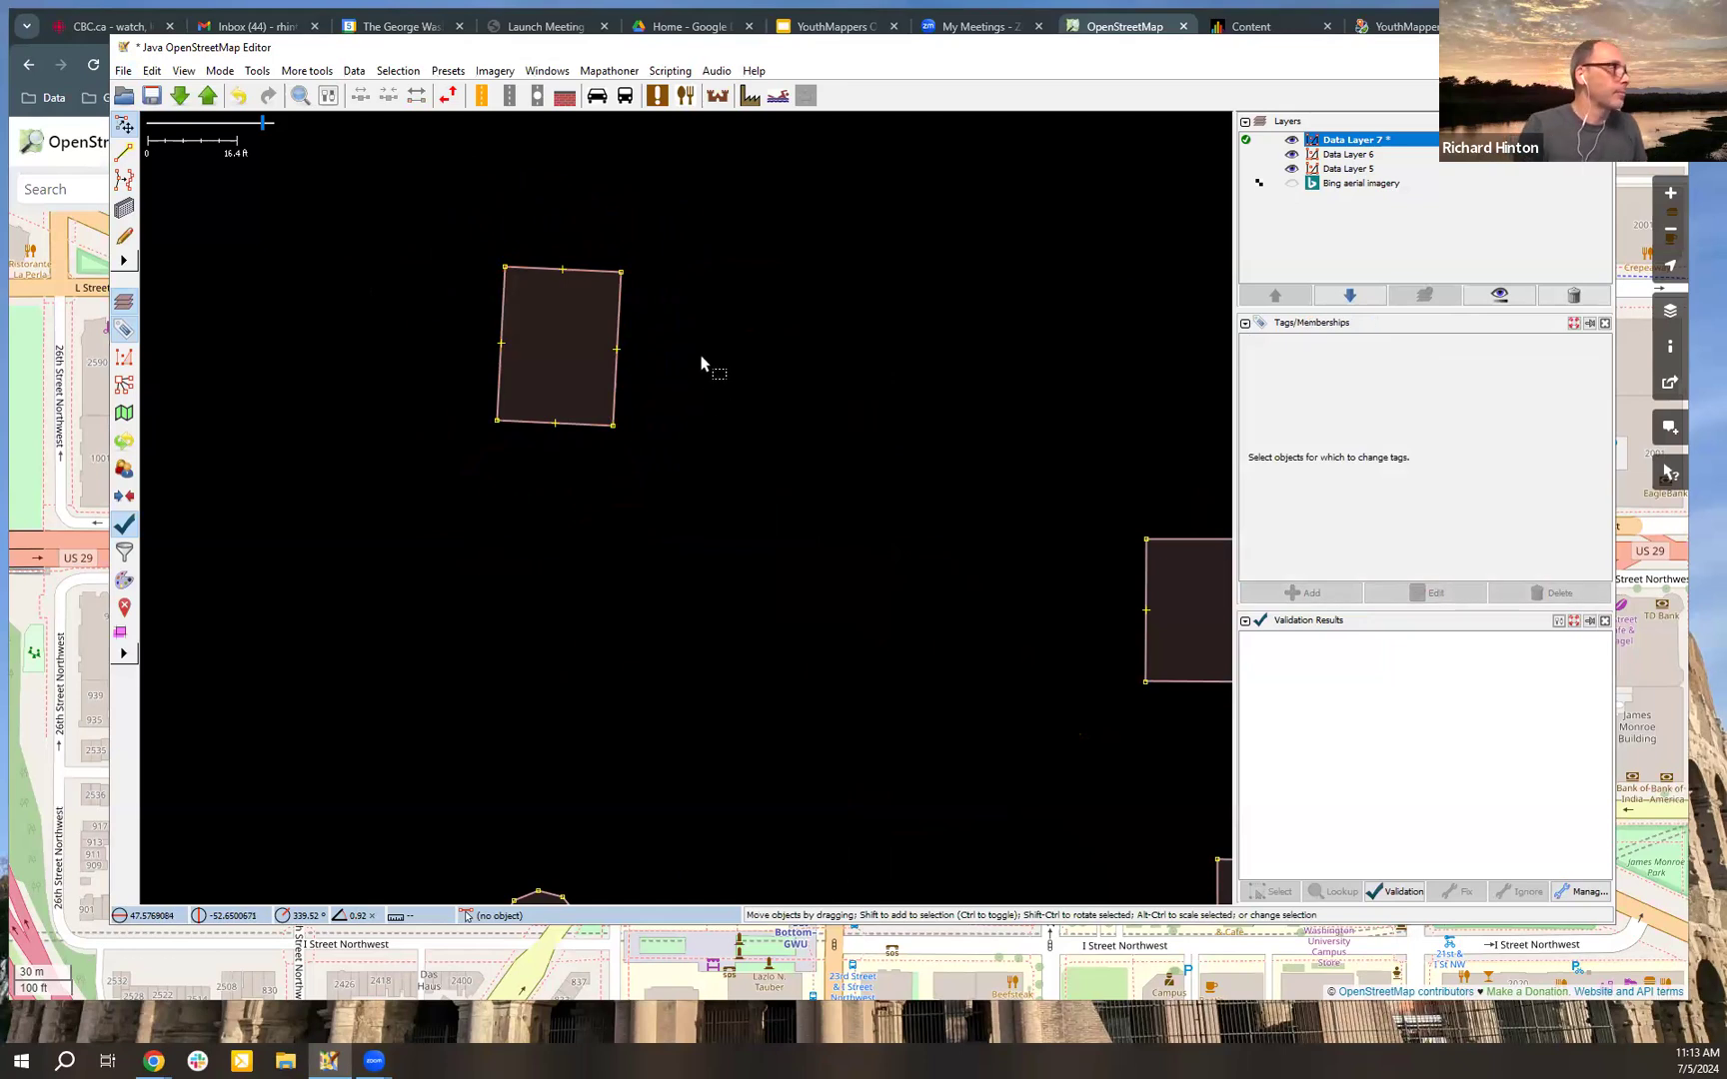
Step: Draw a closed, uneven four-sided way adjoining the rotated building to the south, sharing its two southern corner nodes
left_click(123, 152)
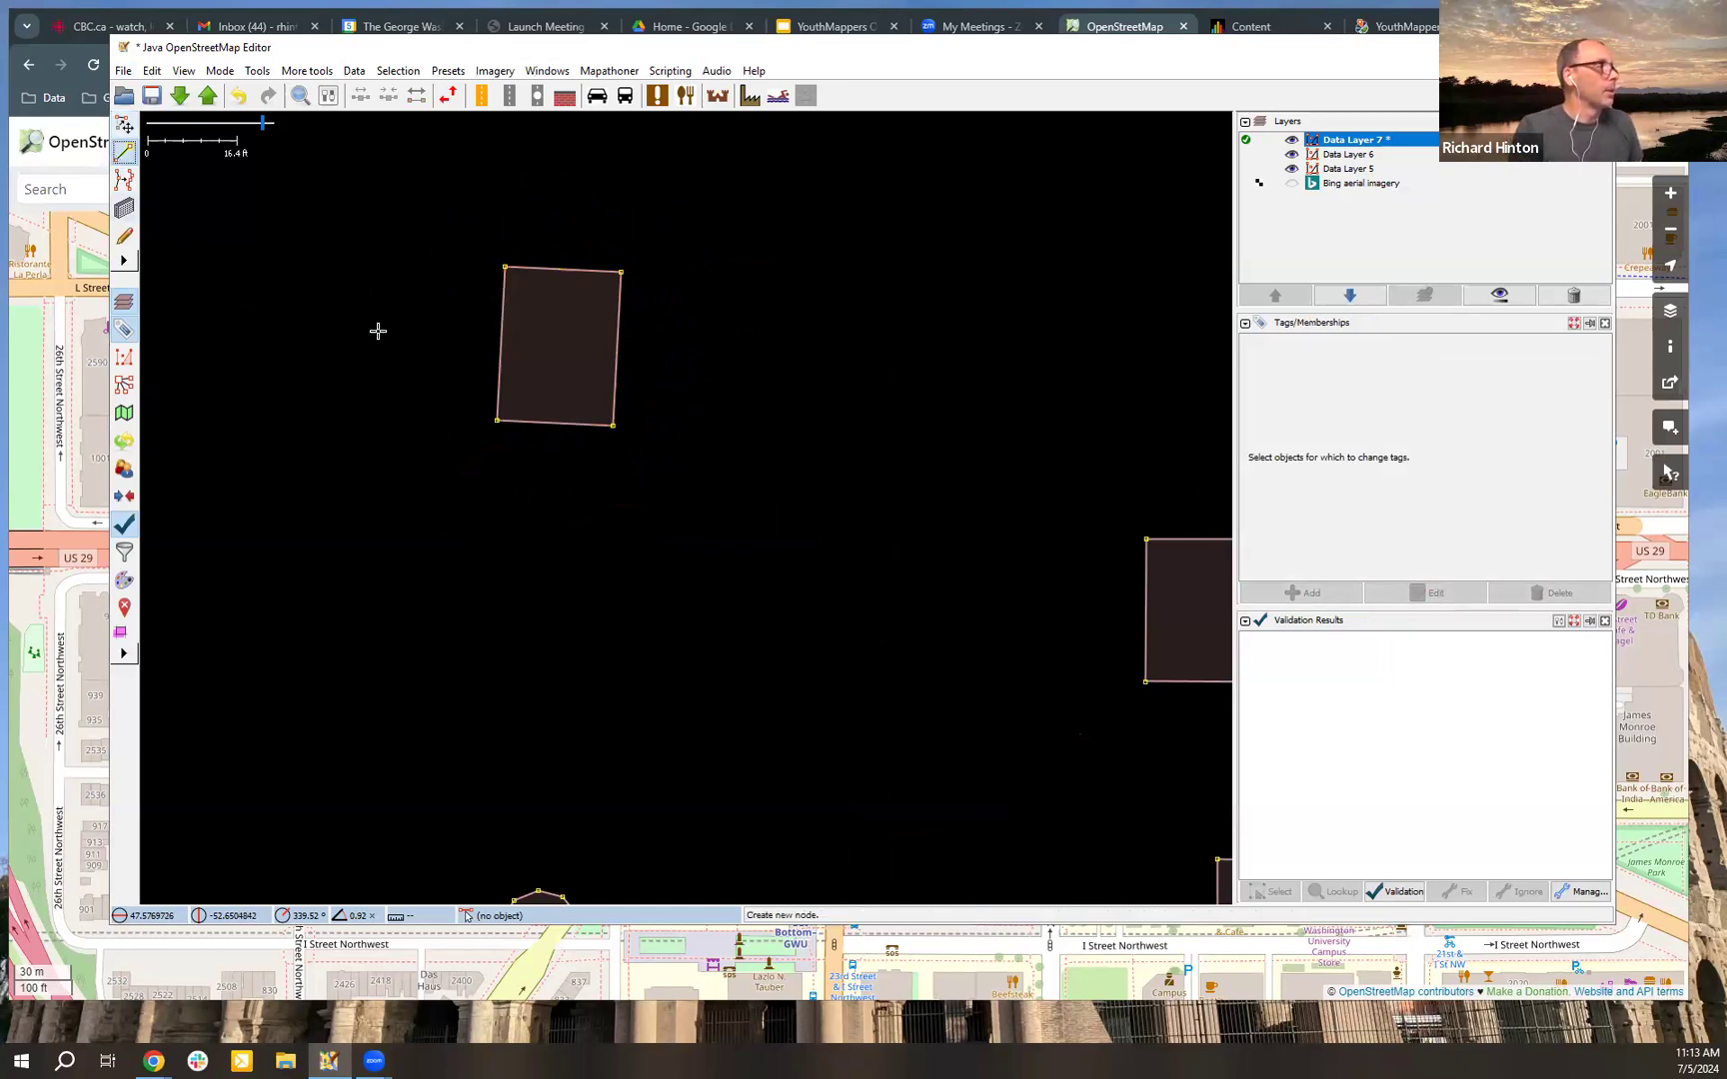
left_click(496, 422)
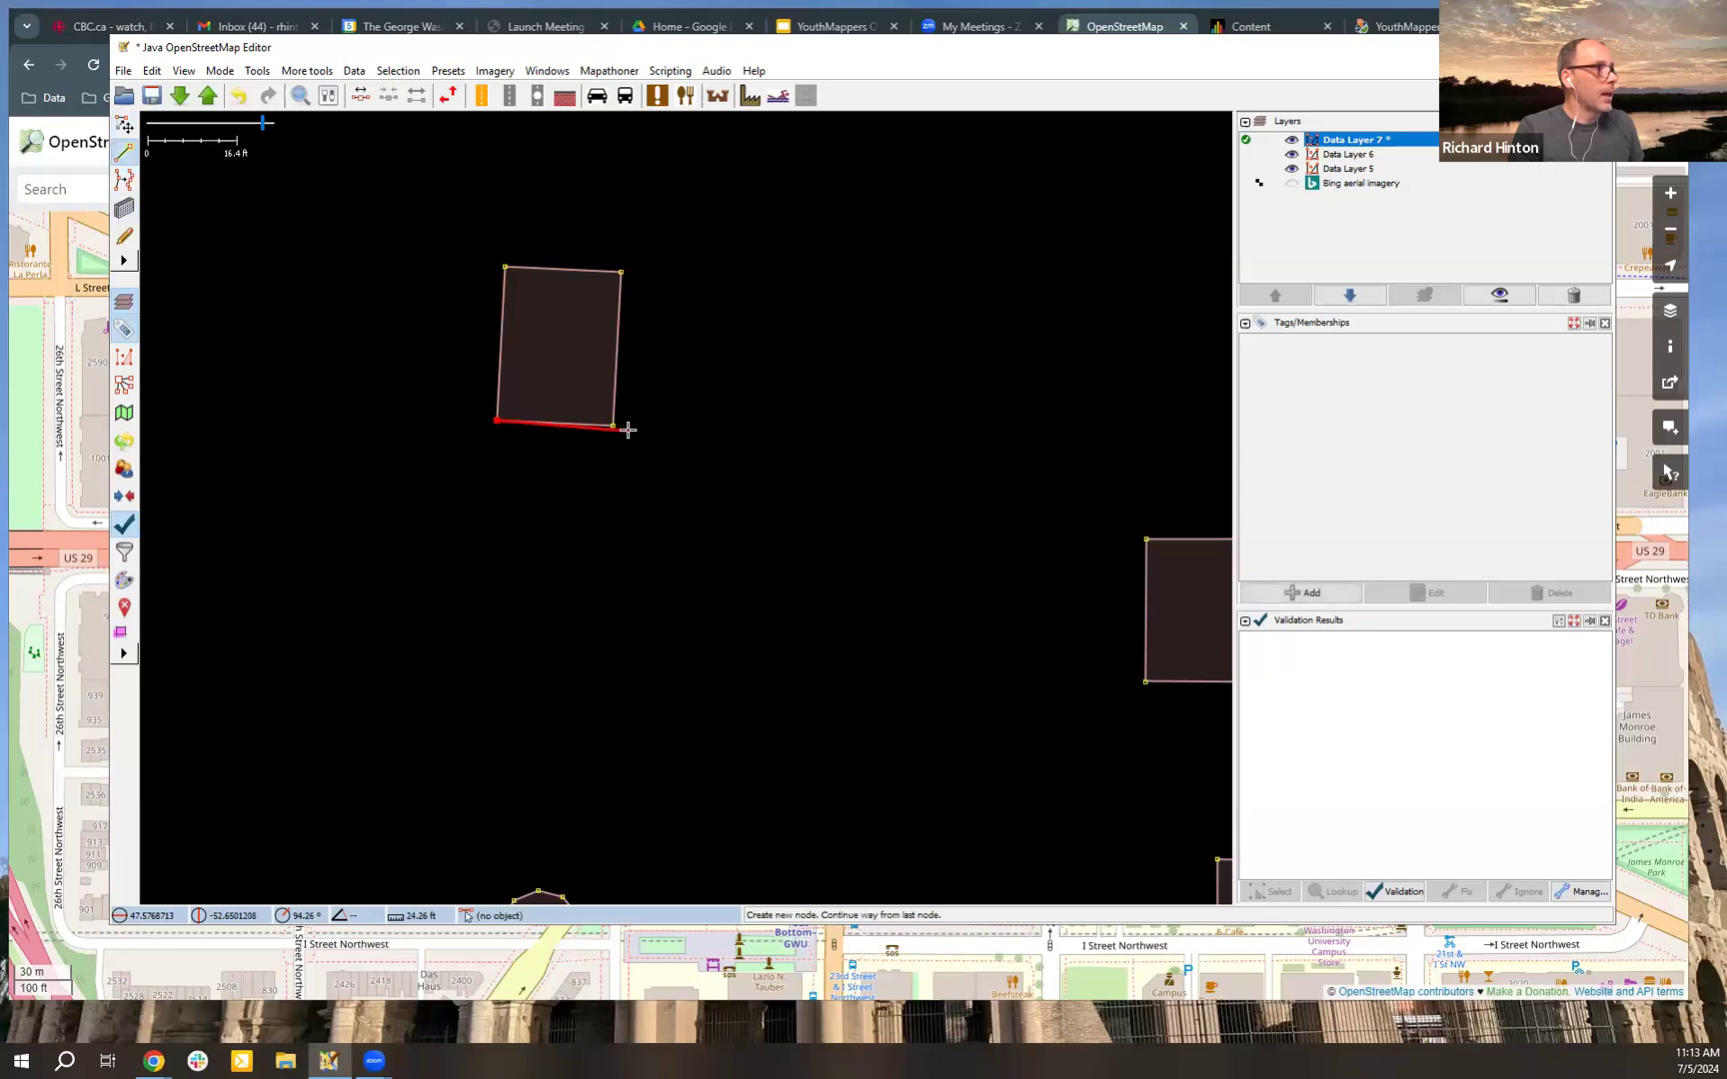
left_click(612, 426)
left_click(623, 573)
left_click(491, 555)
left_click(497, 423)
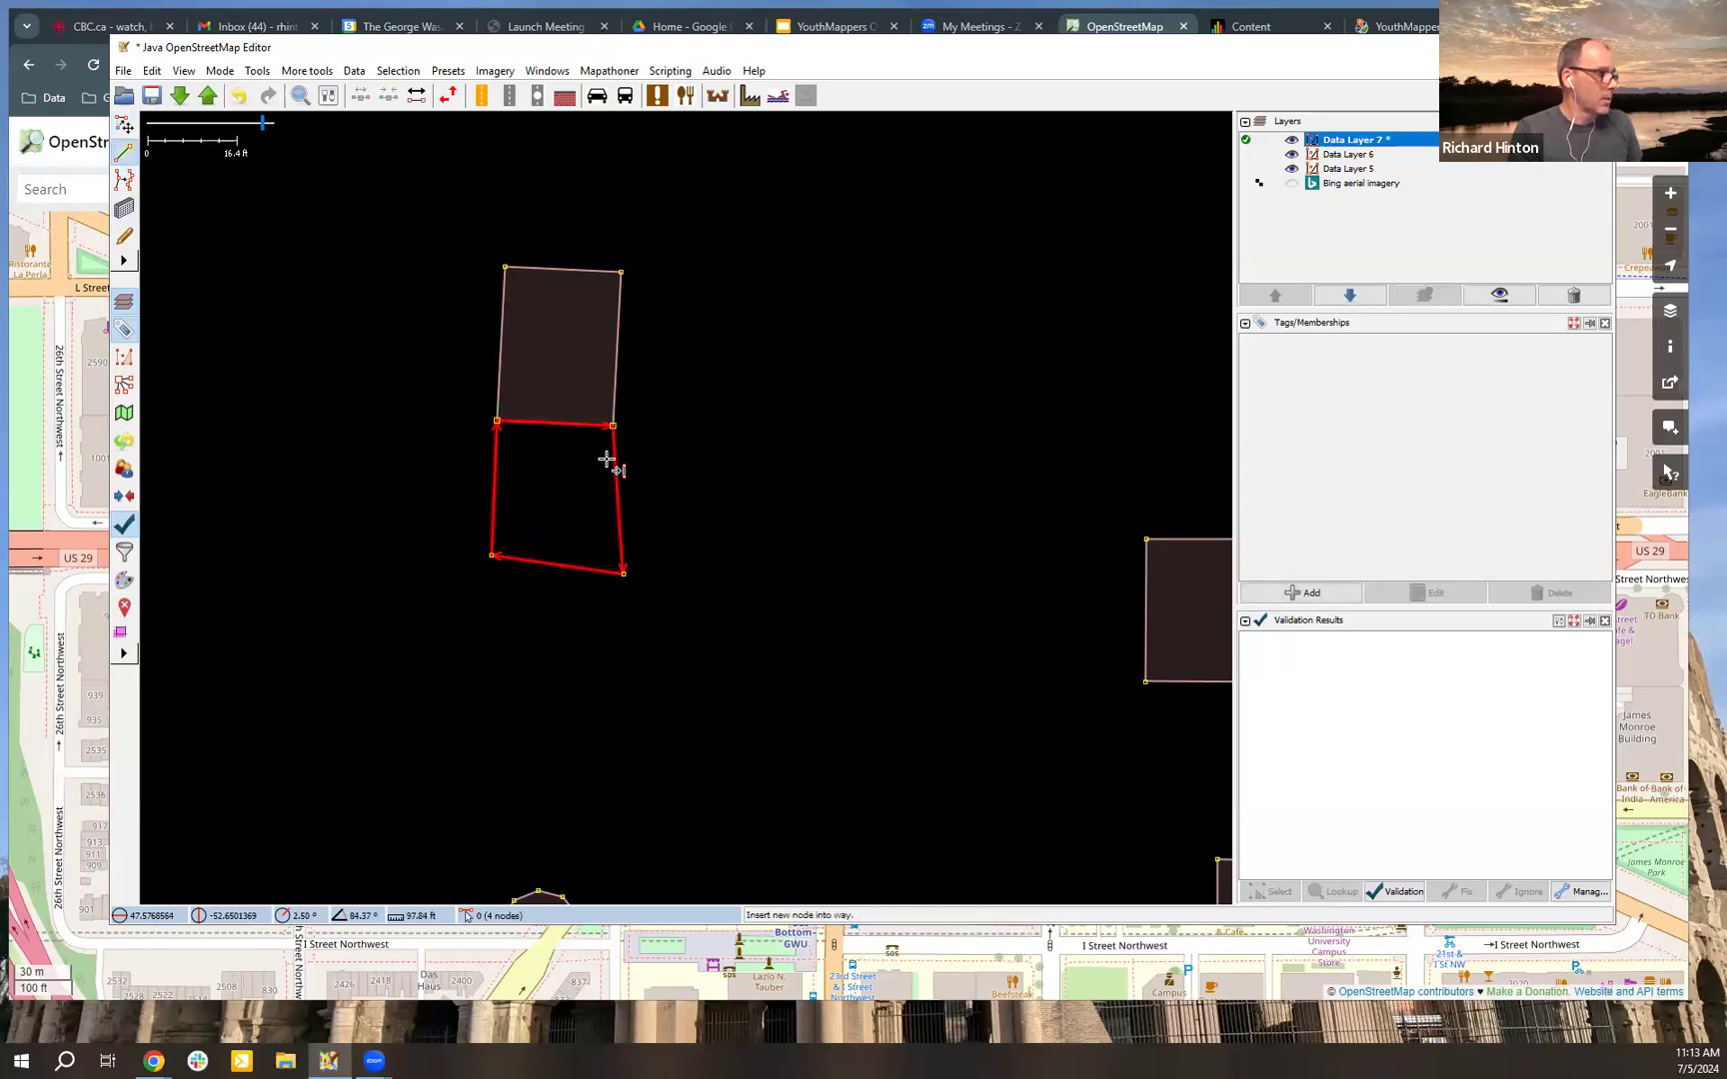
key("Escape")
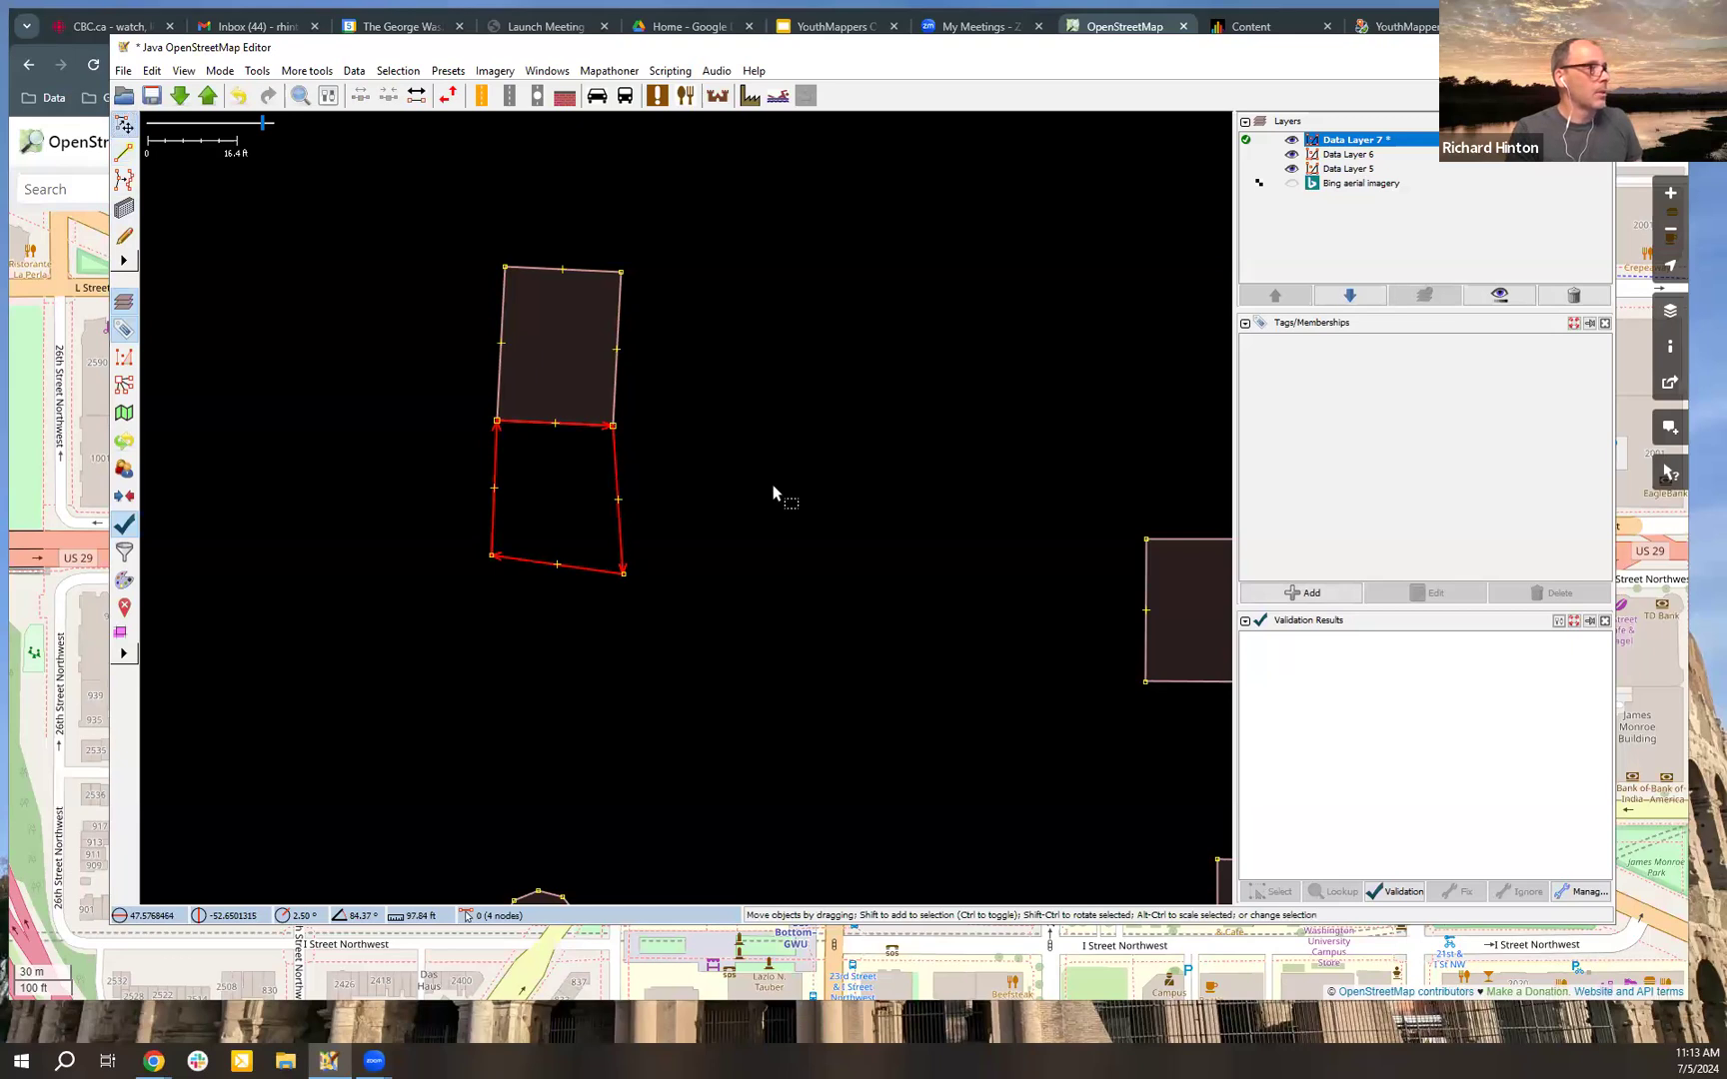
Step: Tag the adjoining four-sided way as building=yes from the recently added tags
left_click(1303, 592)
left_click(865, 331)
left_click(868, 462)
left_click(694, 540)
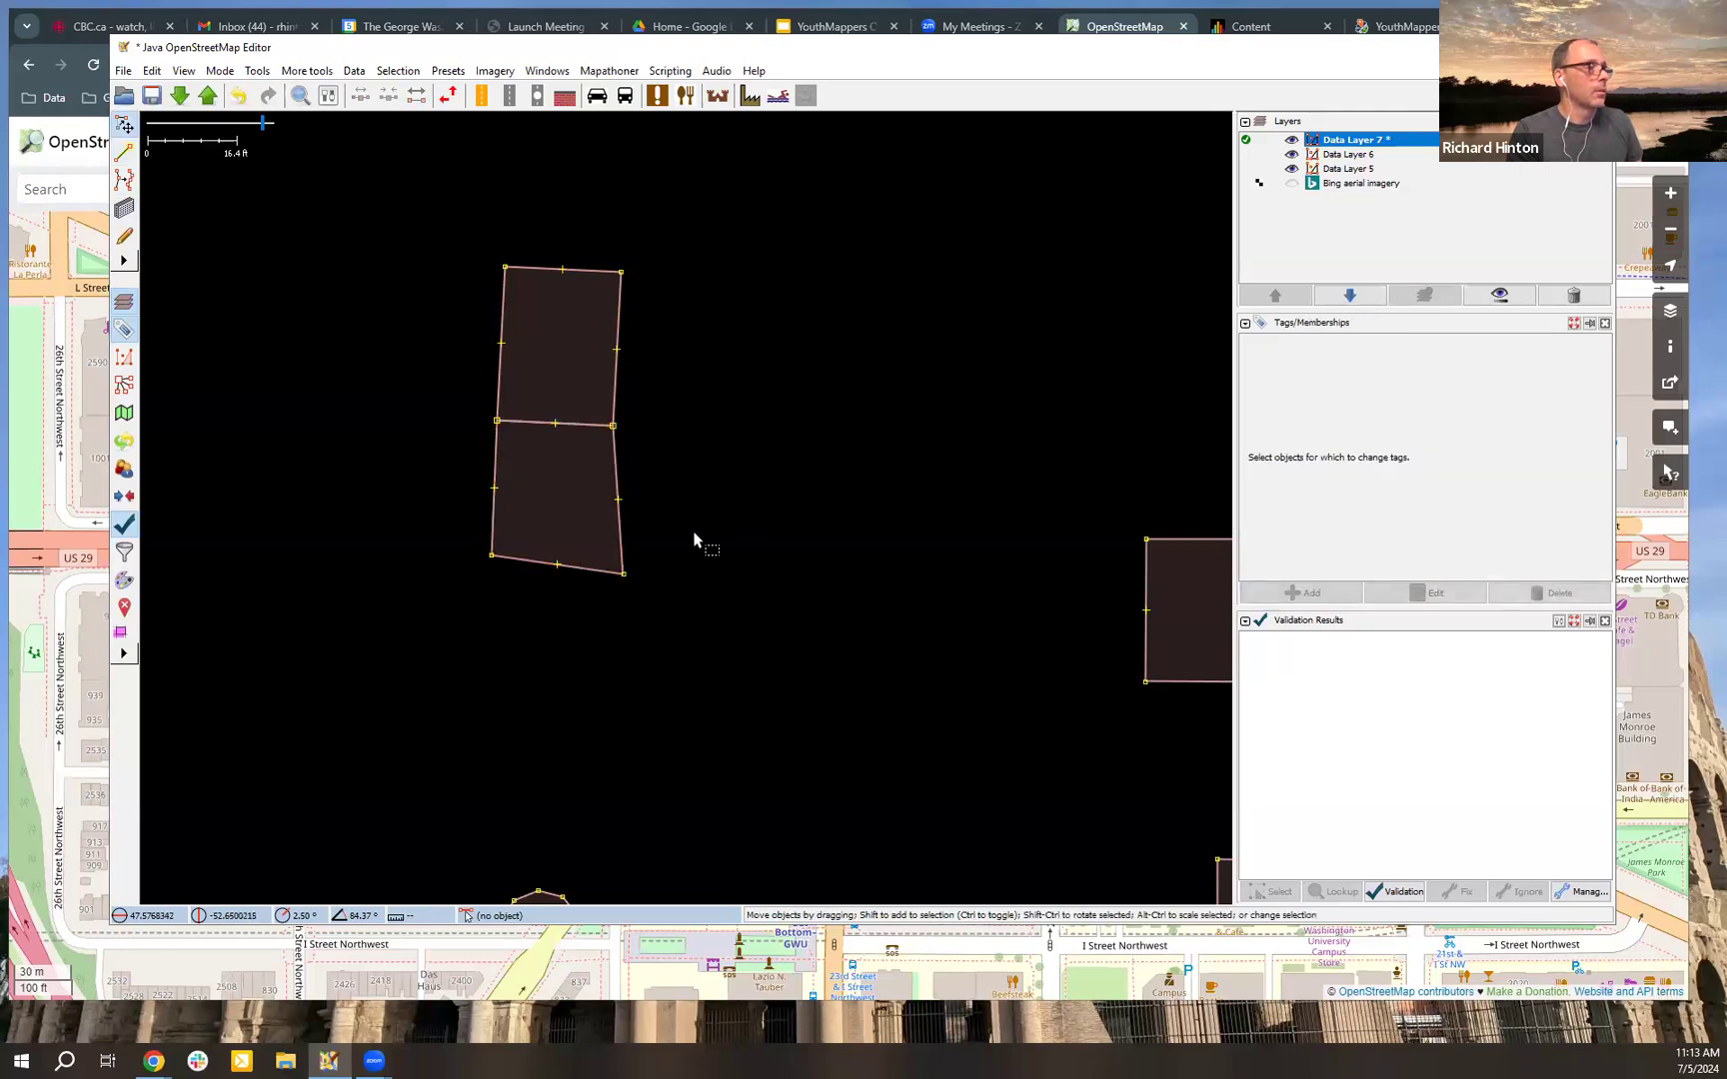
Step: Orthogonalize the uneven southern building, then square both adjoining buildings together
left_click(628, 558)
key("q")
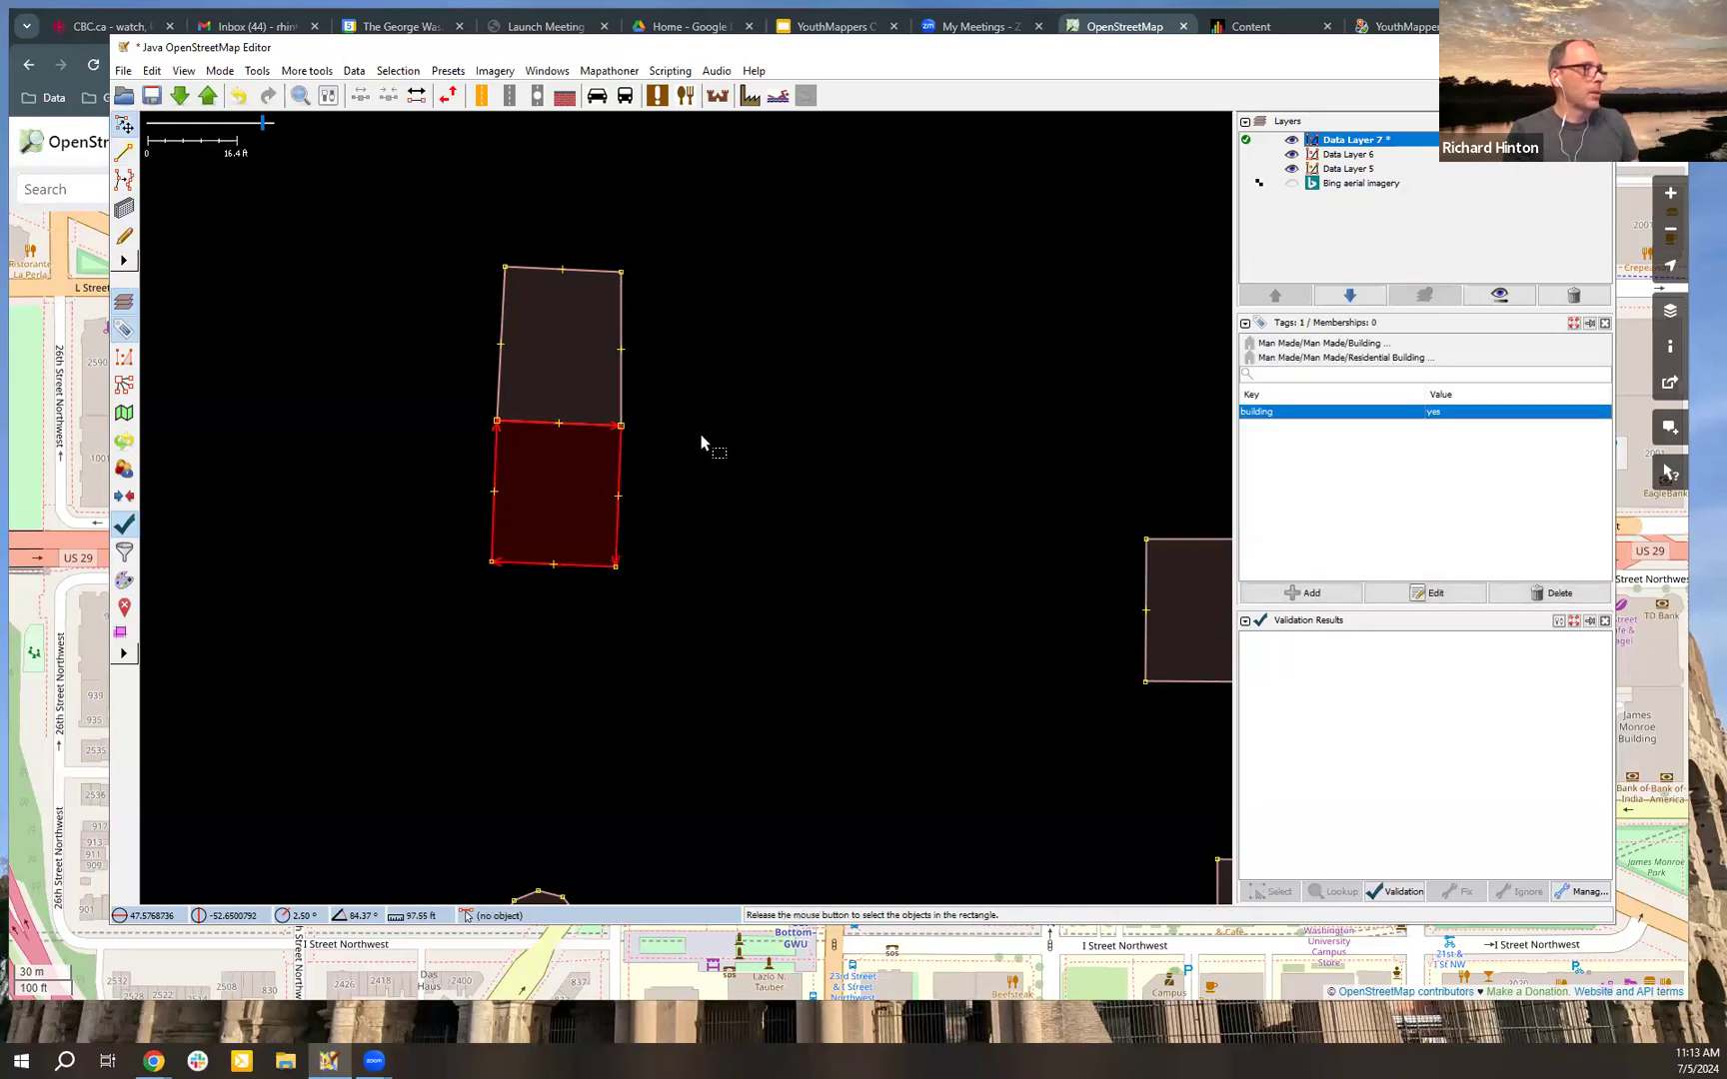
left_click(715, 481)
left_click(618, 422)
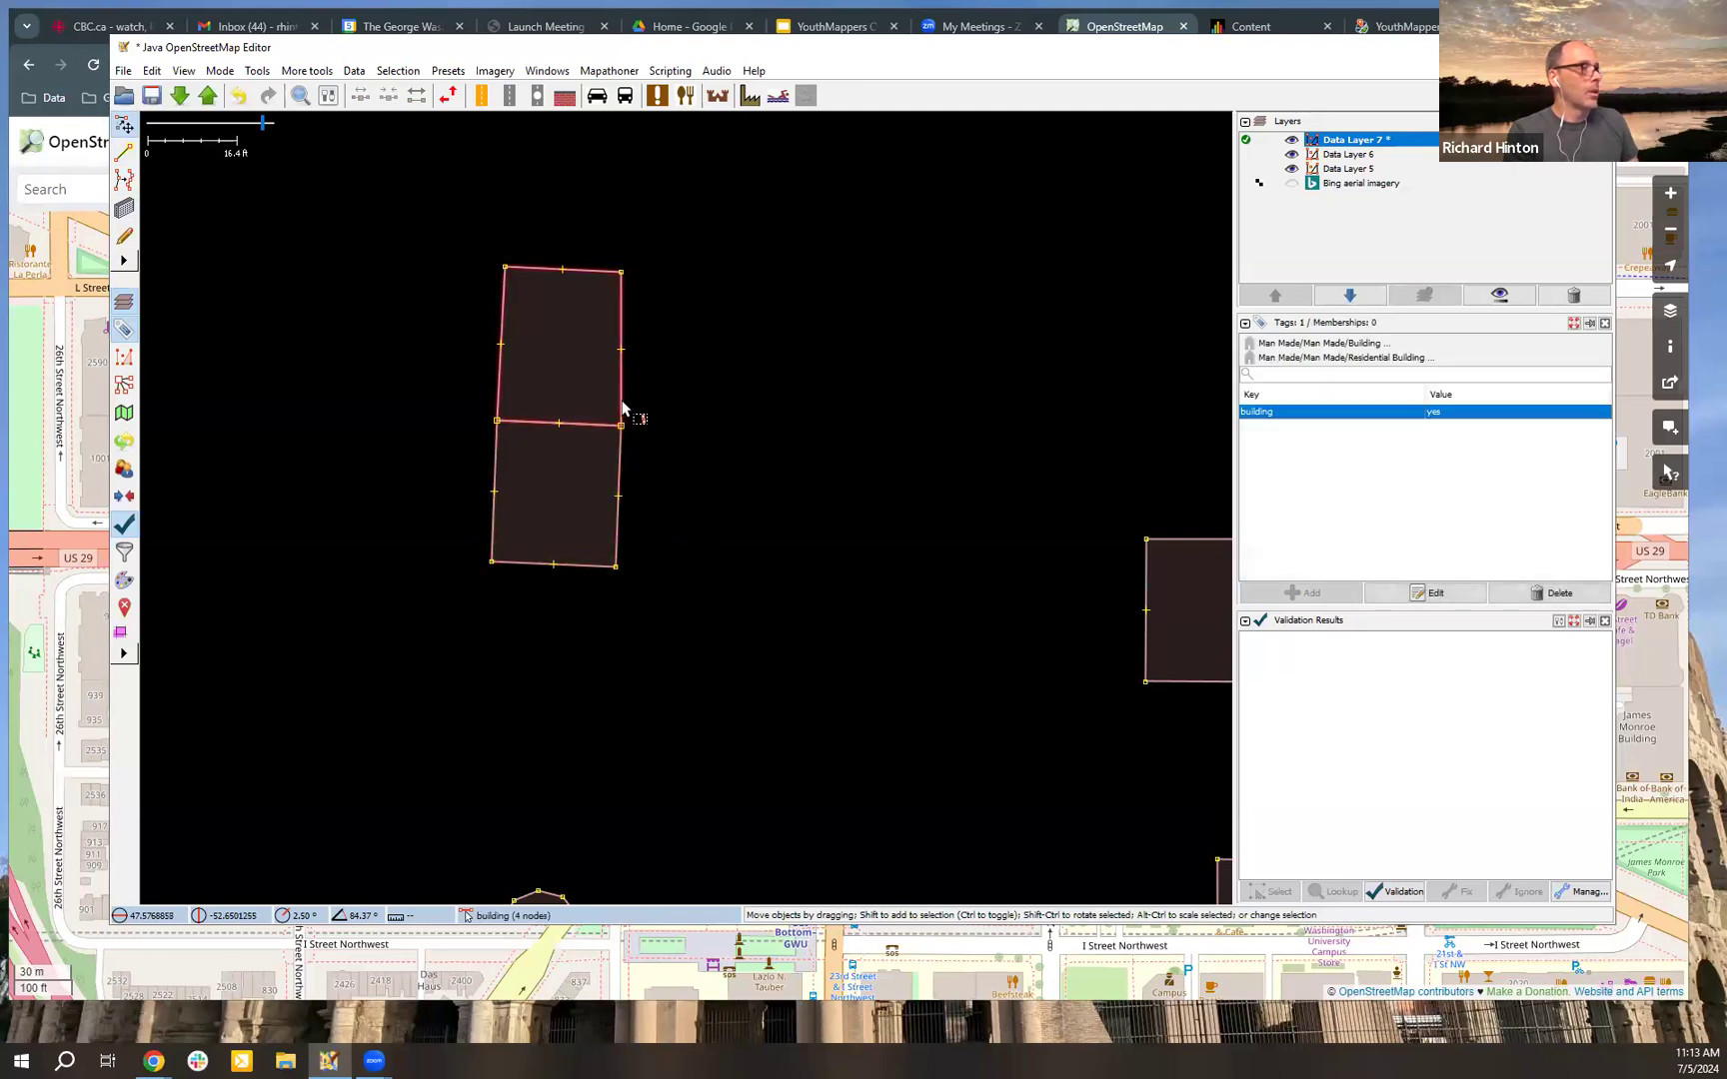
left_click(628, 478, "shift")
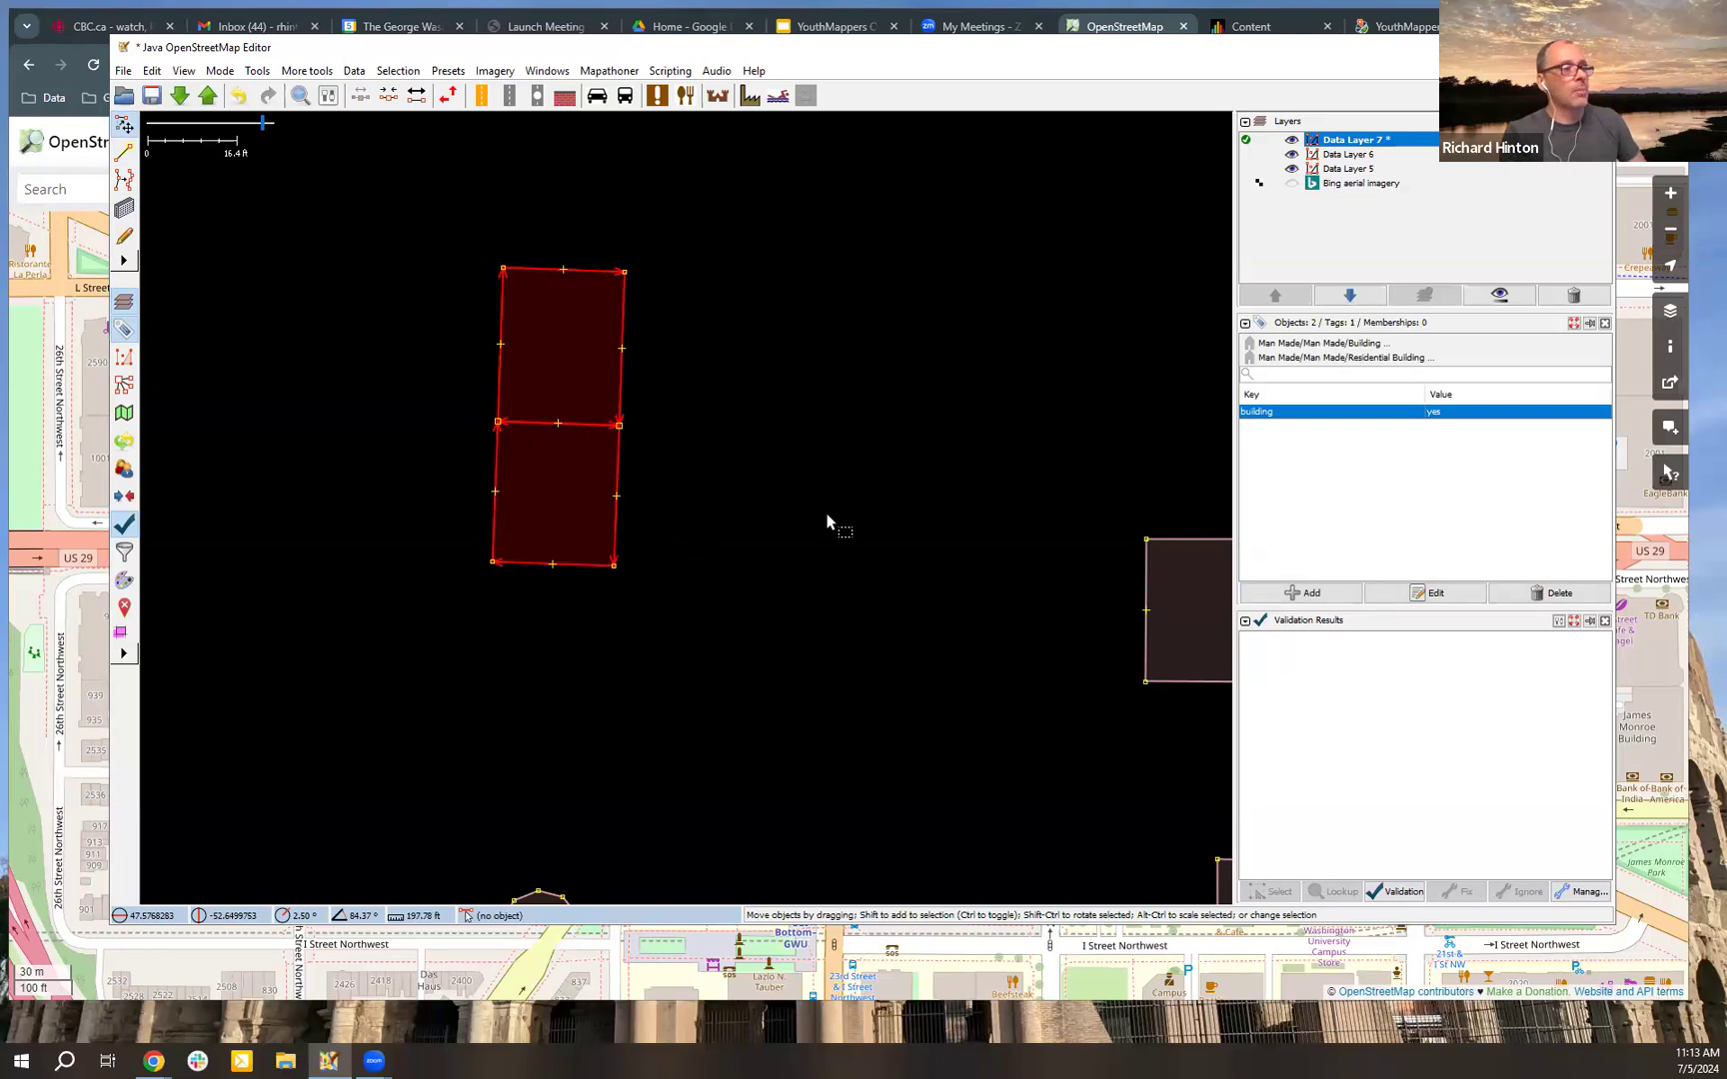
Step: Try moving the southern building while its nodes are shared with the northern one, then undo the move
left_click(759, 485)
left_click(616, 478)
left_click_drag(616, 479, 545, 480)
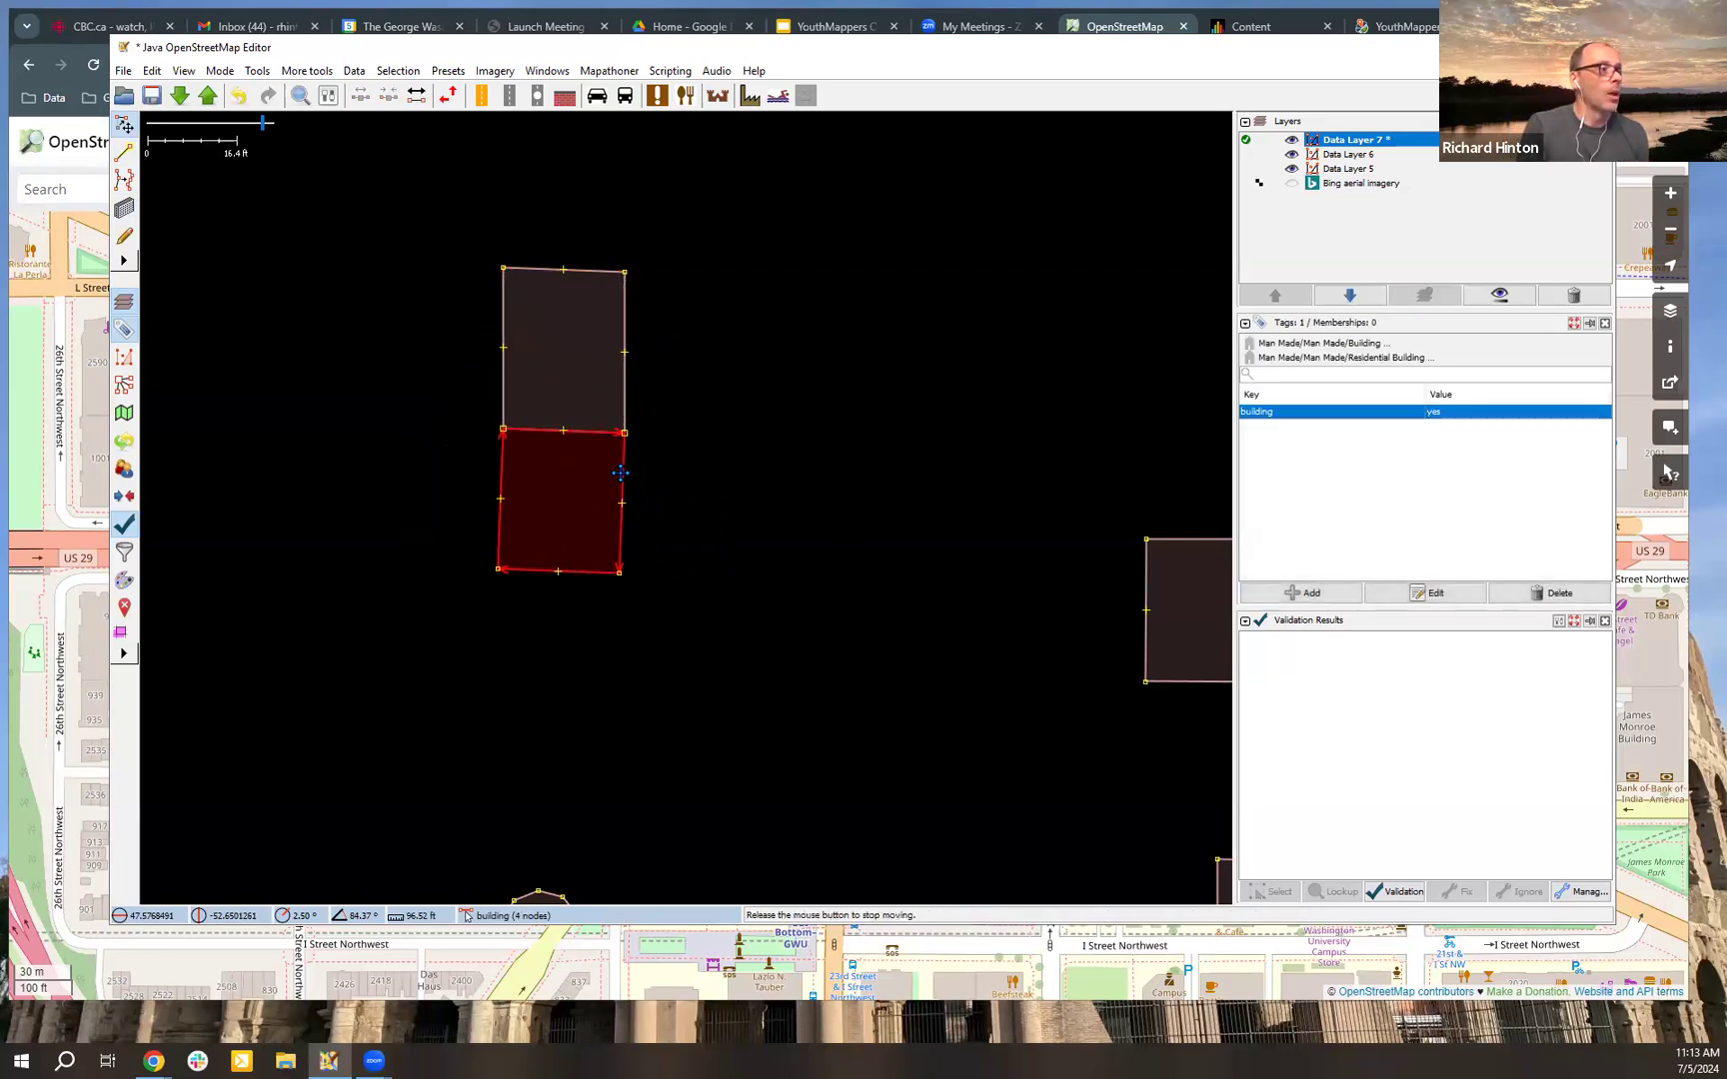
key("ctrl+z")
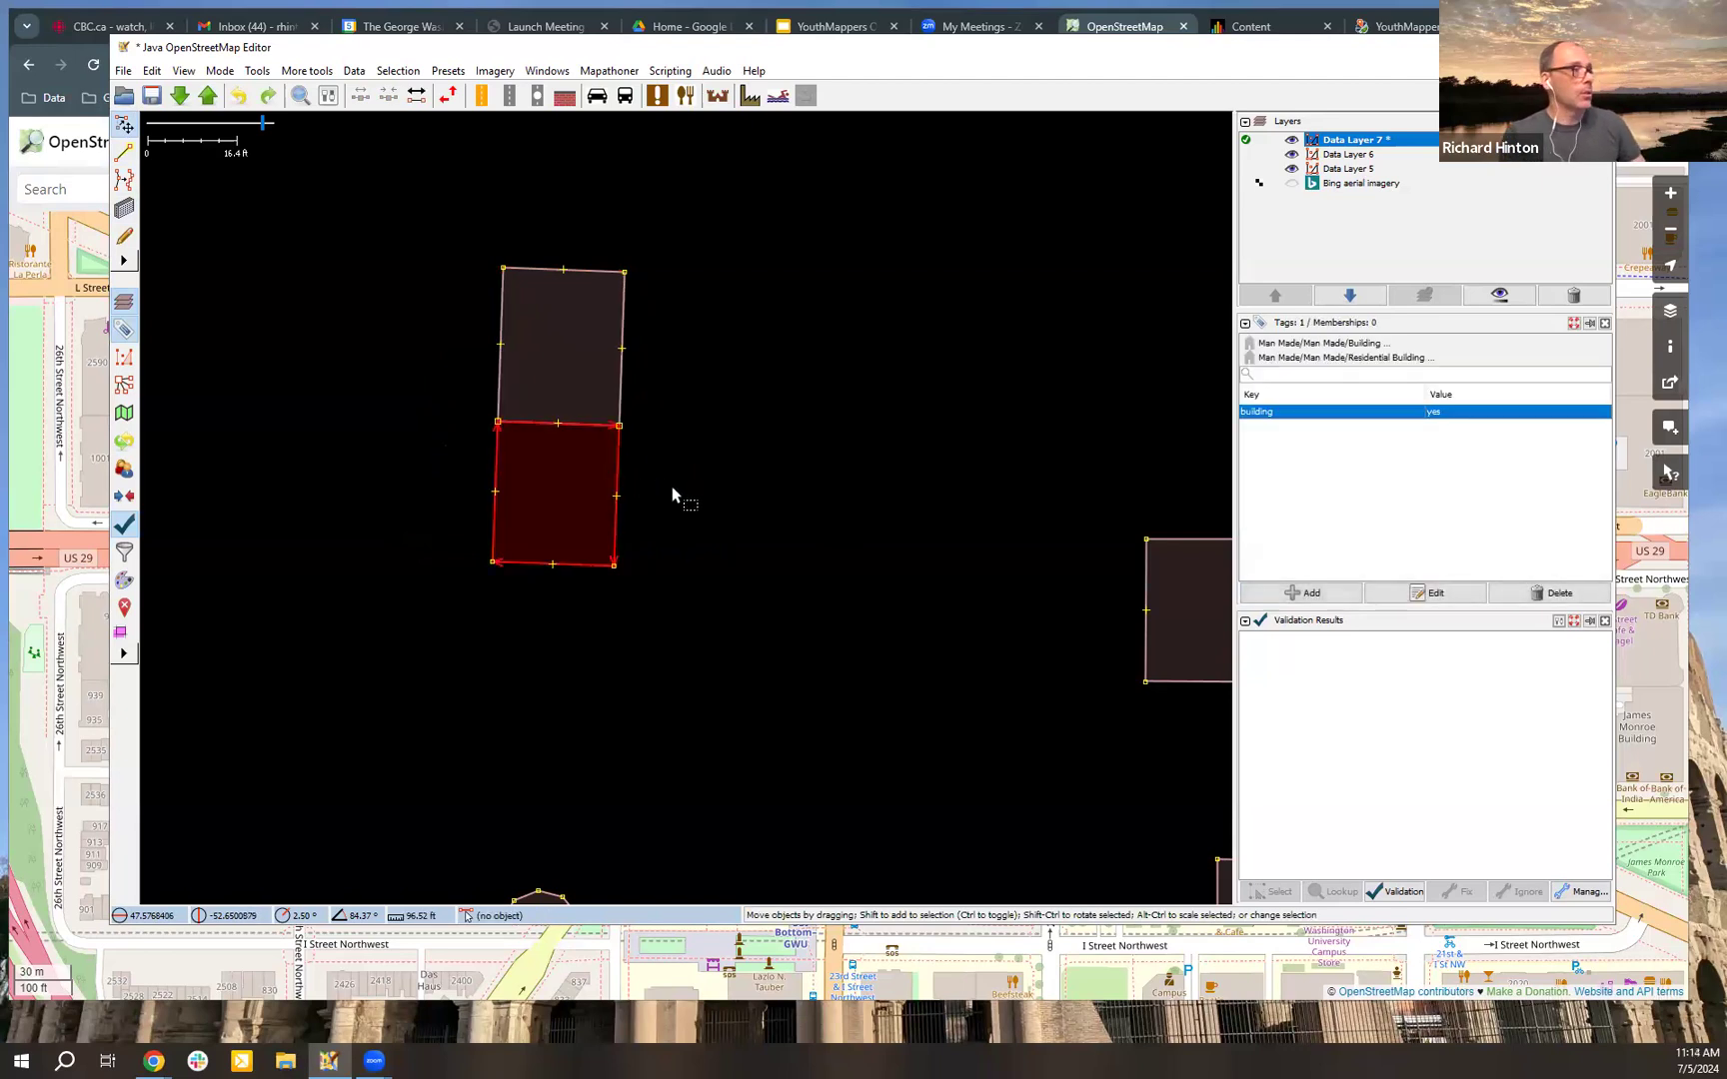
Step: Unglue the southern building from its neighbour and move the two buildings apart
left_click(264, 75)
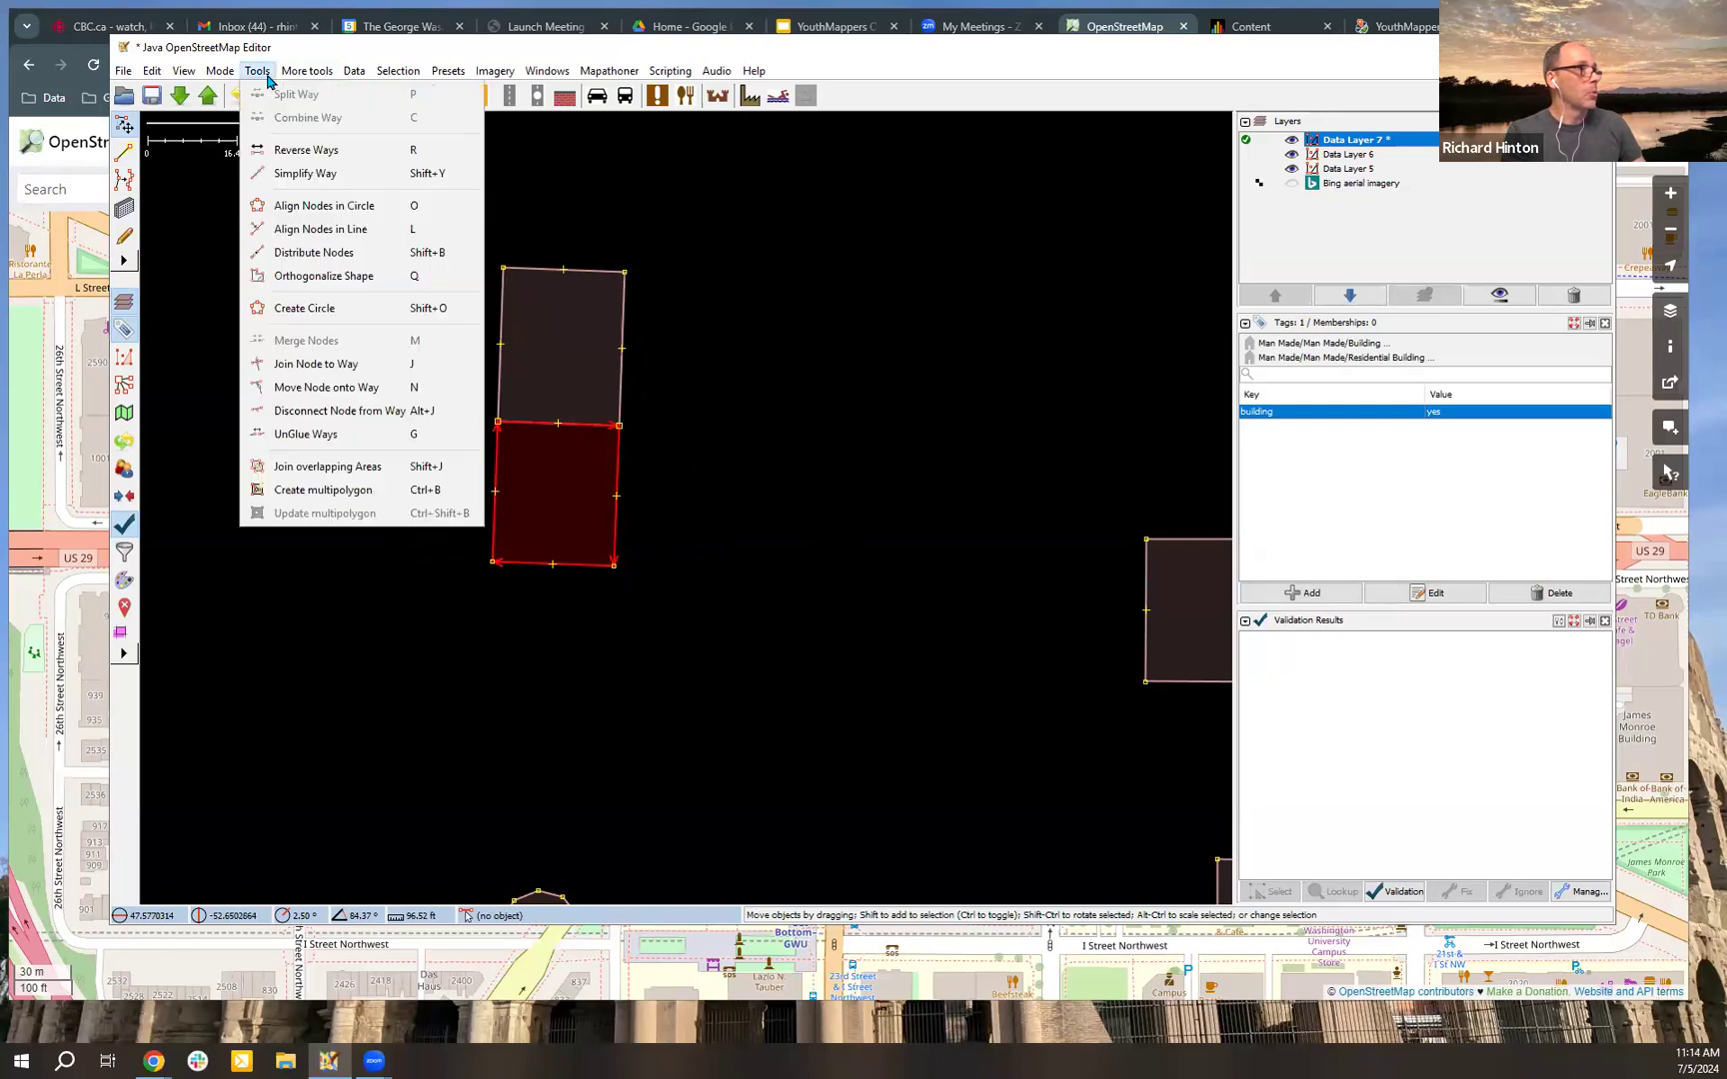
left_click(377, 436)
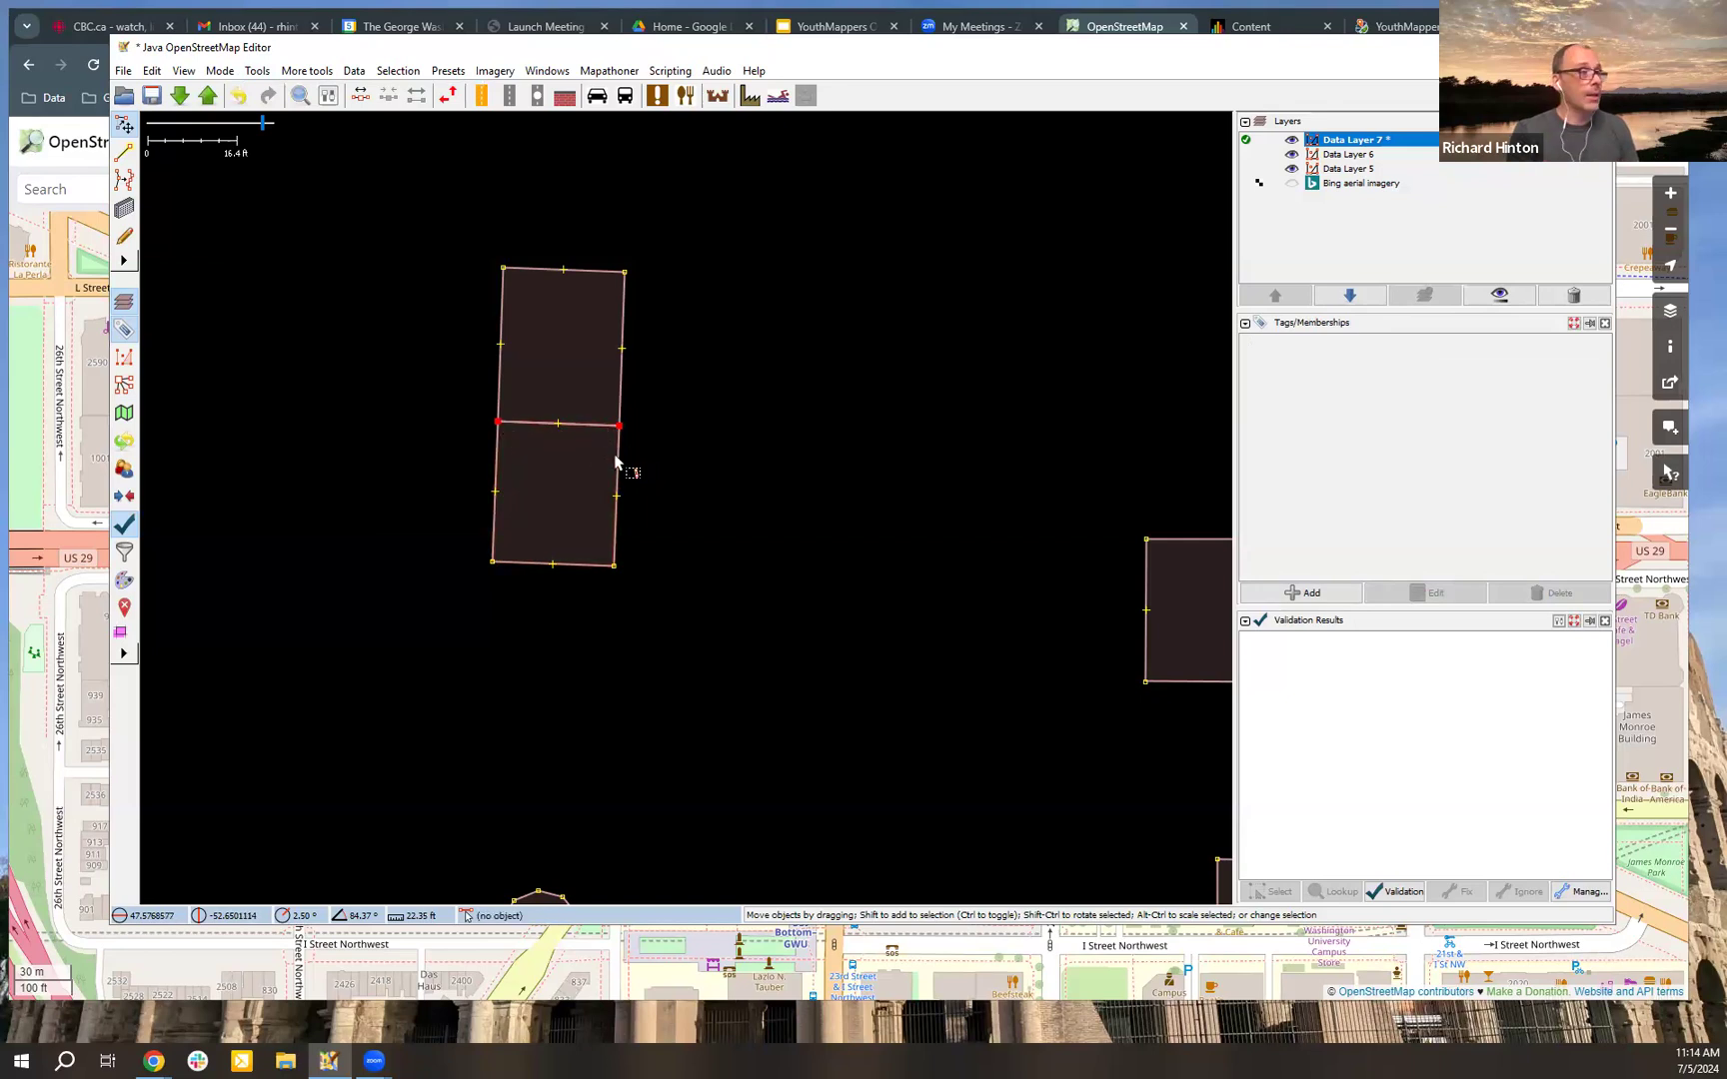
left_click_drag(620, 454, 618, 475)
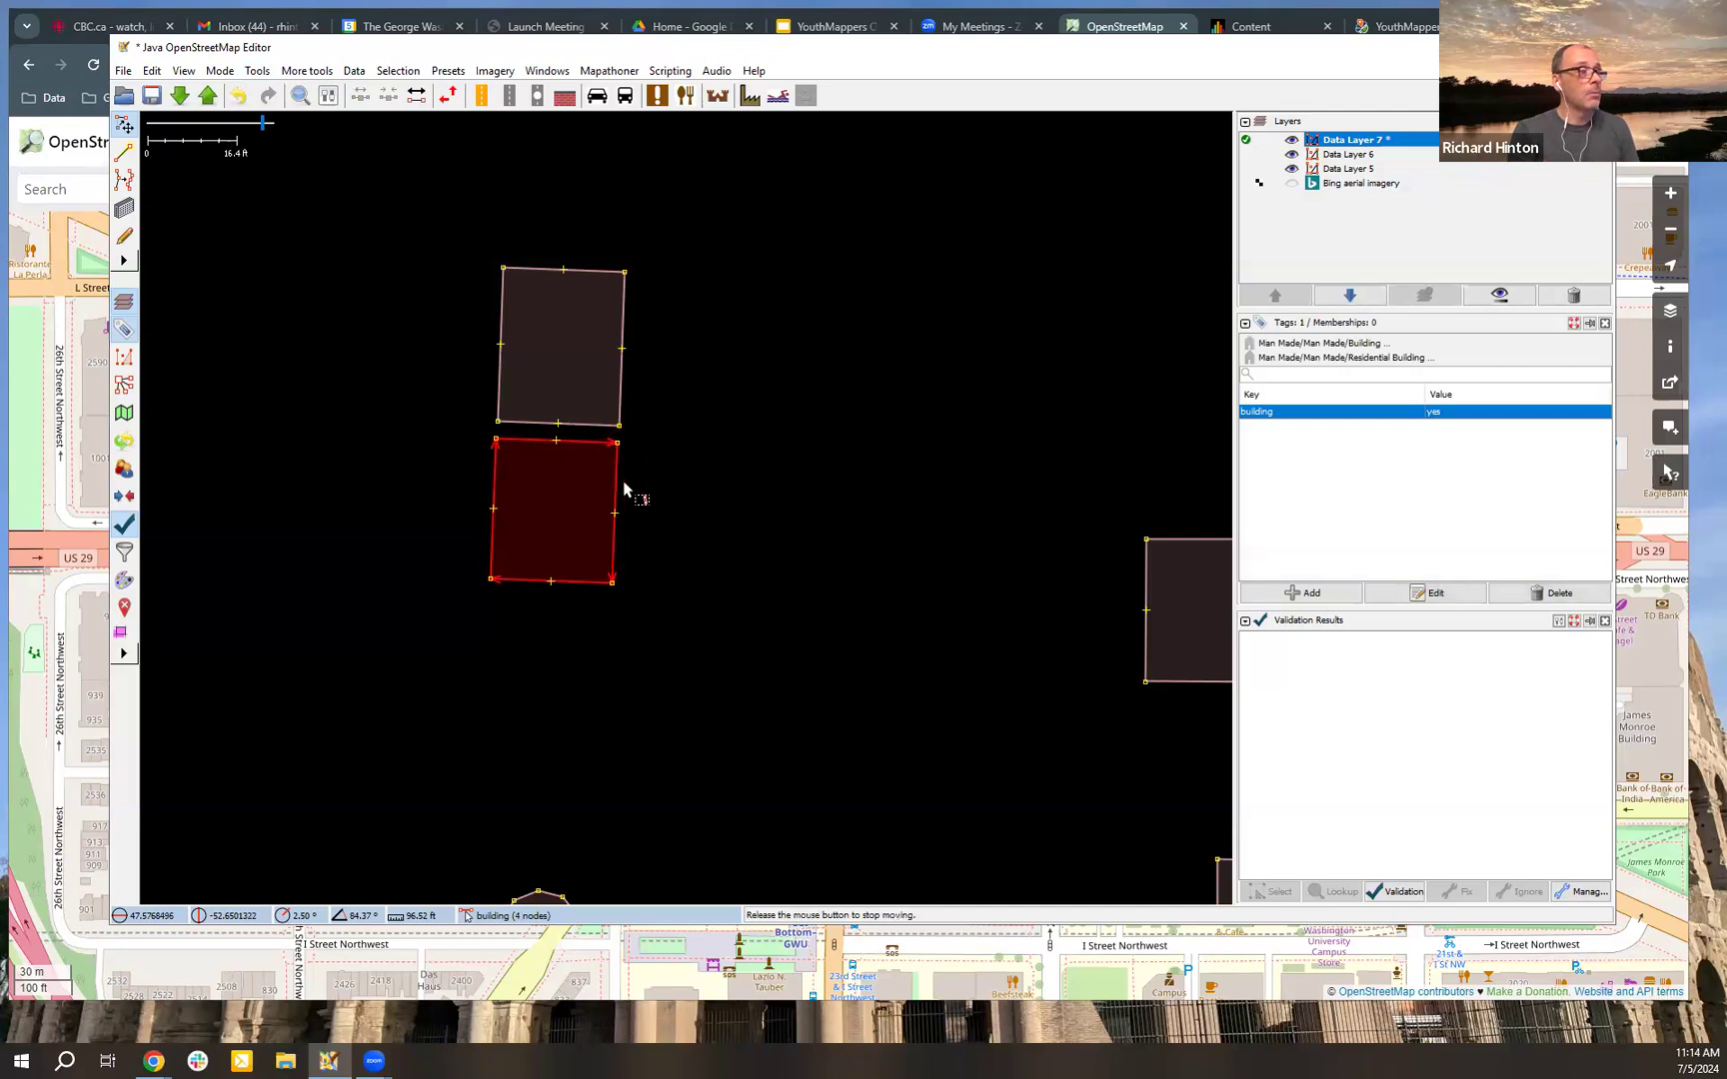
left_click(643, 347)
left_click_drag(643, 346, 669, 300)
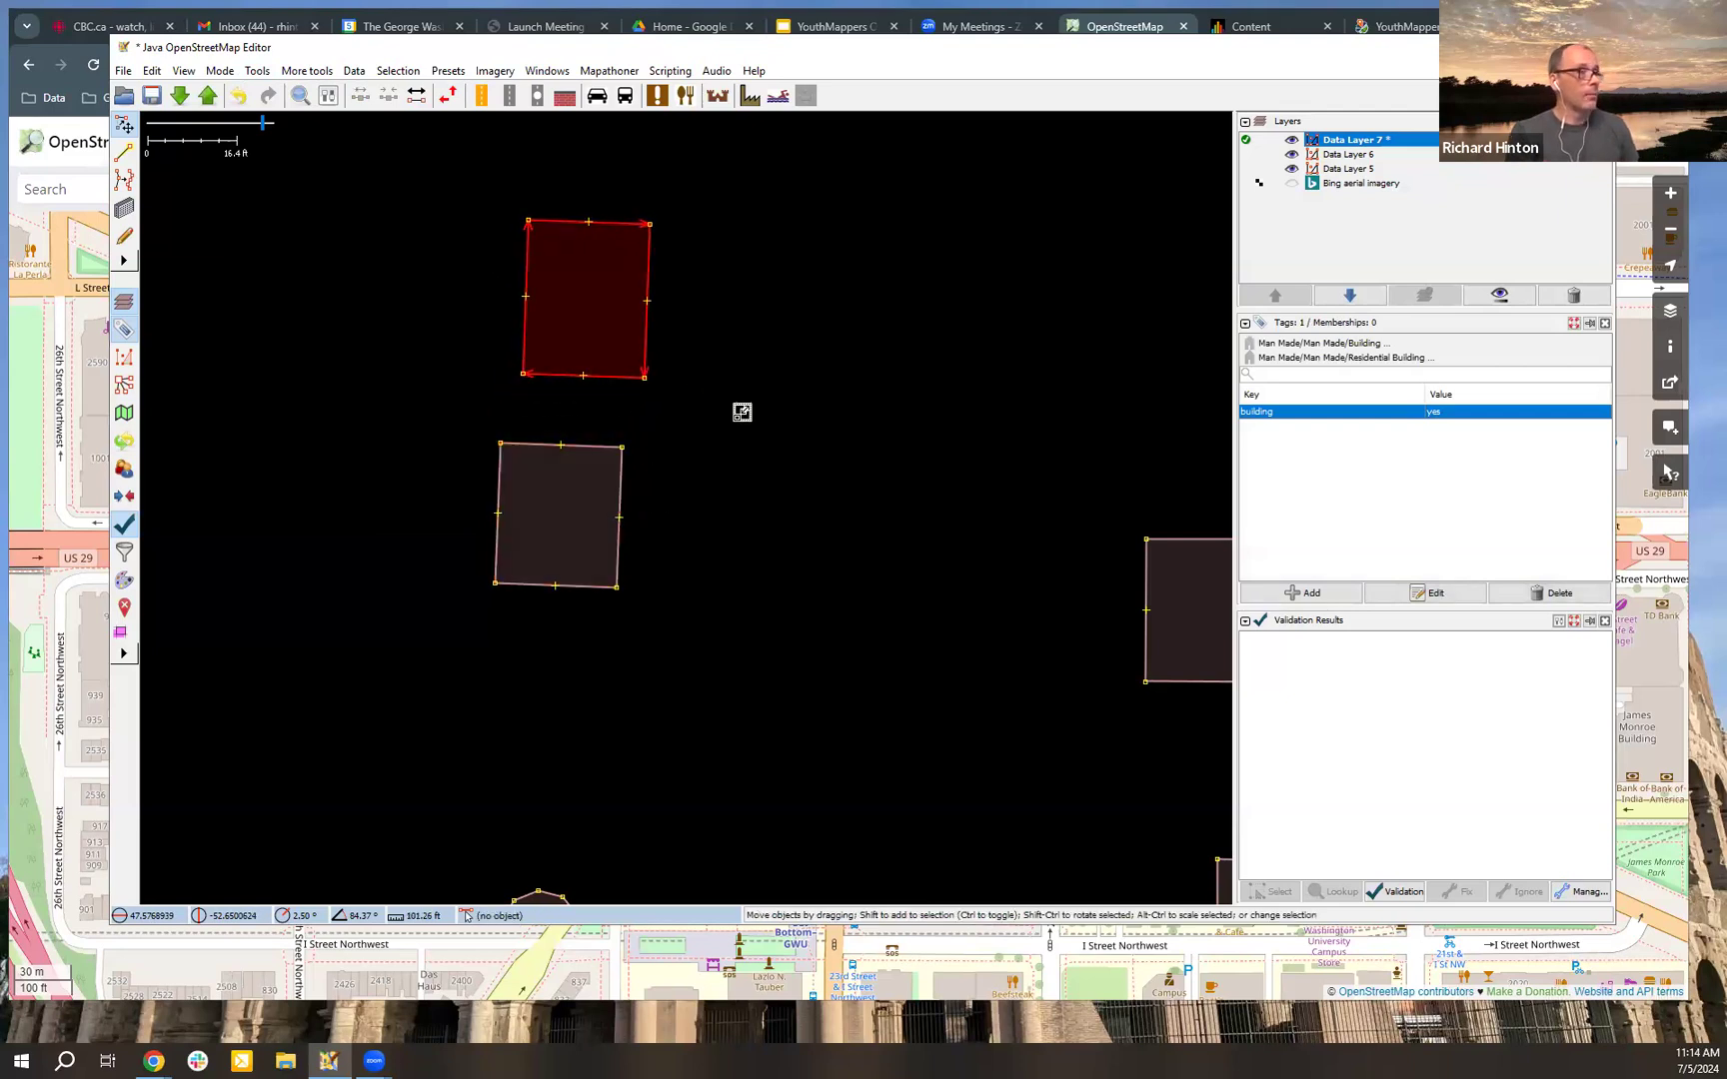
Step: Scale the northern building up slightly and rotate the southern one clockwise by about 24 degrees
left_click_drag(643, 459, 750, 526)
left_click(621, 490)
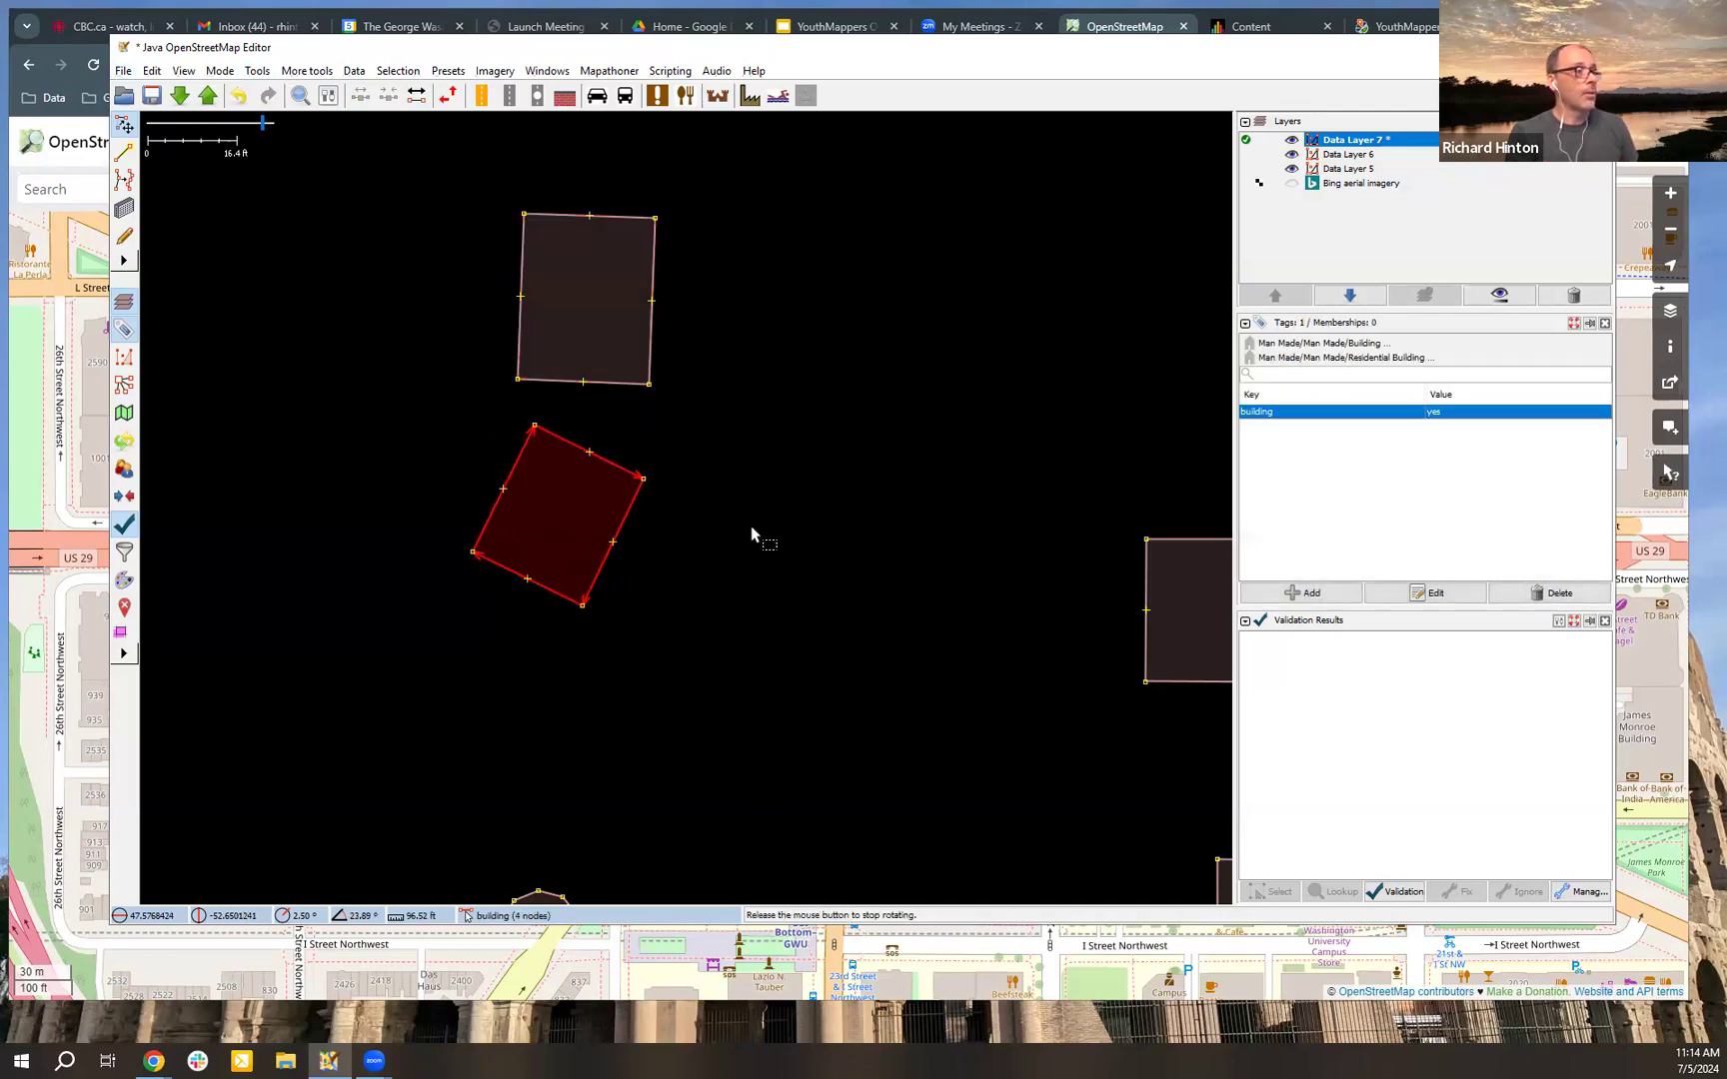
left_click(770, 528)
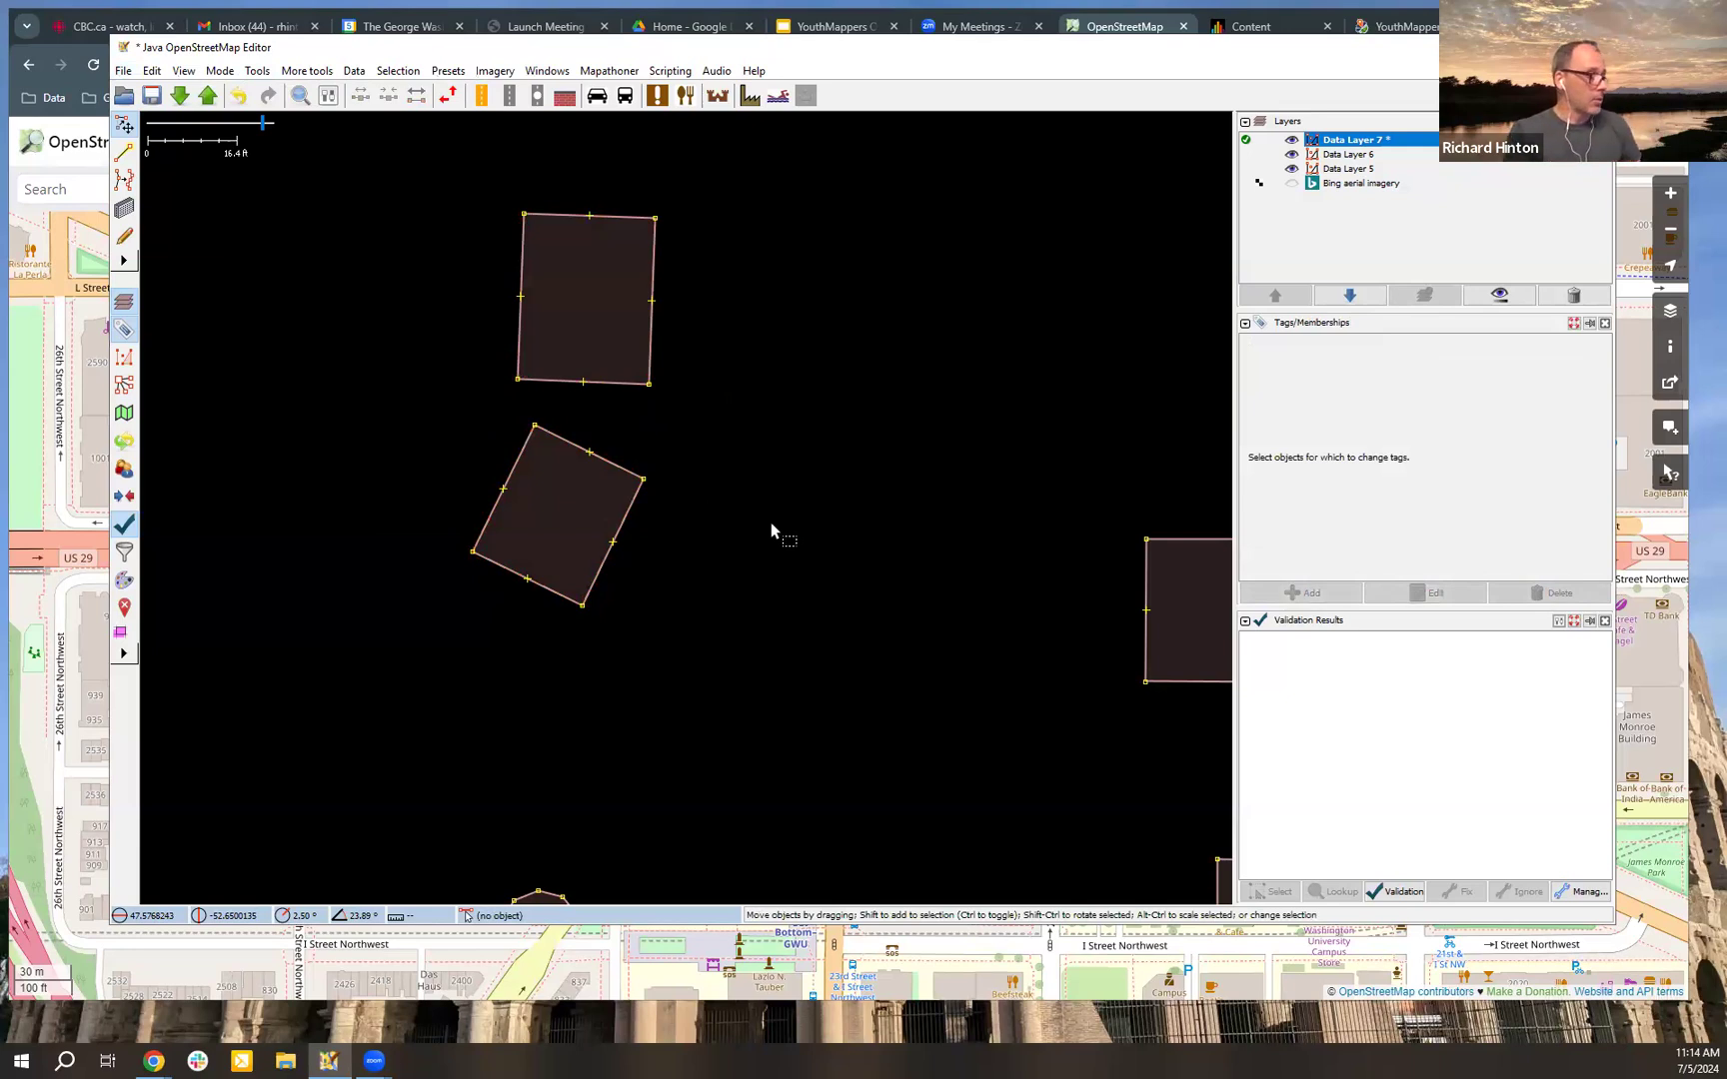
Step: Add a node on the rotated building's east wall and extrude the wall's northern part and the north wall outward, forming an L shape
key("x")
double_click(618, 533)
left_click_drag(625, 521, 651, 541)
left_click_drag(634, 473, 647, 448)
left_click_drag(634, 540, 642, 507)
key("s")
left_click(790, 496)
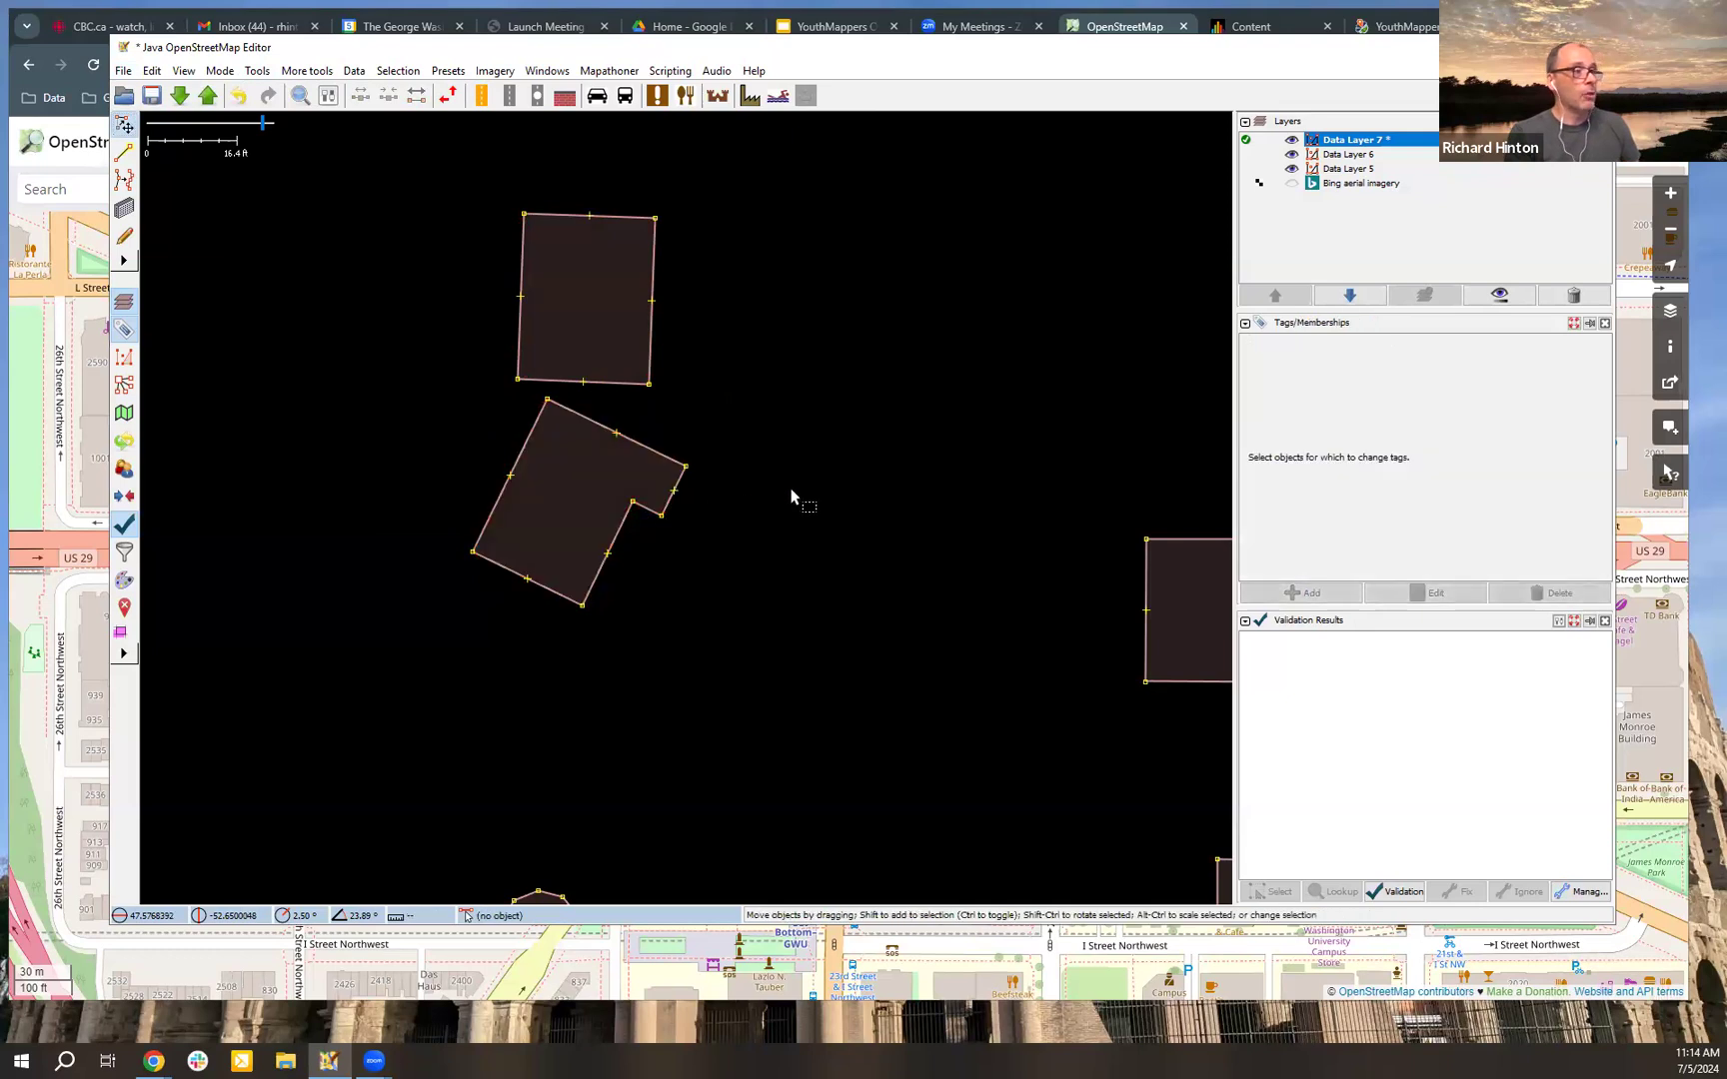